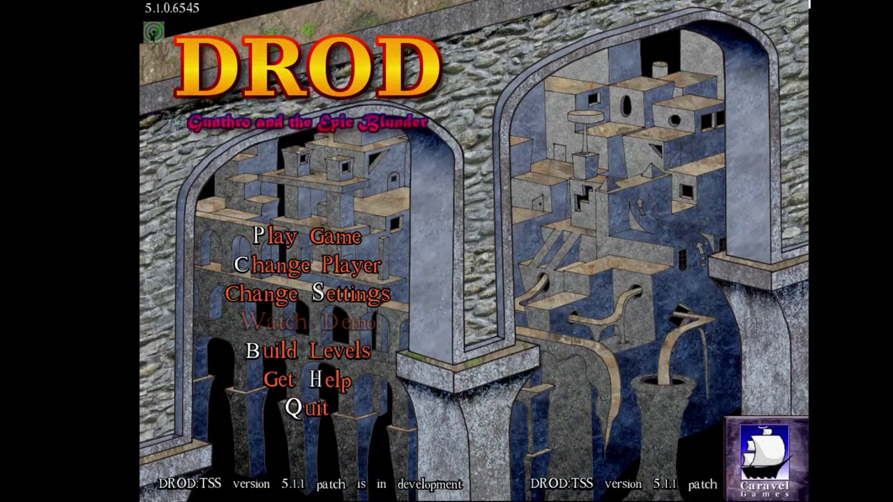
- Open the level editor and bring up the entrance room of the Chrome Foundry level for editing
key("b")
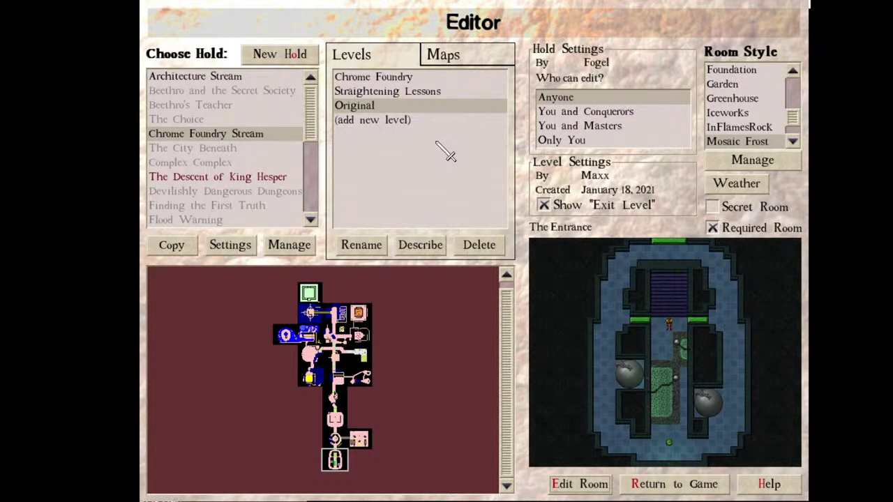
left_click(481, 81)
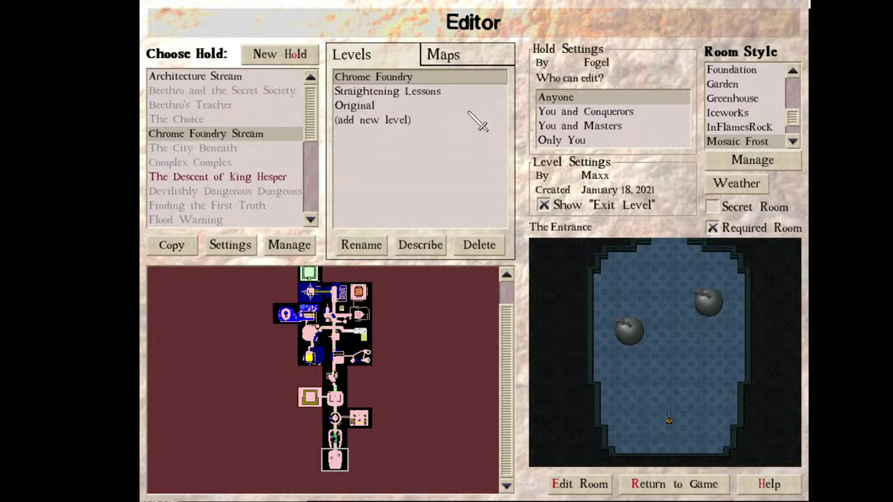
key("Down")
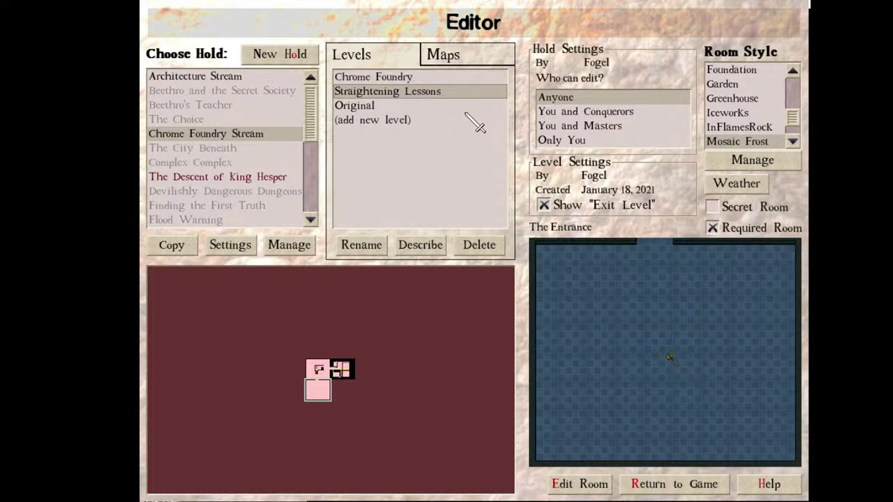
key("Up")
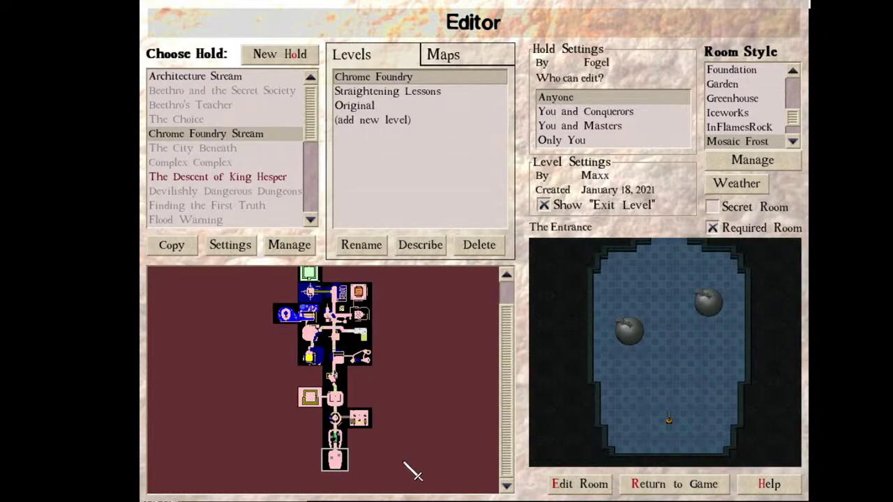
key("e")
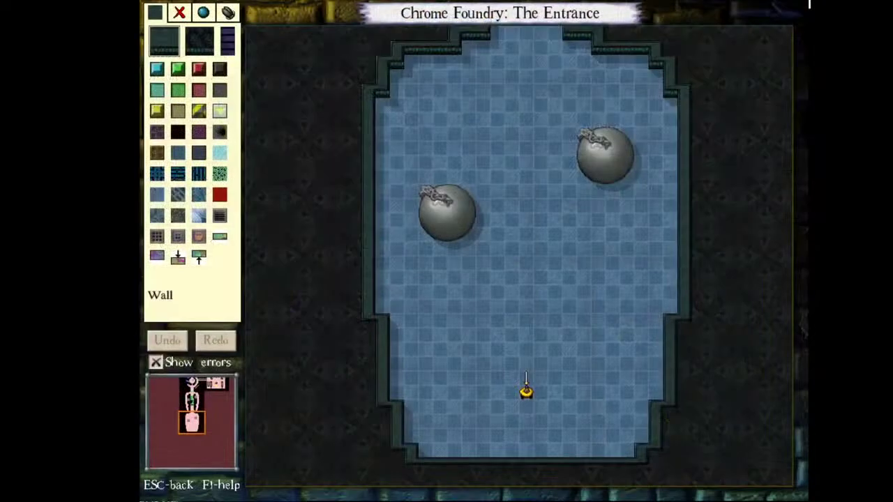
- In the Once North room, move the southern walled block four squares south and the green-floored section above it two squares south
key("Up")
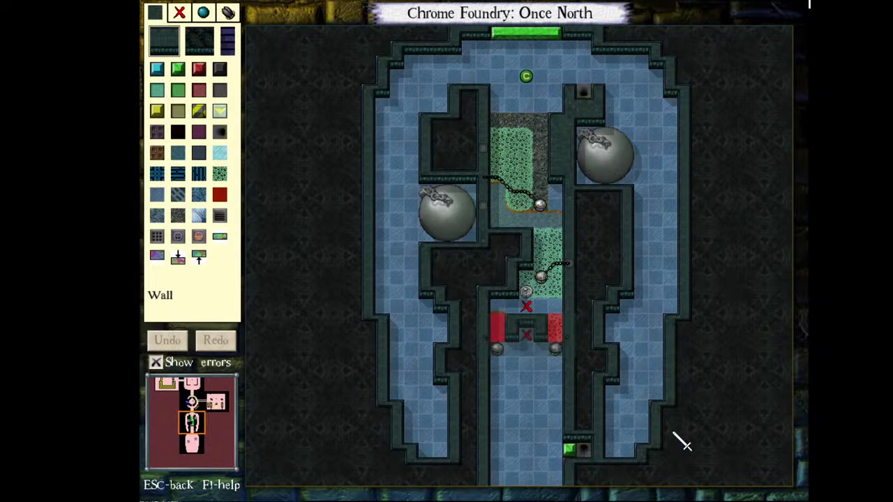
key("ctrl+x")
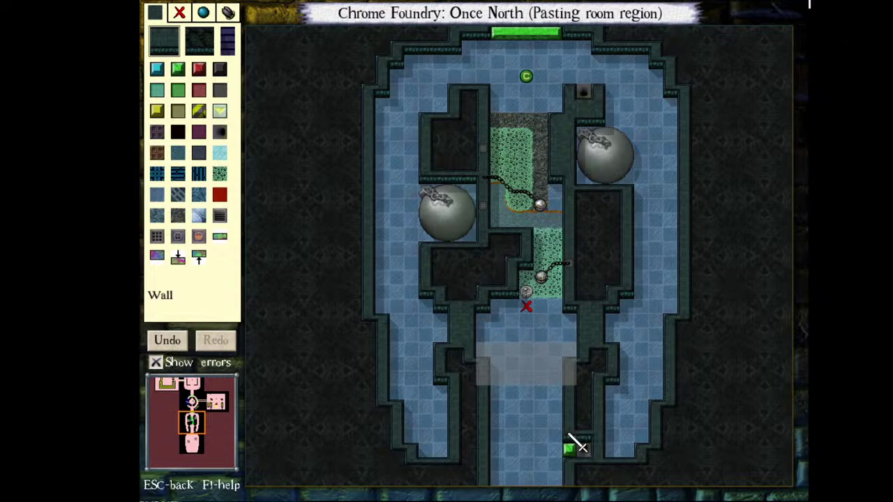
left_click(579, 490)
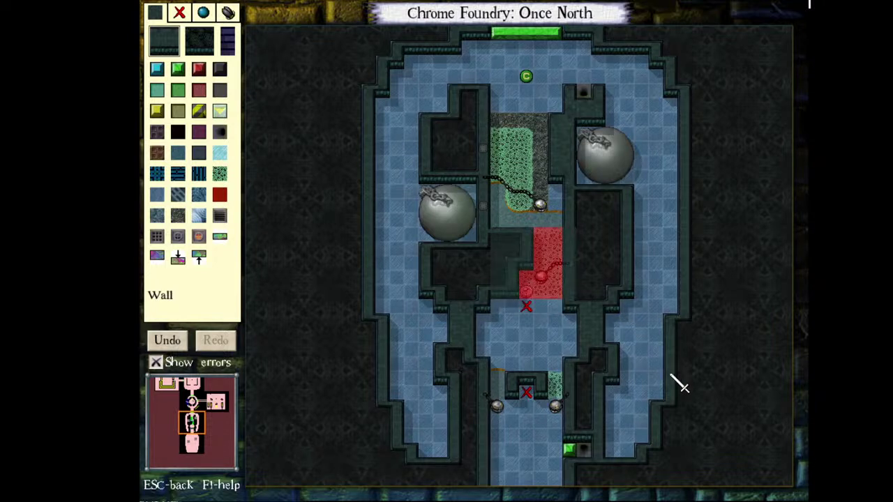
key("ctrl+v")
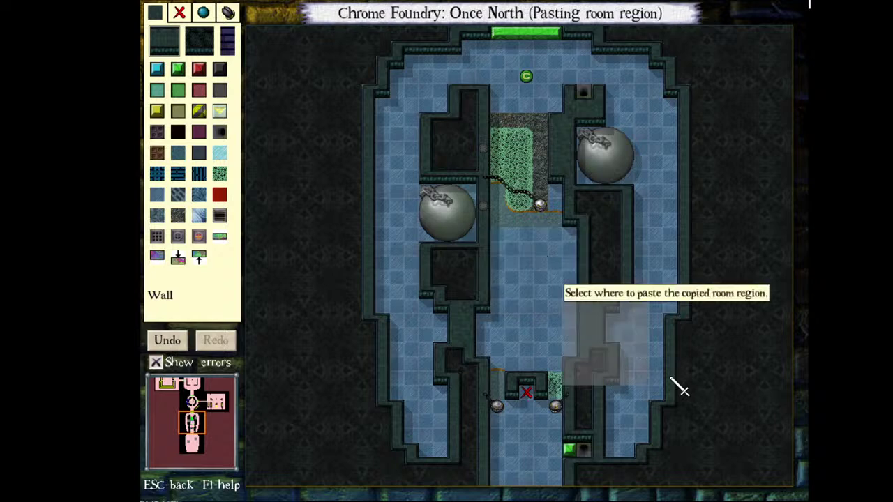
left_click(594, 337)
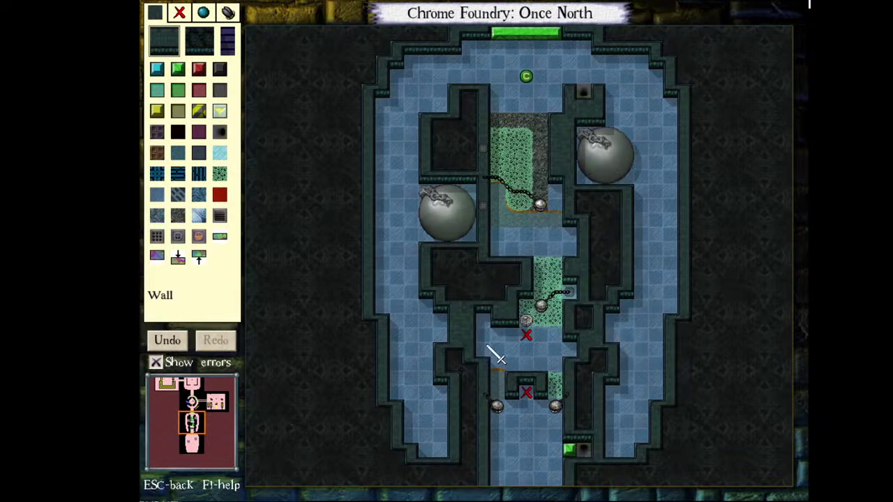
- Redraw the central corridor's walls around the two moved sections so both sides are closed again
left_click(564, 403)
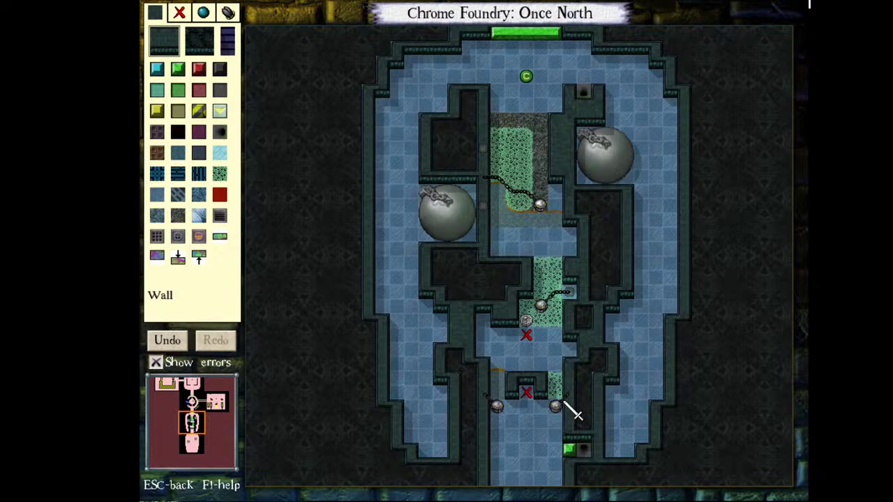
left_click(565, 437)
left_click(682, 437)
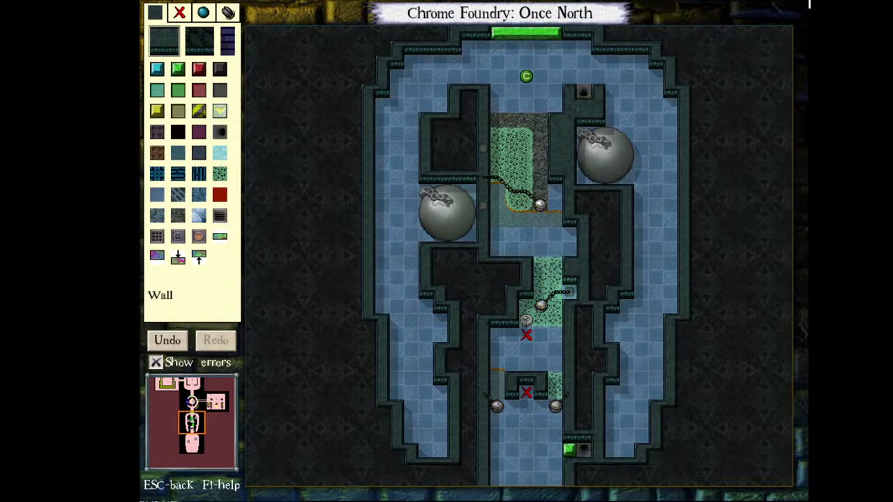
- Go to the Quarce North room and start a playtest from the corridor square on its south edge
key("Up")
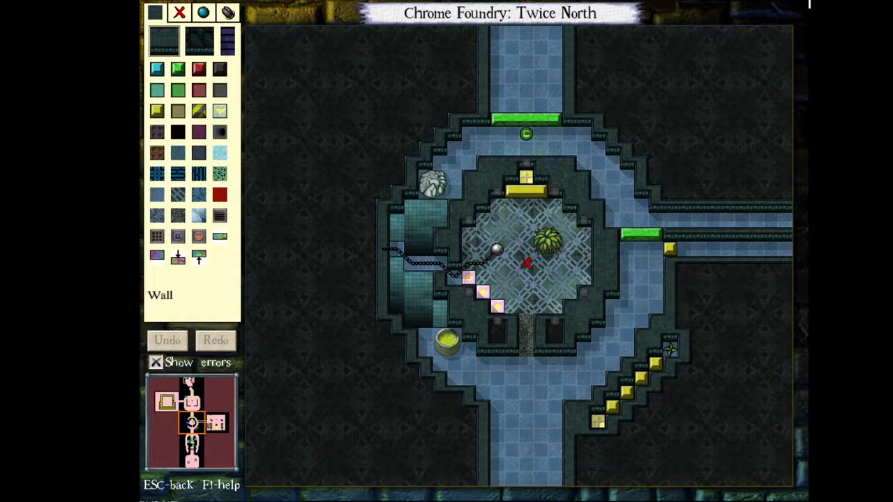
key("Up")
key("Up")
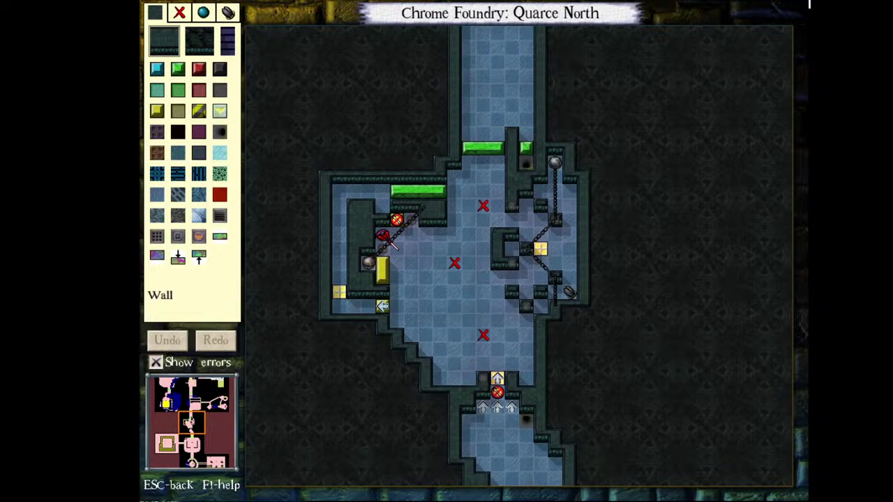
key("F5")
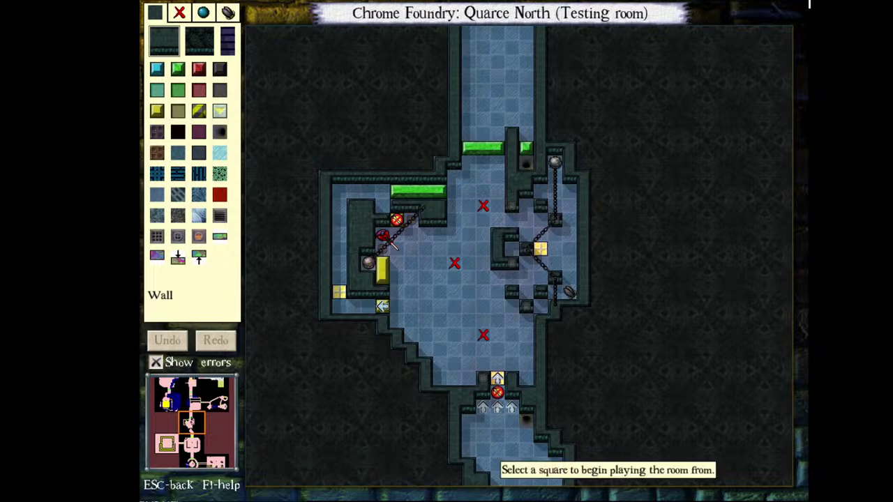
left_click(499, 479)
key("F5")
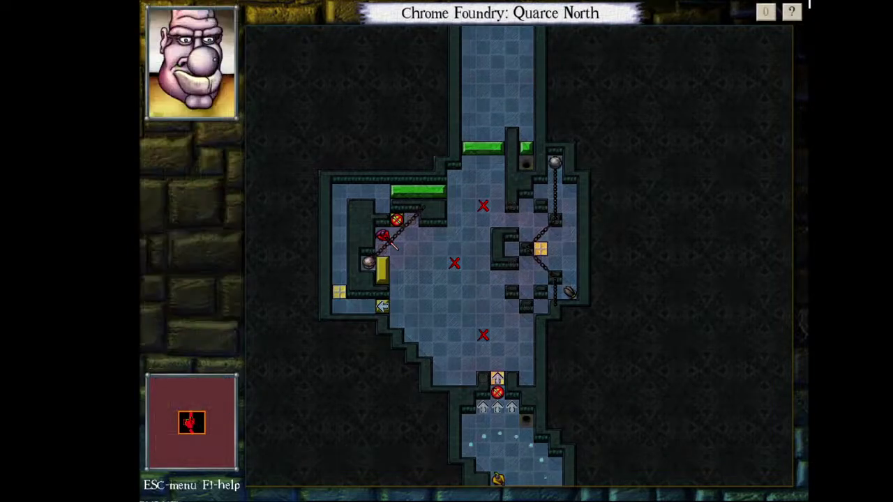
- Walk north across the southern disarm token and onto the force-arrow pressure plate to enter the main chamber
key("KP_8")
key("KP_8")
key("KP_8")
key("KP_8")
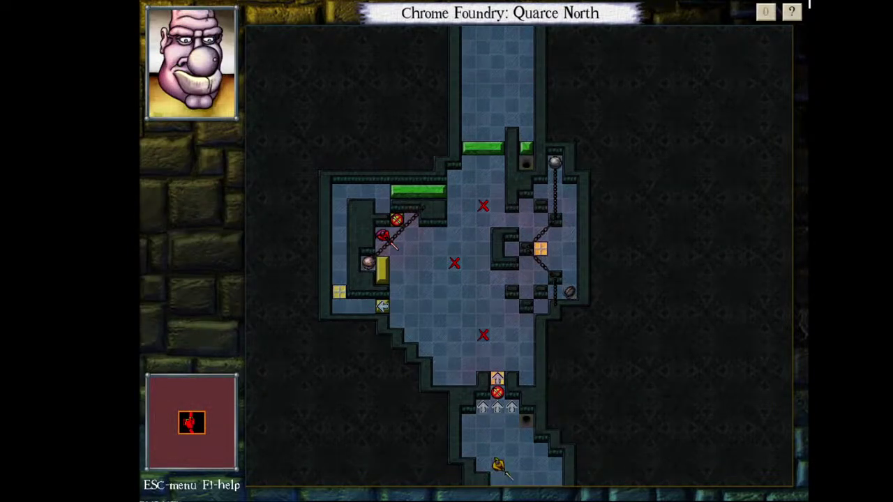
key("KP_8")
key("KP_8")
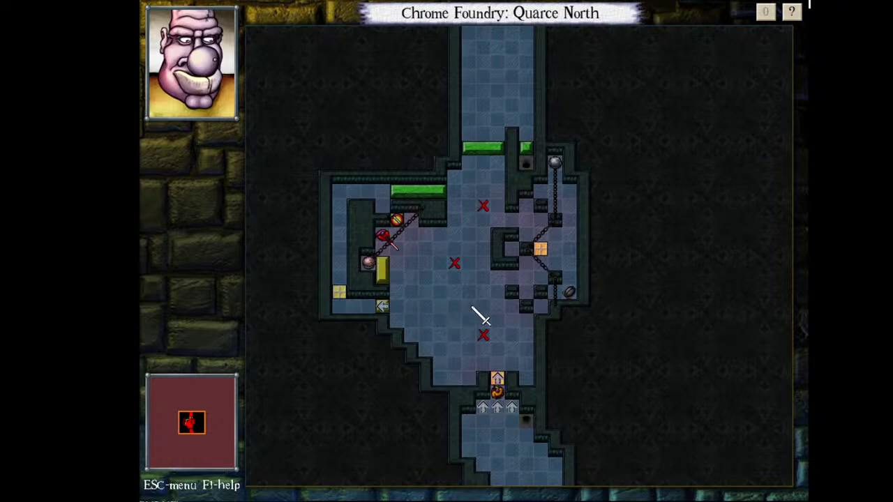
key("Up")
key("Up")
key("Up")
key("Up")
key("Up")
key("Up")
key("Up")
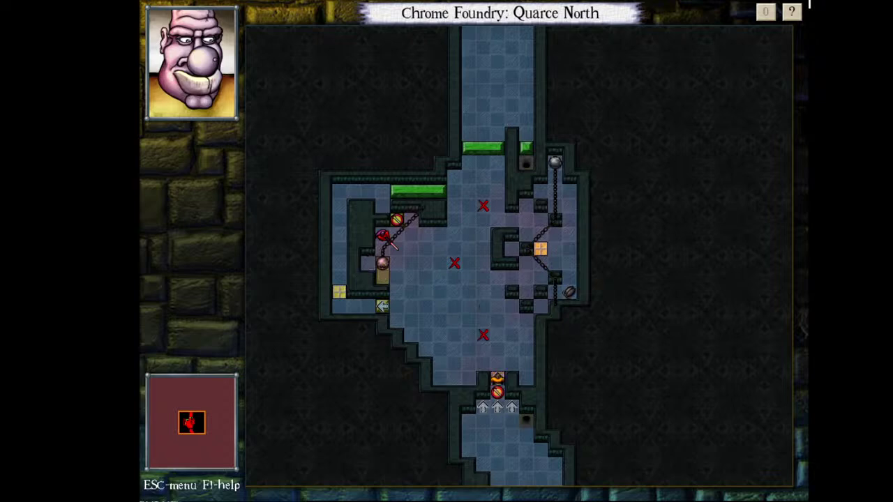
- Move northeast among the eastern wall pieces and wait there to draw the creature onto the eastern pressure plate
key("Page_Up")
key("Page_Up")
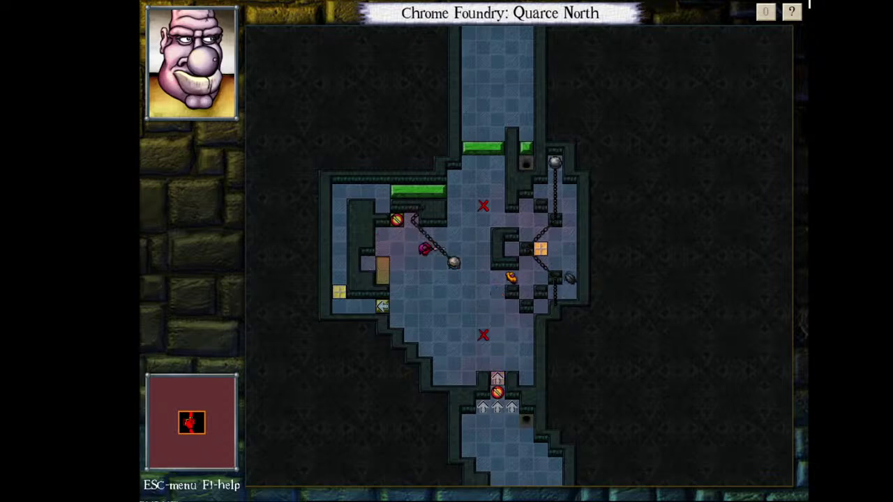
key("Home")
key("Page_Up")
key("KP_5")
key("KP_5")
key("KP_5")
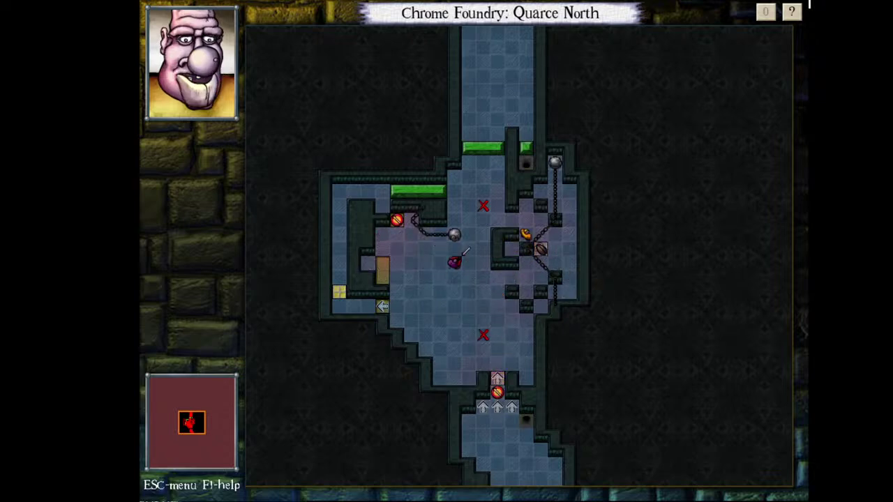
- Head back south past the eastern wall pieces and out west, leading the guard along behind
key("End")
key("Down")
key("Down")
key("Down")
key("Down")
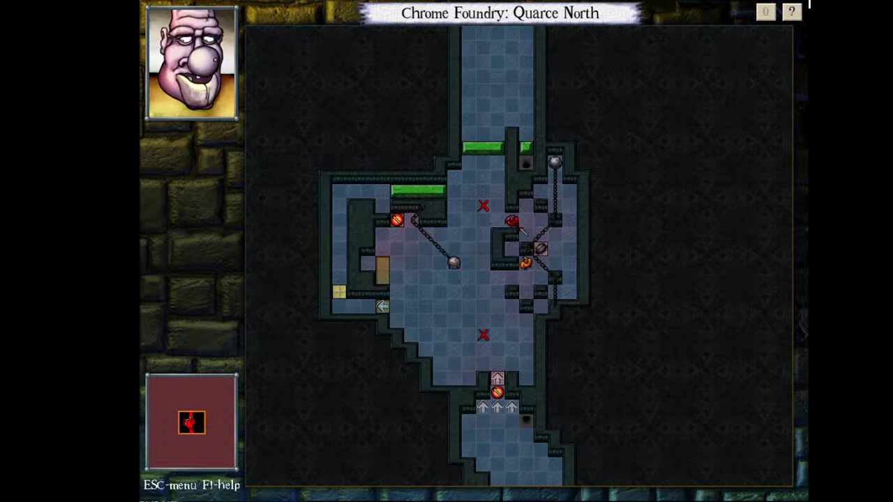
key("Left")
key("Left")
key("Left")
key("Left")
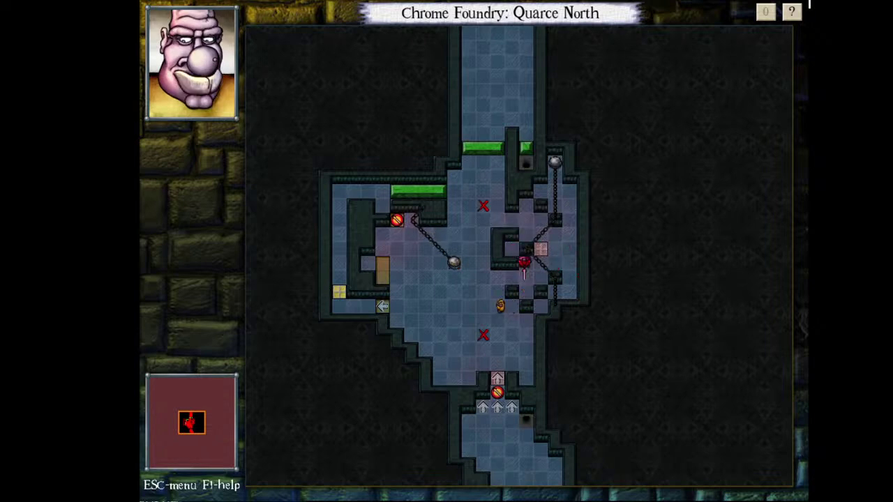
- Cross the chamber west, pass the western force arrow and step over the pressure plate in the western corridor
key("Left")
key("Left")
key("Left")
key("Left")
key("Left")
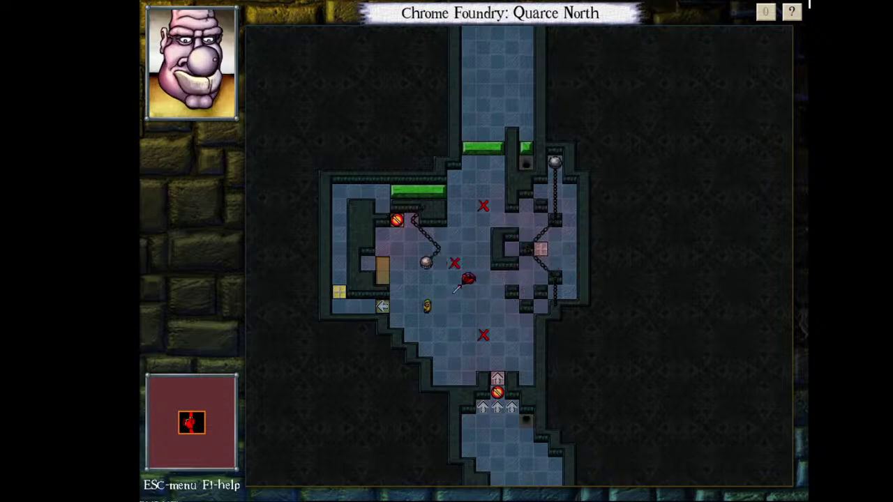
key("Left")
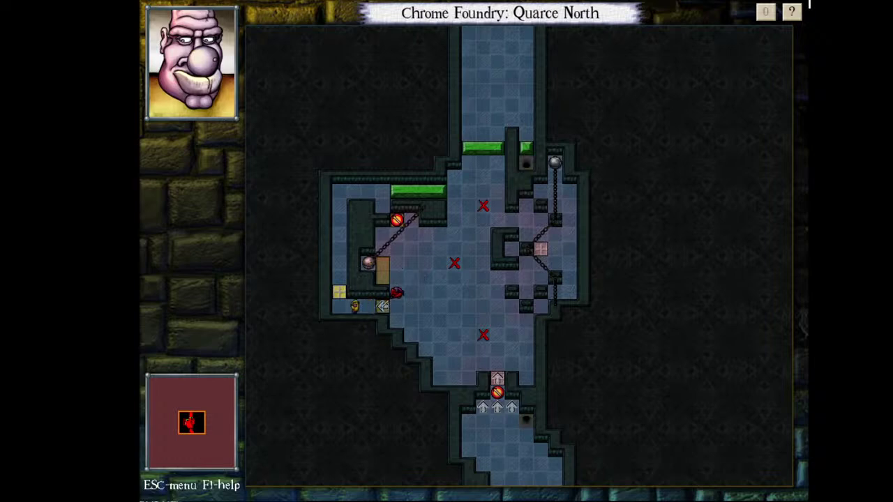
key("Home")
key("KP_8")
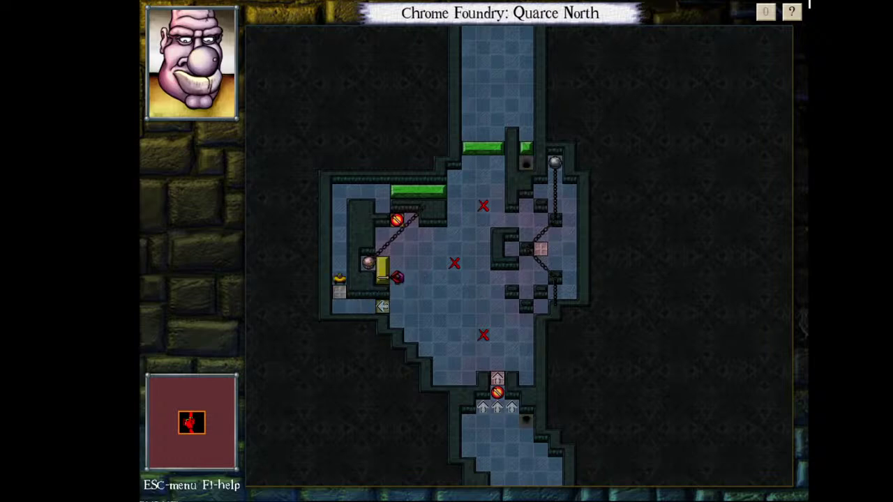
- Follow the western corridor north, cross the disarm token near the yellow door and kill the guard there
key("KP_8")
key("KP_8")
key("w")
key("KP_5")
key("KP_5")
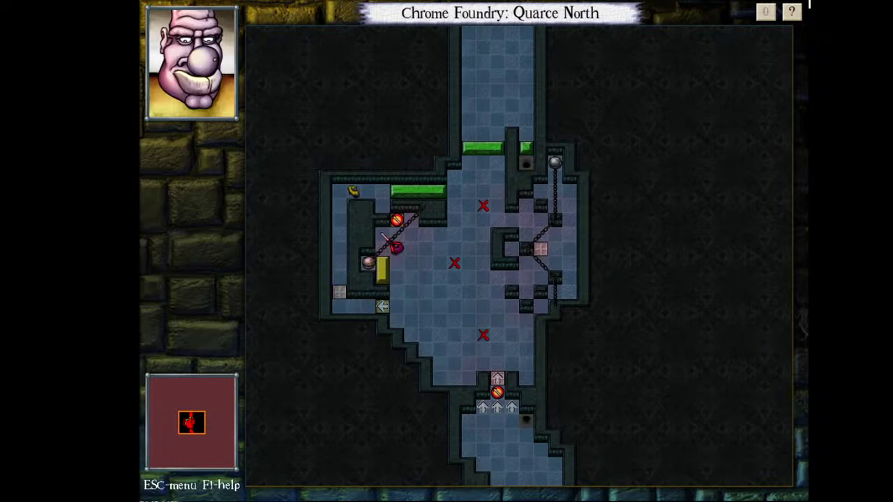
key("KP_5")
key("w")
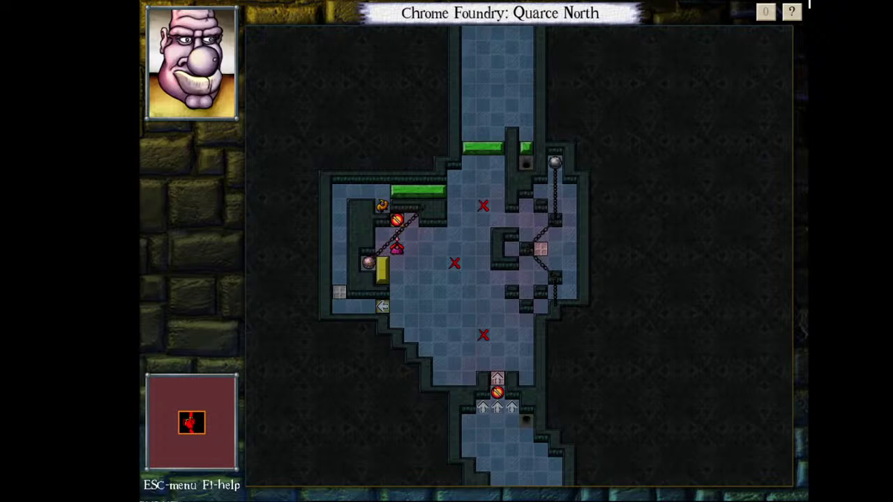
key("KP_5")
key("KP_1")
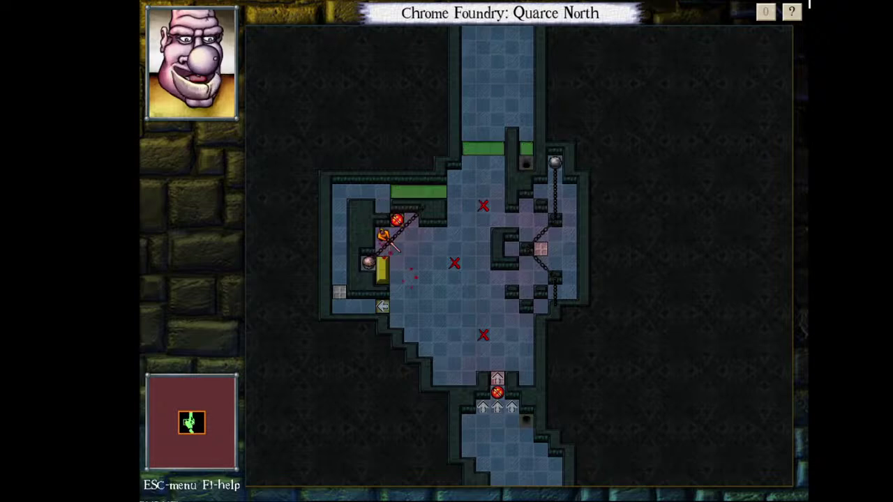
- Return over the disarm token and walk east through the opened green door of the western passage
key("KP_9")
key("KP_7")
key("KP_9")
key("KP_6")
key("KP_6")
key("KP_6")
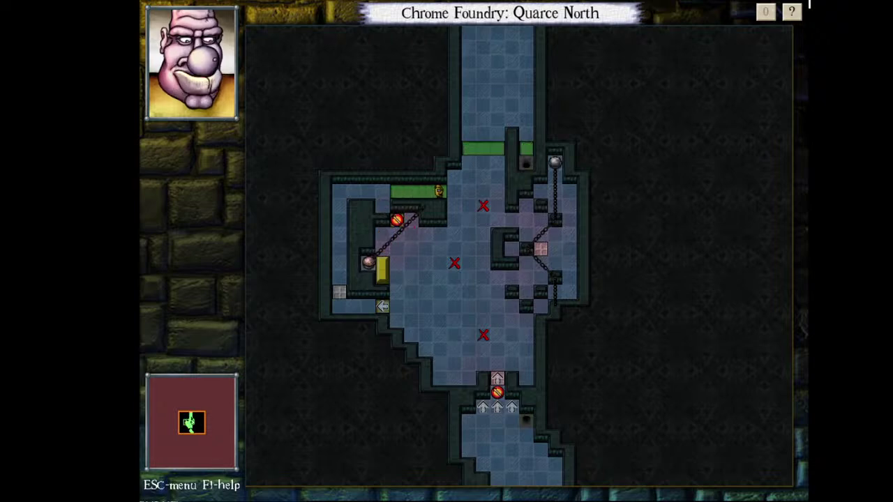
- Continue north through the room's exit into Quince North, then end the playtest and return to the editor
key("KP_9")
key("KP_9")
key("KP_9")
key("KP_5")
key("KP_5")
key("KP_5")
key("KP_5")
key("KP_5")
key("KP_5")
key("KP_8")
key("KP_8")
key("KP_2")
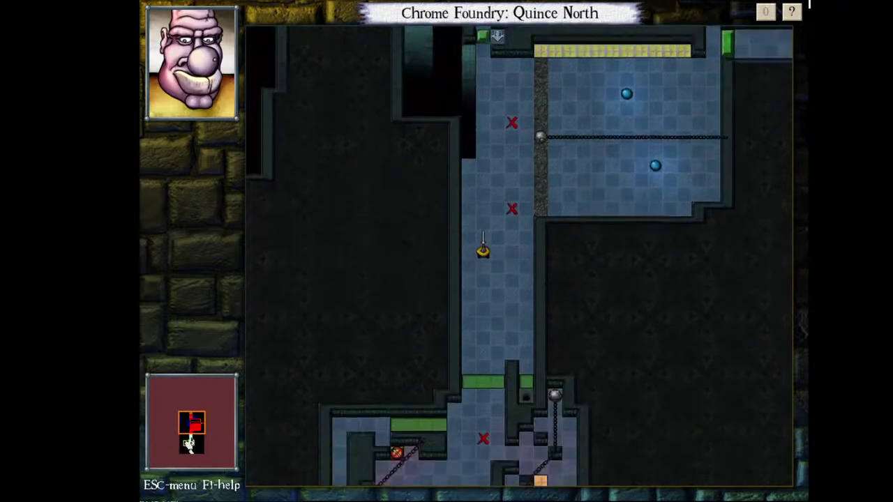
key("Escape")
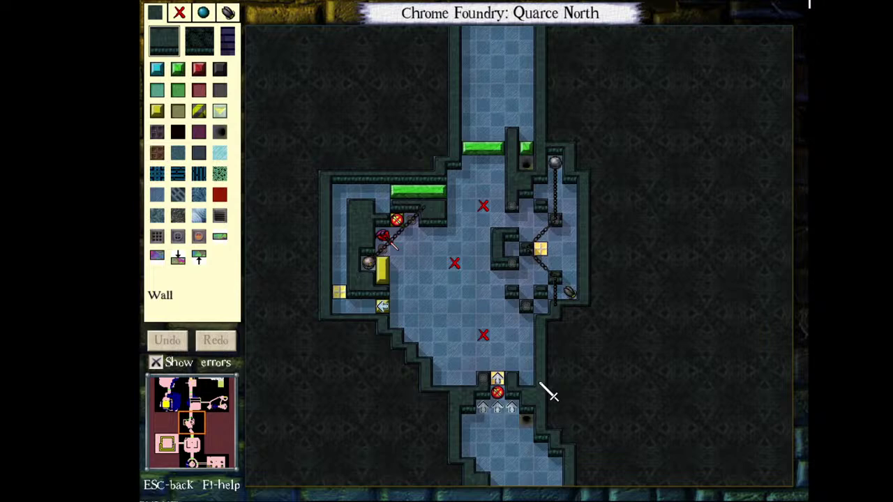
- Place a one-square yellow door in the southwest passage and a west-facing force arrow beside it in place of the pressure plate
left_click(157, 110)
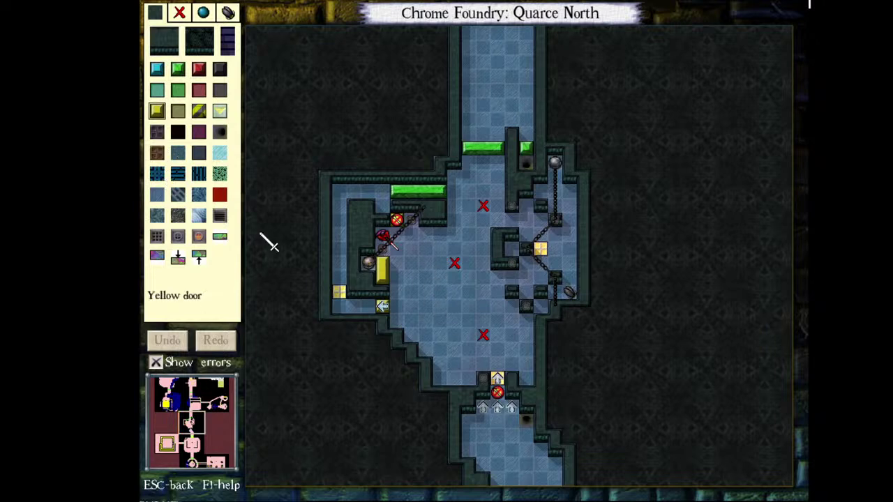
left_click(368, 306)
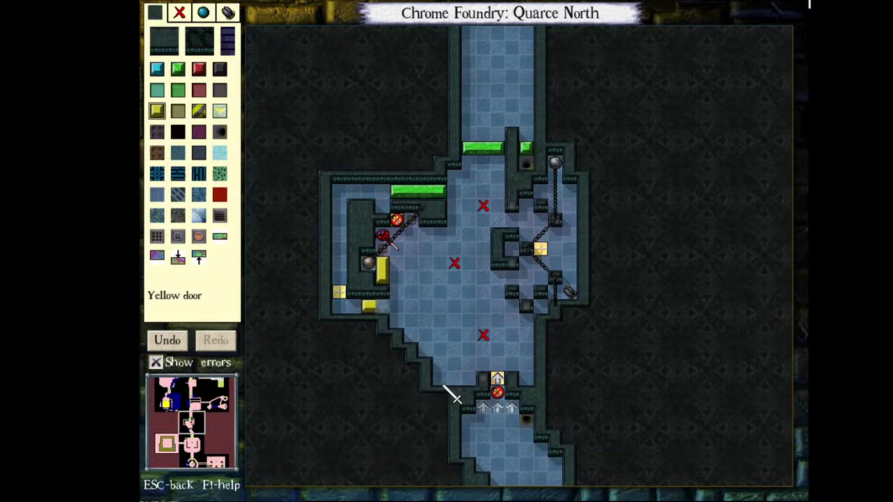
left_click(221, 42)
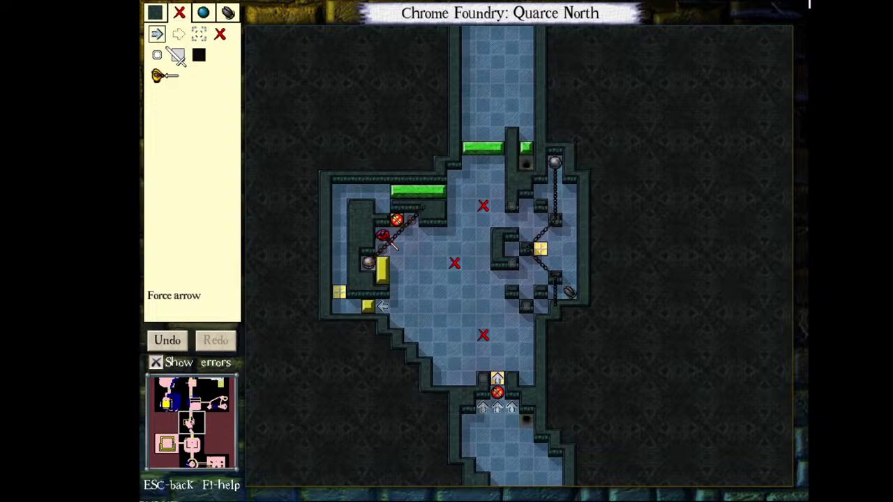
- Move the southwest passage's west-facing force arrow one square west and place a south-facing tunnel where it stood
left_click(368, 306)
right_click(383, 305)
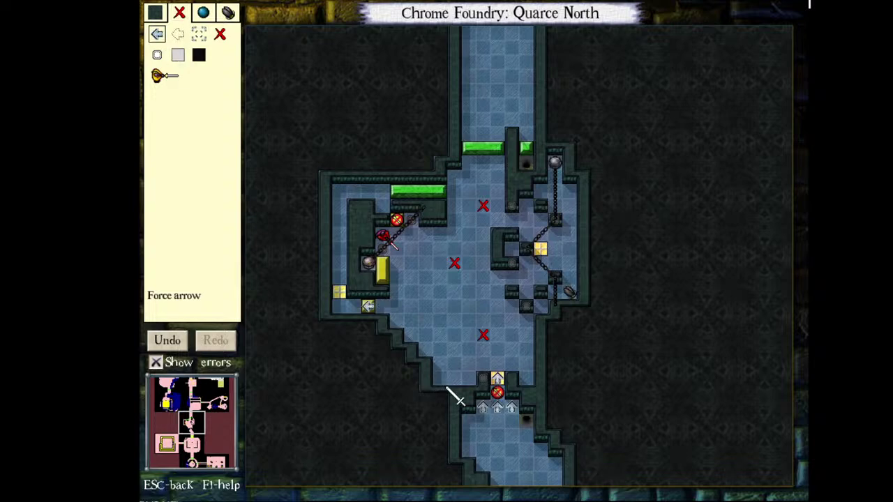
left_click(163, 16)
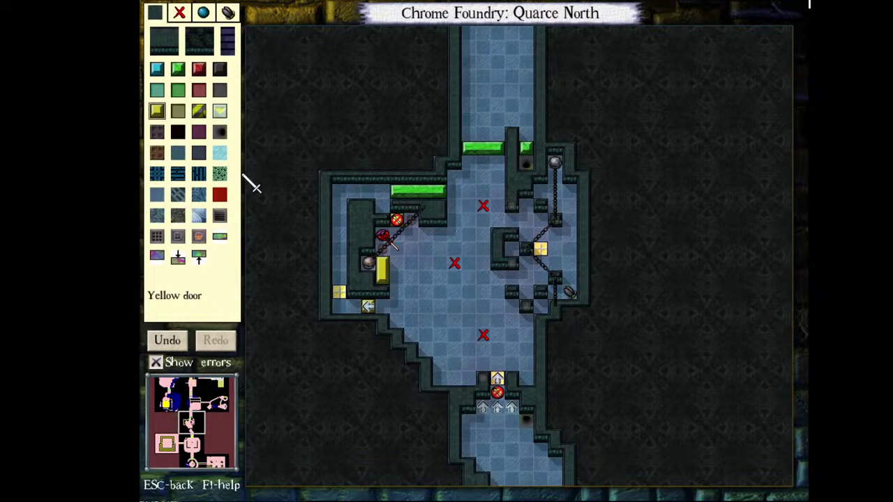
key("Down")
key("Right")
key("Right")
key("Right")
key("w")
left_click(382, 306)
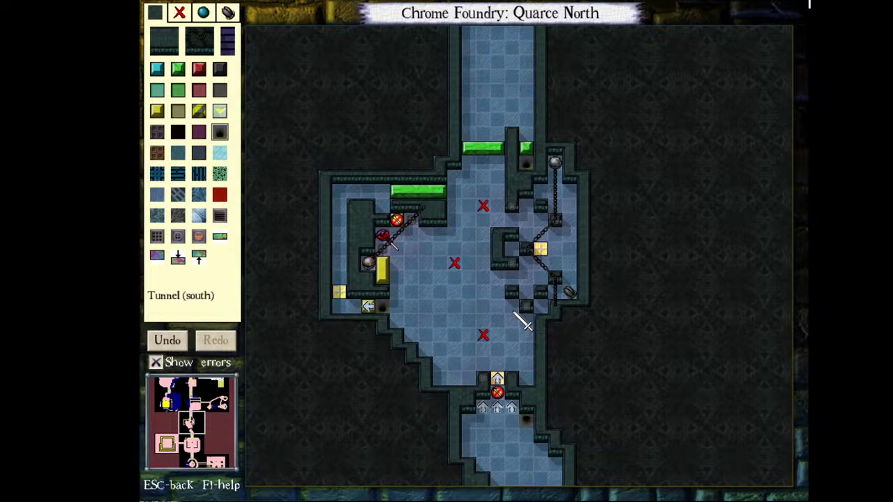
- Place a roach in the alcove just east of the room's south entrance
left_click(230, 14)
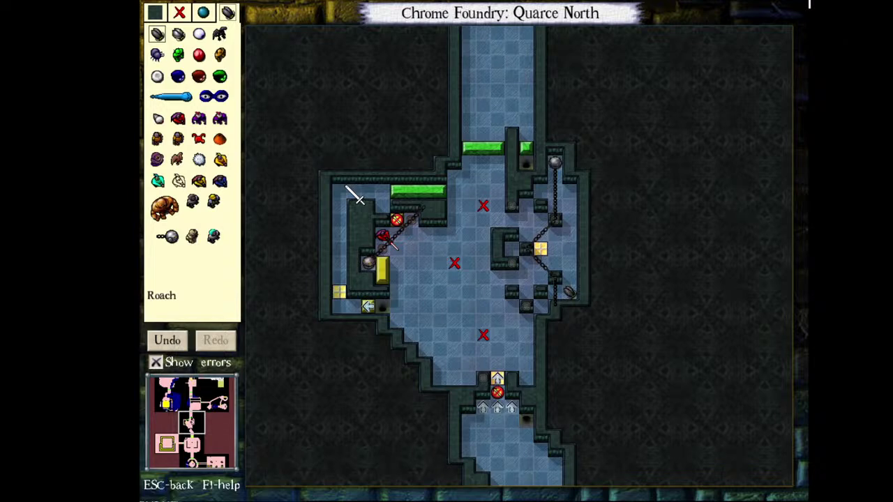
left_click(220, 34)
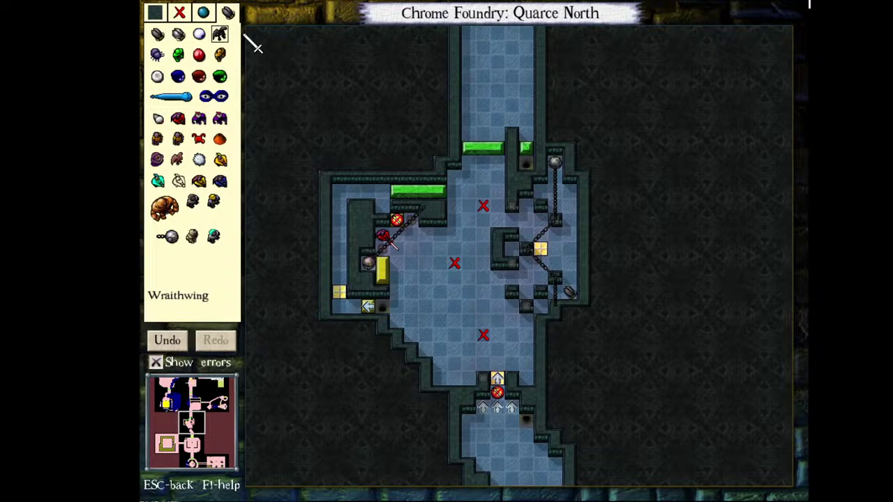
left_click(159, 36)
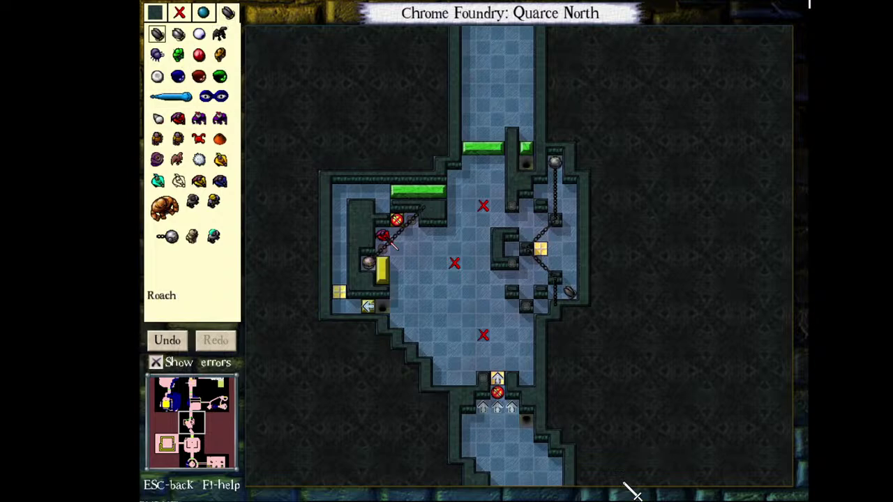
left_click(527, 379)
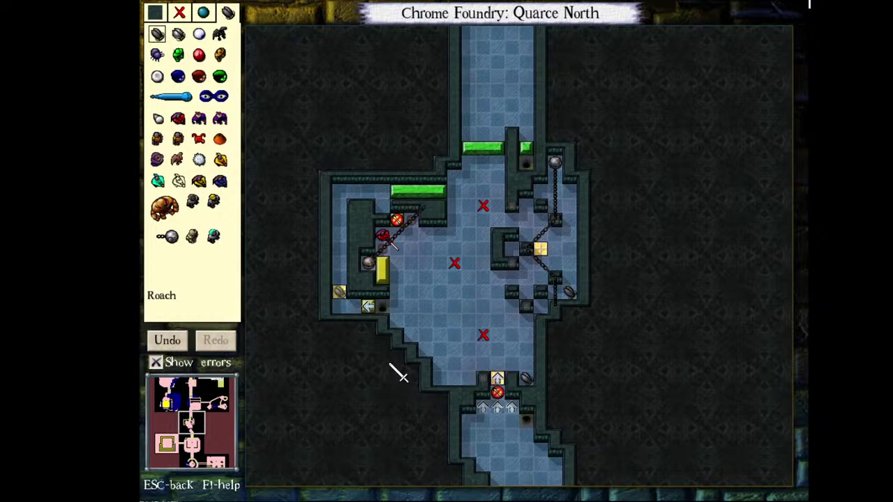
- Check the door controls of the one-use pressure plates in the west corridor and at the south entrance
left_click(155, 12)
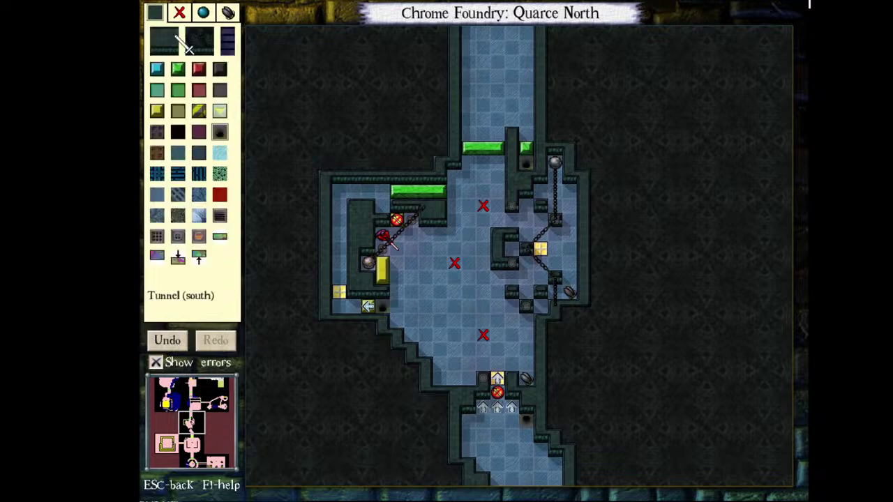
scroll(246, 135, "up", 3)
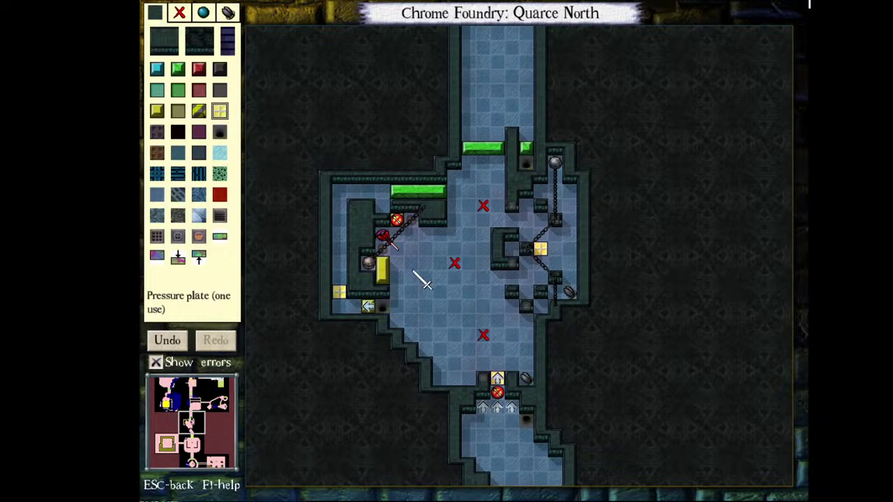
left_click(574, 462)
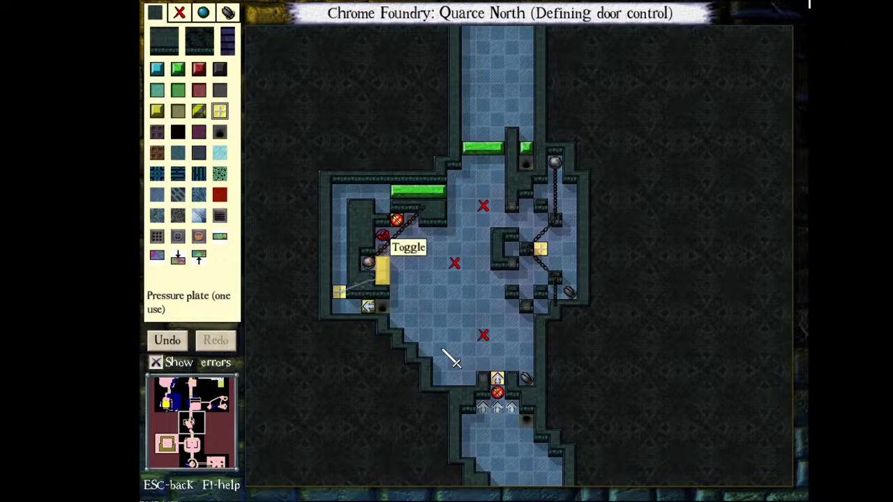
left_click(479, 340)
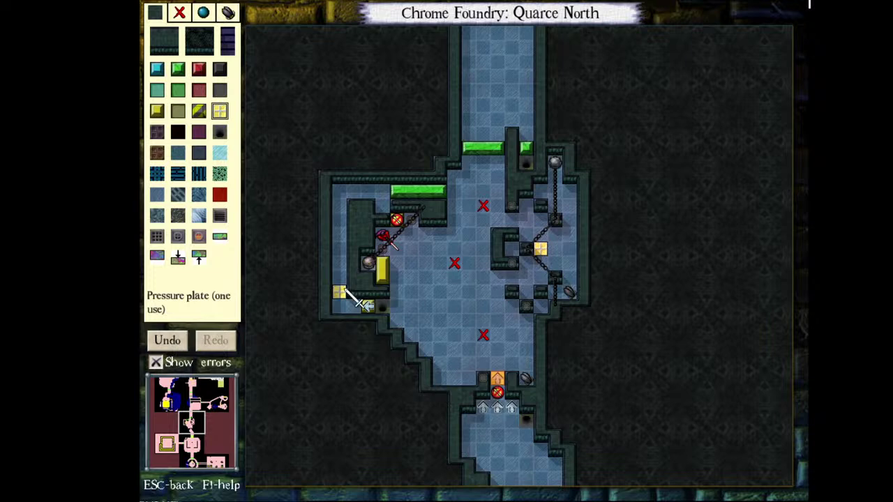
left_click(184, 19)
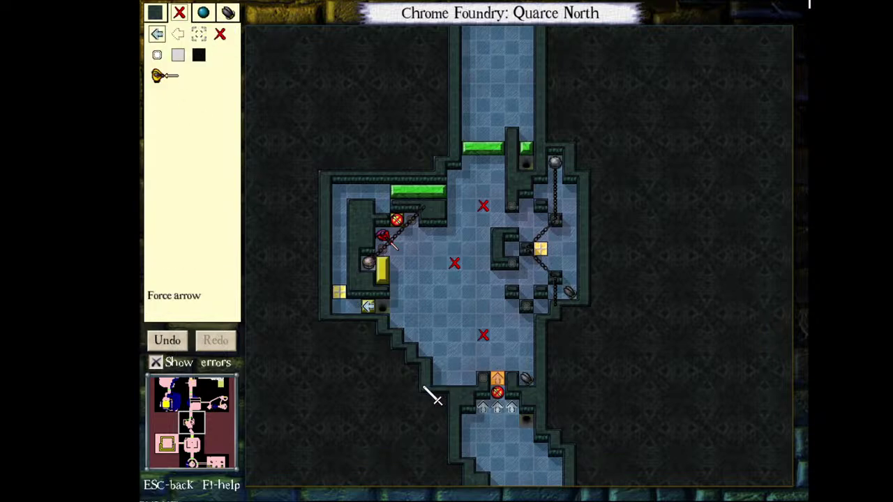
left_click(162, 19)
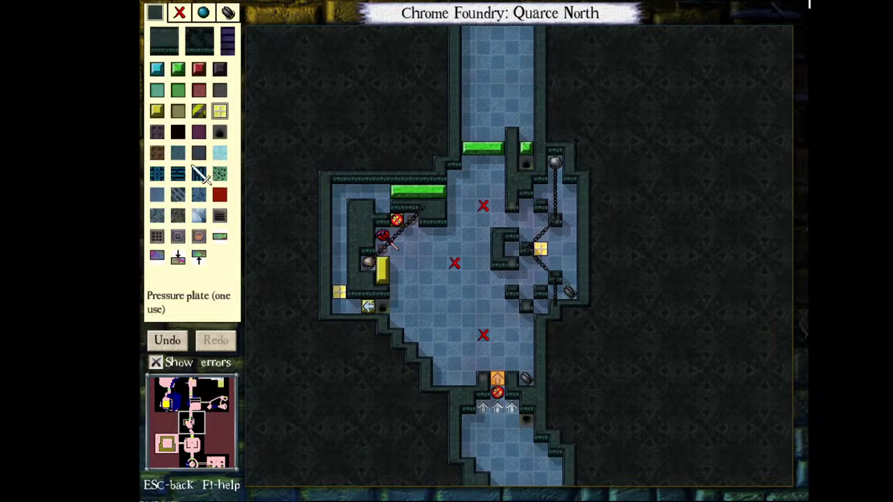
- Place a one-square yellow door north of the eastern roach and link it to an on-and-off pressure plate under the guard
left_click(156, 111)
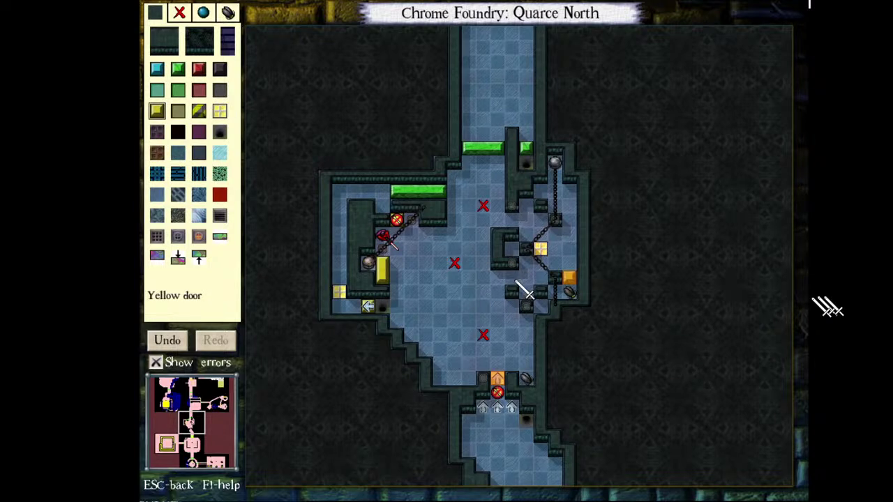
left_click(220, 111)
left_click(220, 111)
key("p")
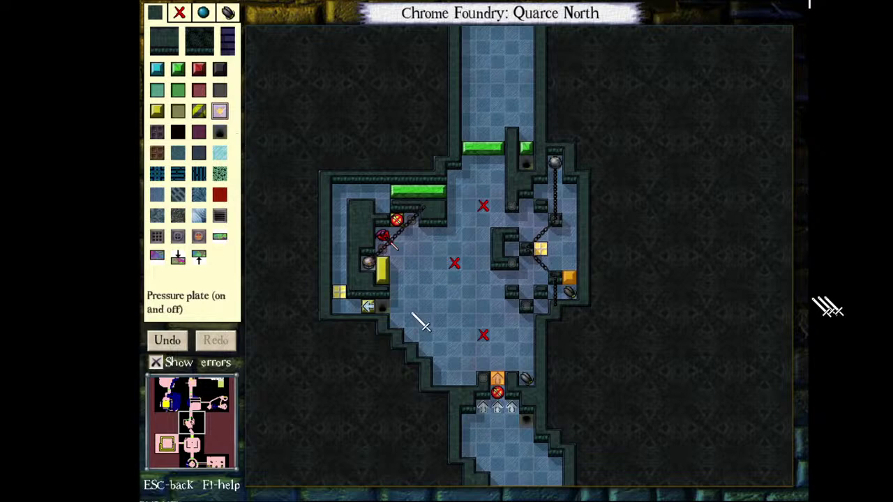
left_click(458, 303)
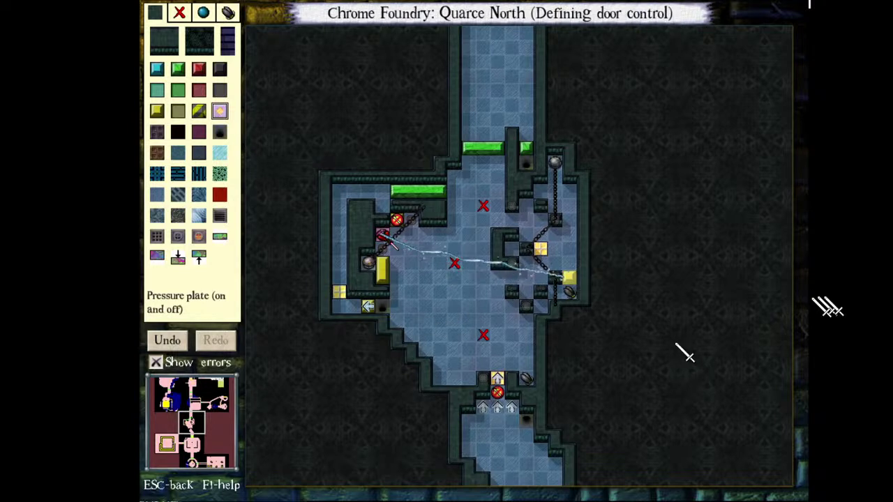
left_click(569, 277)
key("Escape")
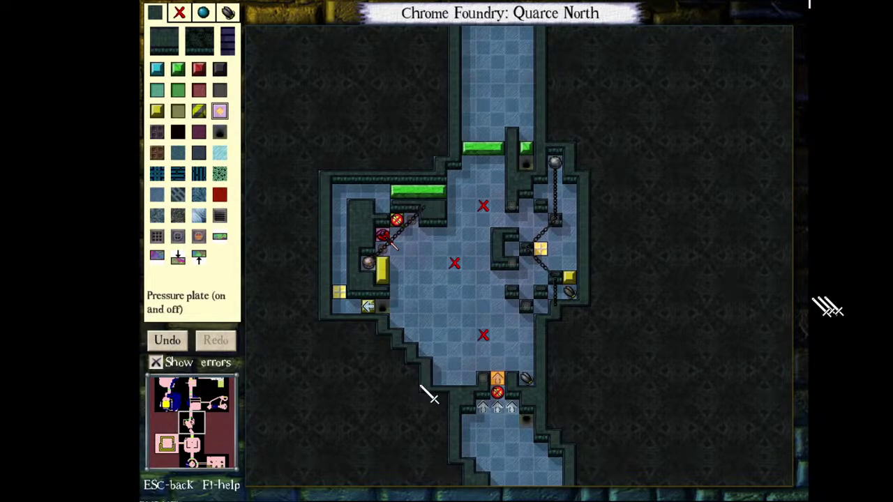
- Clear the force arrow's square in the southwest passage and leave only a north-facing force arrow on the south entrance's plate square
left_click(202, 14)
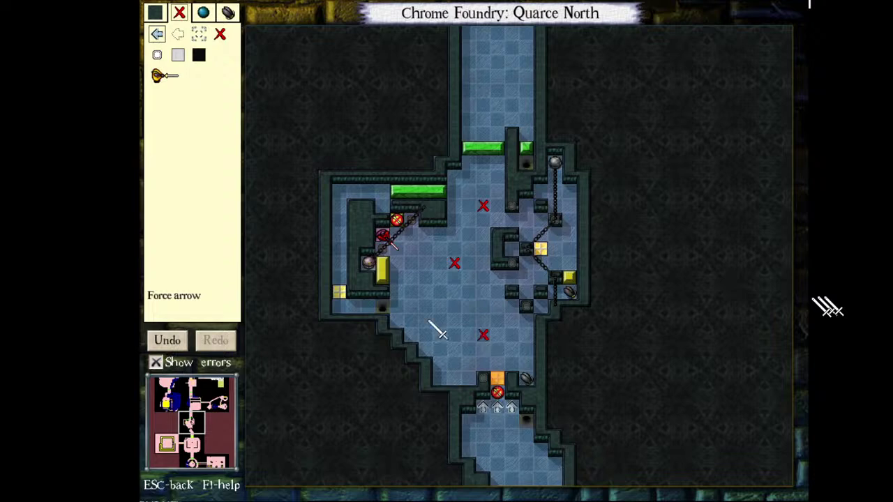
left_click(157, 55)
left_click(157, 55)
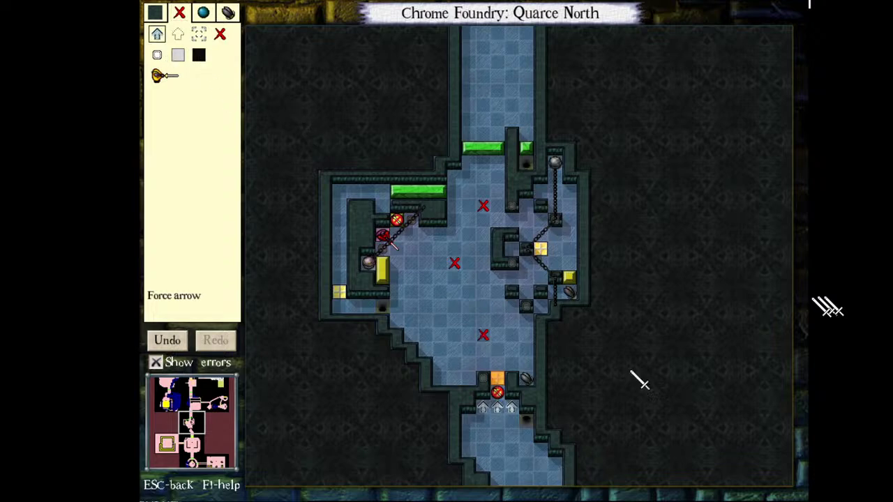
left_click(178, 32)
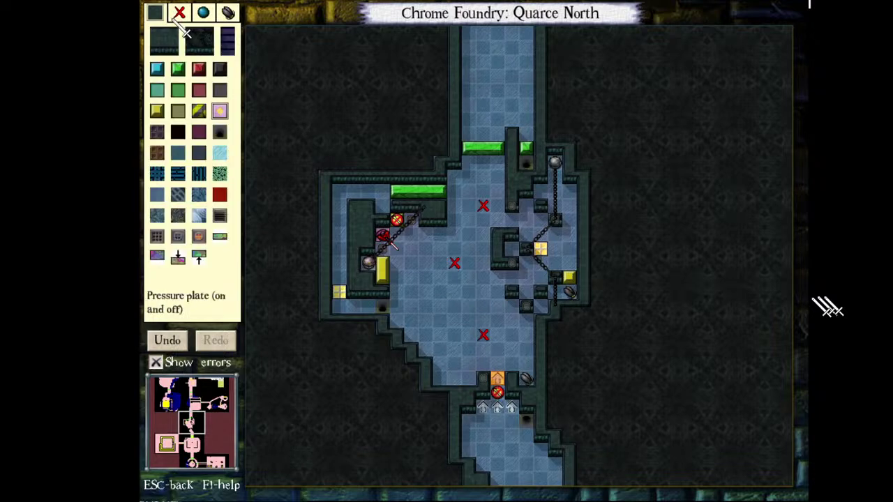
left_click(497, 378)
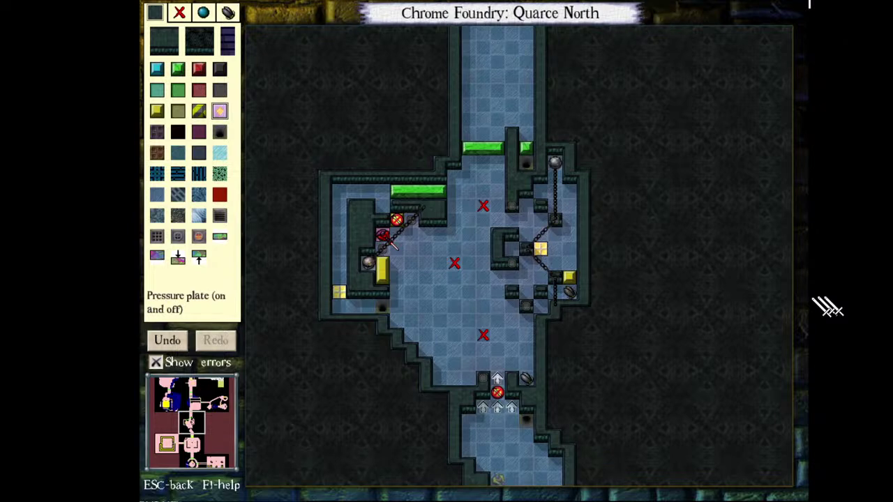
- Playtest the room from its southern edge by walking to the tunnel below the entrance, and return to the editor
left_click(499, 479)
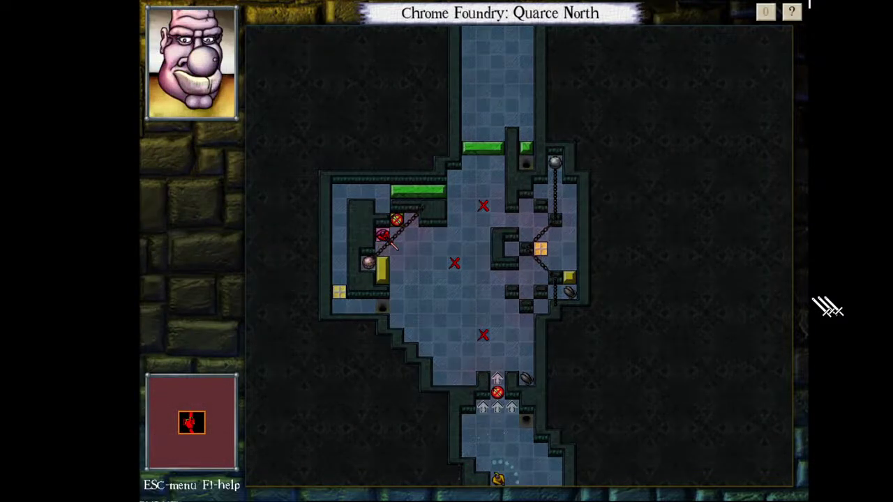
key("Page_Up")
key("Page_Up")
key("Up")
key("Up")
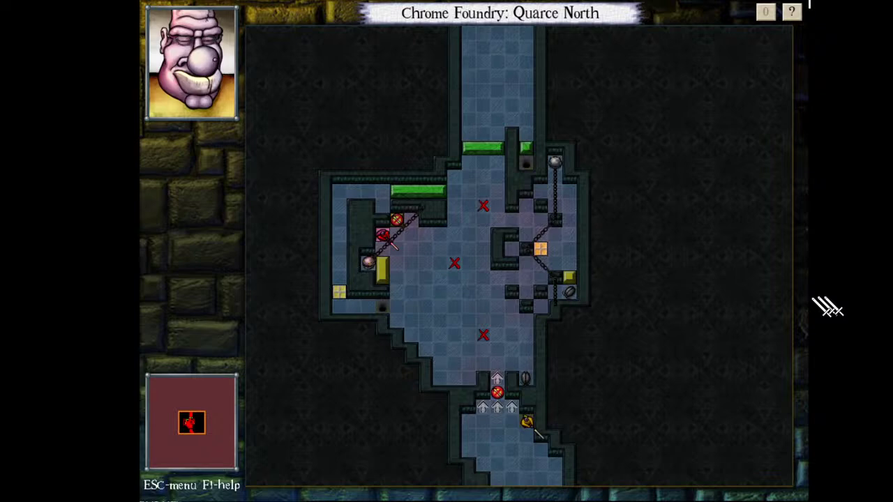
key("Escape")
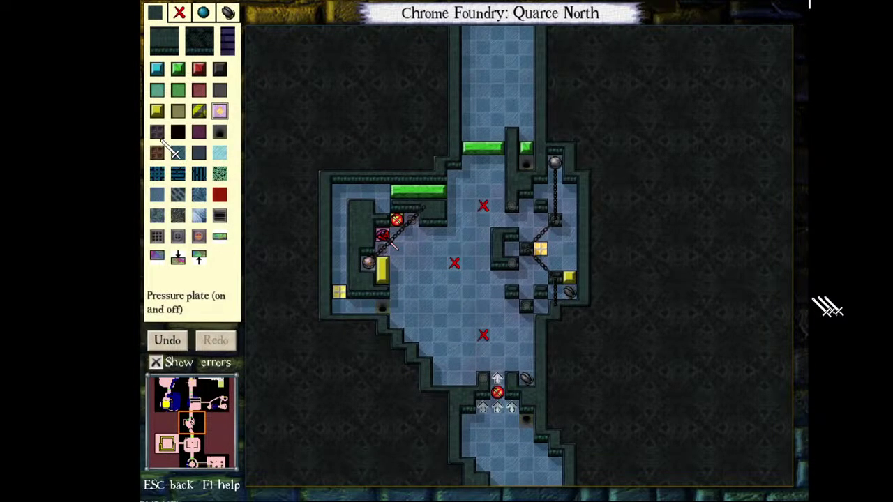
- Place a two-square yellow door north of the southern roach and link it to a one-use pressure plate under the entrance's force arrow
key("Left")
key("Left")
key("Left")
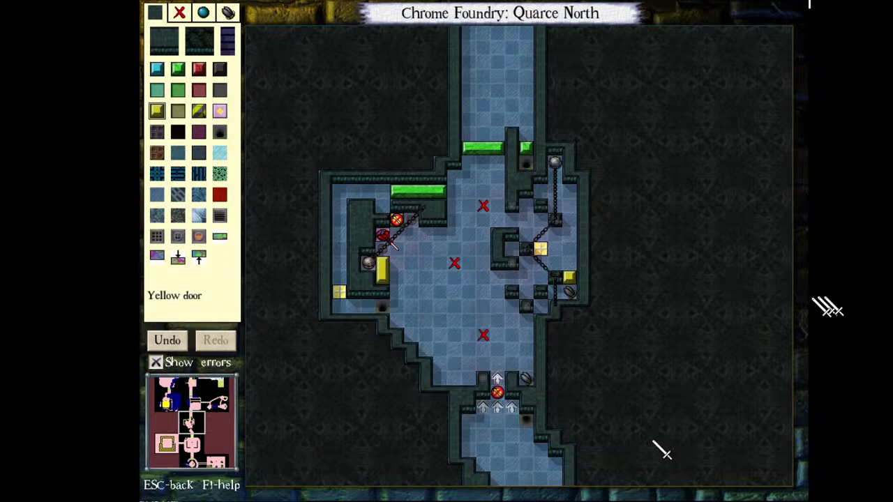
left_click_drag(604, 453, 615, 453)
left_click(219, 111)
left_click(220, 111)
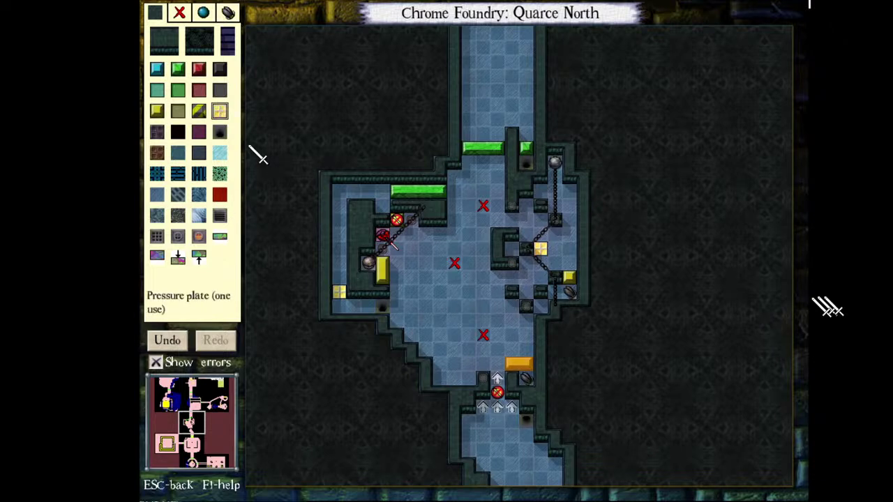
left_click(220, 111)
left_click(220, 111)
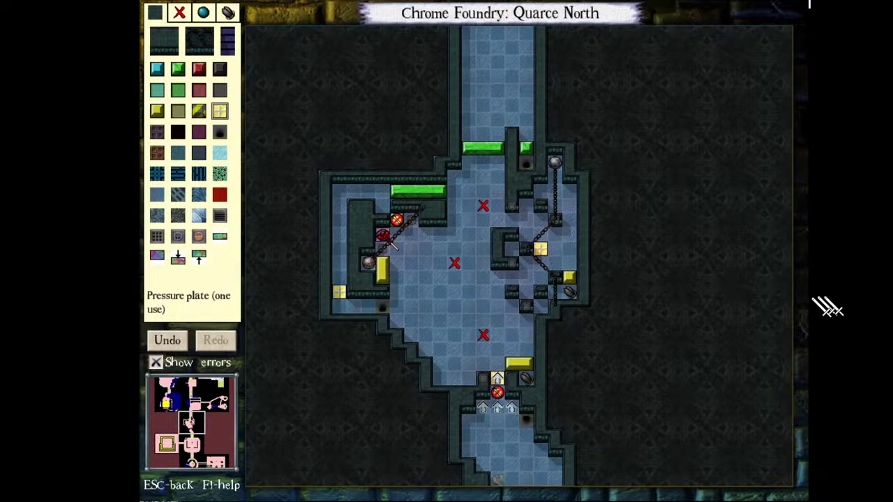
- Start a playtest at the southern edge and walk north across the disarm token onto the entrance's pressure plate
key("Up")
key("Up")
key("Up")
key("Up")
key("Up")
key("Up")
key("Up")
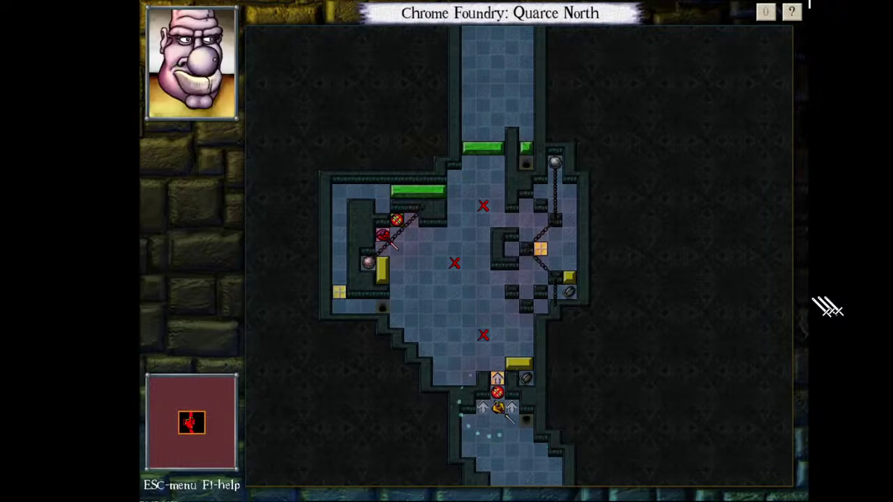
- Try walking northwest across the main chamber and west to the mouth of the southwest passage
key("Home")
key("Home")
key("Home")
key("Home")
key("Home")
key("Left")
key("Left")
key("Left")
key("Left")
key("Left")
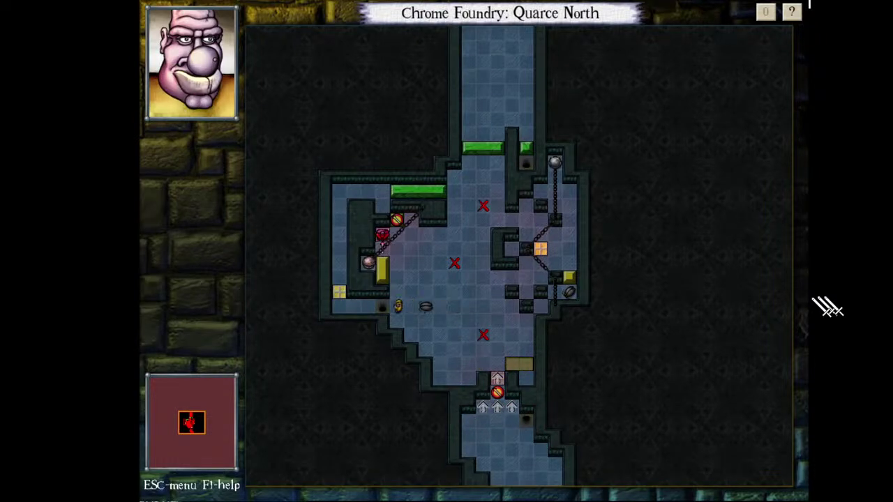
- Try crossing the southwest passage's pressure plate and following the western corridor north to its upper corner
key("Left")
key("Up")
key("Up")
key("Up")
key("Up")
key("Up")
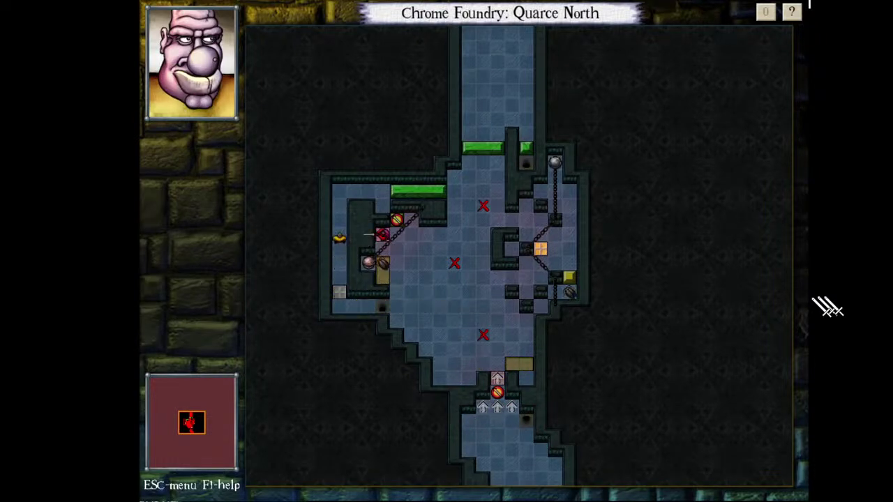
key("Up")
key("Up")
key("Up")
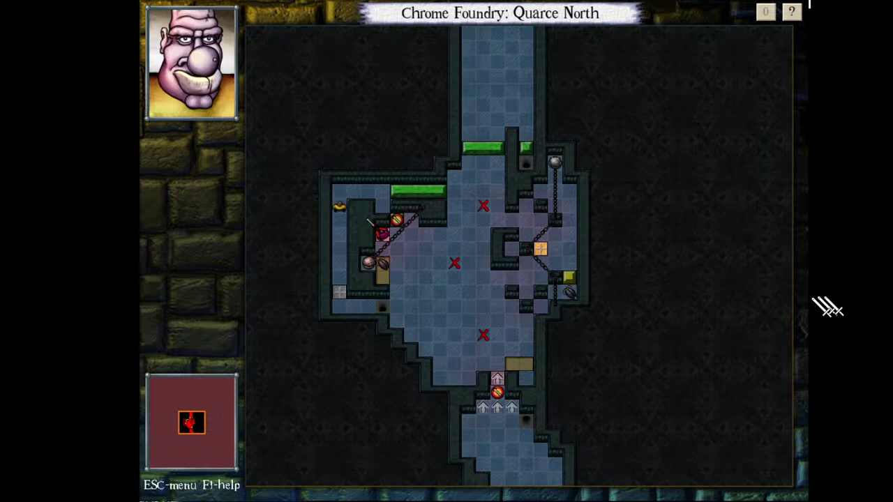
key("Right")
- Undo the playtest moves back to the pressure plate at the south entrance
key("BackSpace")
key("BackSpace")
key("BackSpace")
key("BackSpace")
key("BackSpace")
key("BackSpace")
key("BackSpace")
key("BackSpace")
key("BackSpace")
key("BackSpace")
key("BackSpace")
key("BackSpace")
key("BackSpace")
key("BackSpace")
key("BackSpace")
key("BackSpace")
key("BackSpace")
key("BackSpace")
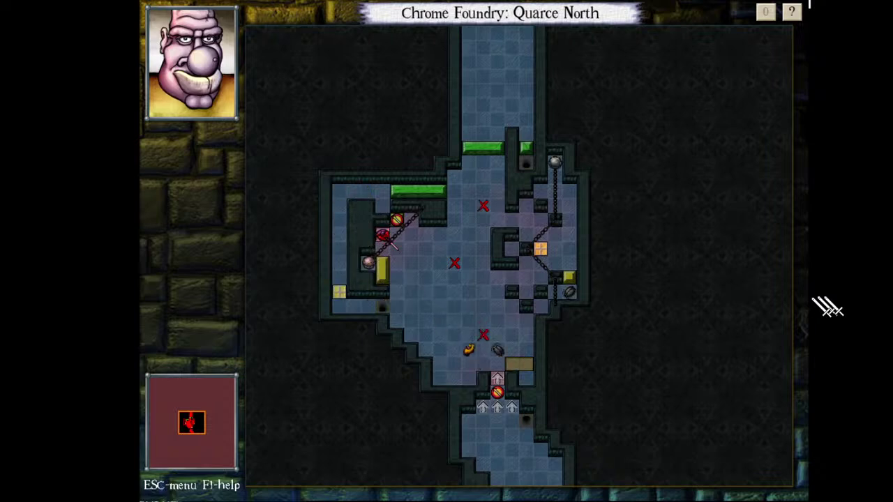
key("BackSpace")
key("BackSpace")
key("BackSpace")
key("BackSpace")
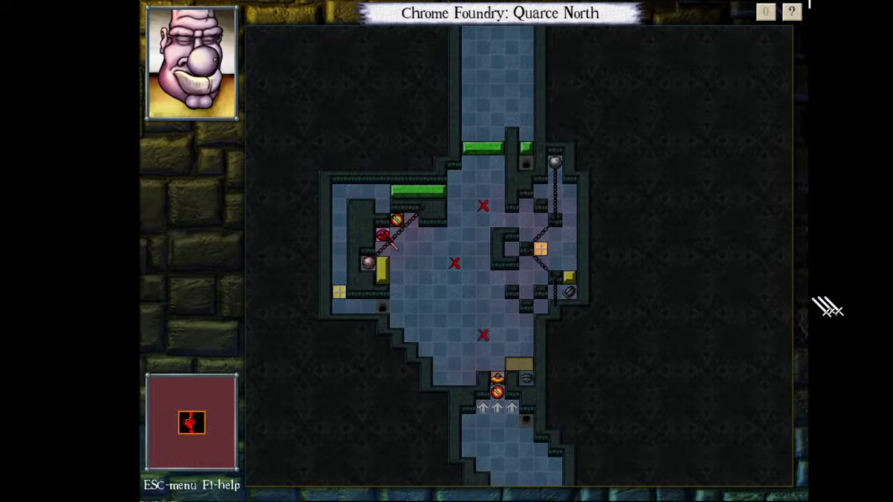
- Walk northwest out of the entrance and west through the southwest passage onto its pressure plate
key("Up")
key("Home")
key("Home")
key("Home")
key("Home")
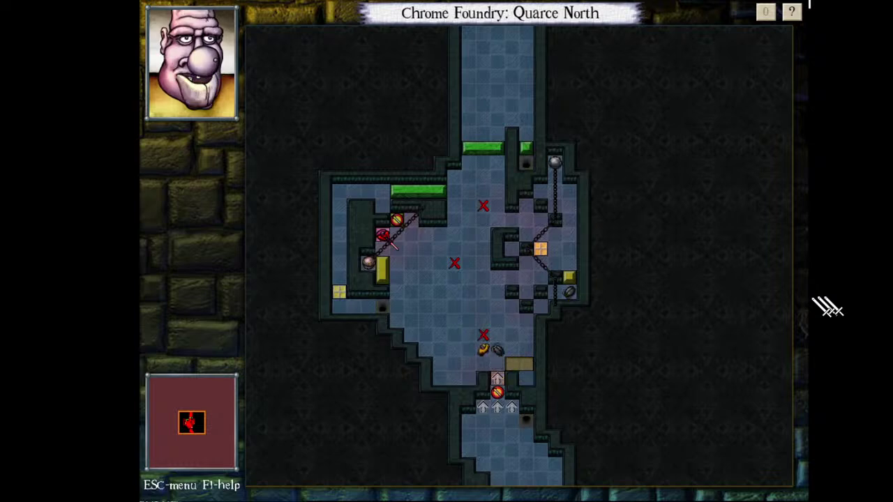
key("Left")
key("Left")
key("Left")
key("Left")
key("Left")
key("Left")
key("Home")
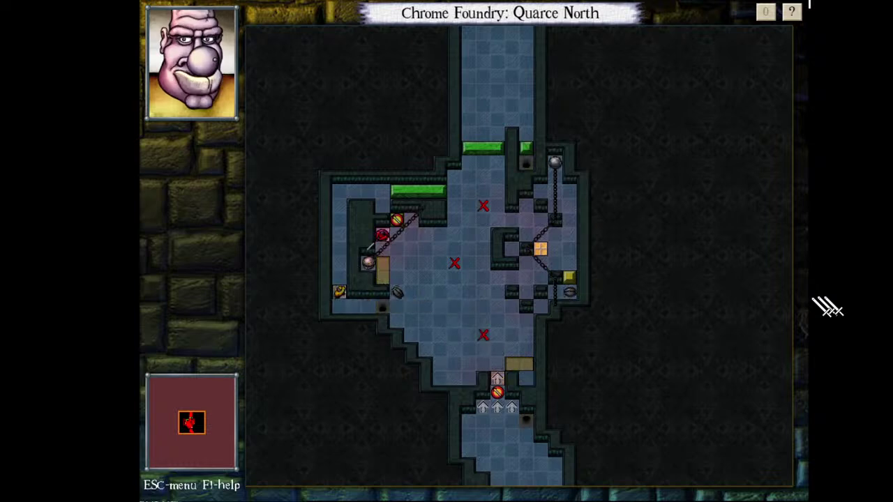
- Walk two squares north up the western corridor, return over the plate and east out of the southwest passage, and end the playtest
key("Up")
key("Up")
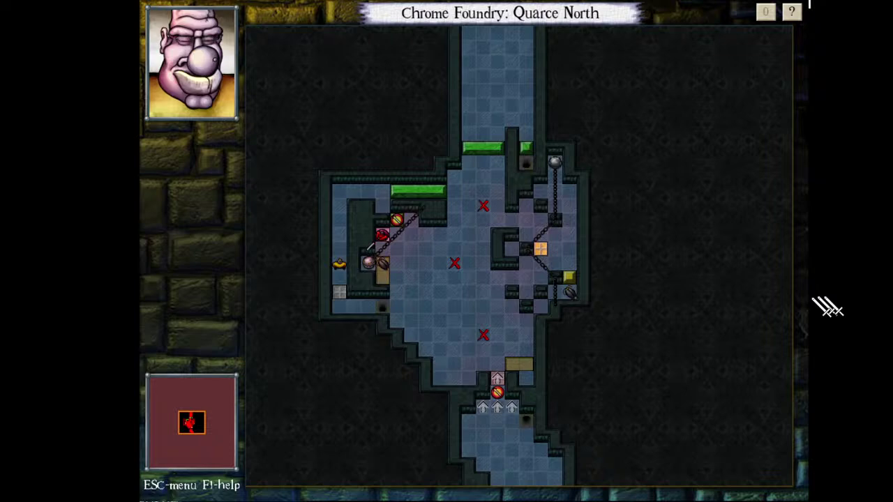
key("Down")
key("Down")
key("Down")
key("BackSpace")
key("Page_Down")
key("Right")
key("Right")
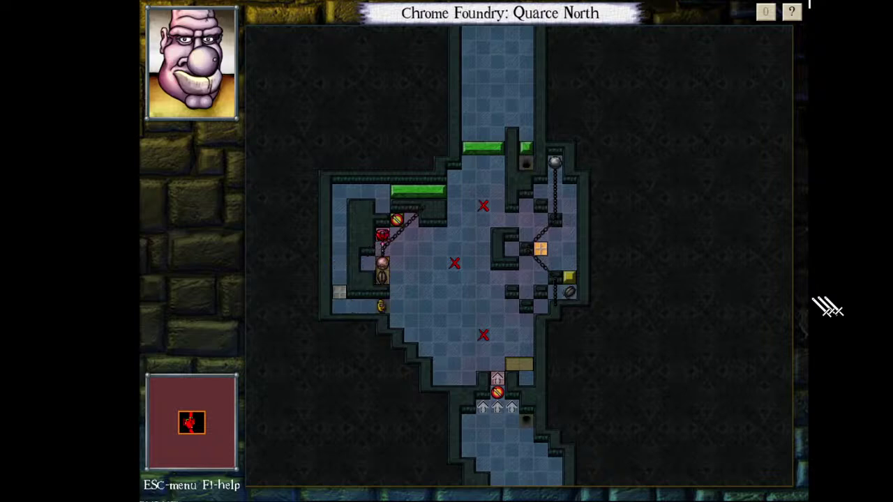
key("6")
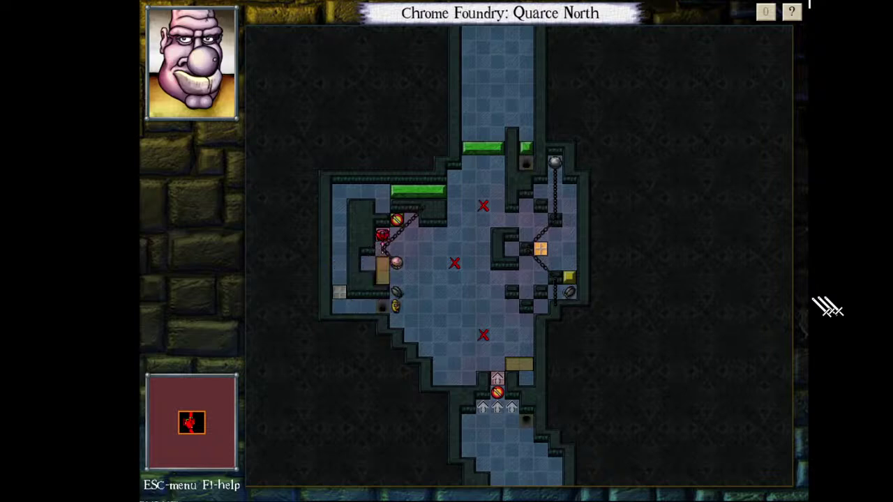
key("Escape")
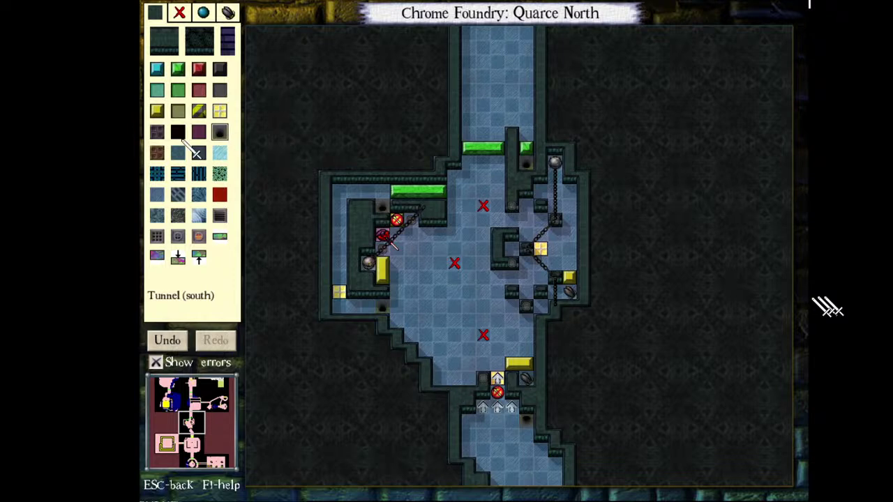
- Start a new playtest from the south entrance and walk north onto the entrance's pressure plate
left_click(157, 111)
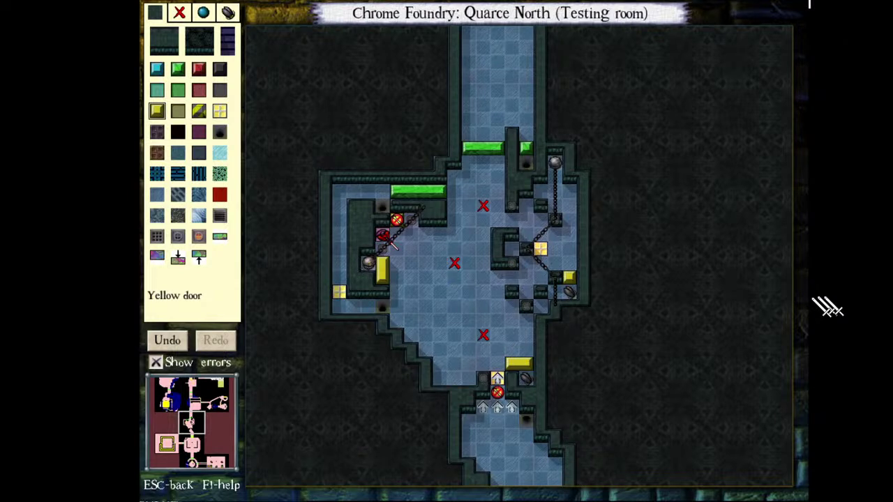
key("Up")
key("Up")
key("Up")
key("Up")
key("Up")
key("Up")
key("Up")
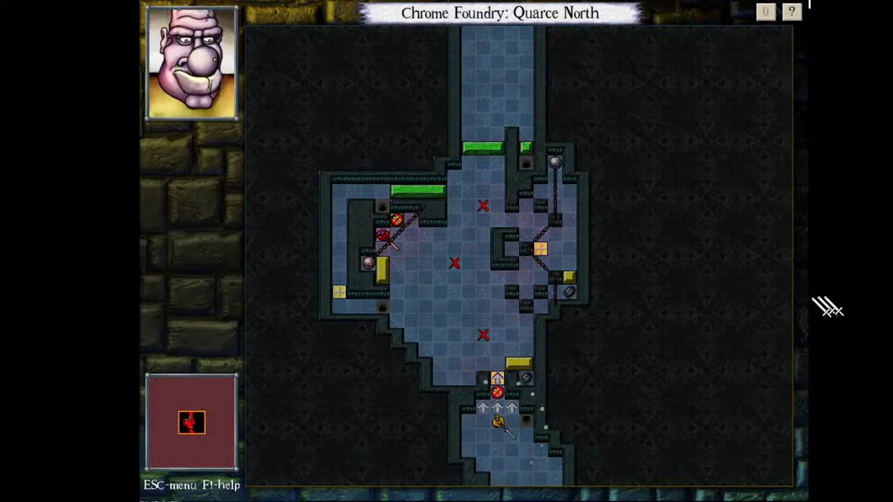
- Walk northwest into the main chamber and west to its wall beside the southwest passage
key("Home")
key("Home")
key("Home")
key("Home")
key("Left")
key("Left")
key("Left")
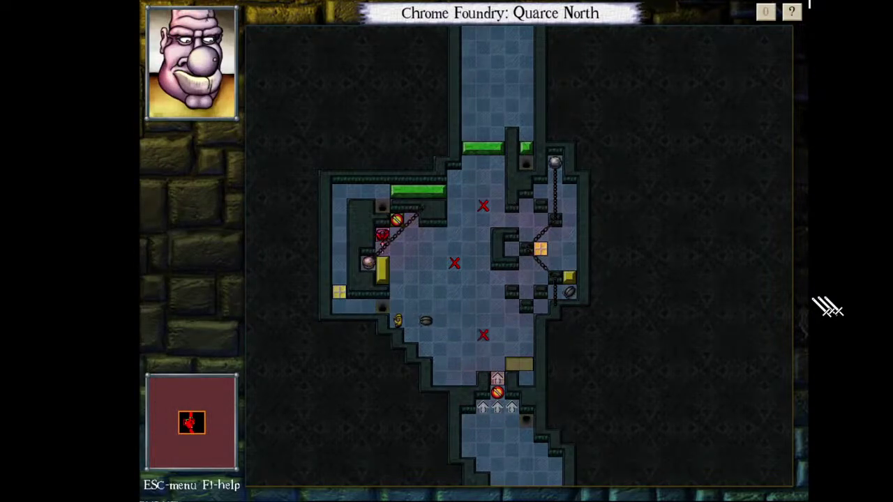
- Try passing north through the southwest tunnel, waiting a few turns, and returning south through it
key("Home")
key("5")
key("Up")
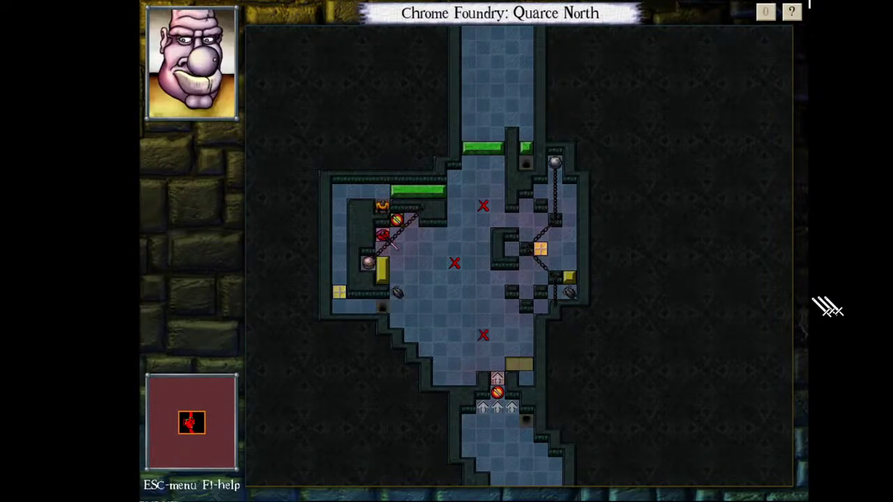
key("5")
key("5")
key("5")
key("Down")
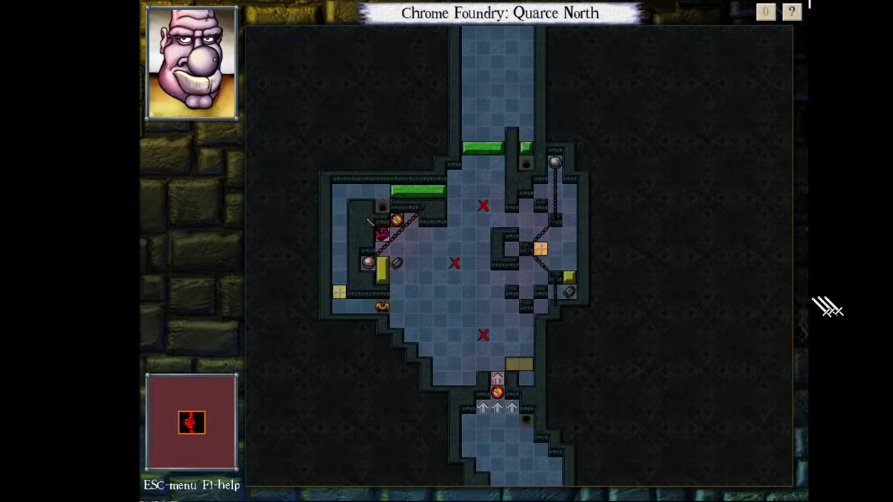
key("q")
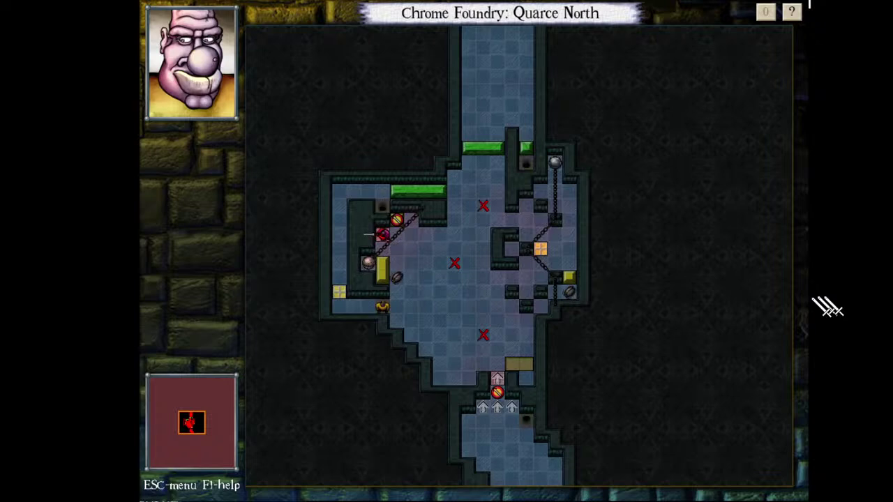
- Undo the playtest moves back to the arrival on the southwest tunnel square
key("BackSpace")
key("BackSpace")
key("BackSpace")
key("BackSpace")
key("BackSpace")
key("BackSpace")
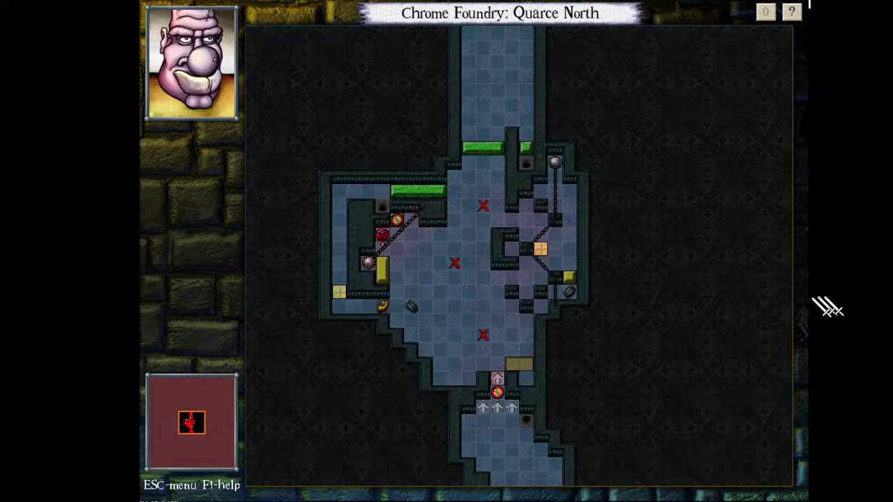
key("Left")
key("Left")
key("BackSpace")
key("BackSpace")
- Walk west over the pressure plate, north up the western corridor and east to the square above the northwest tunnel
key("Left")
key("q")
key("q")
key("q")
key("q")
key("q")
key("q")
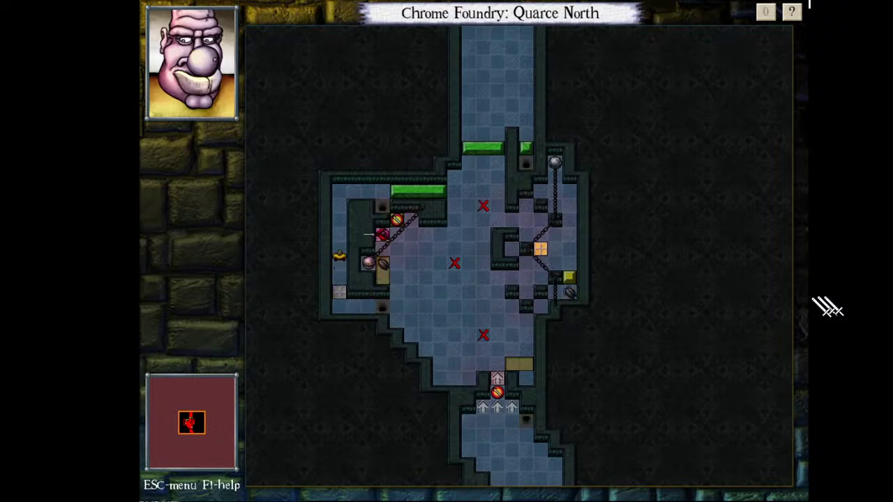
key("w")
key("w")
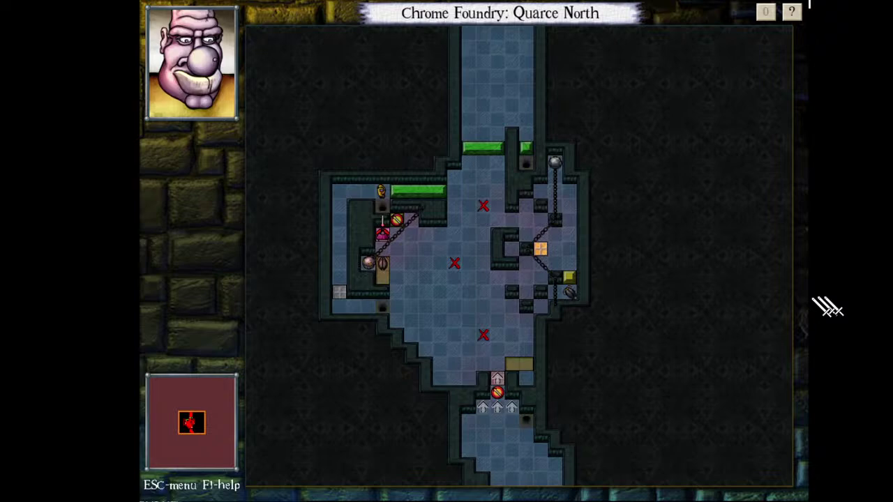
- Shorten the northwest corridor's green door to its easternmost square and test the room again from the south entrance
key("Escape")
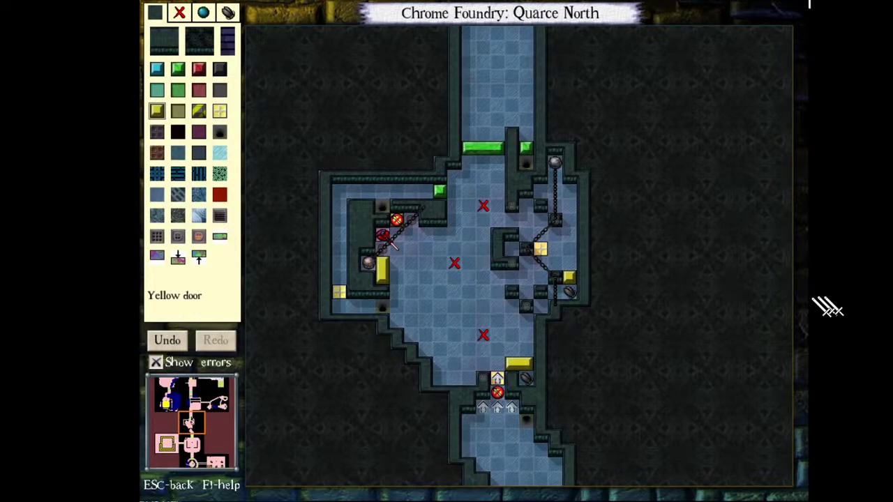
key("F5")
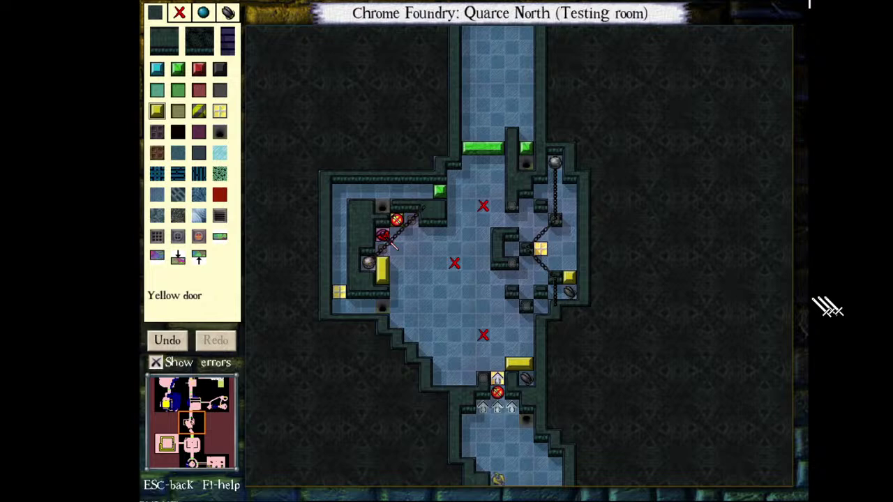
- Walk northeast and north onto the tunnel opening just southeast of the entrance arrows
key("Page_Up")
key("Page_Up")
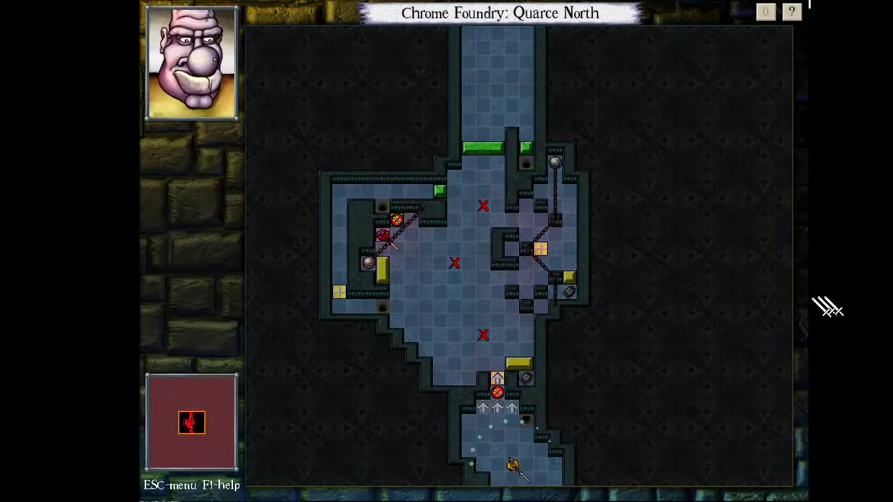
key("Up")
key("Up")
key("Up")
key("Down")
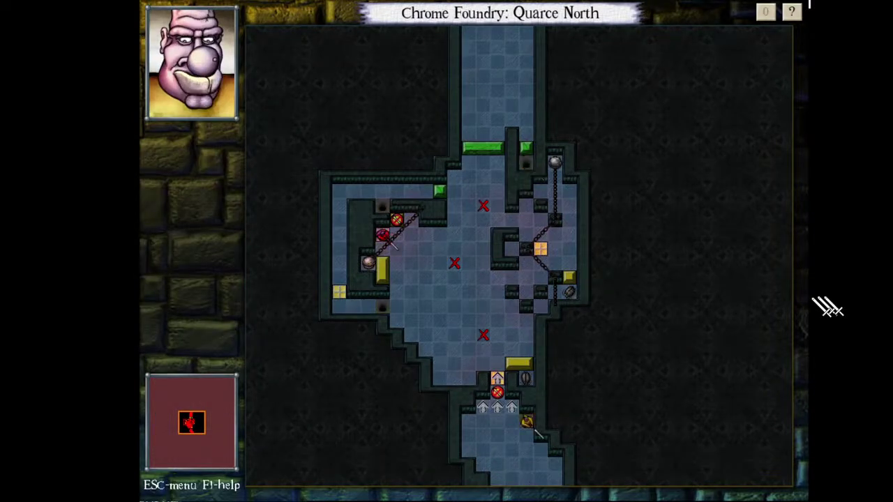
- Walk northwest over the entrance's pressure plate and diagonally into the main chamber
key("Home")
key("Home")
key("Up")
key("Home")
key("Home")
key("Home")
key("Home")
key("Home")
key("Home")
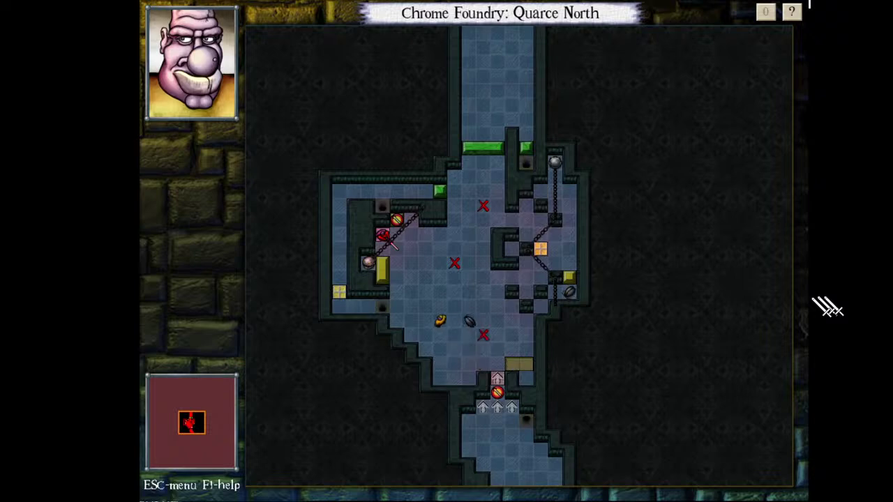
- Walk west across the chamber onto the southwest tunnel square, letting the roach follow
key("KP_4")
key("KP_4")
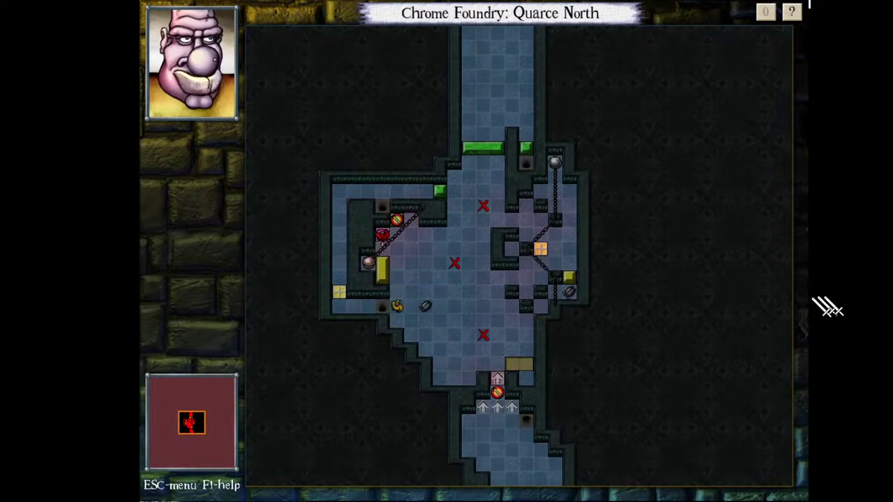
key("KP_1")
key("KP_6")
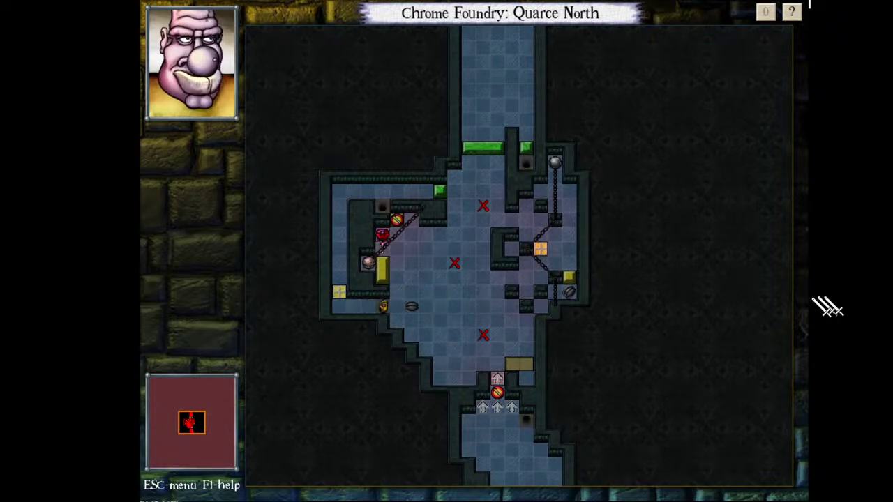
key("KP_4")
key("KP_4")
key("KP_6")
key("KP_6")
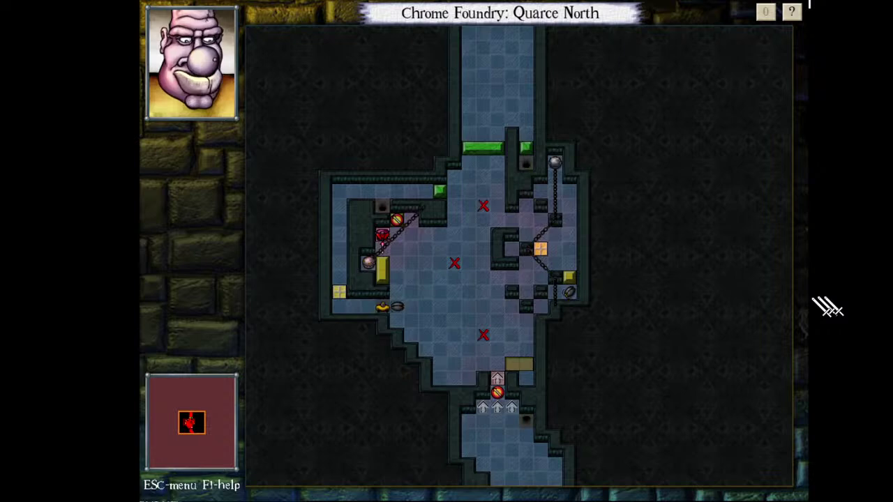
- Take the tunnel to the northwest corridor, walk east toward the green door, wait, and return west to the tunnel
key("KP_8")
key("KP_9")
key("KP_6")
key("KP_6")
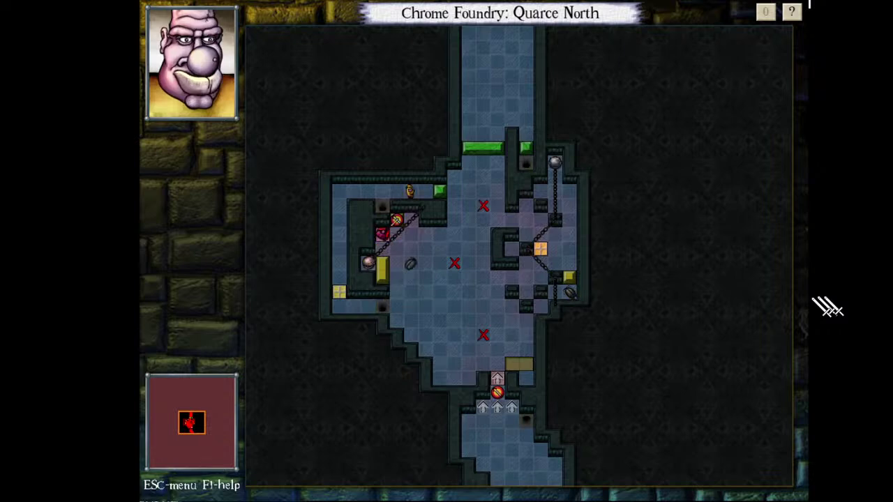
key("KP_5")
key("KP_4")
key("KP_4")
key("KP_4")
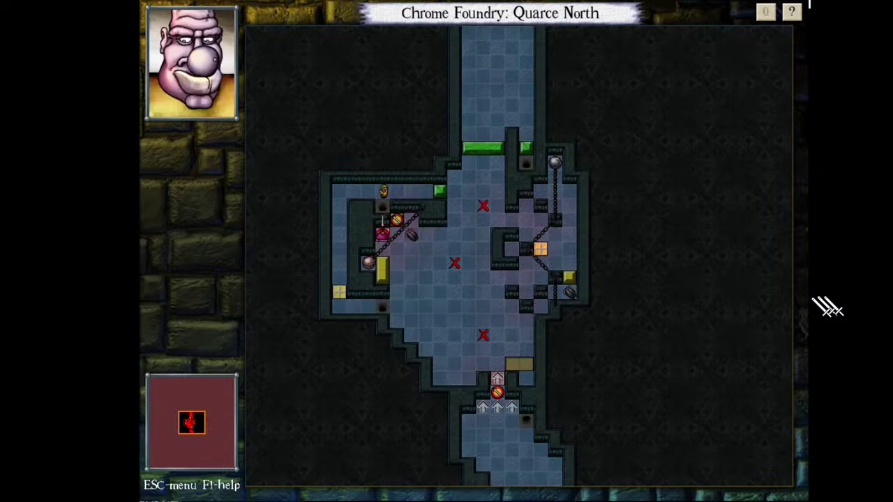
- Go back south through the tunnel and pass turns on the southwest square while the roach approaches
key("KP_6")
key("KP_1")
key("KP_1")
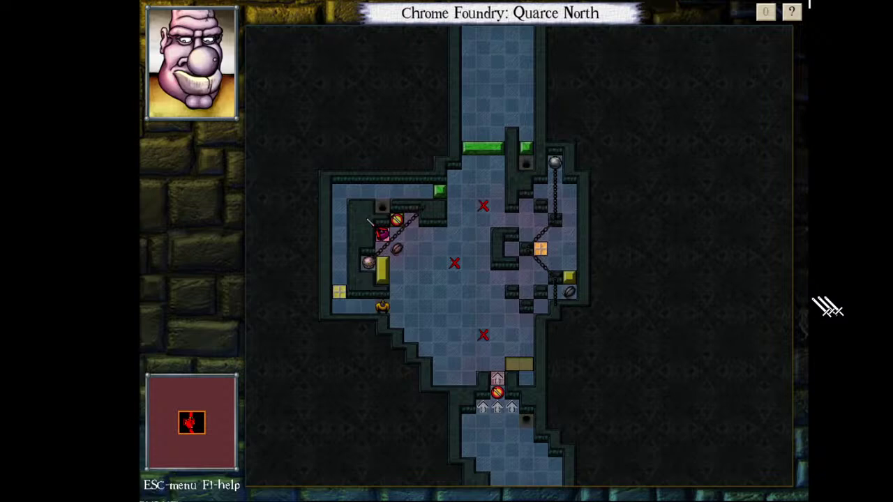
key("q")
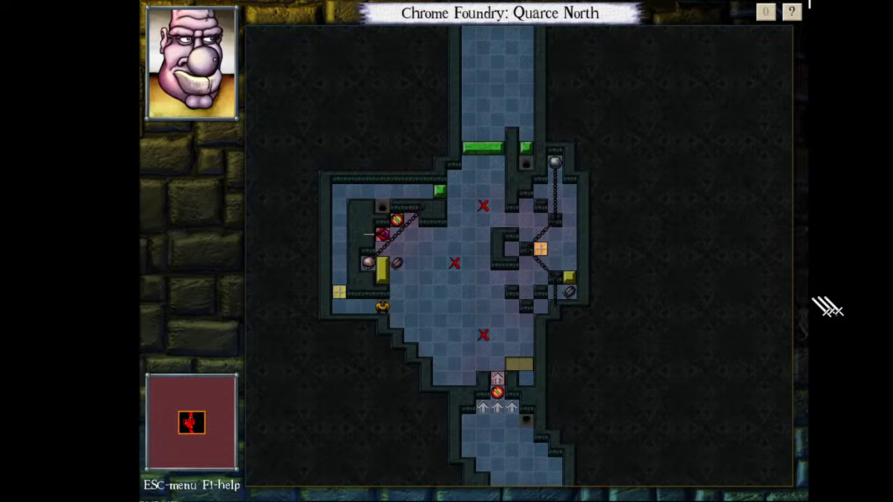
key("q")
key("q")
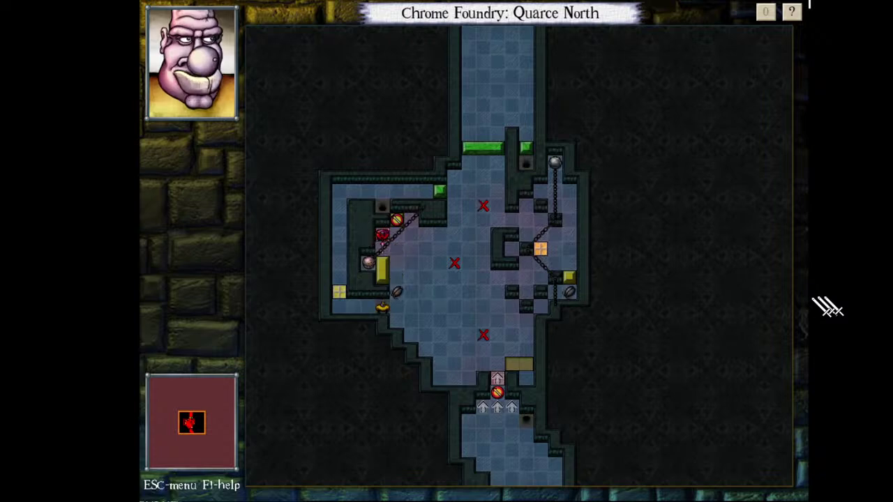
- Pass north through the tunnel and back south again to test the roach's reaction, and end the playtest
key("w")
key("w")
key("w")
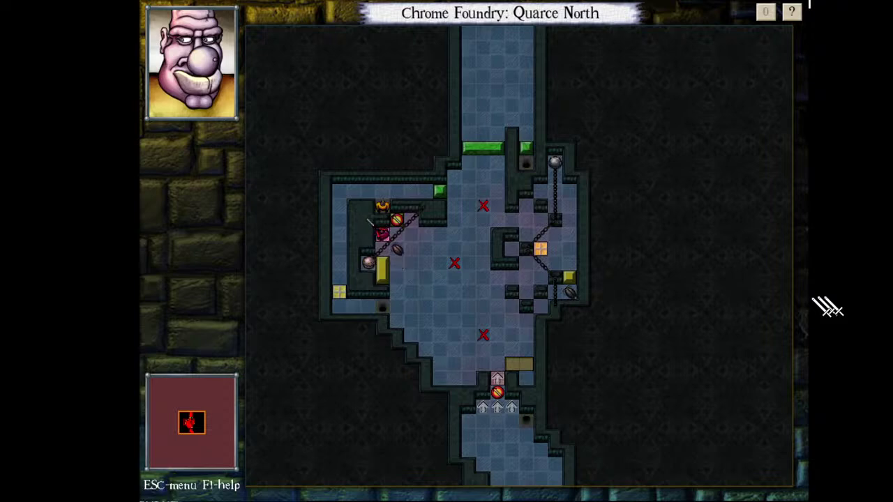
key("q")
key("q")
key("q")
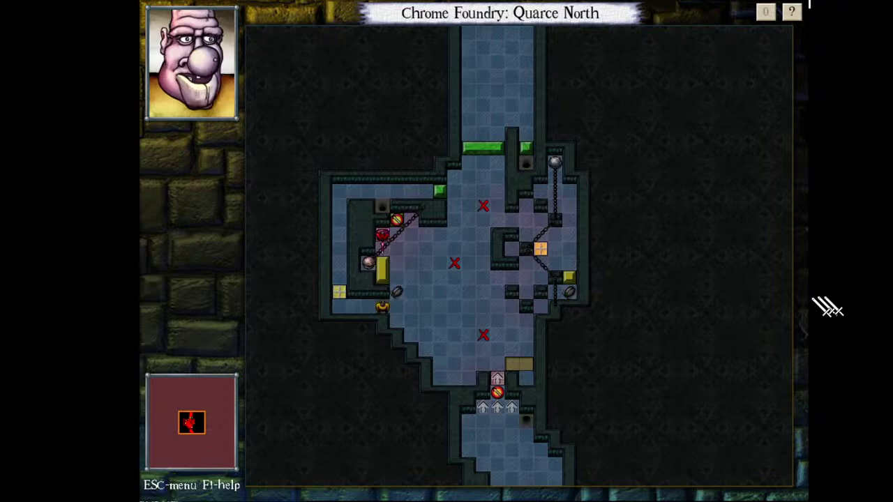
key("Escape")
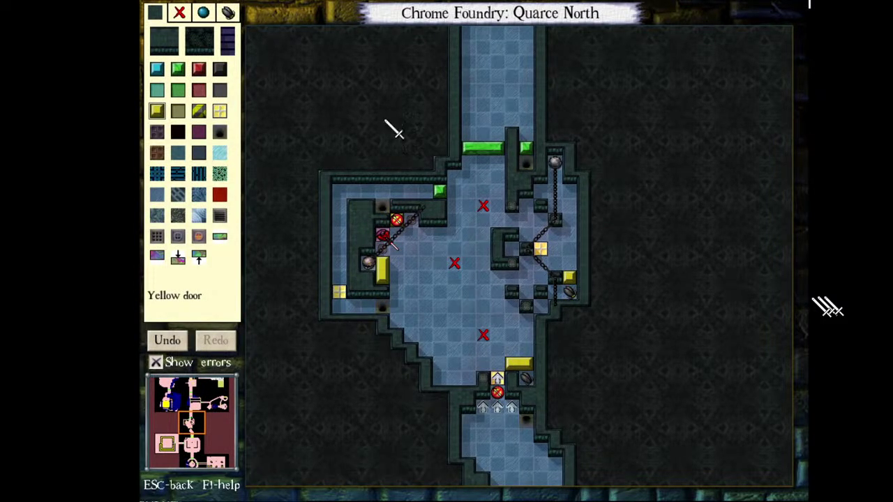
- Move the northwest tunnel from below the corridor into a new recess in the wall north of it
left_click(227, 12)
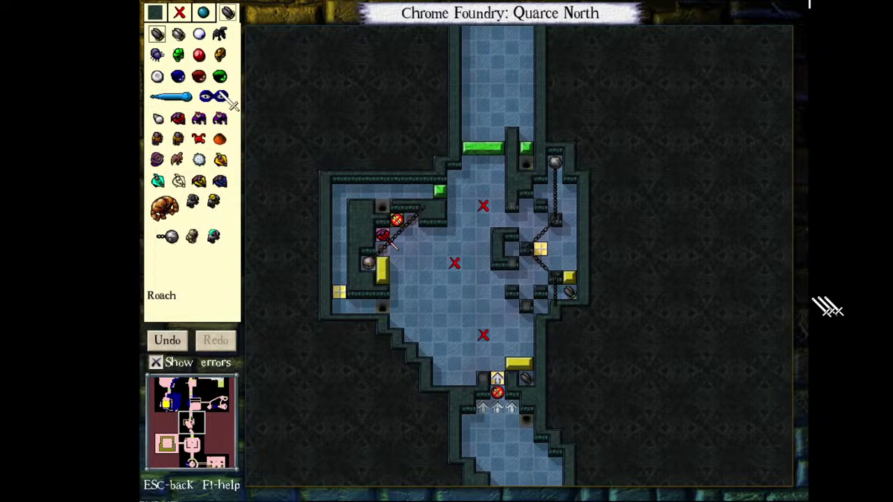
left_click(164, 20)
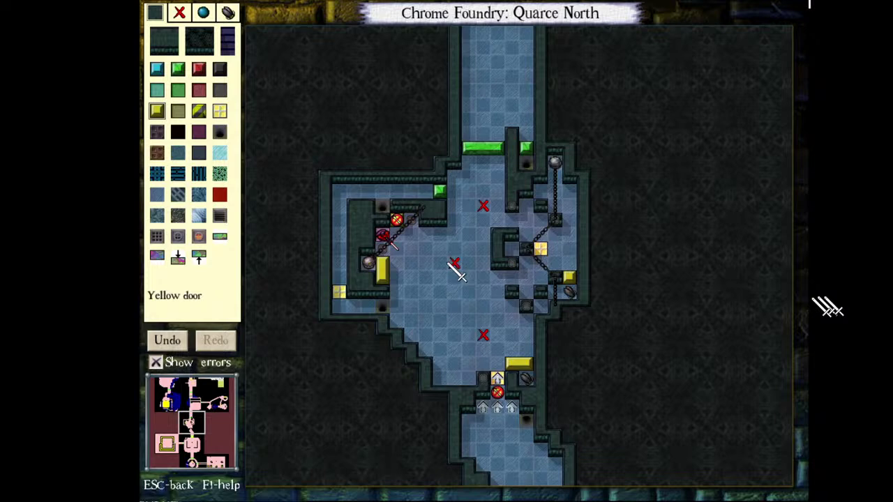
left_click(220, 132)
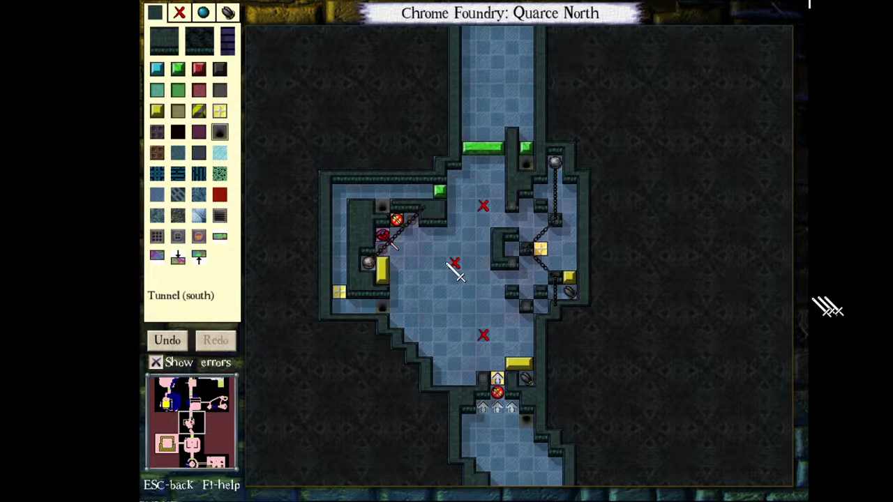
key("ctrl+z")
key("ctrl+z")
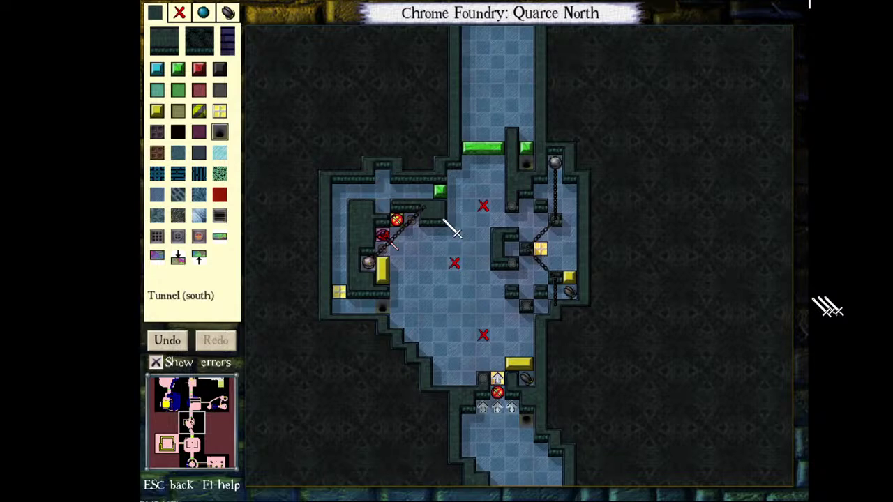
key("ctrl+z")
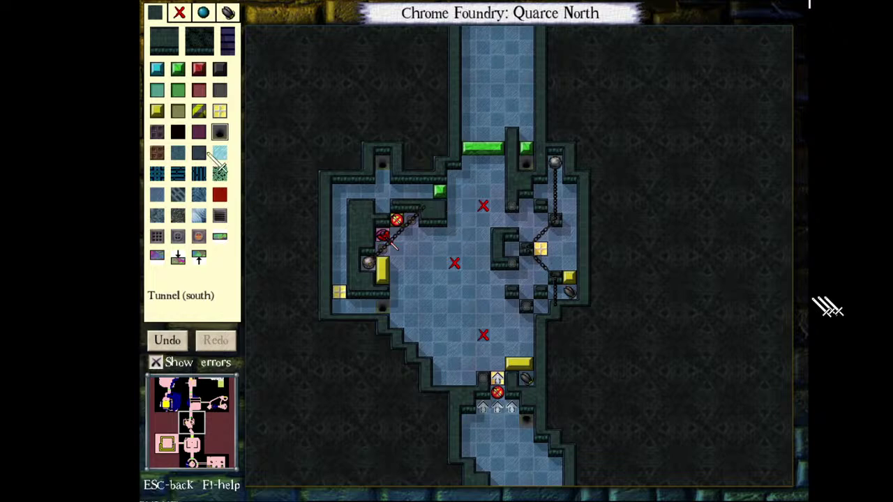
- Place yellow doors below the northwest recess tunnel and beside the southwest tunnel
left_click(157, 111)
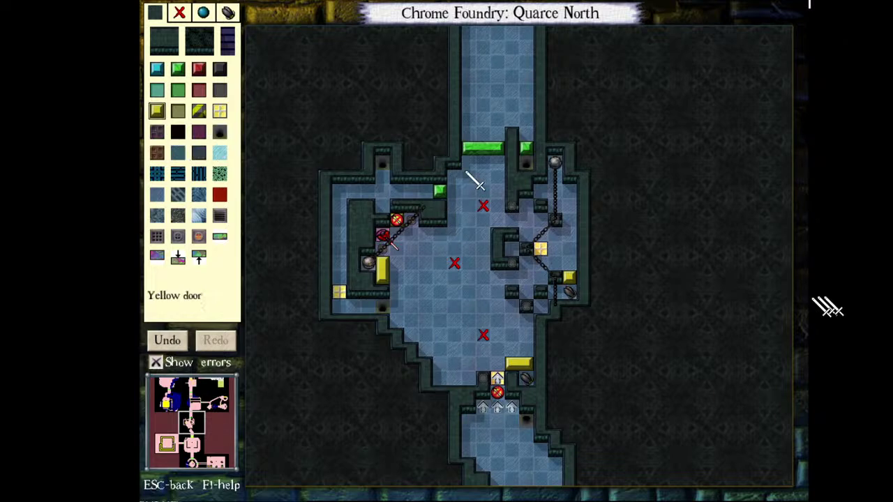
left_click(382, 177)
left_click(369, 305)
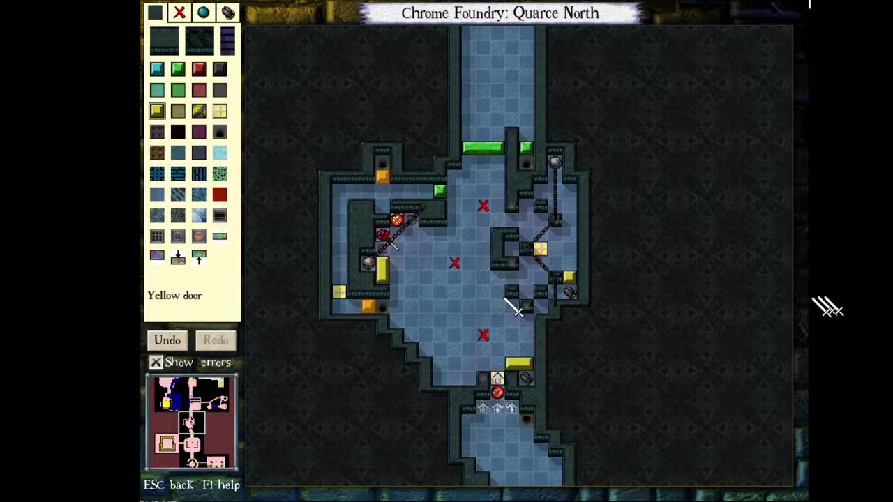
- Replace the yellow door and roach at the south entrance with a rattlesnake placed west of the entrance
key("ctrl+z")
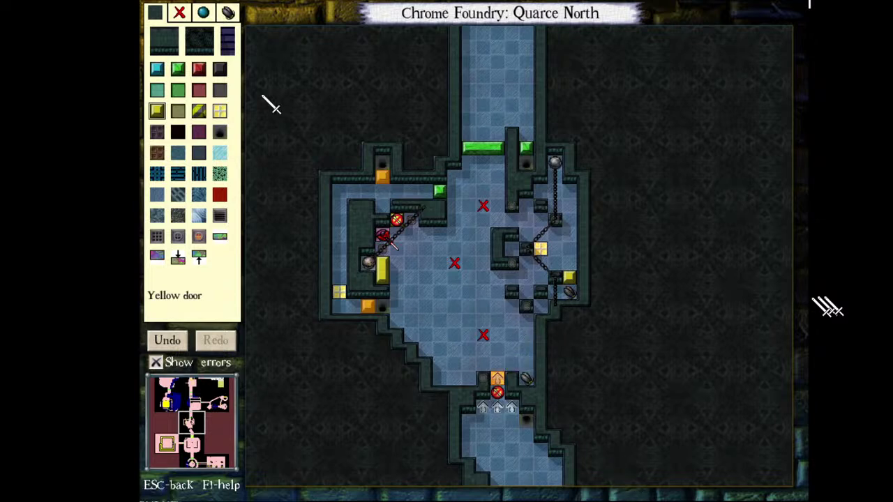
left_click(227, 13)
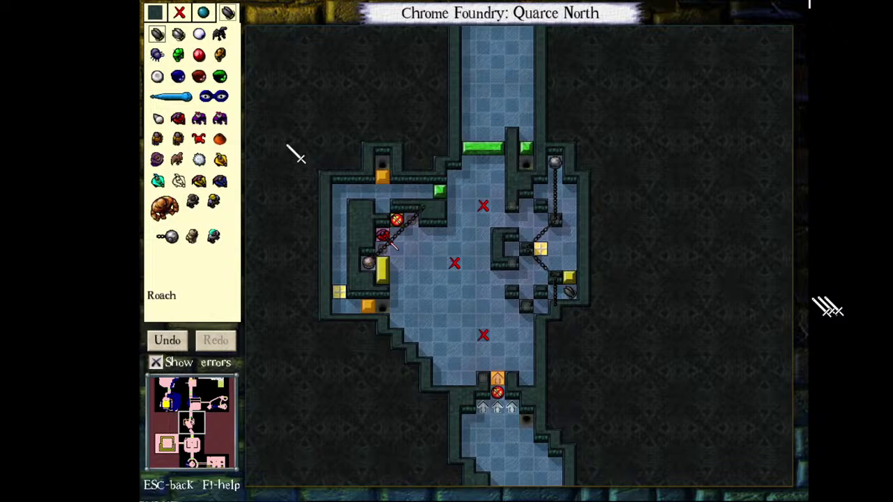
left_click(188, 97)
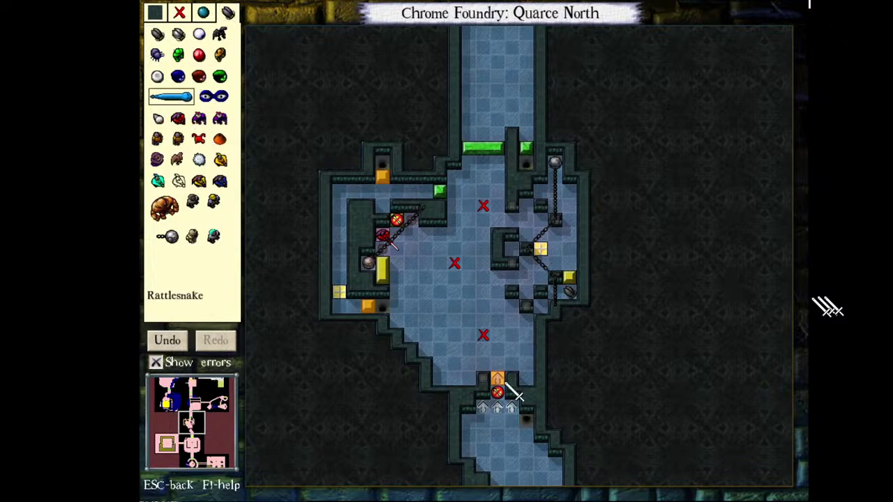
left_click(466, 378)
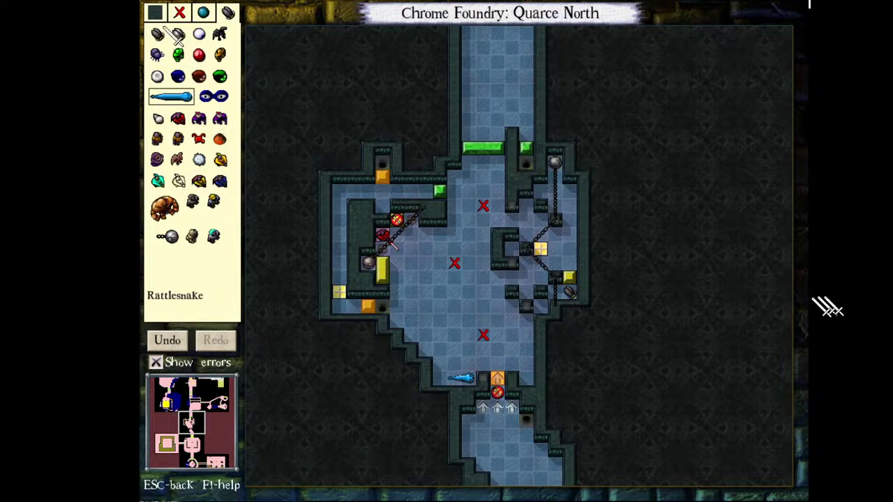
- Wall in the rattlesnake's alcove and place a single yellow door over its east end
left_click(158, 15)
left_click(169, 46)
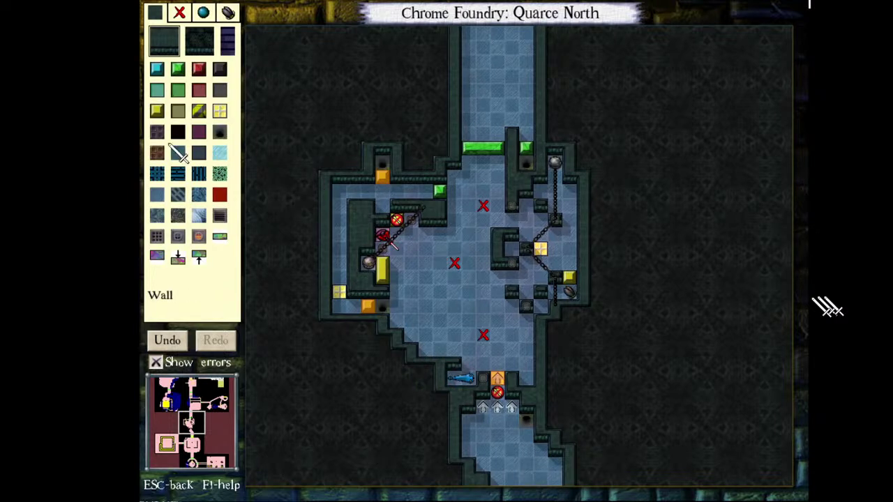
left_click(156, 110)
left_click(468, 364)
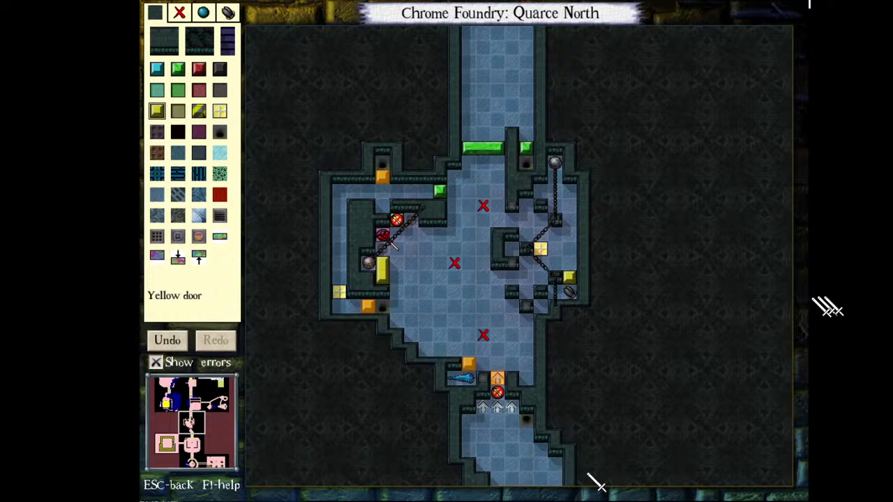
- Link the pressure plate at the south entrance to the rattlesnake's yellow door
left_click(497, 378)
double_click(468, 364)
left_click(580, 444)
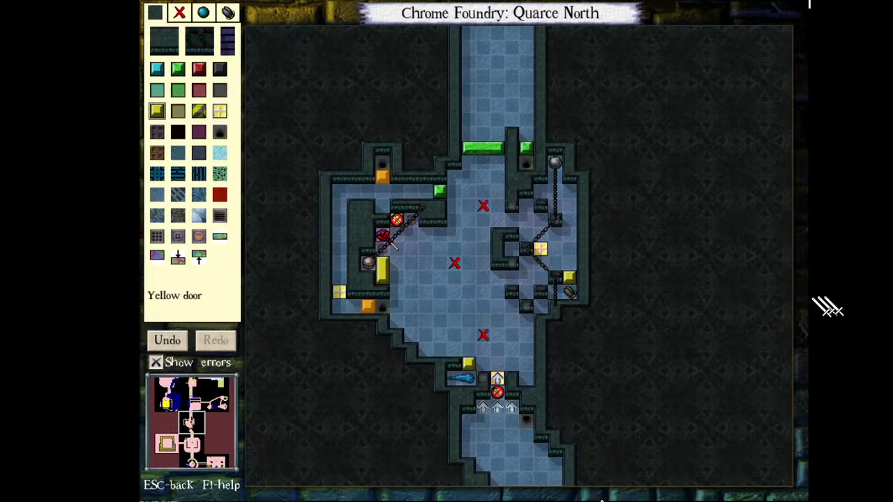
- Place a one-use pressure plate on the chamber's west side and link it to the yellow door above the east roach
left_click(220, 111)
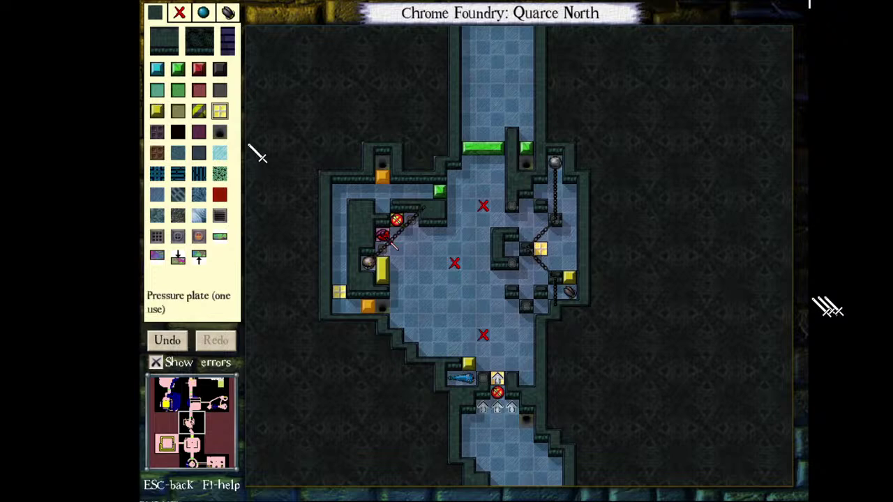
left_click(397, 248)
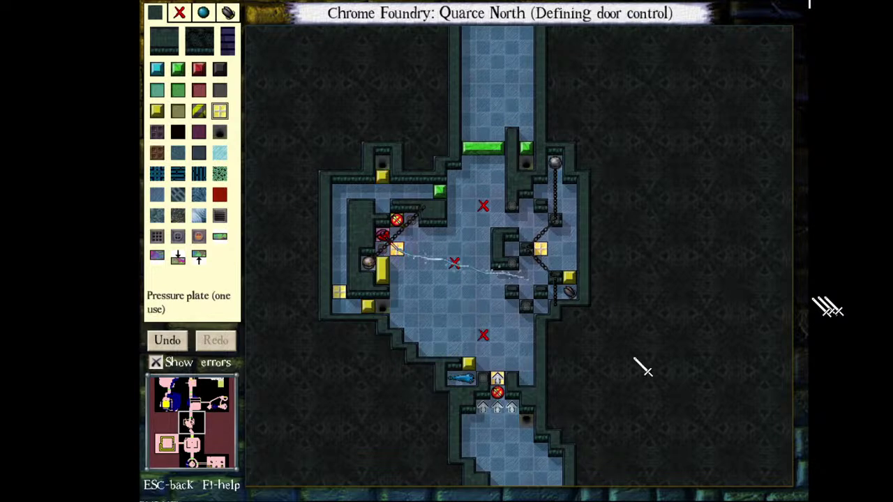
left_click(570, 277)
left_click(568, 277)
key("Escape")
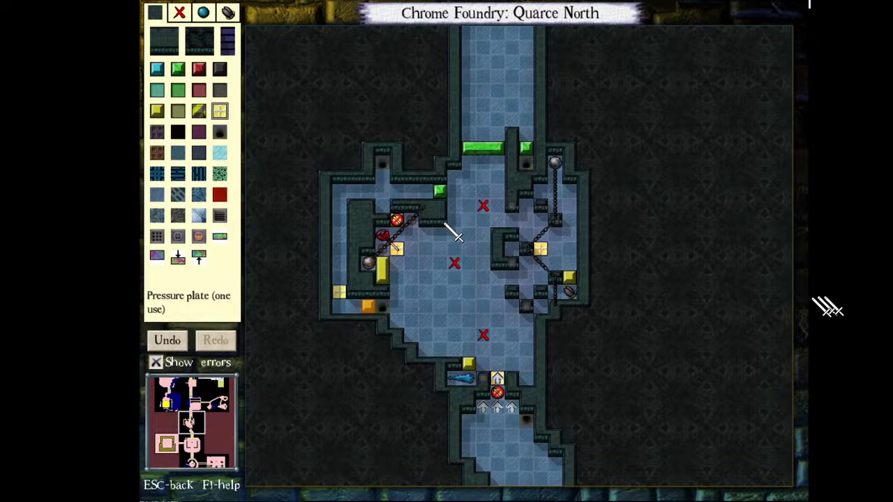
- Remove the northwest recess with its tunnel by walling it up, and put a west-pointing force arrow on the southwest yellow door
left_click(222, 134)
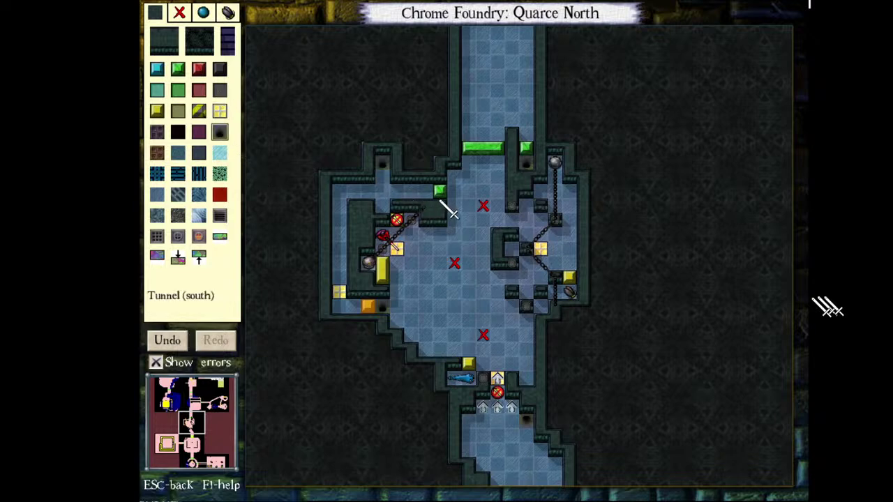
left_click(165, 40)
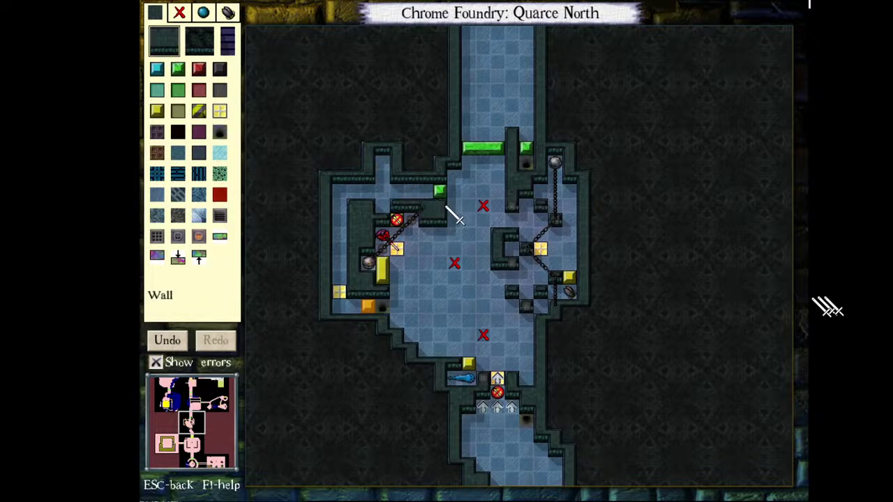
left_click(205, 39)
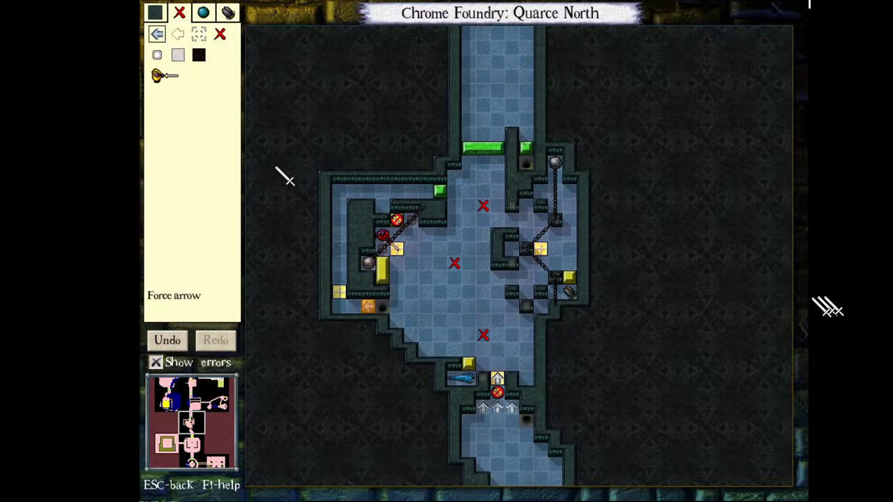
- Link the east one-use pressure plate to the southwest yellow door with the Open action
left_click(156, 14)
left_click(219, 110)
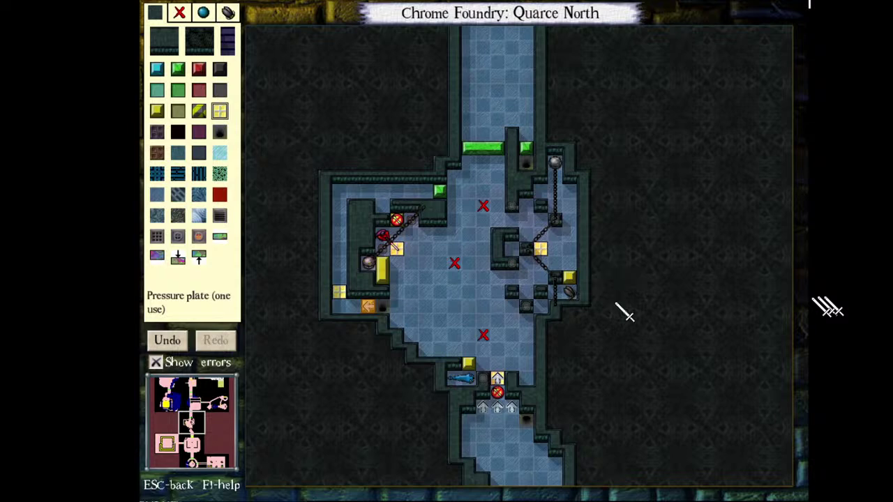
left_click(541, 248)
left_click(370, 307)
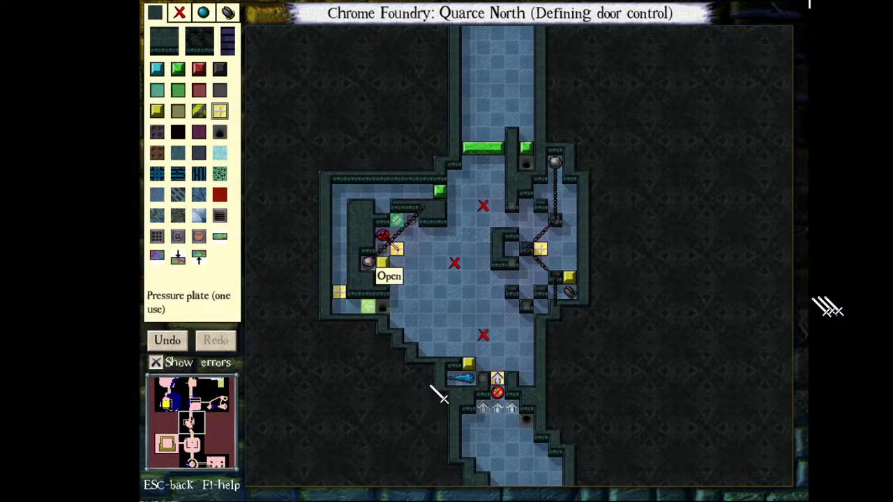
left_click(369, 307)
left_click(369, 306)
left_click(369, 306)
left_click(369, 307)
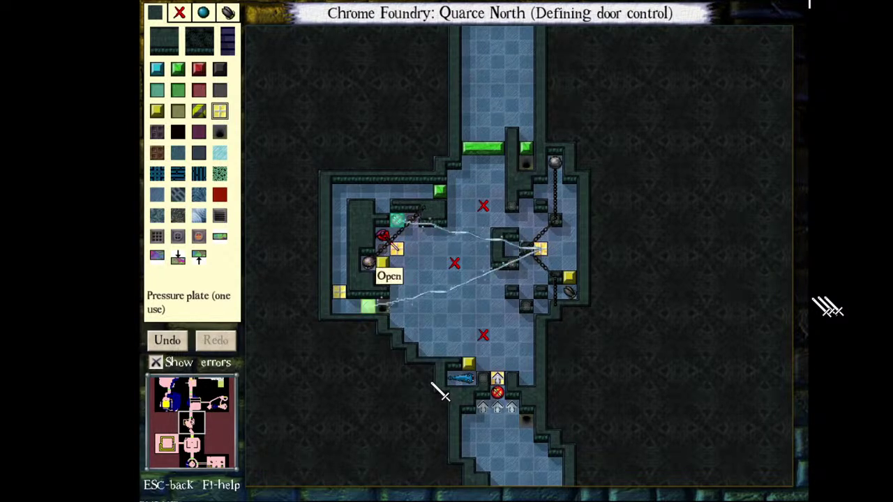
key("Escape")
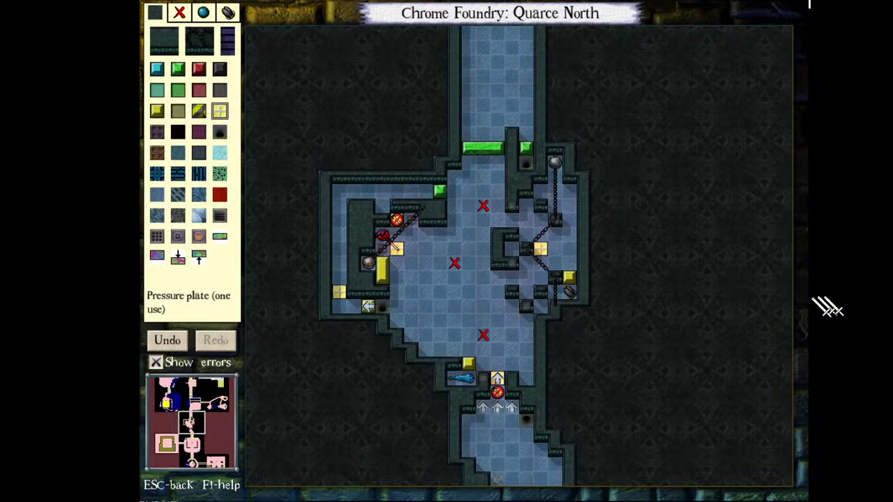
- Start a playtest from the south edge and walk north over the entrance pressure plate to release the rattlesnake
key("shift+F5")
key("Up")
key("Up")
key("Up")
key("Up")
key("Up")
key("Up")
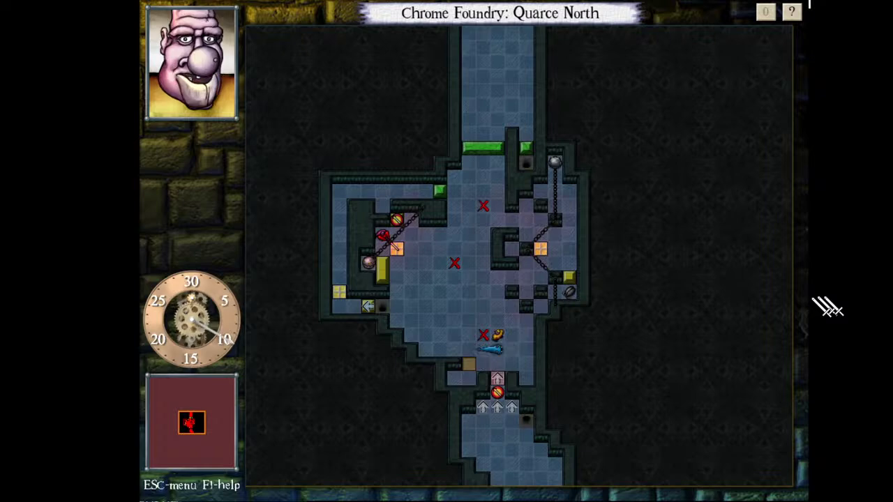
- Lead the rattlesnake northwest across the chamber to the yellow door on the west side
key("Home")
key("Home")
key("Left")
key("Left")
key("Left")
key("Left")
key("Left")
key("Up")
key("Up")
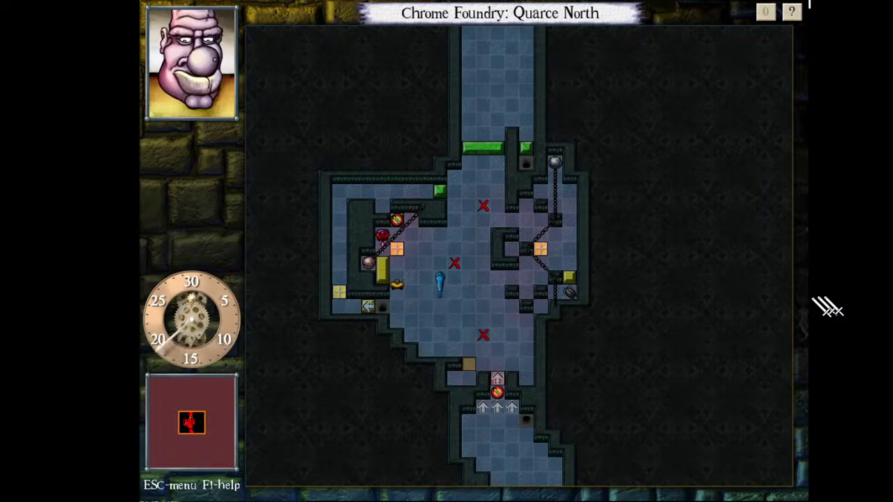
- Kill the rattlesnake and trigger the west pressure plate, then end the playtest
key("Down")
key("Down")
key("KP_5")
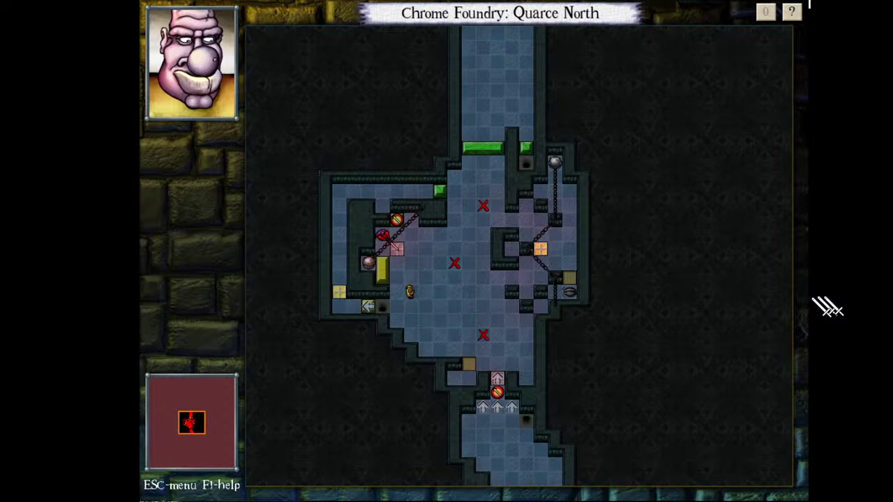
key("Escape")
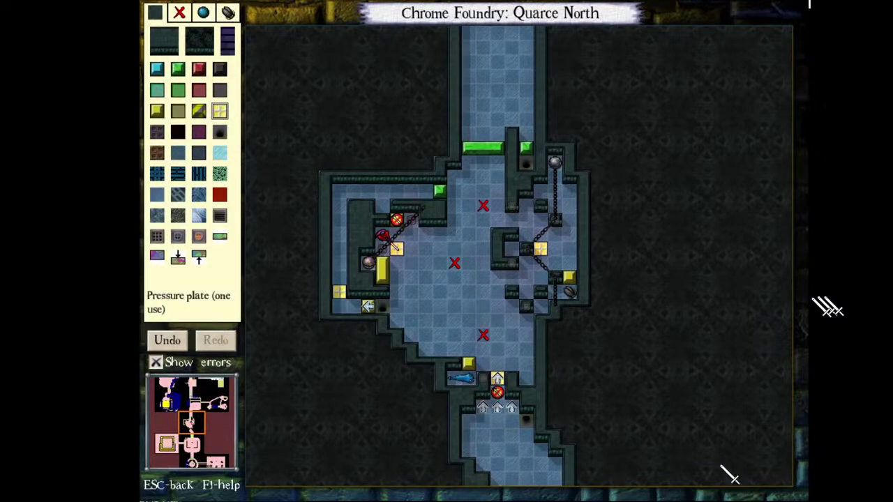
- Inspect which door the southwest corridor's pressure plate controls
left_click(394, 365)
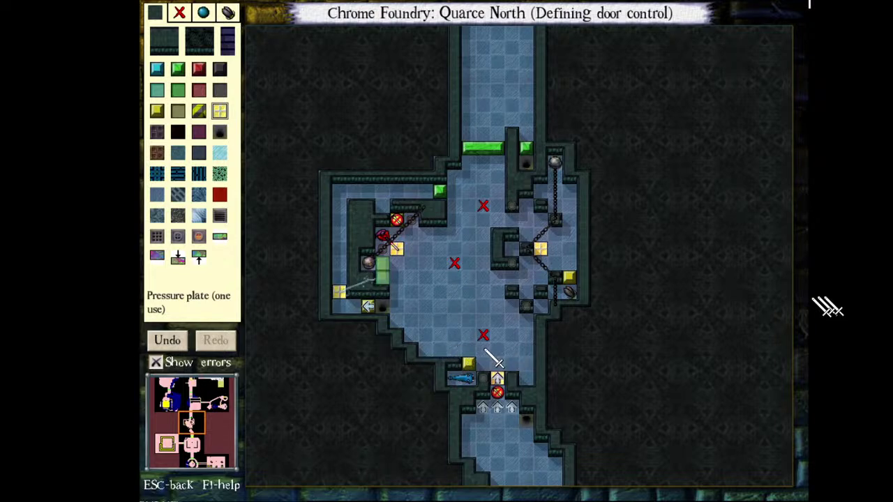
left_click(510, 341)
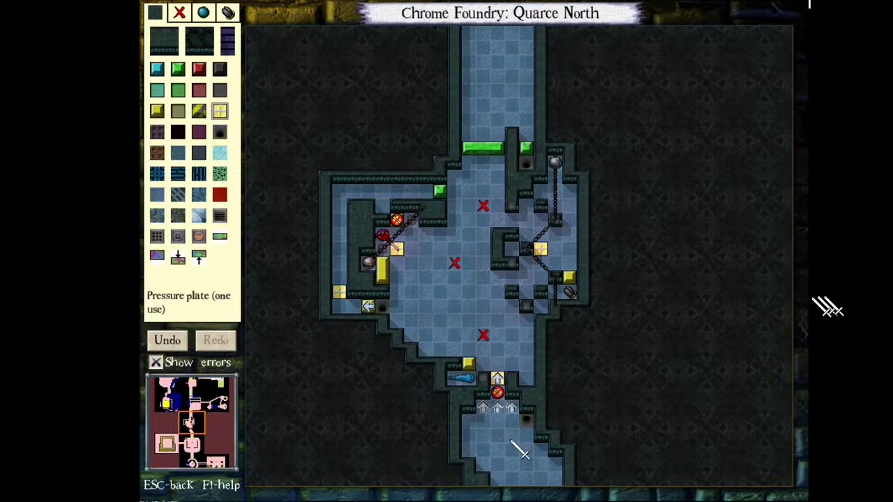
- Extend the rattlesnake's alcove one tile west and lengthen the rattlesnake to fill it
key("ctrl+z")
left_click(228, 12)
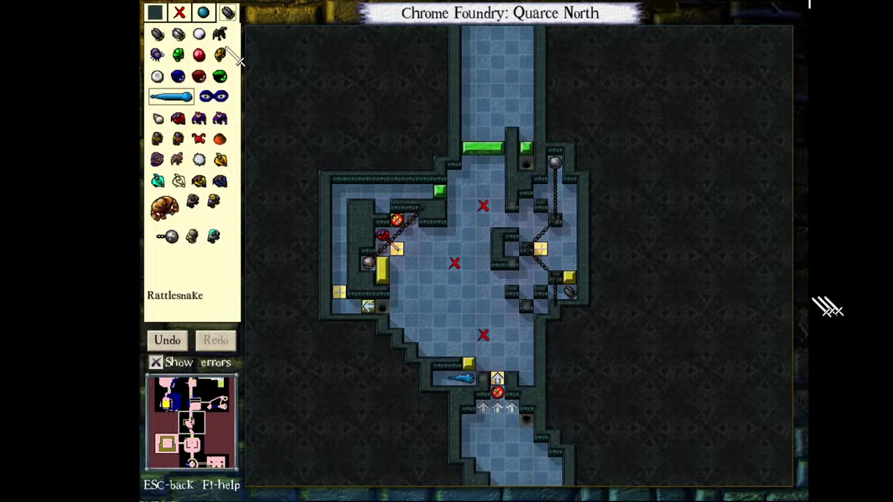
left_click(518, 466)
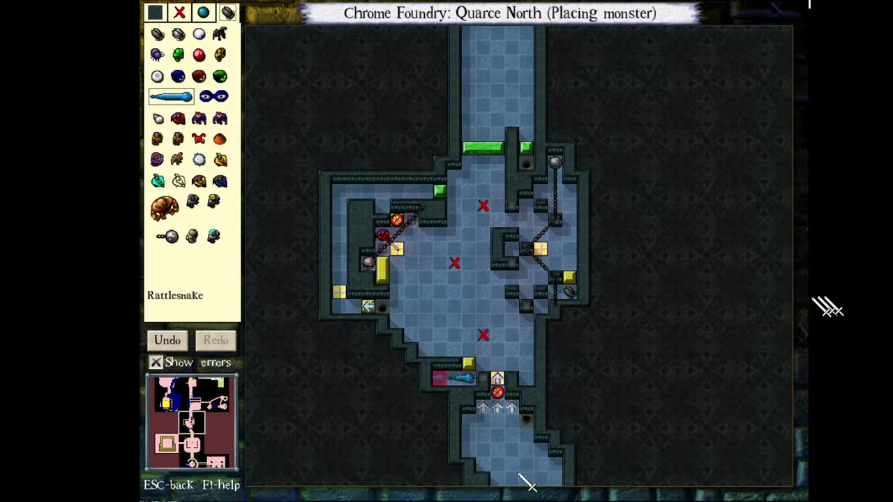
left_click(525, 472)
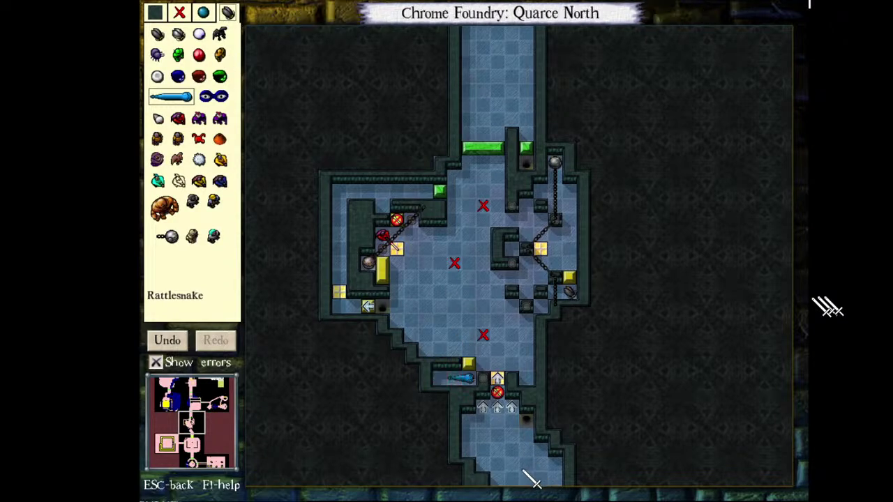
left_click(537, 475)
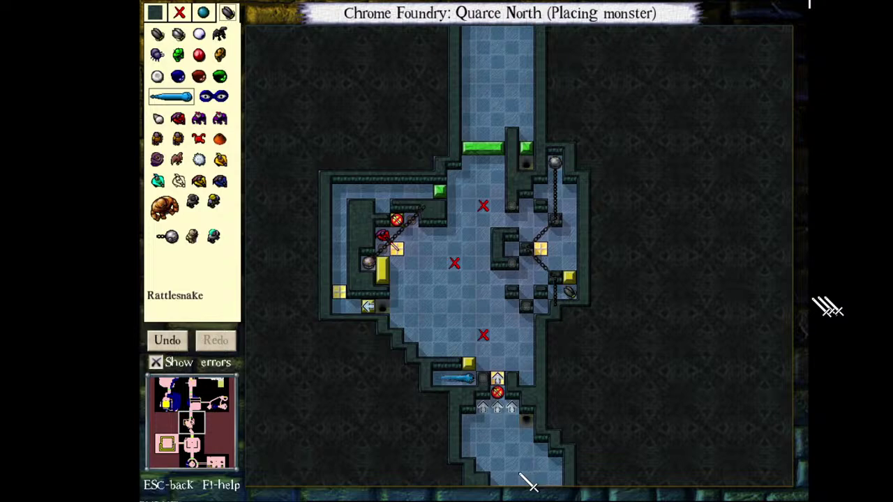
left_click(521, 476)
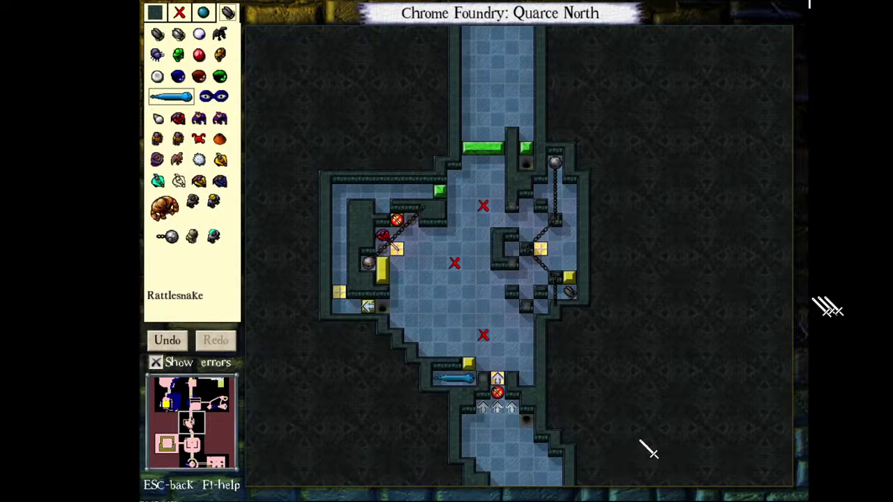
- Extend the alcove southeast of the chamber two tiles east and place a hot tile on its first new square
left_click(158, 16)
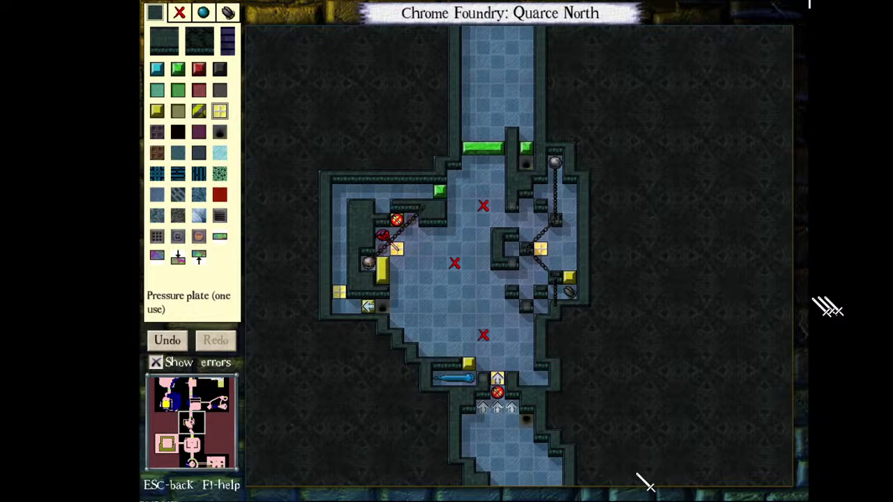
right_click(658, 475)
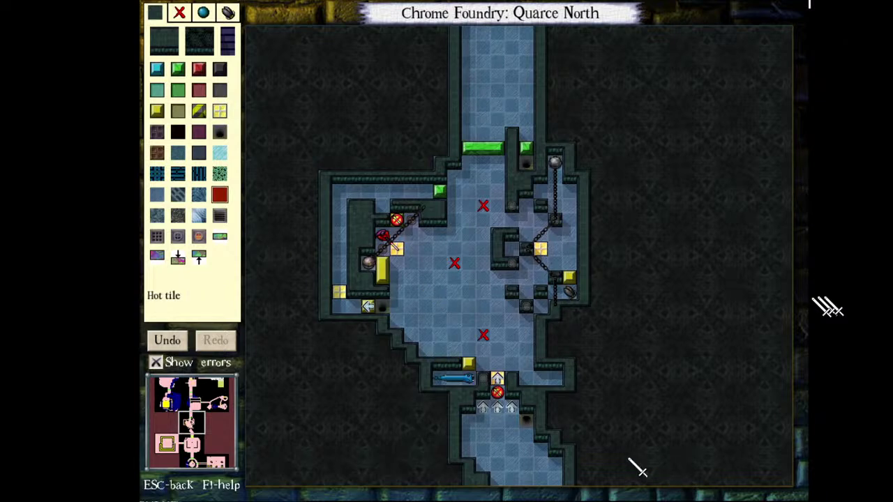
left_click(541, 379)
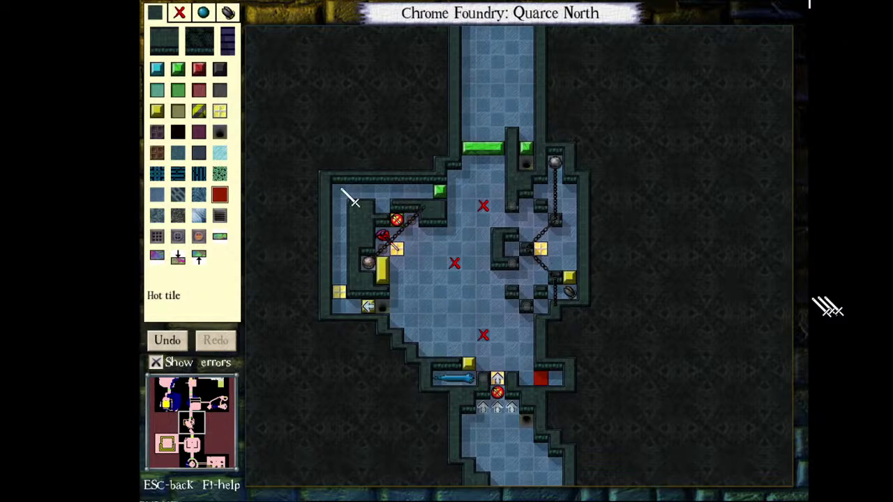
- Extend the wall west of the southeast alcove one tile north and place a south-pointing force arrow at the alcove's entrance
left_click(176, 42)
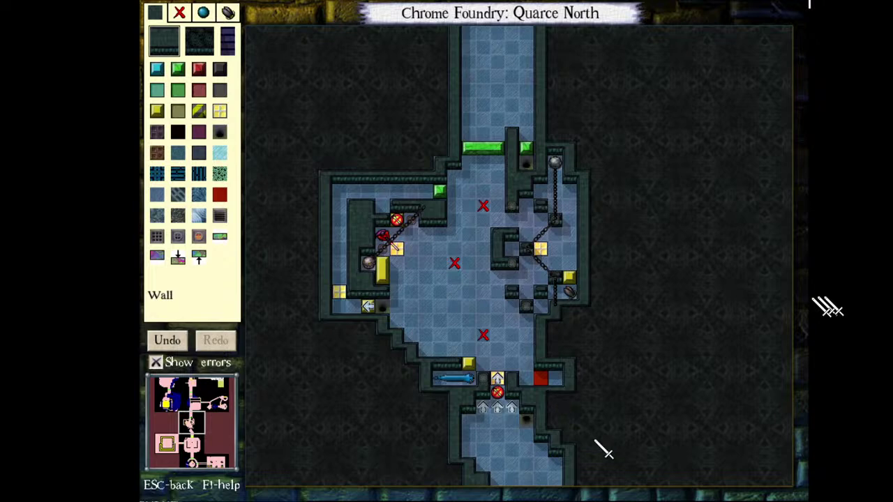
left_click(187, 17)
left_click(163, 39)
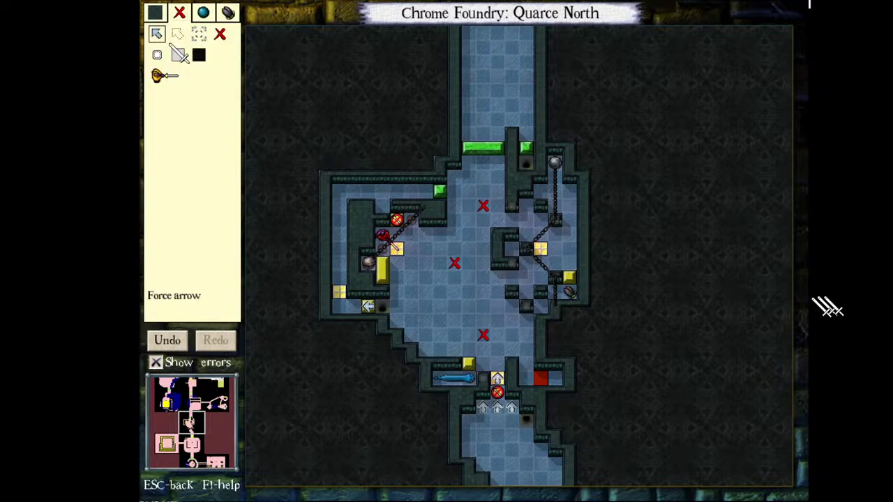
left_click(164, 39)
left_click(163, 39)
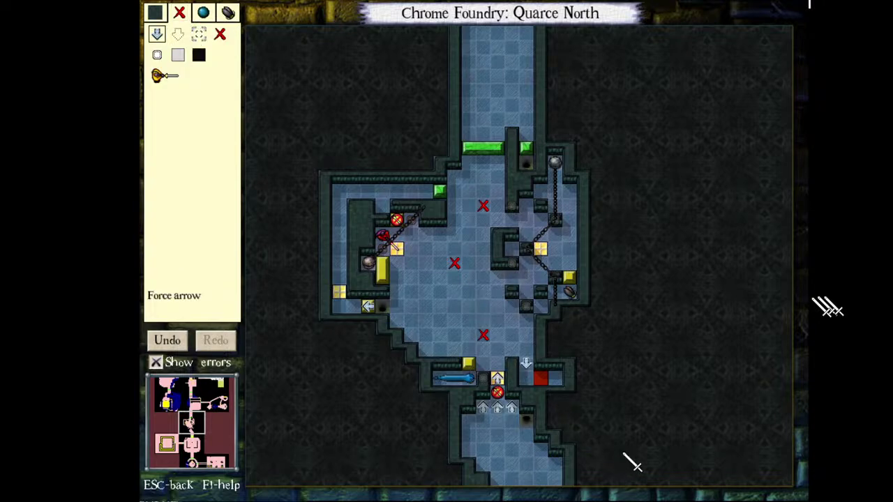
- Place a one-use pressure plate at the southeast alcove's east end and set it to open the west yellow door
left_click(162, 15)
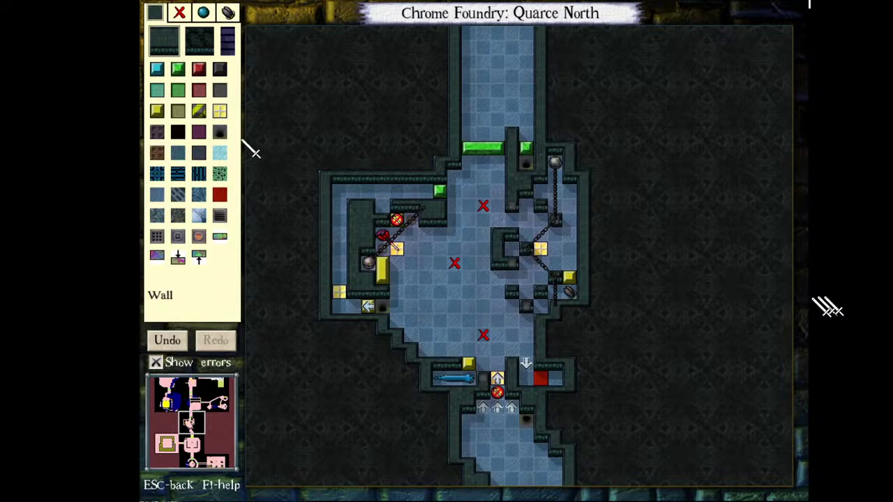
left_click(220, 112)
left_click(555, 378)
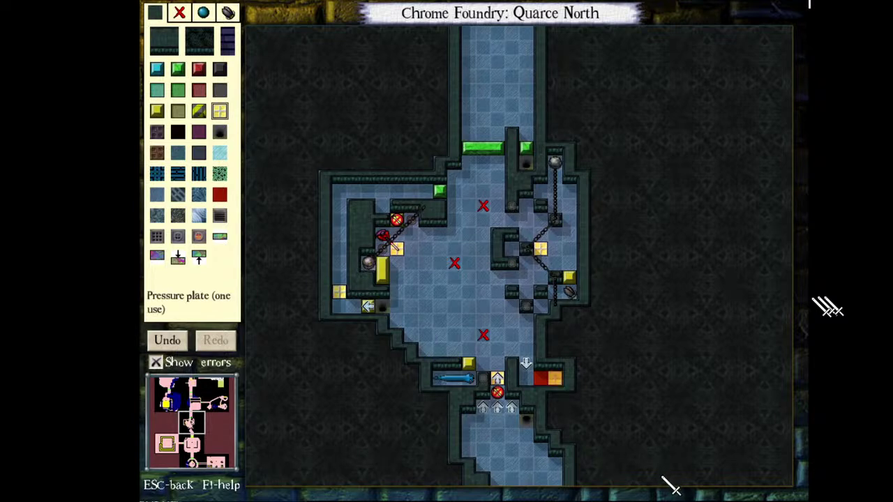
left_click(555, 378)
left_click(383, 271)
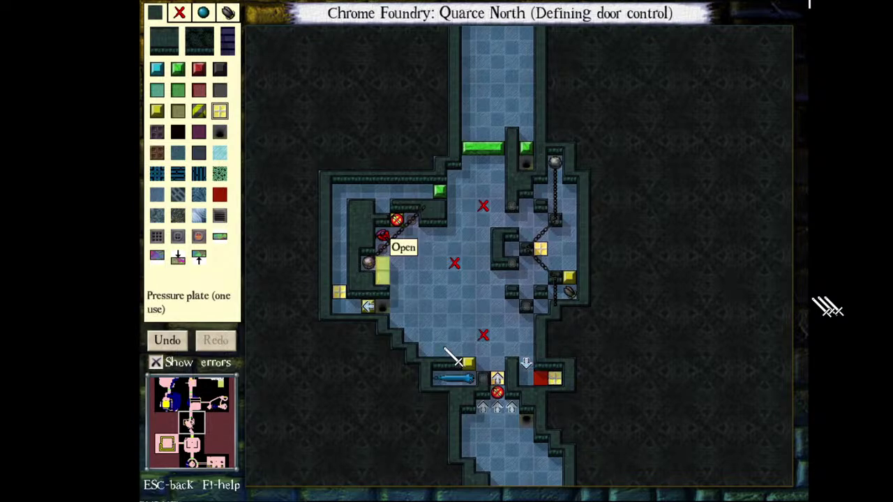
left_click(550, 399)
key("F5")
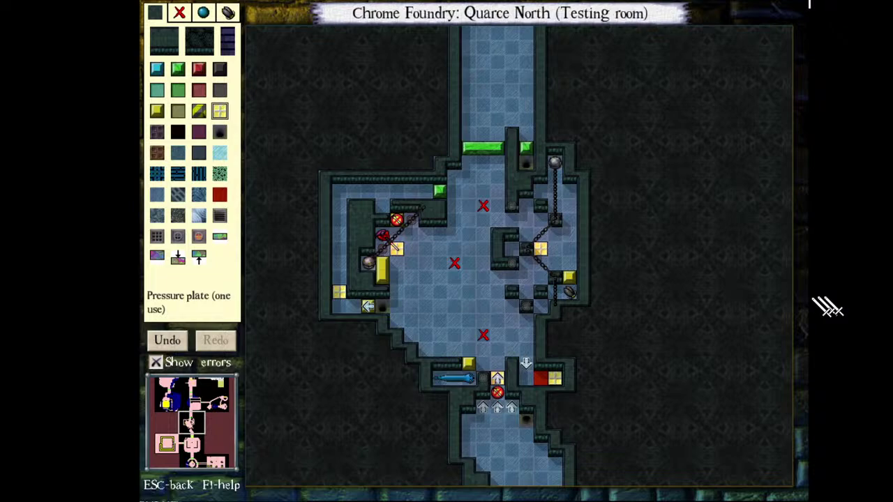
key("Escape")
key("shift+F5")
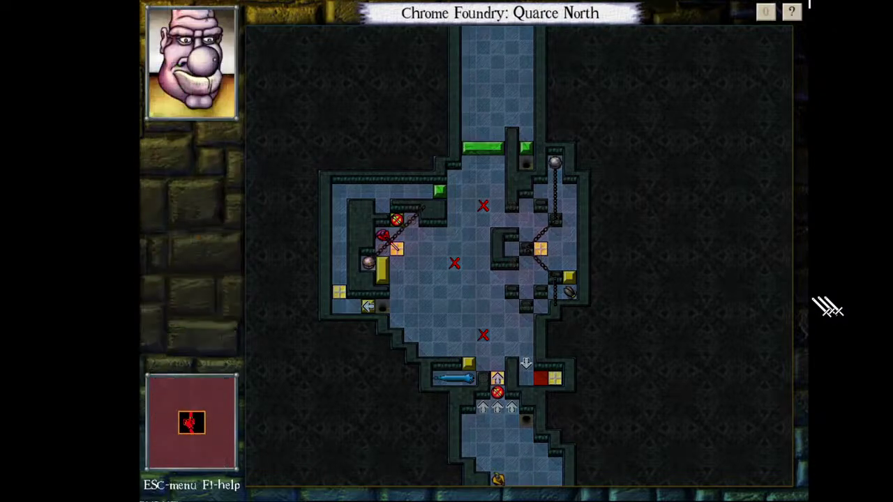
key("Escape")
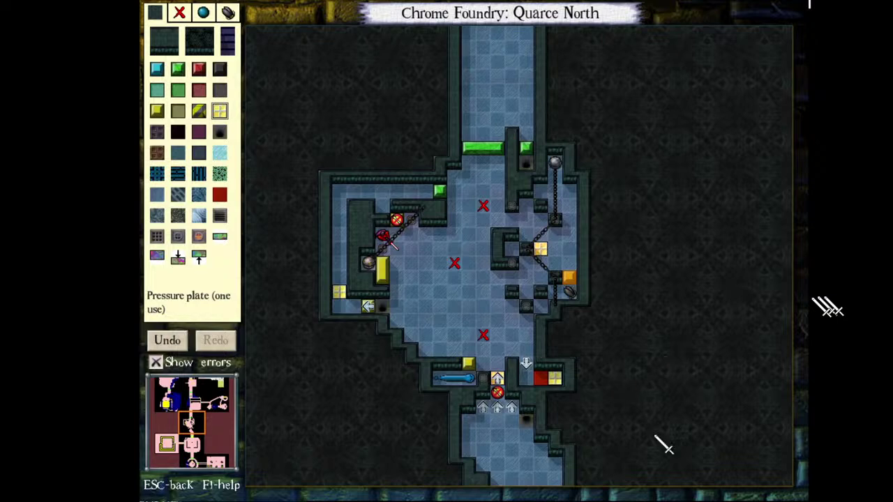
- Set the southeast alcove's pressure plate to also open the yellow door on the chamber's east side
left_click(554, 378)
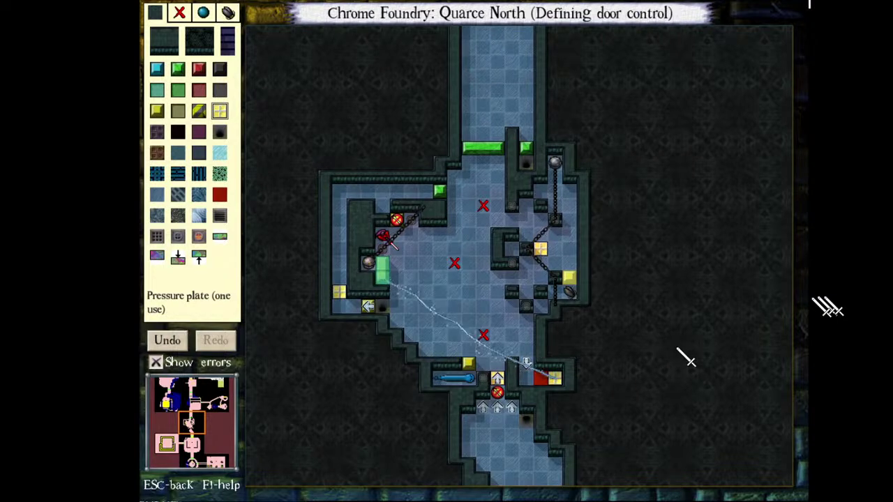
left_click(570, 277)
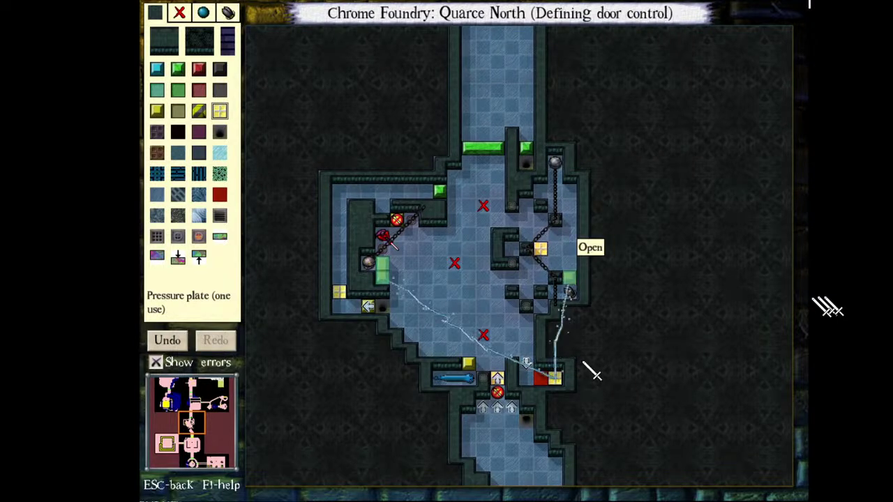
key("Escape")
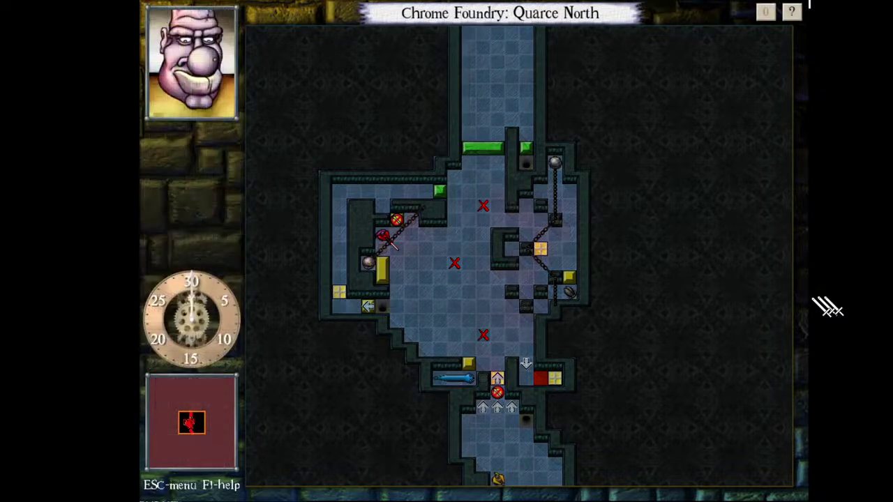
- Playtest the room from the south entrance, walking north over the entry plate to release the rattlesnake
key("Up")
key("Up")
key("Up")
key("Up")
key("Up")
key("Up")
key("Up")
key("Up")
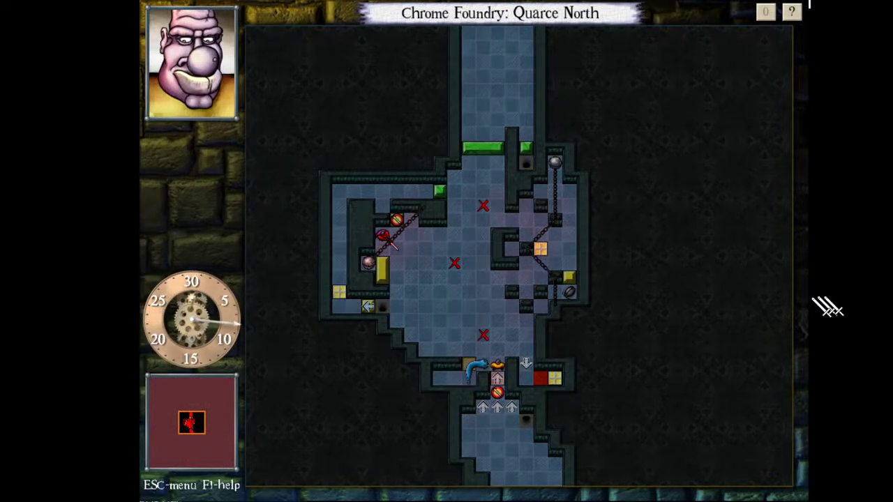
- Lure the rattlesnake northwest across the chamber toward the west yellow door
key("Up")
key("Up")
key("Home")
key("Home")
key("Home")
key("Home")
key("Home")
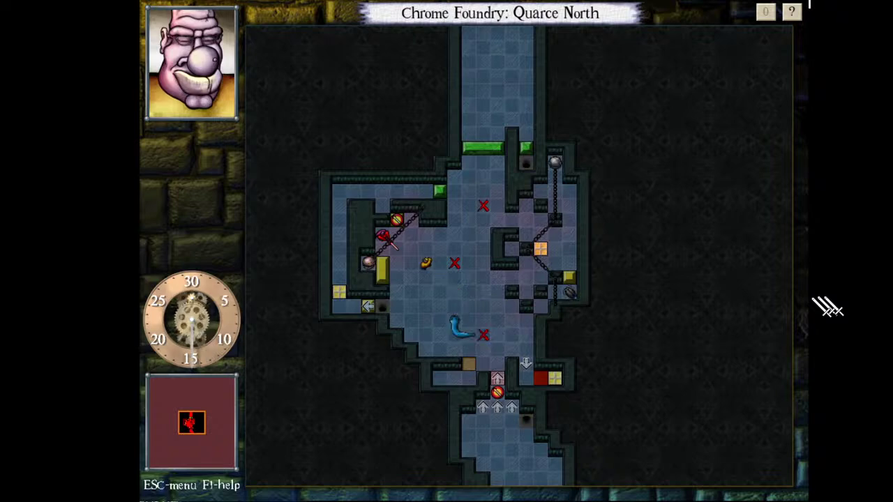
key("Left")
key("Left")
key("Down")
key("Down")
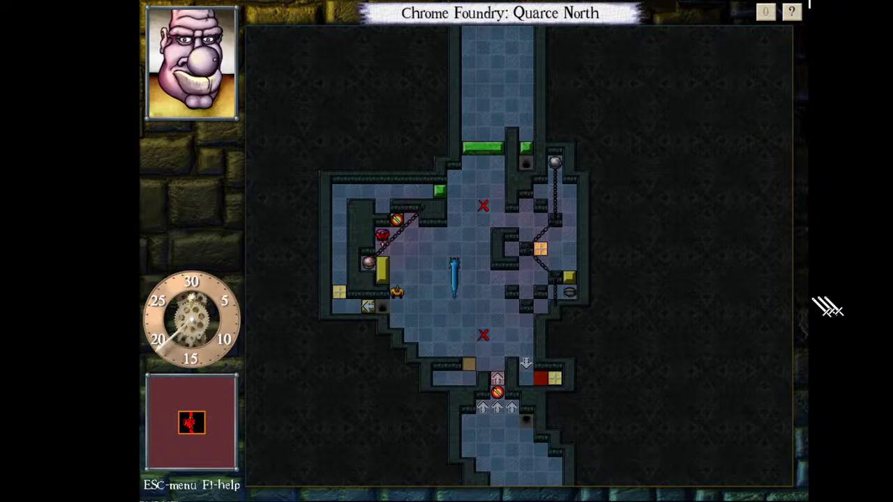
- Undo the last move, draw the rattlesnake alongside the west yellow door, and retreat to the chamber's southwest floor
key("BackSpace")
key("KP_5")
key("KP_5")
key("Left")
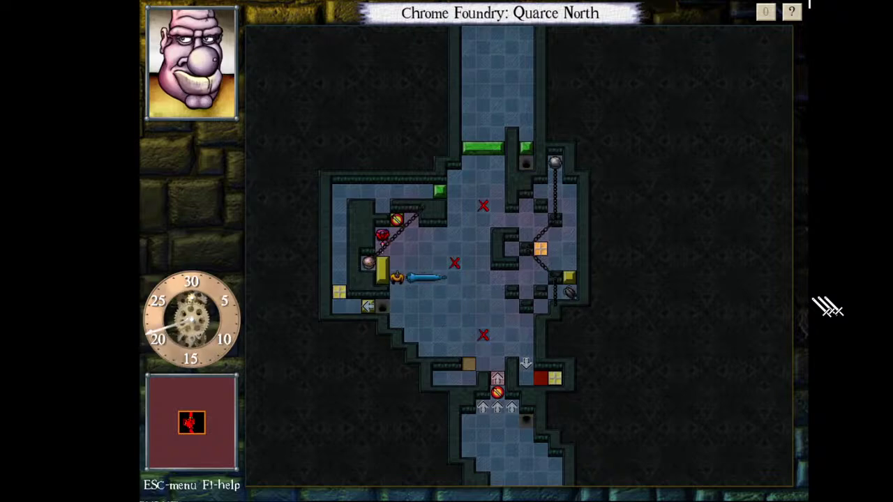
key("Up")
key("End")
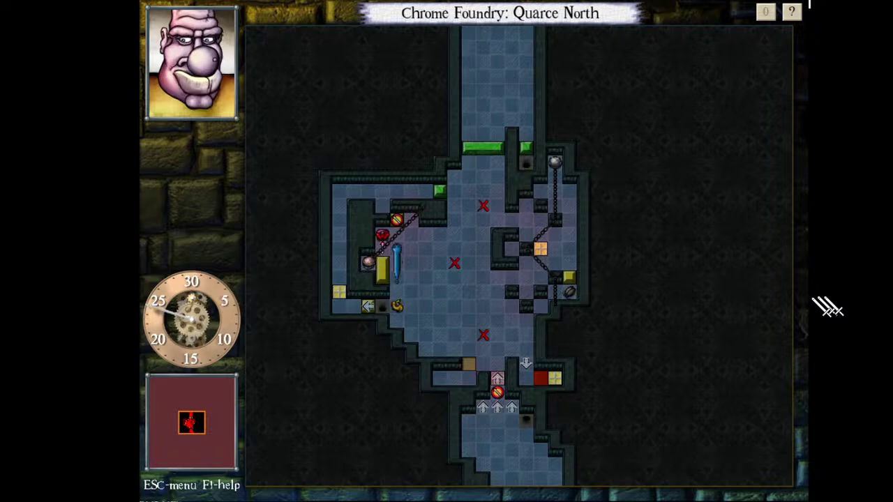
key("Right")
key("Right")
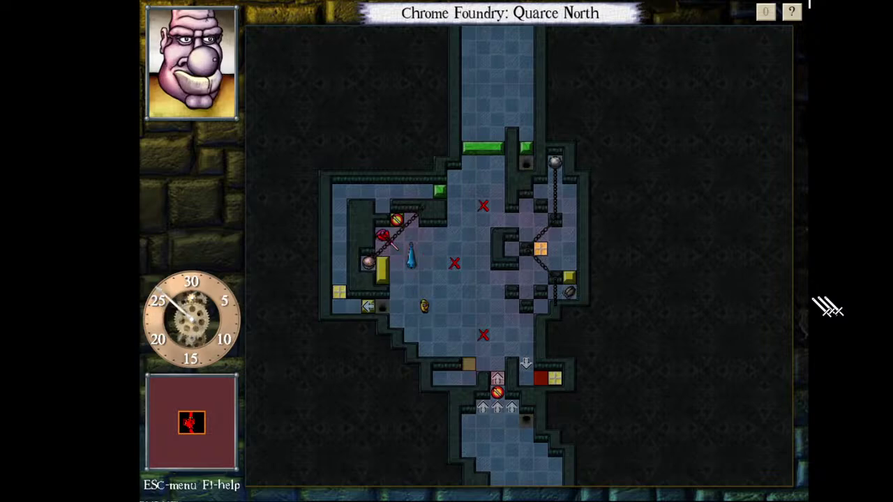
- Lead the rattlesnake back southeast and maneuver around it near the southern checkpoint
key("Right")
key("Down")
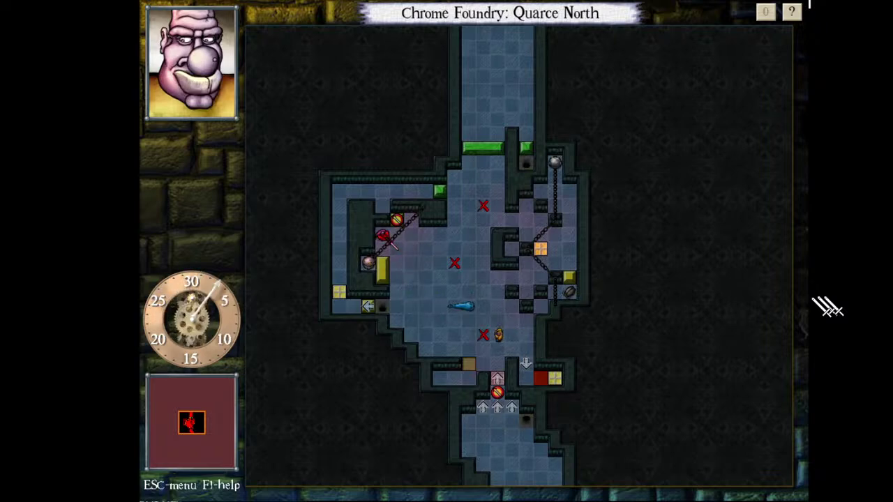
key("Left")
key("Left")
key("KP_5")
key("Up")
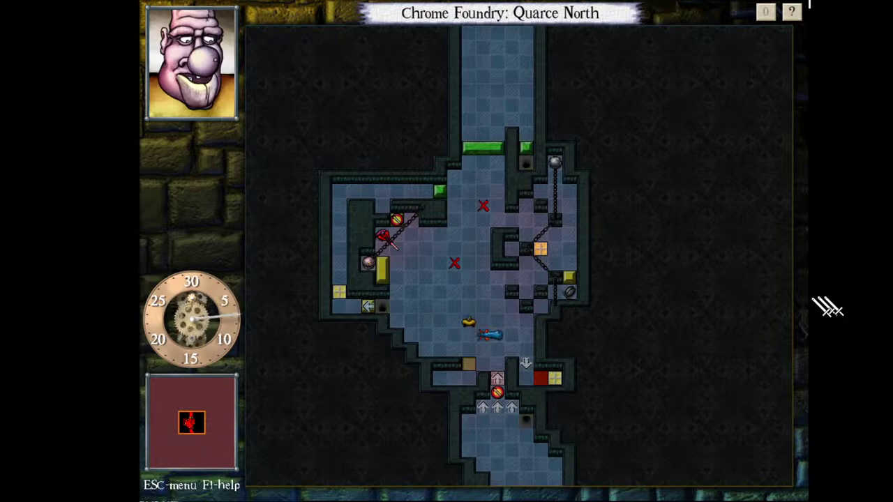
key("Down")
key("Down")
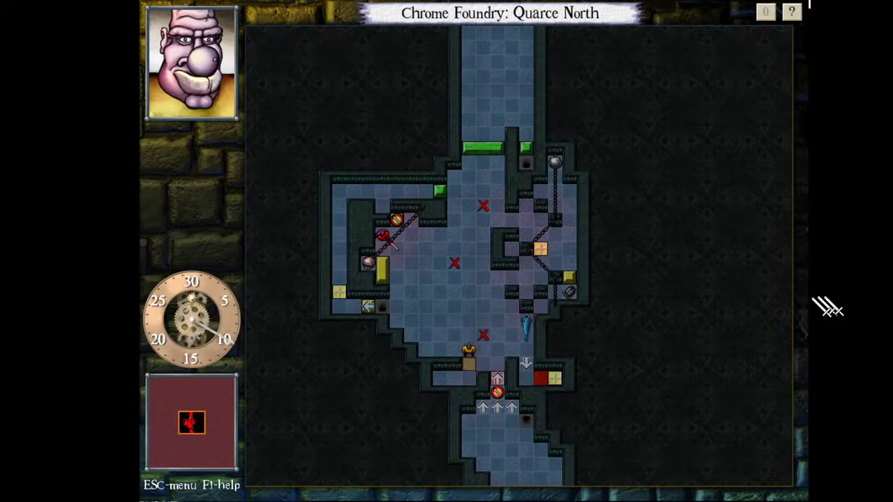
key("KP_5")
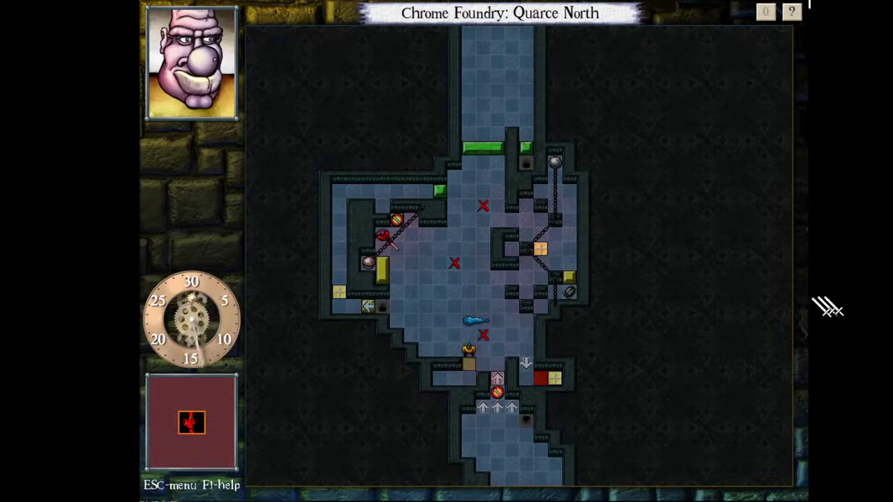
key("Up")
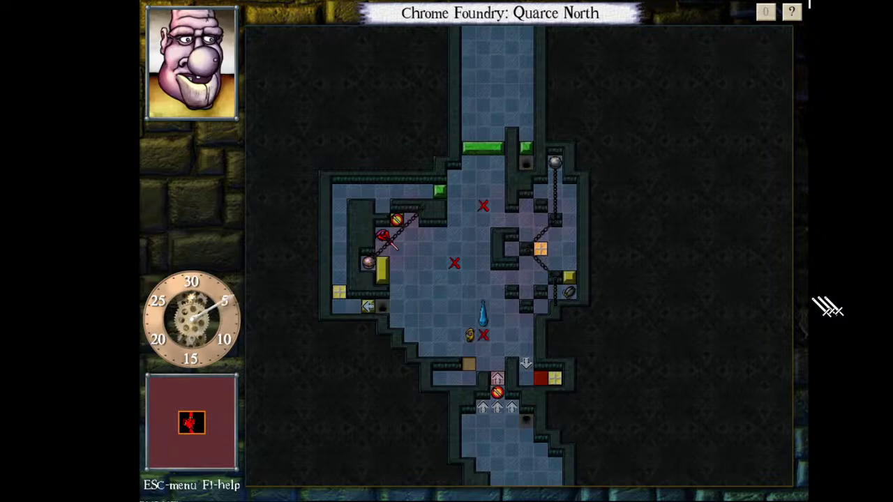
- Move into the gap between the southeast pillars and wait there to draw the rattlesnake onto the south-pointing force arrow
key("Page_Down")
key("Right")
key("Right")
key("Up")
key("Up")
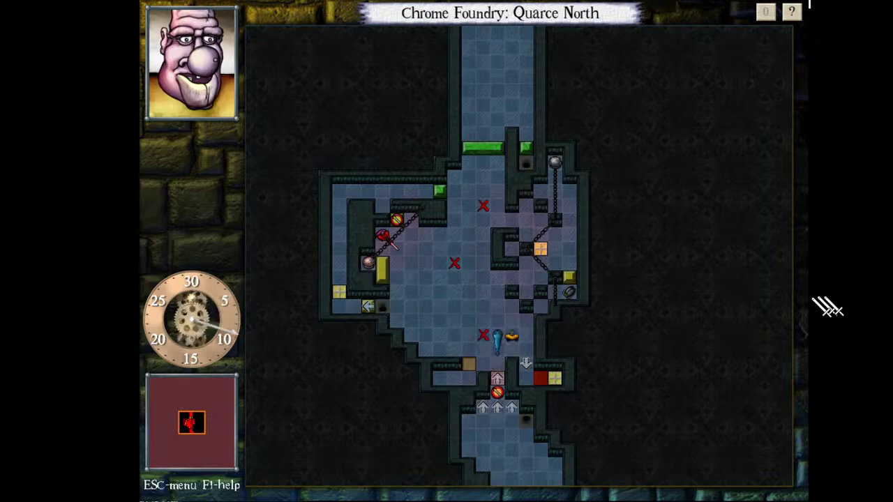
key("Up")
key("Page_Up")
key("KP_5")
key("KP_5")
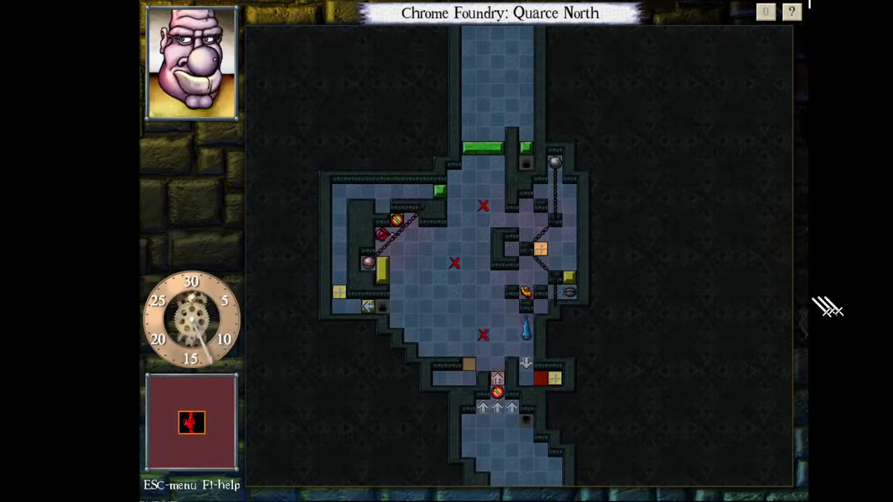
key("KP_5")
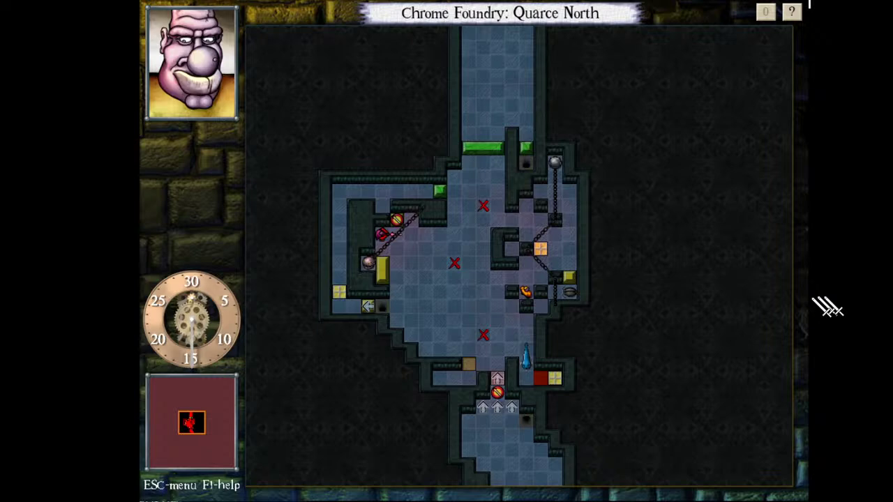
- Wait for the rattlesnake to press the alcove's plate and die on the hot tile, opening the yellow doors
key("KP_5")
key("KP_5")
key("KP_5")
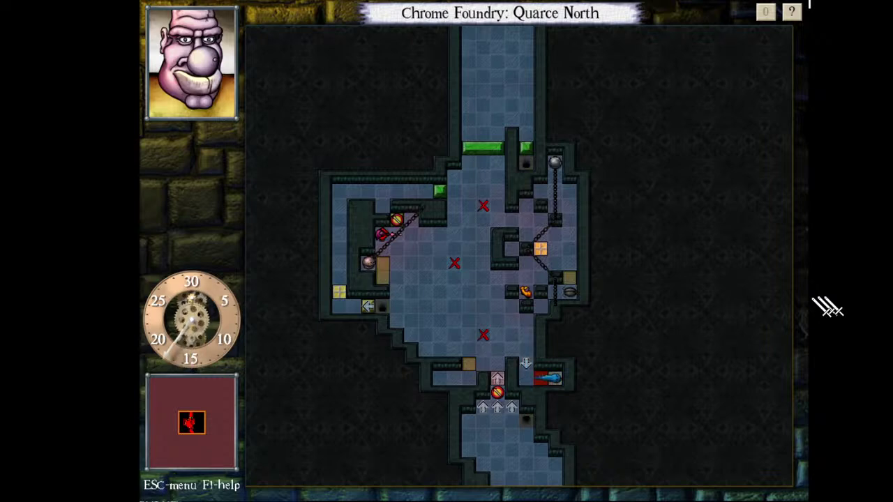
key("KP_5")
key("KP_5")
key("KP_5")
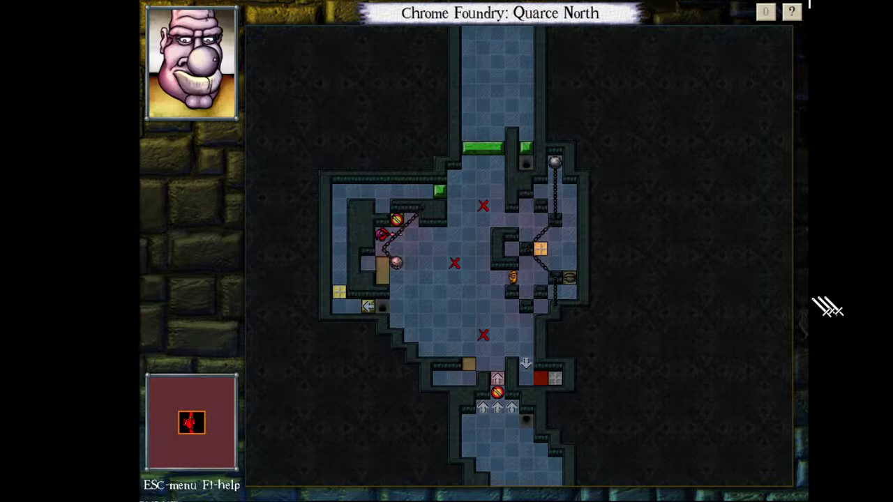
- Move around the small eastern enclosure to lure the roach onto the east pressure plate
key("KP_2")
key("KP_6")
key("KP_6")
key("KP_6")
key("KP_6")
key("KP_6")
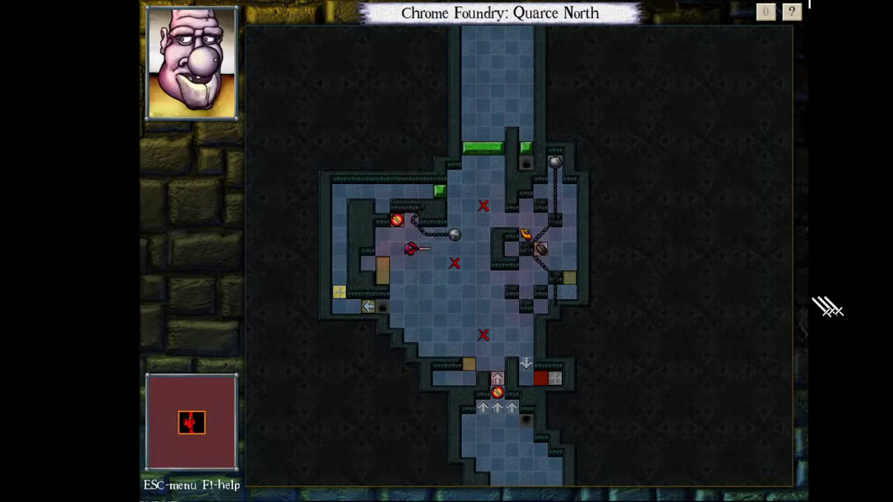
- Draw the red swordsman around the eastern enclosure so it kills the roach, and escape to the south
key("KP_6")
key("KP_9")
key("KP_9")
key("w")
key("KP_6")
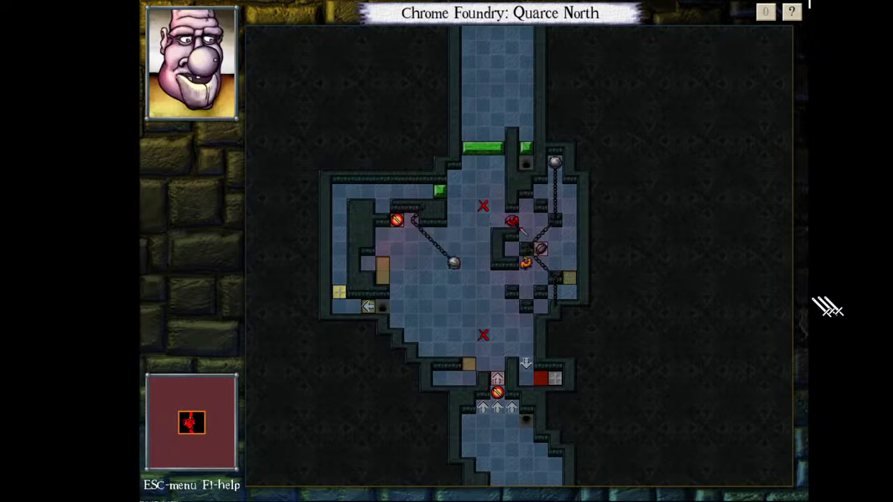
key("KP_3")
key("KP_1")
key("KP_3")
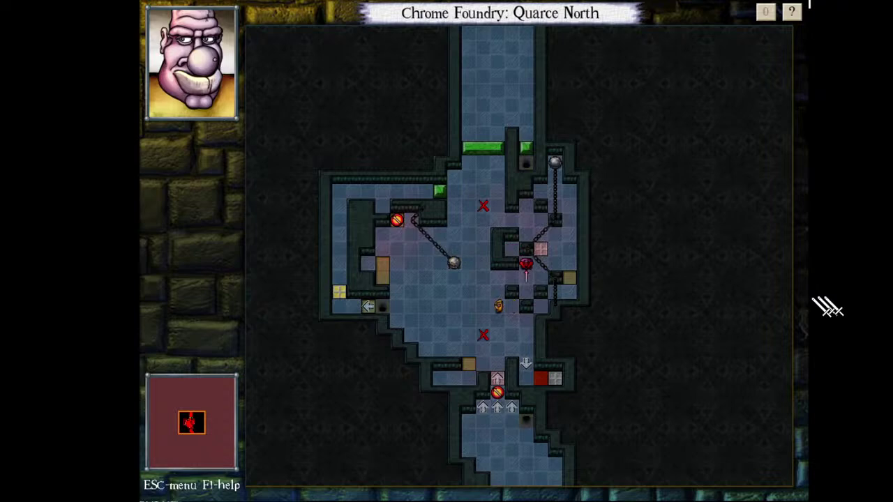
- Cross the chamber westward and enter the southwest corridor over its west-pointing force arrow
key("KP_1")
key("KP_4")
key("KP_4")
key("KP_4")
key("KP_4")
key("KP_4")
key("KP_4")
key("KP_4")
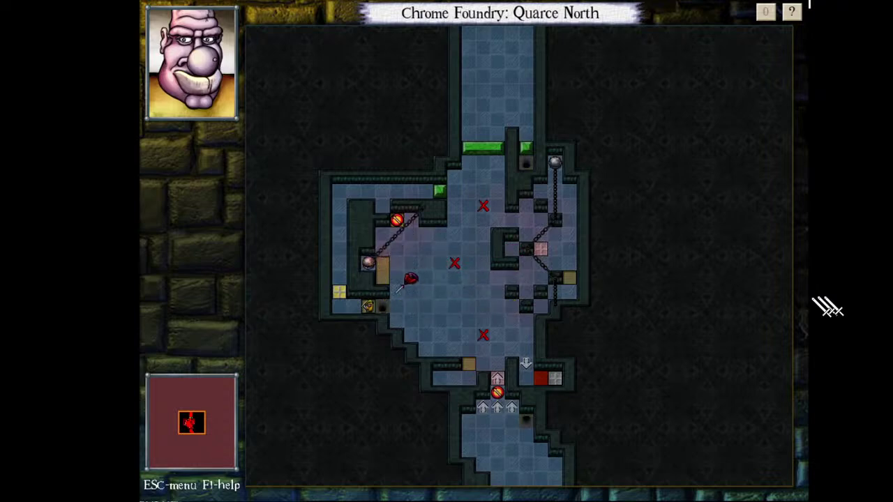
- Trigger the west corridor's pressure plate to close the west yellow door, and walk north along the corridor
key("KP_1")
key("w")
key("KP_8")
key("KP_8")
key("KP_8")
key("w")
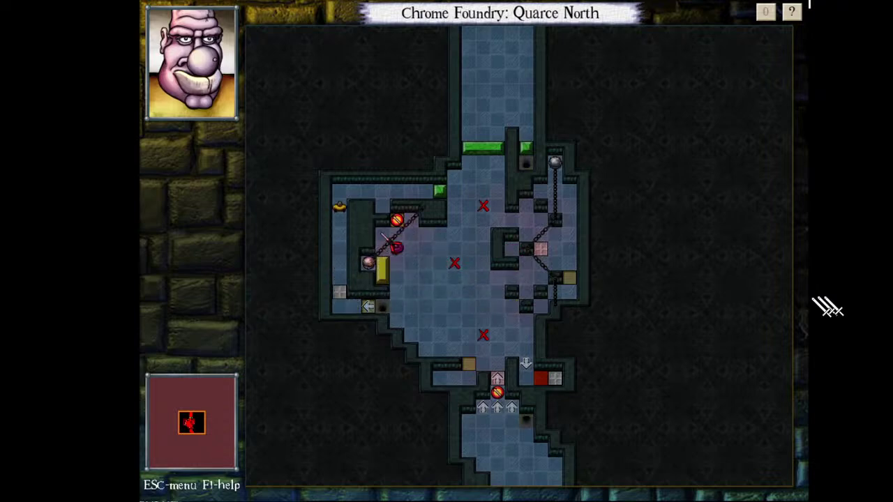
- Enter the northwest nook over its sword token and kill the red swordsman
key("KP_5")
key("KP_5")
key("KP_3")
key("KP_3")
key("KP_1")
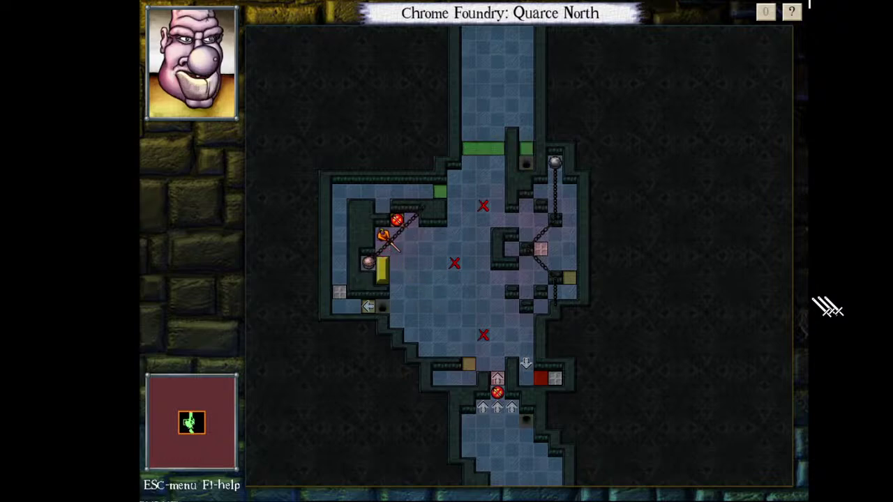
- Leave the northwest nook over the sword token and walk east along the corridor onto the opened green door
key("KP_9")
key("KP_7")
key("KP_9")
key("KP_6")
key("KP_6")
key("KP_6")
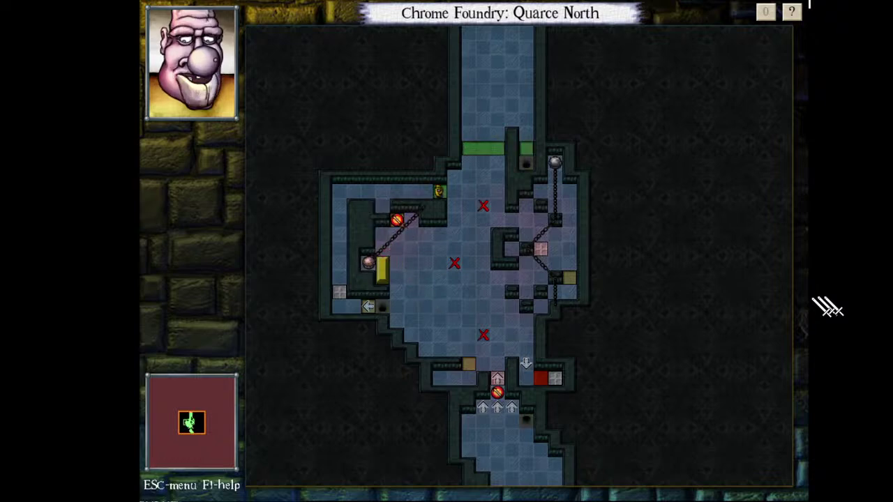
- Walk north from the opened northwest green door through the north corridor into Quince North
key("KP_9")
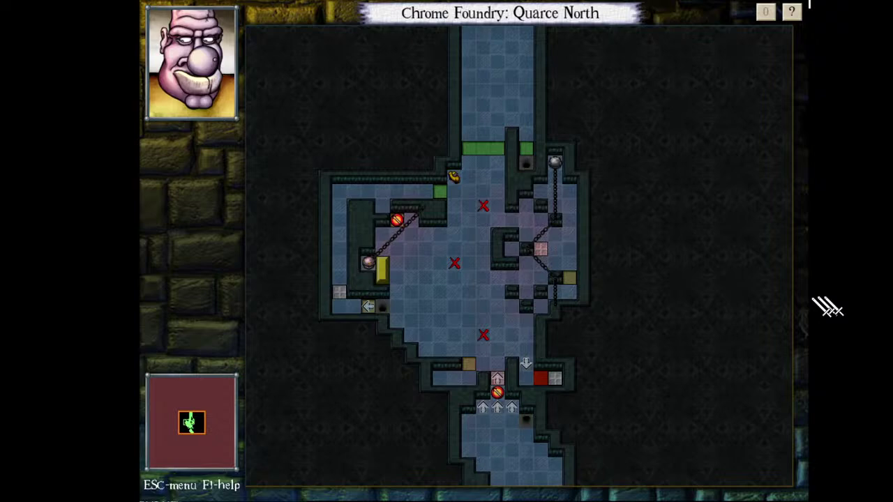
key("KP_9")
key("KP_9")
key("KP_8")
key("KP_8")
key("KP_8")
key("KP_8")
key("KP_8")
key("KP_8")
key("KP_8")
key("KP_8")
key("KP_8")
key("KP_8")
key("KP_8")
key("KP_8")
key("KP_8")
key("KP_8")
key("KP_8")
key("KP_8")
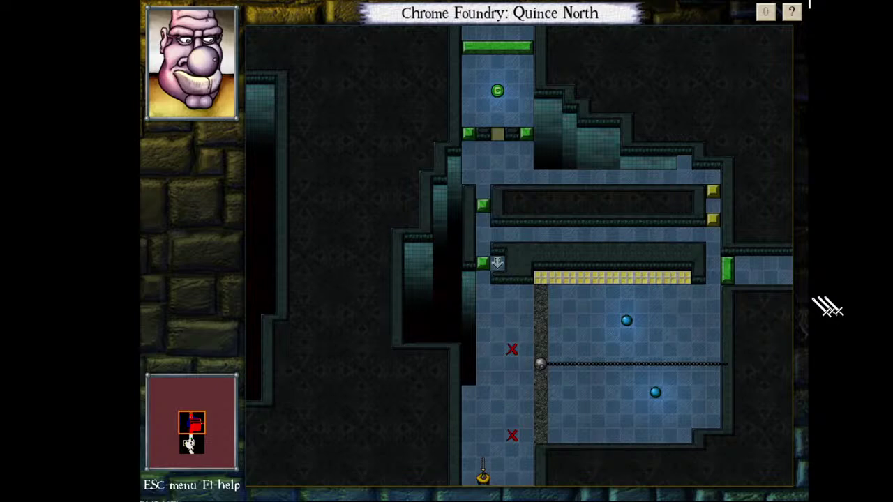
- Step back into Quarce North, end its playtest, and go to the Once North room
key("KP_2")
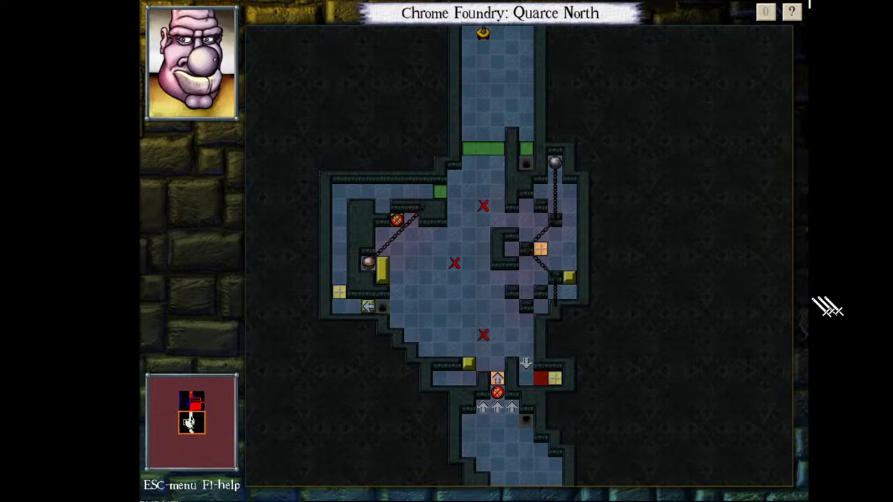
key("Escape")
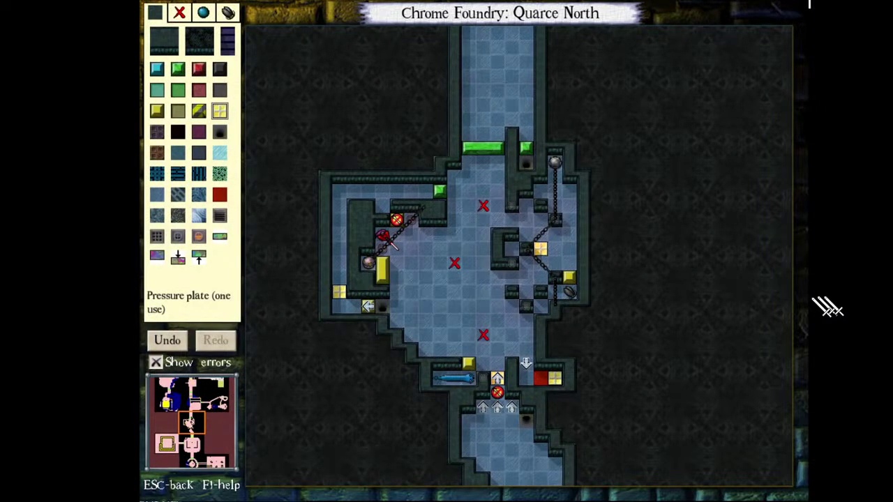
key("Down")
key("Down")
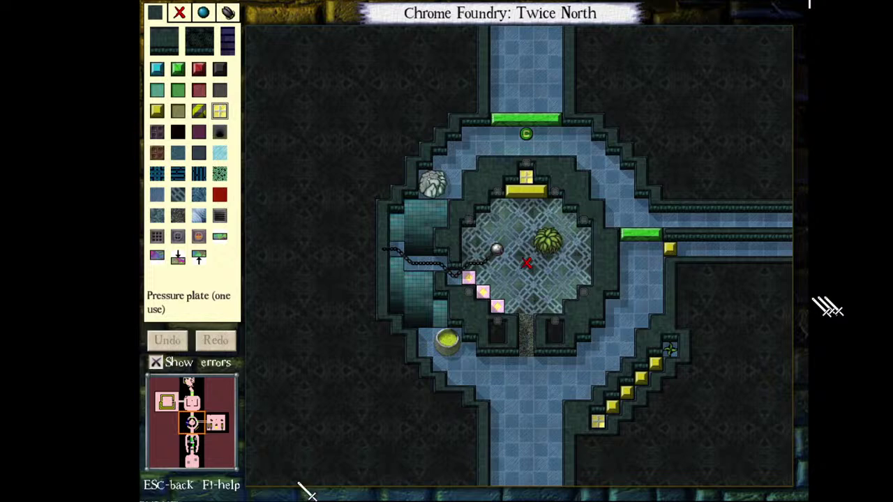
key("Down")
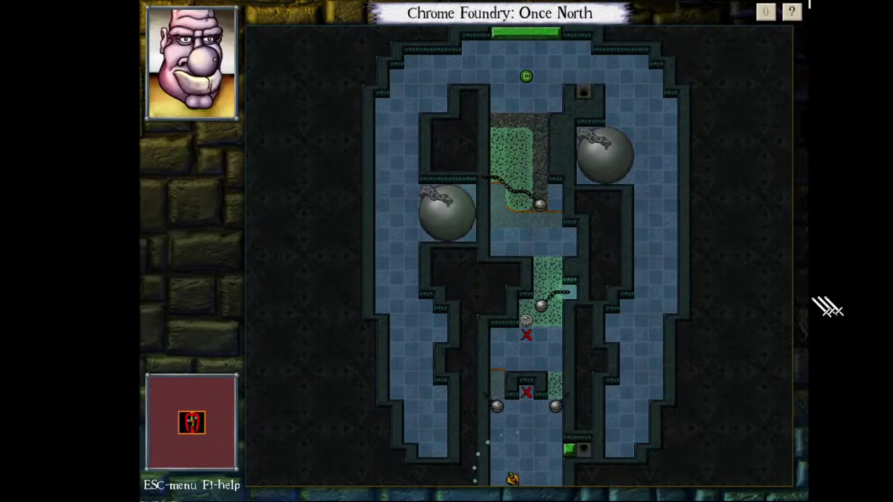
- Playtest Once North briefly by walking from the south entrance toward the lower chained balls, and return to the editor
key("KP_8")
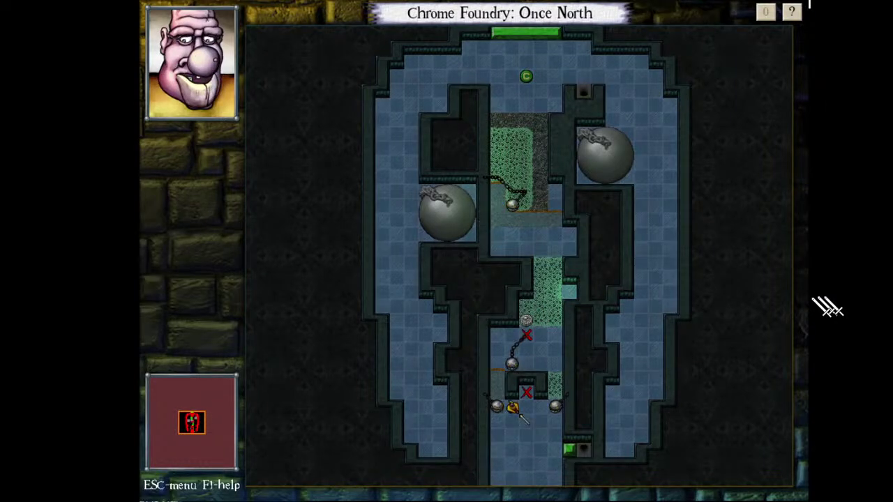
key("KP_2")
key("Escape")
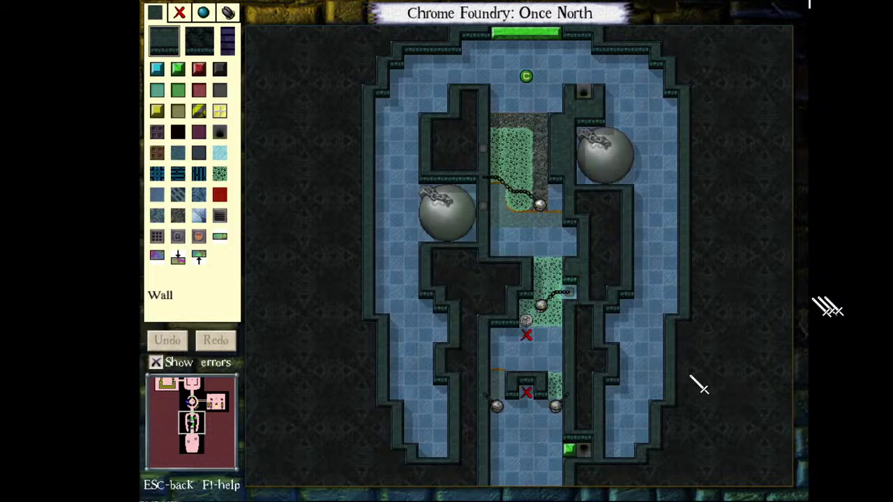
- Wall off the floor tile at the middle chain's east end and fill the upper chamber's eastern gravel column with oremites
left_click(574, 292)
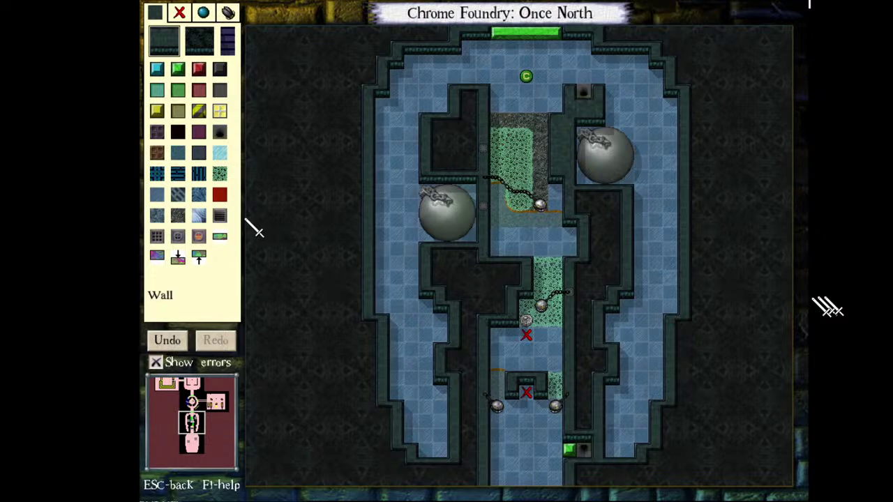
left_click(220, 174)
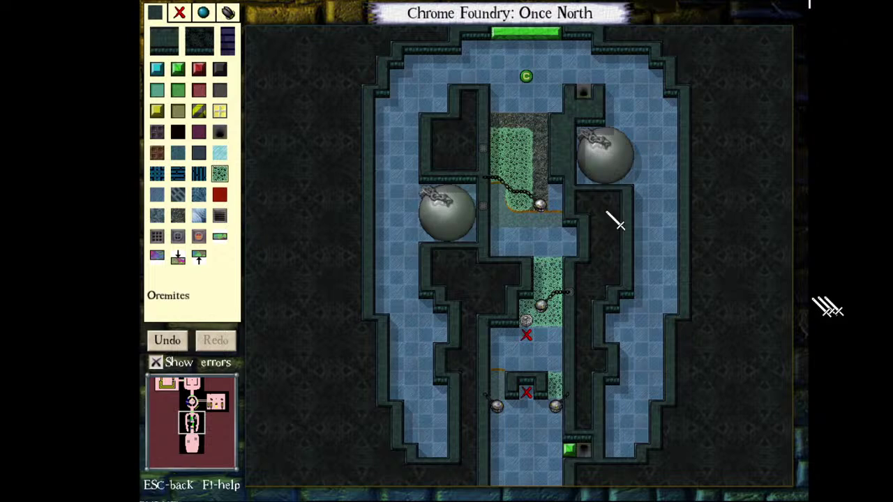
left_click_drag(540, 206, 541, 133)
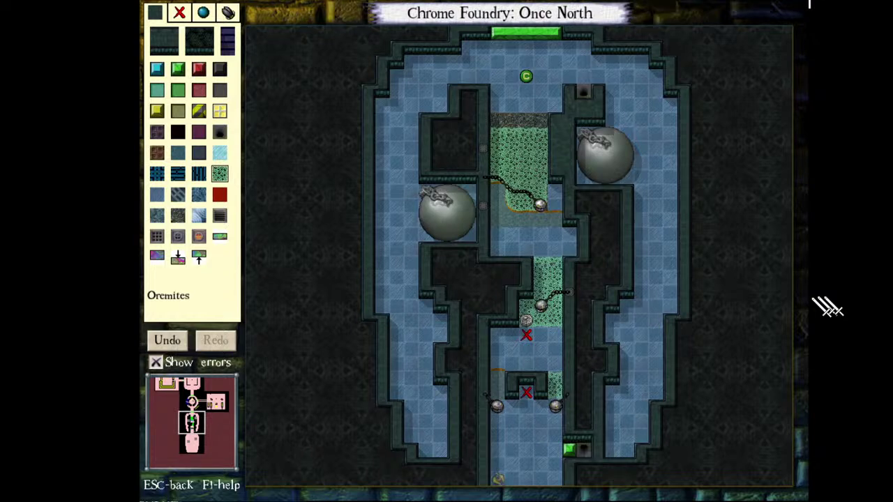
- Start a playtest of Once North at the south entrance and walk north onto the lower red X in the alcove
key("Page_Up")
key("Page_Up")
key("Page_Up")
key("Up")
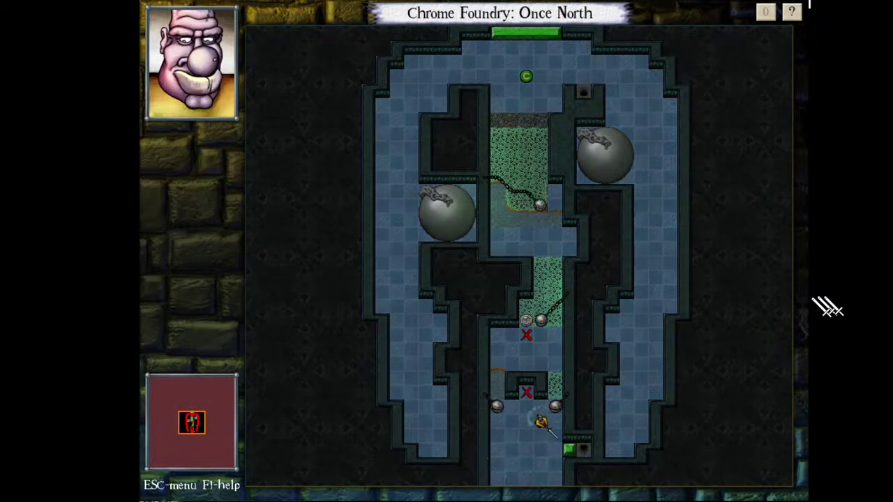
key("Home")
key("Up")
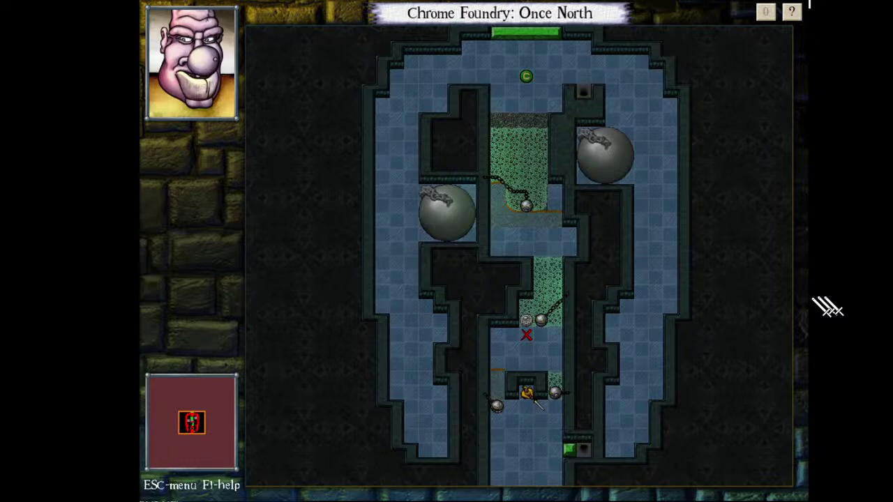
- Pass north through the narrow passage west of the alcove and push the gray ball beside the upper red X north
key("End")
key("Home")
key("Up")
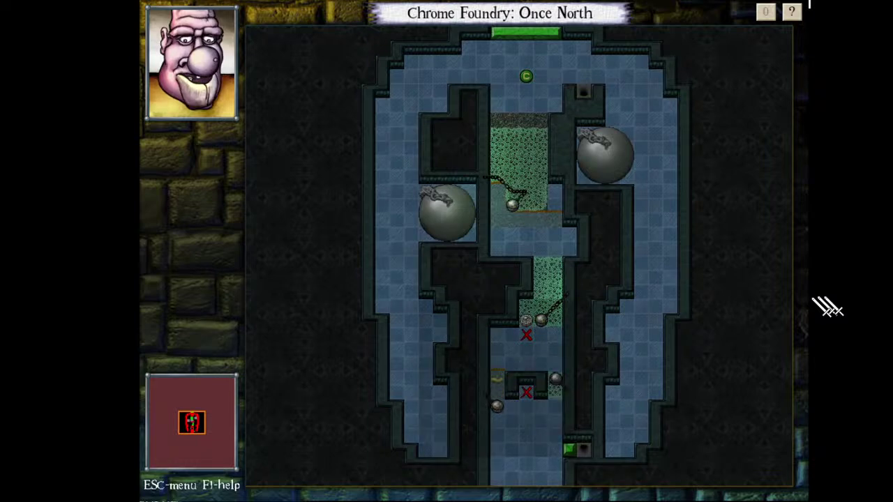
key("Page_Up")
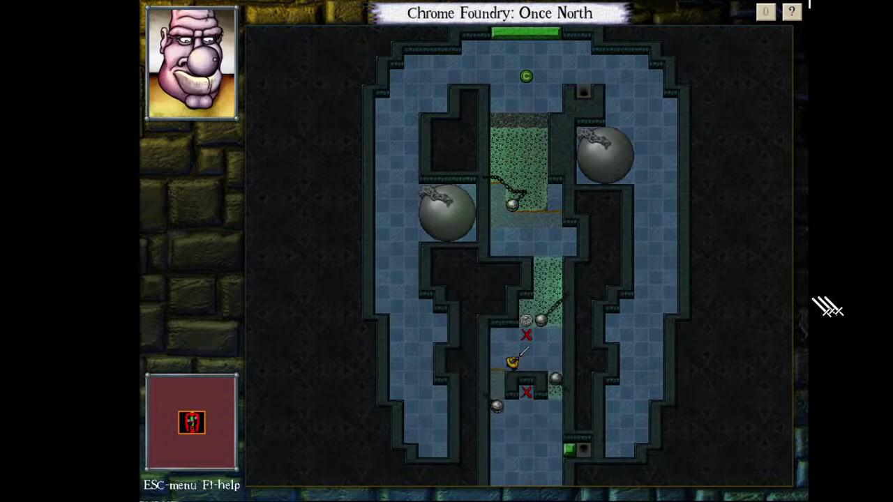
key("Up")
key("Up")
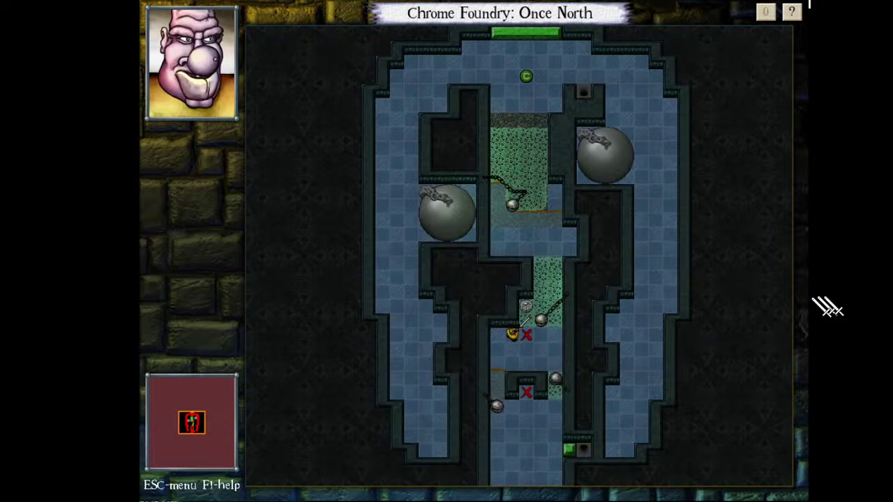
- Shift the loose gray ball northeast within the middle oremites and walk up its west side, undoing the unwanted moves
key("Down")
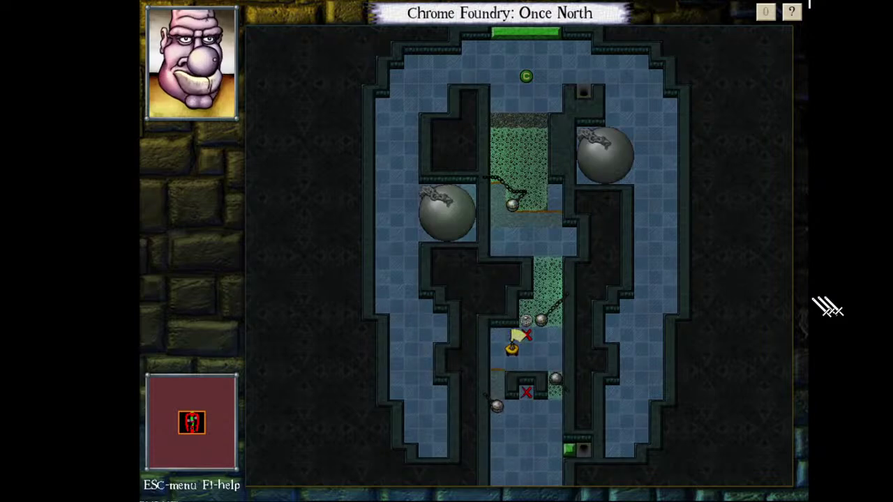
key("Page_Up")
key("Up")
key("Page_Up")
key("BackSpace")
key("BackSpace")
key("BackSpace")
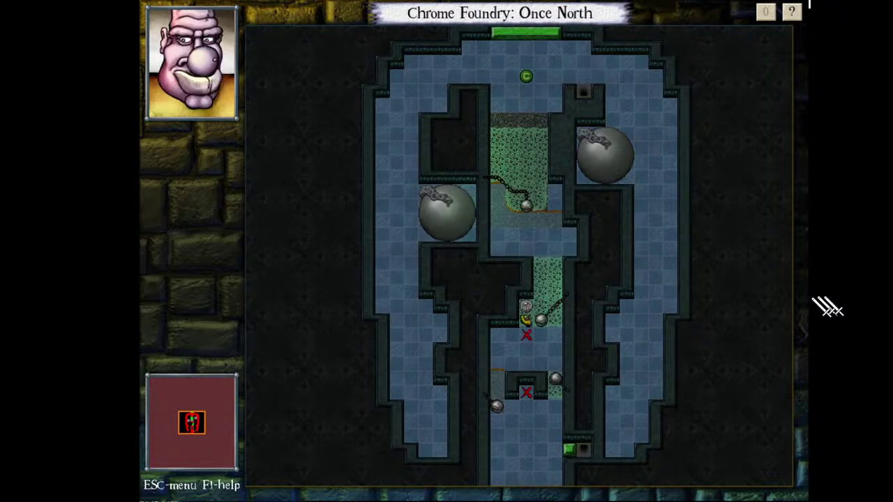
key("q")
key("Page_Up")
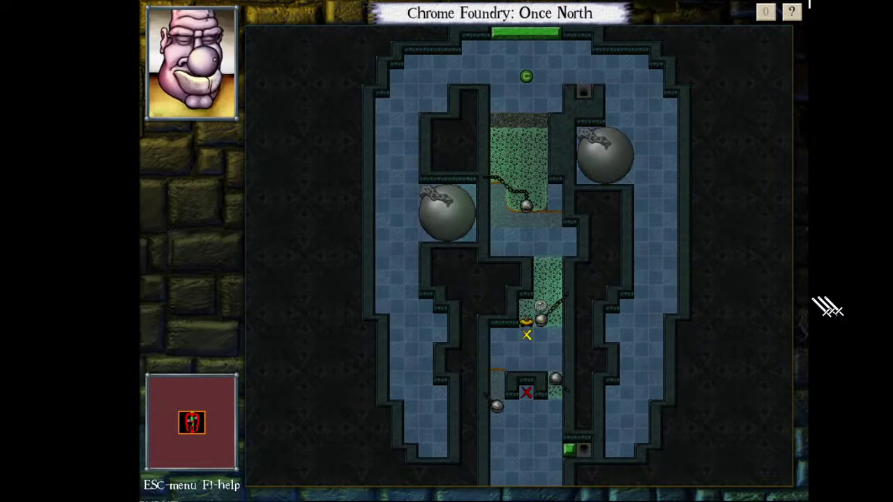
key("Up")
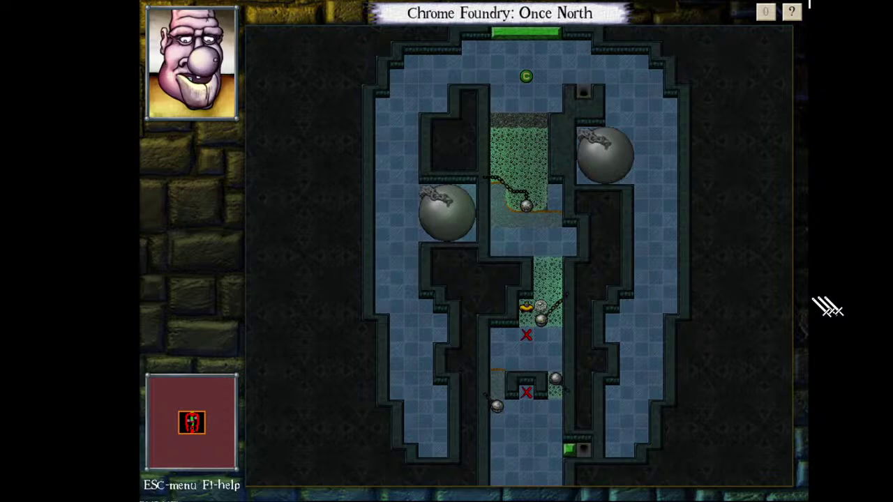
- Walk north through the middle oremite corridor to the floor nook east of the upper chained ball
key("Page_Up")
key("Up")
key("Up")
key("Up")
key("Up")
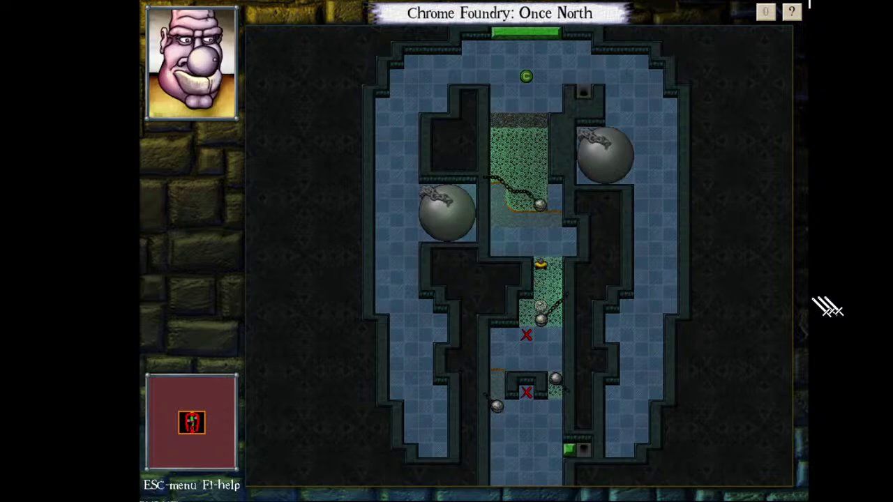
key("Page_Up")
key("Up")
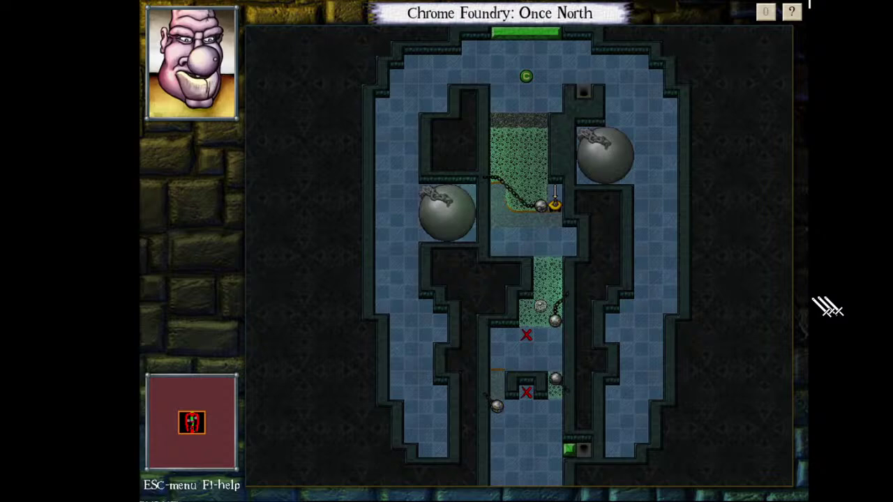
- Turn the sword counterclockwise toward the west in the nook and step one tile north beside the upper chained ball
key("q")
key("q")
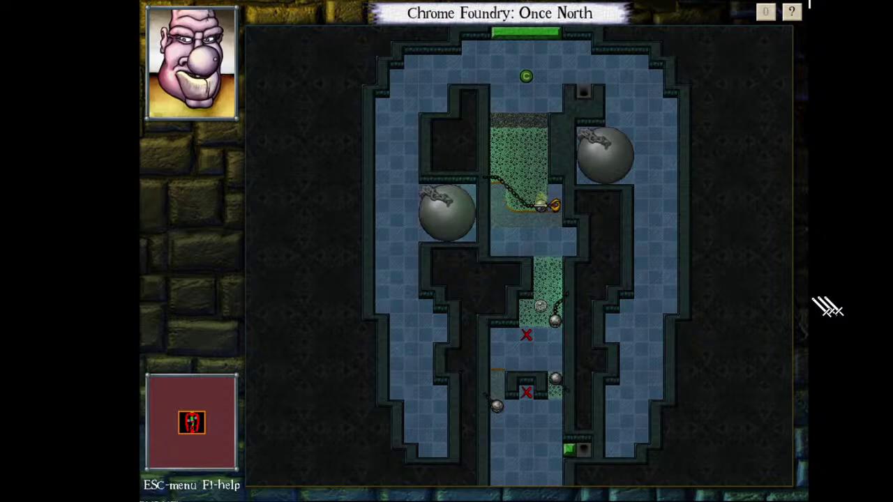
key("Up")
key("q")
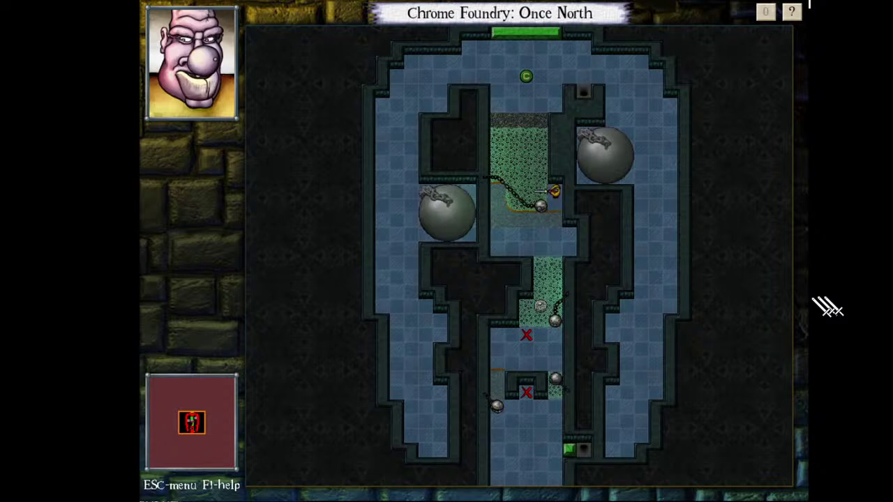
- Cross the upper oremite field northwest and north, turn the sword north, and step onto the green conquer token
key("Home")
key("Home")
key("w")
key("w")
key("Up")
key("Up")
key("Up")
key("Up")
key("Up")
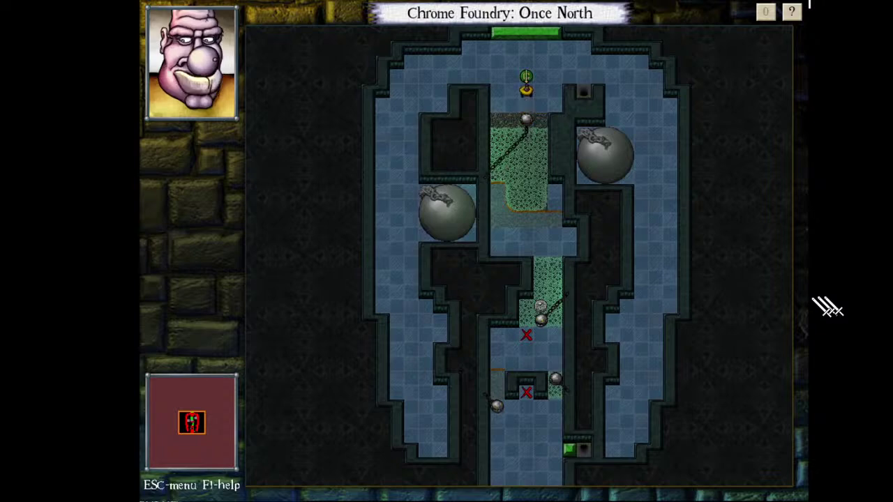
key("Up")
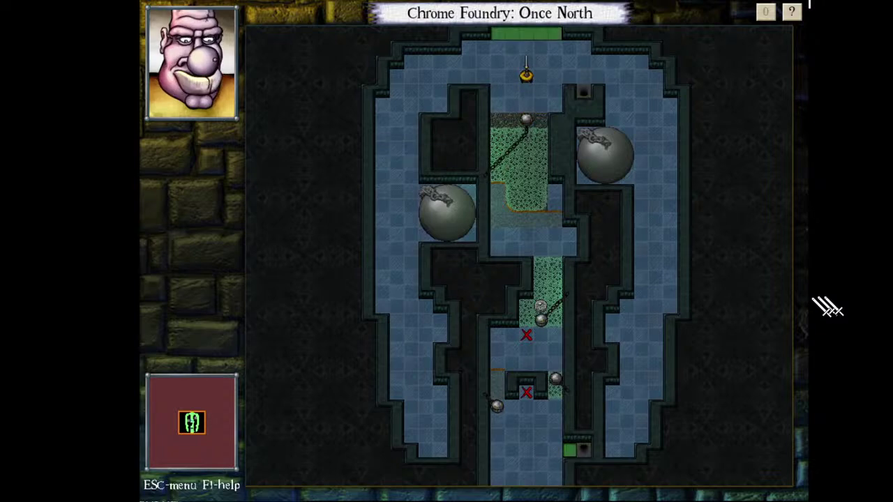
- Step off the conquer token and walk to the floor below the east end of the opened north green door
key("Up")
key("Up")
key("Up")
key("Page_Down")
key("Page_Down")
key("Page_Down")
key("Page_Down")
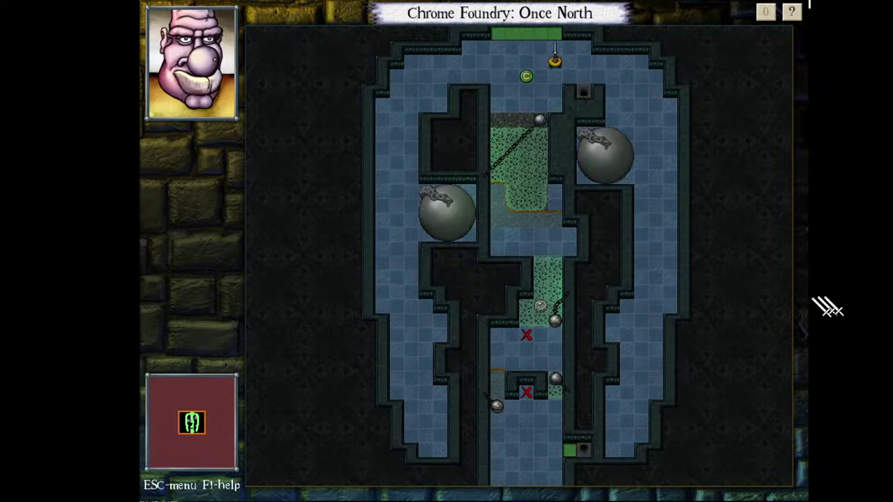
- Travel back south through Once North into The Entrance, and end the playtest
key("Down")
key("Left")
key("End")
key("Down")
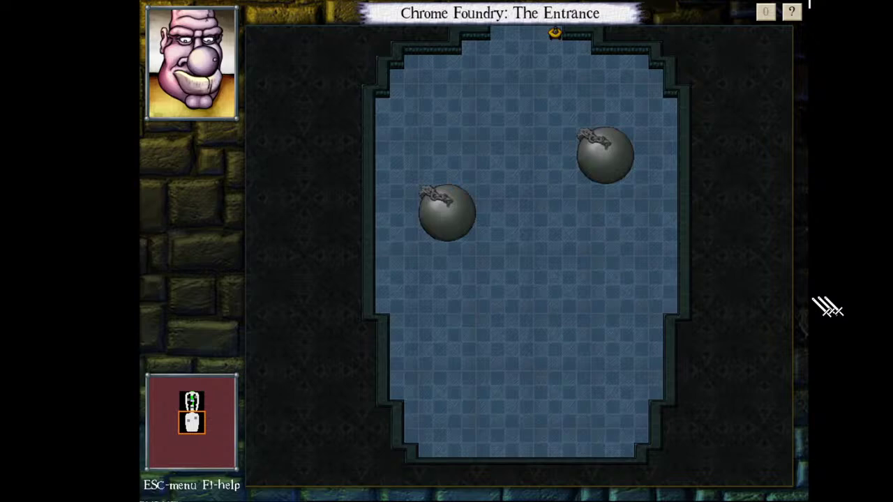
key("Escape")
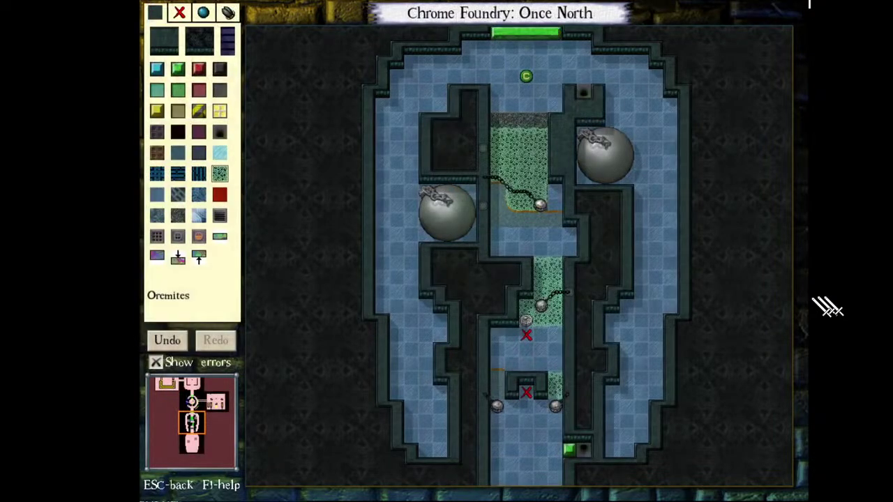
- Open Thrice North, start a playtest at the south entrance's west edge, and head northwest across the patterned floor
left_click(192, 382)
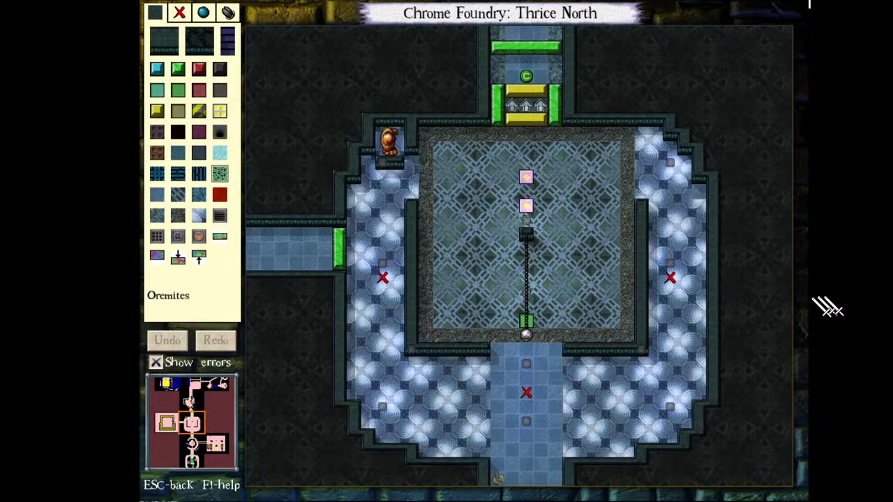
left_click(498, 479)
key("Up")
key("Home")
key("Home")
key("Home")
key("Home")
key("Home")
key("Home")
key("Home")
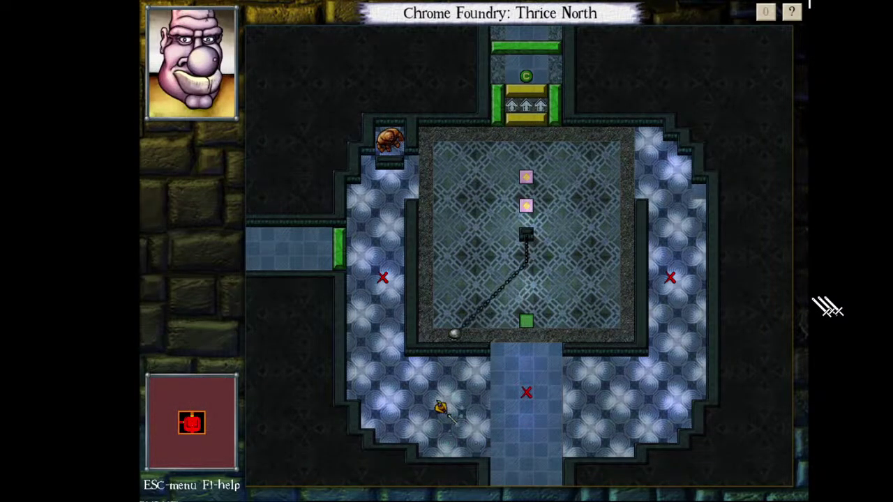
- Walk north up the west corridor past the red X and turn the sword counterclockwise near the chained ball
key("Home")
key("Up")
key("Up")
key("Up")
key("Up")
key("Up")
key("Up")
key("Up")
key("Up")
key("Page_Up")
key("q")
key("q")
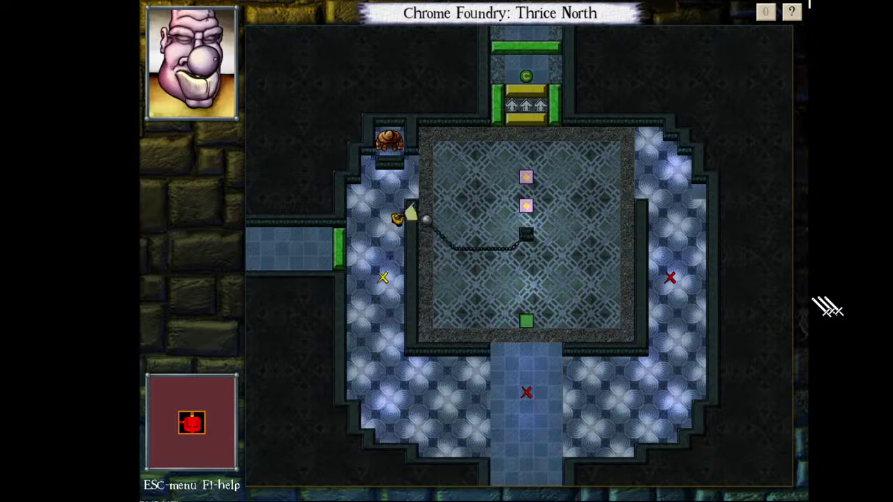
- Advance below the northwest nook with the sword facing north and strike the brown giant
key("Up")
key("q")
key("KP_8")
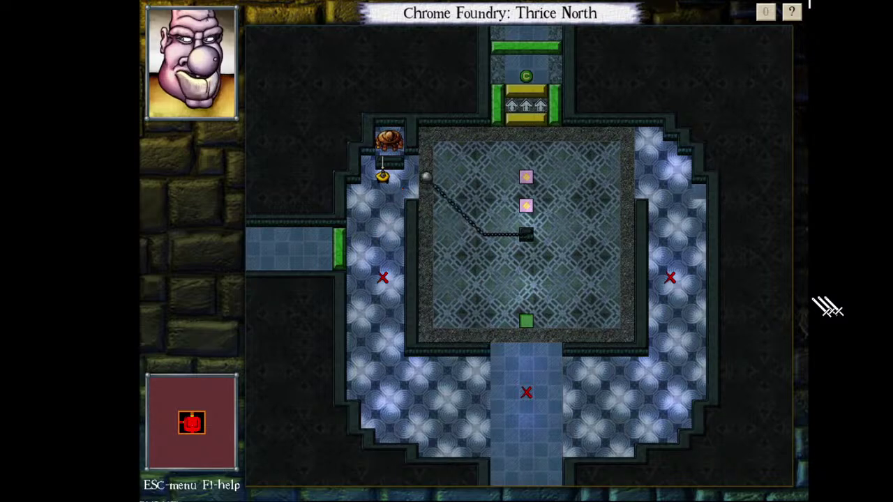
- Walk back south along the west corridor away from the northwest nook
key("KP_2")
key("KP_2")
key("KP_2")
key("KP_2")
key("KP_2")
key("KP_2")
key("KP_2")
key("KP_2")
key("KP_2")
key("KP_2")
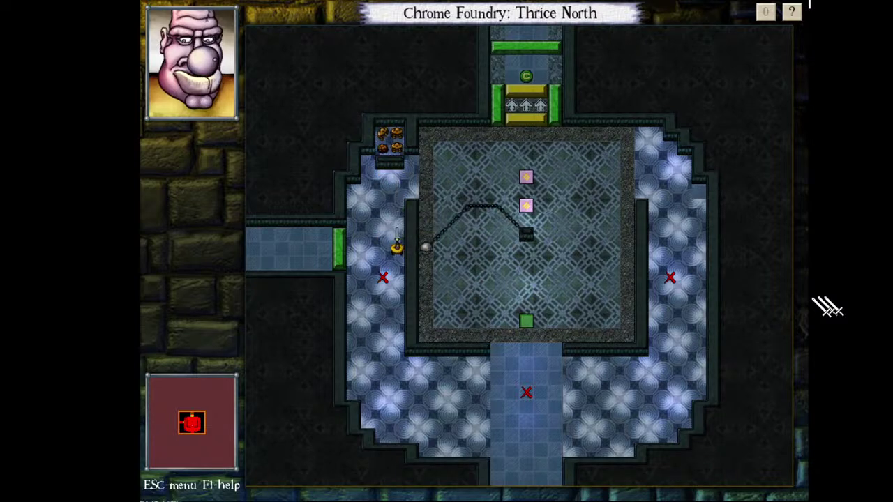
- Round the southwest corner and walk east to the north edge of the blue south entrance hall
key("KP_3")
key("KP_3")
key("KP_6")
key("KP_6")
key("KP_6")
key("KP_6")
key("KP_6")
key("KP_6")
key("KP_6")
key("KP_6")
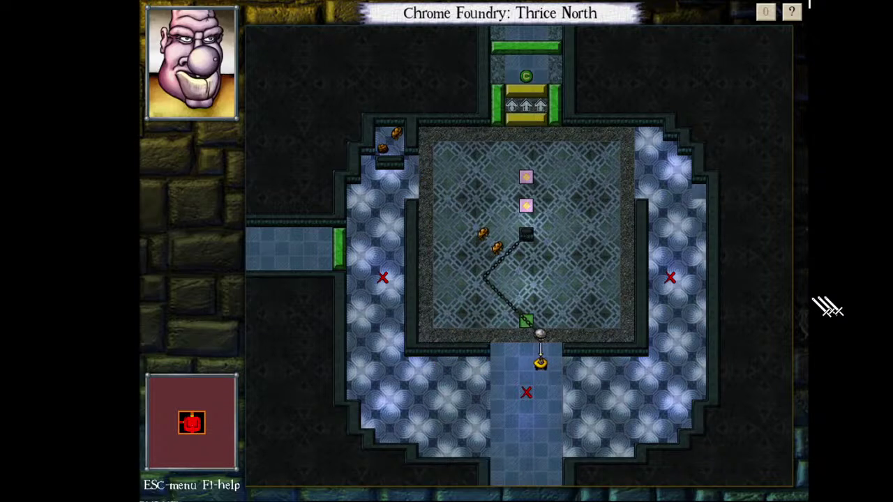
- Sidestep east and back at the entrance hall's north edge, and wait facing north for the two small golems to approach
key("KP_6")
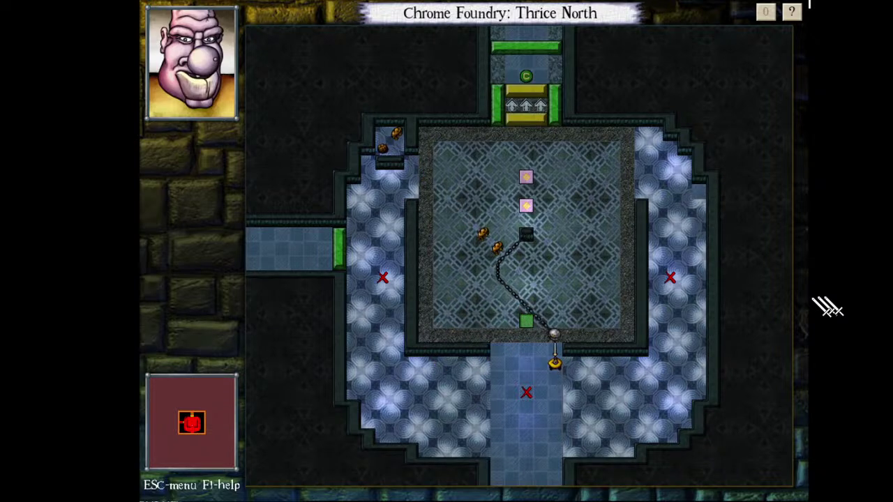
key("KP_8")
key("KP_5")
key("KP_4")
key("KP_5")
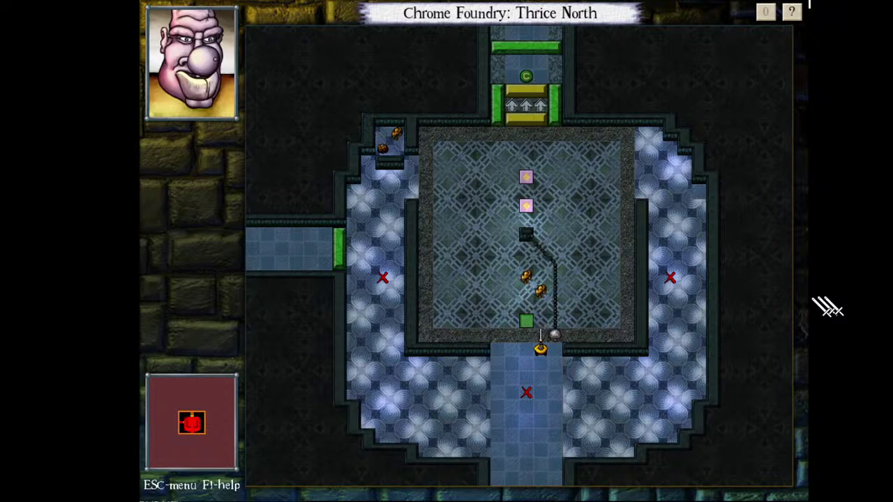
key("KP_5")
key("KP_5")
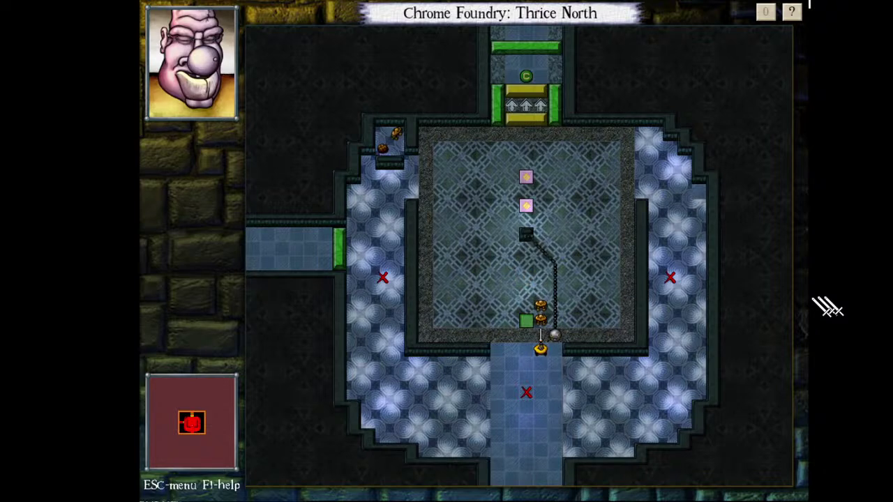
- Turn the sword clockwise and strike the first small golem east of the open green door tile while moving west along the hall's edge
key("w")
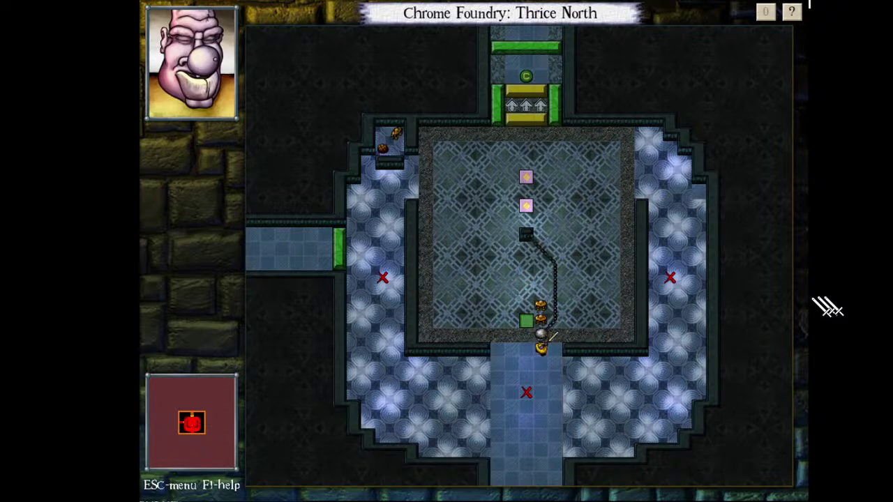
key("KP_7")
key("KP_1")
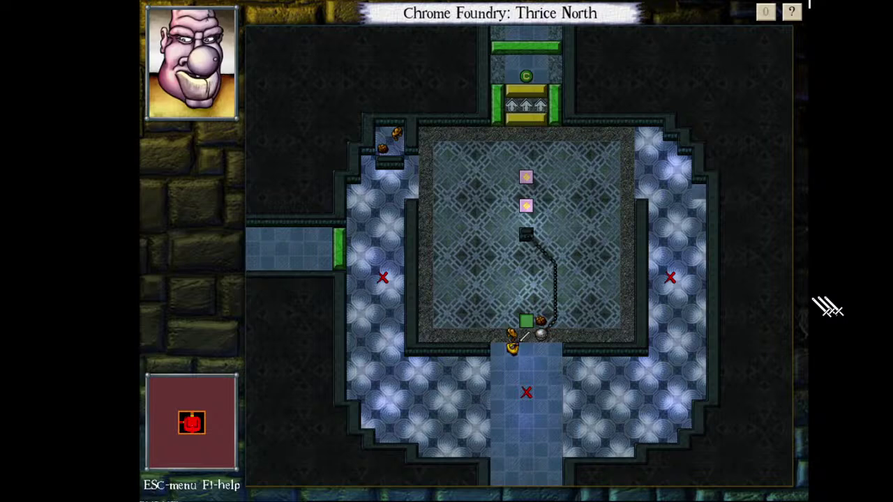
- Lure the second small golem to the entrance hall's northwest corner and strike it by turning the sword counterclockwise
key("KP_1")
key("KP_9")
key("KP_9")
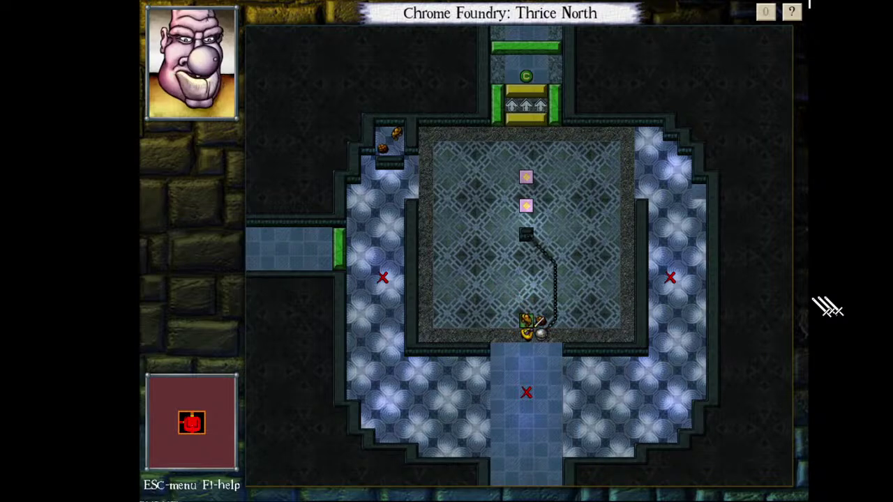
key("KP_1")
key("KP_1")
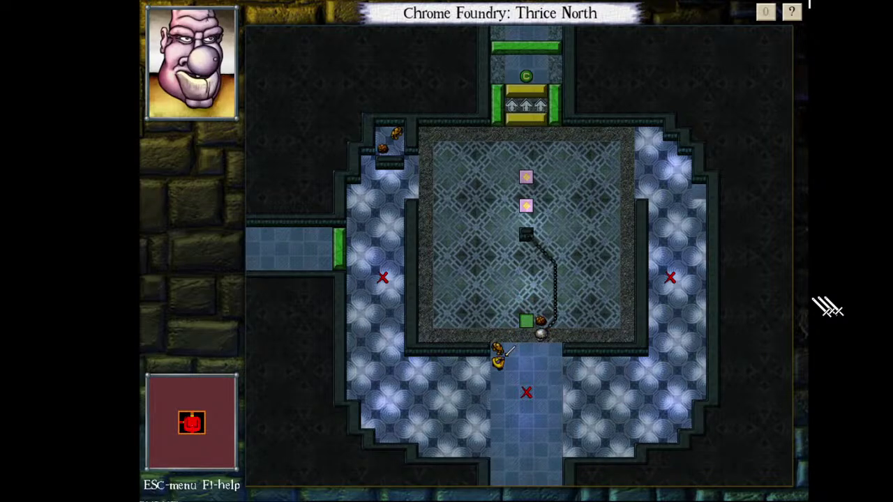
key("q")
- Walk diagonally northwest across the central arena to its west side with the sword facing northwest
key("KP_9")
key("q")
key("KP_7")
key("KP_7")
key("KP_7")
key("KP_7")
key("KP_7")
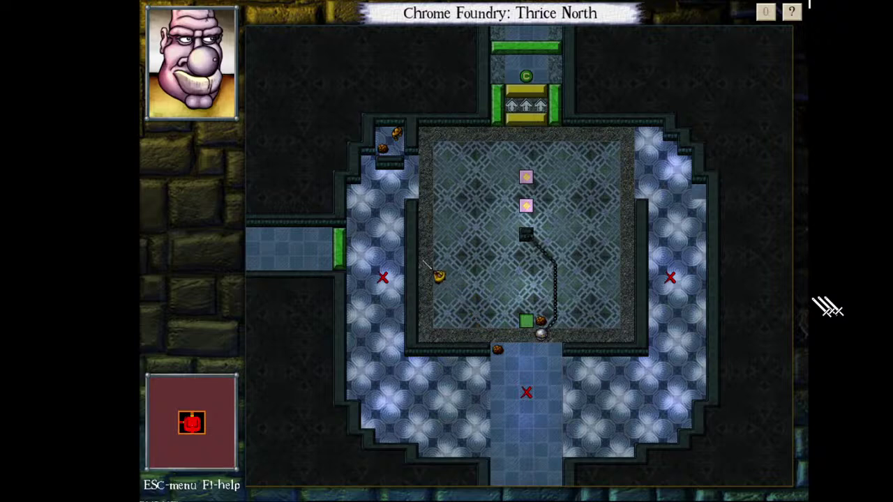
- Turn the sword north, walk up the arena's west side into the northwest nook and strike the remaining small golem
key("w")
key("KP_8")
key("KP_8")
key("KP_8")
key("KP_8")
key("KP_8")
key("KP_7")
key("KP_7")
key("KP_8")
key("KP_7")
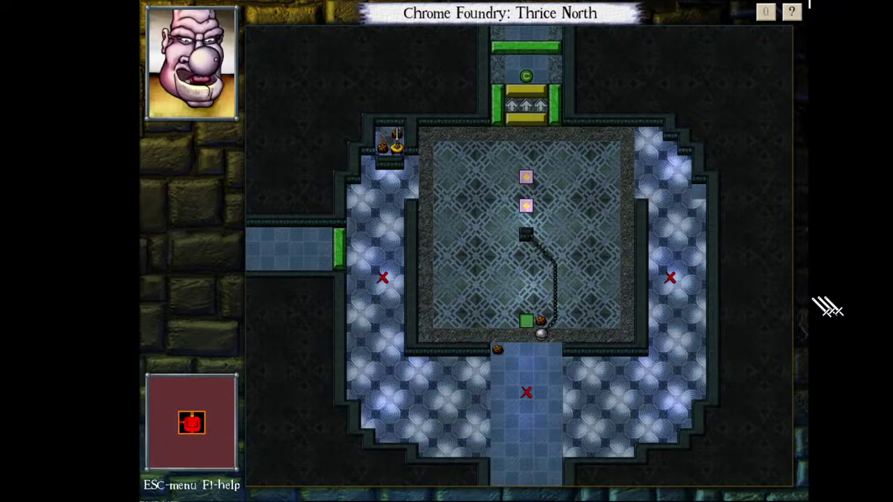
- Walk east from the northwest nook along the arena's north side to the column above the pressure plates
key("KP_6")
key("KP_6")
key("KP_6")
key("KP_6")
key("KP_6")
key("KP_6")
key("KP_6")
key("KP_6")
key("KP_6")
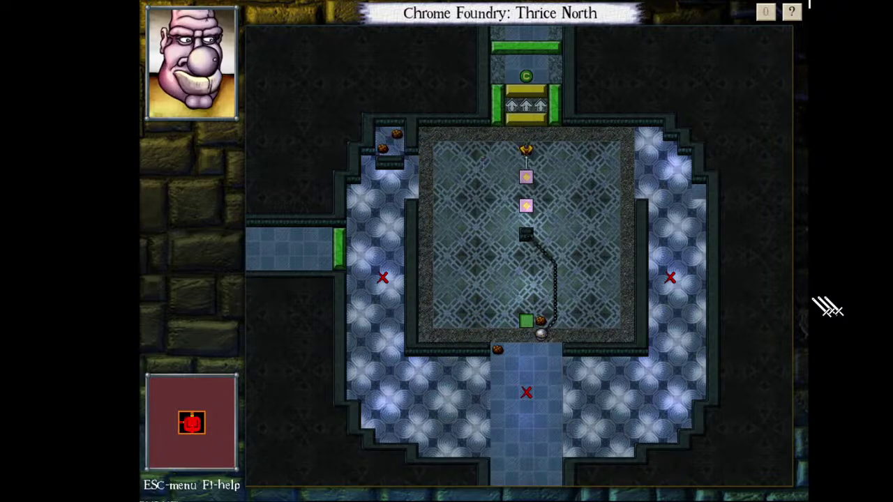
- Walk farther east, double back to draw the chained ball over the pressure plates, and enter the opened south yellow door
key("KP_6")
key("KP_6")
key("KP_6")
key("KP_7")
key("KP_4")
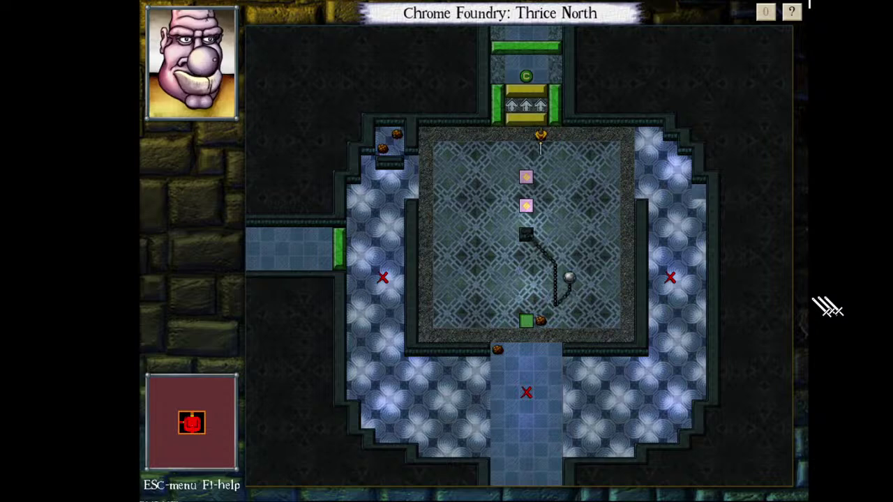
key("KP_7")
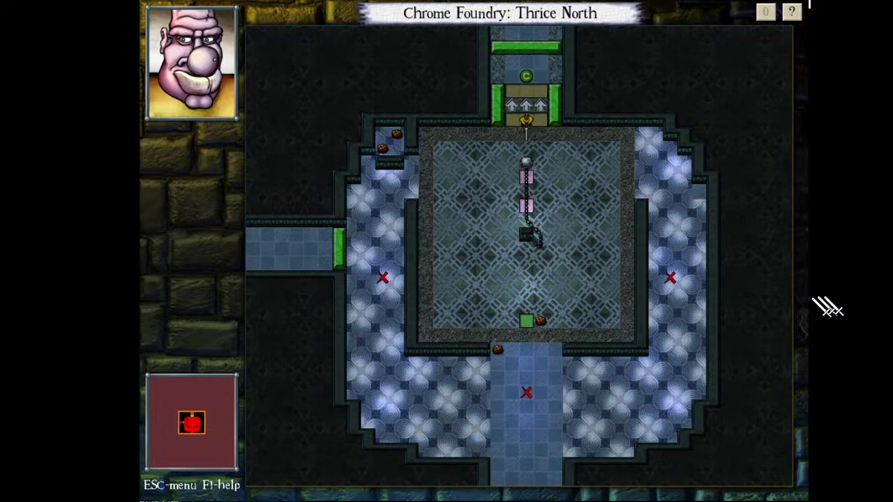
- Walk north over the conquer token and through the green door, and end the playtest
key("KP_8")
key("KP_8")
key("KP_8")
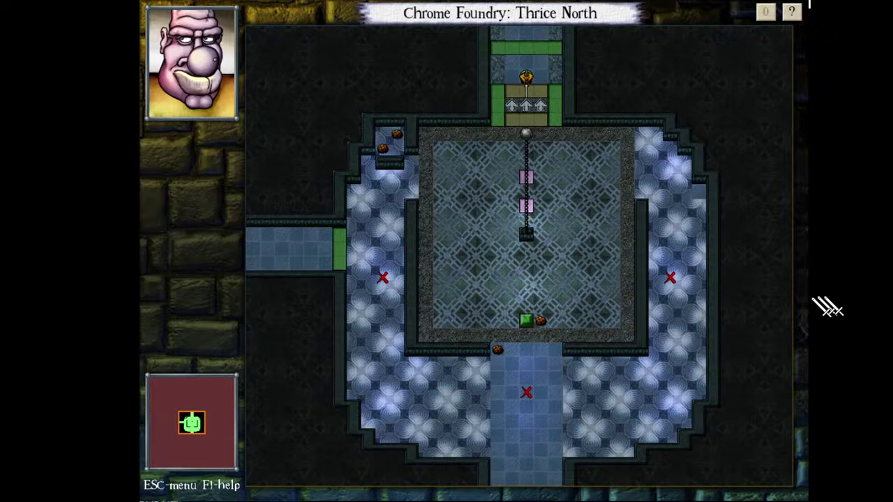
key("KP_8")
key("KP_8")
key("KP_8")
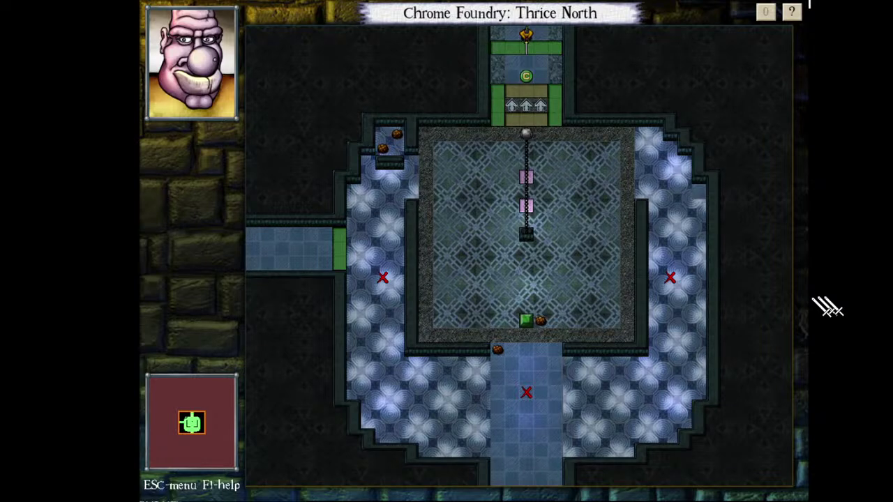
key("Escape")
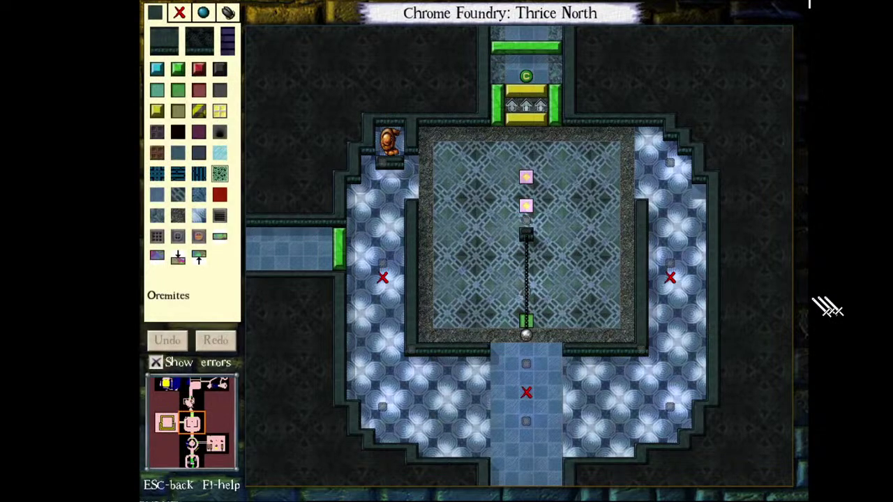
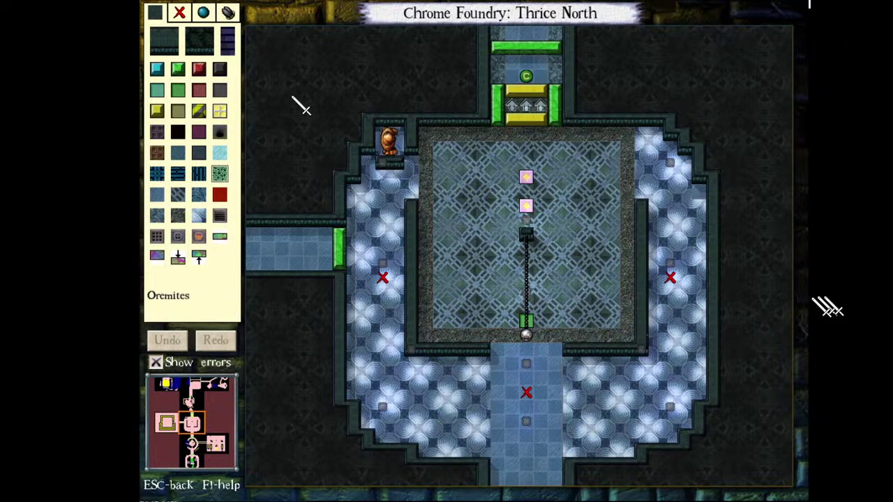
- Turn the three force arrows between the two yellow doors to point south
left_click(197, 32)
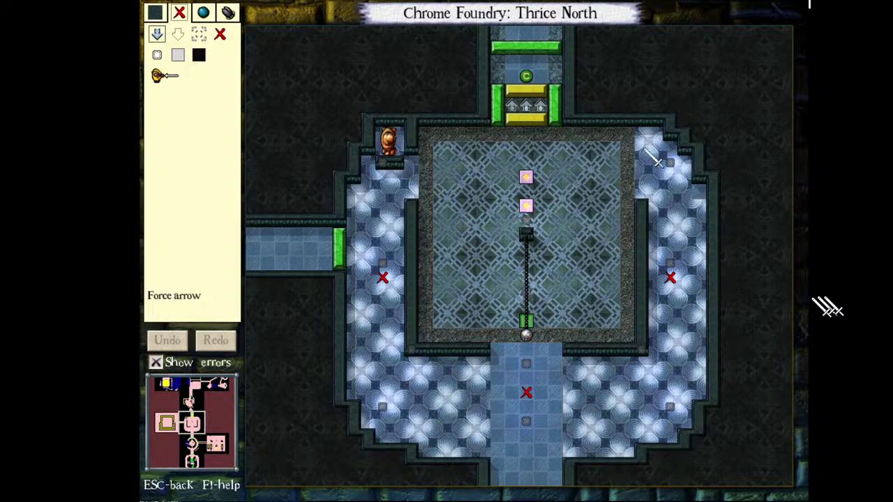
left_click(512, 105)
left_click(526, 104)
left_click(541, 105)
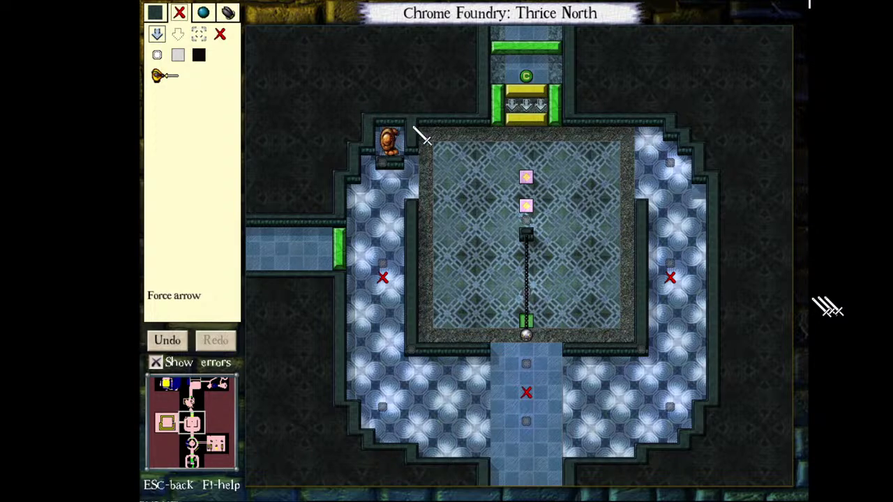
- Place an on-and-off pressure plate north of the two existing plates and link it to the south yellow door
left_click(158, 14)
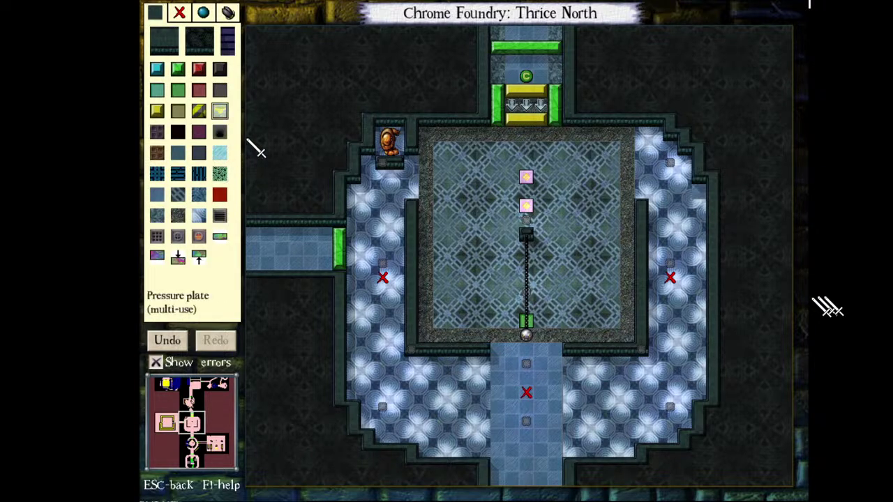
left_click(527, 148)
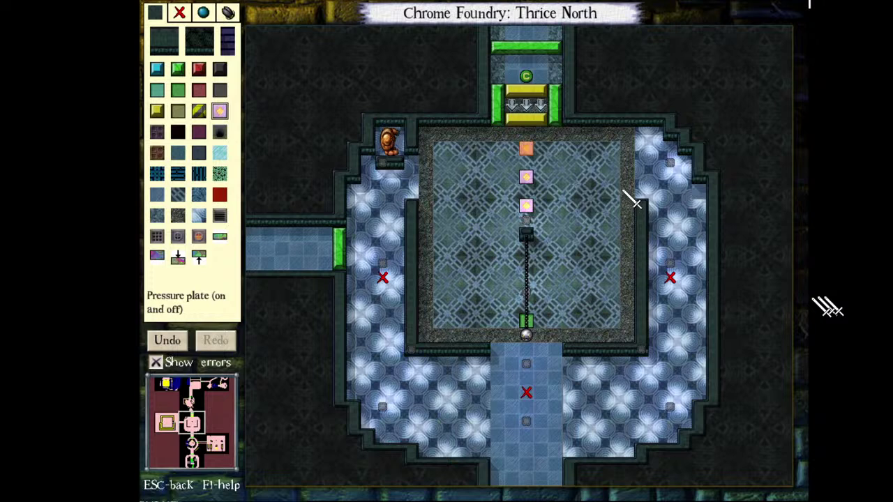
left_click(528, 118)
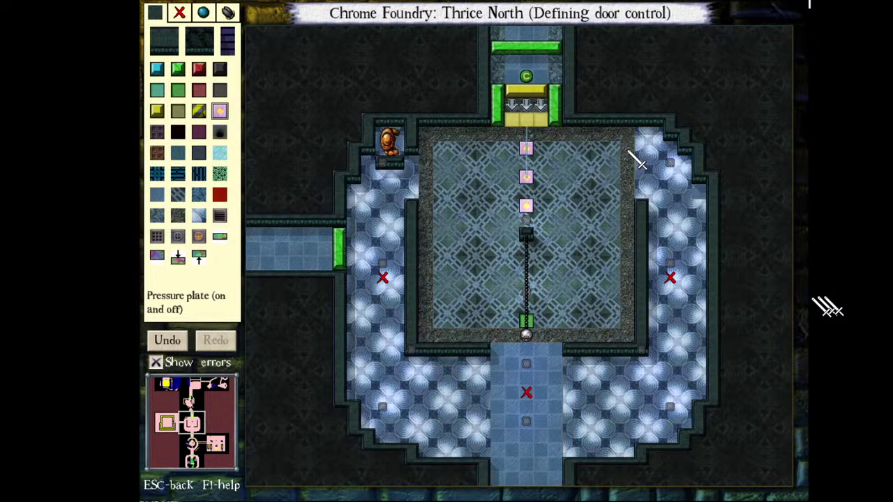
left_click(526, 118)
left_click(541, 118)
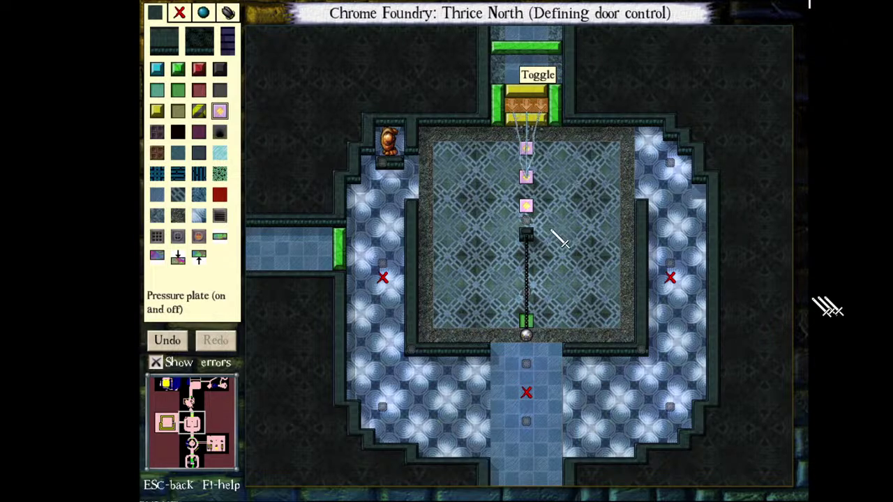
key("Escape")
- Replace the three force arrows between the yellow doors with disabled force arrows
left_click(184, 15)
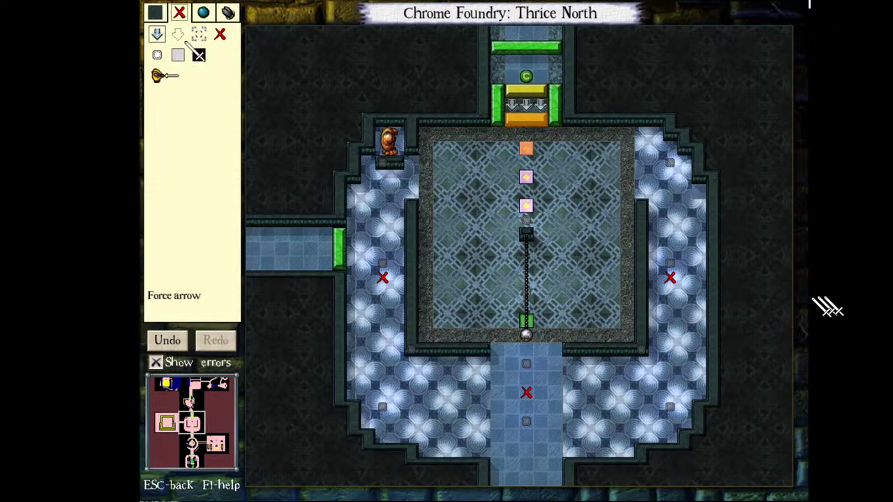
left_click(182, 36)
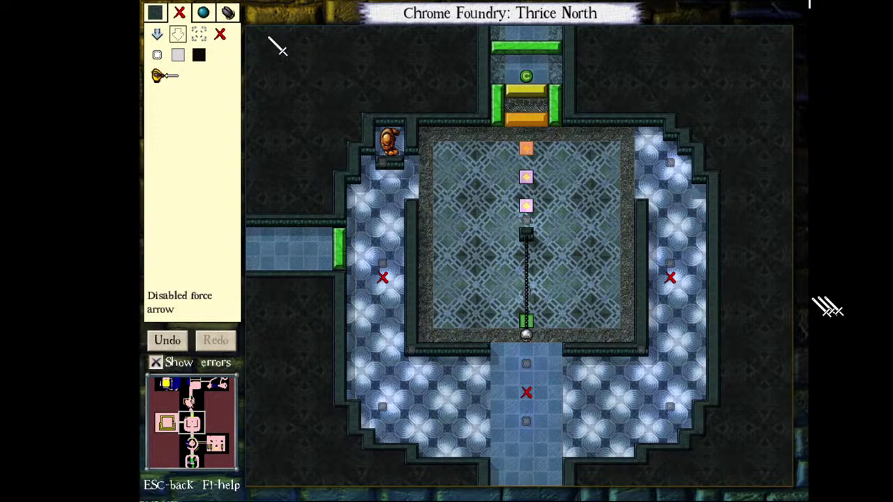
- Redefine the door control of the northernmost pressure plate with a link to the south yellow door
left_click(156, 14)
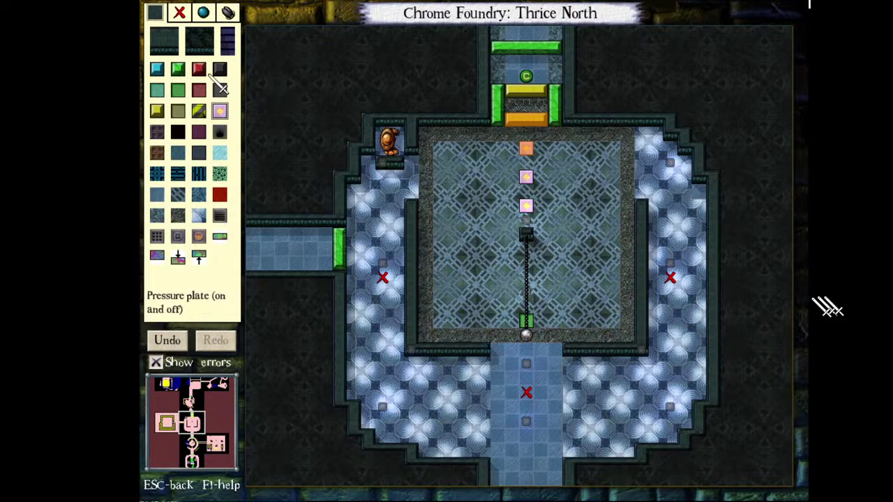
left_click(526, 148)
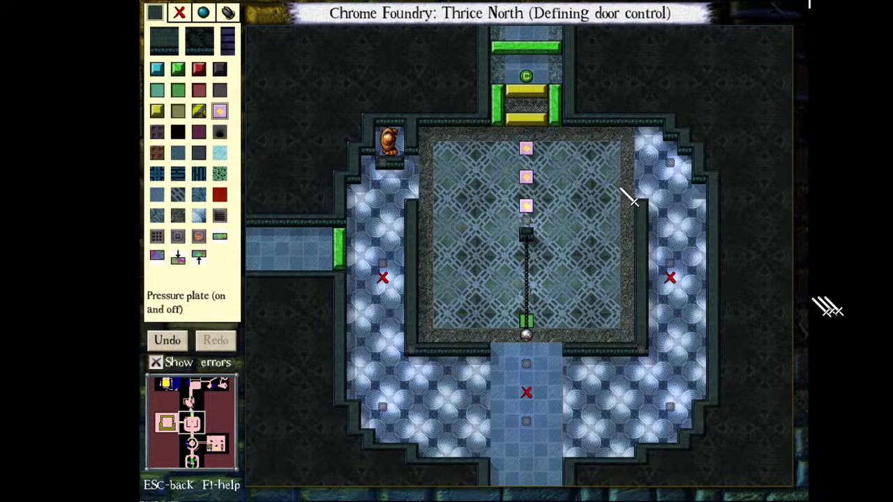
left_click(526, 119)
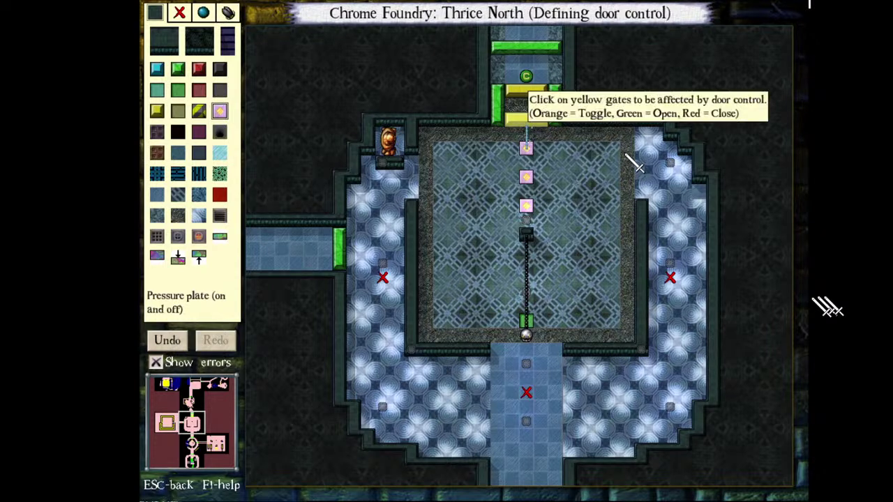
left_click(653, 174)
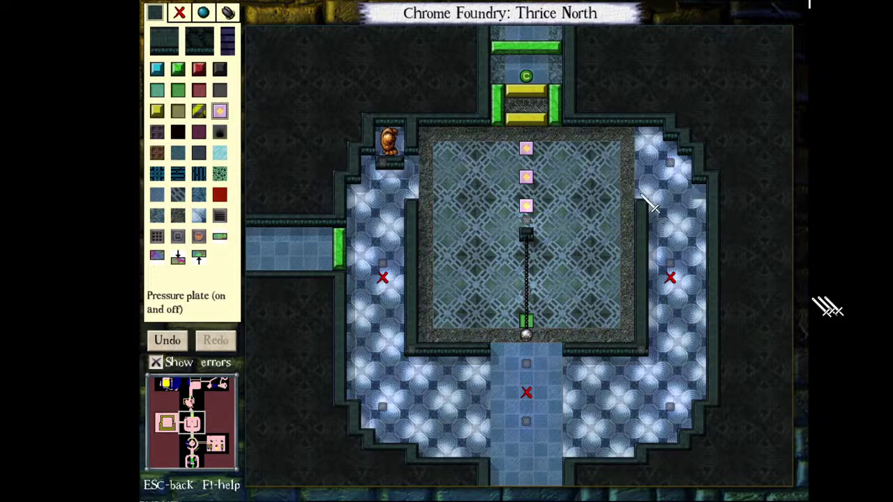
- Lay a row of open yellow door across the north corridor directly below the green door
left_click(157, 111)
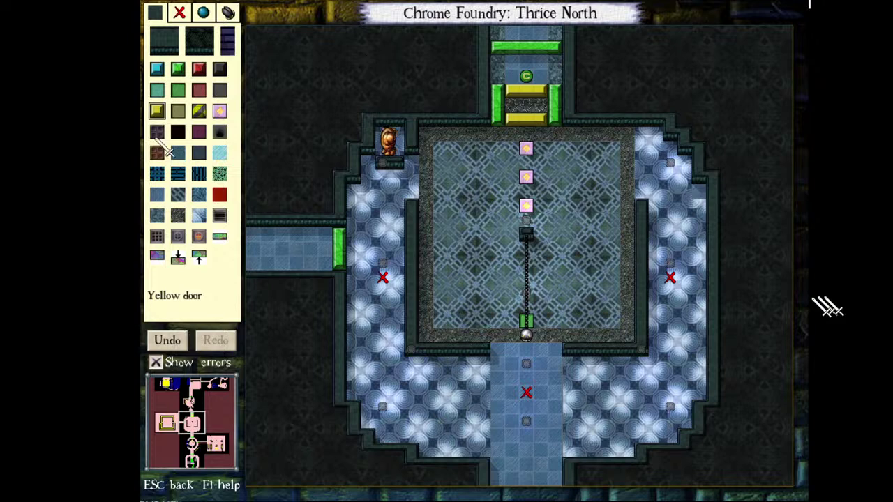
left_click(177, 111)
left_click_drag(498, 62, 556, 61)
left_click_drag(664, 89, 663, 90)
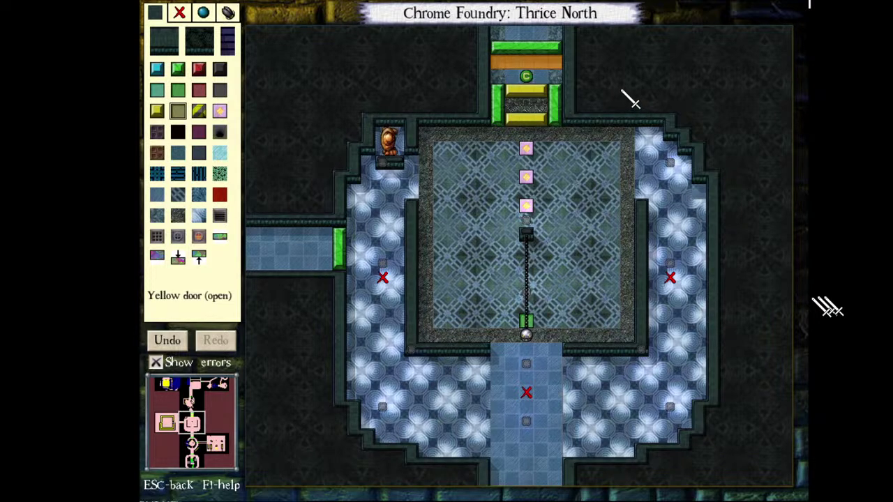
- Move the conquer token one tile north onto the open yellow door
left_click(203, 12)
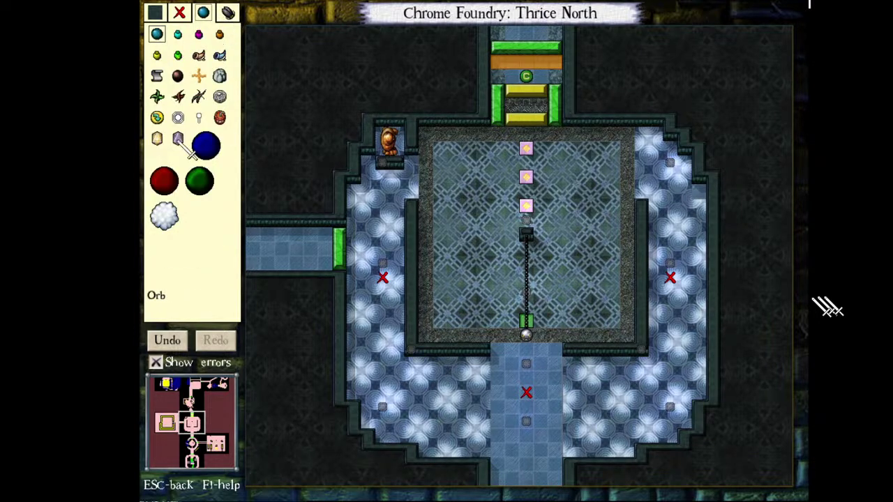
left_click(157, 117)
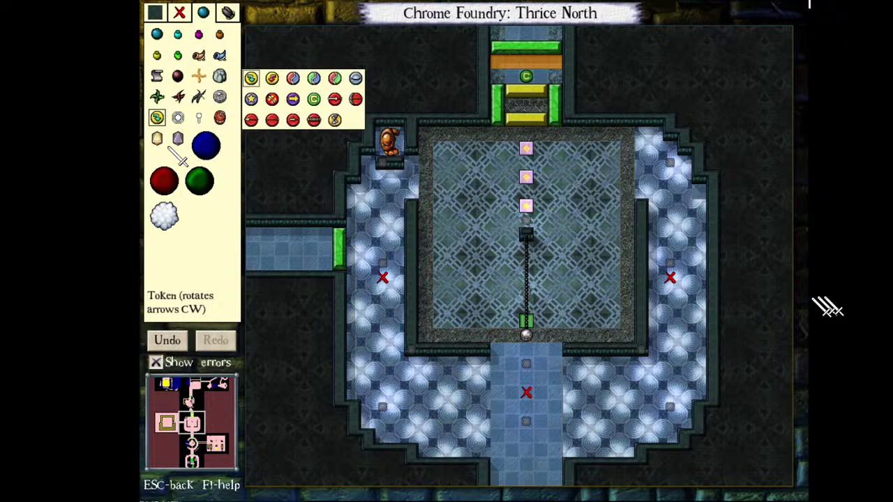
left_click(351, 124)
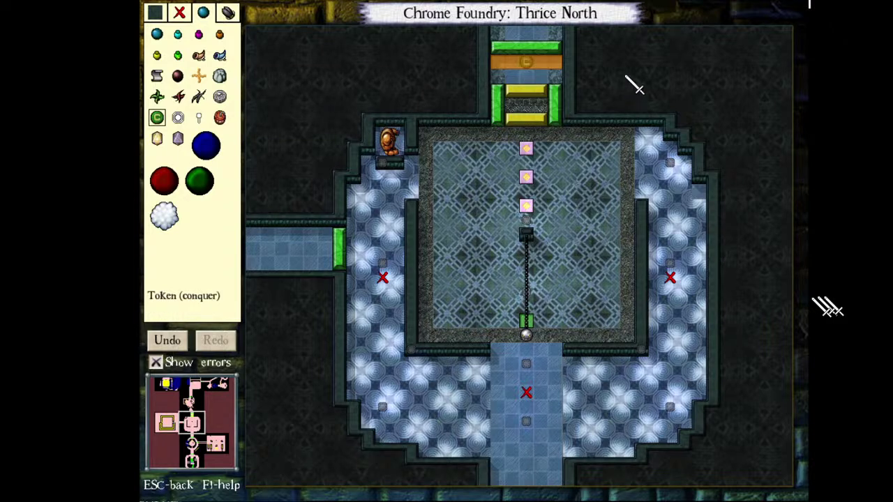
left_click(158, 13)
left_click(219, 111)
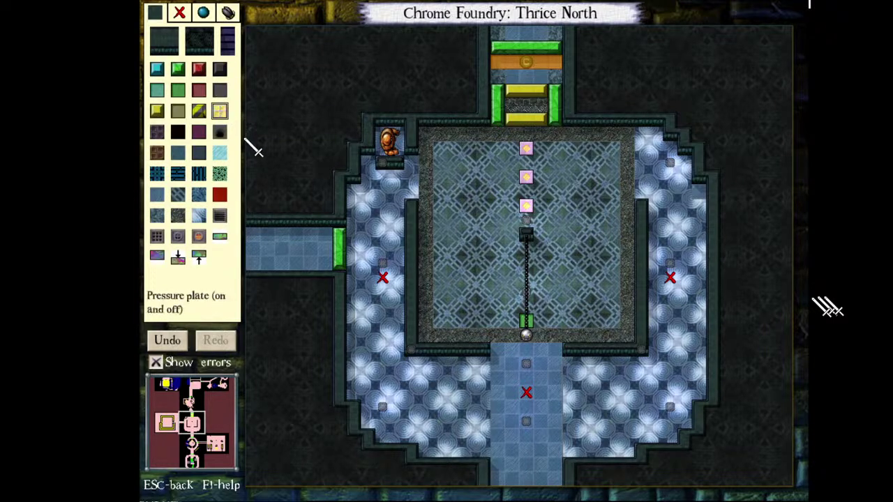
left_click(220, 111)
left_click(220, 111)
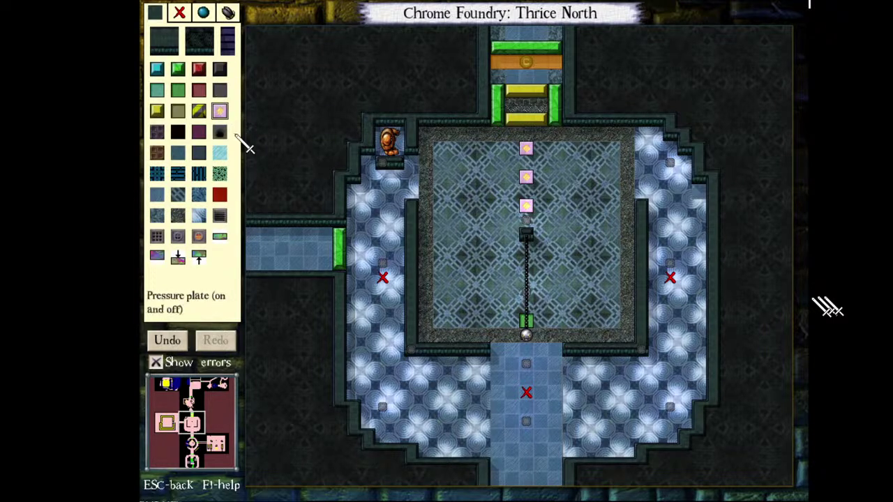
- Start a playtest of the room from the south entrance's west edge and lead the chained gentryii westward below the central floor
left_click(628, 258)
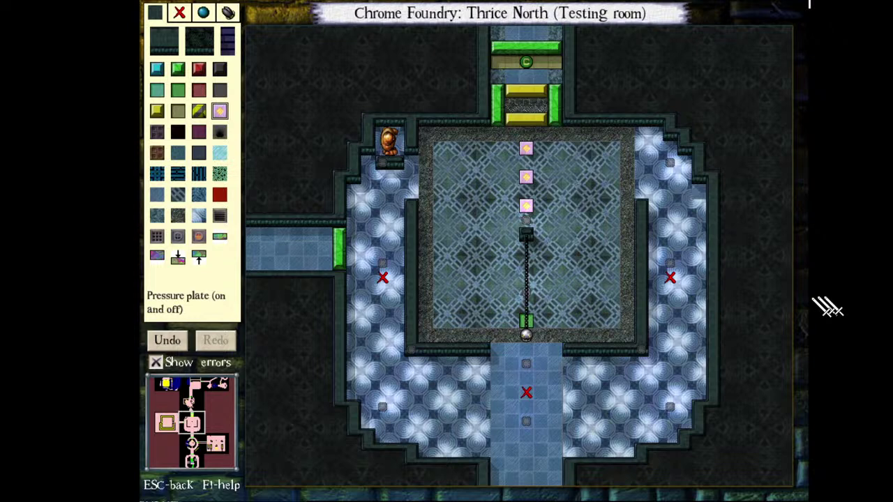
left_click(498, 478)
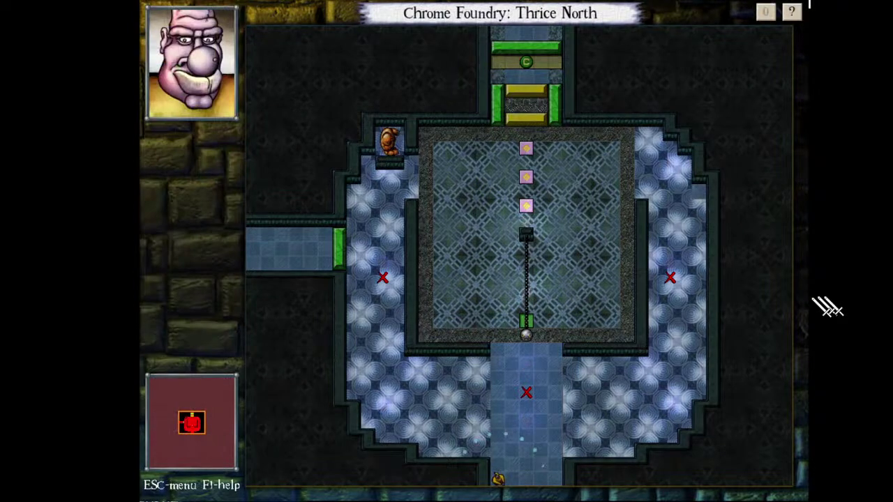
key("Up")
key("Up")
key("Up")
key("Up")
key("Home")
key("Home")
key("Home")
key("Home")
key("Left")
key("BackSpace")
key("BackSpace")
key("BackSpace")
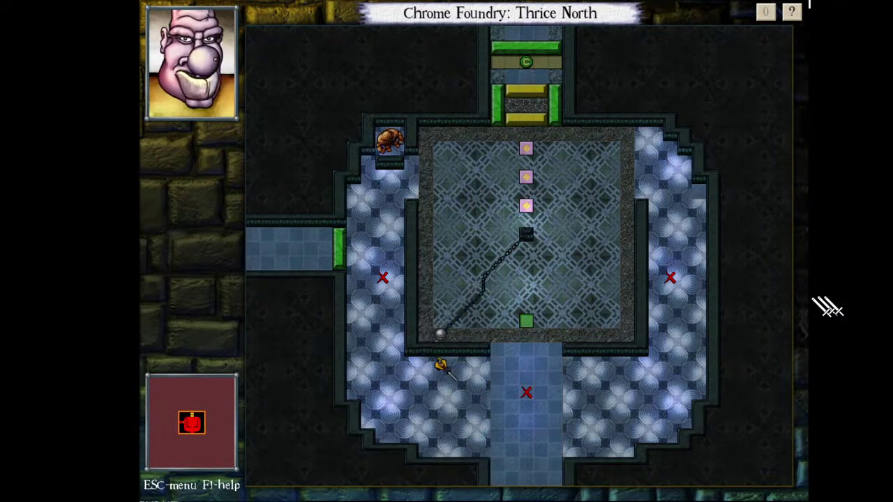
- Continue to the southwest corner of the inner wall with the sword turned northeast, drawing the gentryii into its corner
key("Home")
key("Home")
key("q")
key("q")
key("Left")
key("Left")
key("Home")
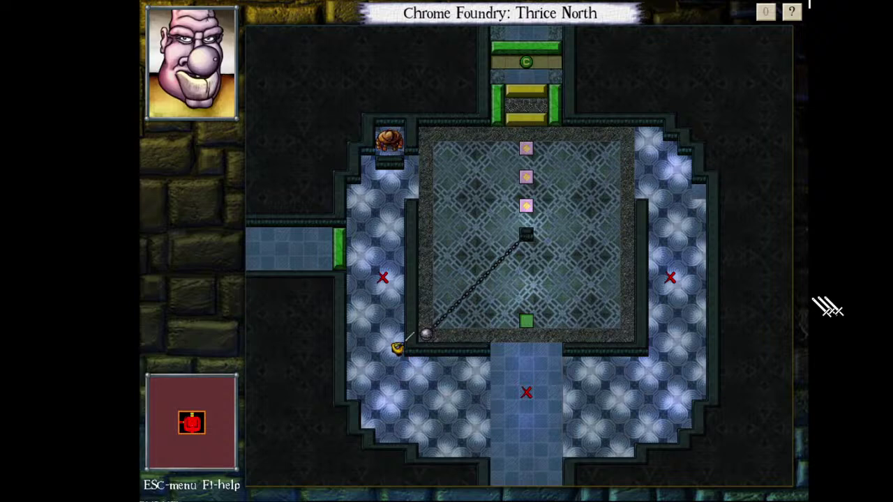
- Turn the sword north and walk up the west passage to the tile just southwest of the rock giant's alcove
key("Up")
key("q")
key("Up")
key("Up")
key("Up")
key("Up")
key("Up")
key("Up")
key("Up")
key("Home")
key("Home")
key("Up")
key("Up")
key("Up")
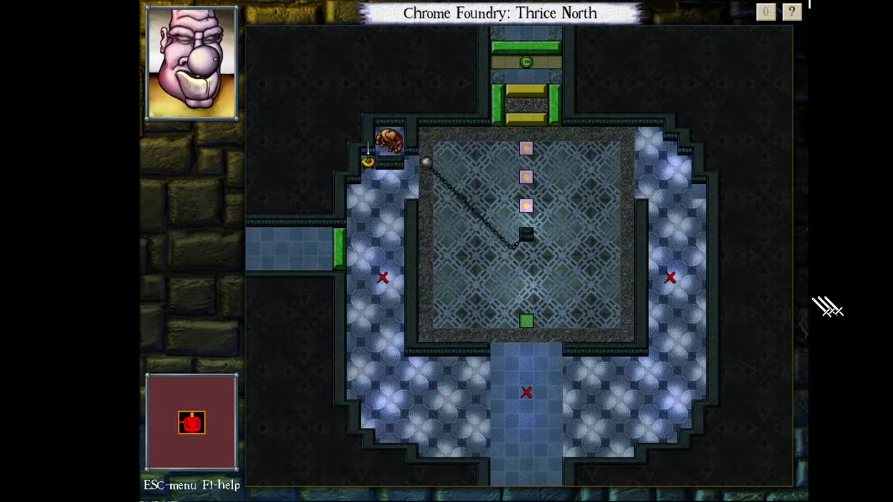
- Strike the rock giant from below its alcove to split it into golems, and retreat south to the inner wall's southwest corner
key("Page_Down")
key("Right")
key("Left")
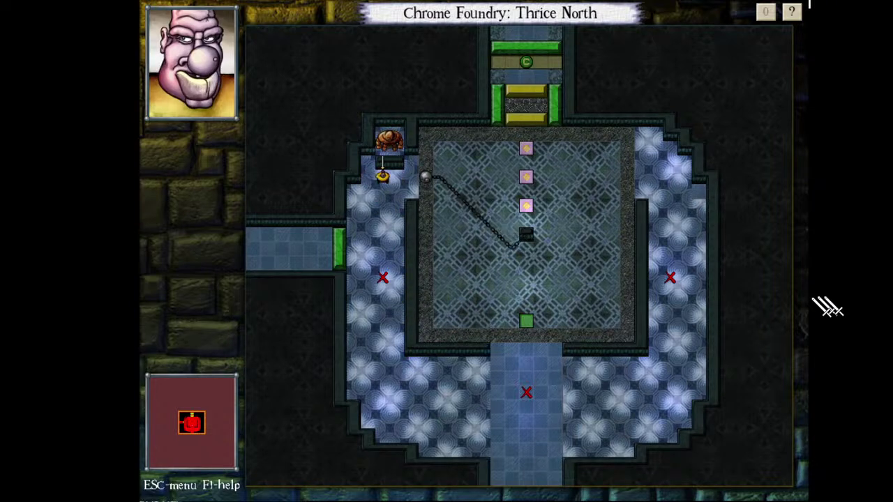
key("w")
key("Home")
key("Page_Down")
key("Down")
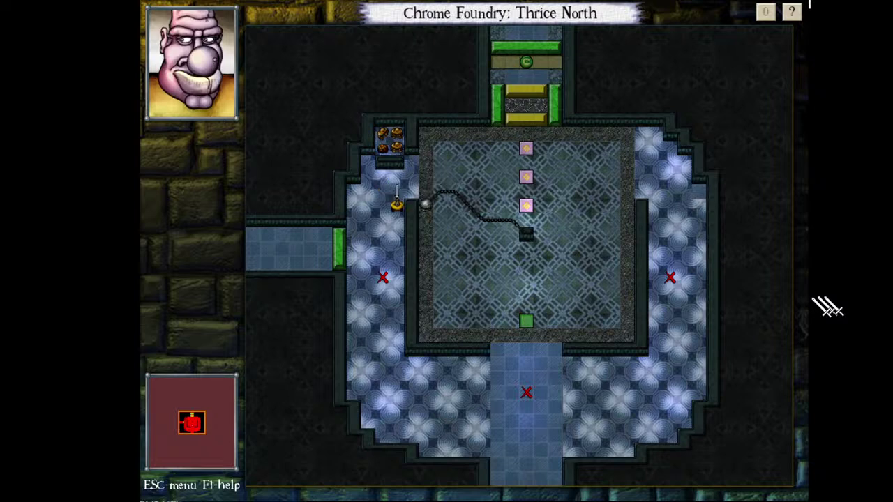
key("Down")
key("Page_Down")
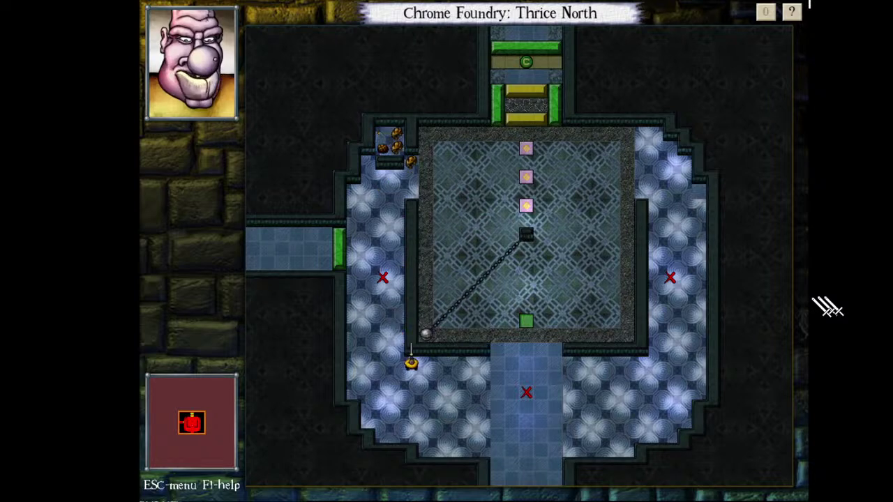
- Try to lure the golems down the west passage by stepping back and forth at the southwest corner
key("Right")
key("Left")
key("Left")
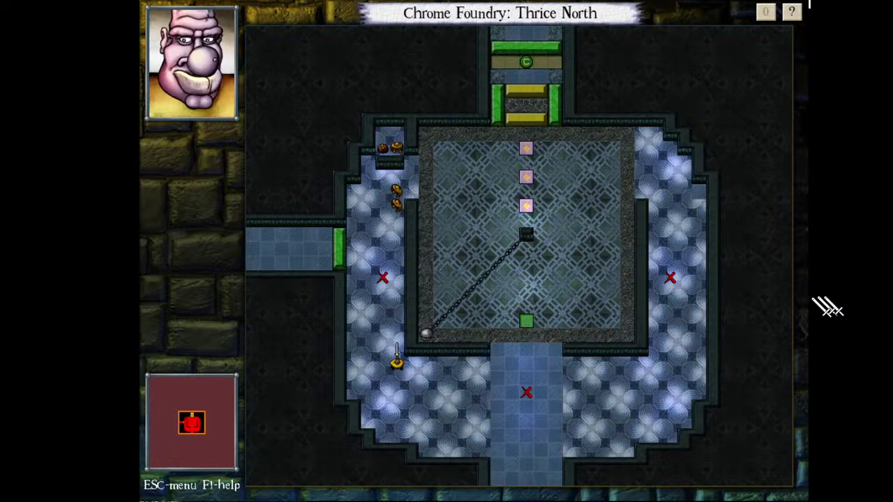
key("Right")
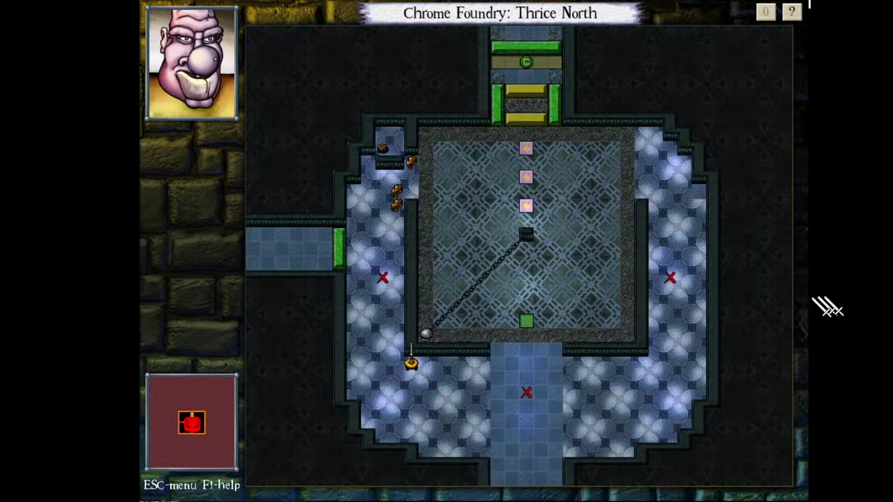
key("Left")
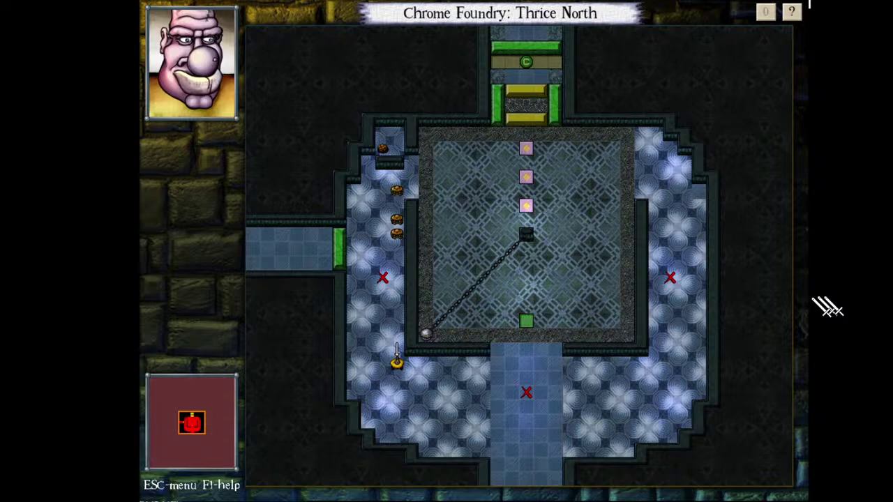
- Try leading the gentryii east along the south wall, and undo back to the west passage
key("Right")
key("Right")
key("Right")
key("Right")
key("Right")
key("Right")
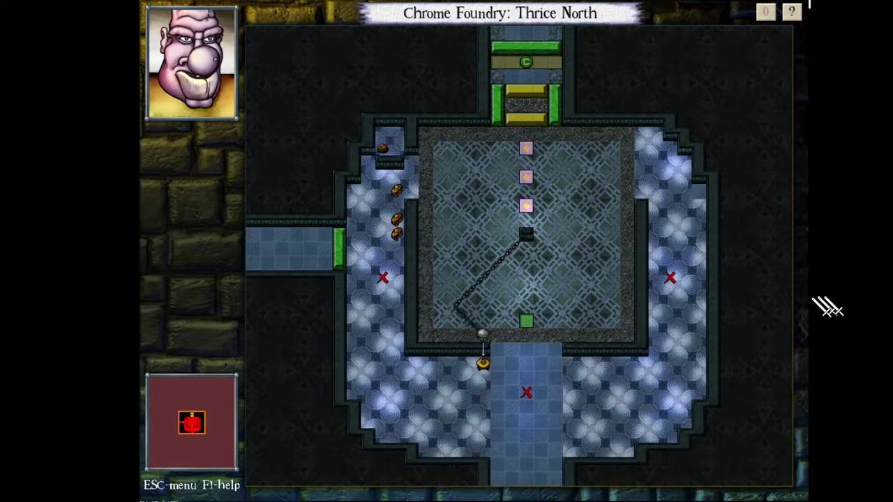
key("Left")
key("Left")
key("Left")
key("Up")
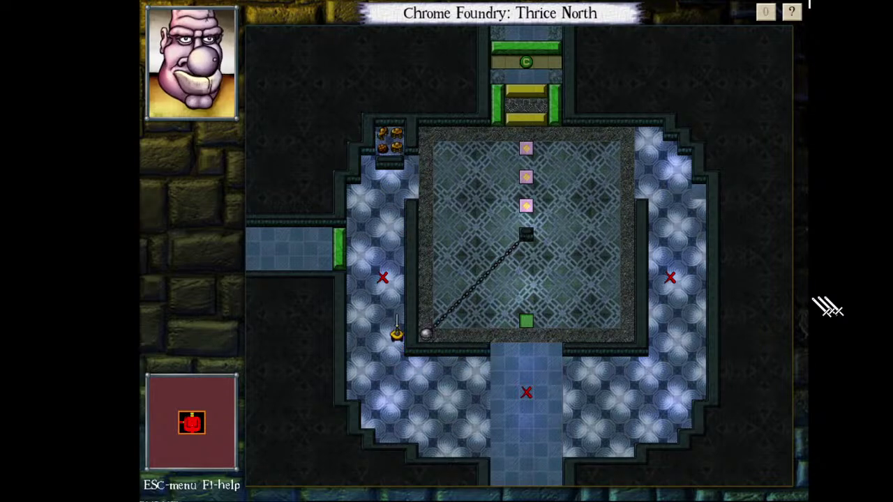
- Round the southwest corner and walk east to the far side of the south corridor, drawing the golems across the central floor
key("Down")
key("KP_Next")
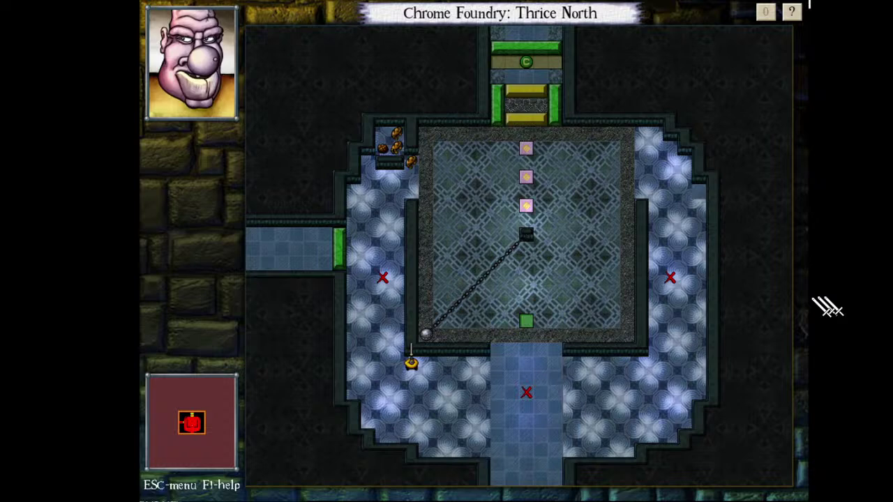
key("Right")
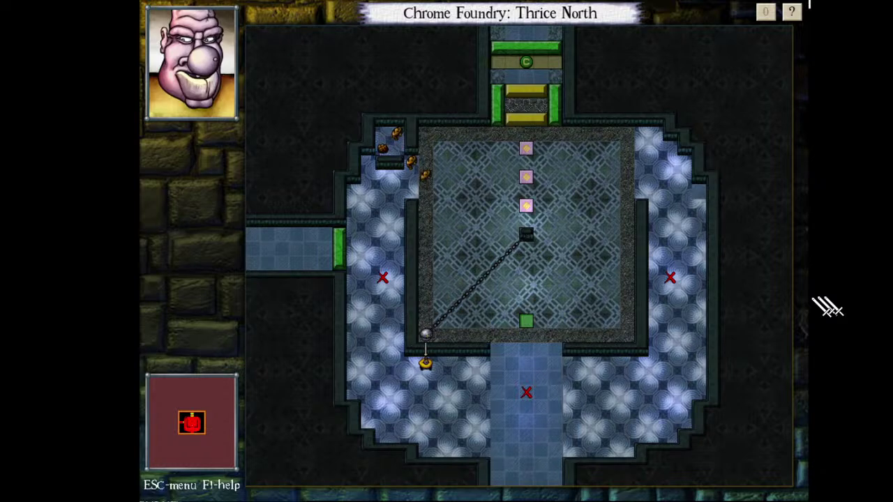
key("Right")
key("Right")
key("Right")
key("Right")
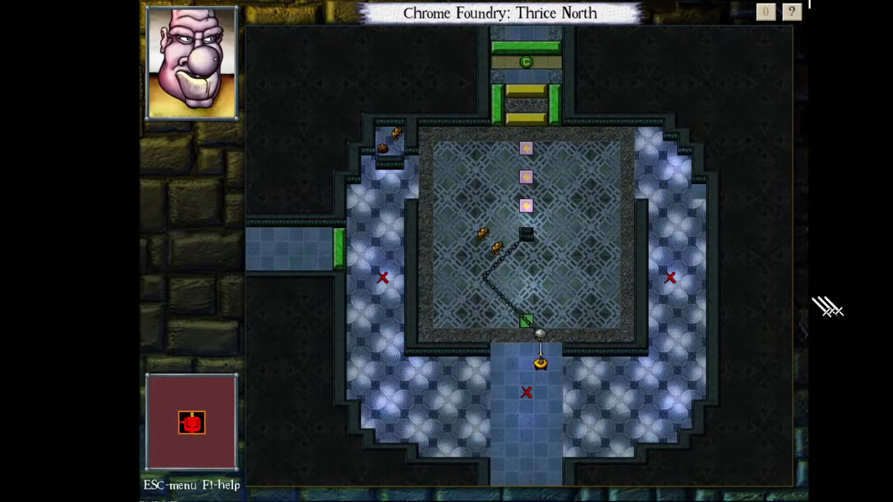
key("Right")
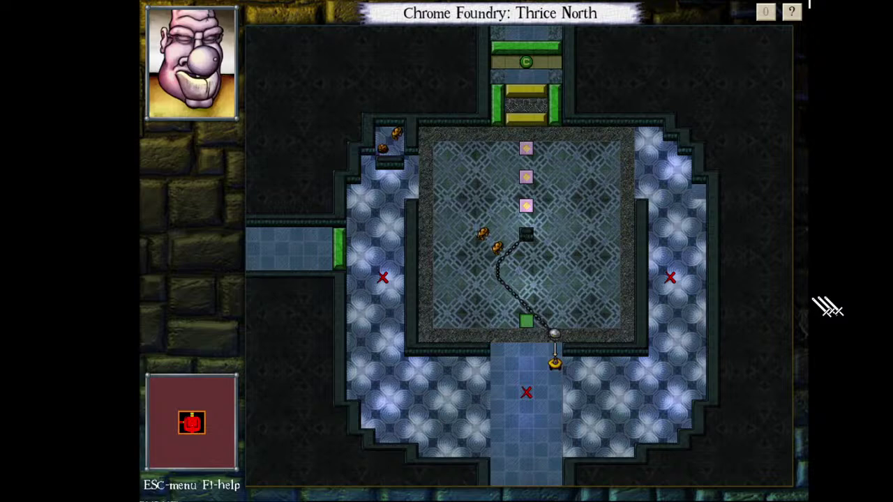
- Wait at the south corridor's north edge for the golems, and sidestep west to the middle below the green tile
key("Up")
key("KP_5")
key("KP_5")
key("KP_5")
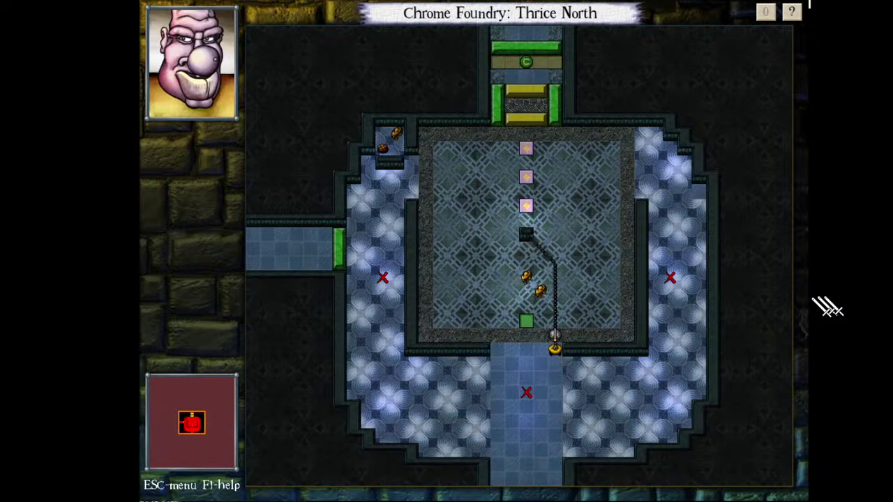
key("Left")
key("Right")
key("Left")
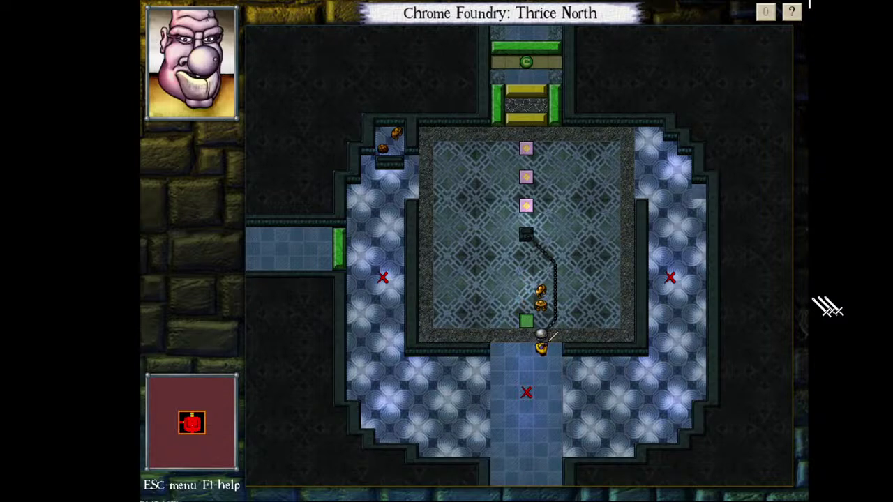
key("Left")
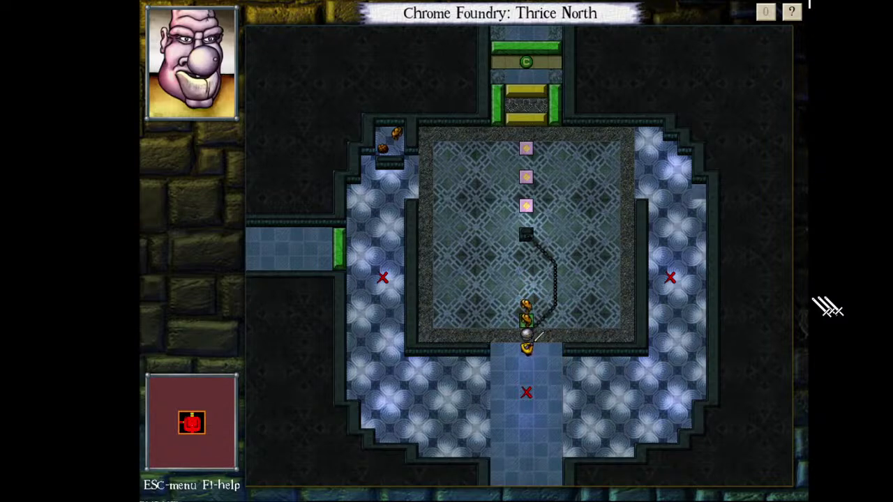
- Bring down a golem on the green tile while moving southwest out of the corridor, and point the sword north
key("Left")
key("Left")
key("End")
key("q")
key("q")
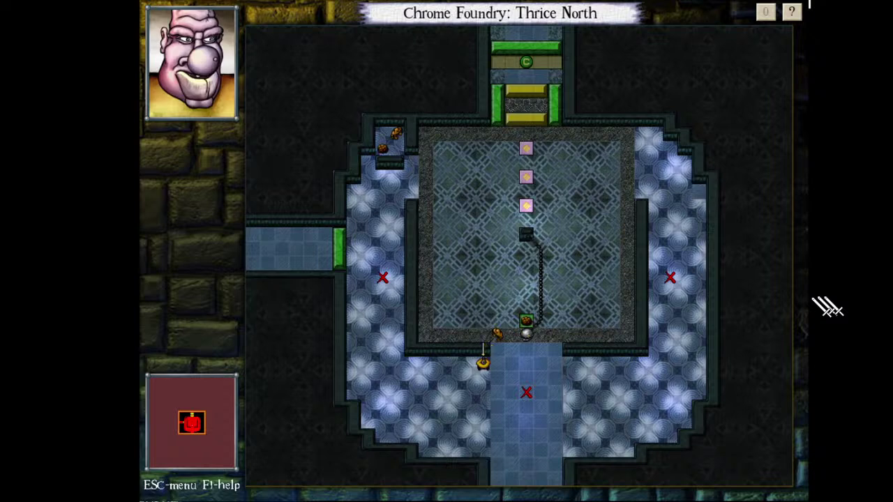
- Walk west along the south passage and step northwest around the inner wall's corner
key("Left")
key("Left")
key("Left")
key("Left")
key("Left")
key("KP_7")
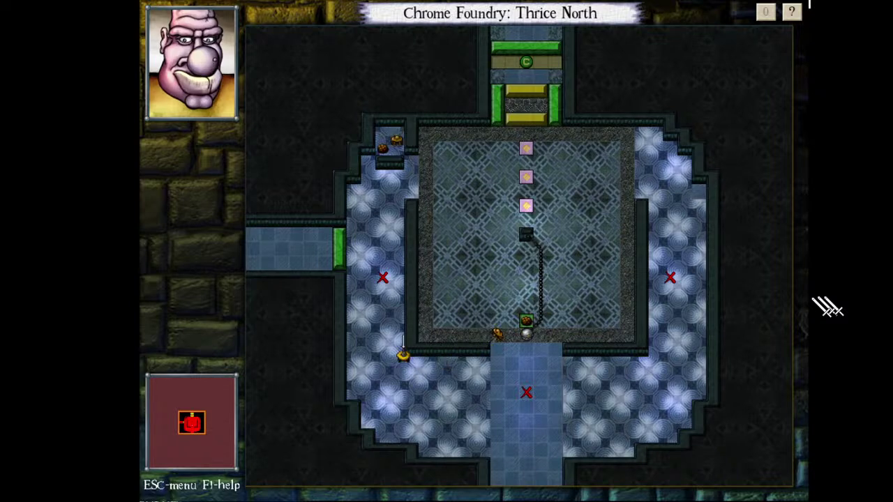
- Shuffle and wait in the lower west passage to draw the loose golem into the central floor's southwest corner
key("Up")
key("Up")
key("Up")
key("Down")
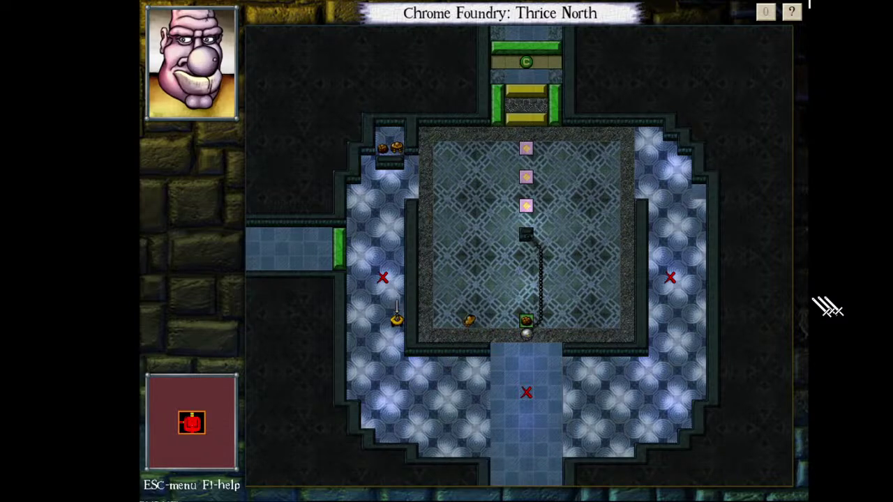
key("Up")
key("Down")
key("KP_5")
key("KP_5")
- Walk north up the west passage and step northeast into the opening beside the alcove
key("Up")
key("Up")
key("Up")
key("Up")
key("Up")
key("Up")
key("Up")
key("Up")
key("Up")
key("KP_9")
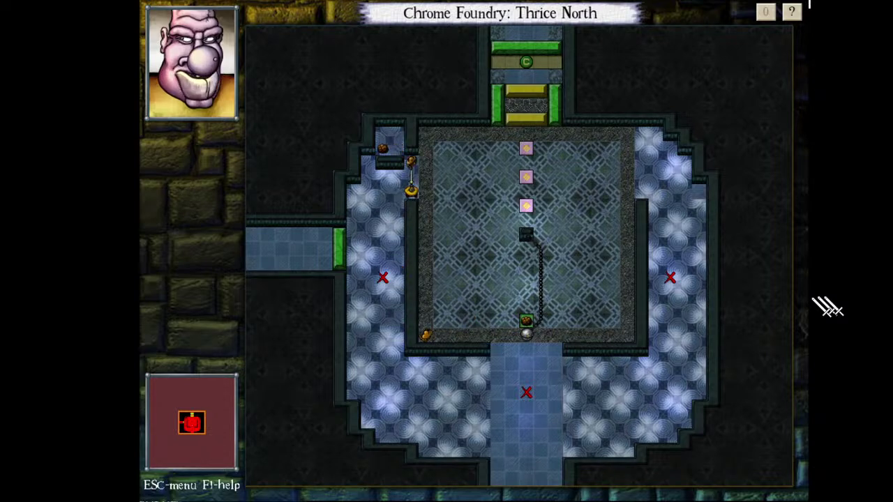
- Try crossing the central floor eastward to the spot between the two southern pressure plates with the golems in pursuit
key("Right")
key("Right")
key("Right")
key("Right")
key("Right")
key("Right")
key("Right")
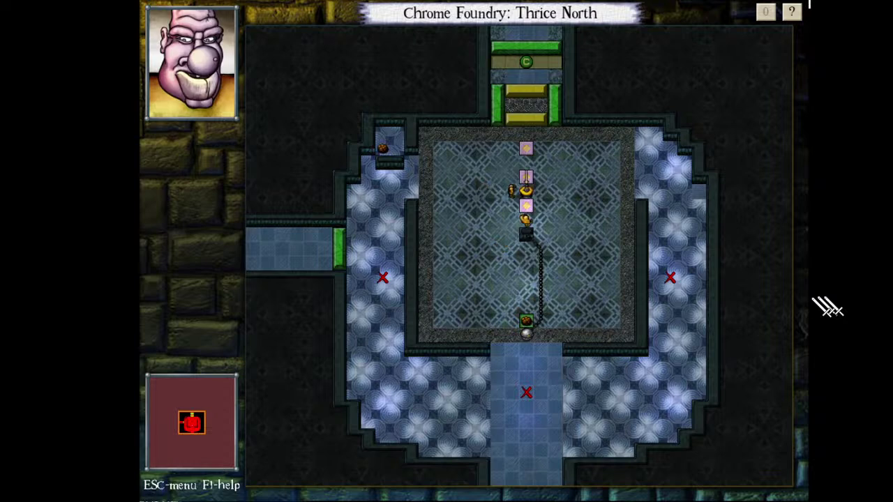
- Take back the crossing between the pressure plates and return to the upper west passage
key("Left")
key("Left")
key("Left")
key("Left")
key("Left")
key("Left")
key("Left")
key("Left")
key("KP_1")
key("Down")
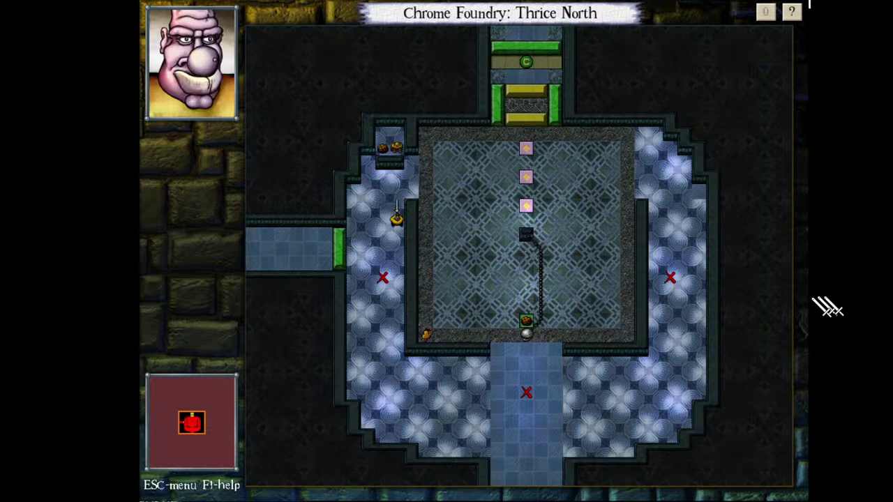
- Try approaching the alcove opening with the sword turned counterclockwise, undo the northeast move, and turn the sword back north
key("Up")
key("q")
key("q")
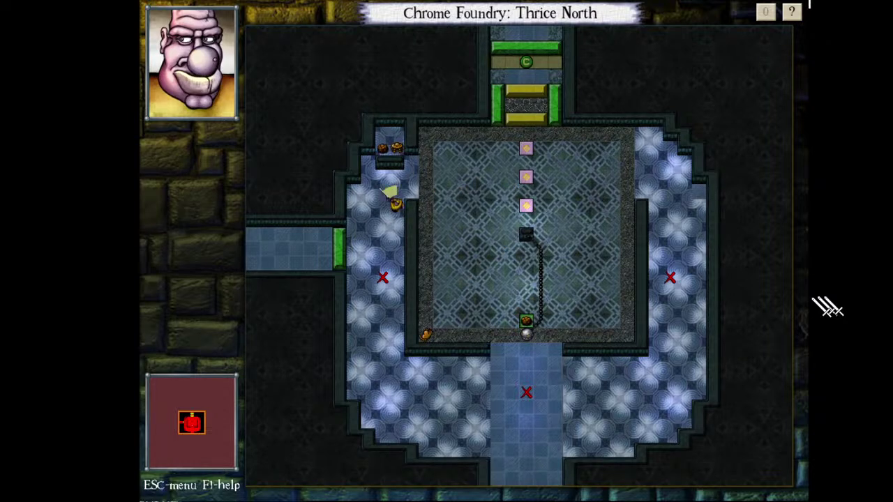
key("KP_9")
key("BackSpace")
key("w")
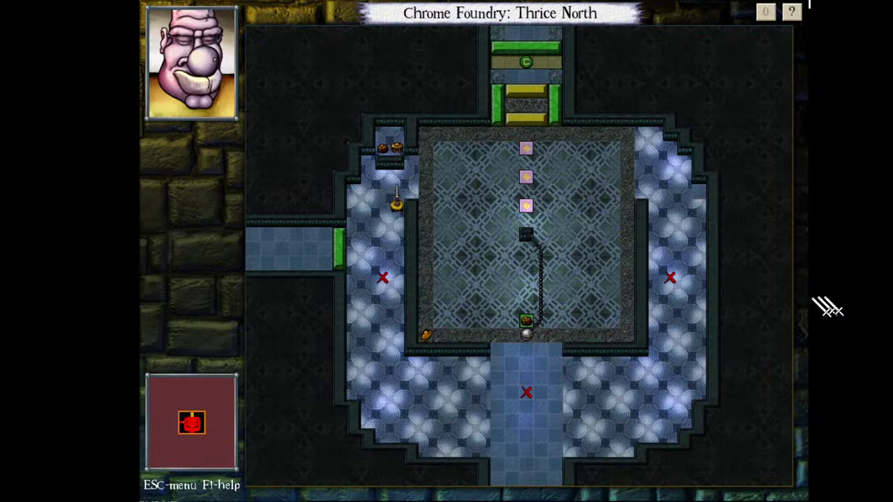
- Walk back south down the west passage toward the inner wall's southwest corner
key("Down")
key("Down")
key("Down")
key("Down")
key("Down")
key("Down")
key("Down")
key("Down")
key("Down")
key("Down")
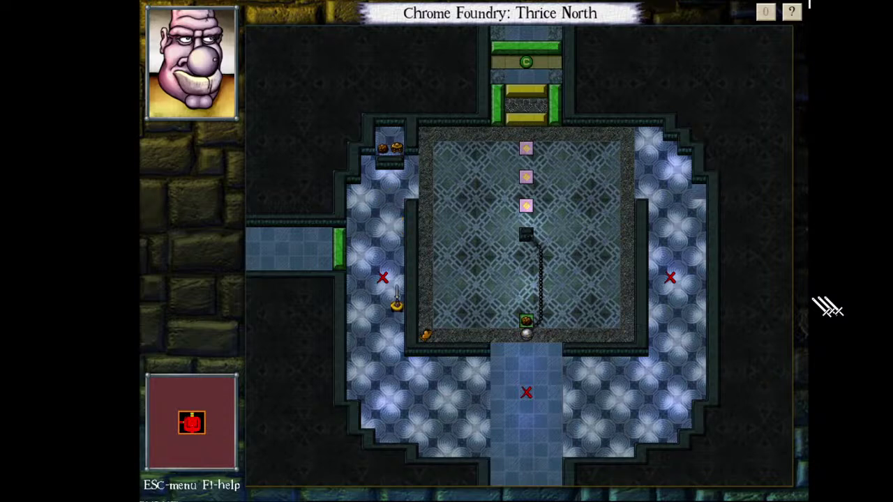
- Move east along the south passage and step northeast onto the central floor's edge, bringing the sword over the green tile
key("Right")
key("Right")
key("Right")
key("Right")
key("Right")
key("Right")
key("KP_9")
key("KP_9")
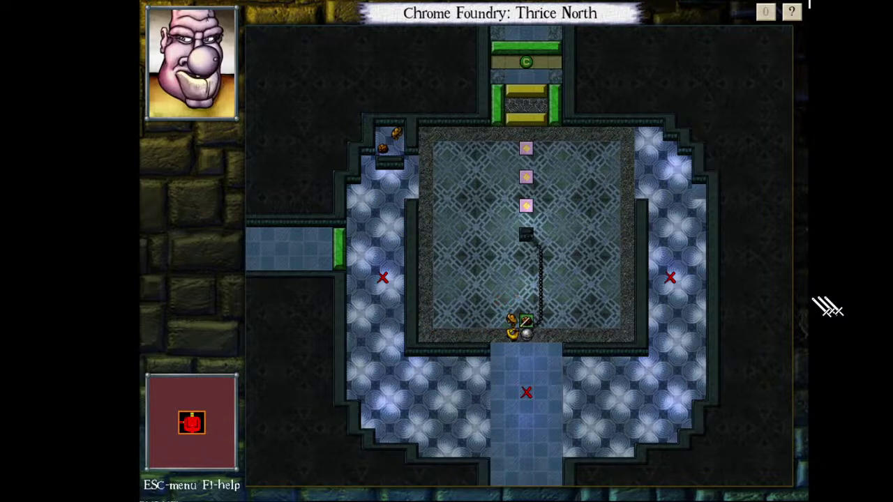
- Take back the last two moves and, with the sword facing north, lead the golem east along the south passage to the inner wall's southeast corner
key("BackSpace")
key("BackSpace")
key("q")
key("Right")
key("Right")
key("Right")
key("Right")
key("Right")
key("Right")
key("Right")
key("Right")
key("Right")
key("Right")
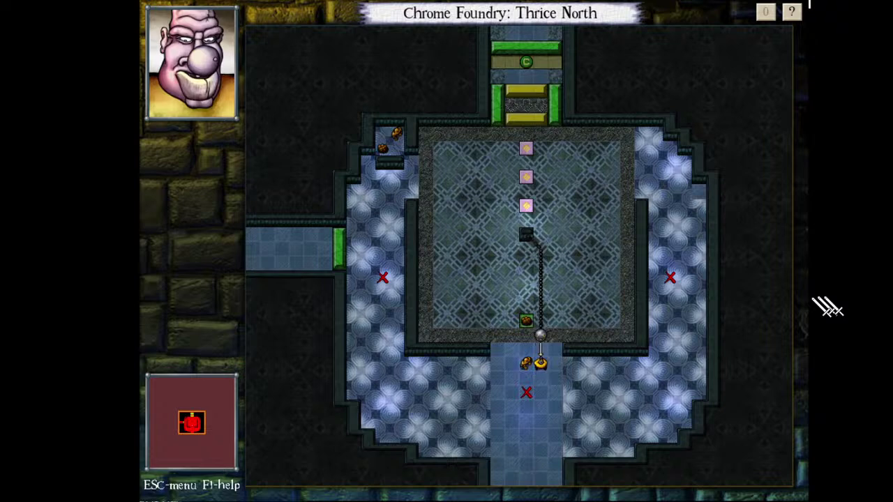
key("Right")
key("Right")
- Walk north up the east passage alongside the inner wall with the sword facing north
key("Up")
key("Up")
key("Up")
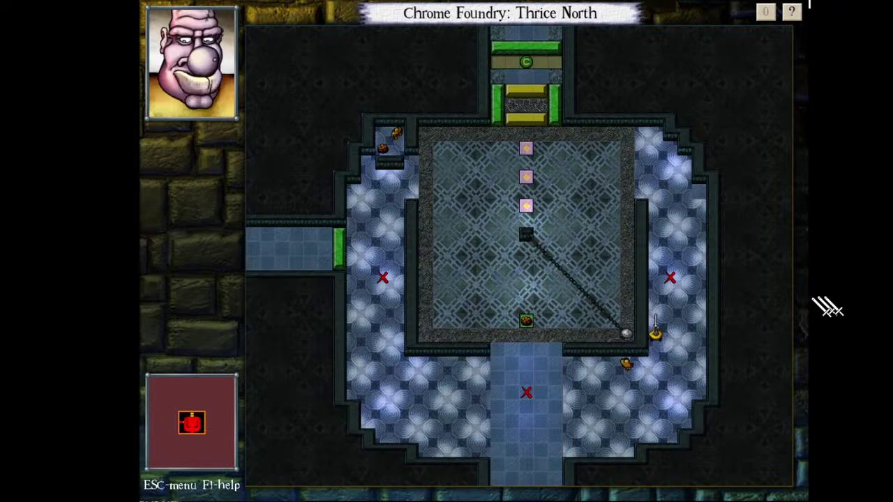
key("Up")
key("Up")
key("Up")
key("Up")
key("Up")
key("Up")
key("Up")
key("Up")
- Return south down the east passage to the inner wall's southeast corner
key("Down")
key("Down")
key("Down")
key("Down")
key("Down")
key("Down")
key("Down")
key("Down")
key("Down")
key("Down")
key("Down")
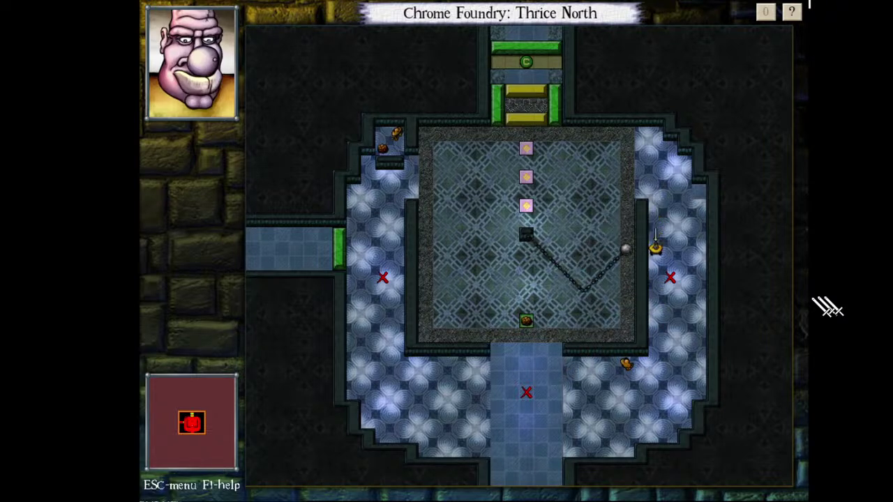
- Go west along the south passage to just past the central corridor, keeping the sword facing north
key("Left")
key("Left")
key("Left")
key("Left")
key("Left")
key("Left")
key("Left")
key("Left")
key("Left")
key("Left")
key("Left")
key("Left")
key("w")
key("q")
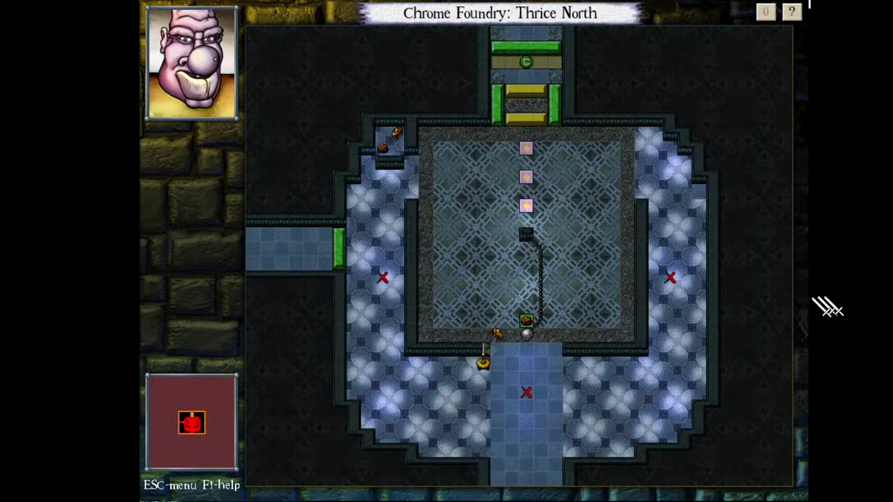
- Continue west around the inner wall's southwest corner and enter the west passage
key("Left")
key("Left")
key("Left")
key("Left")
key("Left")
key("Left")
key("Up")
key("Up")
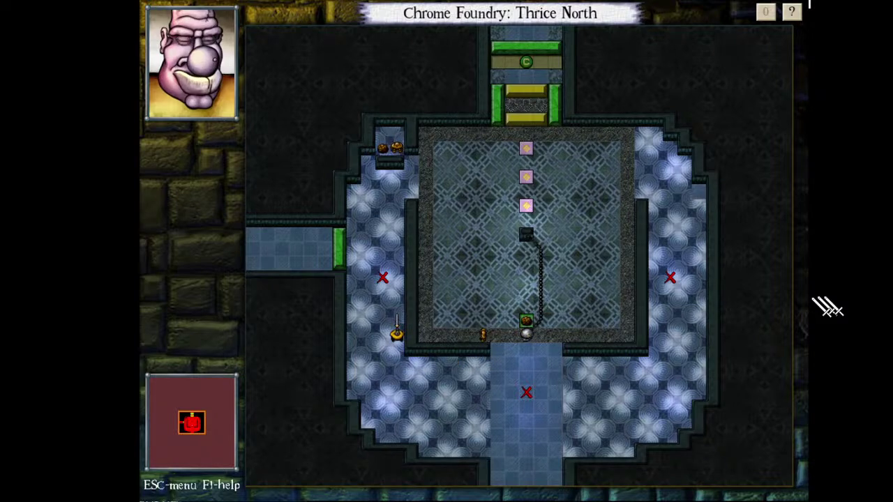
- Try walking north up the west passage along the inner wall to the opening below the golem alcove
key("Up")
key("Up")
key("Up")
key("Up")
key("Up")
key("Up")
key("Up")
key("Up")
key("Up")
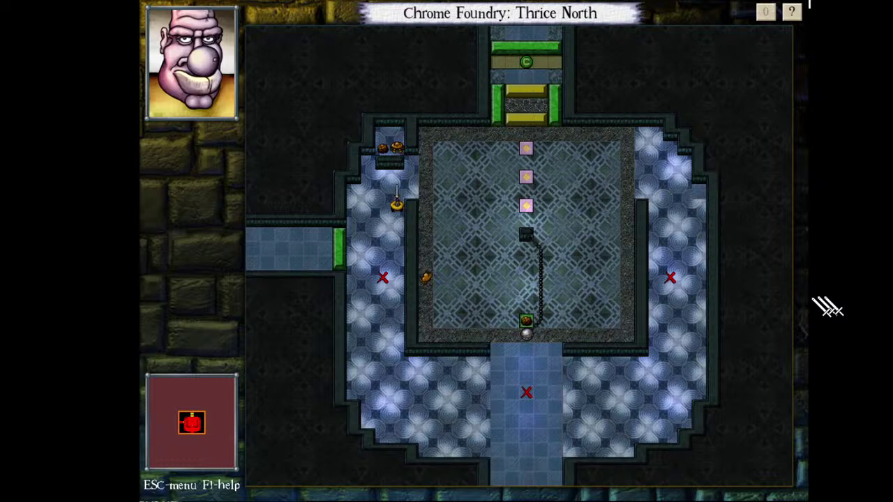
- Take back the northward walk, returning to the lower west passage beside the inner wall's southwest corner
key("Down")
key("Down")
key("Down")
key("Down")
key("Down")
key("Down")
key("Down")
key("Down")
key("Down")
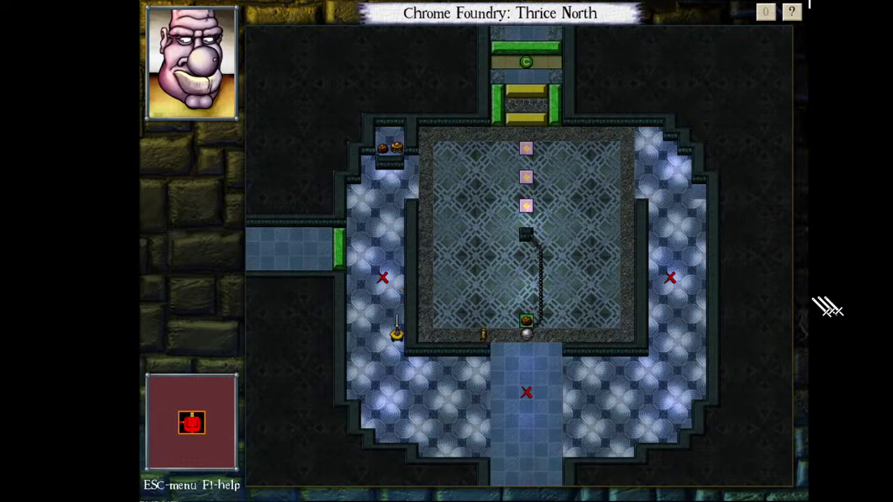
- Walk north up the west passage to the inner wall's opening and move east onto the central floor's west edge
key("Up")
key("Up")
key("Up")
key("Up")
key("Up")
key("Up")
key("Up")
key("Up")
key("Up")
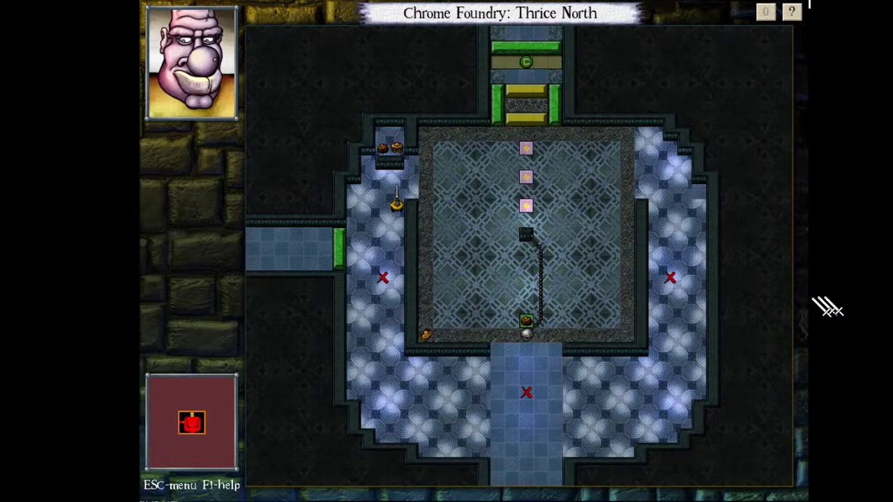
key("Right")
key("Right")
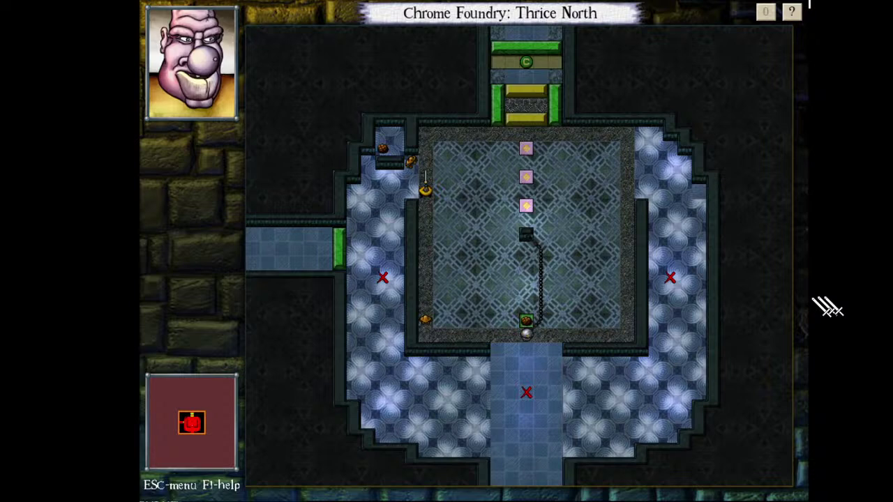
- Try crossing the central floor eastward with both golems following, stopping just west of the southernmost pink tile
key("KP_3")
key("KP_3")
key("KP_9")
key("Right")
key("Right")
key("Right")
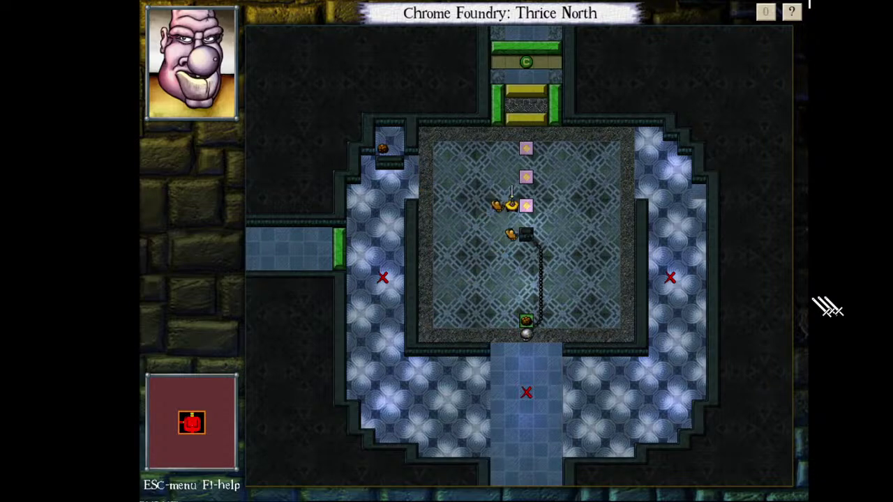
- Take back the crossing of the central floor and return to its west edge near the alcove
key("KP_1")
key("Left")
key("Left")
key("Left")
key("KP_7")
key("KP_7")
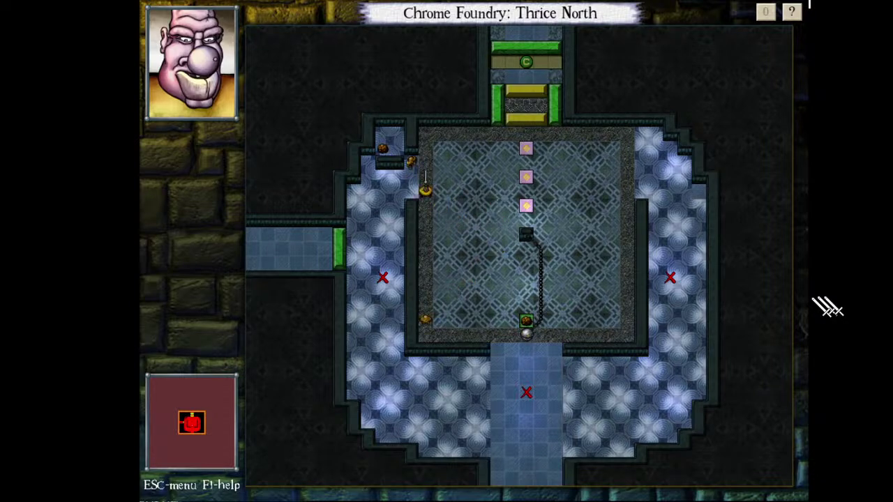
- Move west off the central floor and lead the alcove golem southwest across the west passage to the green door
key("Left")
key("KP_1")
key("KP_9")
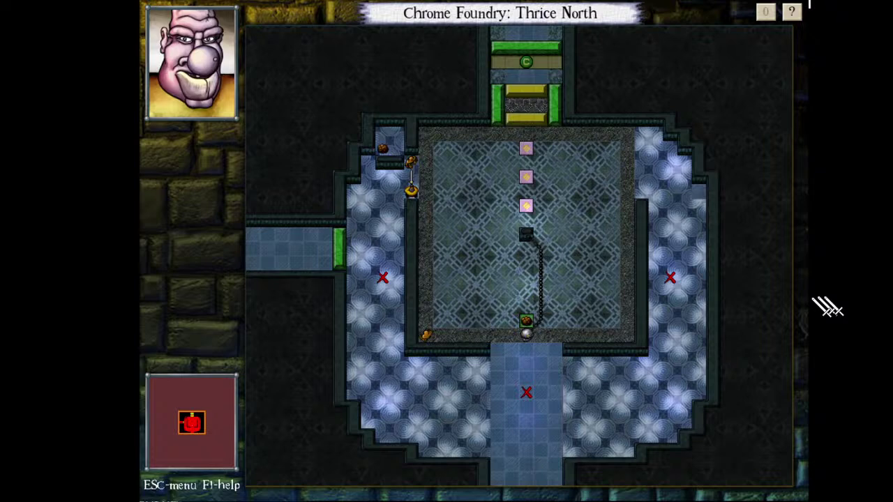
key("KP_1")
key("KP_1")
key("KP_1")
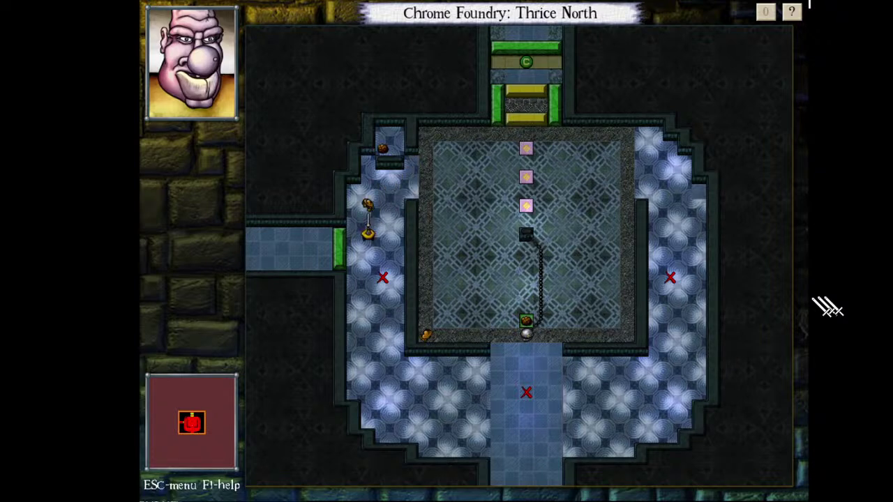
key("Right")
key("Left")
key("KP_1")
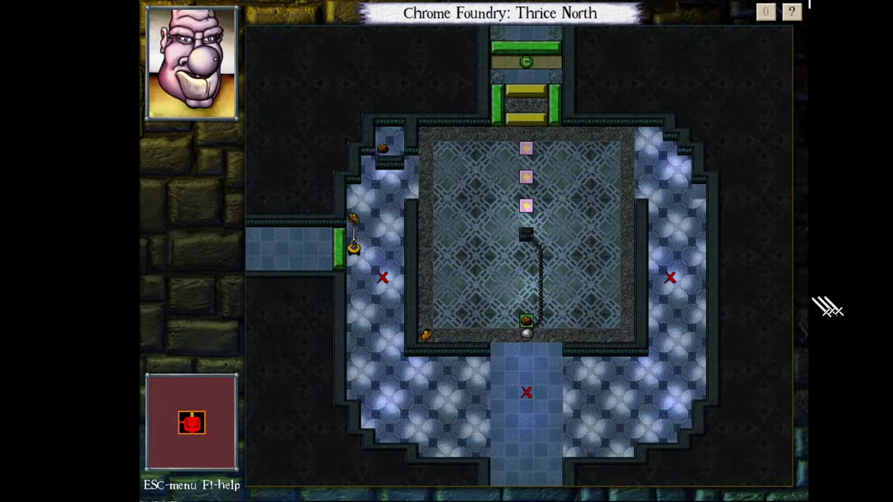
- Walk Beethro northeast toward the northwest alcove and back two tiles southwest, keeping the golem beyond the sword tip
key("Right")
key("KP_9")
key("KP_1")
key("Up")
key("KP_9")
key("KP_9")
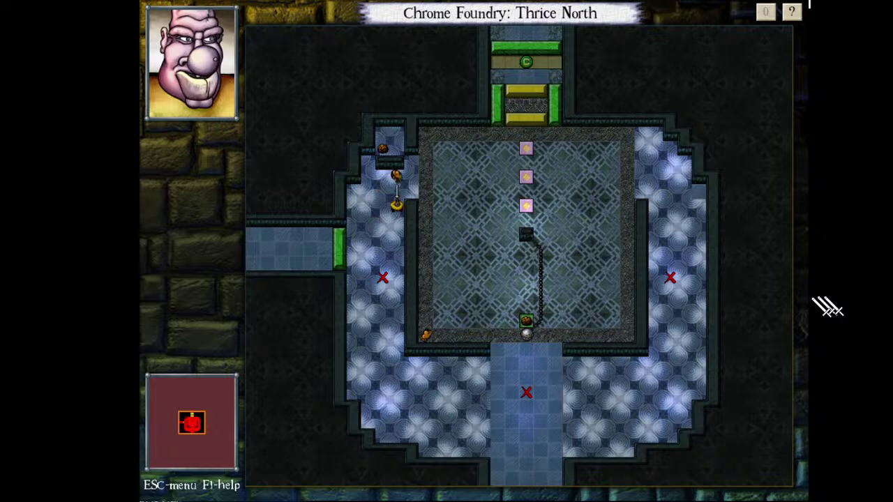
key("KP_1")
key("KP_1")
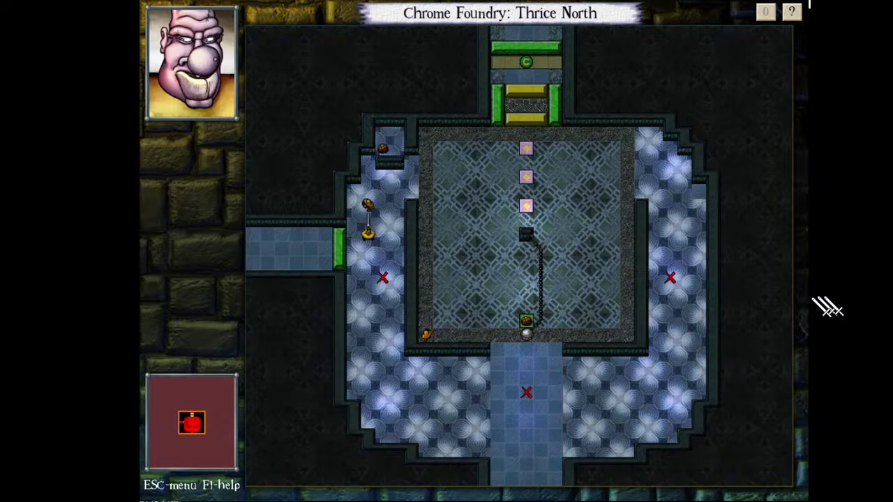
- Lure the golem into the northwest alcove and place Beethro just southeast of it
key("Right")
key("KP_9")
key("KP_1")
key("Up")
key("KP_9")
key("KP_9")
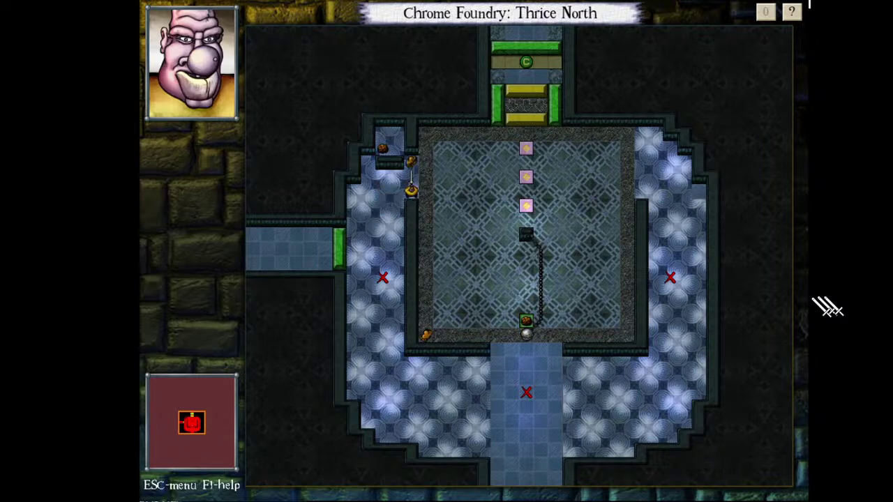
key("KP_1")
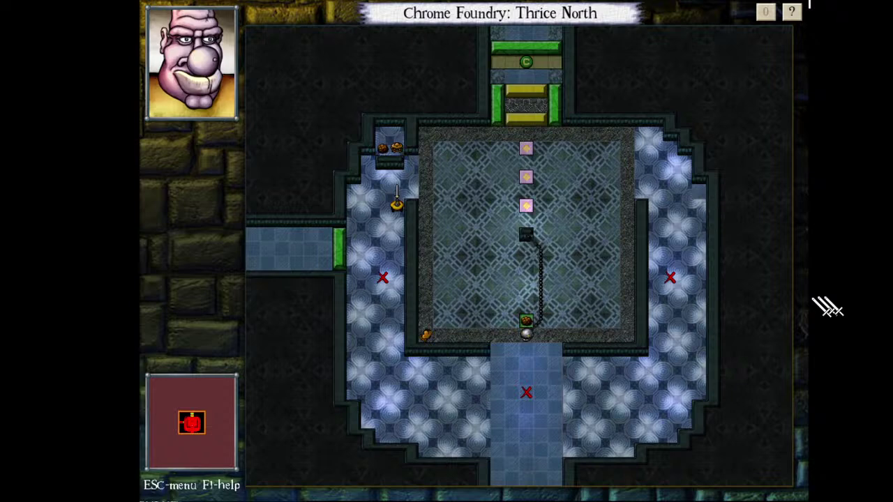
key("KP_9")
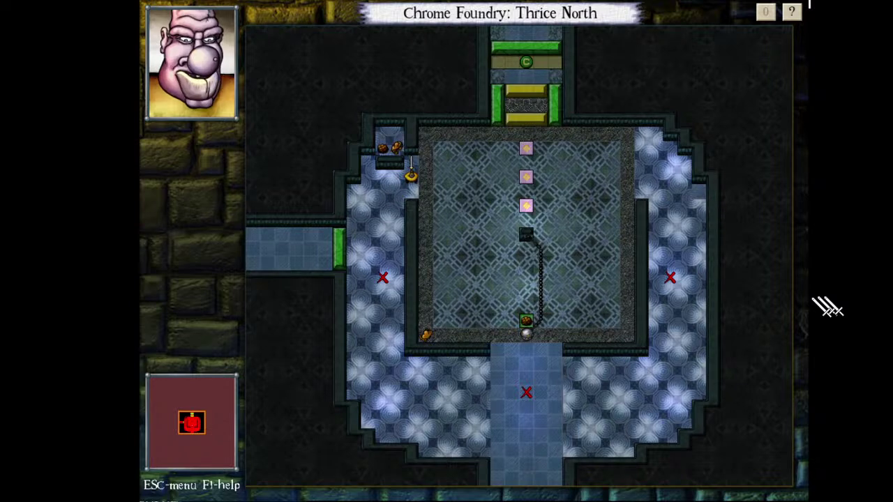
- Lead the golems east through the central room and kill one between the two northernmost pressure plates
key("KP_9")
key("KP_6")
key("KP_6")
key("KP_6")
key("KP_6")
key("KP_6")
key("KP_6")
key("KP_6")
key("KP_6")
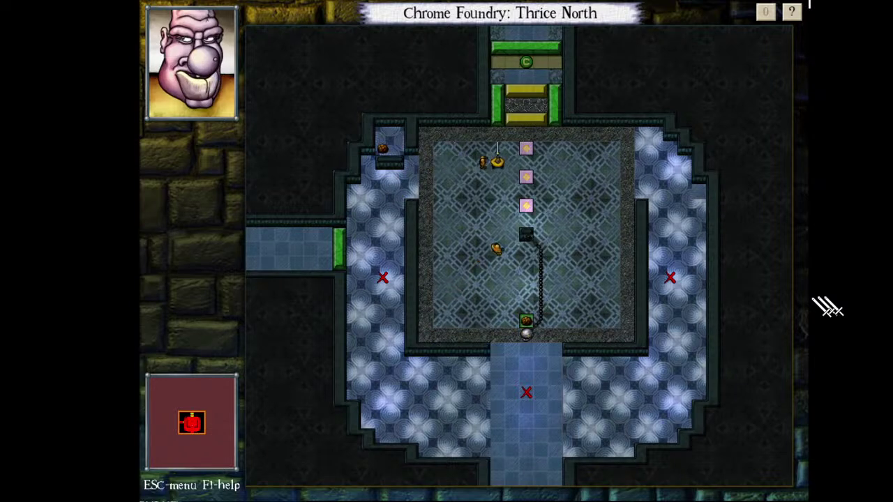
key("KP_1")
key("KP_7")
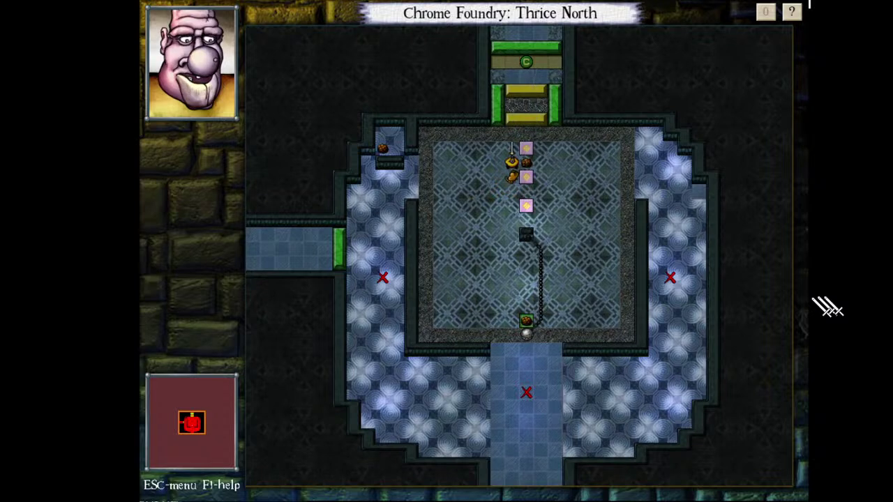
- Circle to the east side of the pressure plates and kill the remaining golem between the two southernmost plates
key("KP_9")
key("KP_3")
key("q")
key("KP_2")
key("q")
key("KP_2")
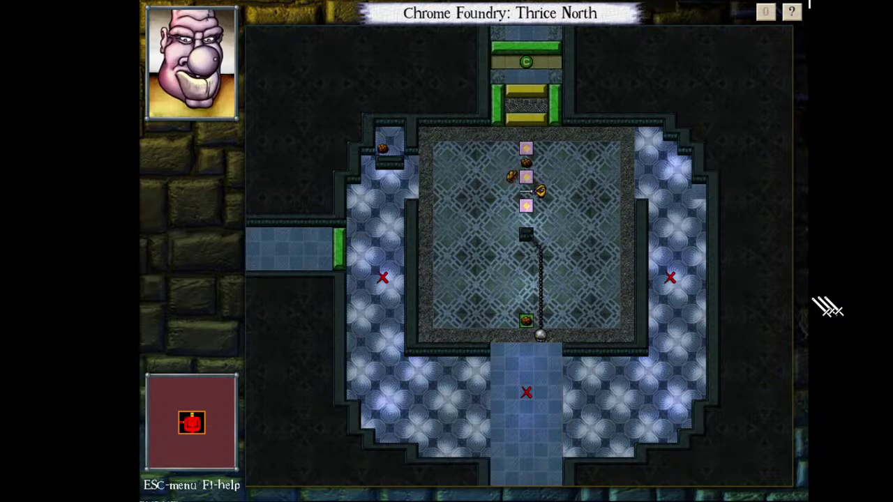
key("q")
key("w")
- Move Beethro to the room's north edge, just west of the pressure plate column, and turn him to face south
key("KP_9")
key("KP_8")
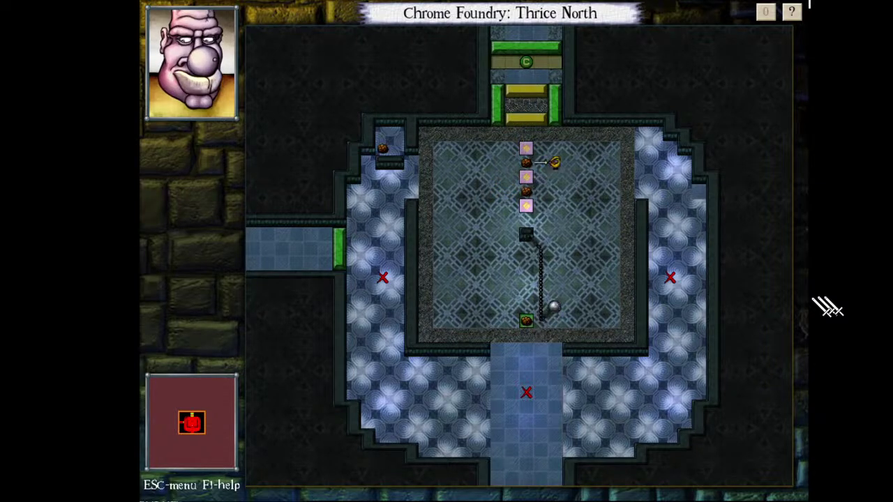
key("KP_7")
key("KP_7")
key("q")
key("q")
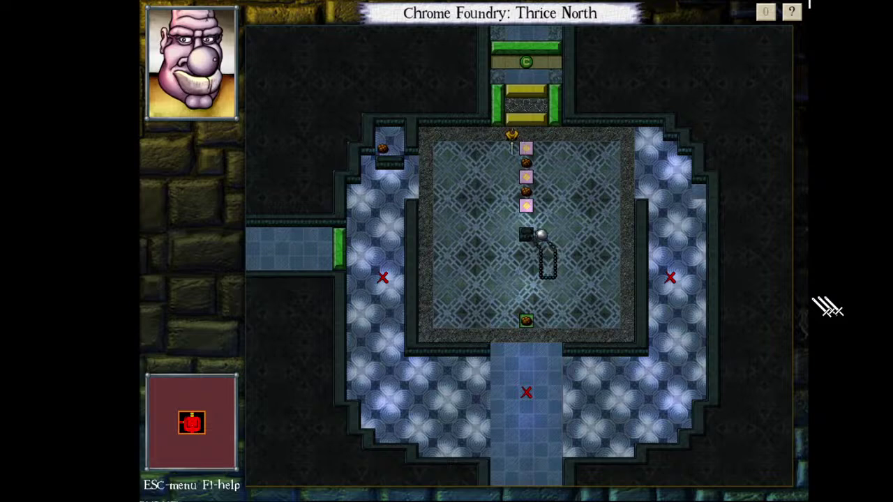
- Try to lure the chained ball up the west side of the plates and onto the northernmost pressure plate
key("KP_5")
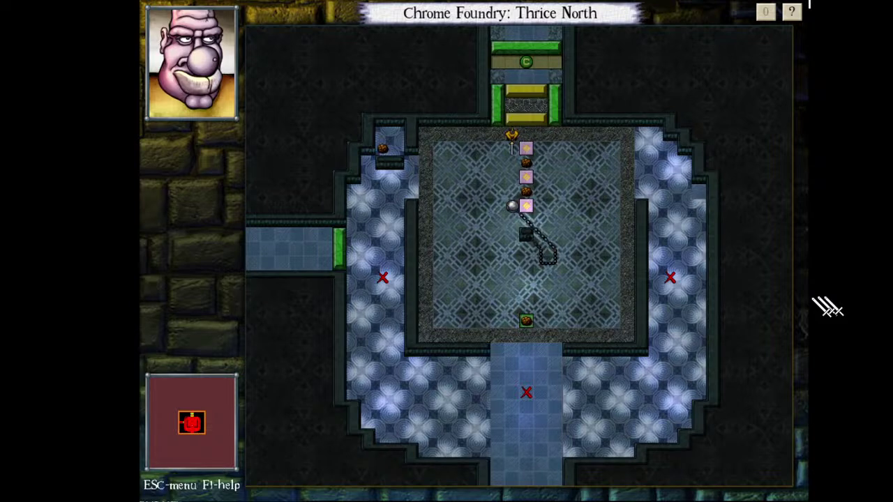
key("KP_5")
key("KP_5")
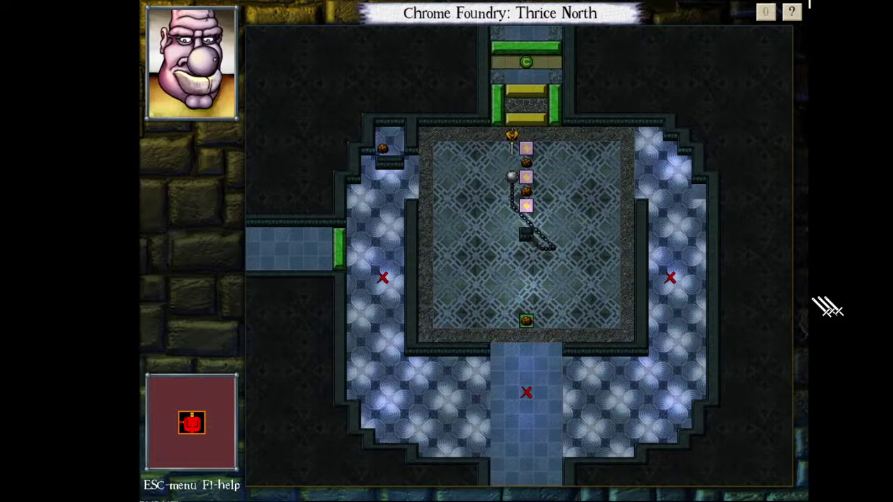
key("KP_5")
key("KP_6")
key("KP_6")
key("BackSpace")
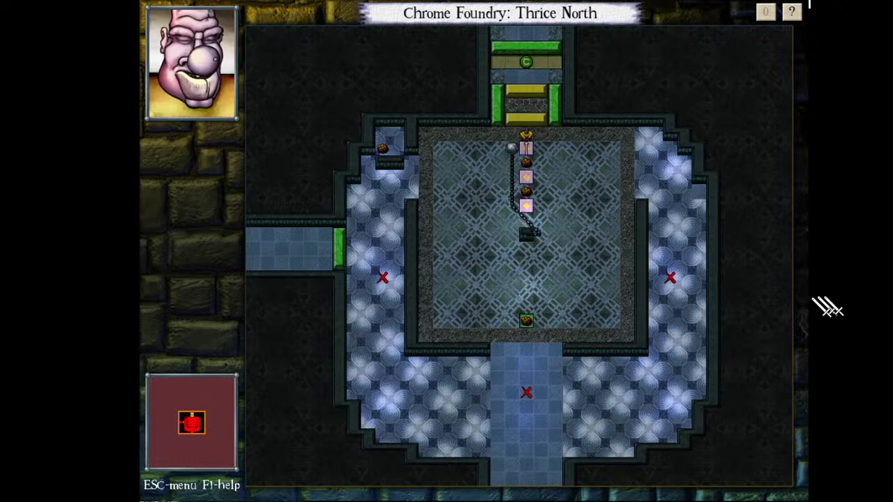
key("BackSpace")
key("BackSpace")
key("w")
key("KP_6")
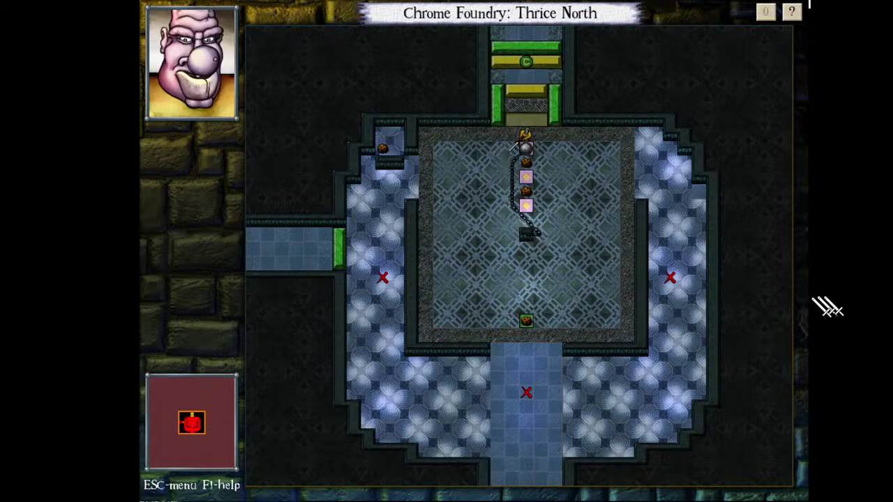
- Try to get Beethro through the north yellow-door gateway with the chained ball following, and undo the attempt
key("KP_8")
key("KP_8")
key("BackSpace")
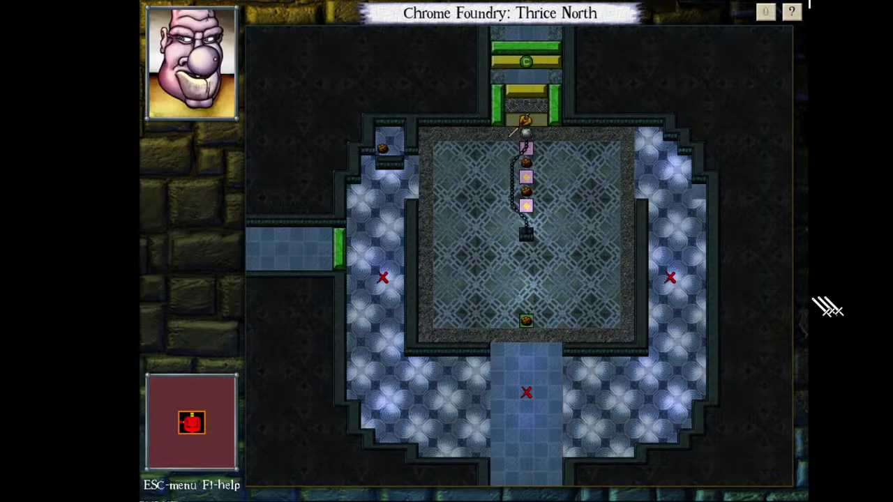
key("q")
key("KP_8")
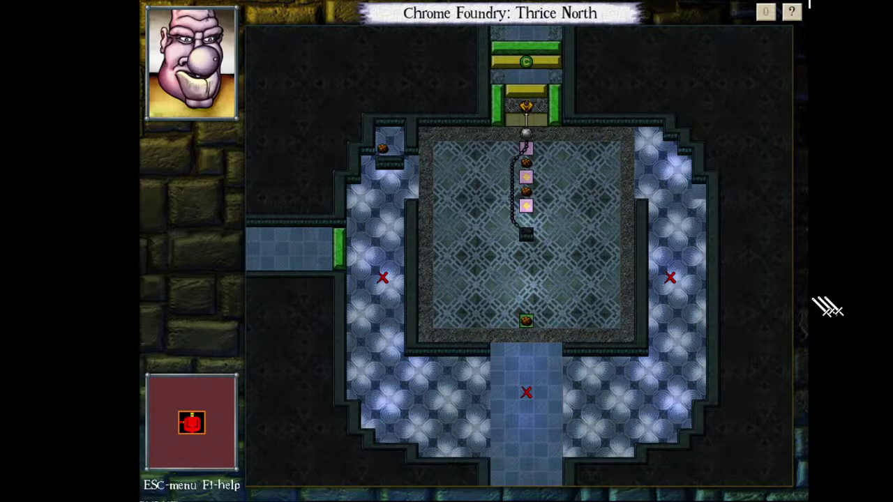
key("KP_6")
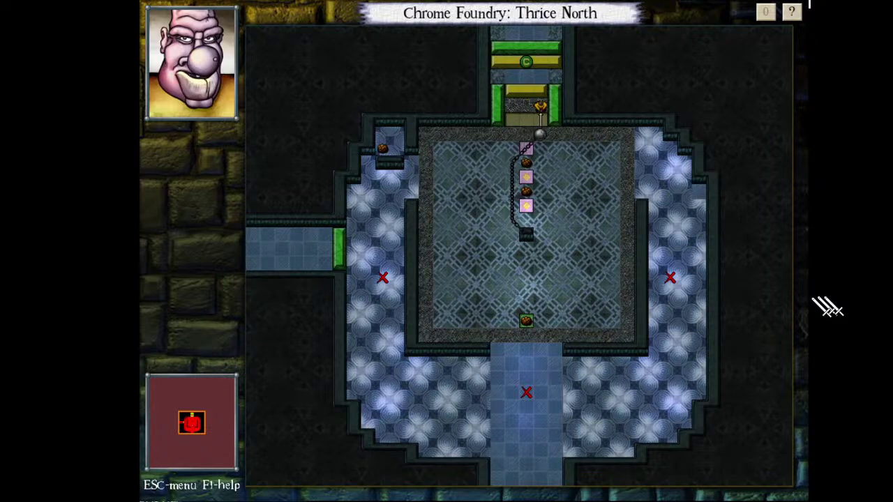
key("KP_1")
key("KP_1")
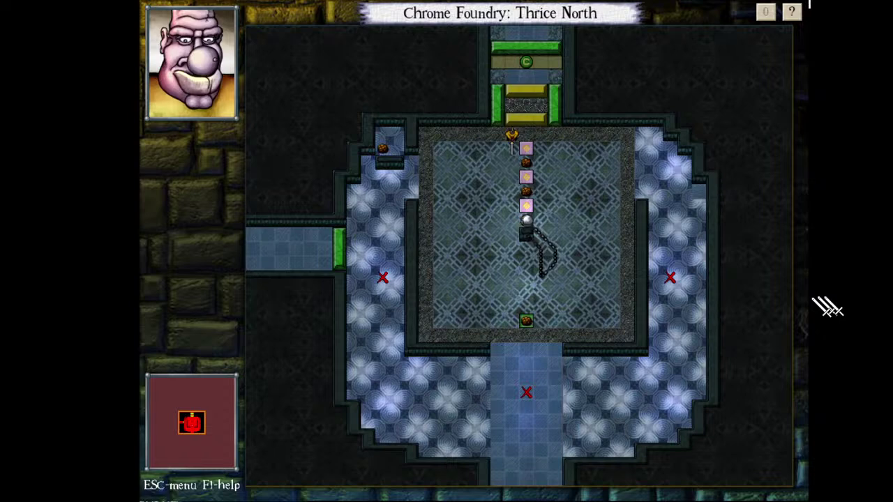
- Try guiding the chained ball up the east side of the pressure plates, and undo the moves
key("KP_6")
key("KP_6")
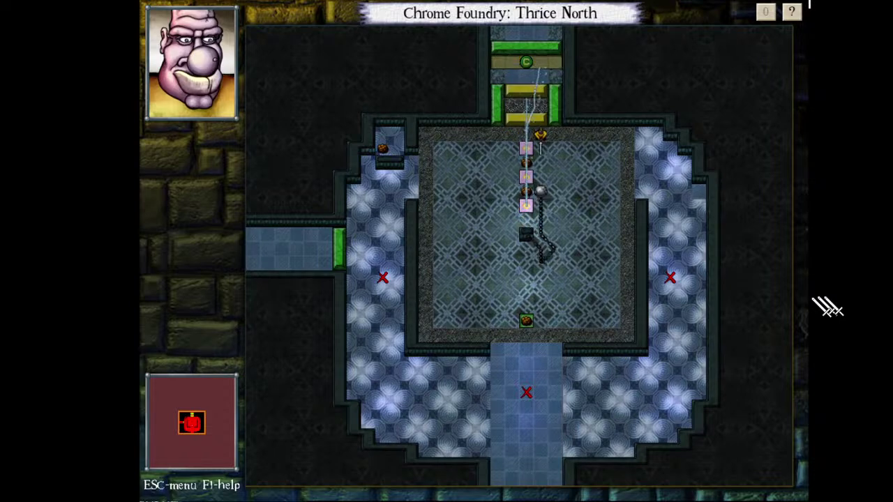
key("KP_4")
key("KP_4")
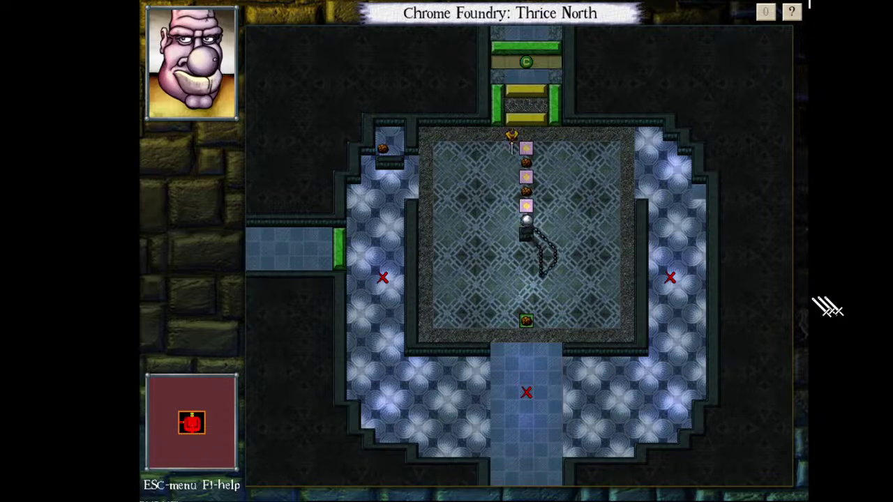
key("KP_5")
key("KP_6")
key("KP_6")
key("KP_4")
key("BackSpace")
key("BackSpace")
- Guide the chained ball across the middle plate and onto the northernmost pressure plate, with Beethro facing southwest at the gateway
key("KP_6")
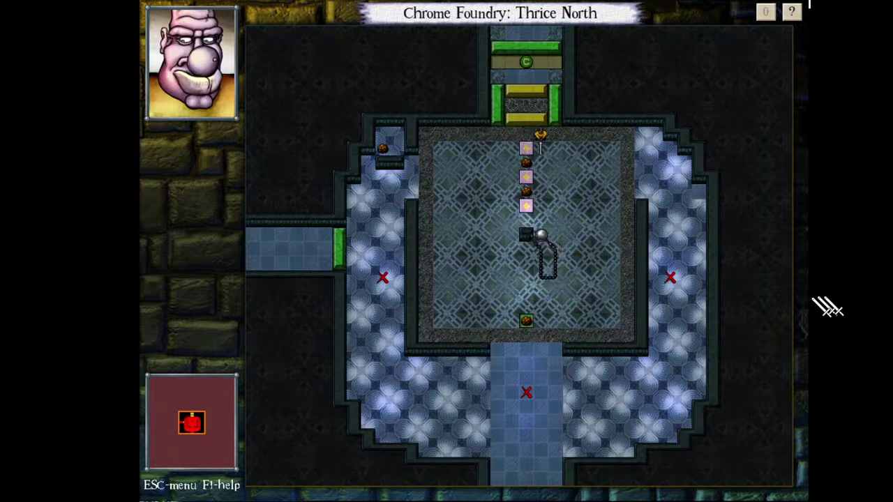
key("KP_5")
key("KP_4")
key("KP_4")
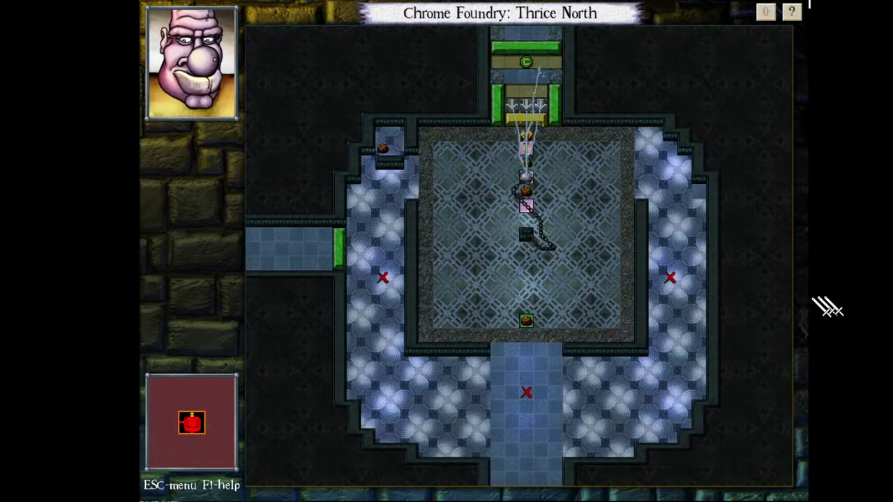
key("KP_5")
key("KP_6")
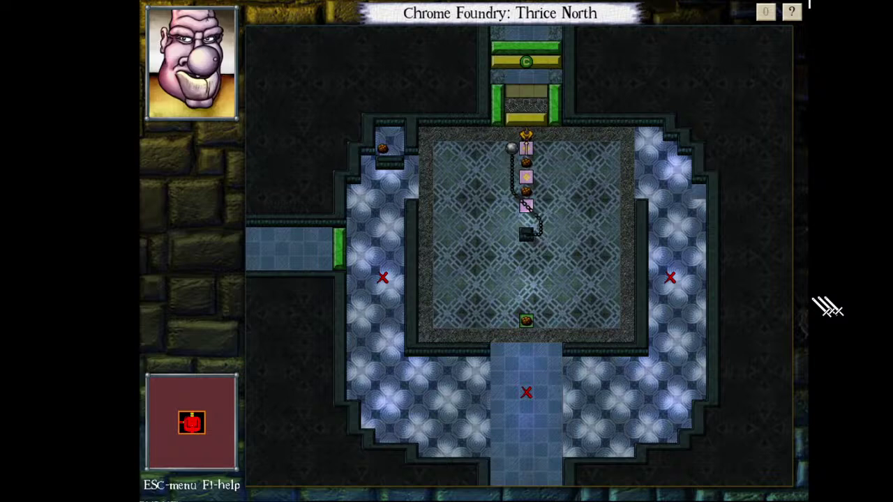
key("BackSpace")
key("BackSpace")
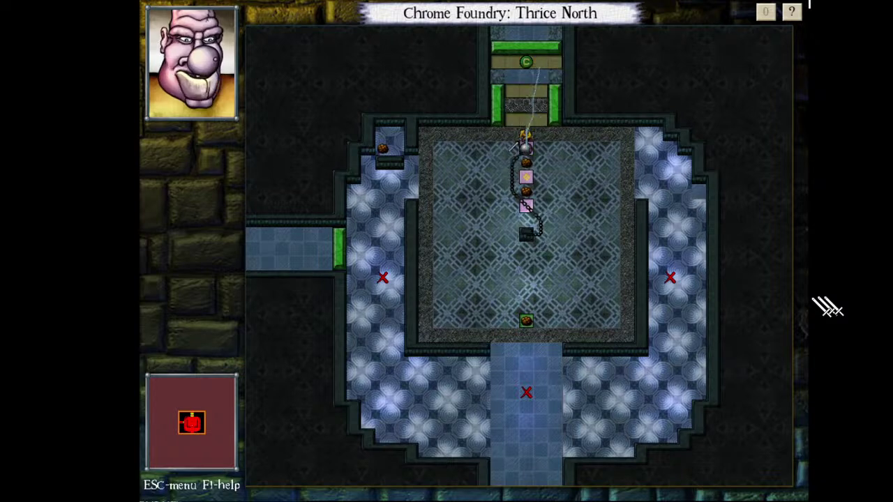
- Walk Beethro north through the yellow-door gateway to the tile below the conquer token
key("KP_9")
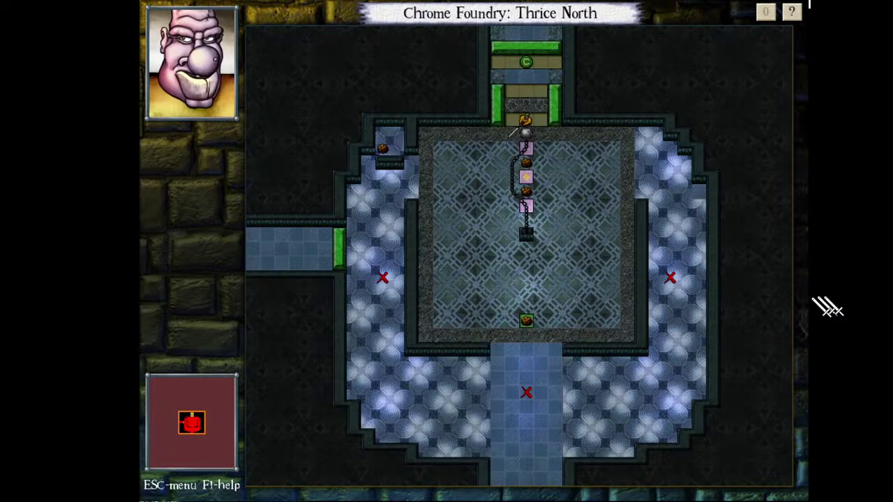
key("KP_9")
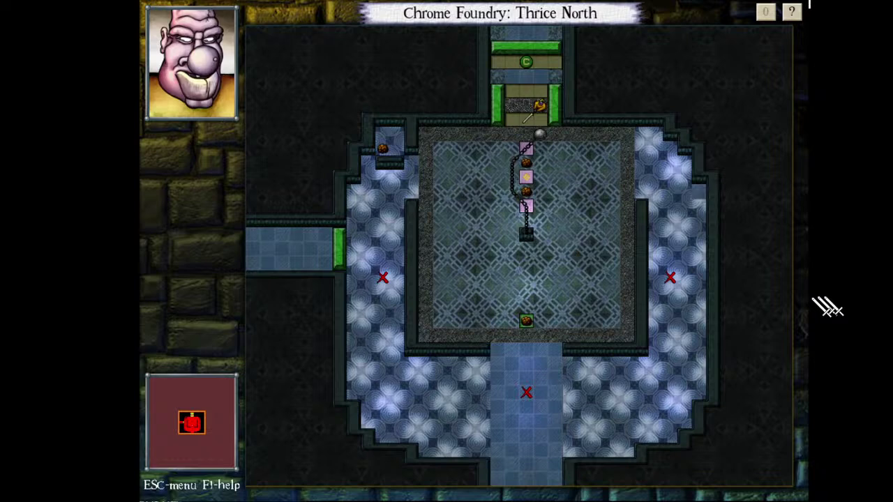
key("KP_7")
key("KP_8")
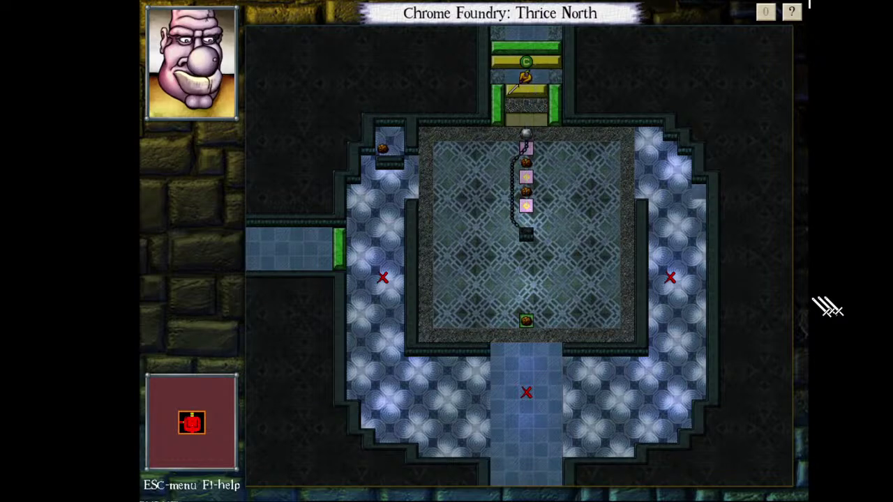
- Draw the chained ball off the plate, conquer the room with the token, and move Beethro onto the northern green door
key("KP_4")
key("q")
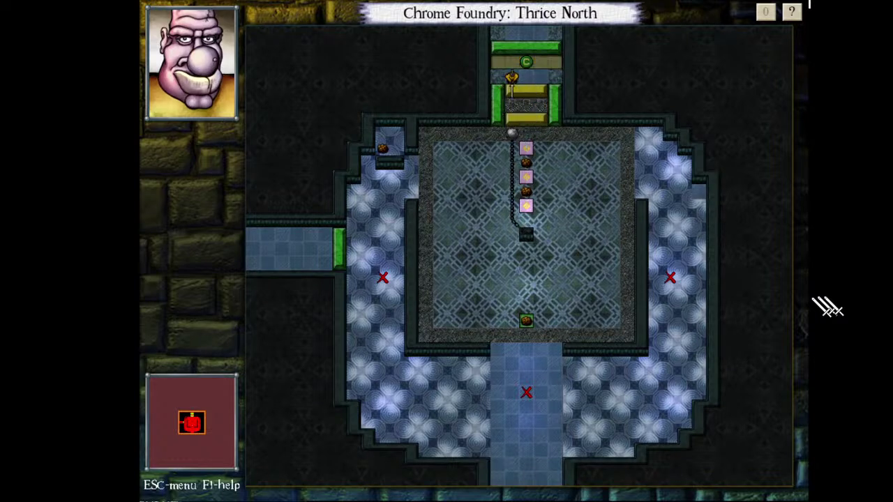
key("KP_6")
key("KP_8")
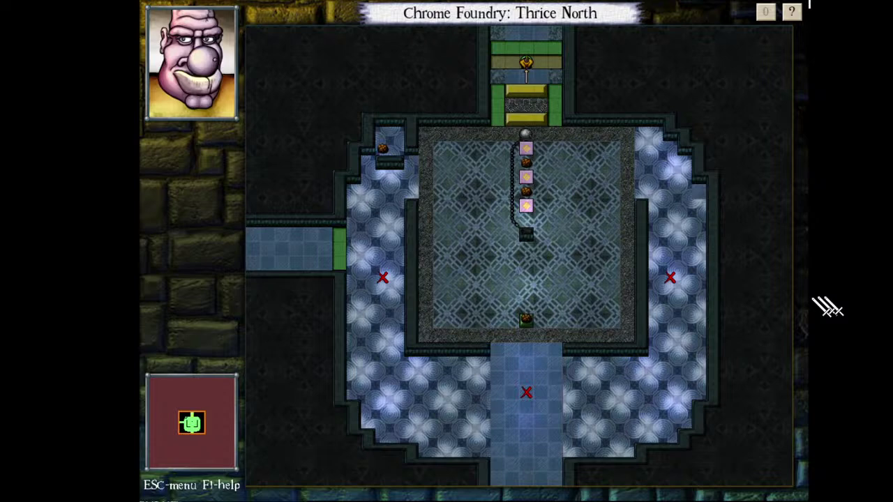
key("KP_8")
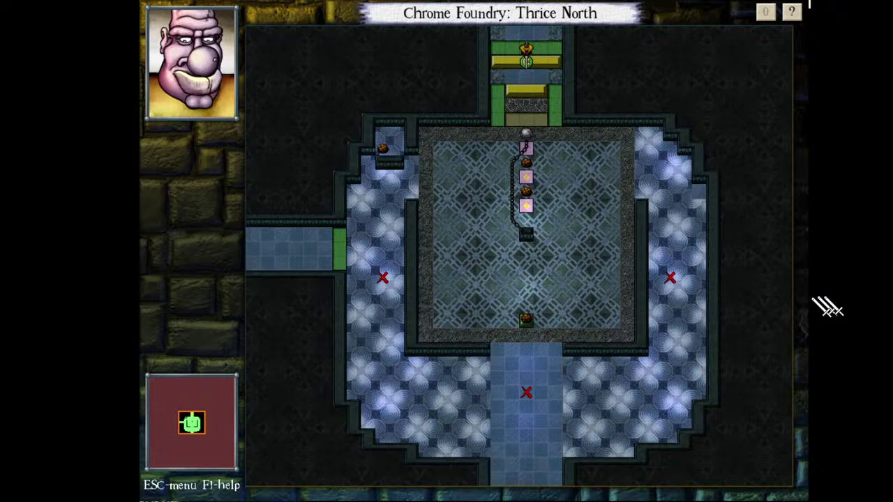
- End the playtest and open the Once North room of the Straightening Lessons level for editing
key("Escape")
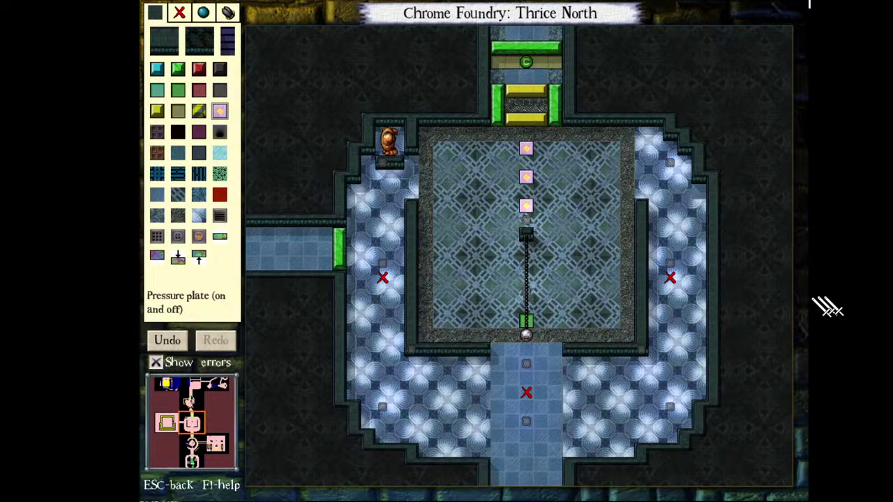
key("Escape")
left_click(497, 96)
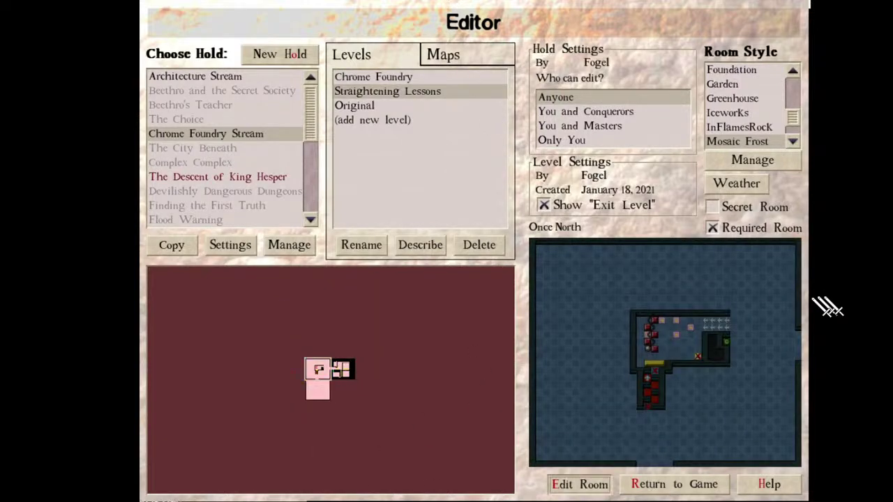
key("e")
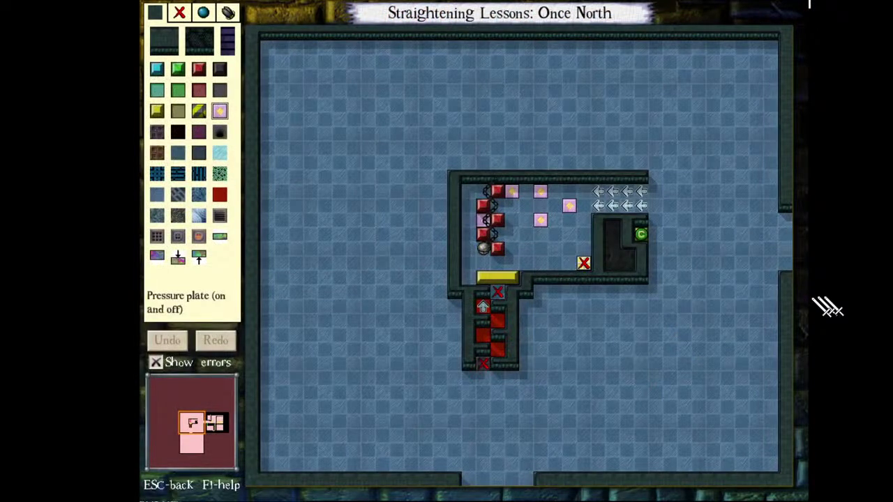
- Playtest Once North from the south entrance and walk Beethro to the tile below the narrow red-door corridor
left_click(527, 479)
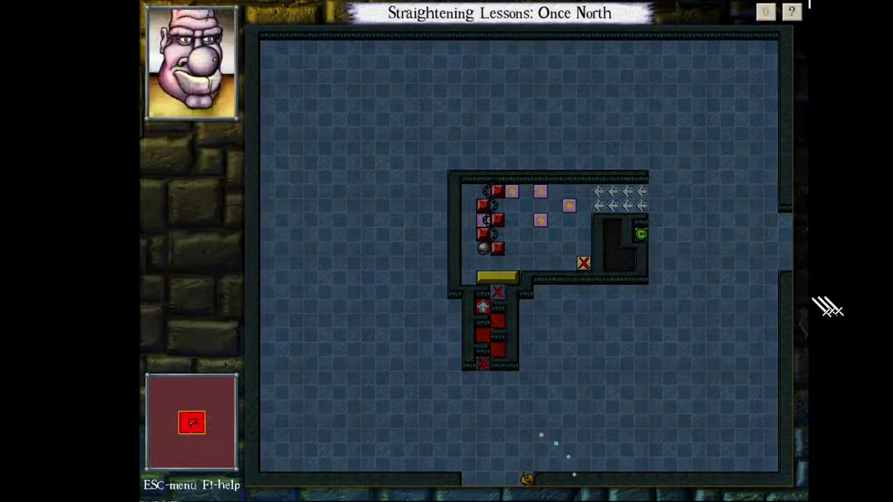
key("KP_7")
key("KP_7")
key("Up")
key("Up")
key("Up")
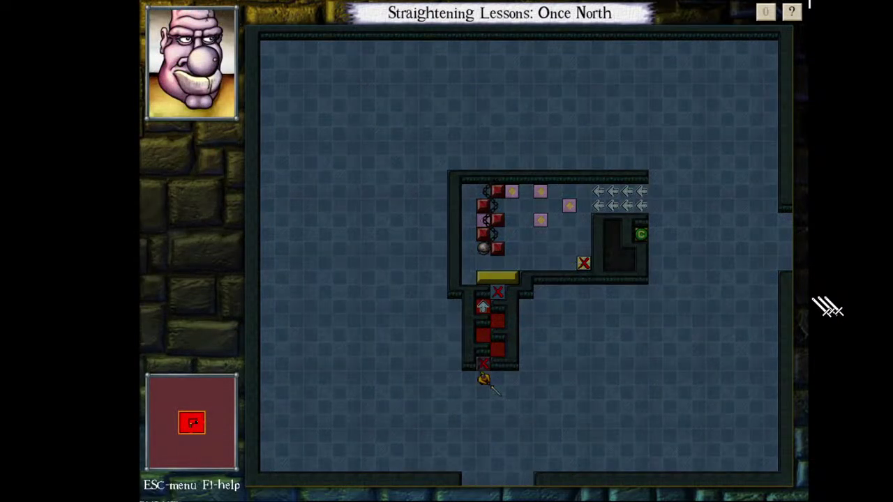
- Walk Beethro north up the narrow red-door corridor and through the opened yellow door into the chamber
key("Up")
key("Up")
key("Up")
key("Up")
key("Up")
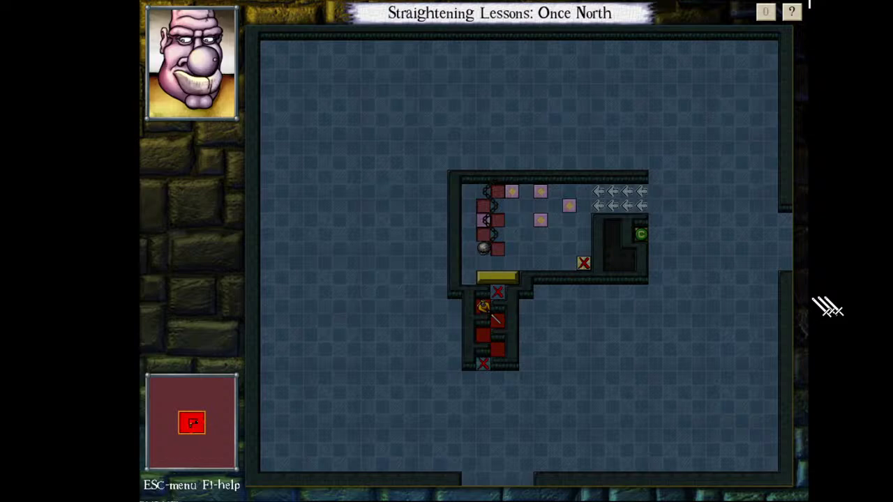
key("Page_Up")
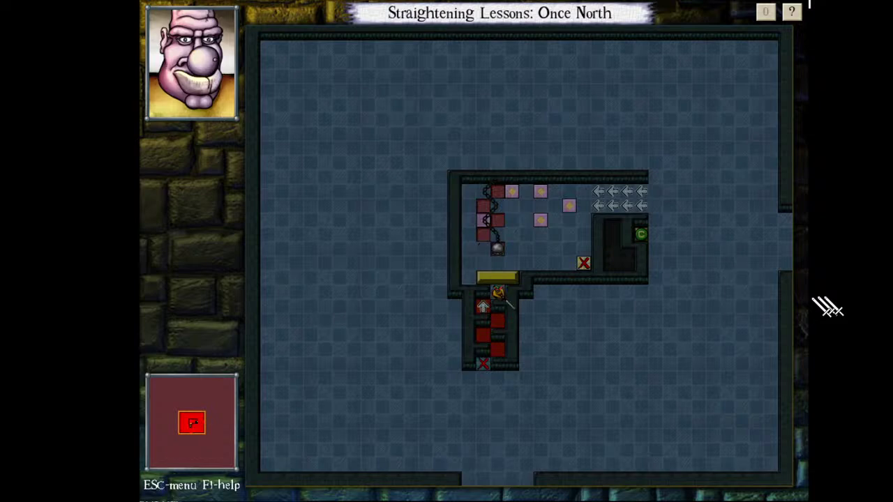
key("KP_5")
key("Page_Up")
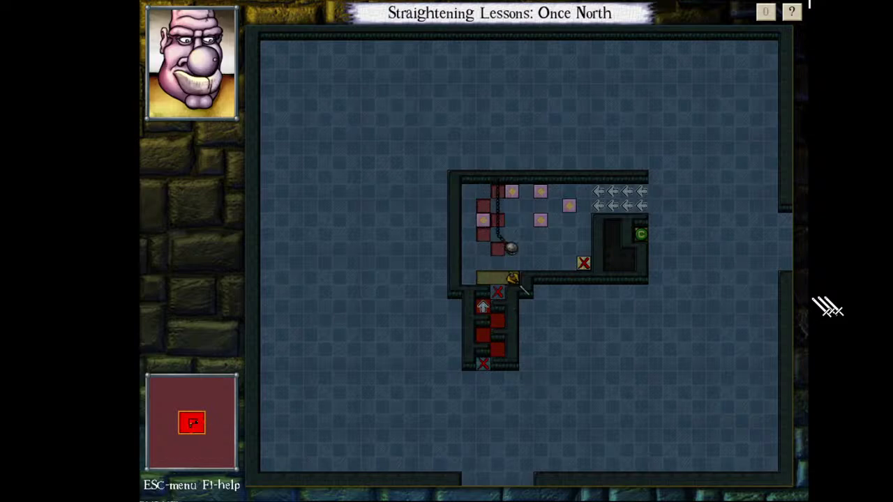
- Walk Beethro east along the chamber's south side, turn the sword to face west, and step onto the yellow X tile
key("Page_Up")
key("Right")
key("Right")
key("Right")
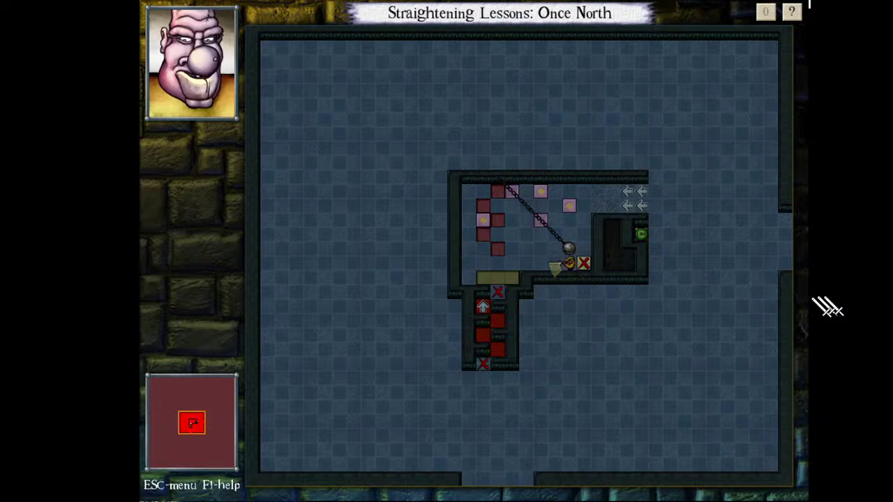
key("w")
key("KP_6")
- Walk Beethro north along the chamber's east side to the top row and east onto the arrow tiles
key("KP_8")
key("KP_8")
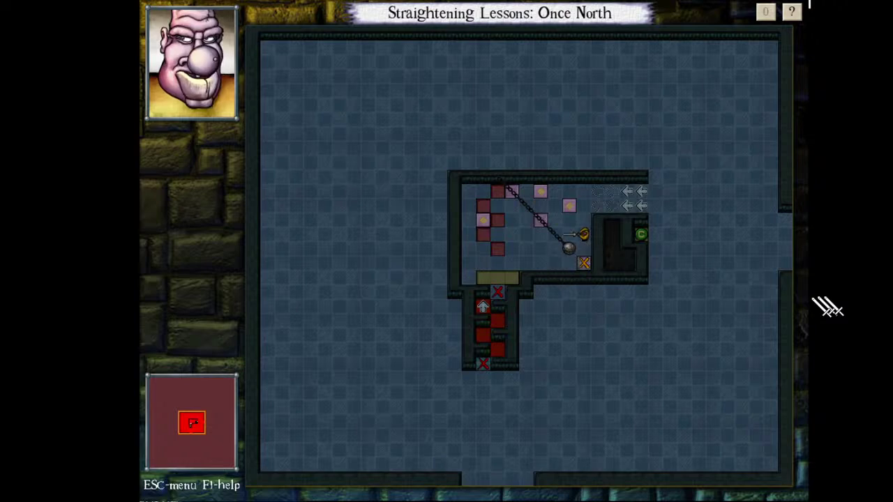
key("KP_8")
key("KP_8")
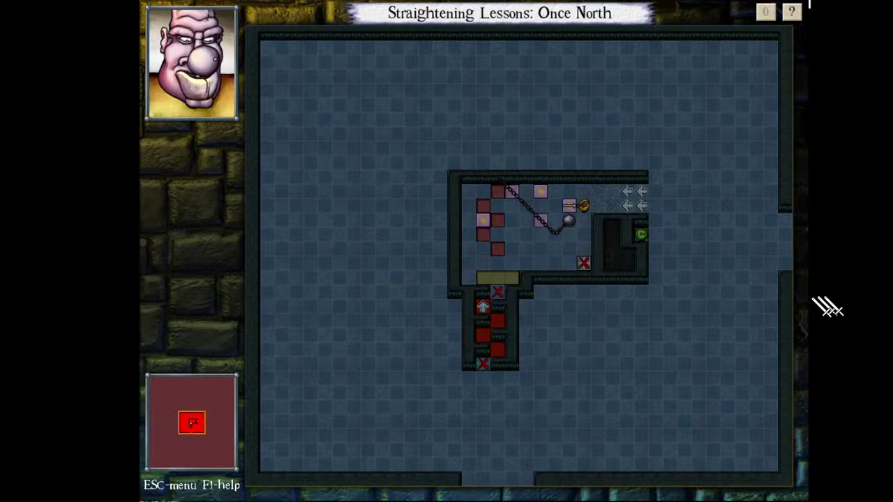
key("KP_8")
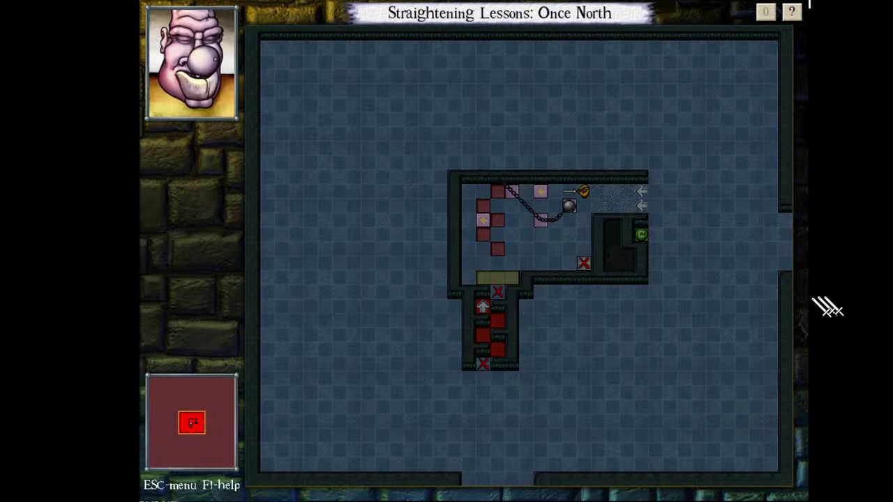
key("KP_6")
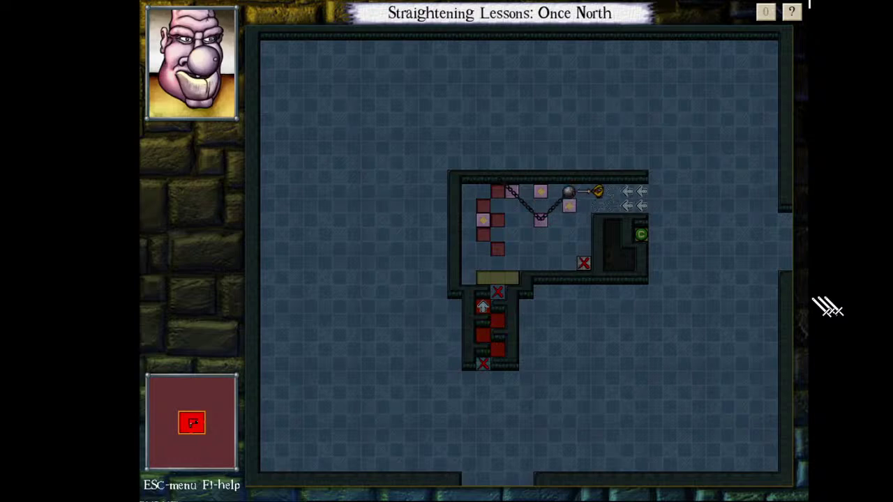
- Zigzag Beethro east through the arrow tiles to the corridor's east end, shifting the chained ball along the pink plates
key("KP_3")
key("KP_9")
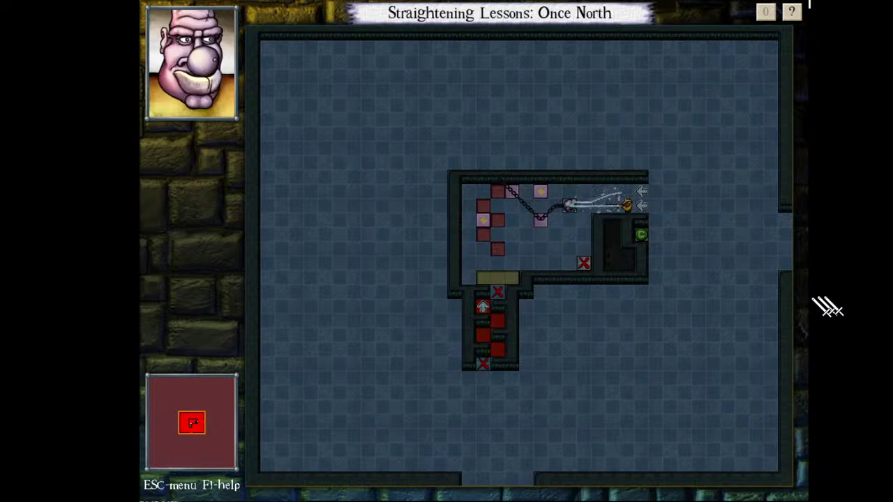
key("KP_2")
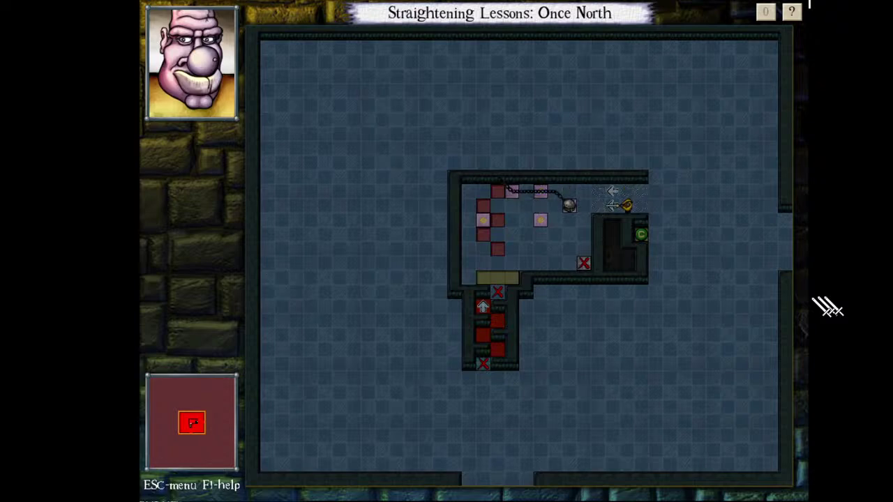
key("KP_9")
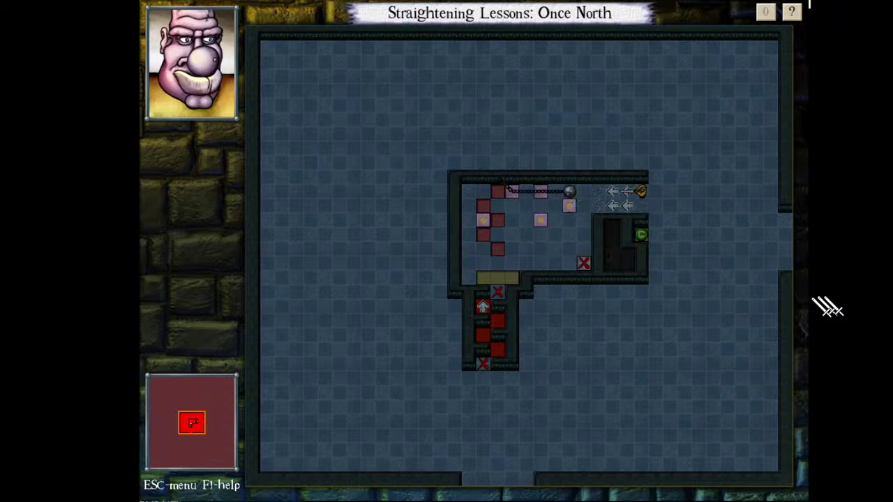
- Leave the arrow corridor and move Beethro onto the green conquer token from the east side
key("KP_3")
key("KP_2")
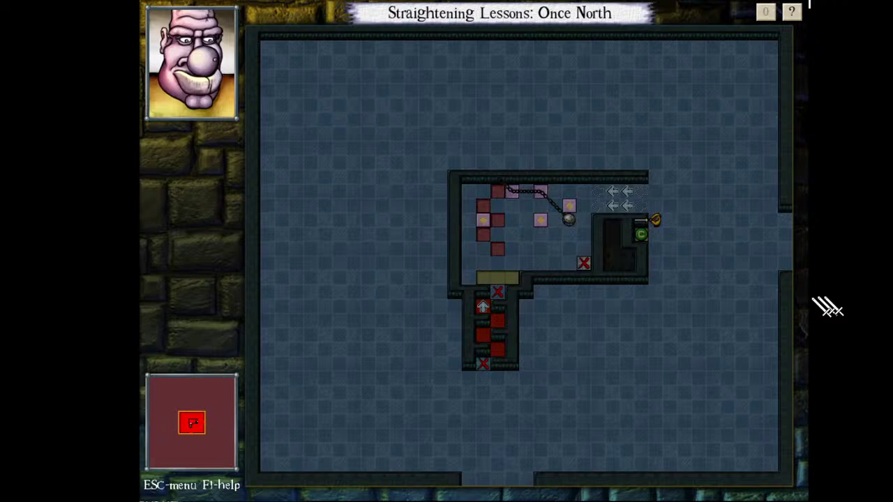
key("w")
key("q")
key("KP_1")
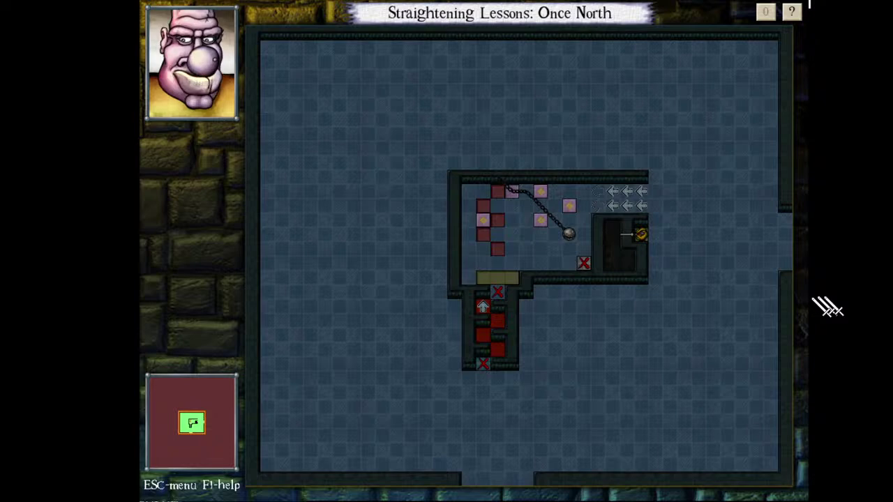
- Walk Beethro east from the conquer token through the east exit into the Once North, Once East room
key("KP_9")
key("KP_6")
key("KP_6")
key("KP_6")
key("KP_6")
key("KP_6")
key("KP_6")
key("KP_6")
key("KP_6")
key("KP_6")
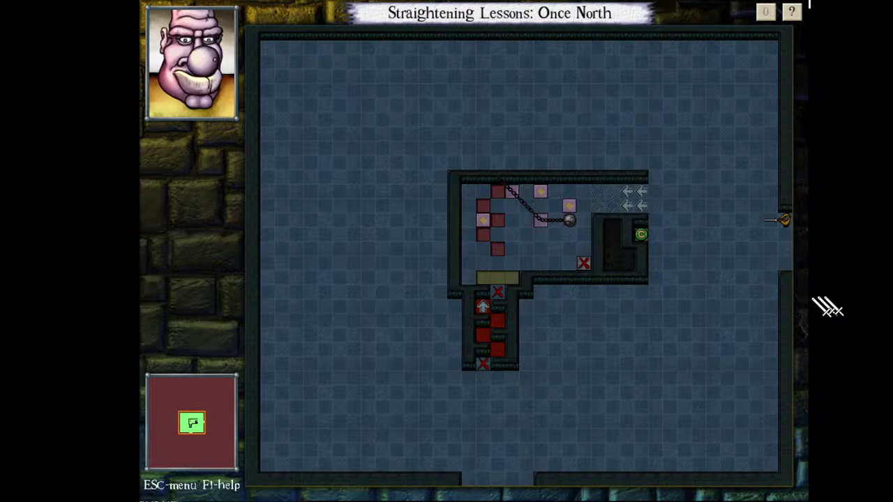
key("KP_6")
- Walk Beethro east along the entrance passage to the red X tile beside the pink plate
key("KP_3")
key("KP_3")
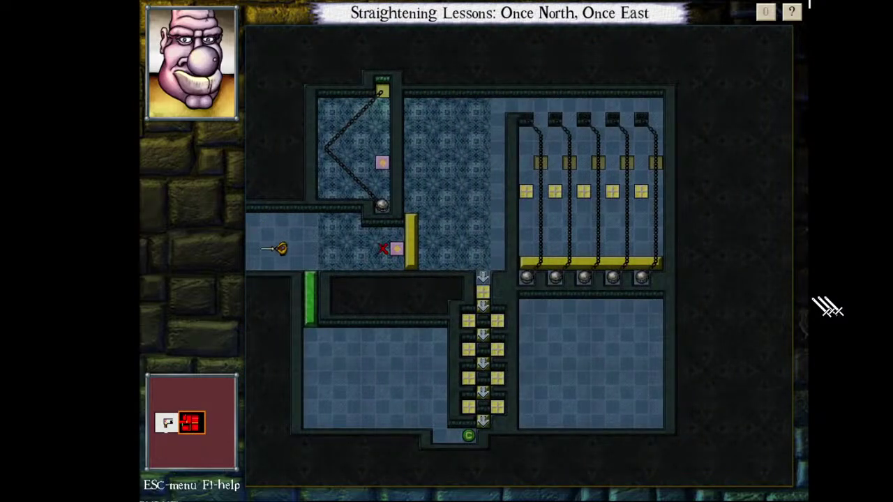
key("KP_6")
key("KP_6")
key("KP_6")
key("KP_6")
key("KP_6")
key("KP_6")
key("KP_6")
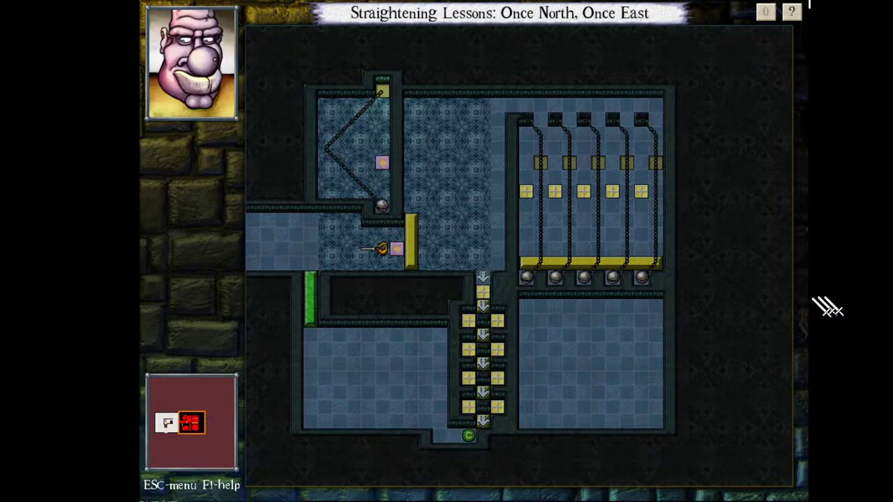
- Step Beethro on and off the pink plate to straighten the northwest chain and open the vertical yellow door
key("KP_6")
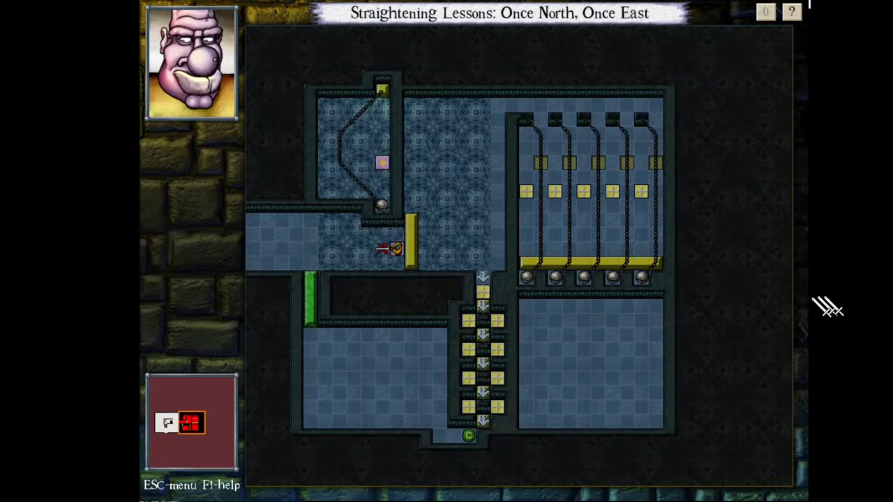
key("KP_8")
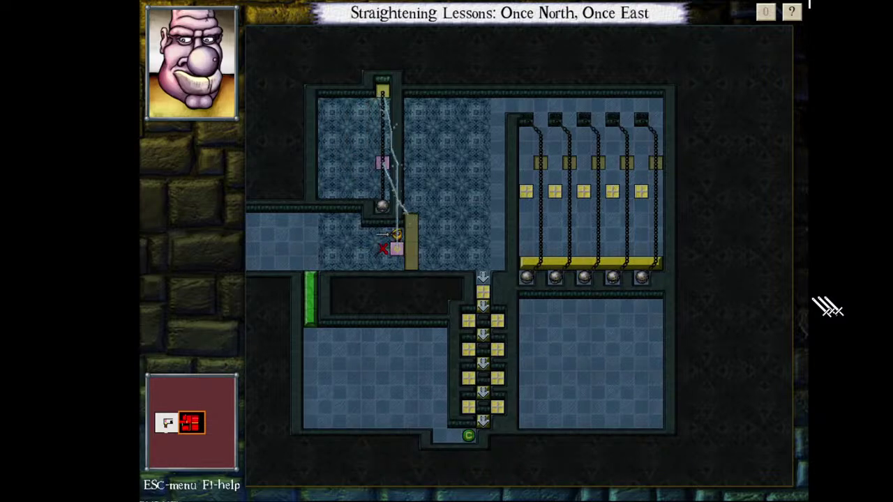
key("KP_2")
key("KP_5")
key("KP_8")
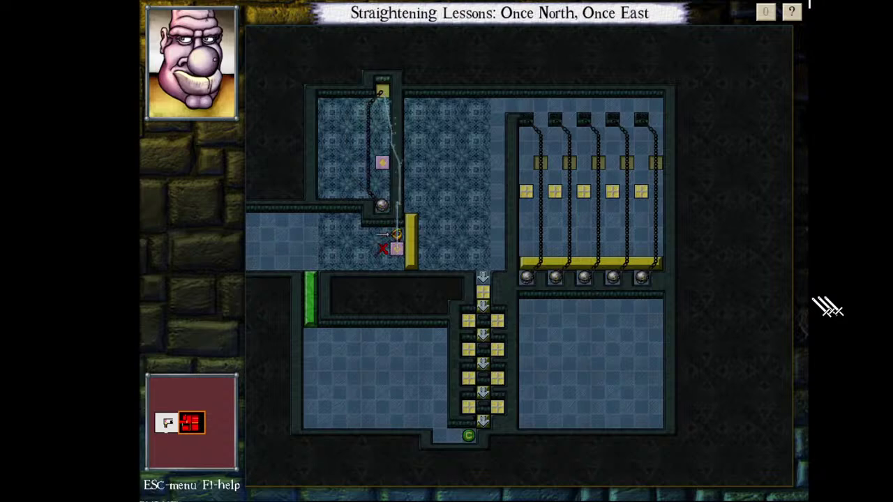
key("KP_2")
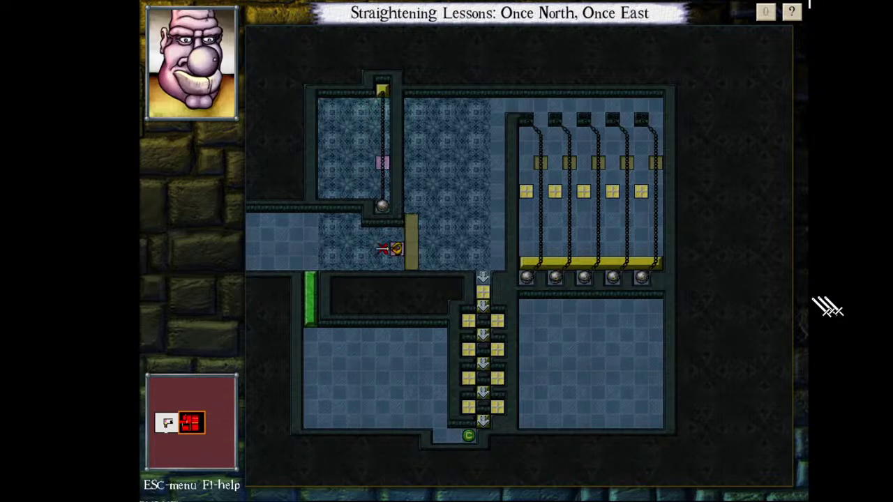
- Walk Beethro through the opened yellow door and northeast across the mosaic floor to the room's top row
key("KP_9")
key("KP_9")
key("KP_9")
key("KP_7")
key("KP_7")
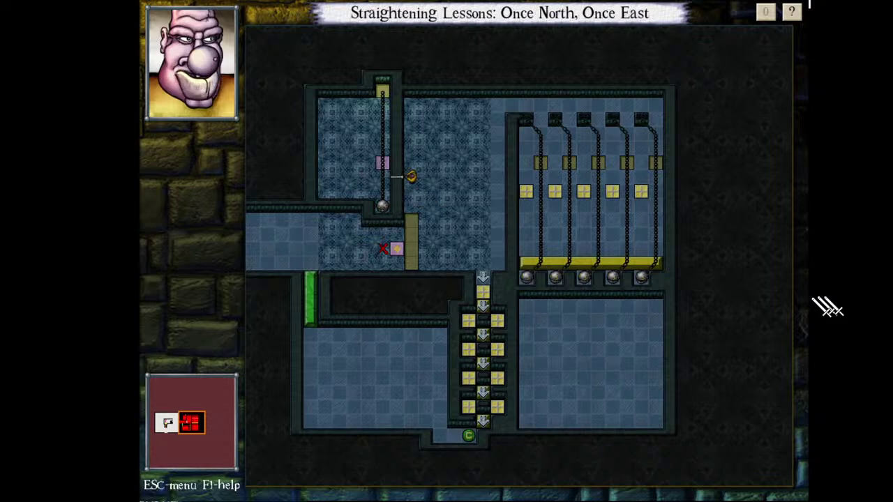
key("KP_8")
key("KP_9")
key("KP_9")
key("KP_9")
key("KP_9")
key("KP_6")
key("KP_6")
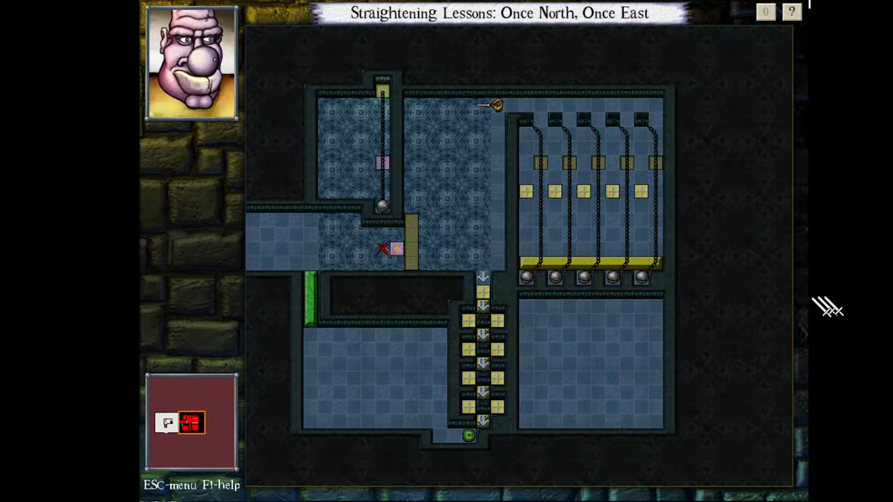
- Walk Beethro east above the row of five chains and break the two westernmost dark blocks with the sword
key("KP_6")
key("KP_6")
key("KP_6")
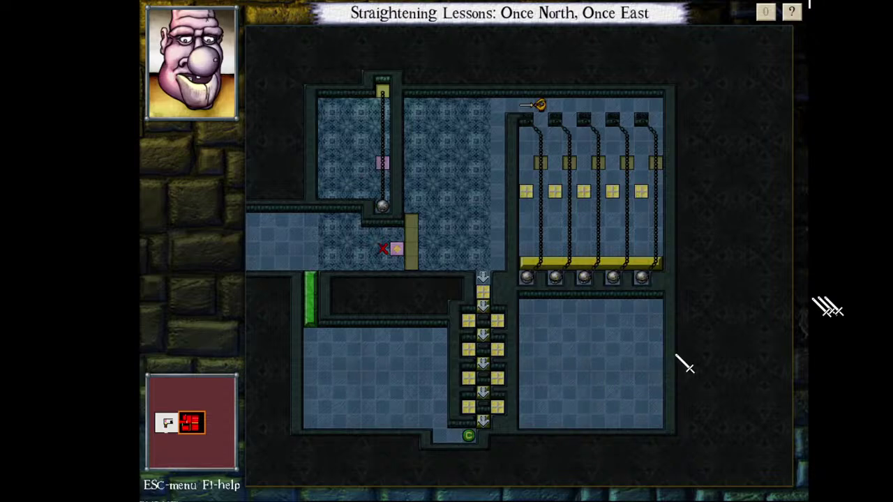
key("q")
key("q")
key("KP_6")
key("KP_3")
key("q")
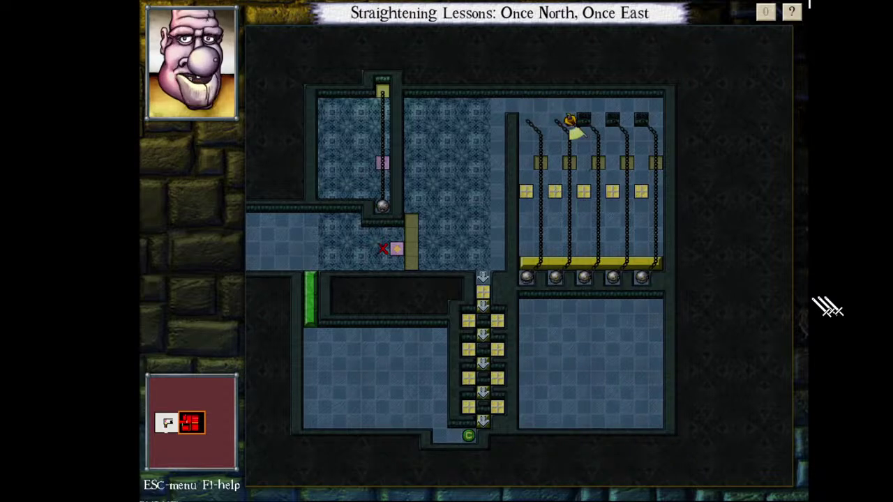
- Break the two easternmost dark blocks and return Beethro to the tile just west of the middle block
key("KP_9")
key("KP_6")
key("KP_6")
key("KP_6")
key("KP_4")
key("KP_4")
key("KP_4")
key("KP_1")
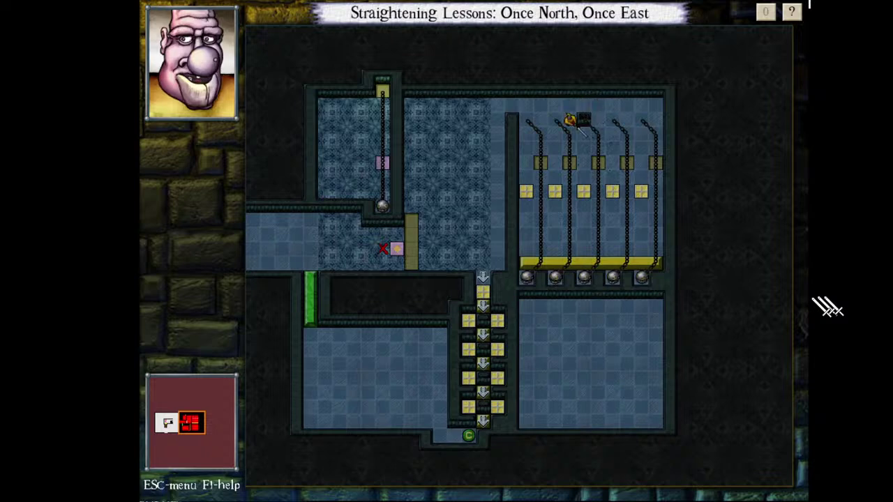
- Walk Beethro back west along the top row and south down the passage to just above the arrow corridor
key("KP_4")
key("KP_4")
key("KP_4")
key("KP_4")
key("KP_1")
key("KP_2")
key("KP_2")
key("KP_2")
key("KP_2")
key("KP_2")
key("KP_2")
key("KP_2")
key("KP_2")
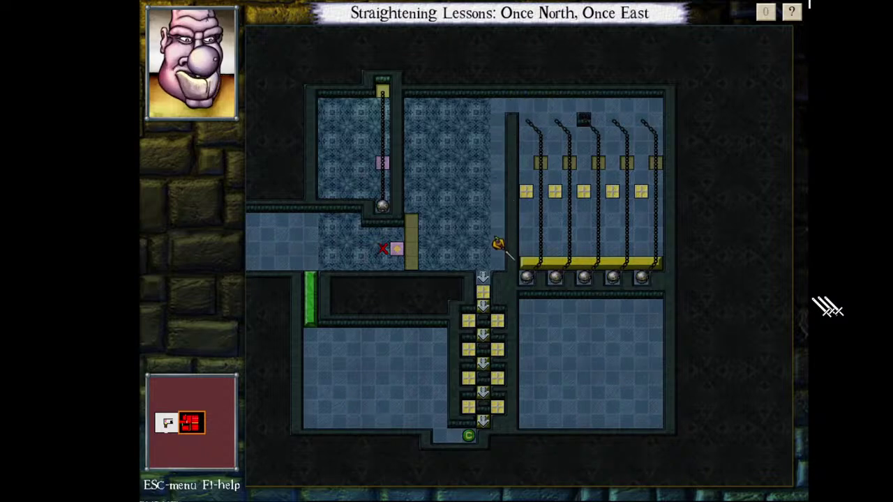
- Enter the arrow corridor and walk Beethro south over its first yellow plate to the arrow above the first plate pair
key("KP_1")
key("KP_2")
key("KP_2")
key("KP_2")
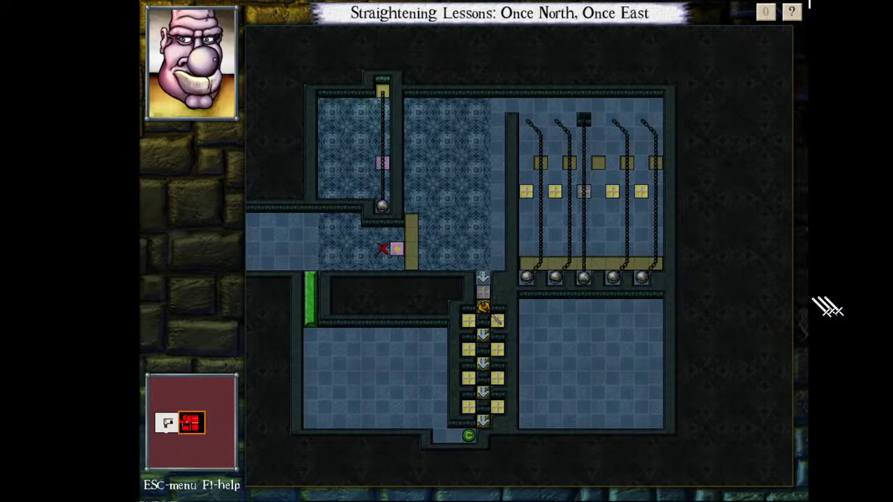
- Check the links of the fifth chain's plate and door, and cross the east plate of the corridor's first pair
left_click(569, 423)
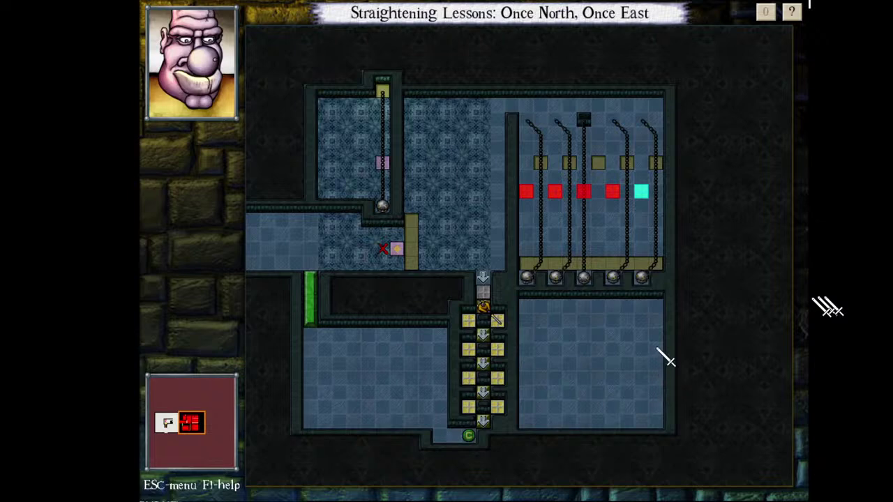
left_click(788, 208)
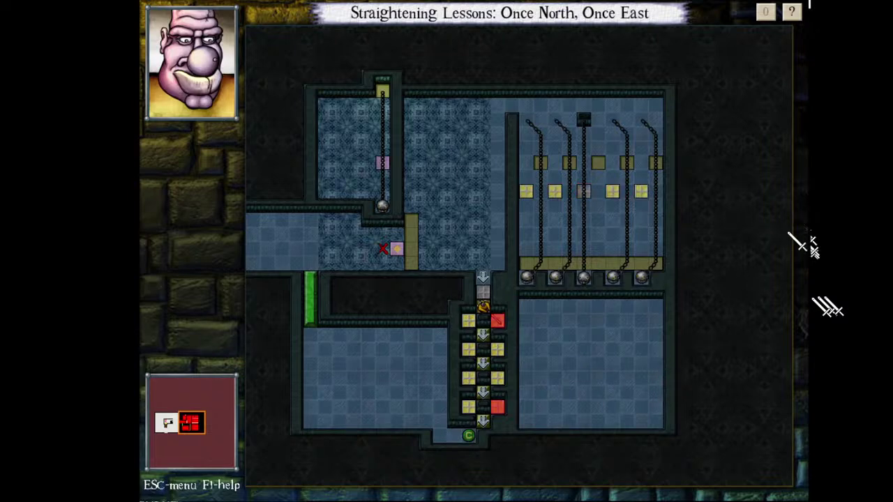
key("KP_3")
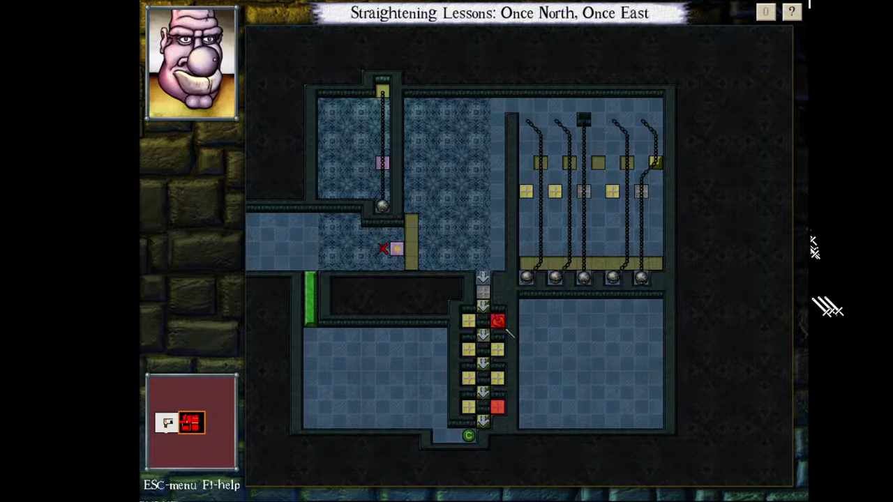
key("KP_1")
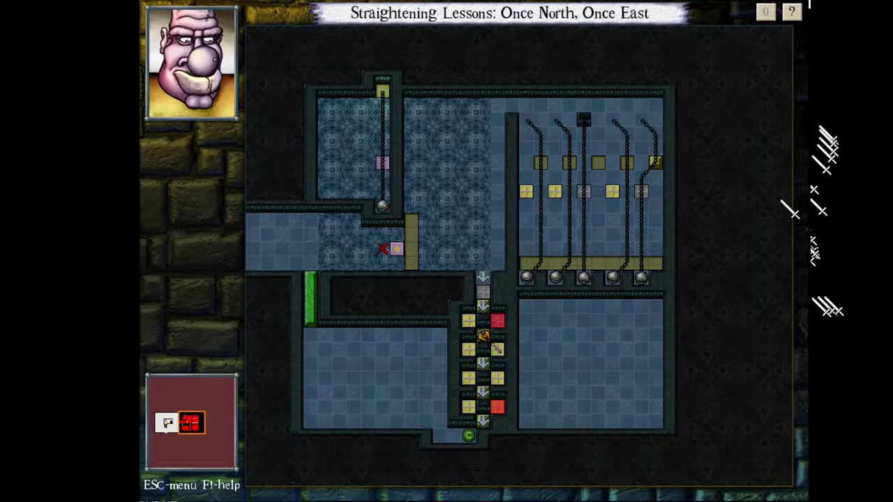
- Check the second chain's plate links, and cross the west plates of the corridor's second and third pairs
left_click(572, 459)
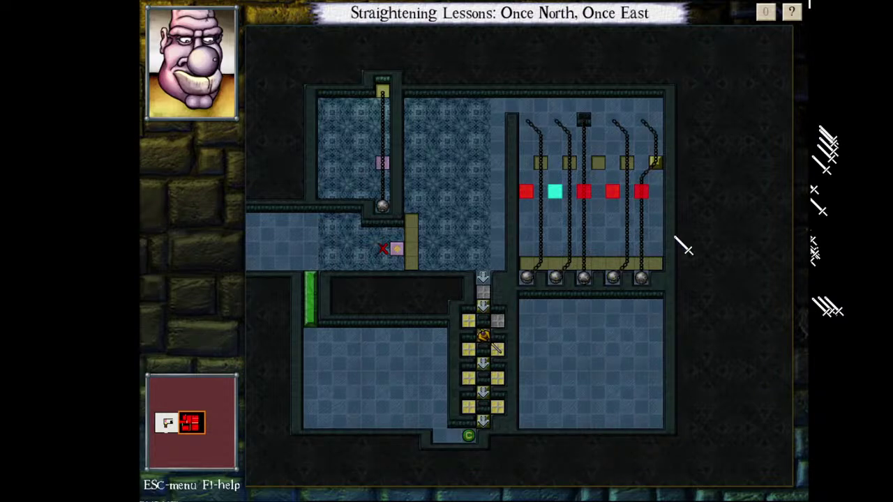
left_click(672, 204)
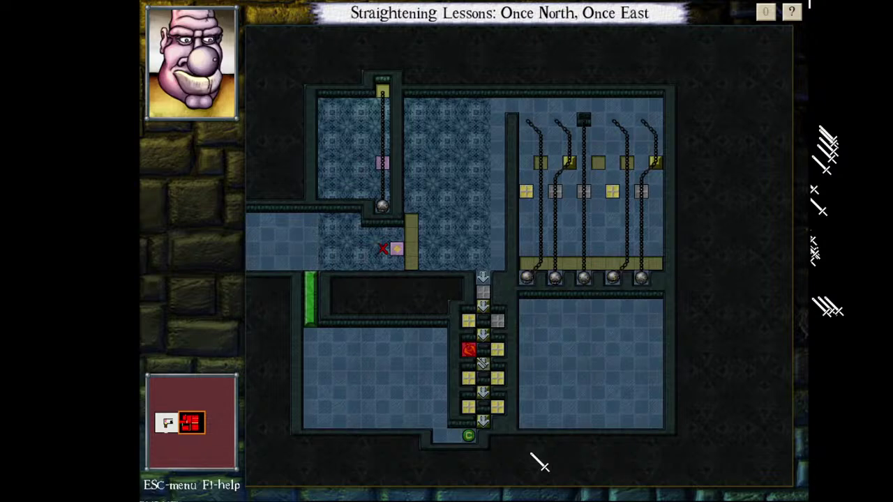
key("KP_3")
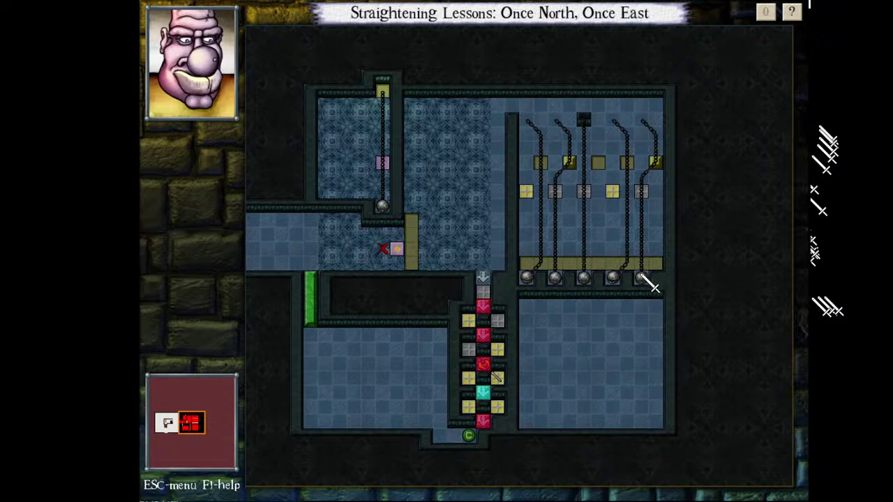
key("Down")
key("Down")
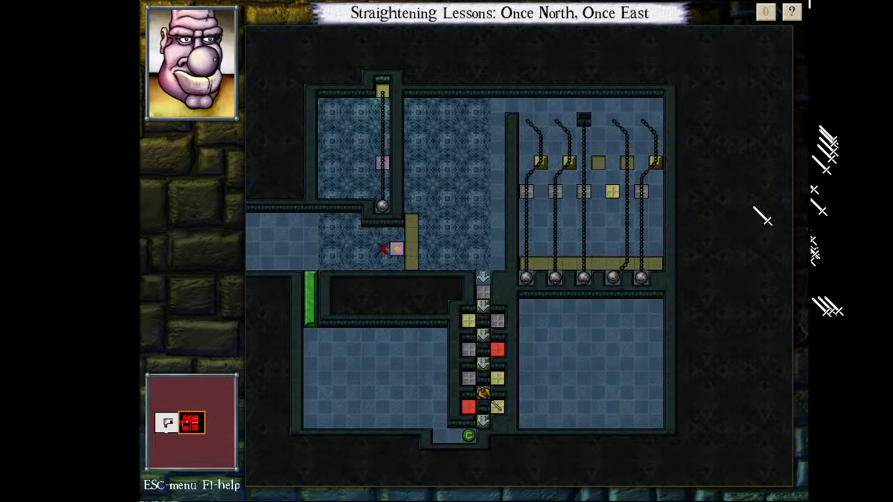
- Cross the west plate of the corridor's fourth pair and walk Beethro out of its south end over the checkpoint
key("KP_1")
key("KP_3")
key("KP_1")
key("KP_4")
key("KP_4")
- Walk Beethro diagonally northwest across the southwest room towards the open green door
key("KP_7")
key("KP_7")
key("KP_7")
key("KP_7")
key("KP_7")
key("KP_7")
key("KP_7")
key("KP_7")
key("KP_7")
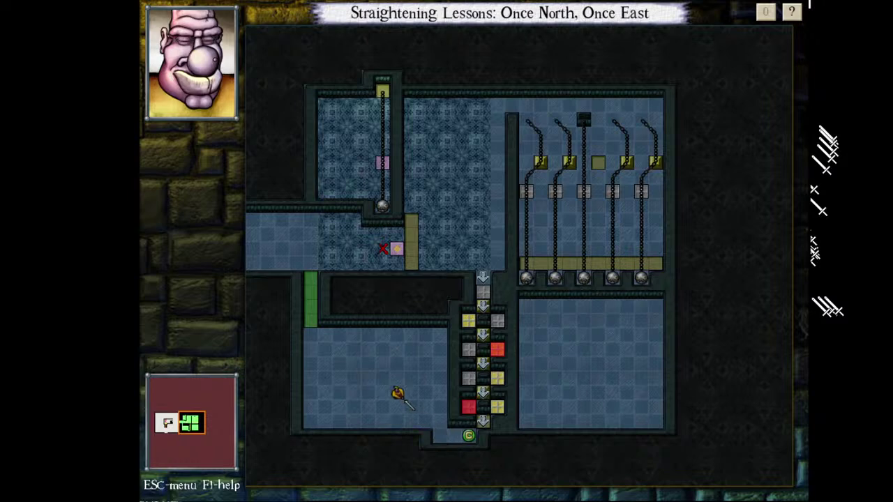
- Walk Beethro north through the open green door and leave westward into Once North
key("KP_8")
key("KP_8")
key("KP_7")
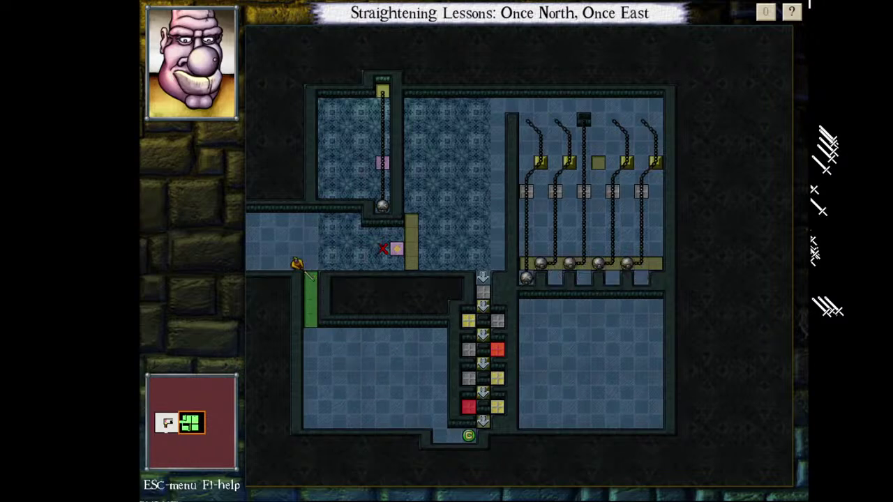
key("KP_4")
key("KP_4")
key("KP_4")
key("KP_4")
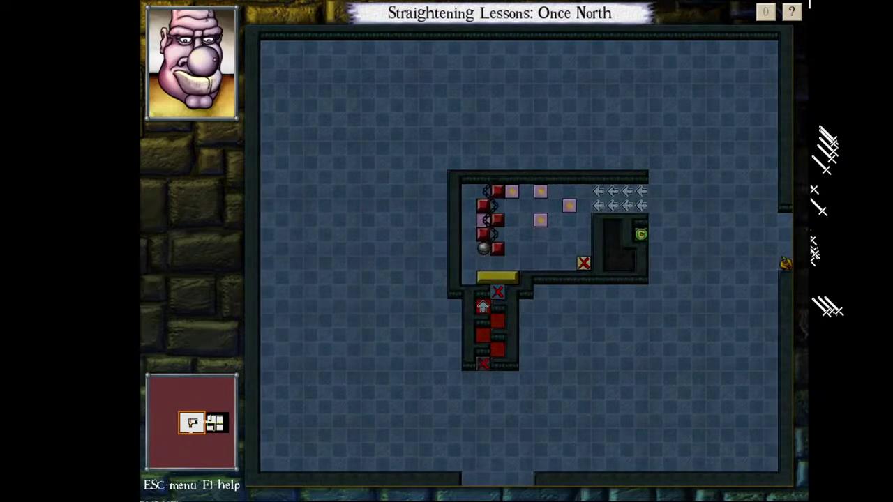
- Restart the Once North playtest from the south entrance and walk Beethro north to the opening of the narrow corridor
key("Escape")
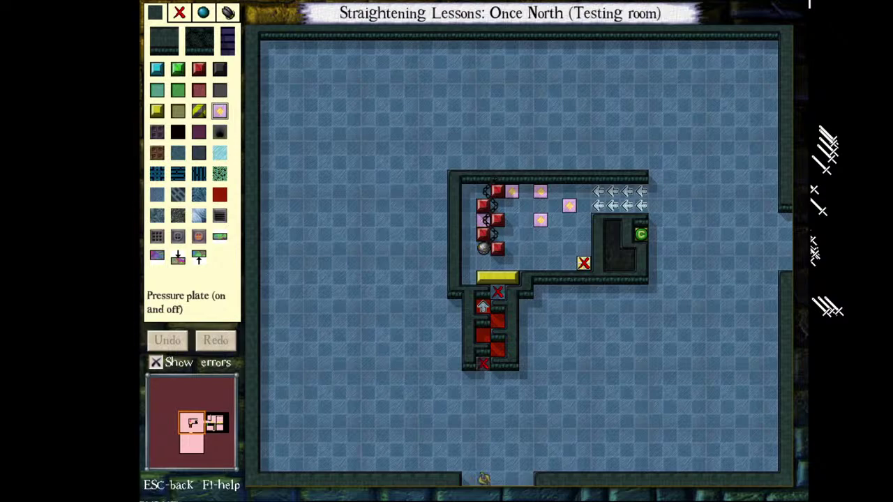
left_click(483, 478)
key("Up")
key("Up")
key("Up")
key("Up")
key("Up")
key("Up")
key("Up")
key("Up")
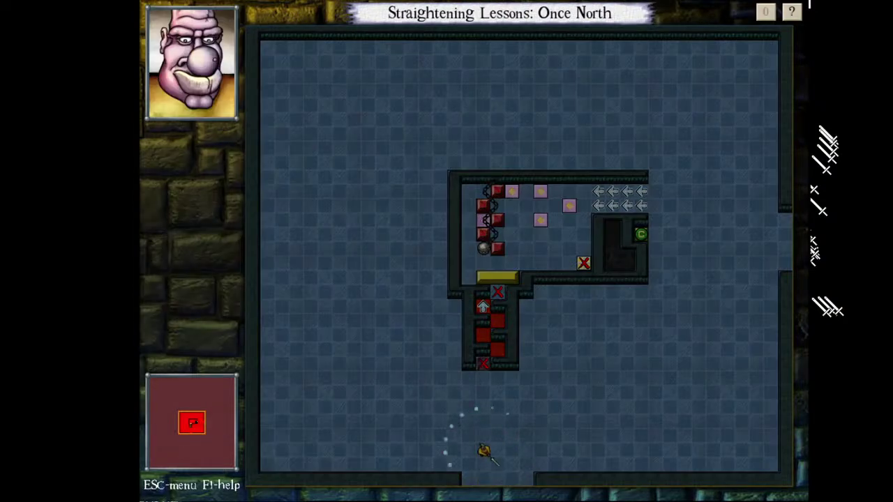
- Zigzag Beethro north through the red corridor and past the yellow door into the chain chamber
key("Page_Up")
key("Home")
key("Page_Up")
key("Home")
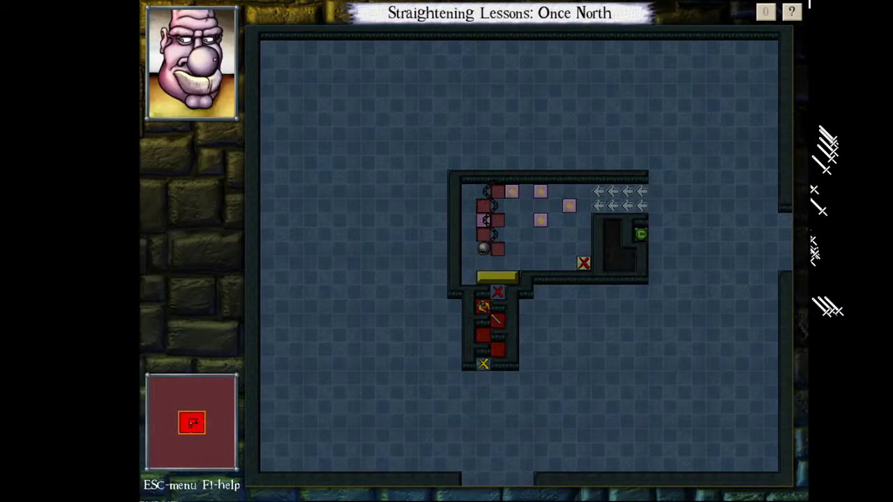
key("Page_Up")
key("KP_5")
key("Page_Up")
key("Page_Up")
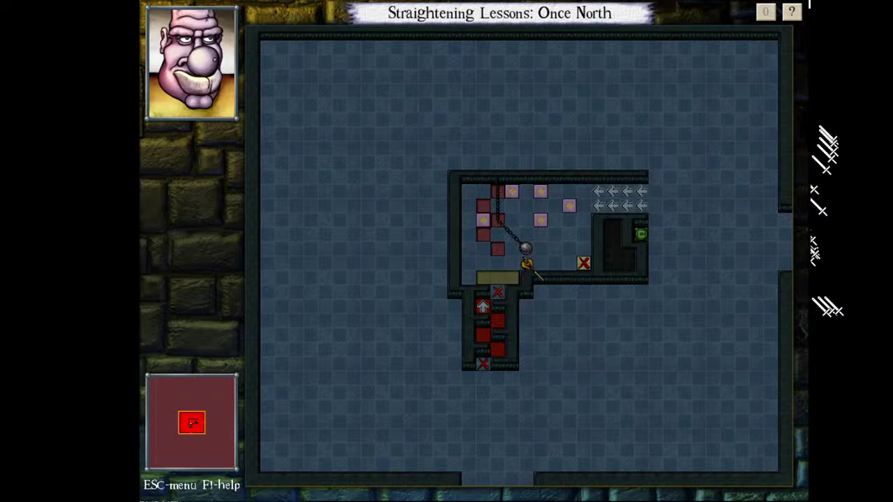
- Walk Beethro to the chamber's east wall, turn his sword west and go north to just below the arrow block
key("Right")
key("Right")
key("Right")
key("Right")
key("w")
key("Up")
key("Up")
key("Up")
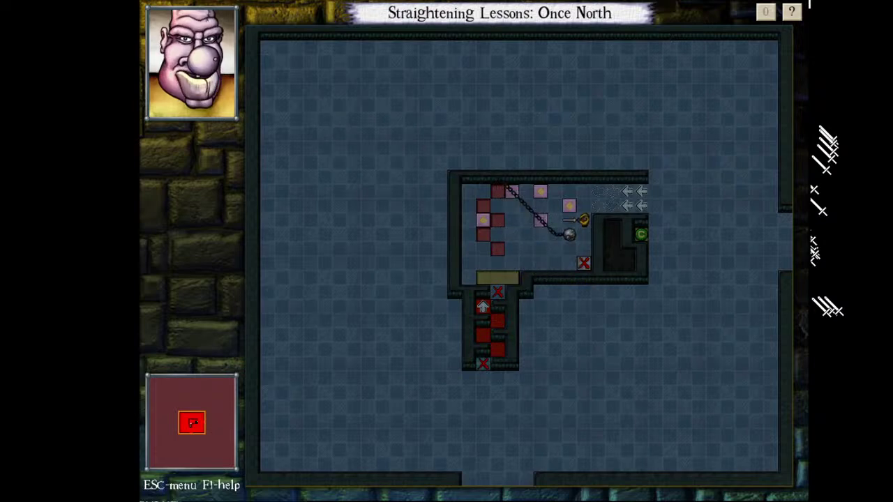
- Cross the arrow block, using its upper row first, and leave the chamber to the square east of the checkpoint
key("Page_Up")
key("Page_Up")
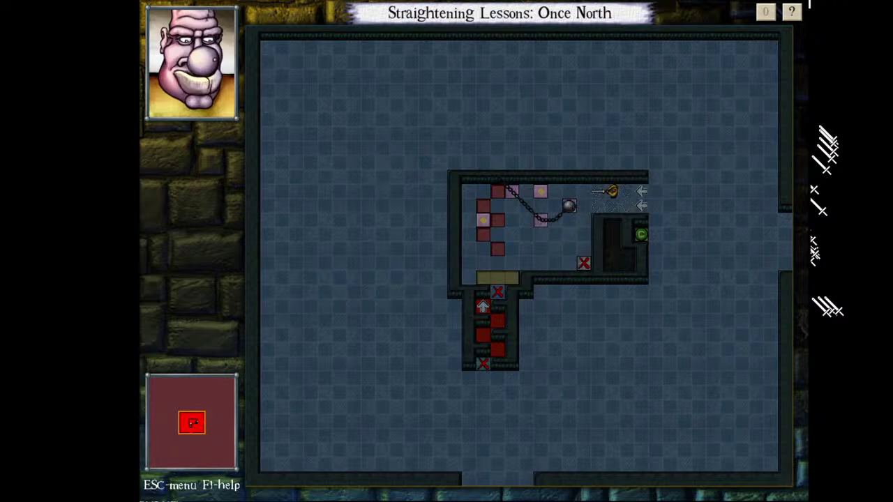
key("Right")
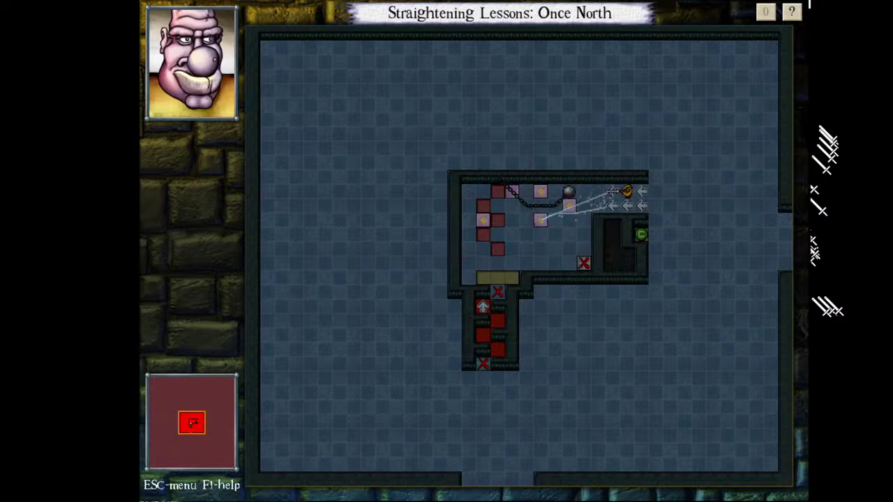
key("Down")
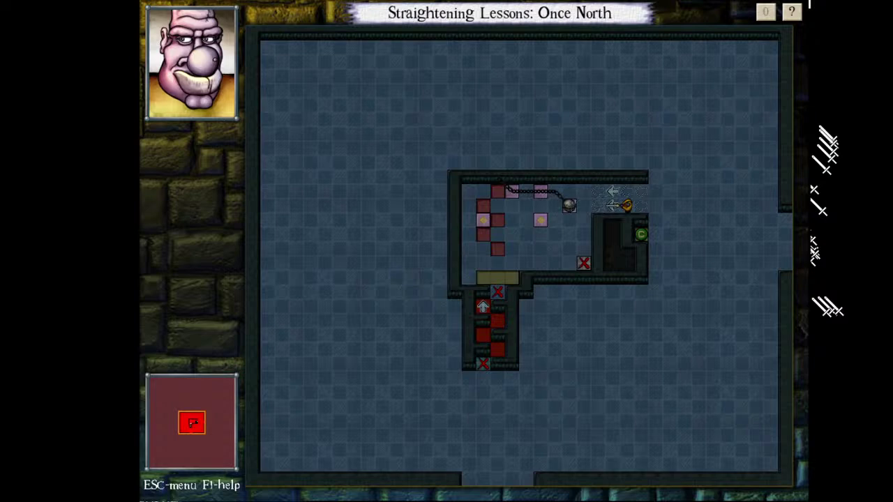
key("Right")
key("Down")
key("Down")
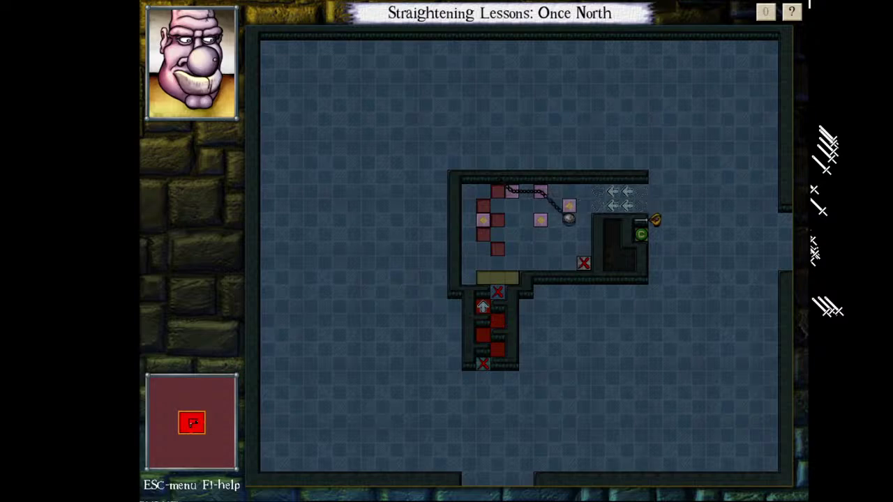
key("Down")
key("KP_9")
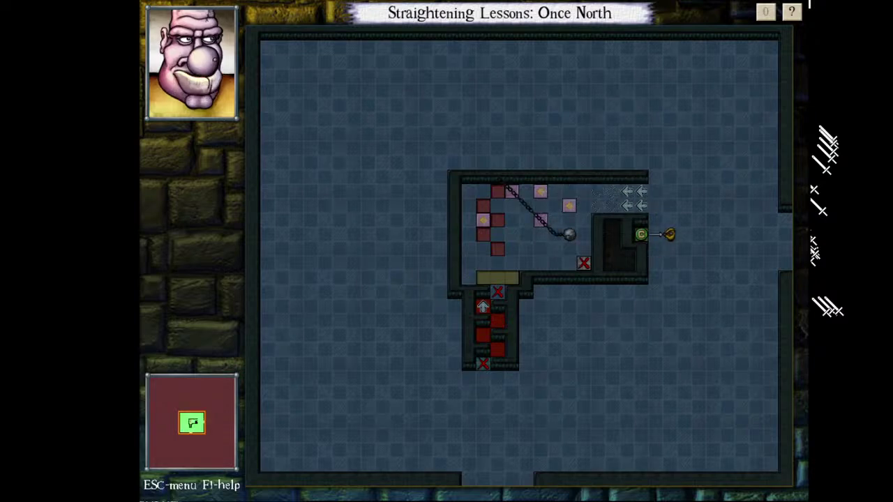
- Walk Beethro east out of Once North into Once North, Once East
key("Right")
key("Right")
key("Right")
key("Right")
key("Right")
key("Right")
key("Right")
key("Right")
key("Right")
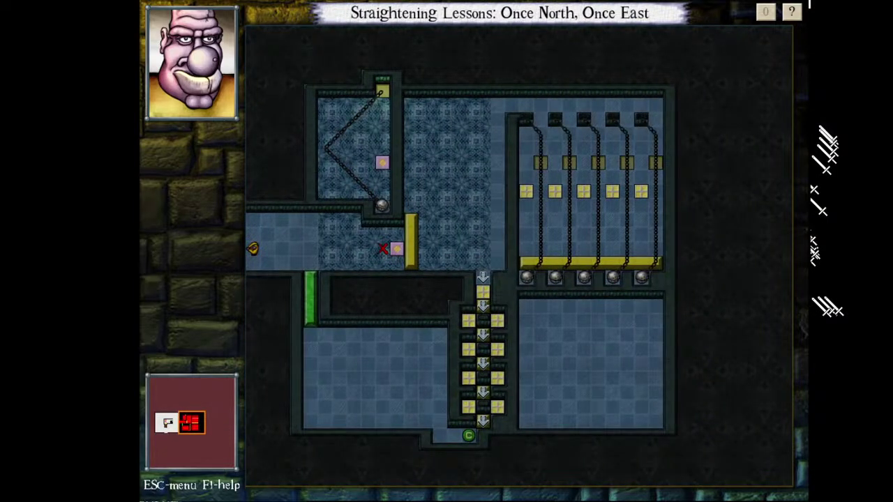
- Return west into Once North and walk Beethro around the southeast corner of the chain chamber
key("Left")
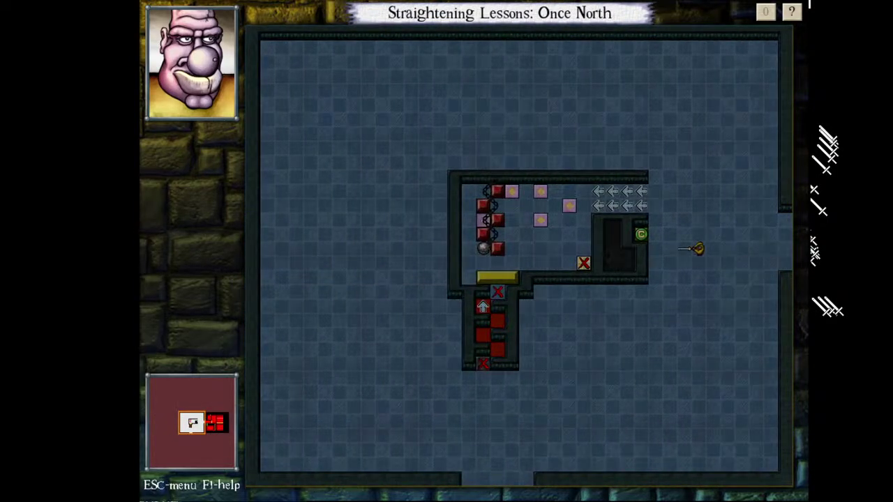
key("Left")
key("Left")
key("KP_1")
key("Down")
key("KP_1")
key("Left")
key("Left")
key("Left")
key("Left")
key("Left")
key("Left")
- Walk Beethro southwest and south to just below the opening of the narrow red corridor
key("KP_1")
key("KP_1")
key("Down")
key("Down")
key("Down")
key("KP_1")
key("Left")
- Zigzag back up the red corridor with the sword facing west and enter the chain chamber past the yellow door
key("KP_7")
key("KP_9")
key("KP_7")
key("KP_9")
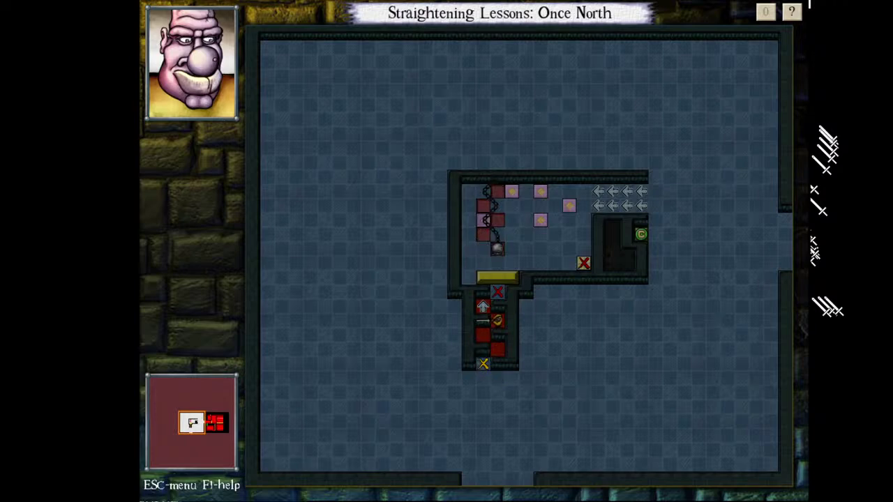
key("KP_7")
key("KP_9")
key("KP_5")
key("KP_9")
key("KP_9")
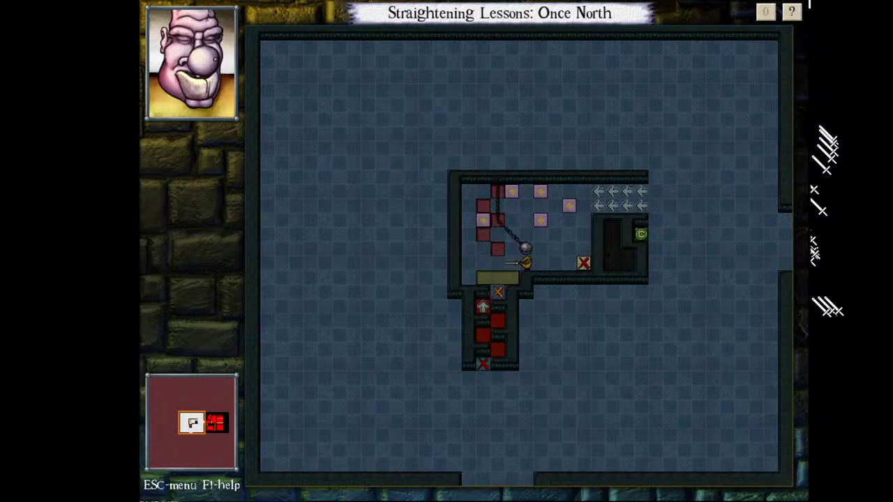
- Walk Beethro east to the chamber's marked corner square and north along the east wall towards the arrow block
key("KP_6")
key("KP_6")
key("Right")
key("Right")
key("Up")
key("Up")
key("Up")
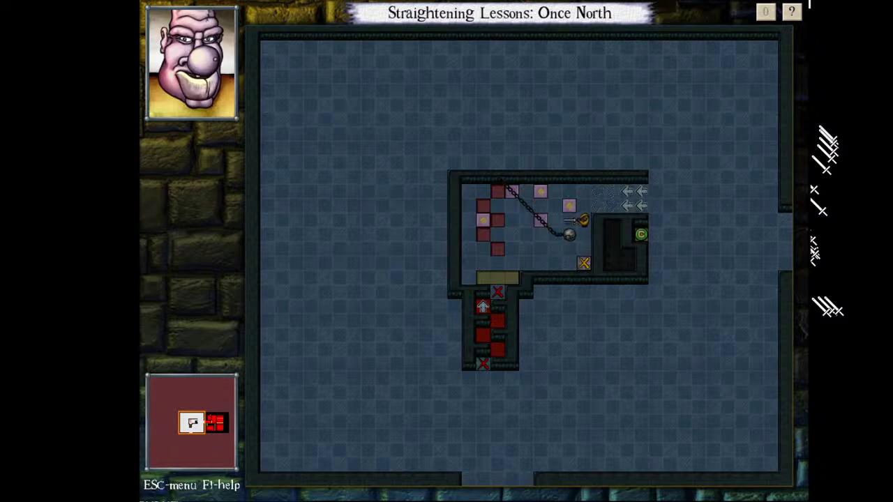
- Cross the arrow block eastward along its lower row and step up to the third arrow of the upper row
key("Up")
key("Right")
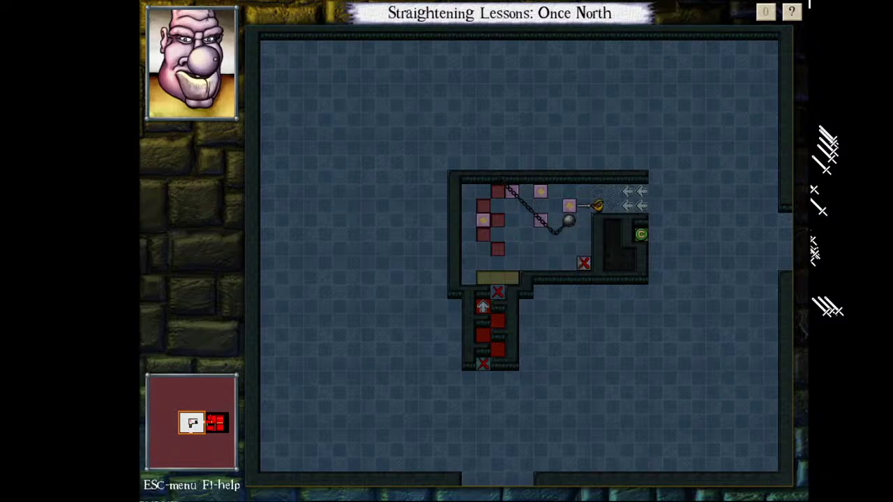
key("Right")
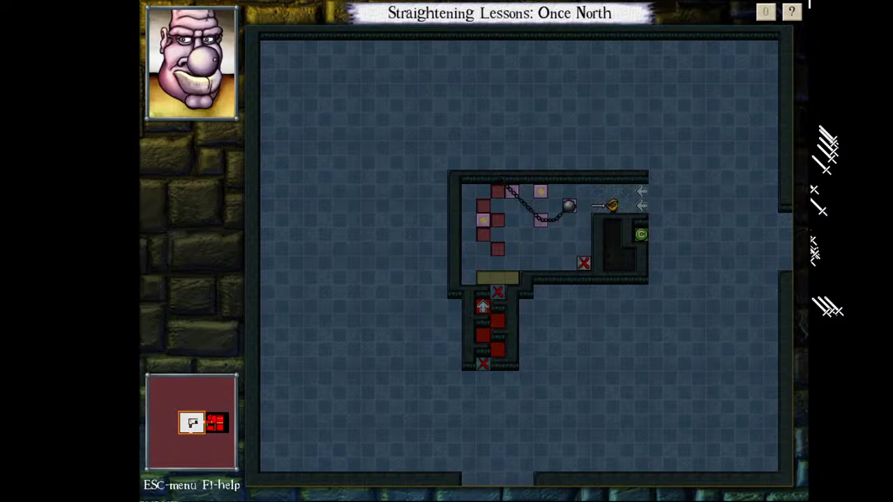
key("Right")
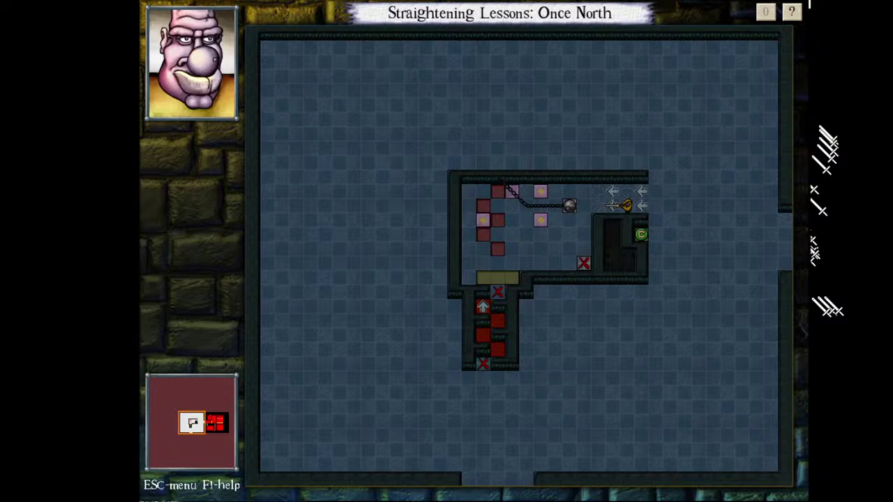
key("Up")
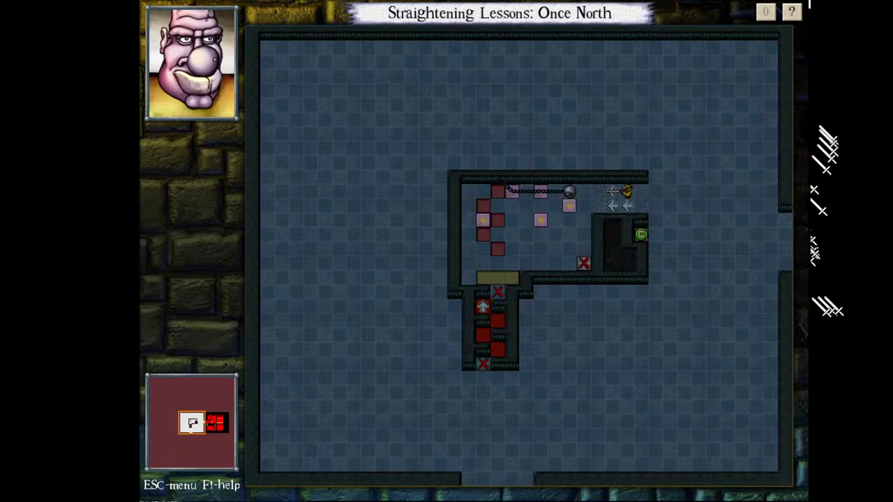
- Walk Beethro out of the arrow block to the square east of the chamber and end the playtest
key("Down")
key("Page_Up")
key("Page_Down")
key("Down")
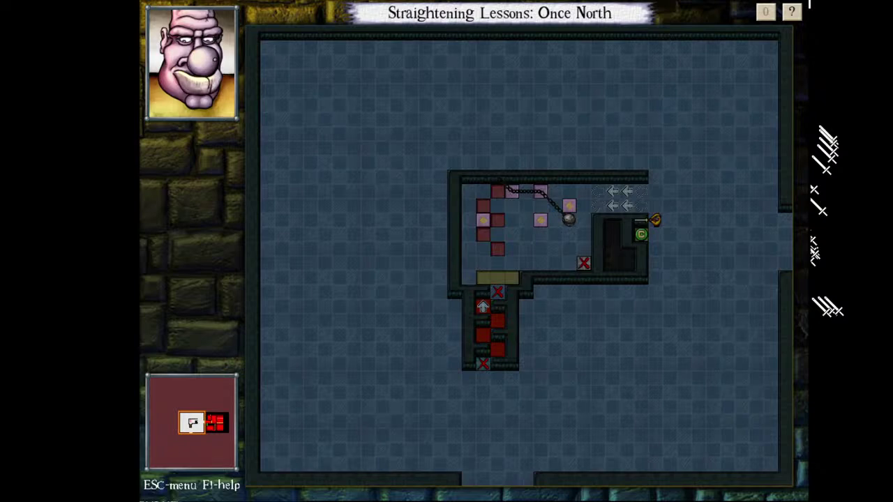
key("Escape")
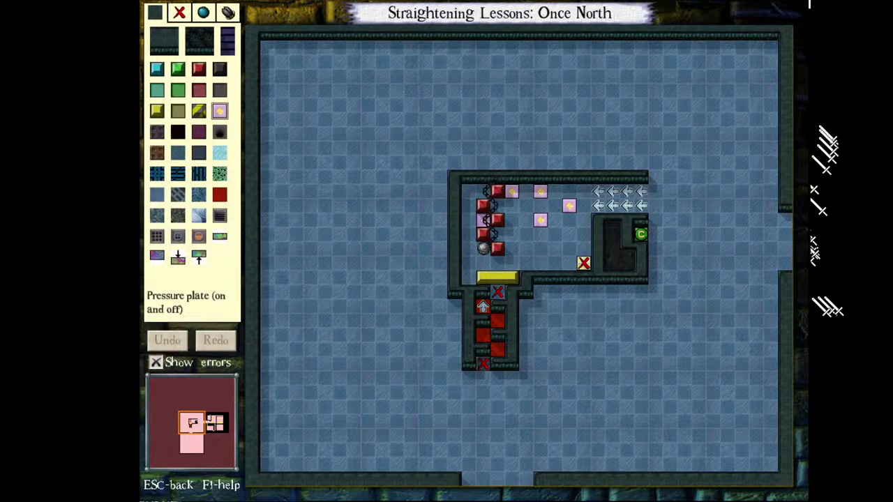
- Open Once North, Once East in the editor and wall off a second compartment east of the first chain's compartment
key("Right")
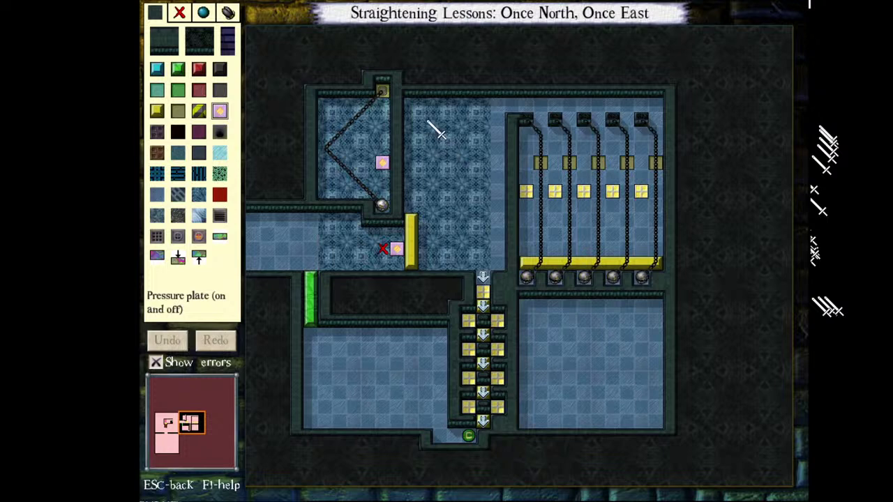
left_click(164, 40)
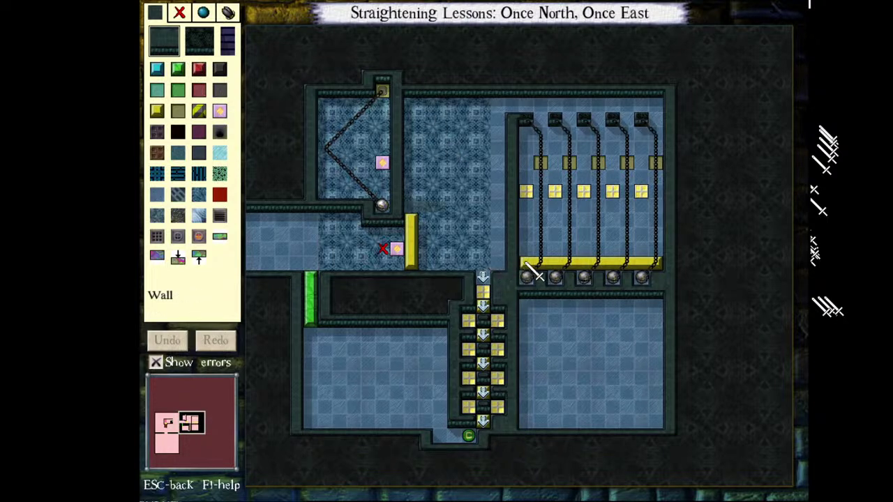
mouse_move(411, 208)
left_mouse_down()
mouse_move(454, 207)
mouse_move(483, 219)
mouse_move(483, 105)
left_mouse_up()
- Place a gentryii in the new compartment, its ball at the south end and its bent chain anchored at the north
left_click(229, 13)
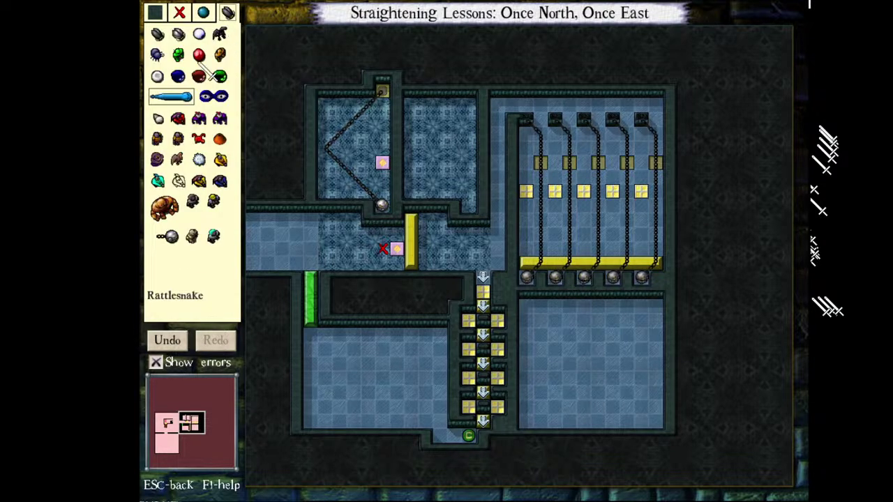
left_click(165, 237)
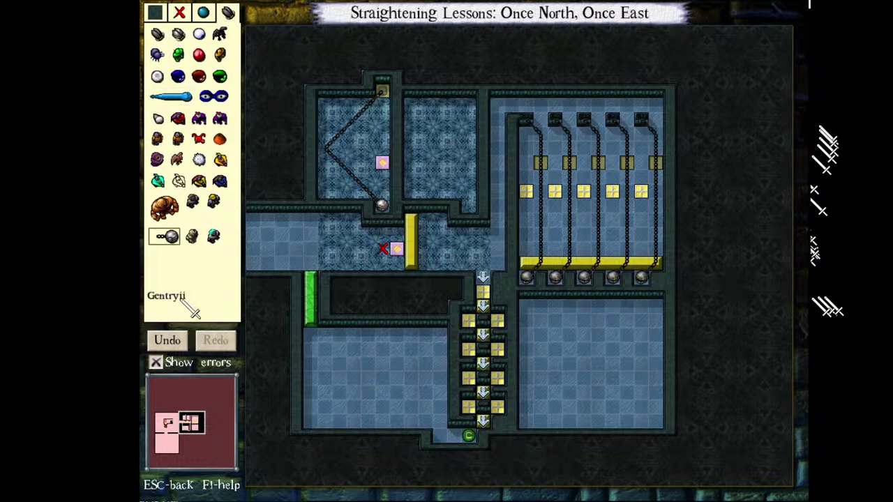
left_click(556, 274)
left_click_drag(532, 239, 480, 189)
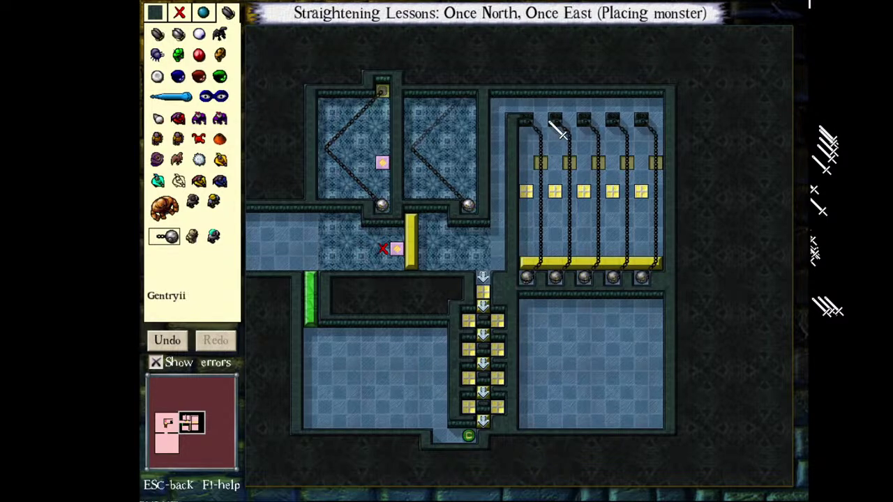
left_click_drag(550, 121, 550, 119)
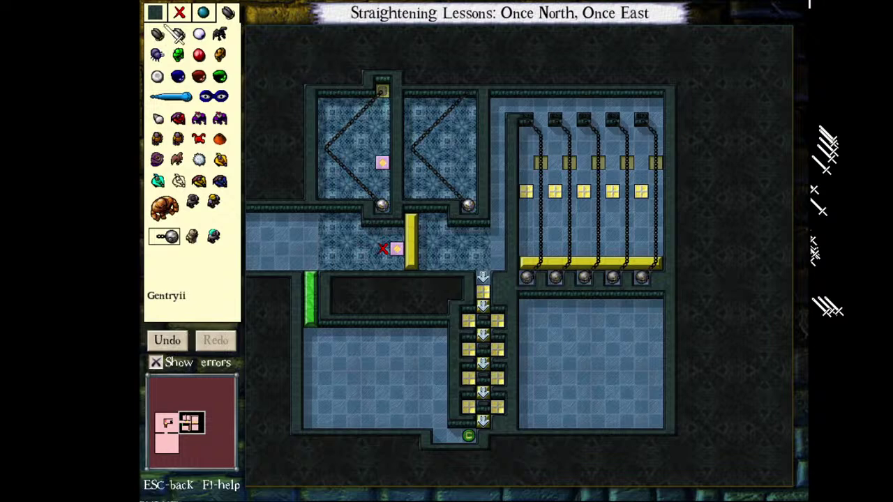
- Place an open yellow door at the new chain's anchor and on-and-off pressure plates in its compartment and the passage below
left_click(155, 12)
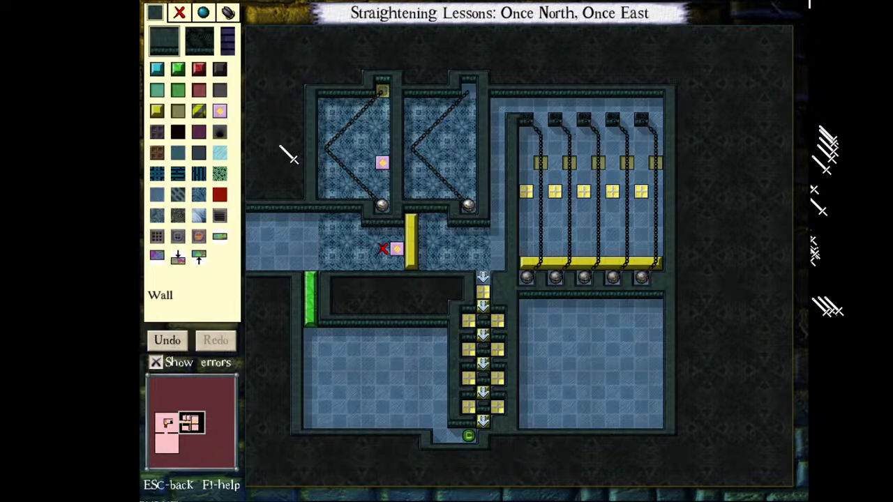
left_click(178, 111)
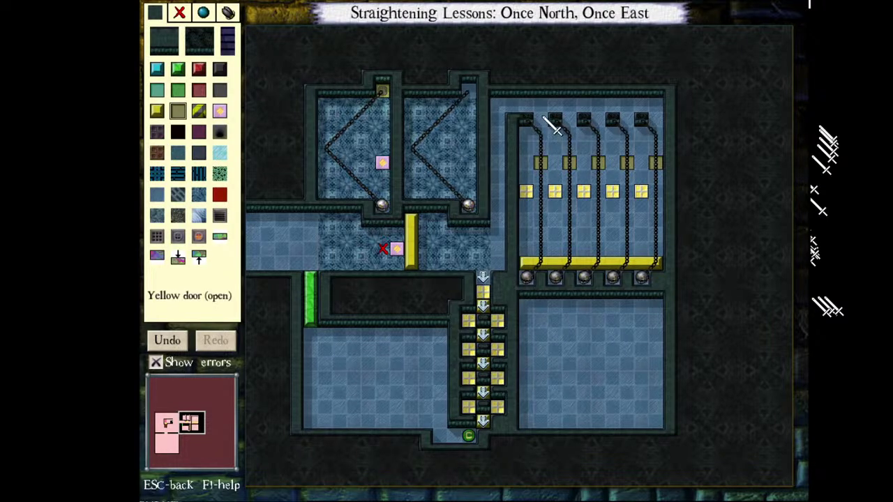
left_click(220, 111)
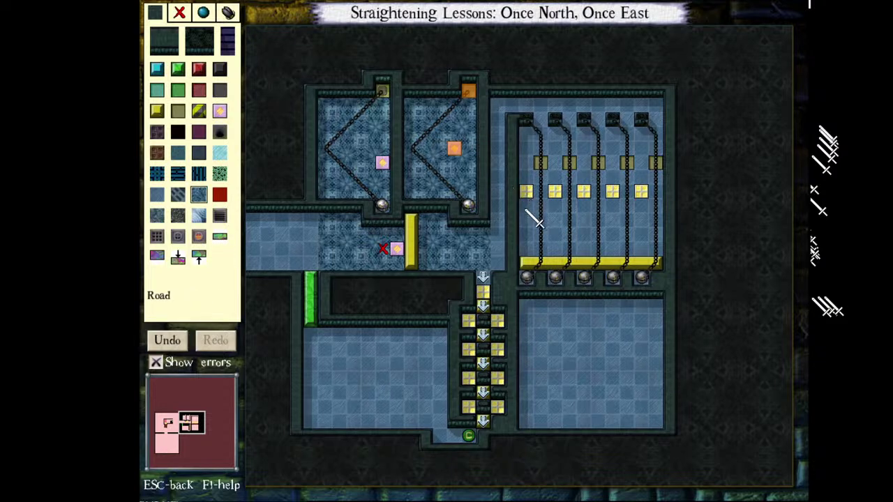
left_click(220, 111)
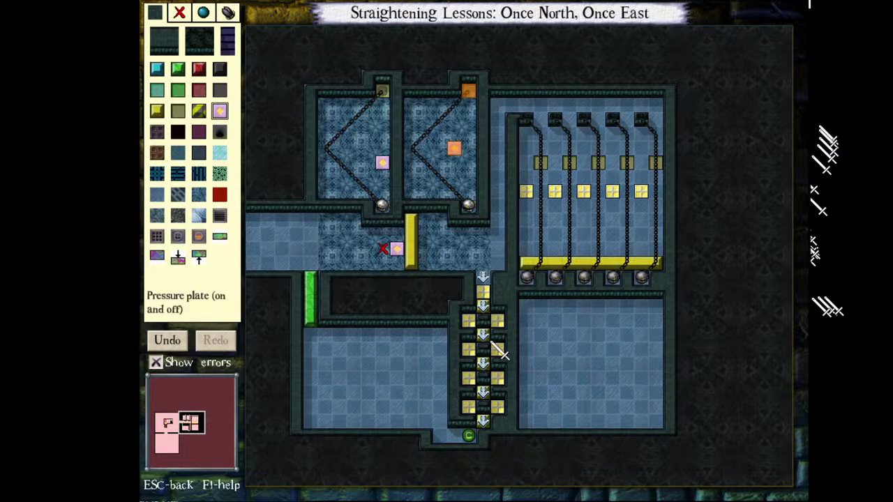
left_click(469, 248)
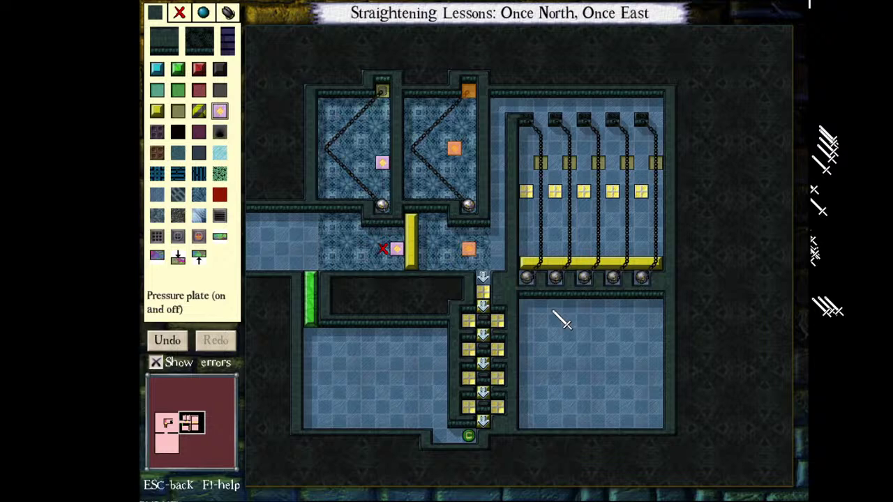
- Link the passage plate to the second anchor's door and place a compartment-plate-controlled yellow door at the south end of the corridor
left_click(469, 249)
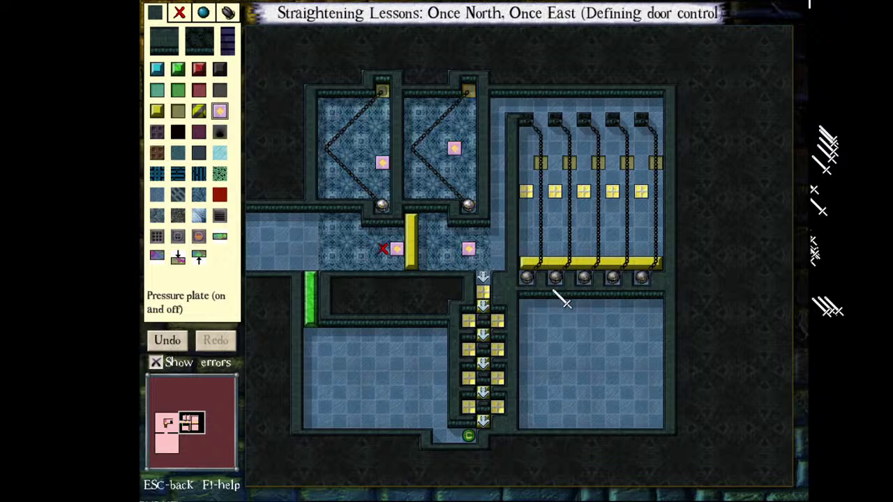
right_click(594, 193)
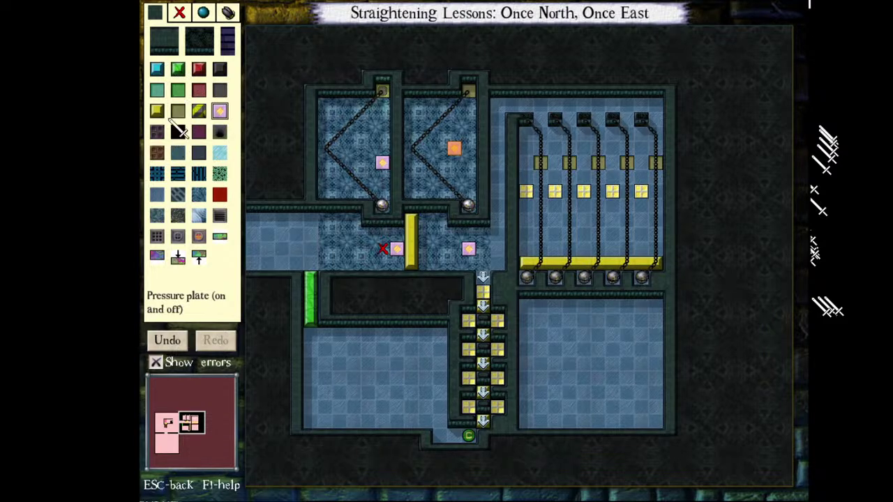
left_click(178, 70)
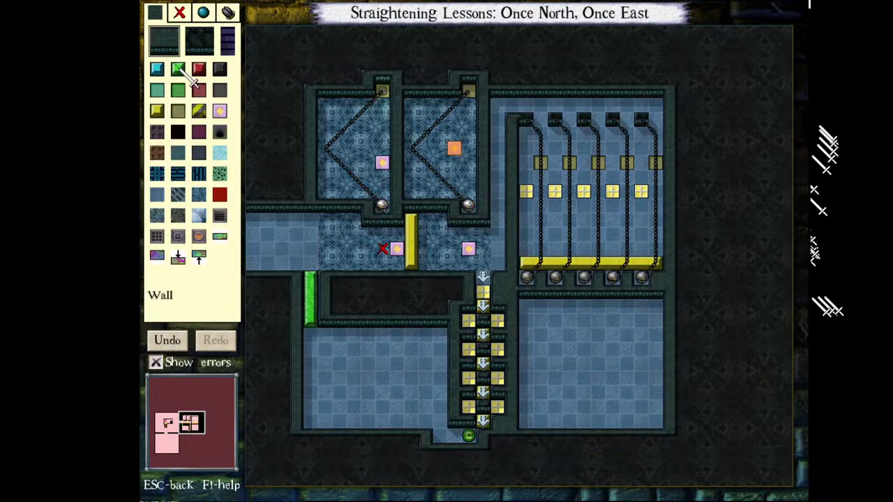
left_click(159, 112)
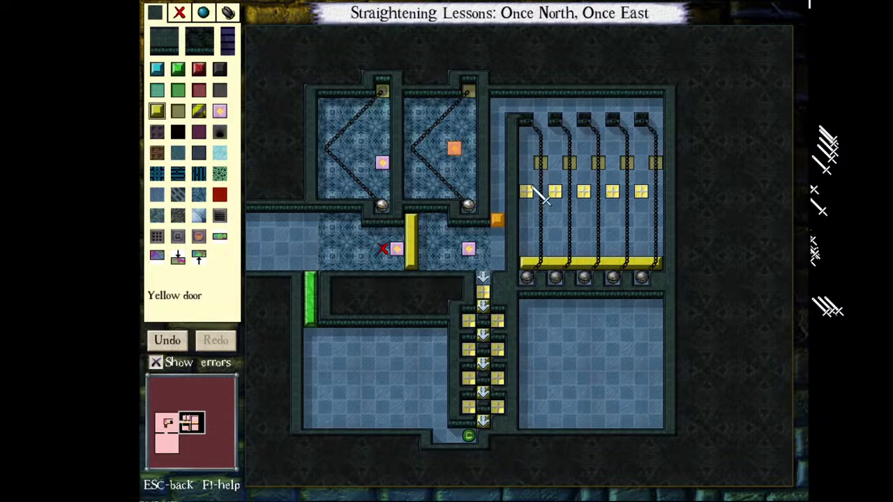
key("Escape")
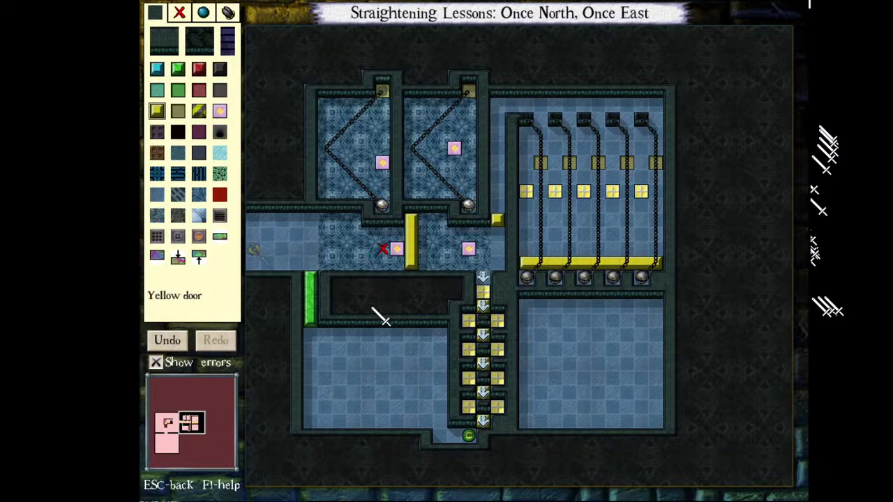
- Start a playtest from the west passage and walk Beethro east onto the first on-and-off plate
key("shift+F5")
key("Right")
key("Right")
key("Right")
key("Right")
key("Right")
key("Right")
key("Right")
key("Right")
key("Right")
key("Right")
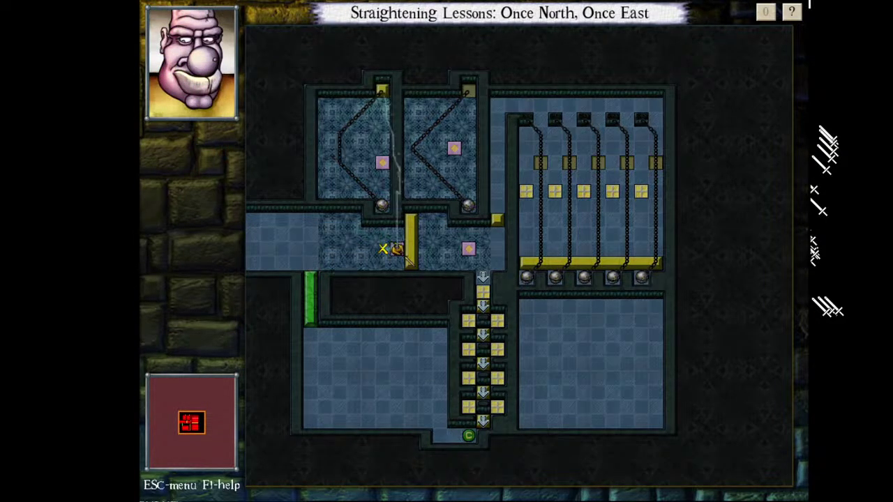
- Walk Beethro east through the opened yellow door onto the second on-and-off plate
key("Right")
key("Right")
key("Right")
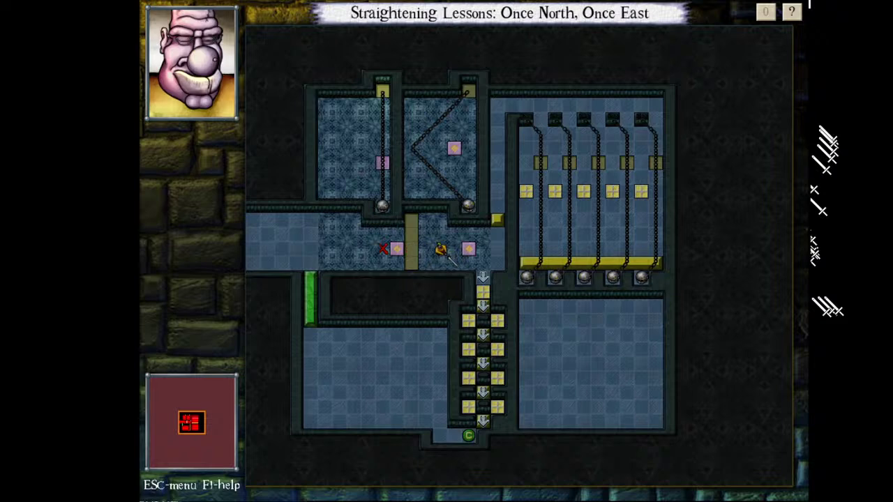
key("Right")
key("Right")
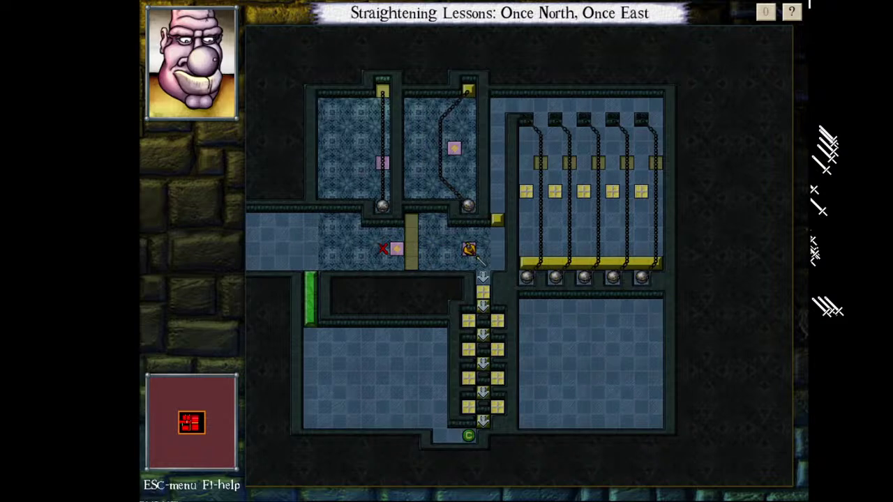
- Walk Beethro north through the new door and up the corridor to the start of the northern passage
key("Up")
key("Right")
key("Up")
key("Up")
key("Up")
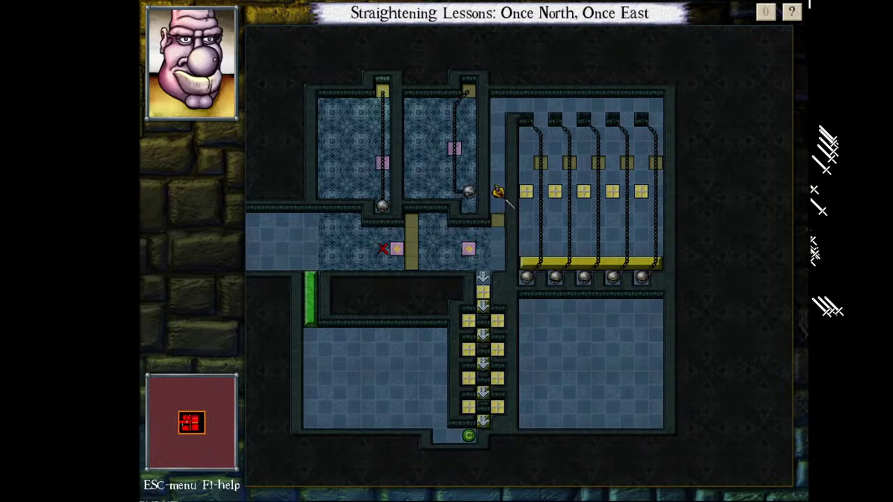
key("Up")
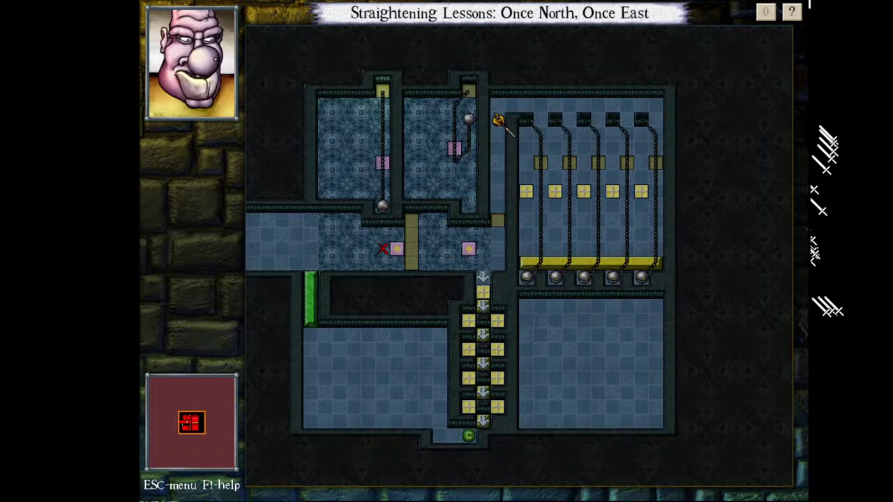
key("Right")
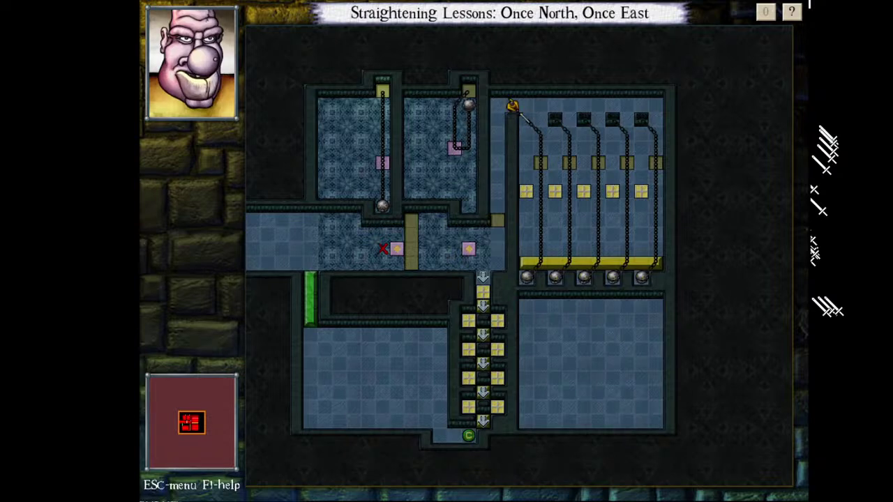
- Cut the blocks above the five chains except the middle one, walk Beethro below it and end the playtest
key("Right")
key("Right")
key("Right")
key("Right")
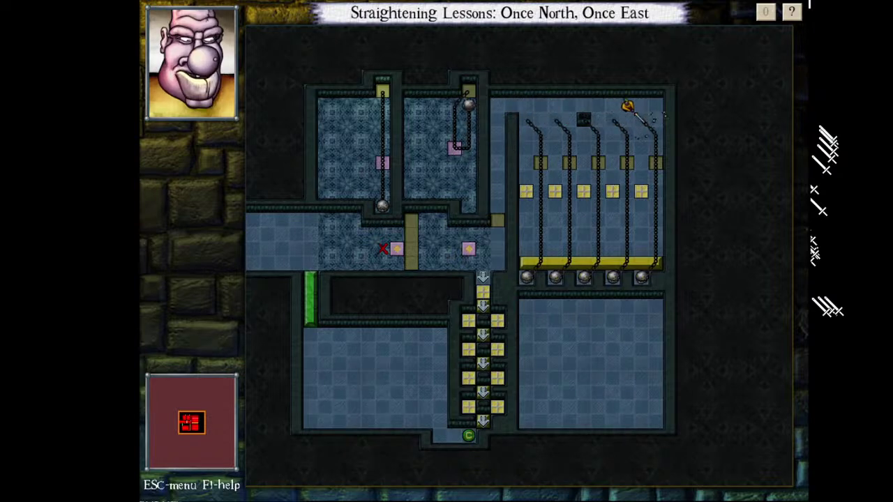
key("Left")
key("Left")
key("Down")
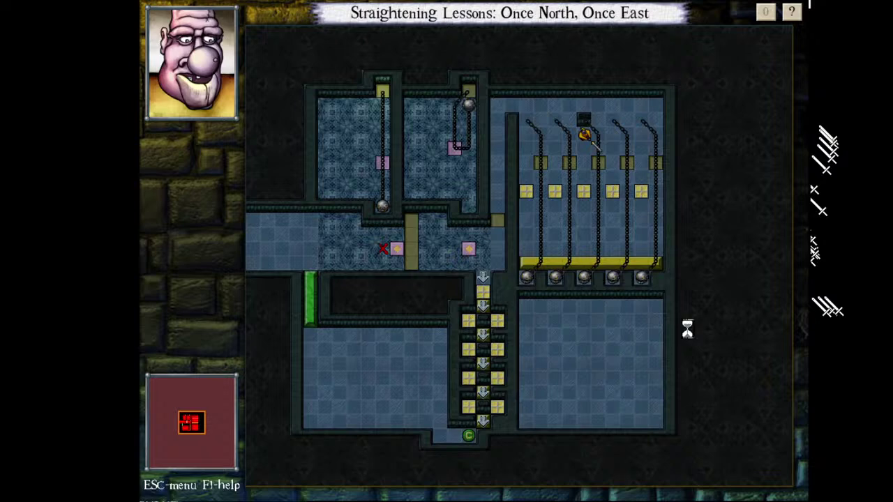
key("Escape")
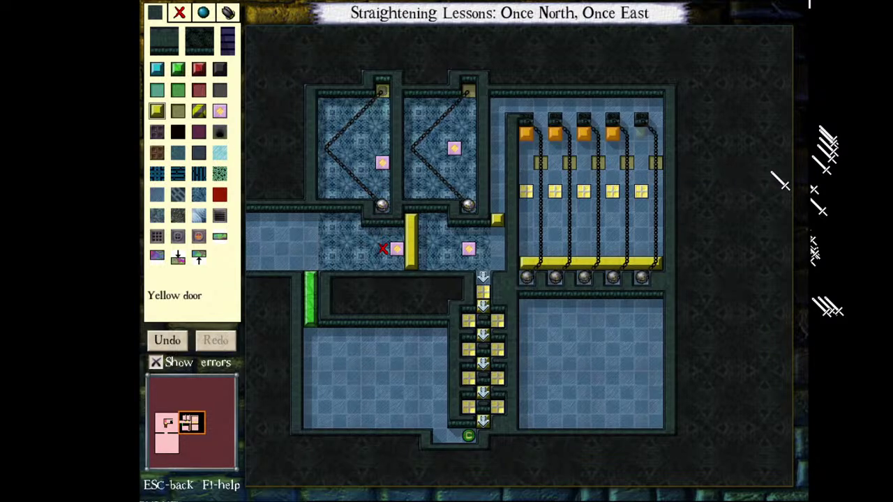
- Place a yellow door below each of the five chain blocks and set the arrow passage's northernmost plate to open them
left_click(772, 172)
left_click(567, 361)
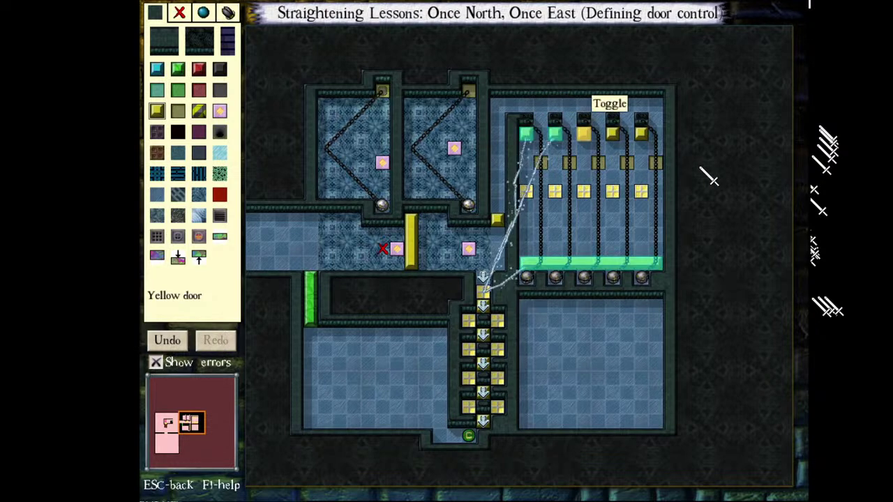
left_click(585, 219)
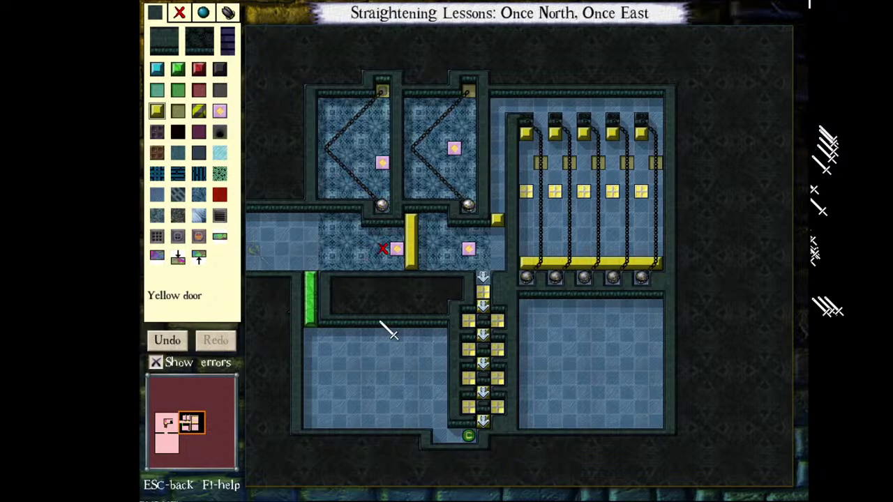
- Playtest the edited room from the west passage and bring Beethro to the first on-and-off plate
key("F6")
key("Right")
key("Right")
key("Right")
key("Right")
key("Right")
key("Right")
key("Right")
key("Right")
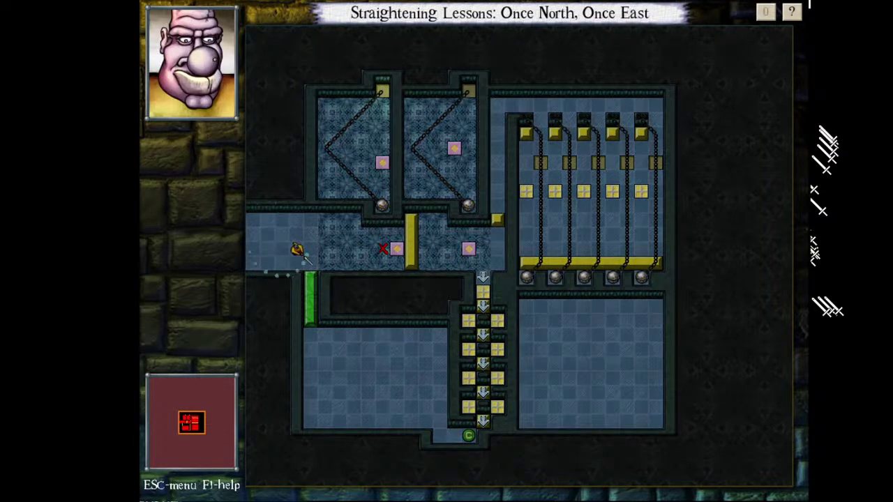
key("Right")
key("Right")
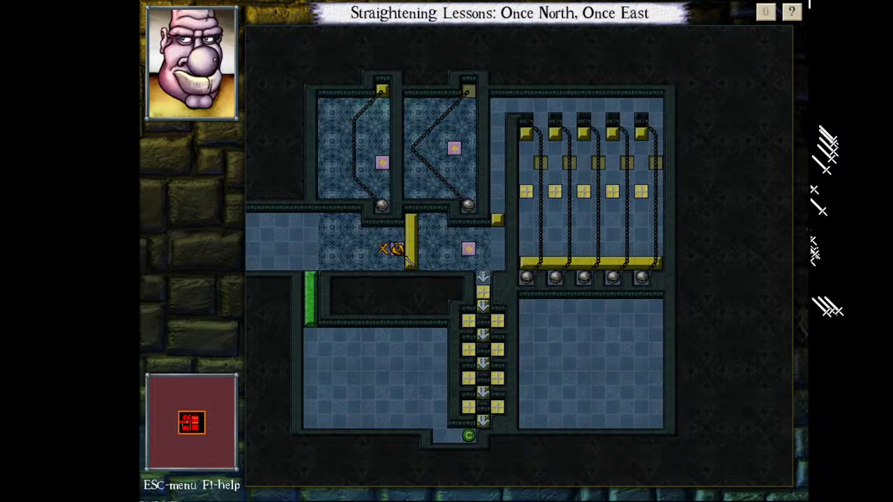
- Continue Beethro east past the yellow door to the on-and-off plate below the second compartment
key("Right")
key("Right")
key("Right")
key("Right")
key("Right")
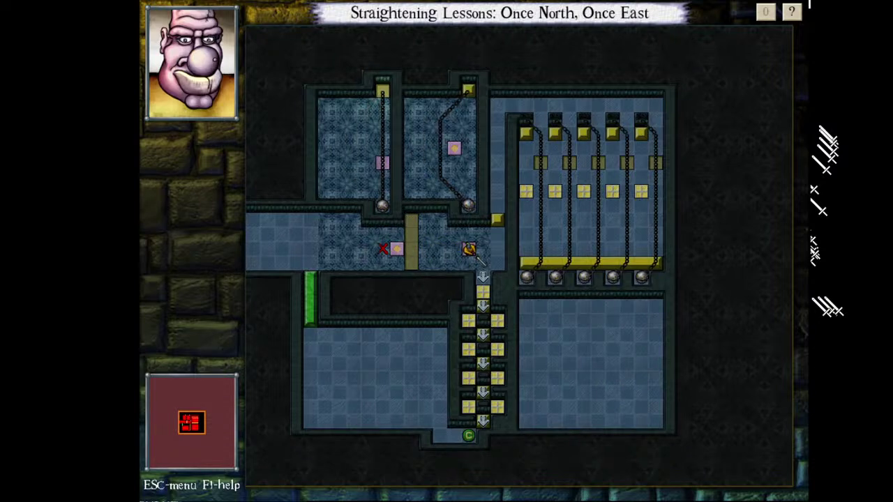
- Take Beethro north up the corridor beside the second compartment to the northern passage
key("Page_Up")
key("Page_Up")
key("Up")
key("Up")
key("Up")
key("Up")
key("Up")
key("Up")
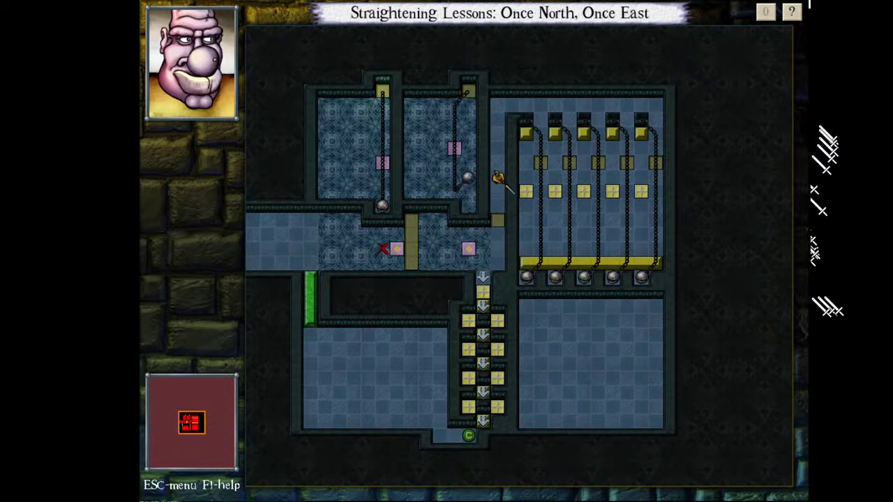
key("Up")
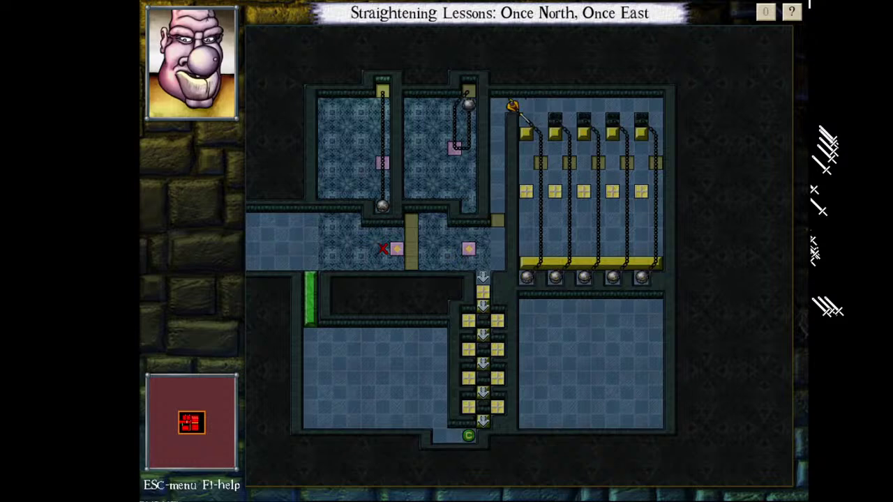
- Cut the blocks behind the new yellow doors, leaving the middle one, and head back west
key("Right")
key("Right")
key("Right")
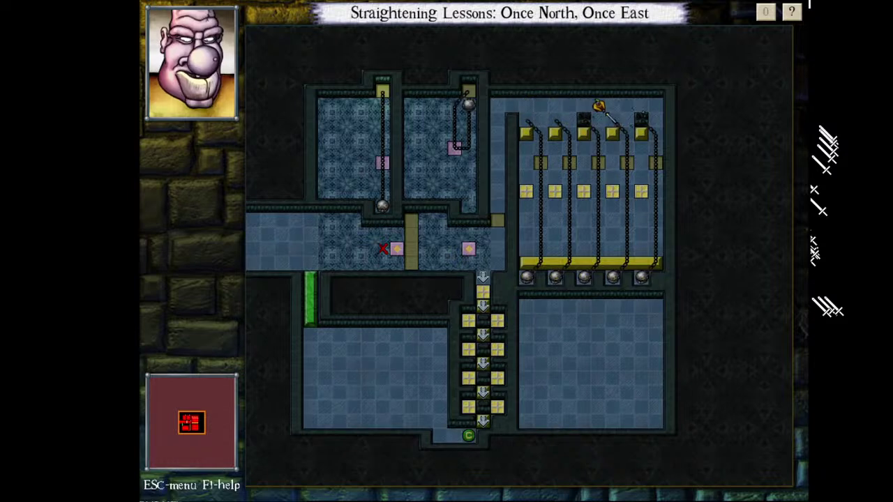
key("Right")
key("Right")
key("Left")
key("Left")
key("Left")
key("Left")
key("Left")
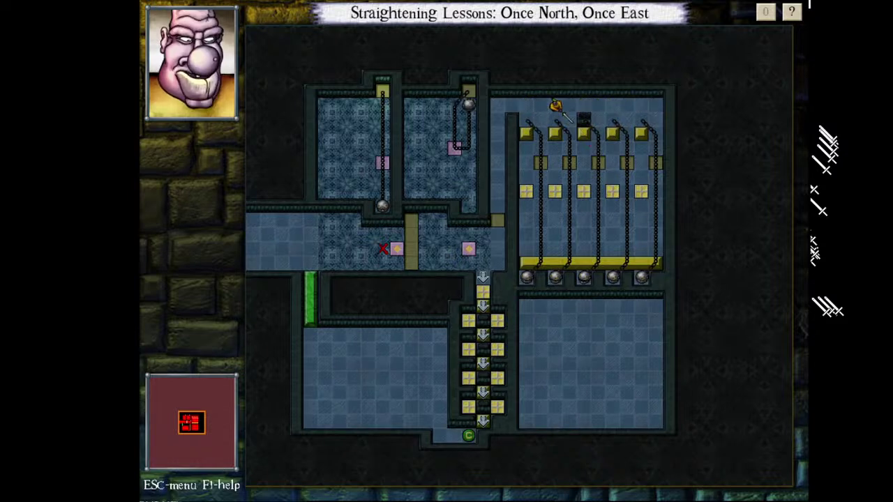
- Walk Beethro back down the corridor and into the arrow passage over its northernmost plate
key("Left")
key("Left")
key("Down")
key("Down")
key("Down")
key("Down")
key("Down")
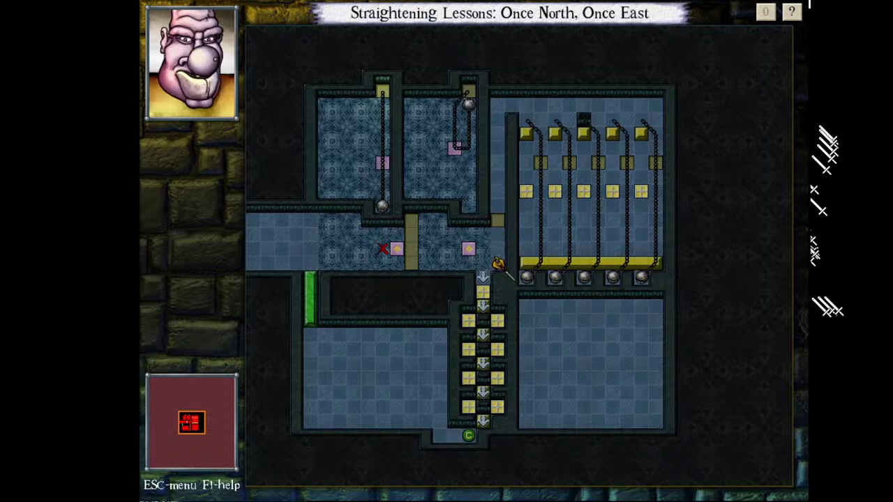
key("KP_1")
key("Down")
key("Down")
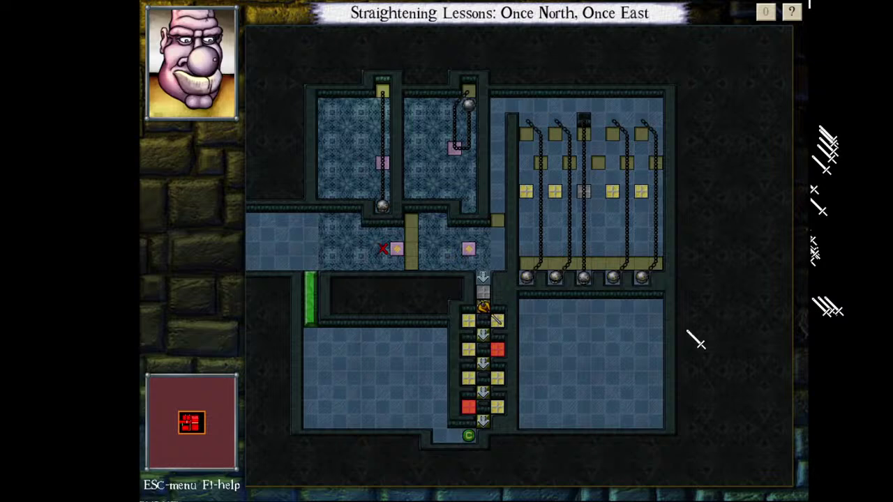
- Move Beethro over the first pair's east plate and try the second pair's east plate
left_click(563, 422)
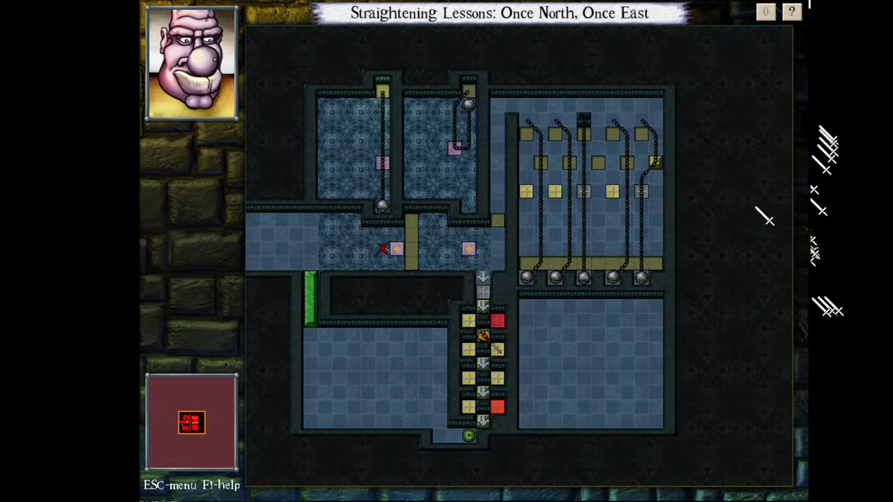
key("KP_3")
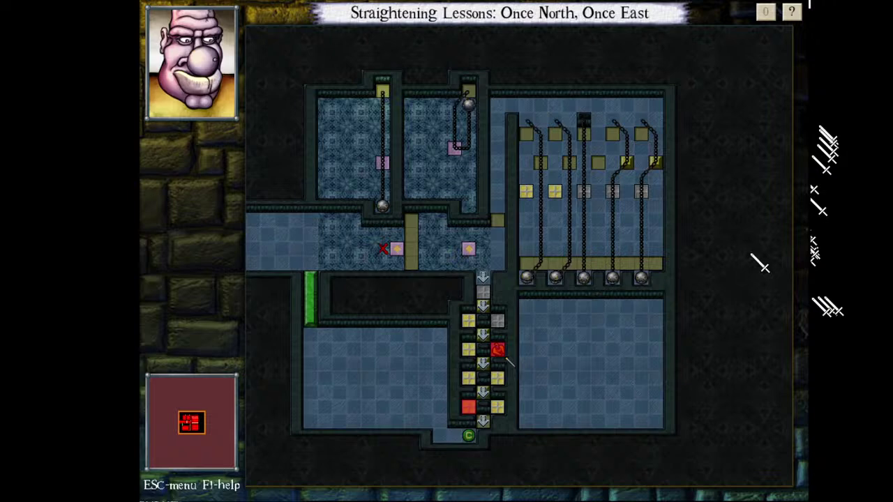
key("KP_7")
- Check the chain plates' links and step Beethro on the west plates of the second and third pairs
left_click(573, 457)
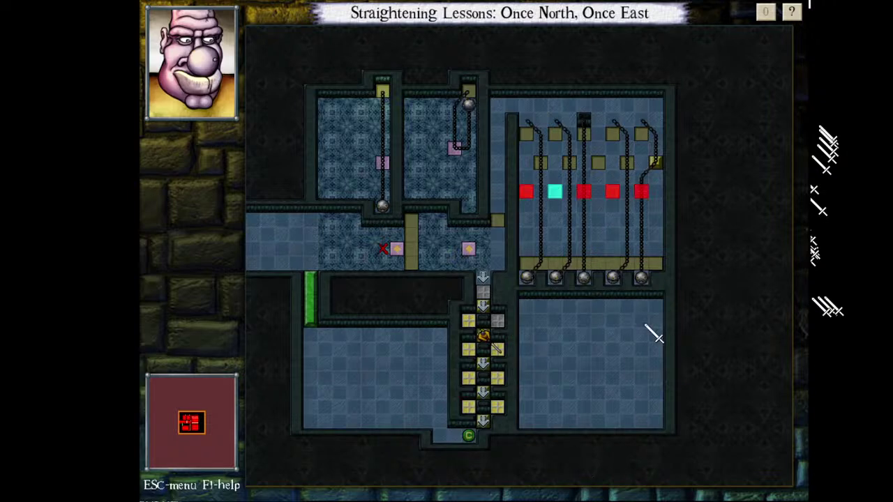
left_click(681, 204)
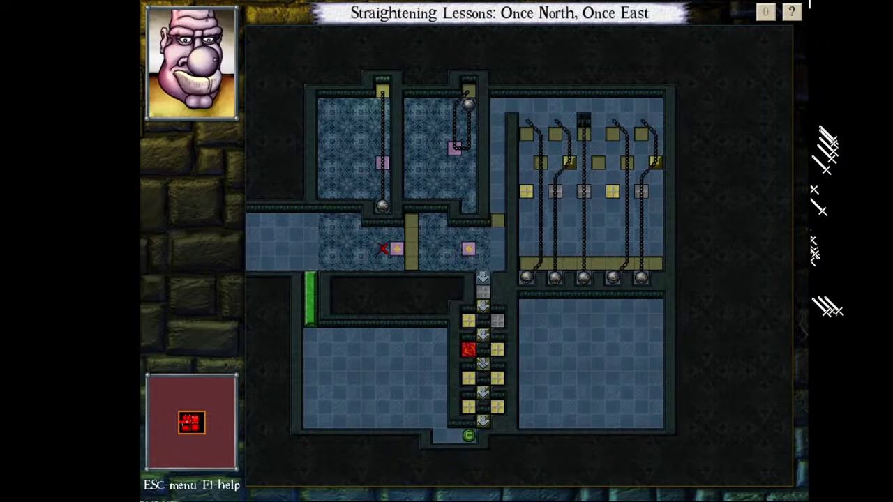
key("KP_2")
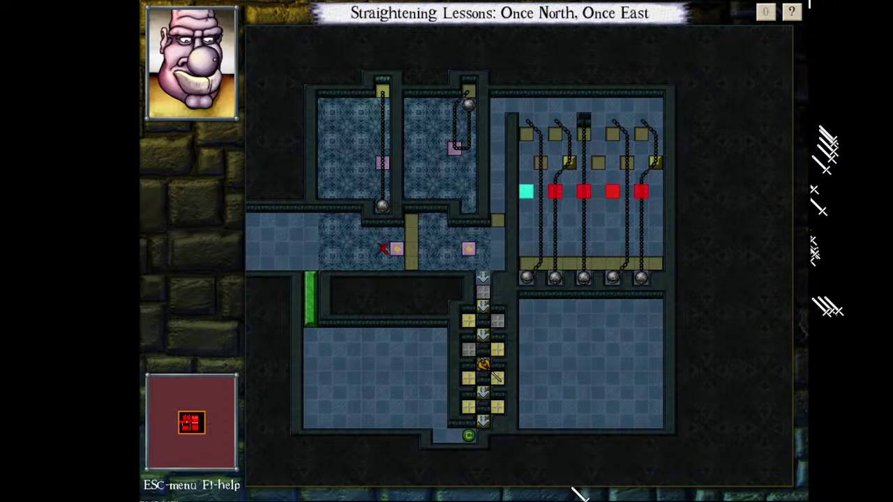
key("KP_1")
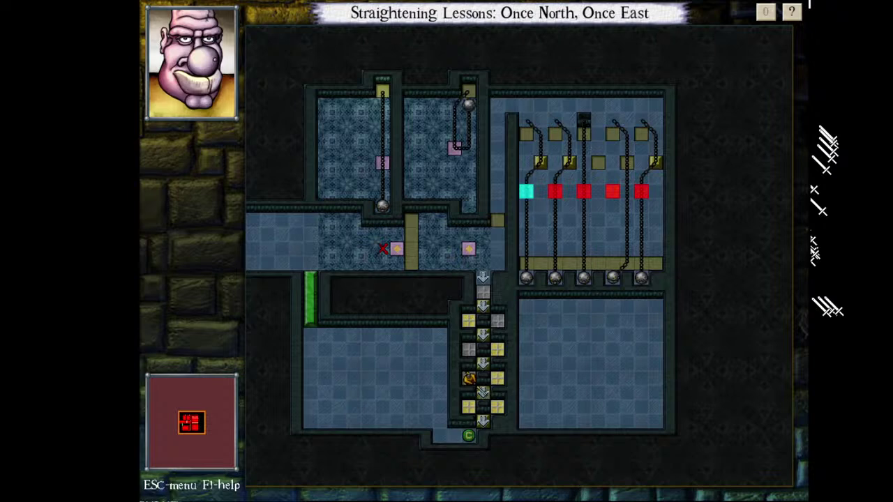
key("KP_3")
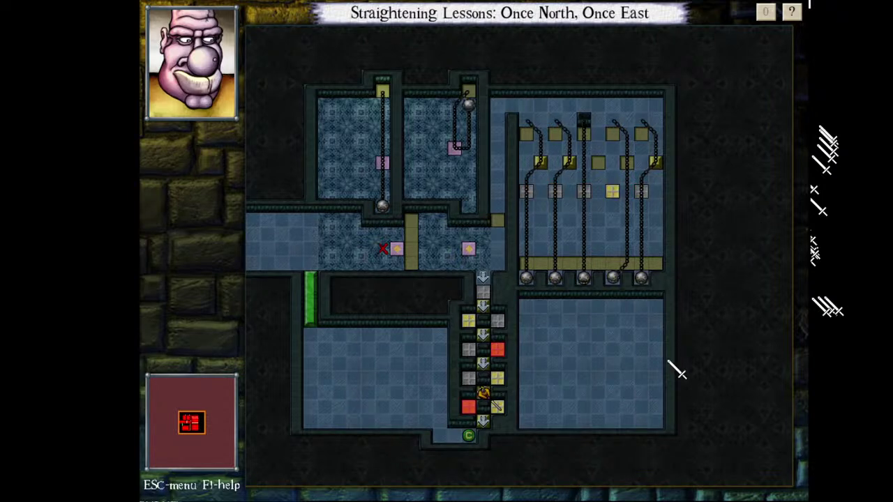
- Step on the fourth pair's west plate, leave the arrow passage and cross the southwest chamber northwestward
key("KP_1")
key("KP_3")
key("KP_1")
key("KP_4")
key("KP_7")
key("KP_7")
key("KP_7")
key("KP_7")
key("KP_7")
key("KP_7")
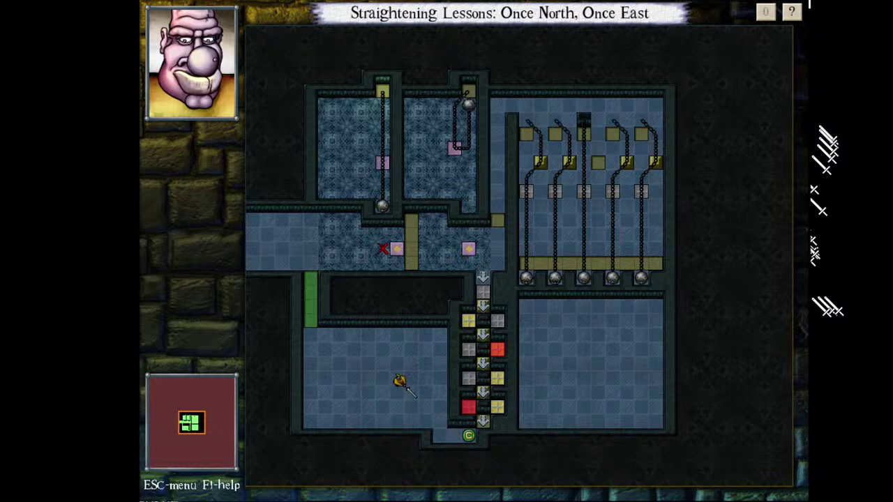
- Walk Beethro through the opened green door into the west passage
key("KP_7")
key("KP_4")
key("KP_4")
key("KP_7")
key("KP_8")
key("KP_8")
key("KP_8")
key("KP_7")
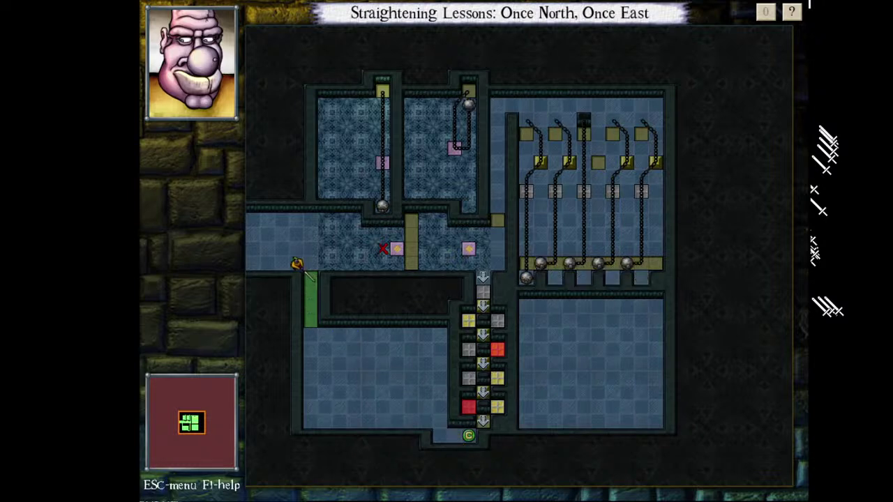
- Leave the room through its west exit and step back in from the west
key("KP_4")
key("KP_4")
key("KP_4")
key("KP_4")
key("KP_6")
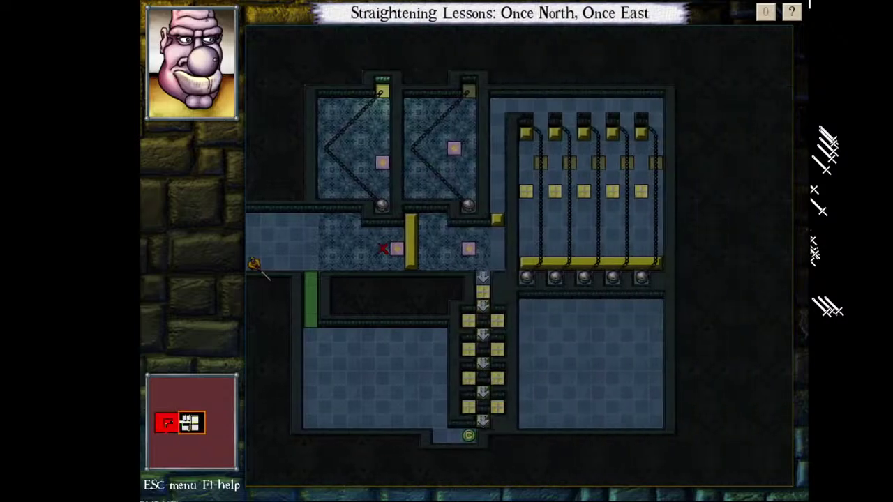
- End the playtest and open the room Thrice North from the Chrome Foundry level for editing
key("Escape")
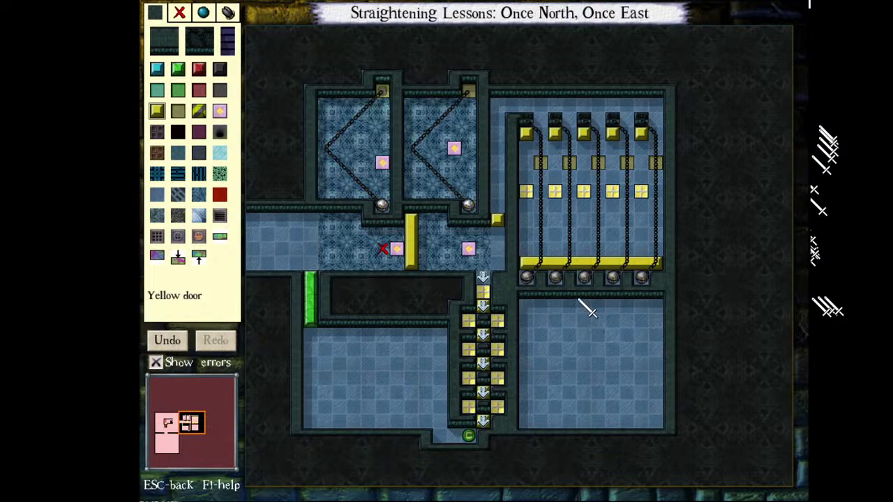
key("Escape")
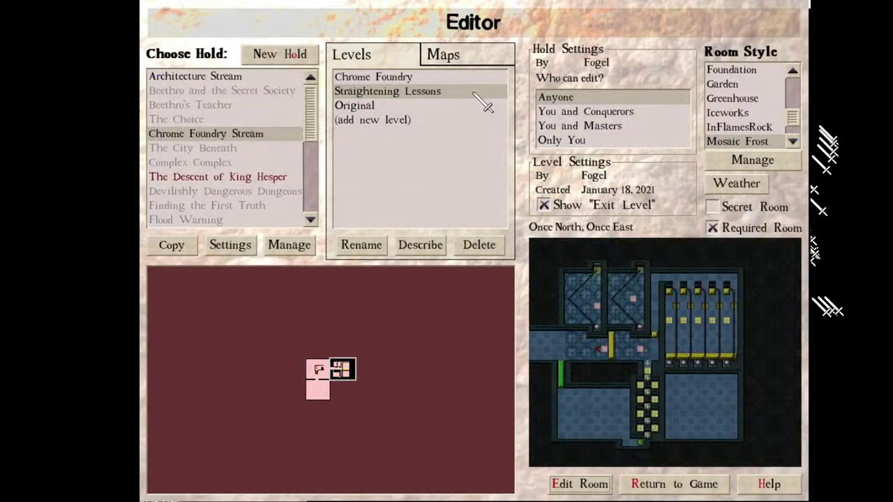
double_click(472, 81)
key("Escape")
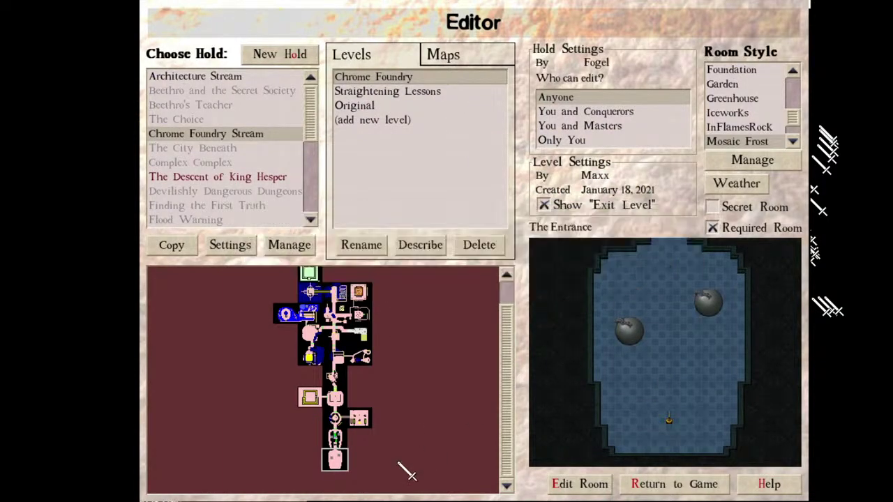
key("Down")
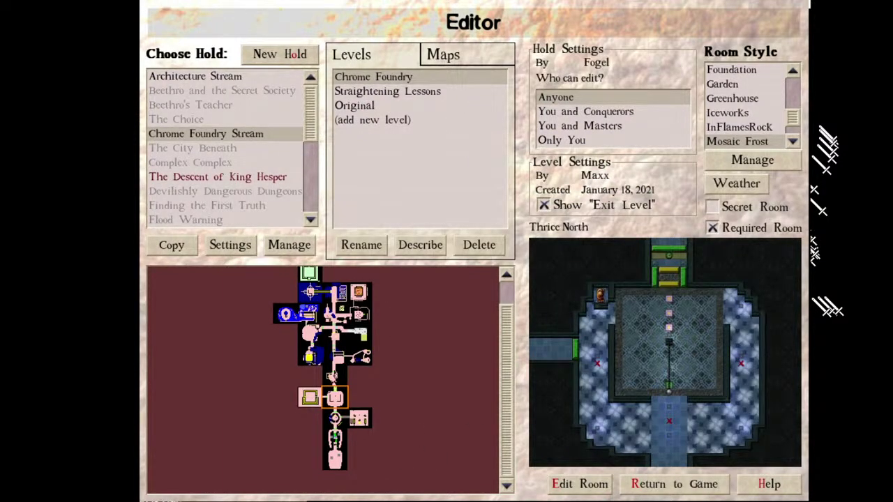
left_click(580, 484)
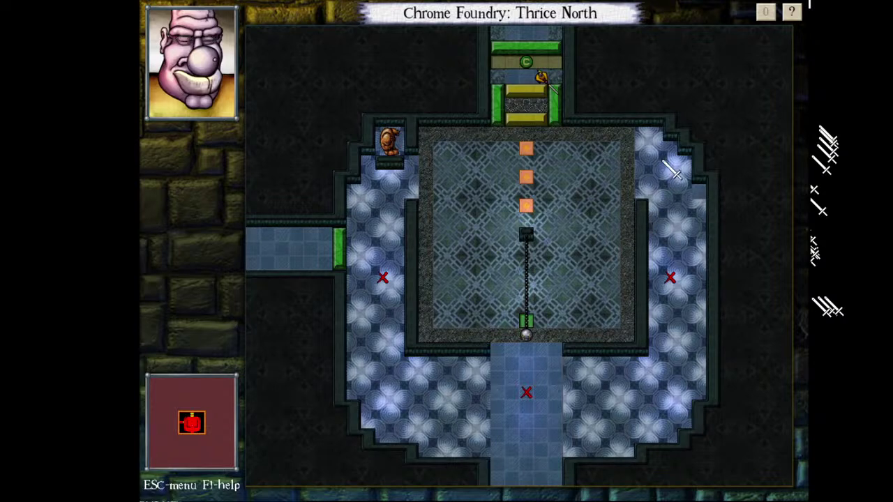
key("Escape")
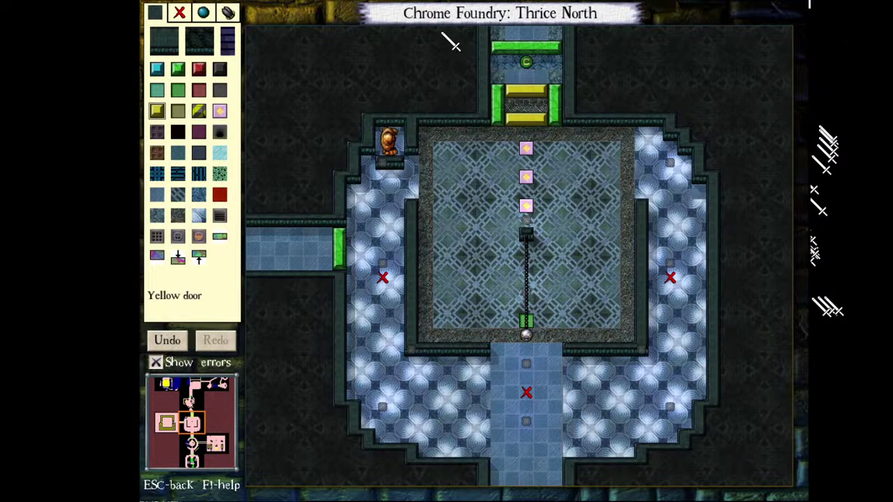
- Repaint the tiles around the conquer token in the north corridor with plain floor
left_click(229, 13)
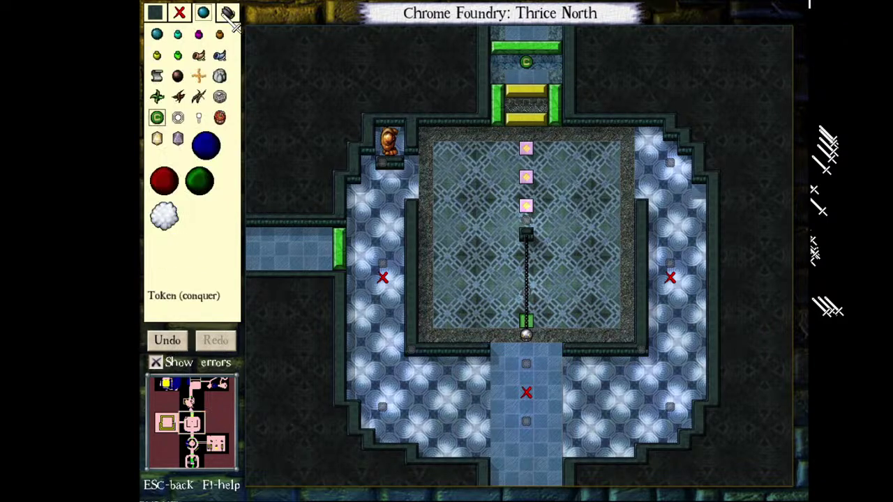
left_click(156, 13)
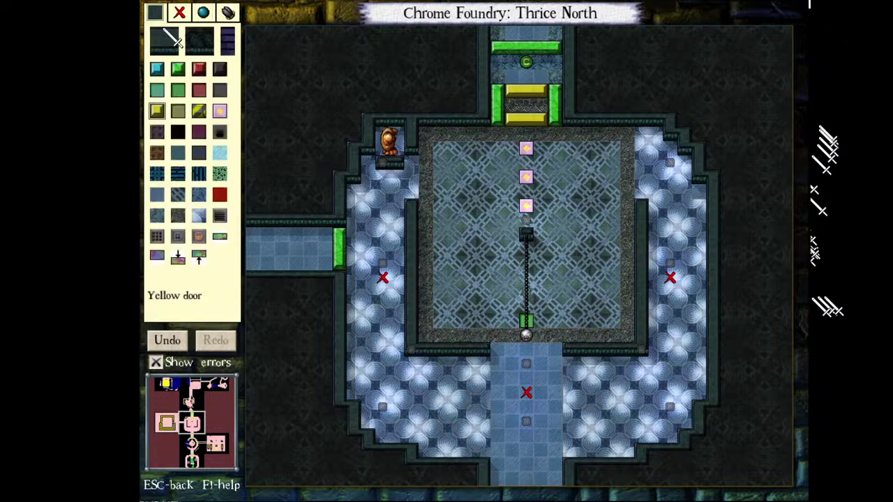
left_click(157, 215)
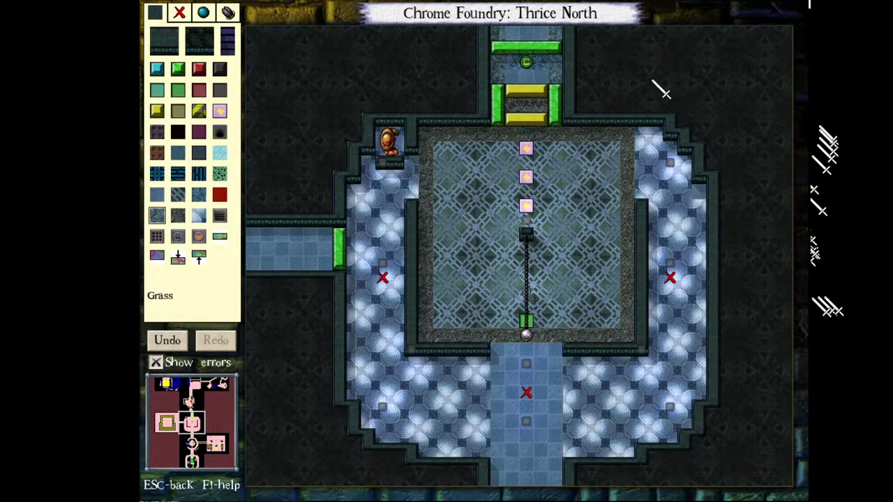
left_click(157, 195)
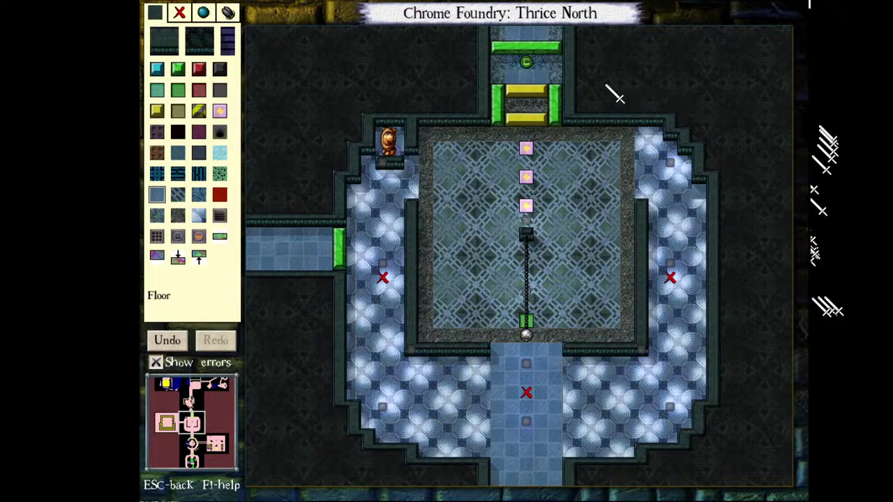
left_click_drag(526, 62, 512, 62)
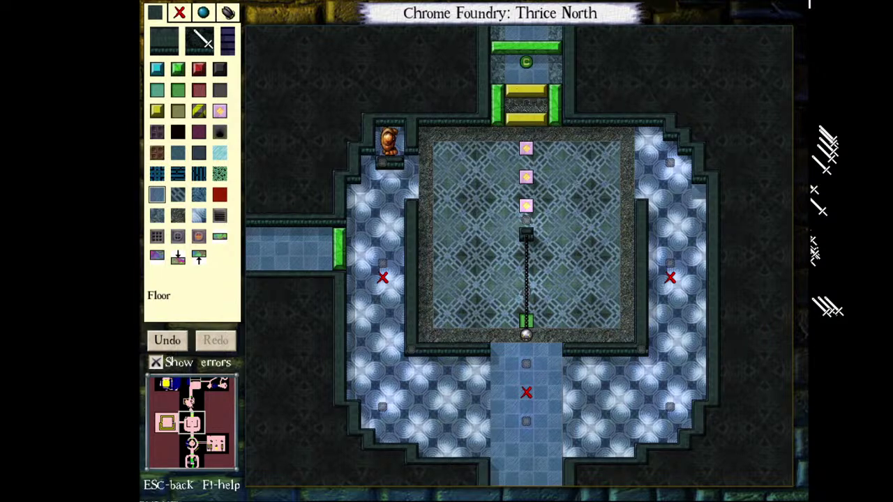
- Remove the conquer token and carve a three-tile floor alcove eastward off the north corridor
left_click(203, 12)
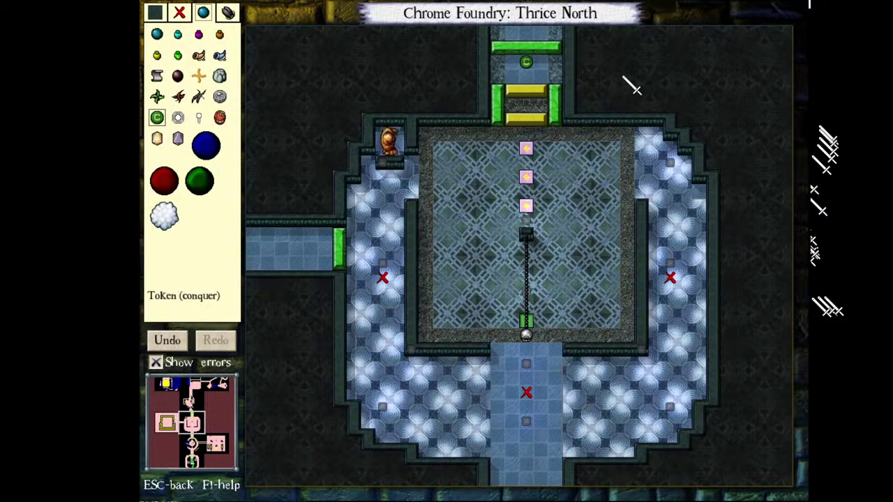
left_click(154, 14)
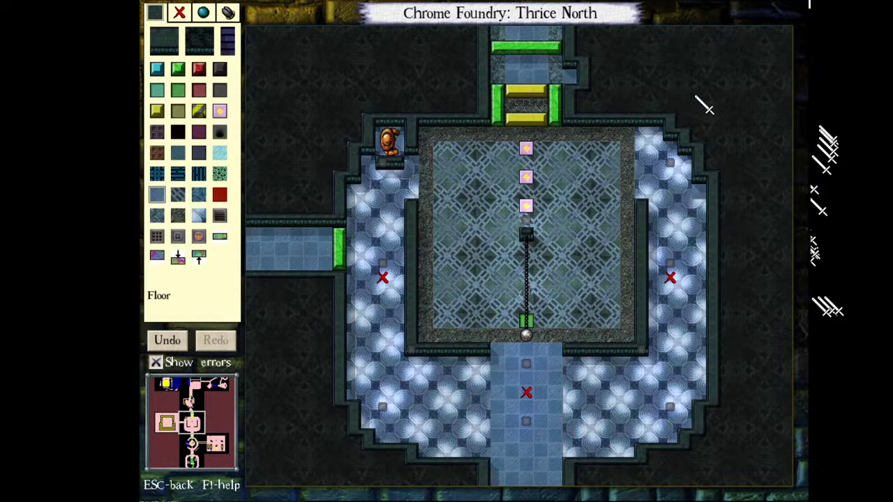
left_click(584, 75)
left_click(598, 75)
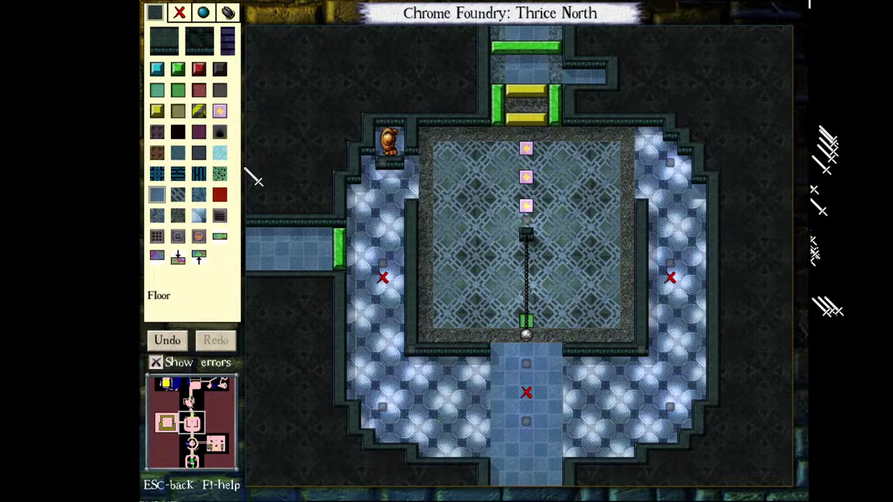
- Place single yellow doors at both ends of the east alcove and check the northernmost pressure plate's door links
left_click(157, 112)
left_click(569, 75)
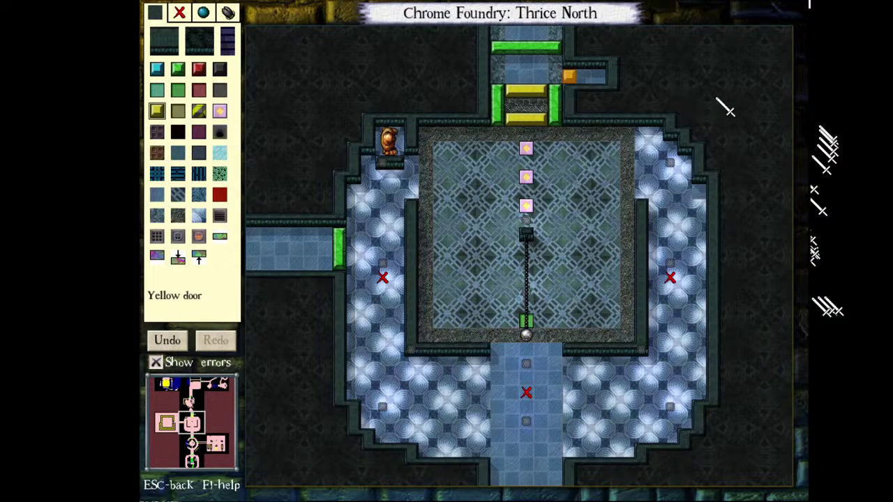
left_click(598, 75)
left_click(526, 148)
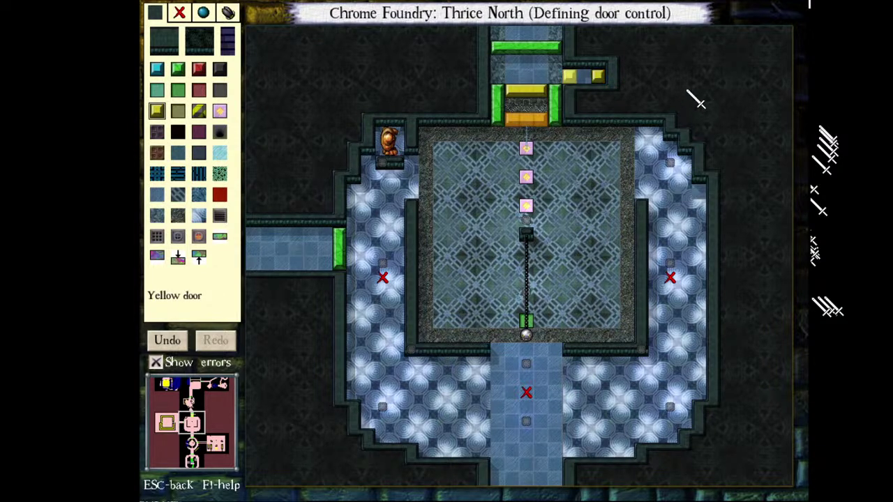
key("Escape")
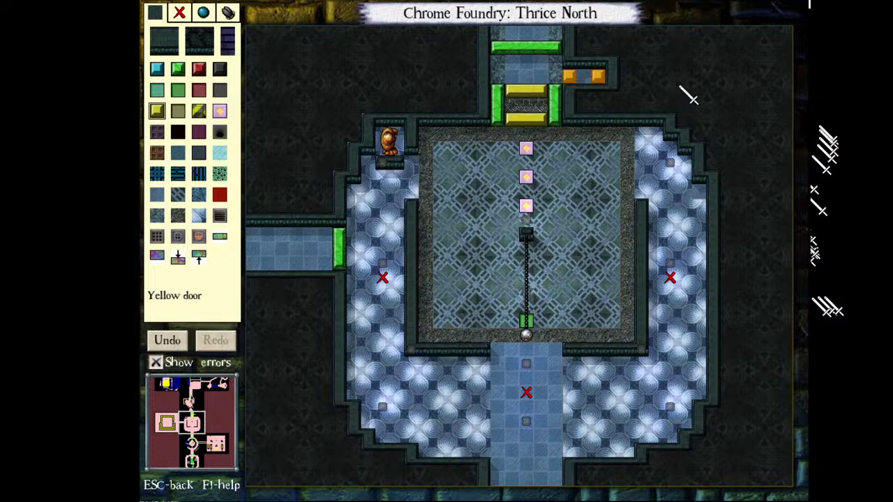
- Replace the east alcove's two doors with open yellow doors and wall off the stray floor tiles above them
left_click(178, 111)
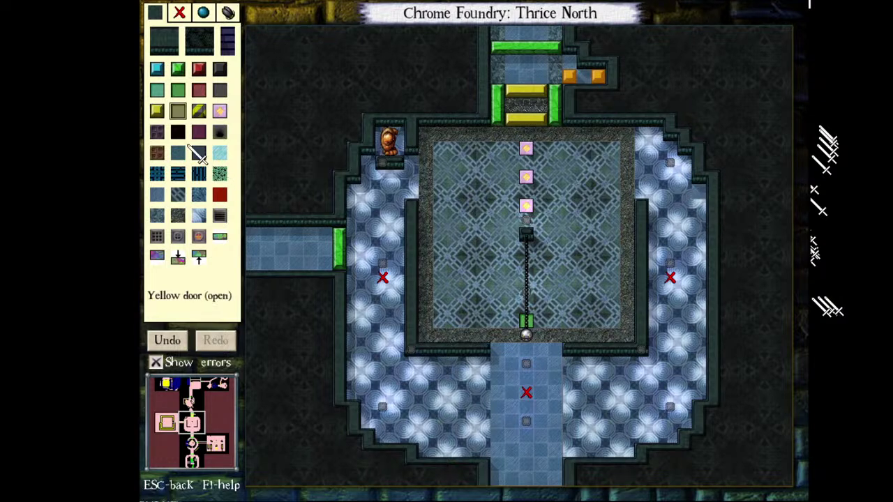
left_click_drag(569, 75, 570, 61)
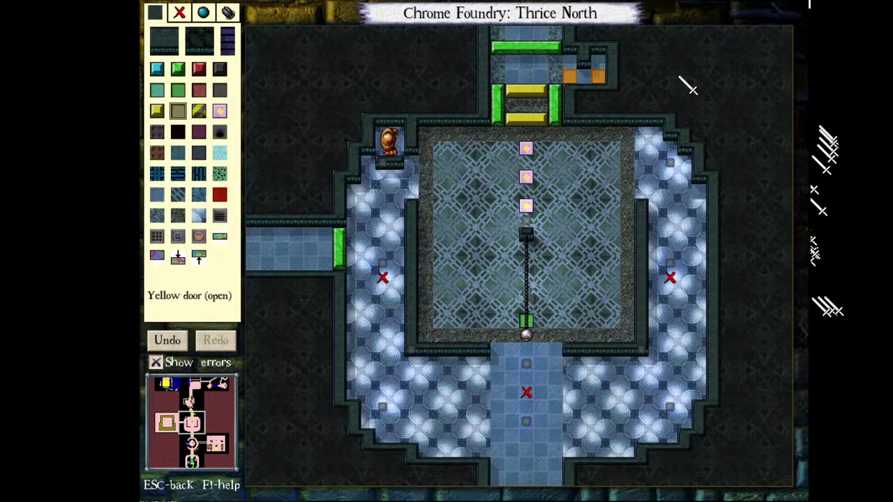
left_click(176, 52)
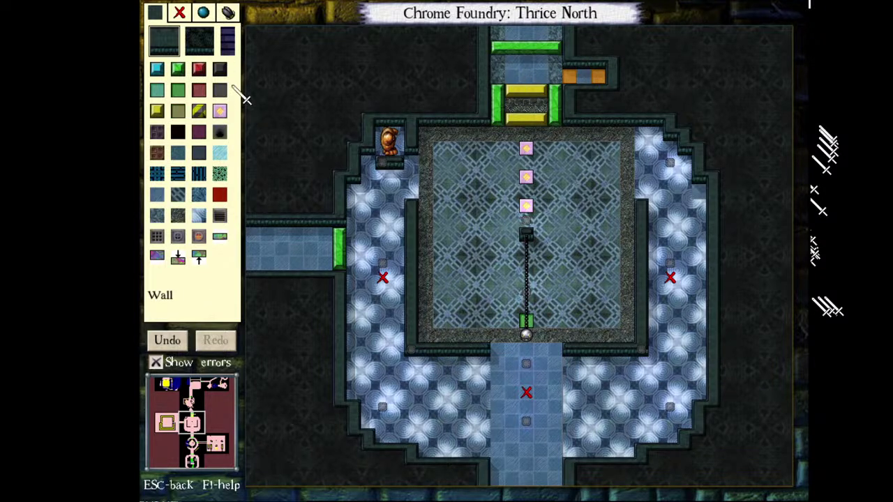
- Link the northernmost pressure plate to the east alcove's outer yellow door with the Toggle action
left_click(220, 111)
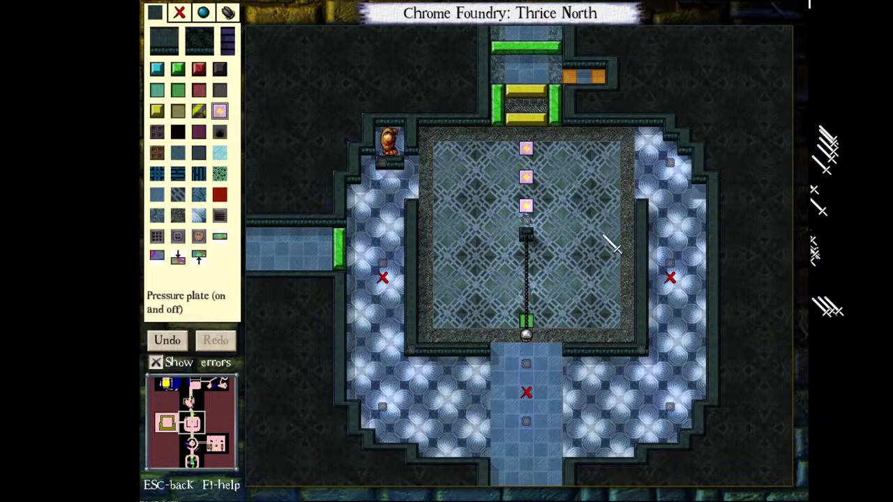
left_click(667, 198)
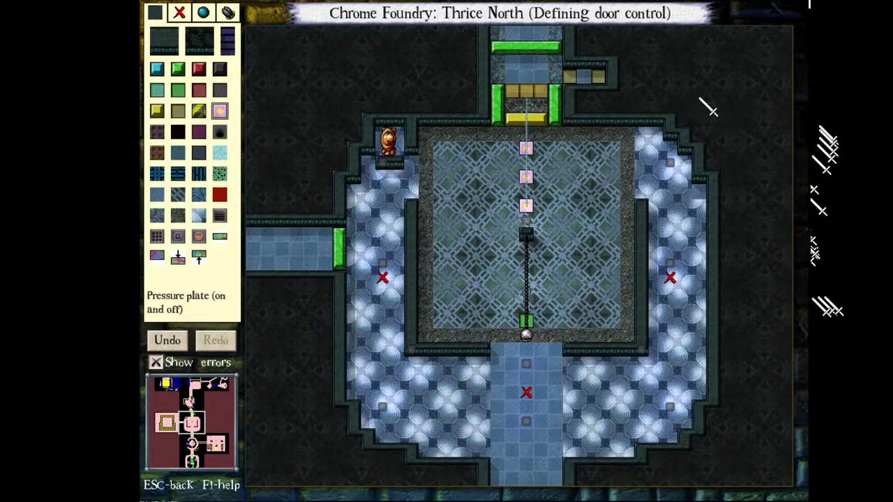
key("Escape")
left_click(526, 148)
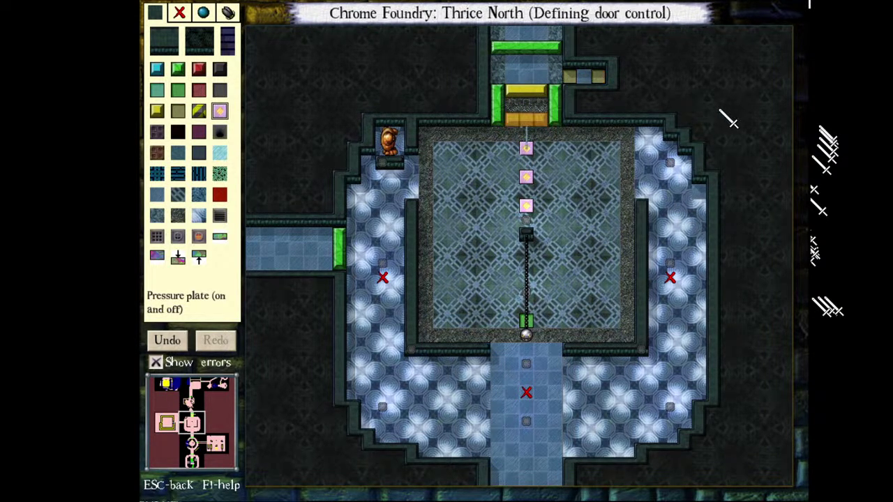
left_click(599, 76)
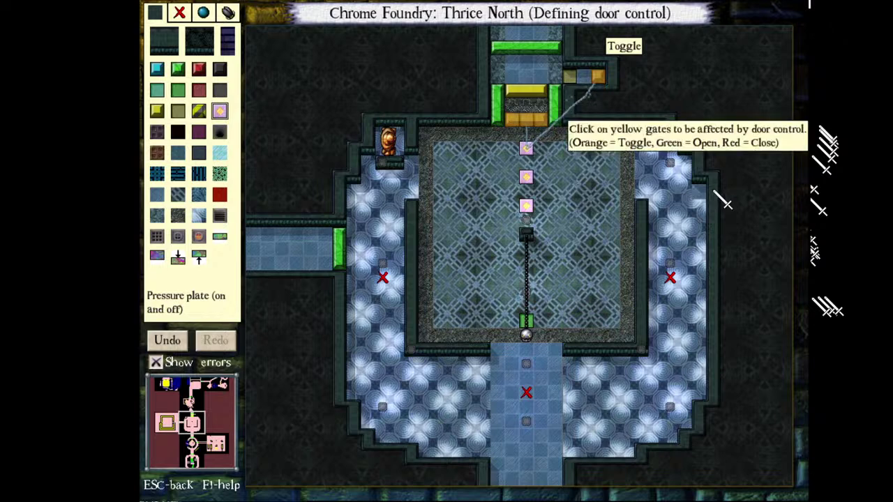
key("Escape")
- Carve a matching three-tile alcove west of the north corridor and place open yellow doors at both of its ends
right_click(483, 76)
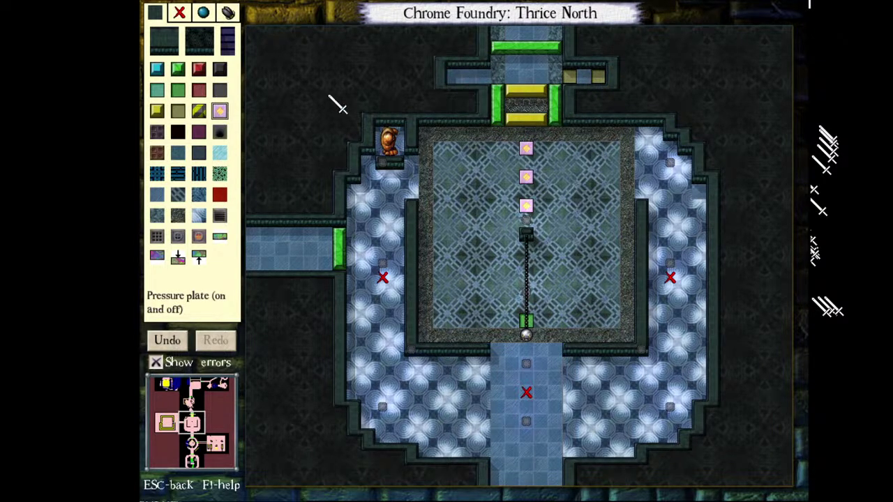
left_click(178, 111)
left_click(483, 76)
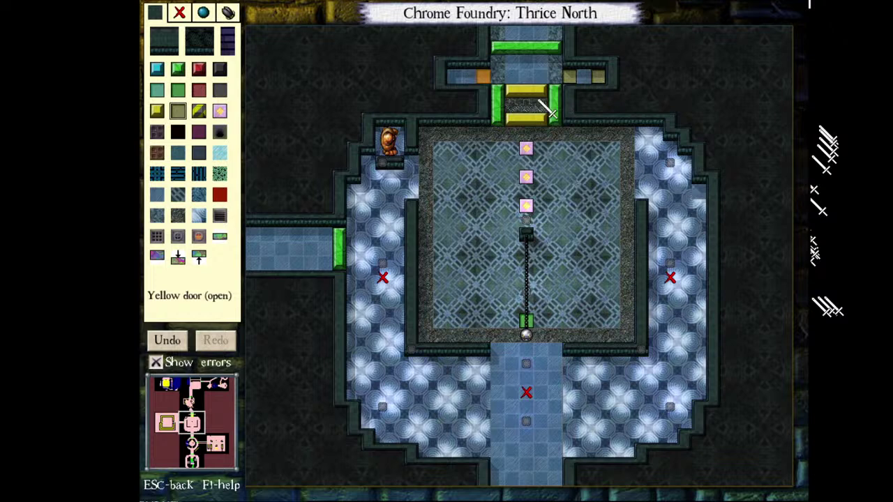
left_click(455, 77)
- Set the northernmost plate's link to the west alcove's inner door, trying Toggle and Open, and review the inner yellow door's plate links
left_click(527, 148)
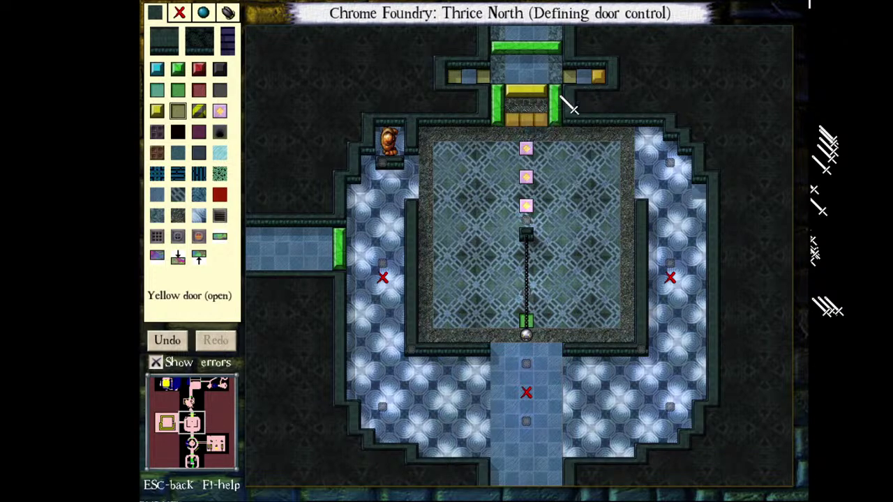
left_click(484, 76)
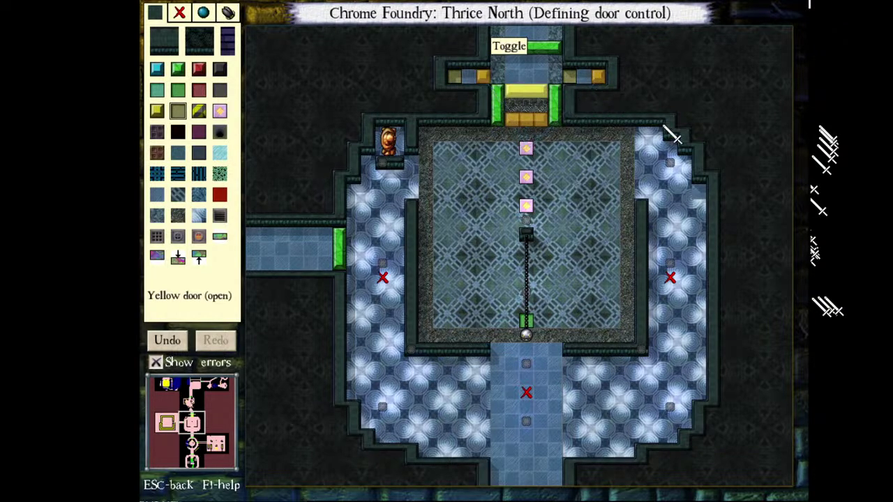
left_click(484, 76)
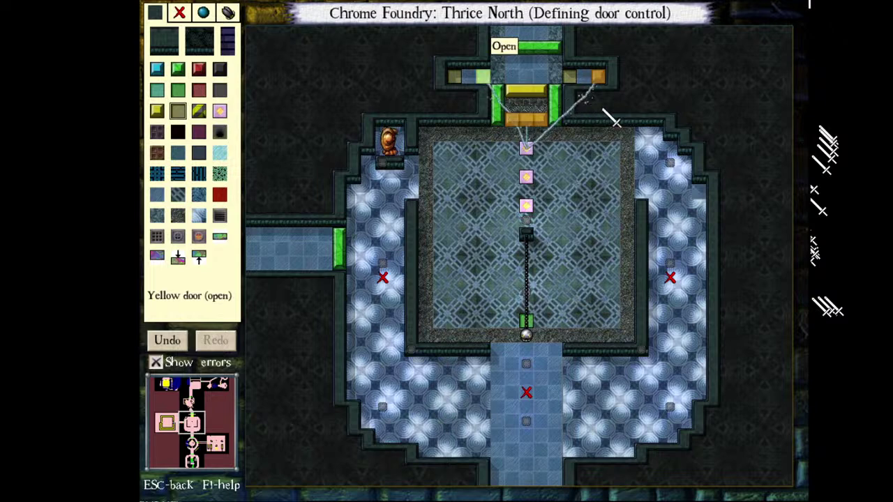
left_click(484, 76)
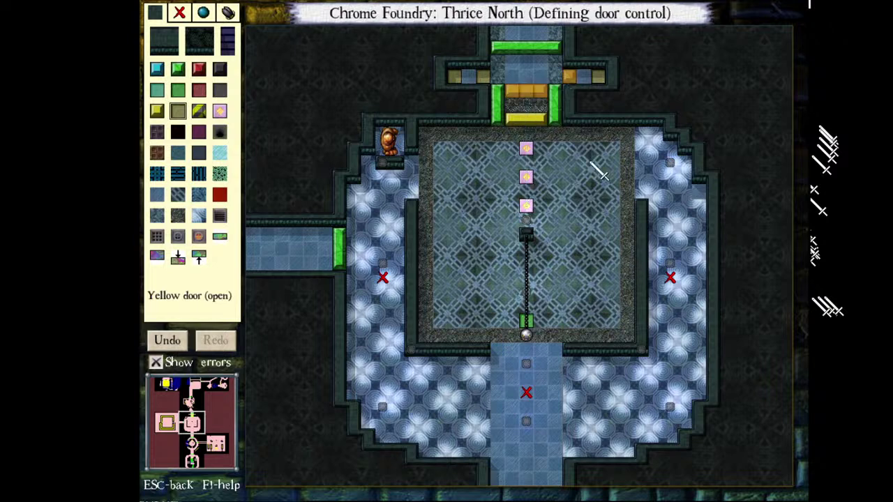
key("Escape")
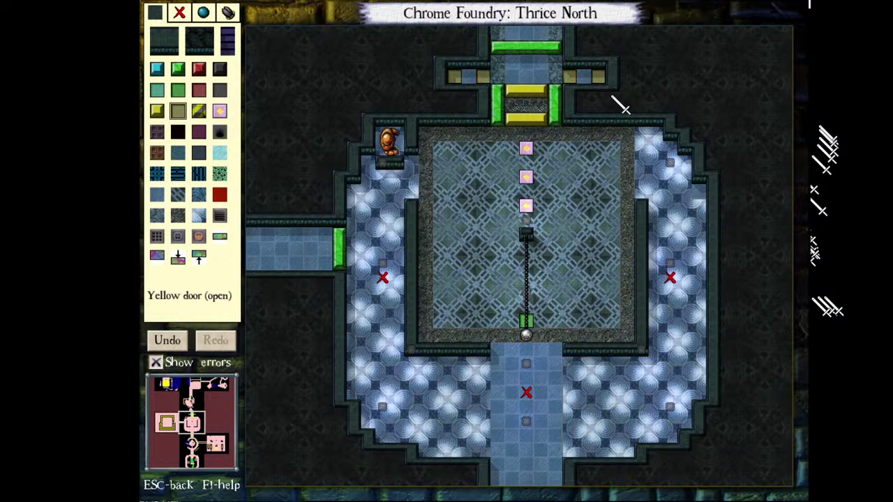
- Place conquer tokens on the outer end tiles of the east and west alcoves and leave the room editor
left_click(203, 13)
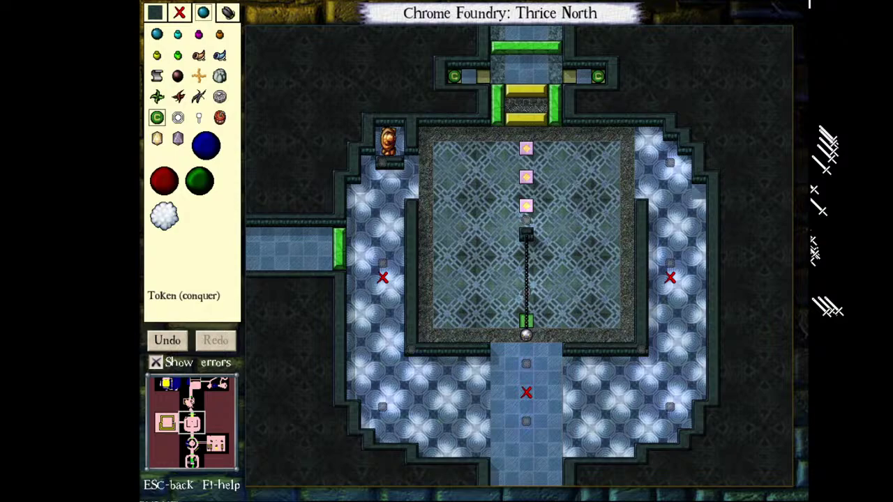
key("Escape")
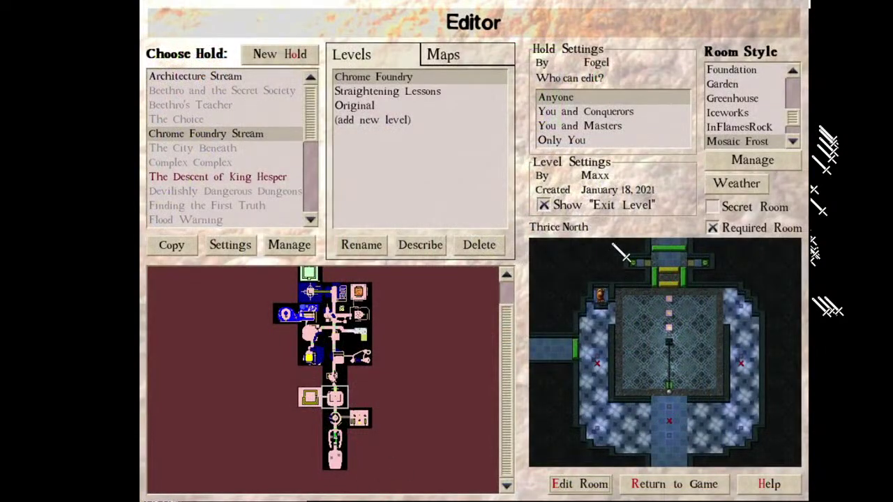
- Open the room Once North, Once East from the Straightening Lessons level for editing
left_click(388, 92)
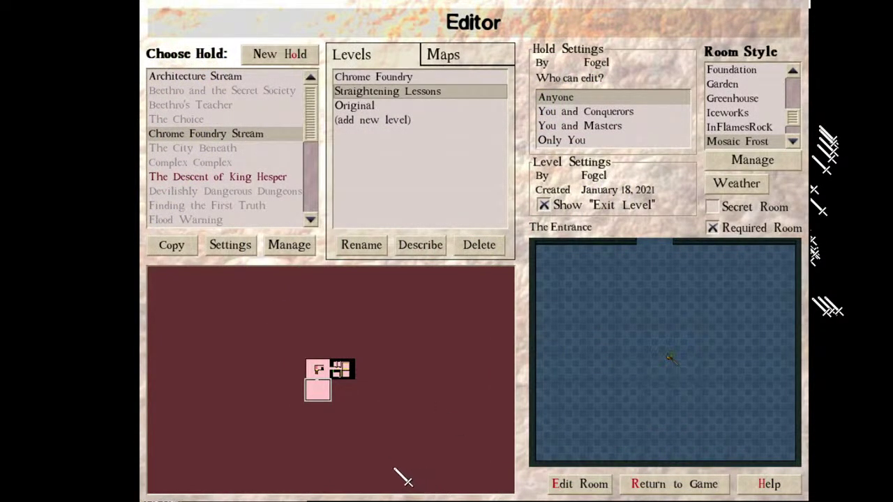
left_click(579, 485)
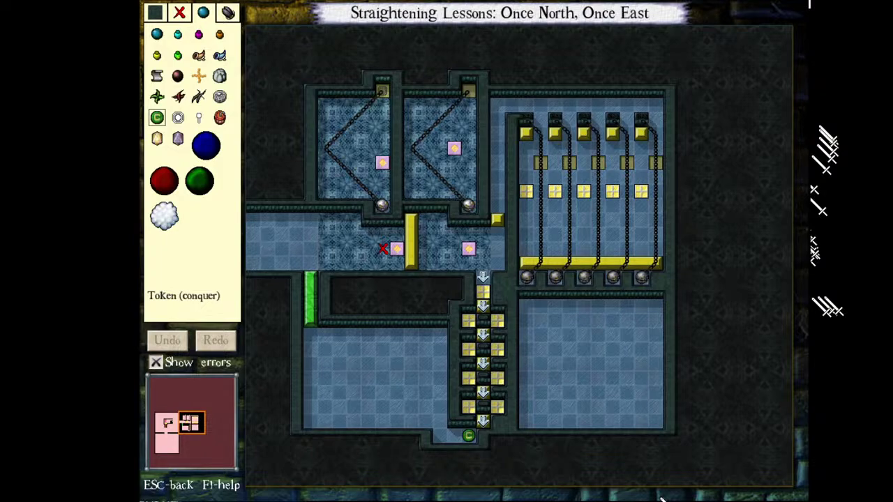
- Paste a copy of Once North, Once East one room to its north and open the copy for editing
key("Escape")
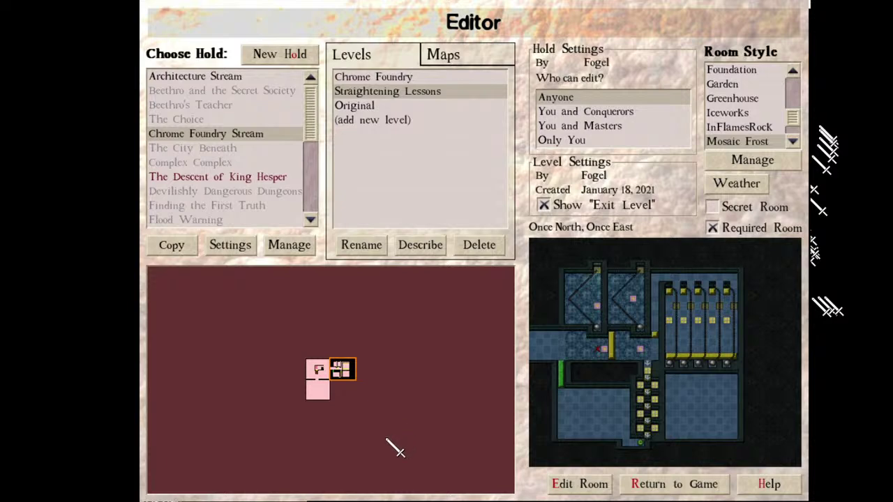
key("Up")
key("Return")
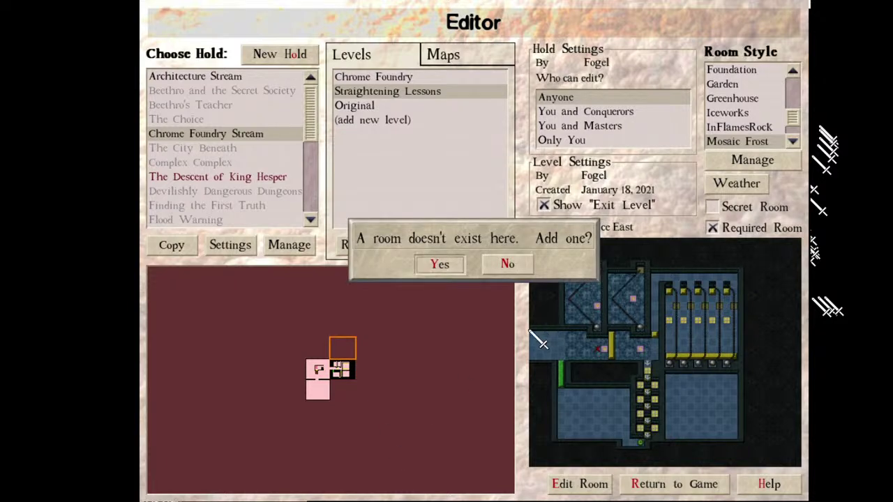
key("ctrl+v")
key("Return")
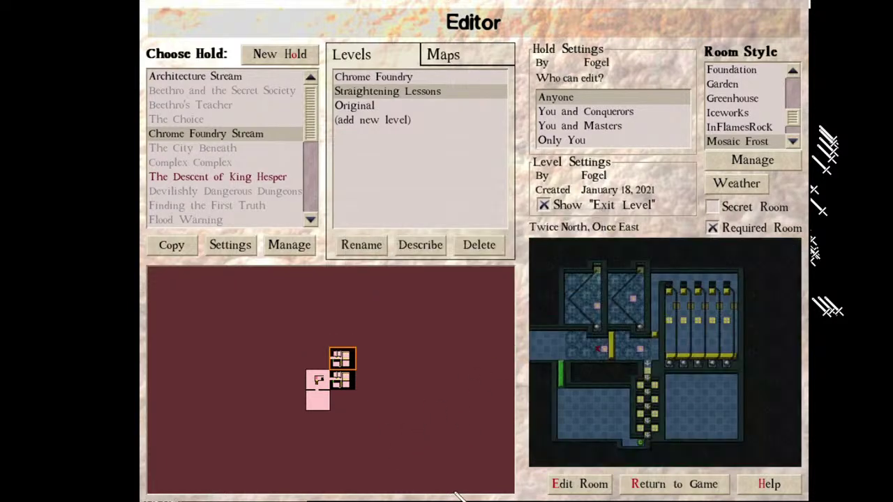
key("Return")
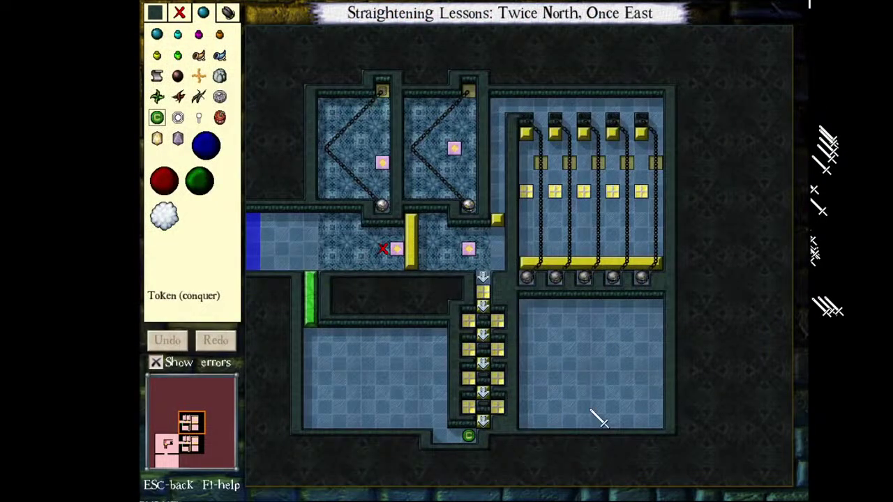
- Clear the side niches, plates and force arrows below the one-use plate's entrance, plus the plates and yellow doors among the five chains
right_click_drag(454, 321, 513, 379)
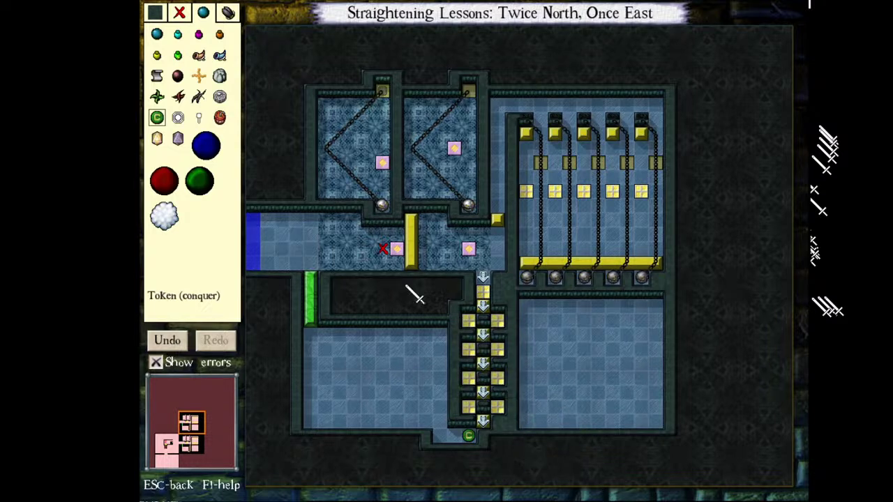
left_click(159, 16)
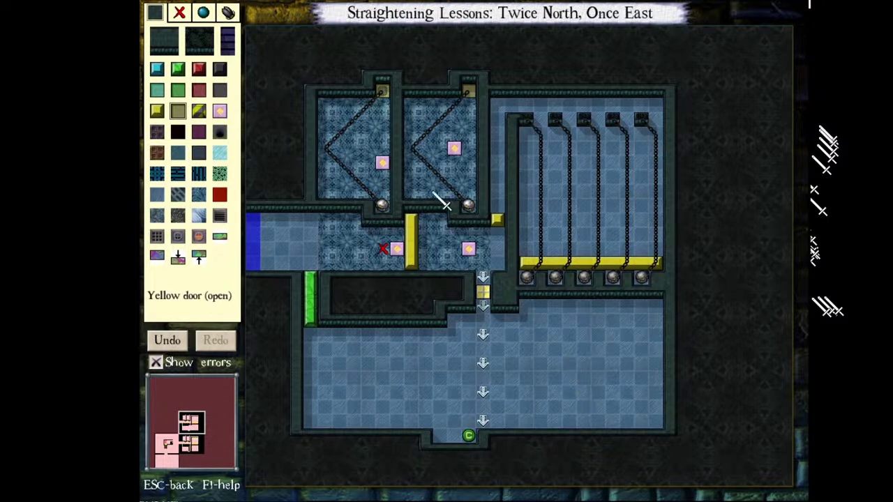
left_click(180, 13)
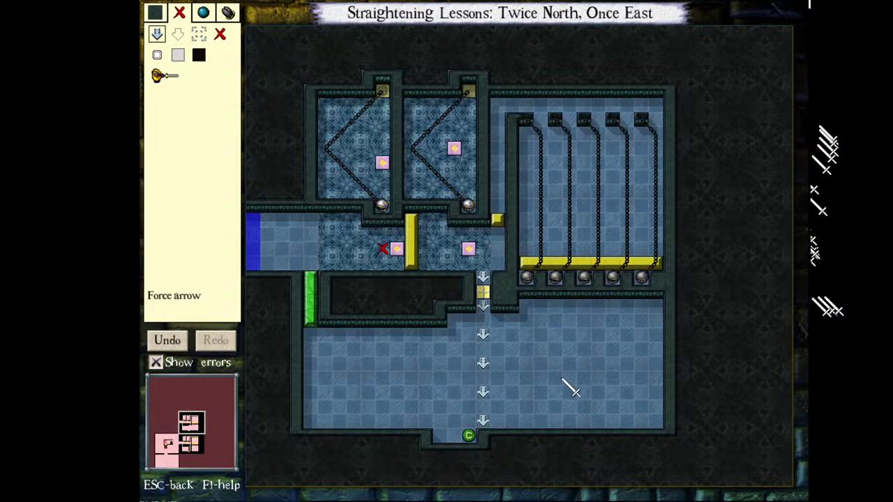
right_click(483, 334)
right_click(483, 363)
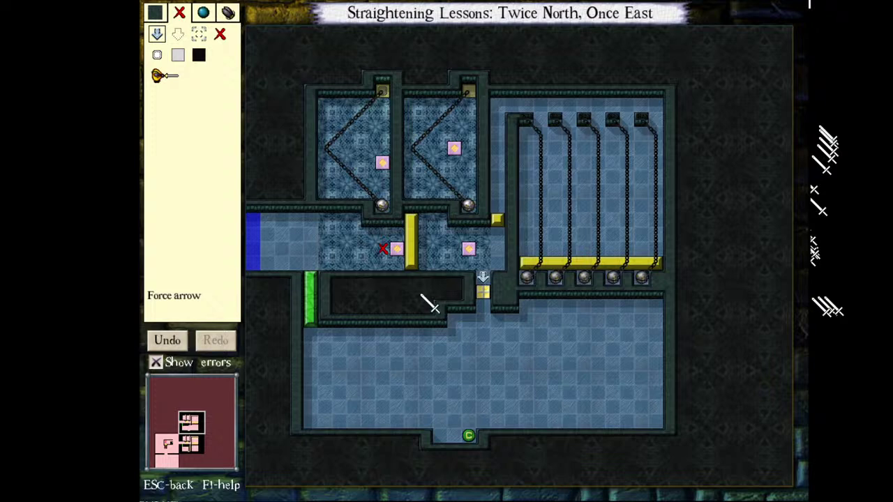
left_click(209, 14)
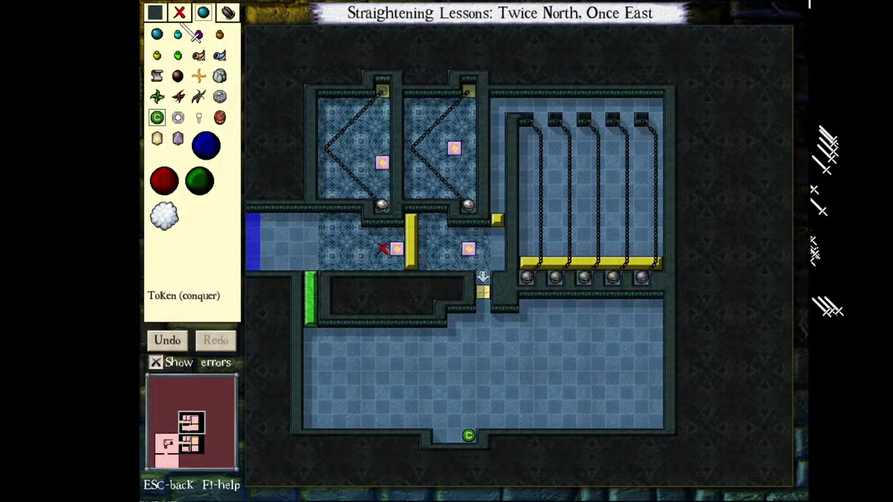
- Place five one-use pressure plates in a row across the five-chain chamber, one beside each chain
left_click(166, 18)
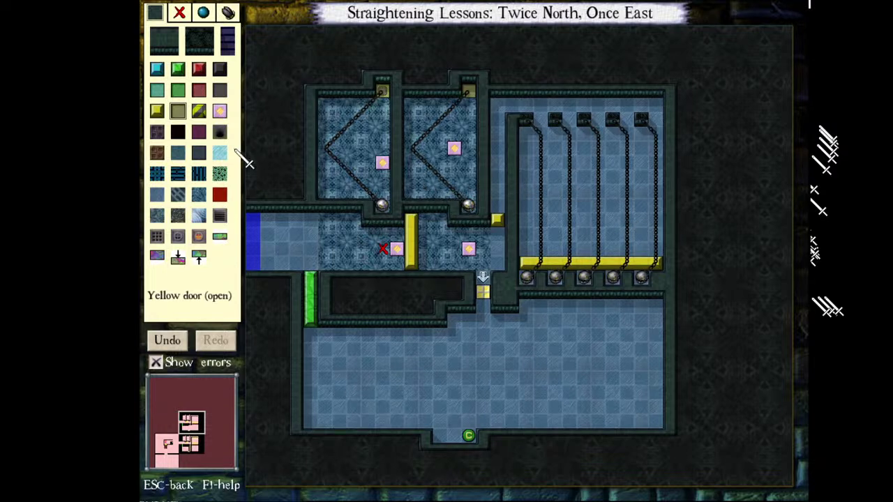
left_click(219, 111)
left_click(220, 111)
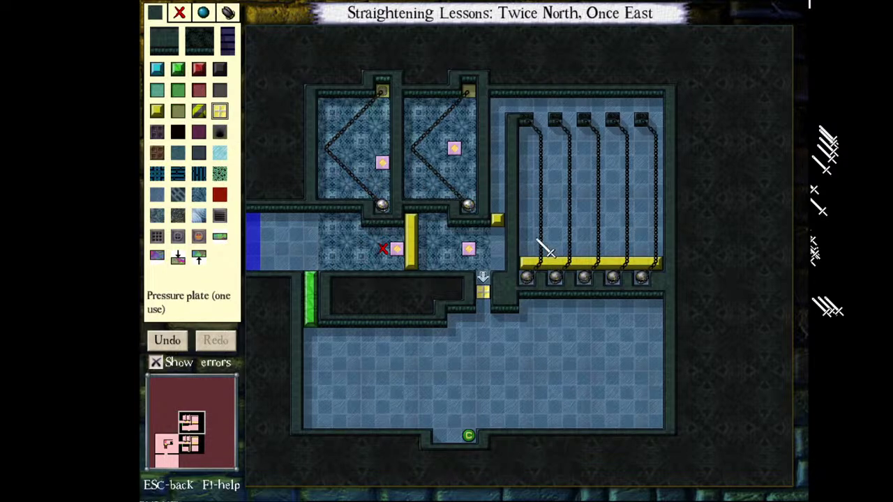
left_click(526, 191)
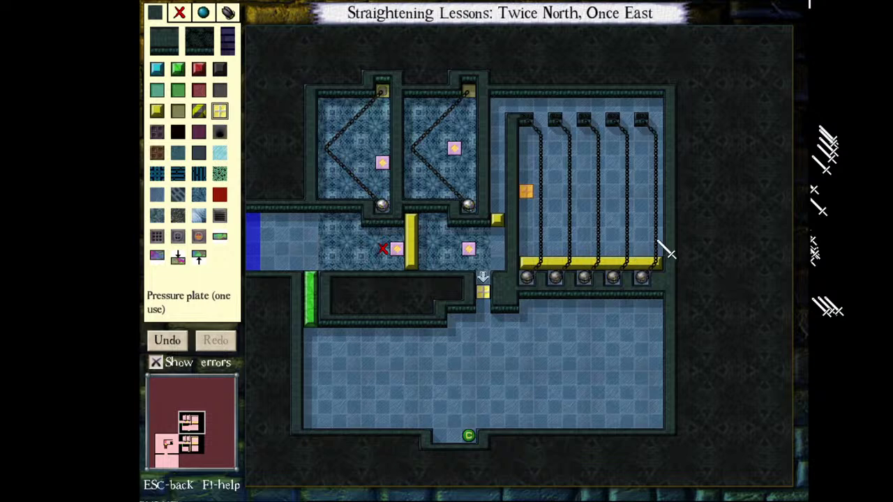
left_click(555, 192)
left_click(583, 192)
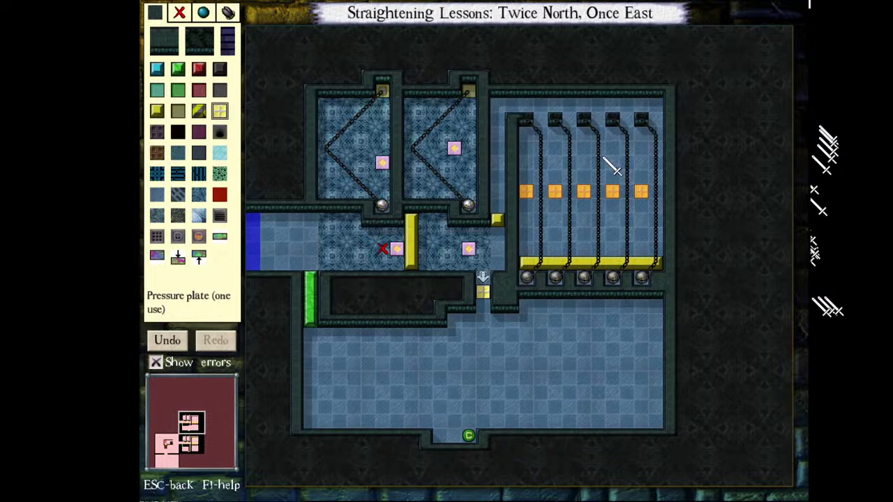
- Place five spaced yellow doors in a row south of the chained balls, second and fifth open, and enclose them in a walled corridor
left_click(157, 112)
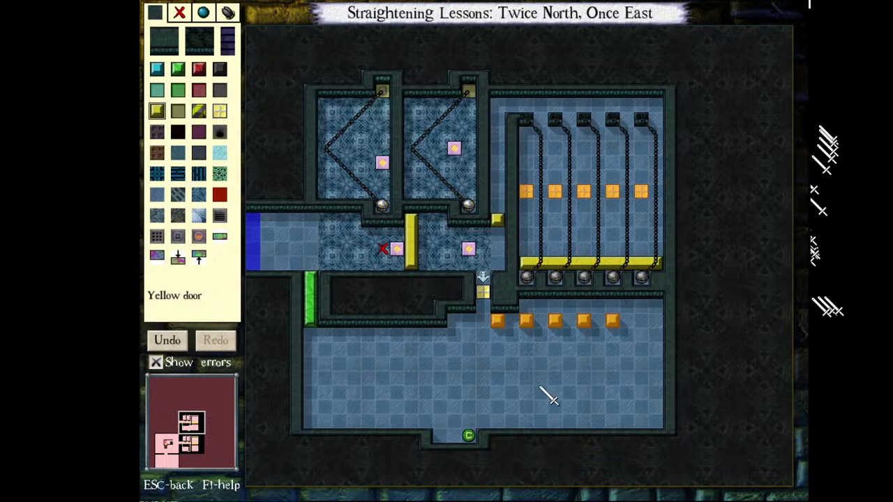
left_click(178, 111)
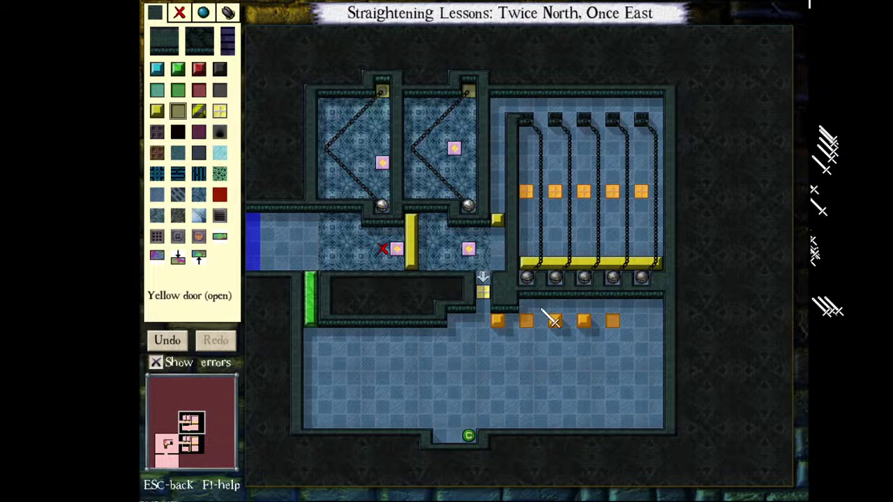
left_click(173, 51)
mouse_move(441, 323)
left_mouse_down()
mouse_move(470, 325)
mouse_move(469, 336)
mouse_move(613, 335)
left_mouse_up()
left_click_drag(512, 306, 613, 306)
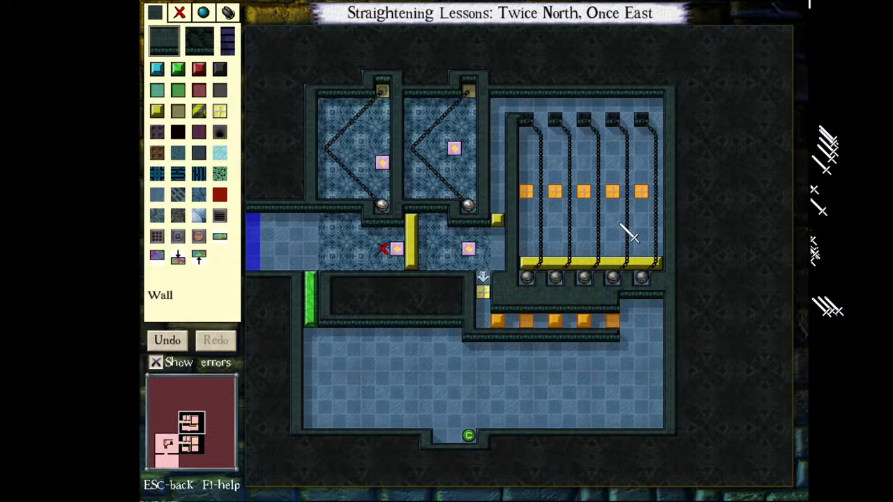
- Link the chamber's five plates to their matching corridor doors in order, and place an active firetrap under each chain's upper wall
left_click(526, 191)
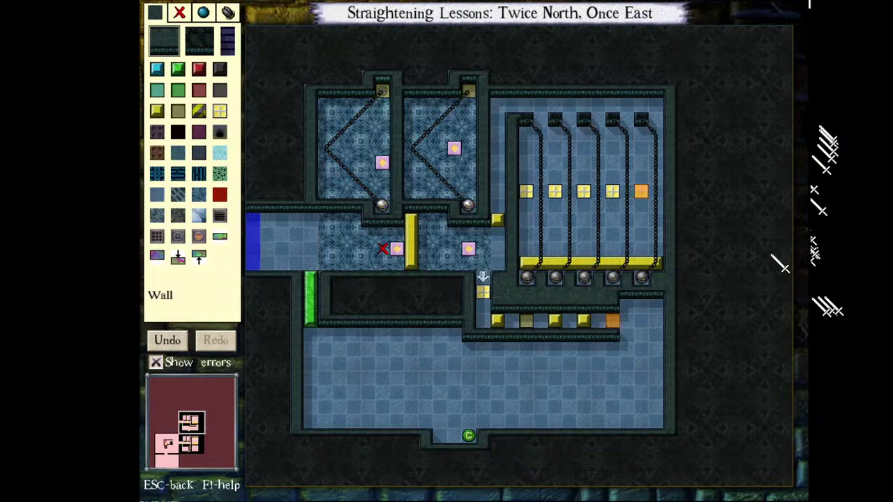
left_click(723, 282)
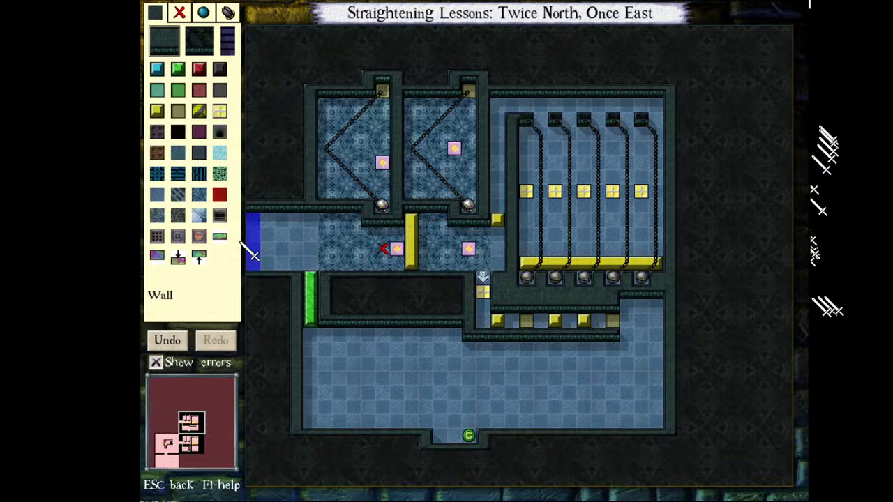
left_click(198, 237)
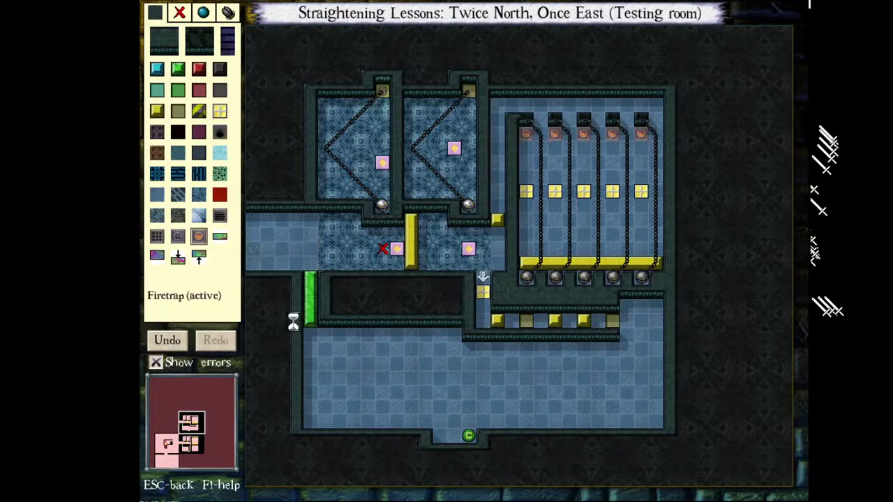
- Start a playtest at the west entrance, walk east onto the first pressure plate and wait there for the yellow door
key("F6")
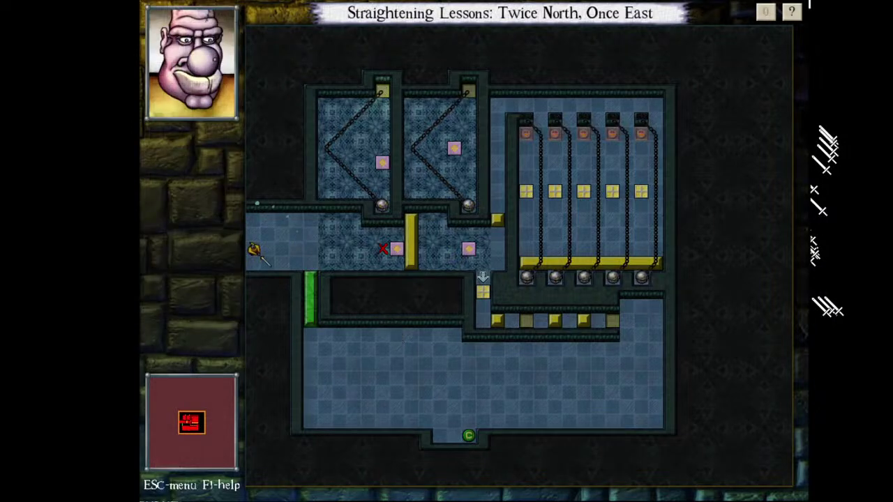
key("Right")
key("Right")
key("Right")
key("Right")
key("Right")
key("Right")
key("Right")
key("Right")
key("Right")
key("Right")
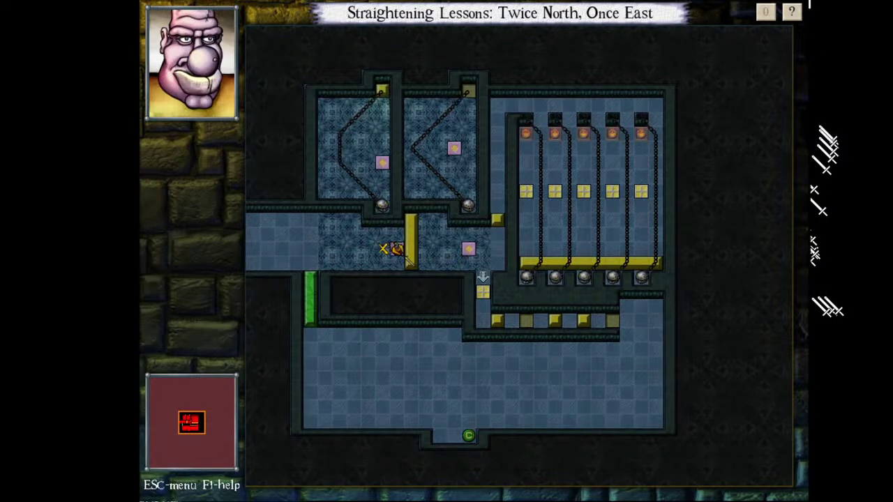
key("q")
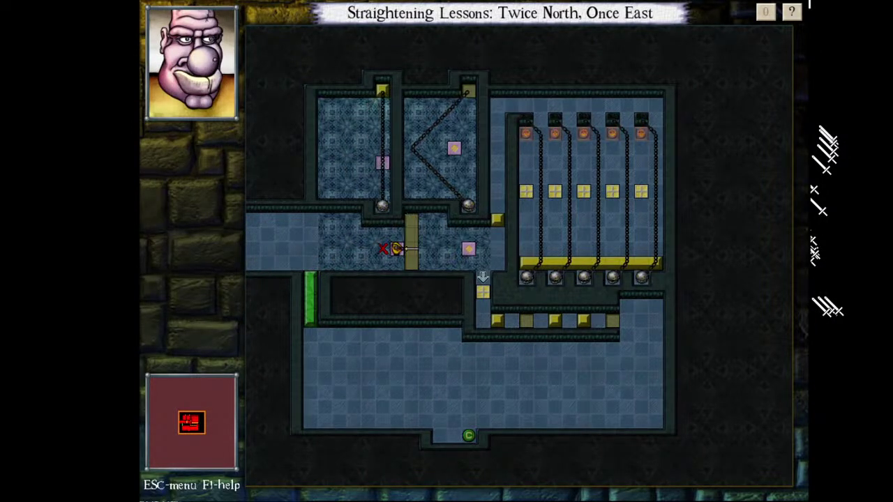
- Cross the opened doorway over the second pressure plate and head up the passage west of the five-chain chamber
key("KP_6")
key("KP_6")
key("KP_6")
key("KP_6")
key("KP_6")
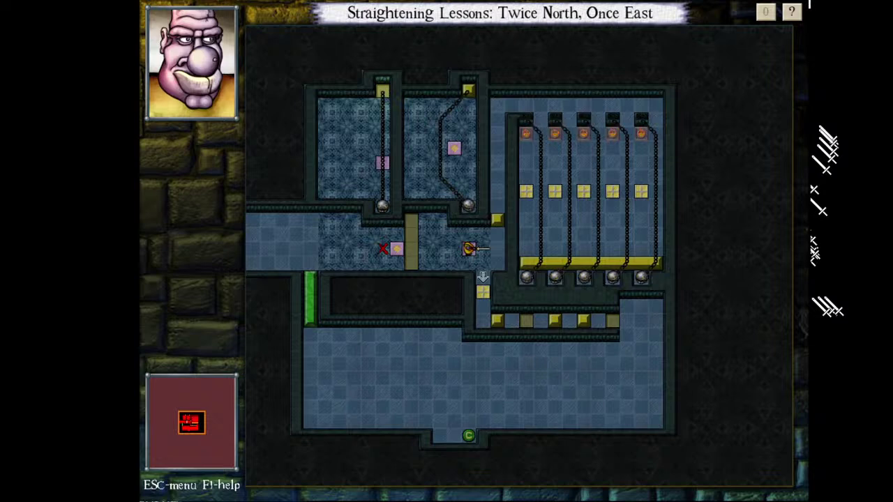
key("KP_6")
key("KP_8")
key("KP_8")
key("KP_8")
key("KP_8")
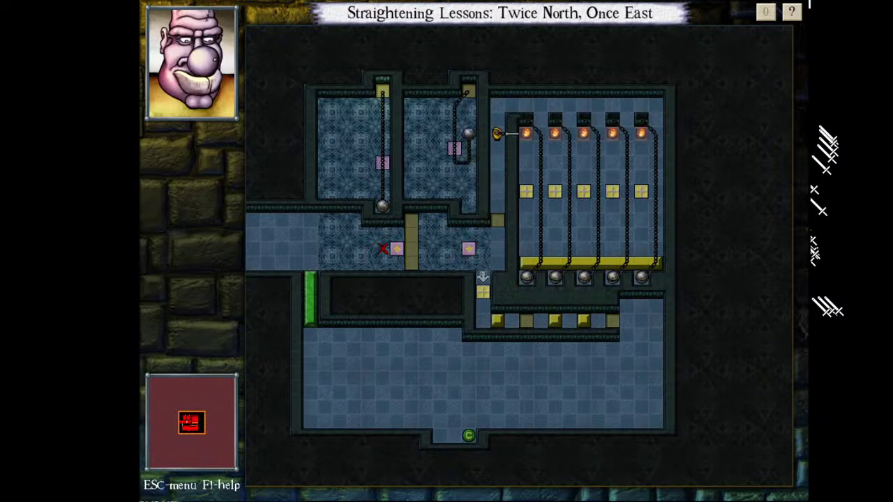
- Try breaking the walls above the first, third and fourth chains from the passage north of the chamber
key("KP_8")
key("KP_6")
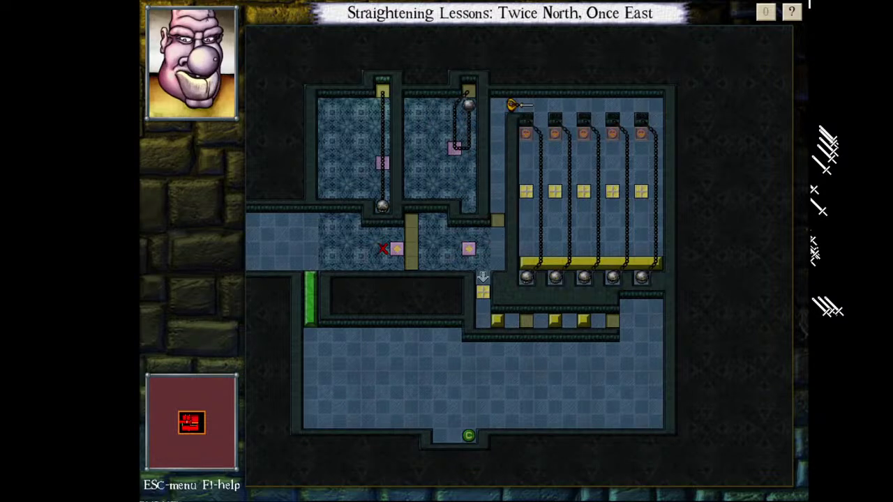
key("KP_6")
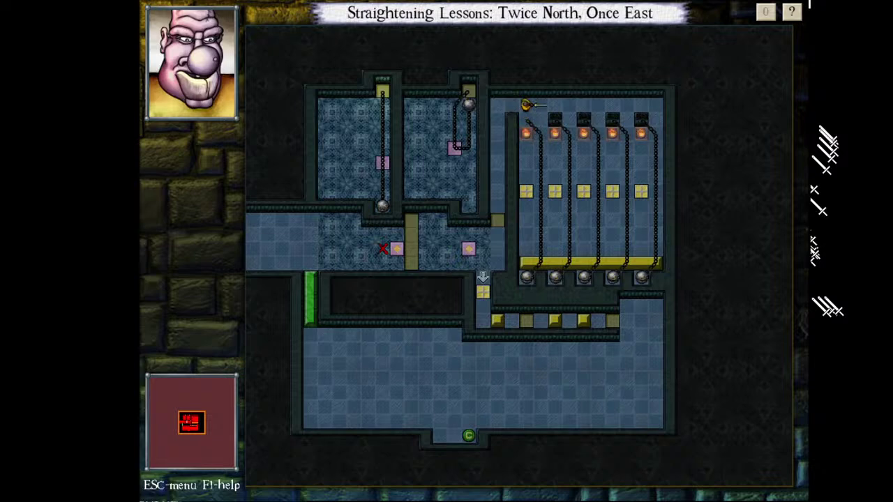
key("KP_6")
key("w")
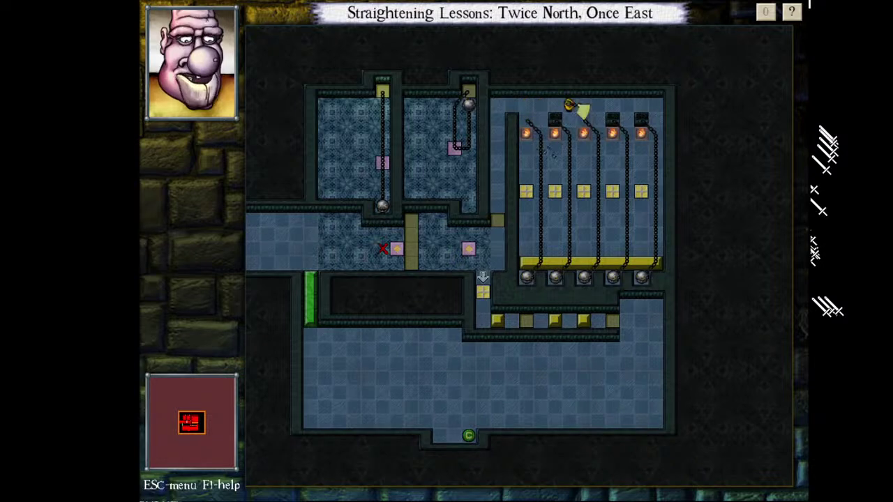
key("KP_6")
key("w")
key("KP_4")
key("KP_4")
key("KP_4")
key("KP_4")
key("KP_4")
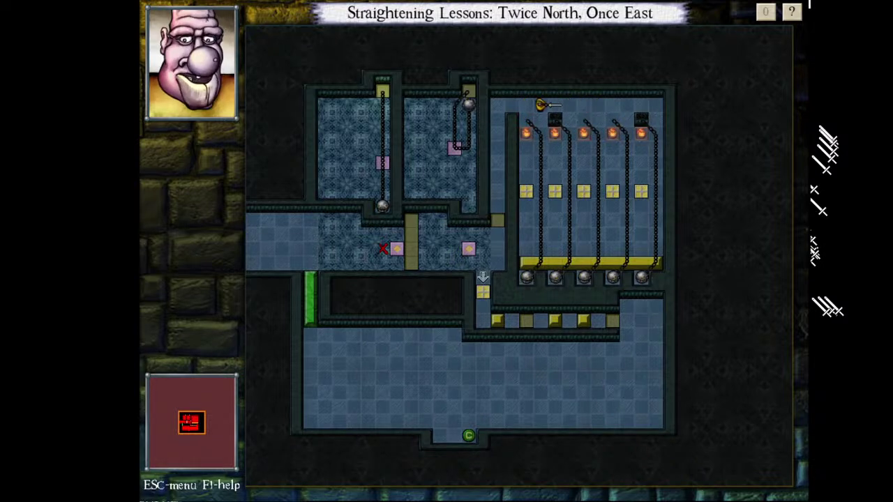
- Walk back down the passage onto the one-use plate at the door corridor's entrance to test this wall combination
key("KP_1")
key("KP_2")
key("KP_2")
key("KP_2")
key("KP_2")
key("KP_2")
key("KP_2")
key("KP_2")
key("KP_2")
key("KP_2")
key("KP_2")
key("KP_1")
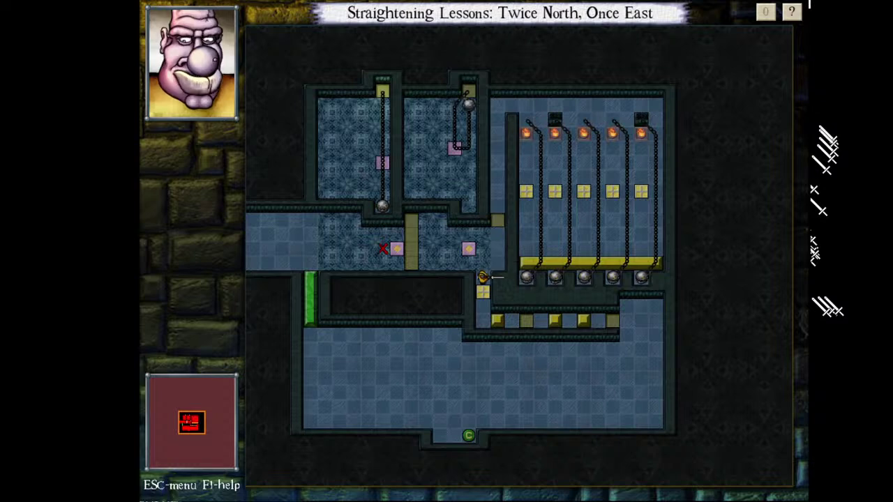
key("KP_2")
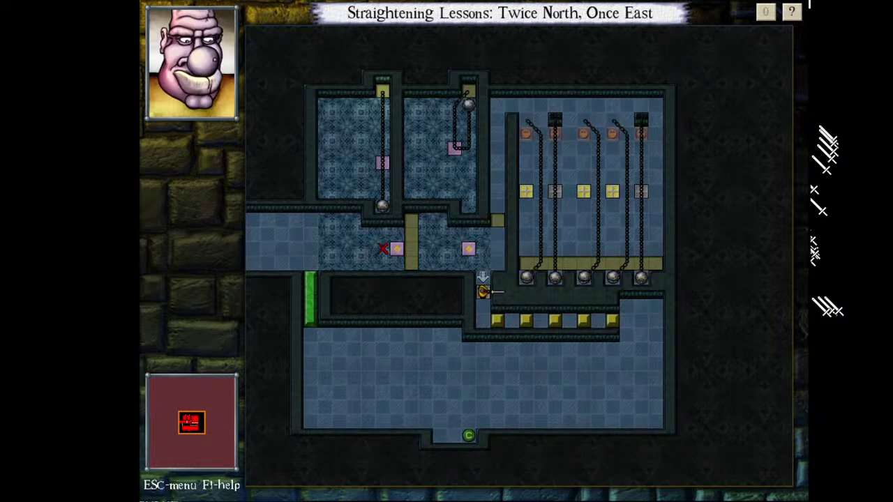
- Undo the test moves until all five chain walls are intact, and return up the passage beside the chamber
key("KP_2")
key("KP_2")
key("BackSpace")
key("BackSpace")
key("BackSpace")
key("BackSpace")
key("BackSpace")
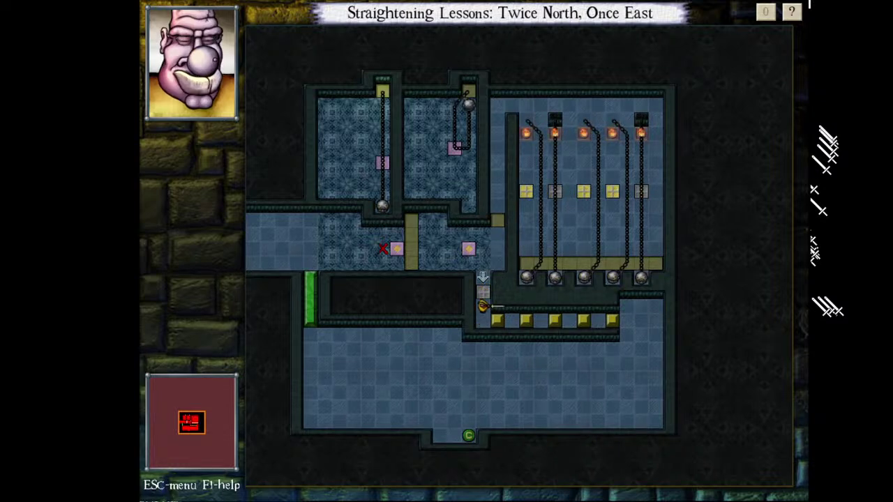
key("KP_8")
key("KP_8")
key("KP_8")
key("KP_8")
key("KP_9")
key("KP_6")
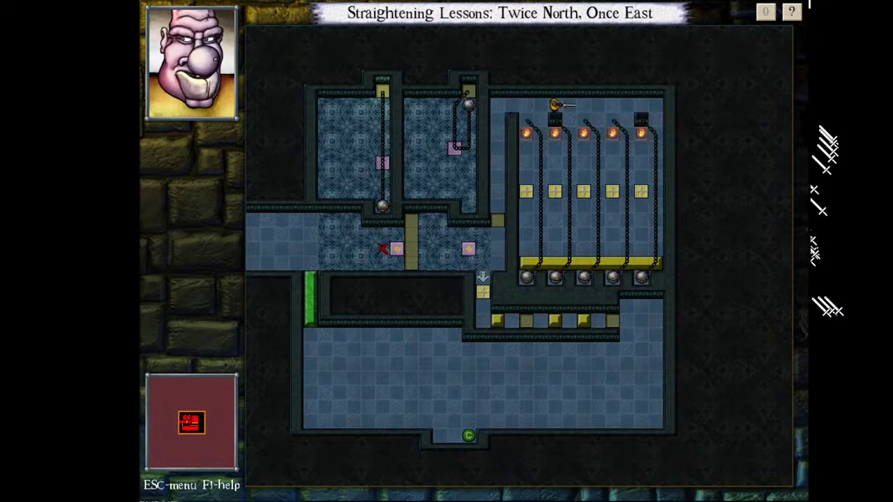
key("BackSpace")
key("BackSpace")
key("BackSpace")
key("BackSpace")
key("BackSpace")
key("BackSpace")
key("BackSpace")
key("KP_8")
key("KP_8")
key("KP_8")
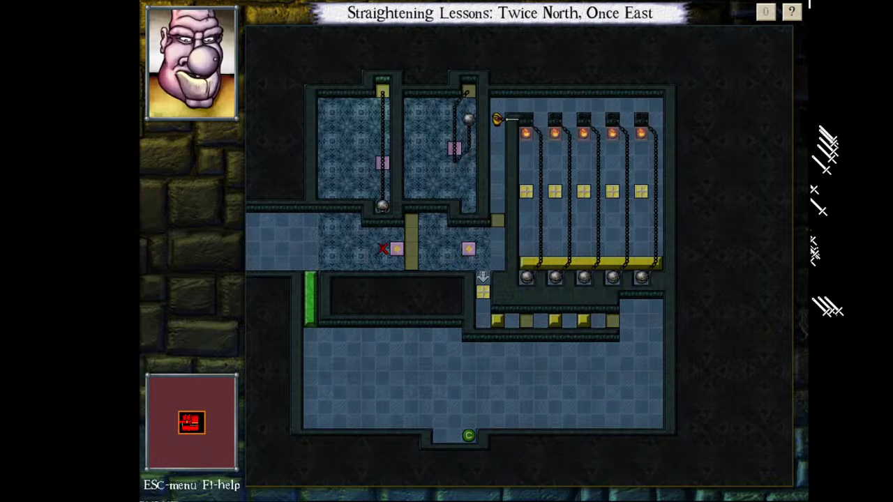
- Break the walls above the second and fifth chains and return west to the head of the passage
key("KP_9")
key("KP_6")
key("KP_3")
key("KP_9")
key("KP_6")
key("KP_6")
key("KP_6")
key("KP_6")
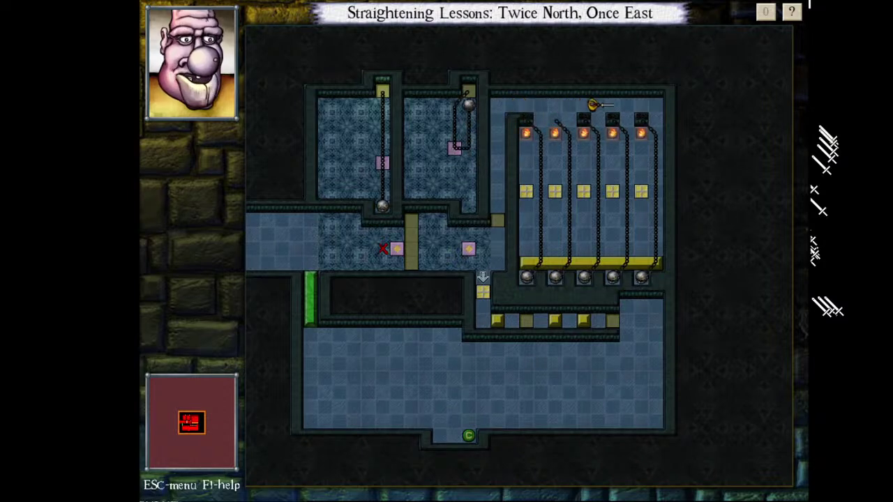
key("KP_3")
key("KP_4")
key("KP_4")
key("KP_4")
key("KP_4")
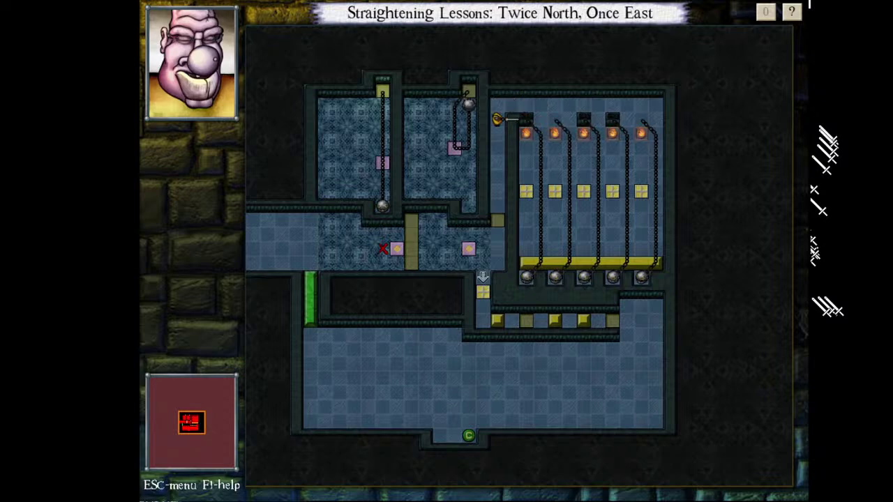
- Walk back down the passage onto the one-use plate at the door corridor's entrance to test the second-and-fifth-chain combination
key("KP_2")
key("KP_2")
key("KP_2")
key("KP_2")
key("KP_2")
key("KP_2")
key("KP_2")
key("KP_2")
key("KP_1")
key("KP_2")
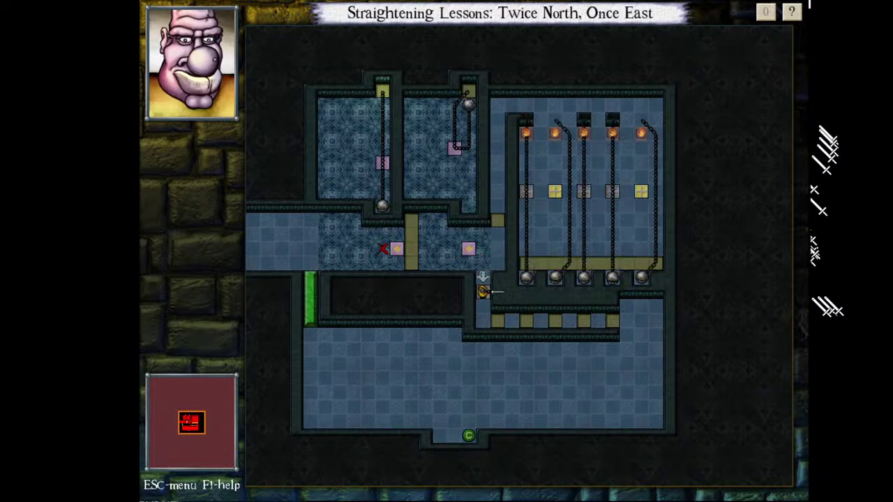
- Walk east through the opened door corridor into the hall beyond and turn the sword to face south-east
key("KP_2")
key("KP_3")
key("KP_6")
key("KP_6")
key("KP_6")
key("KP_6")
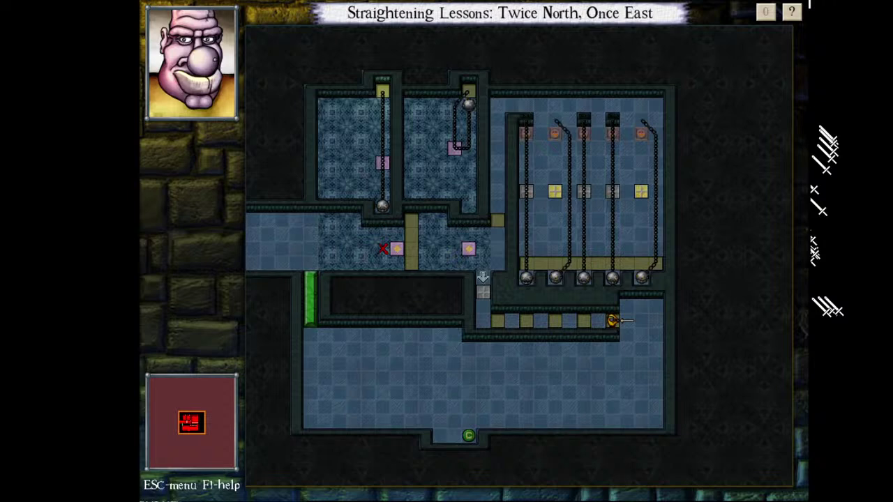
key("KP_3")
key("w")
key("w")
key("w")
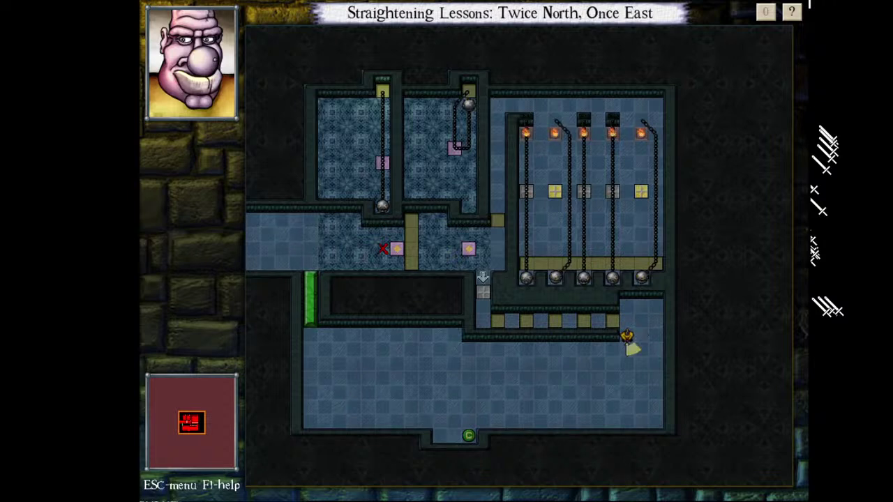
- Walk west into the large southern hall and end the playtest to return to the room editor
key("KP_1")
key("w")
key("KP_4")
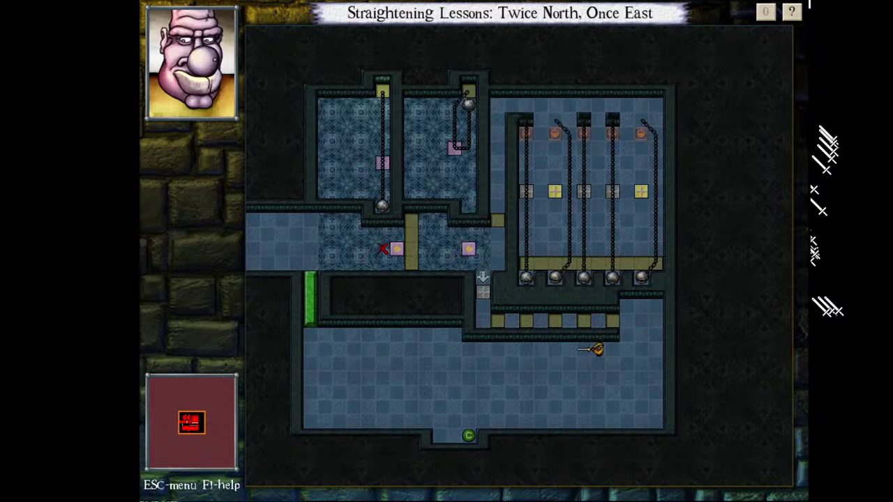
key("KP_4")
key("KP_4")
key("KP_4")
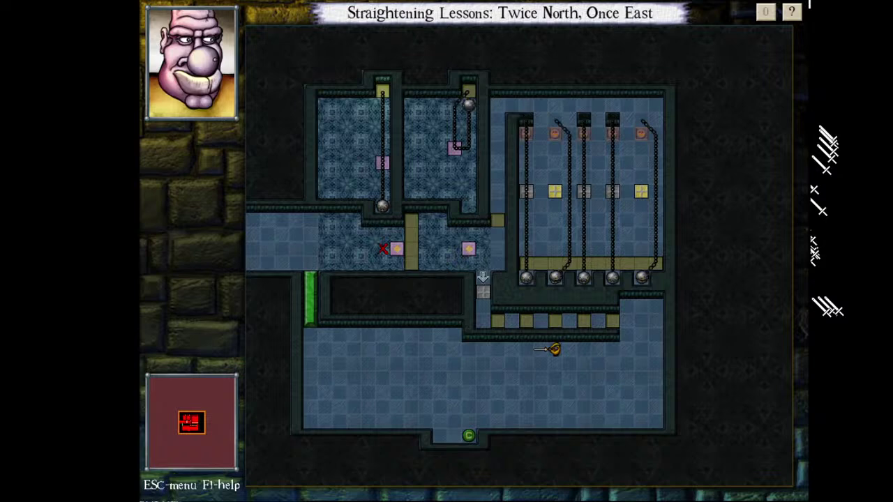
key("Escape")
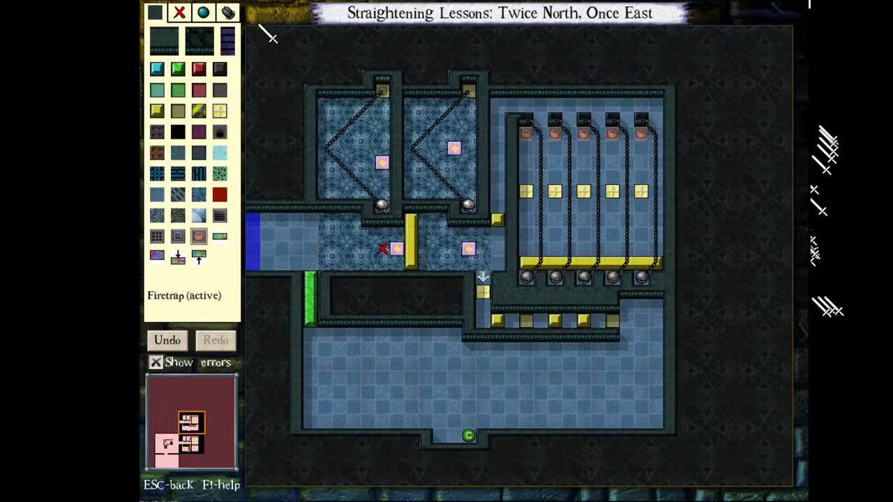
- Place a single open yellow door tile against the west wall of the southern hall
left_click(227, 13)
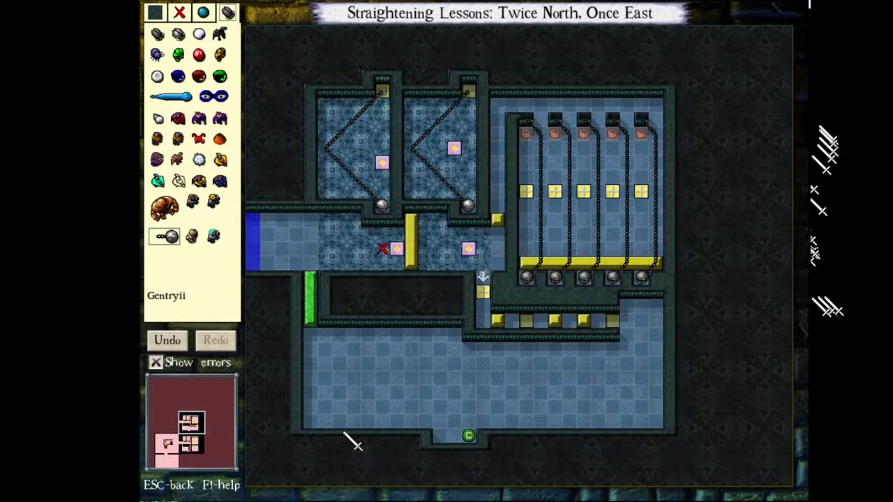
left_click(161, 14)
left_click(178, 111)
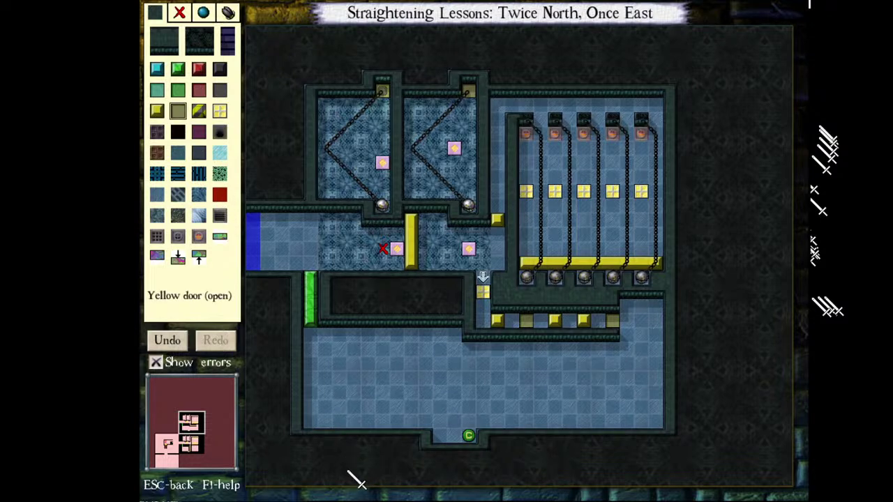
left_click(164, 50)
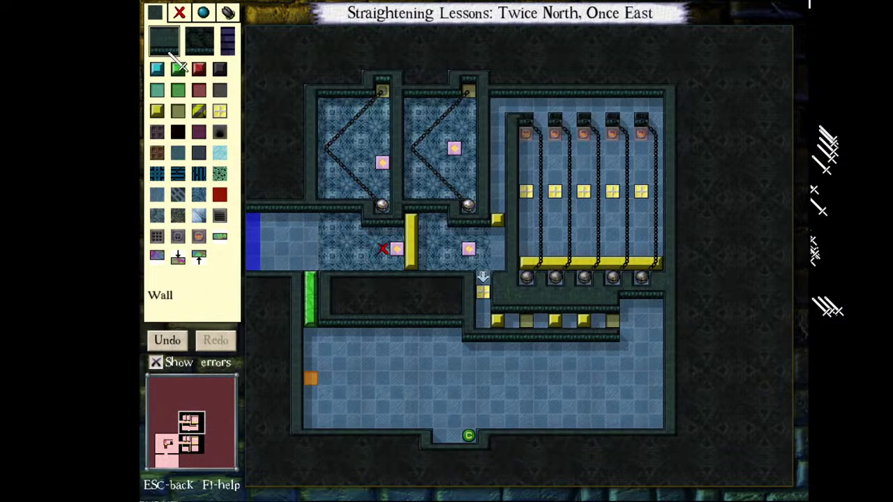
- Try a Gentryii in the southern hall with a two-zigzag chain reaching the open yellow door, and delete it
left_click(203, 13)
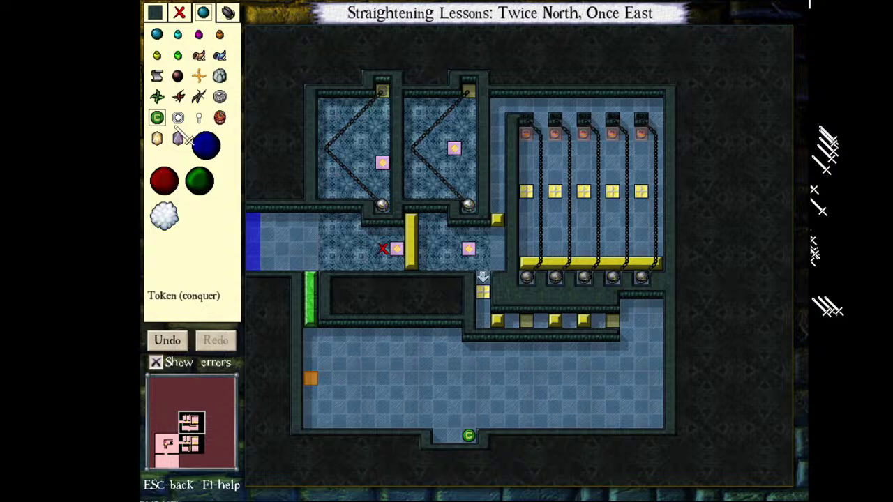
left_click(228, 13)
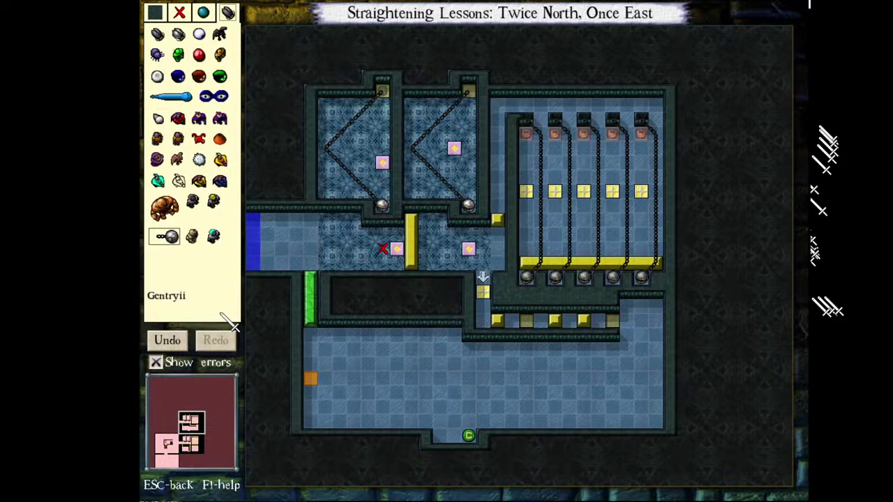
left_click(311, 379)
left_click(483, 377)
left_click(441, 420)
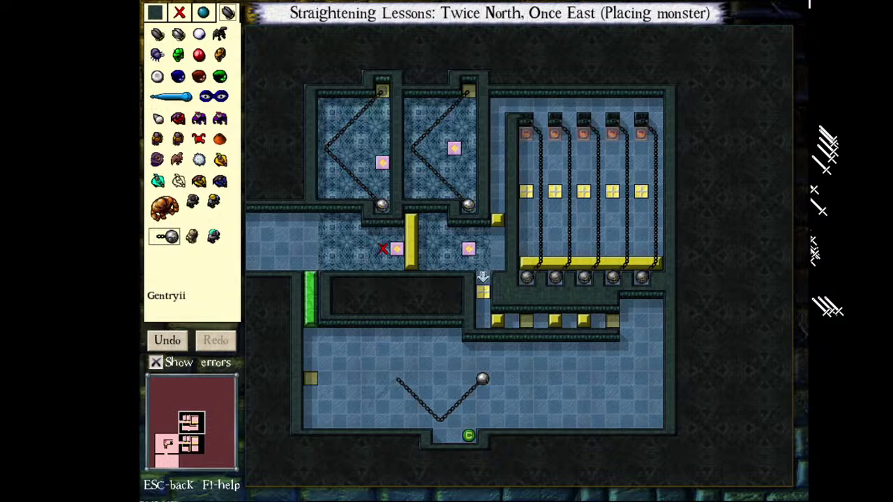
left_click(364, 488)
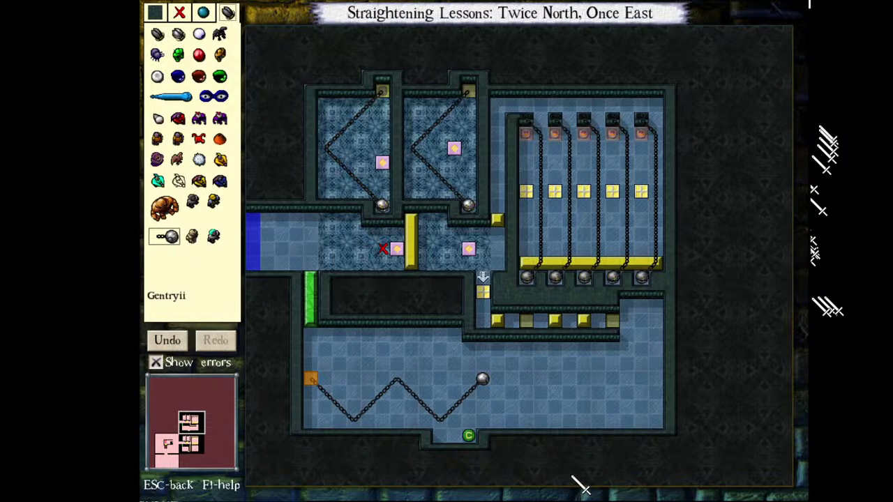
key("Delete")
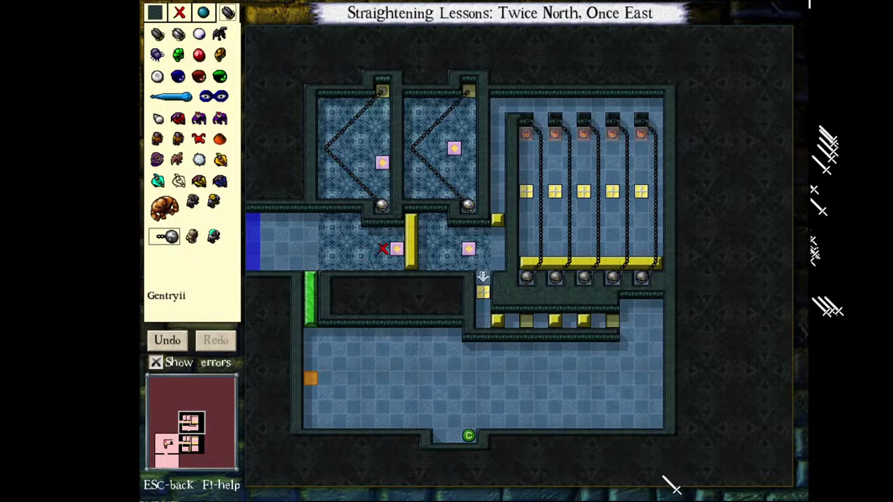
left_click(555, 379)
left_click(513, 420)
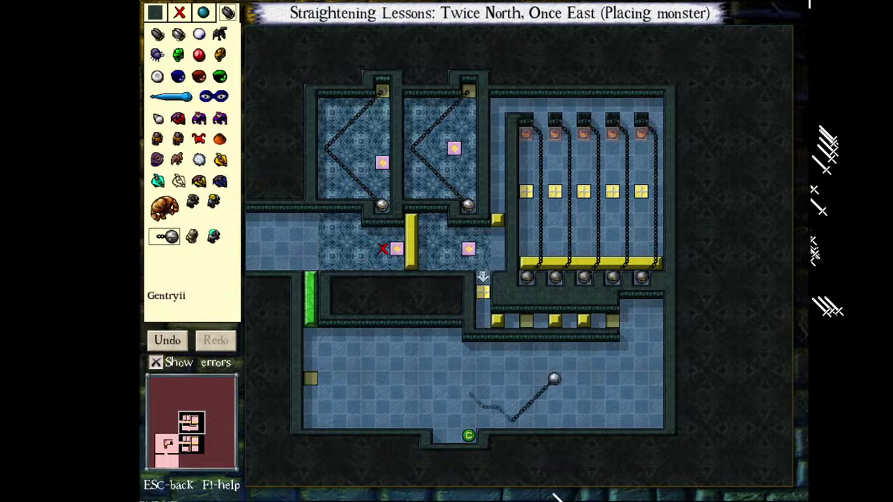
left_click(471, 379)
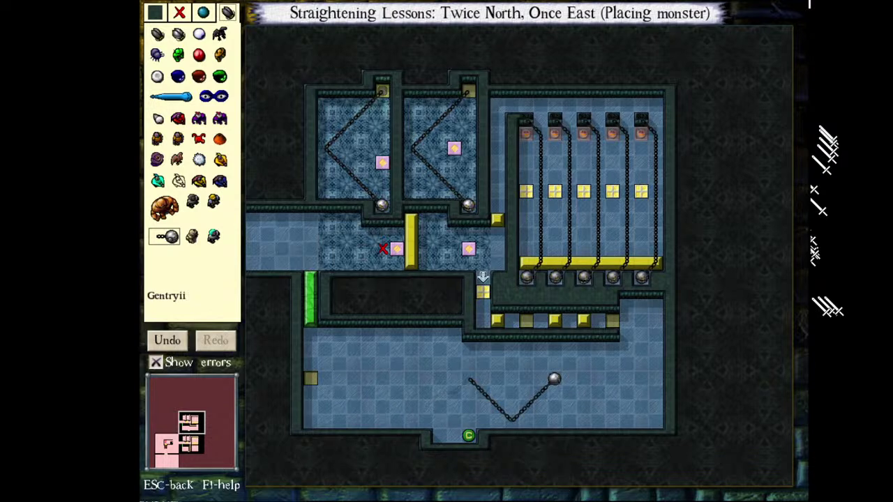
mouse_move(469, 379)
left_mouse_down()
mouse_move(409, 402)
mouse_move(382, 379)
mouse_move(356, 406)
left_mouse_up()
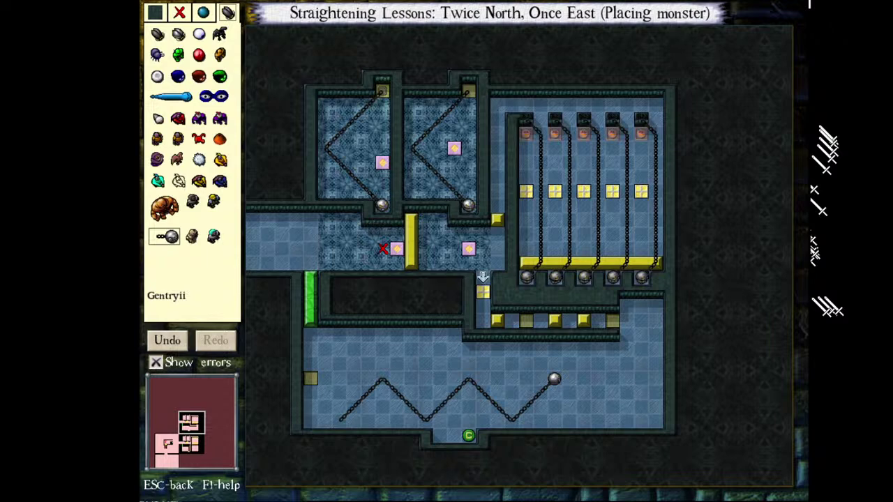
right_click(341, 420)
key("ctrl+z")
- Place a Gentryii in the eastern part of the southern hall, zigzagging its chain three times west to the open yellow door
left_click(569, 378)
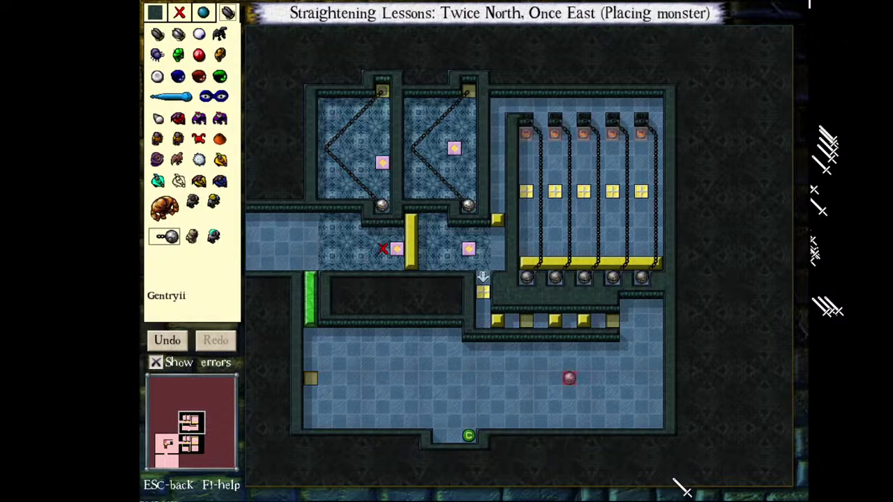
mouse_move(569, 378)
left_mouse_down()
mouse_move(527, 420)
mouse_move(484, 379)
mouse_move(441, 420)
left_mouse_up()
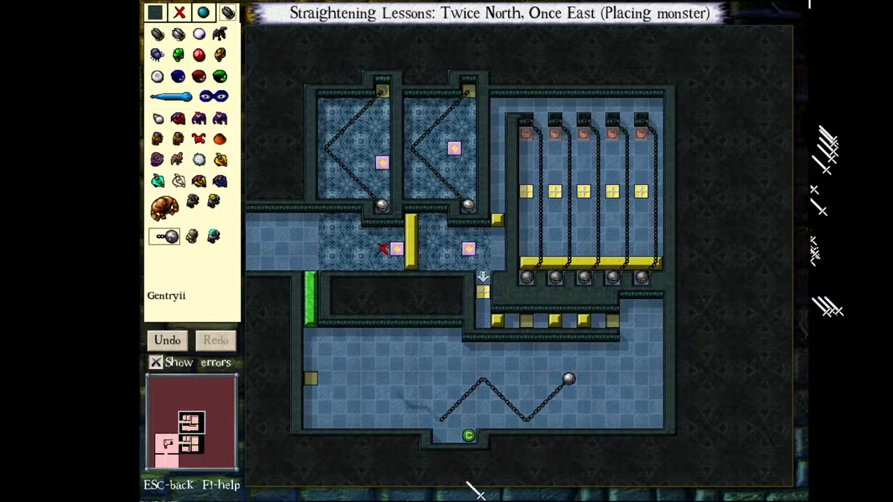
left_click(399, 381)
left_click(354, 420)
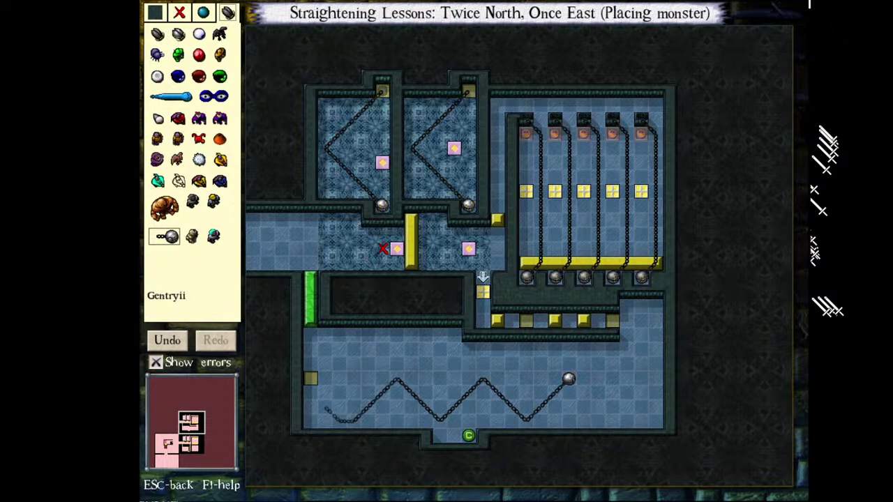
left_click(311, 378)
right_click(311, 378)
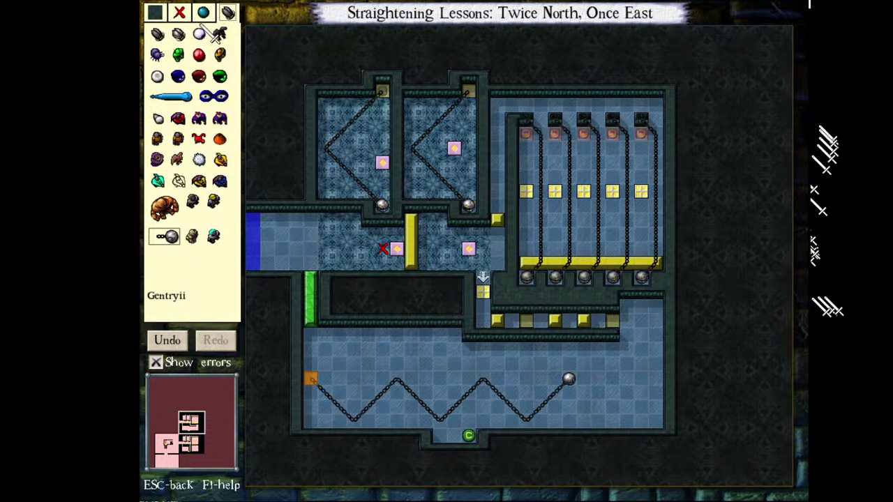
- Place open yellow doors under the two northern bends of the new Gentryii's chain
left_click(203, 14)
left_click(156, 16)
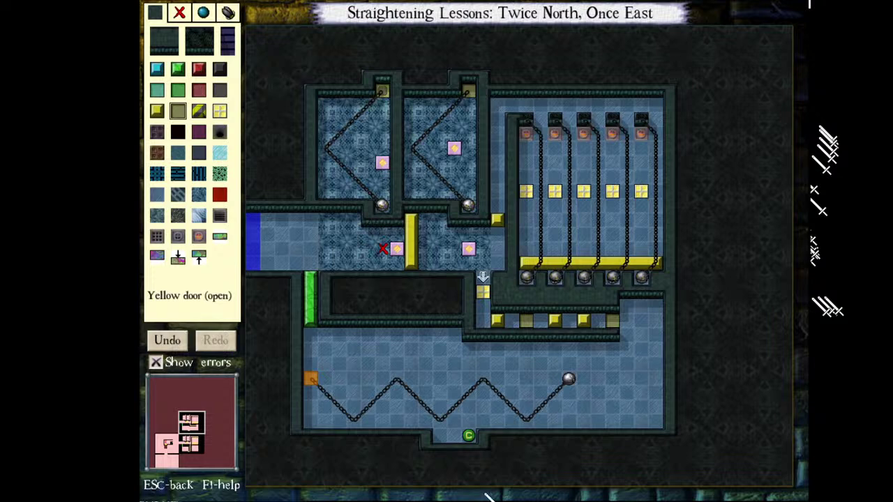
left_click(397, 379)
left_click(483, 379)
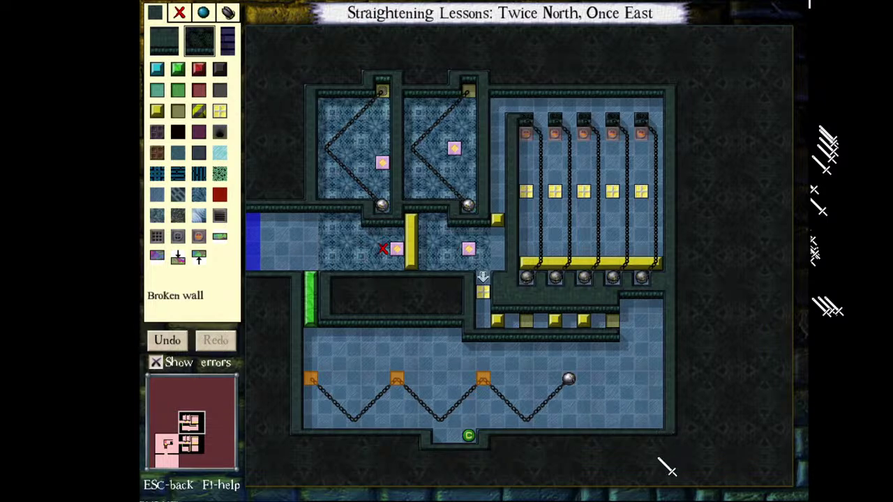
- Put broken walls west and south of the Gentryii's ball, and cover the surrounding squares with a block of solid wall
left_click(555, 379)
left_click(570, 392)
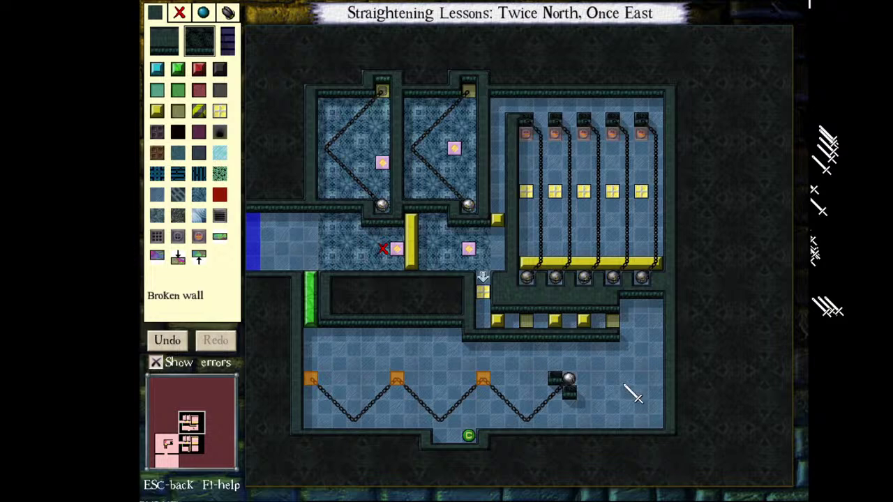
left_click(173, 48)
left_click_drag(555, 364, 584, 395)
right_click(557, 379)
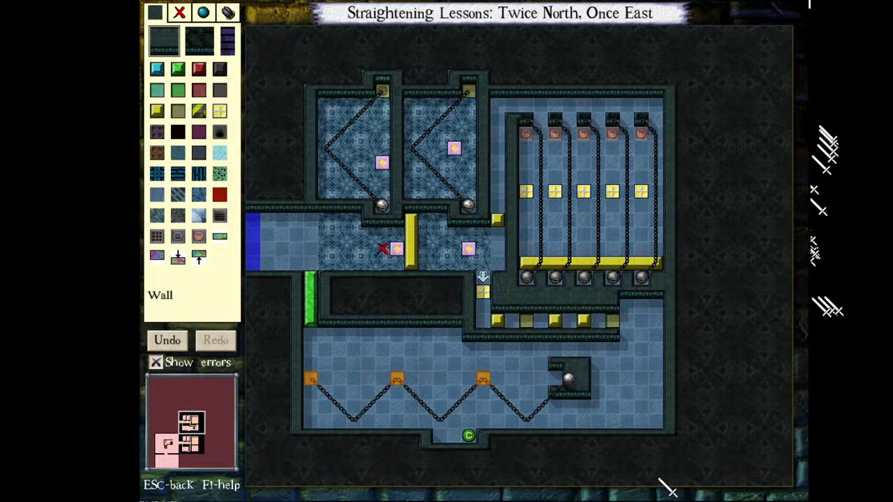
- Clear the block's southwest corner, the ball's own square and the square west of it, leaving the enclosure open to the west
right_click(569, 393)
right_click(558, 393)
left_click(555, 379)
left_click(569, 393)
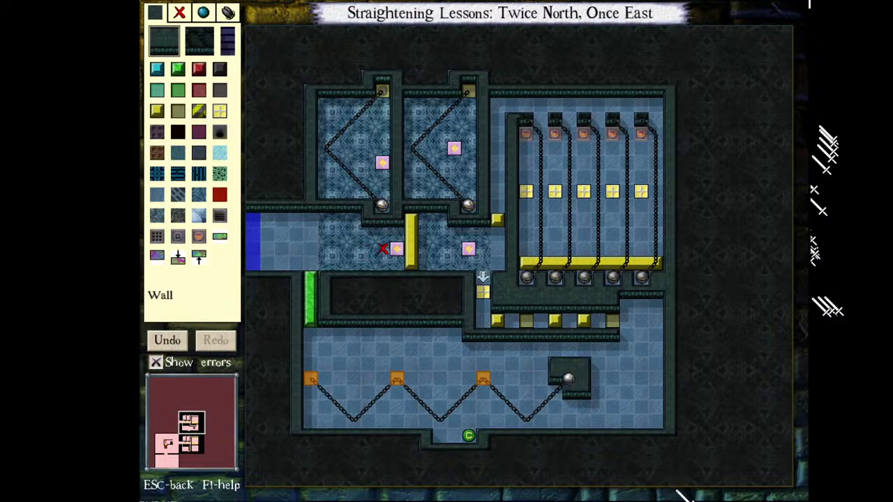
right_click(569, 379)
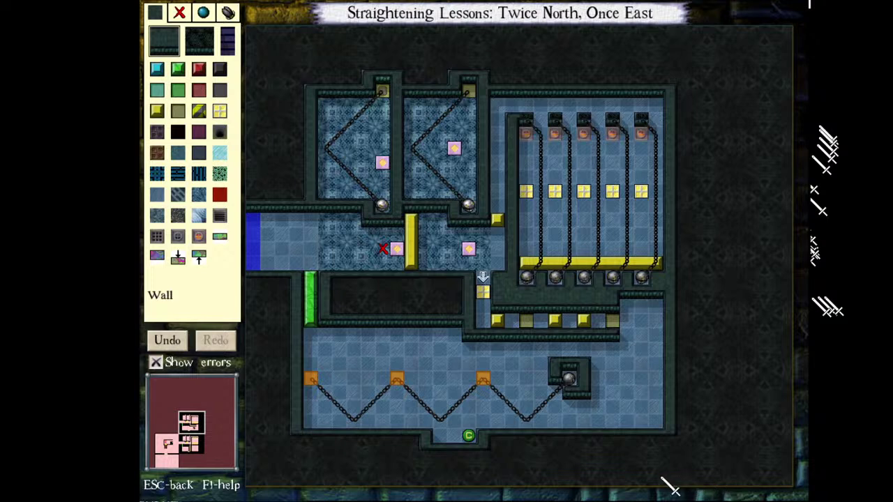
left_click(557, 379)
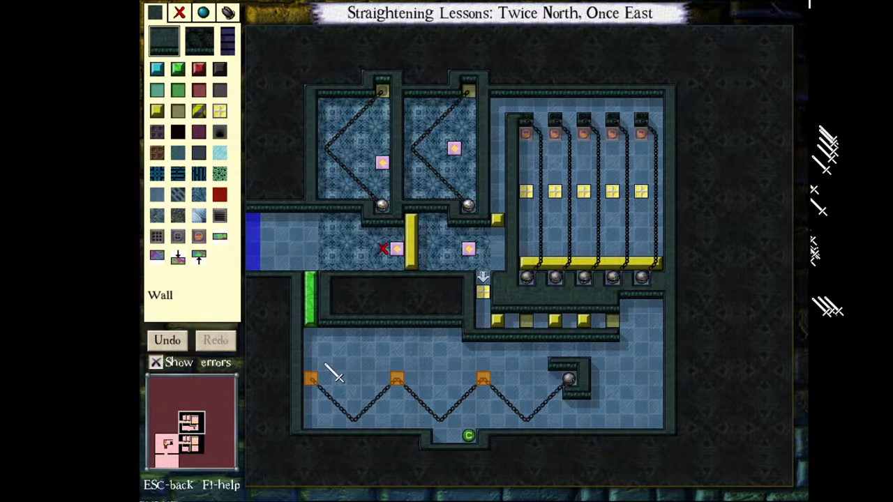
- Close the enclosure with a yellow door west of the ball, and extend its north wall to the hall's west wall
left_click(156, 111)
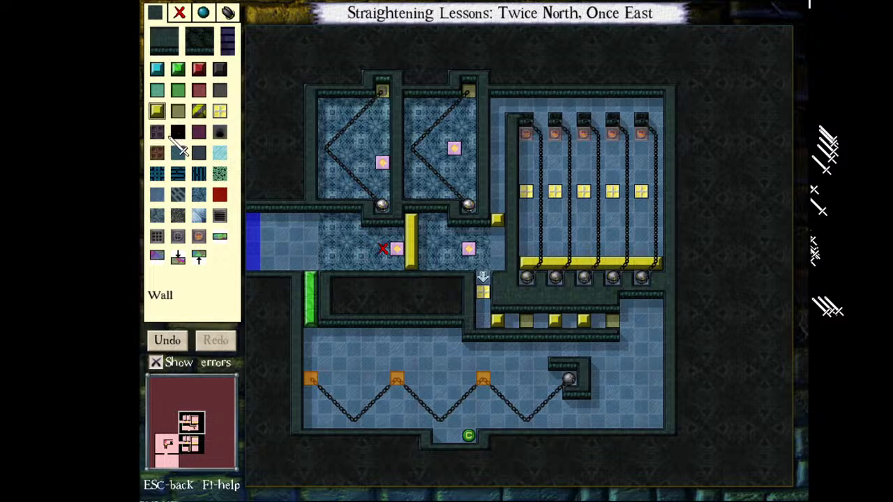
left_click(556, 379)
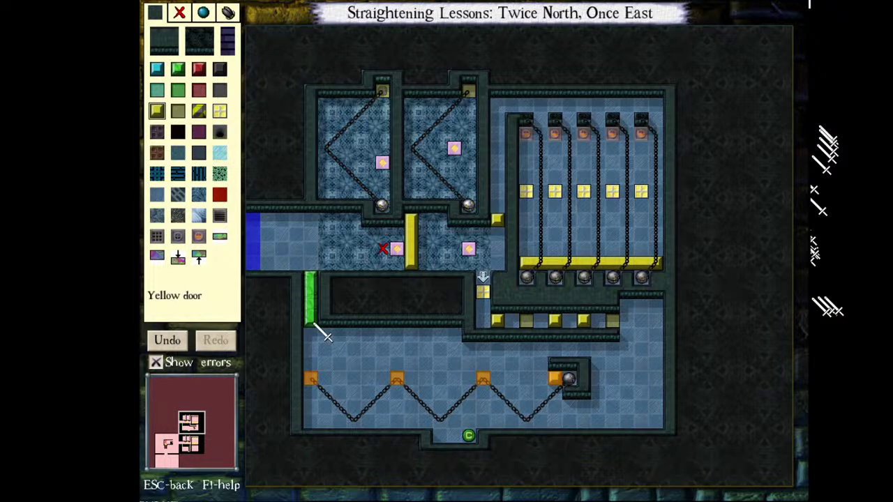
left_click(167, 45)
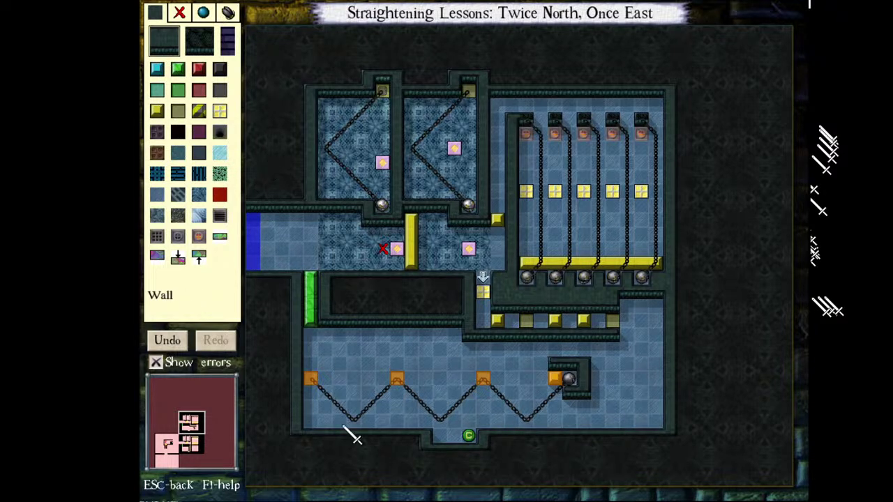
left_click_drag(309, 364, 578, 364)
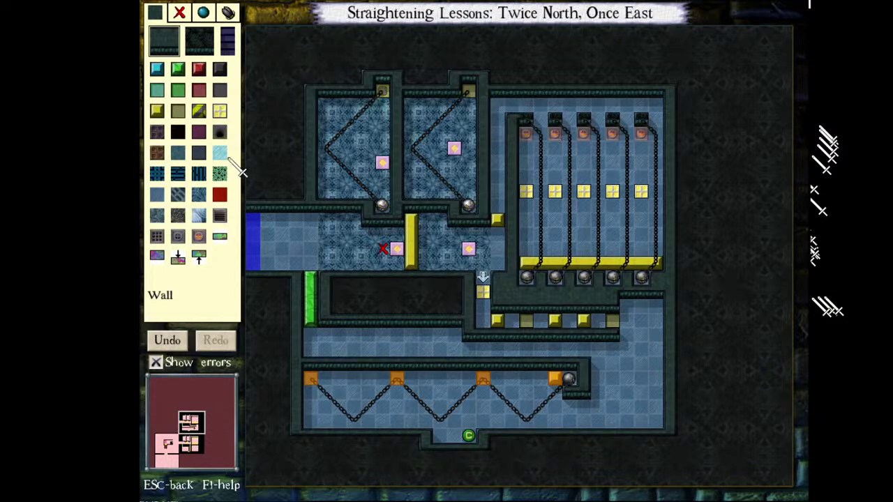
- Place a one-use pressure plate just outside the door corridor's east exit and link it to the closed yellow door beside the ball
left_click(219, 111)
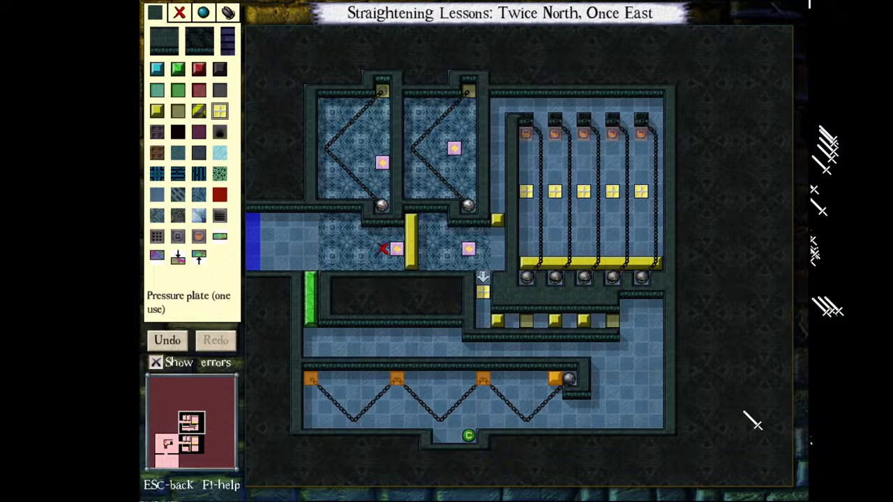
left_click(627, 335)
left_click(627, 335)
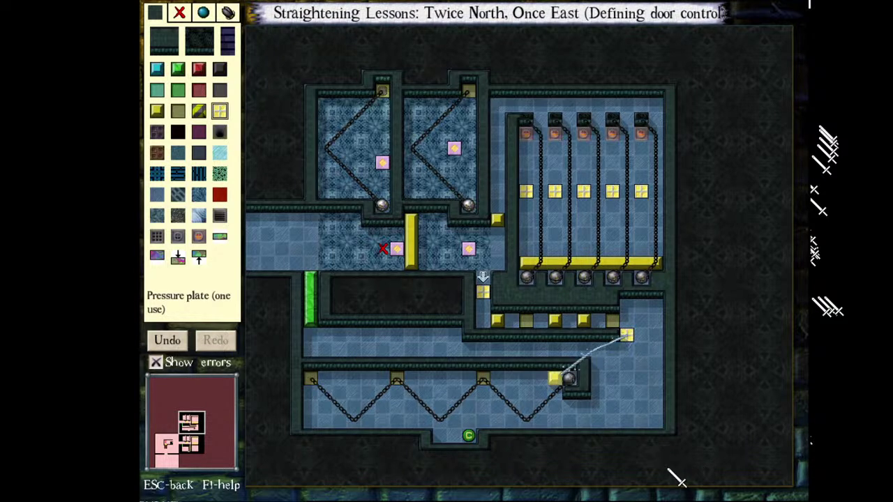
left_click(554, 378)
left_click(646, 369)
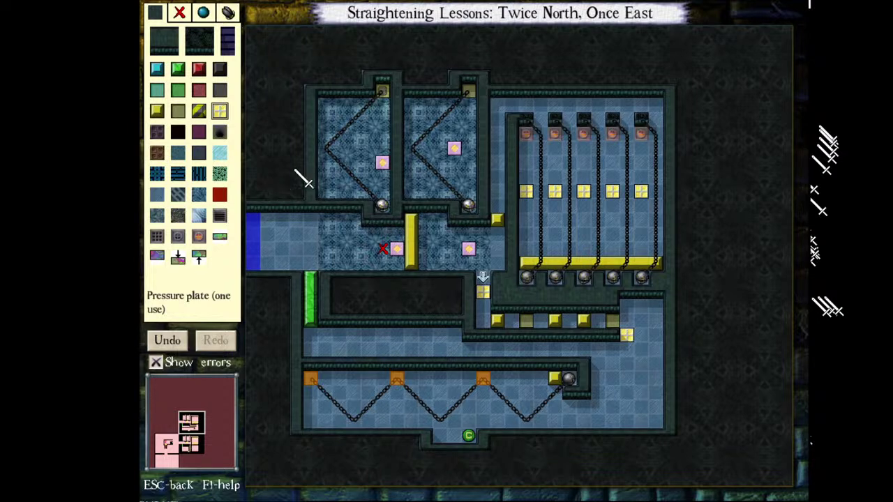
- Place three on-and-off pressure plates along the Gentryii's chain and three east of its enclosure, linking the eastern ones to toggle the hall's open yellow doors
key("w")
key("w")
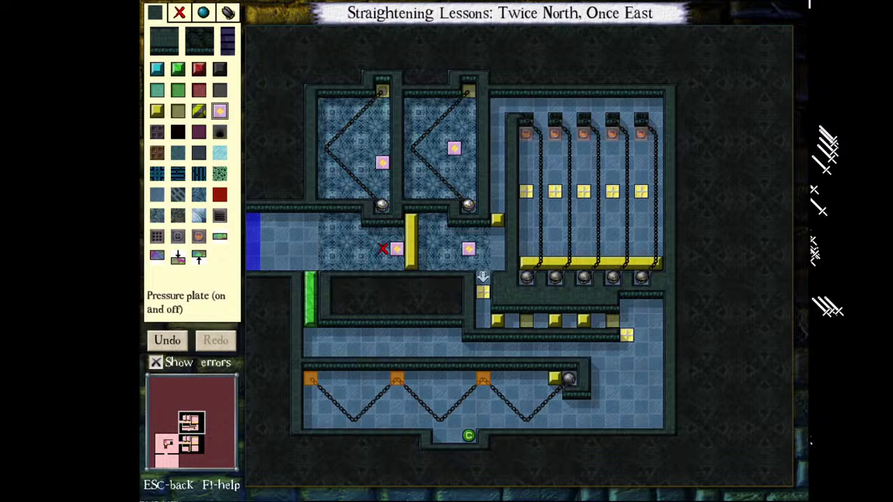
left_click(440, 393)
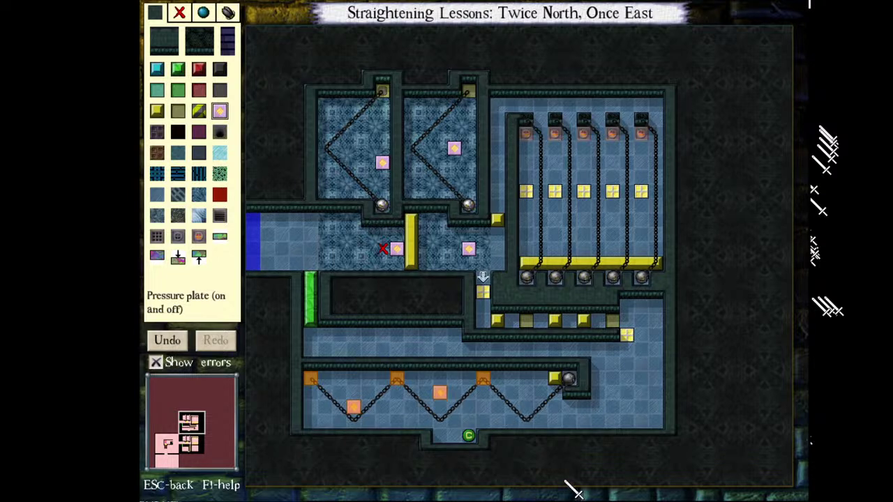
left_click(526, 378)
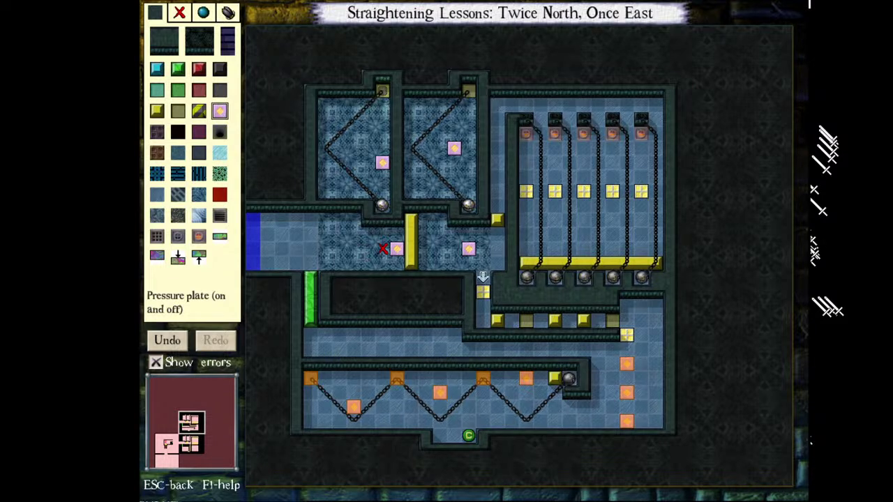
left_click(627, 422)
left_click(311, 379)
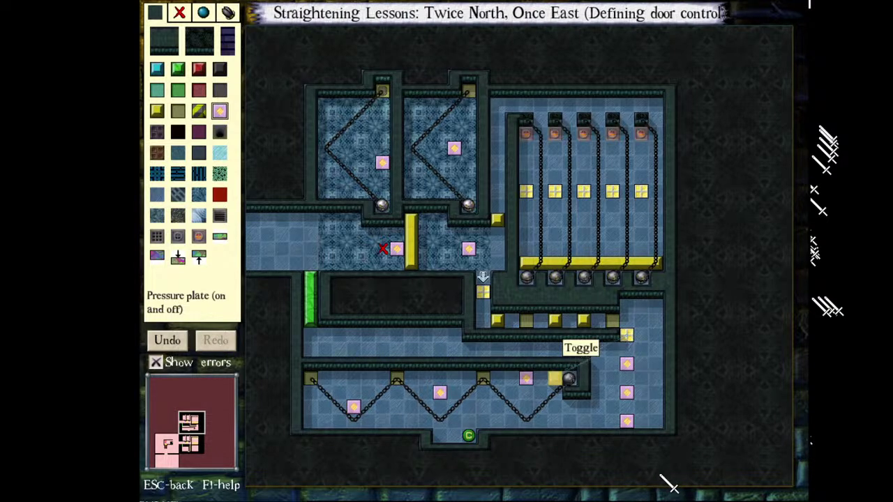
- Fill the space around the door corridor's east exit with solid wall, leaving only the square north of the one-use plate open
left_click(164, 40)
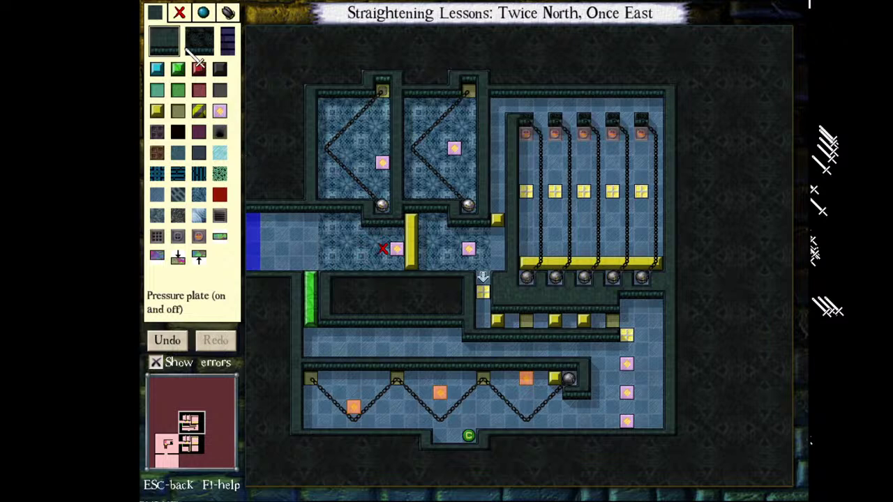
left_click_drag(626, 306, 655, 320)
left_click(655, 336)
left_click(641, 336)
left_click(656, 307)
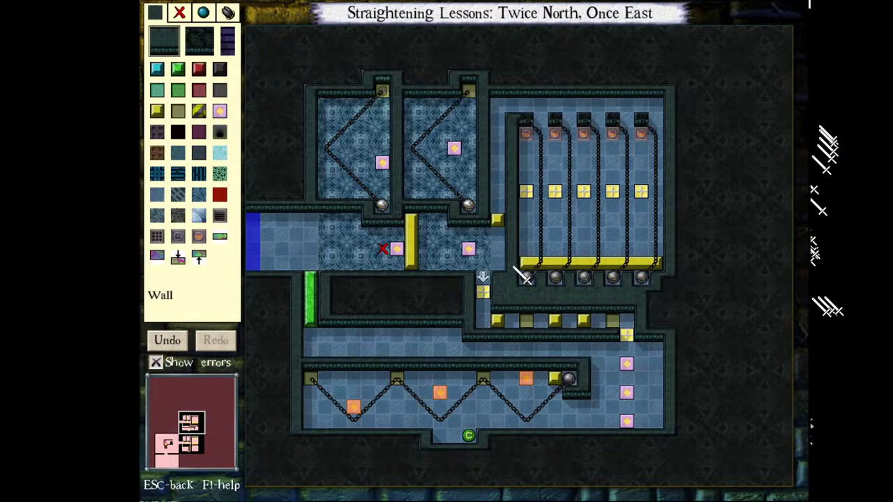
- Place a checkpoint at the door corridor's east end, directly north of the one-use pressure plate
left_click(204, 19)
left_click(220, 33)
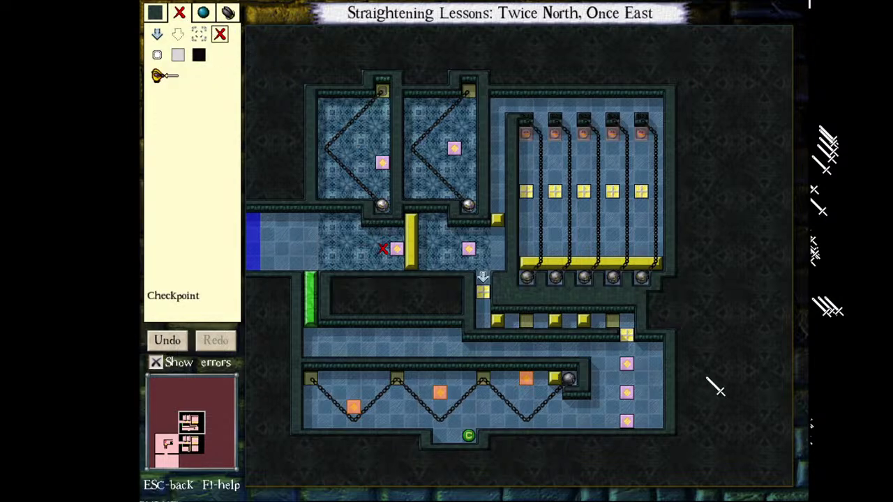
left_click(626, 321)
- Place three closed single-square yellow doors, one square apart, at the east end of the passage north of the southern hall
left_click(155, 15)
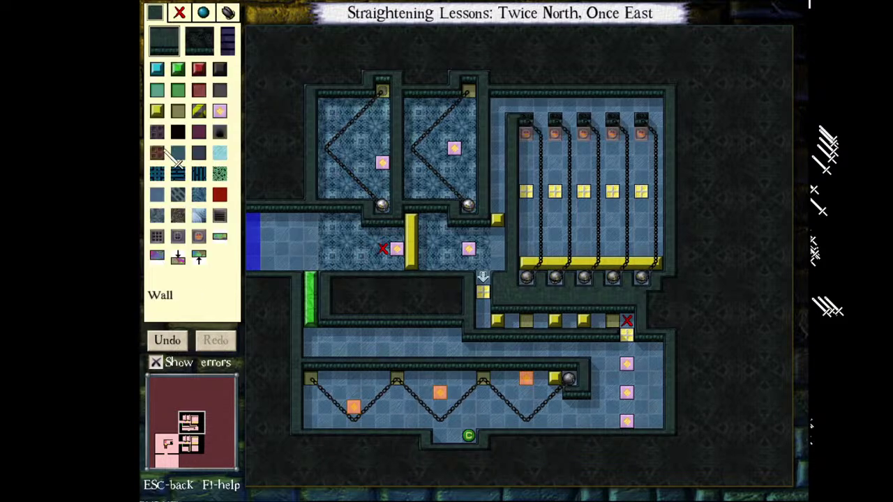
left_click(156, 111)
left_click(584, 349)
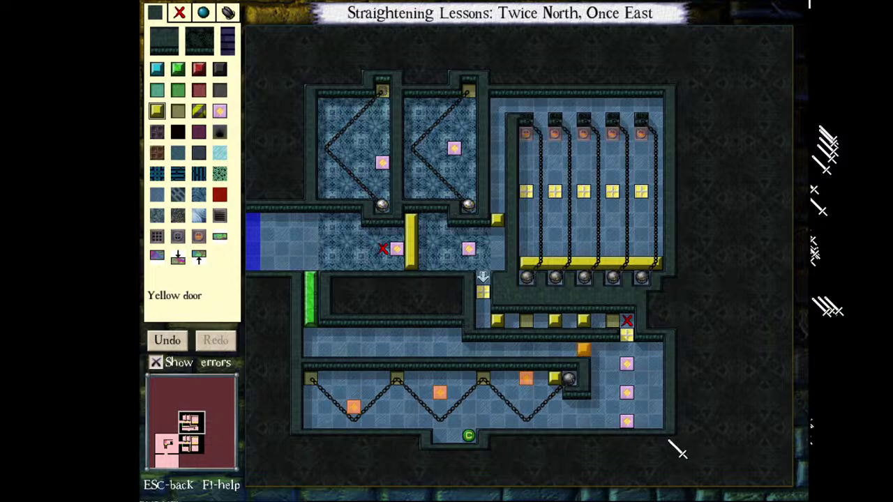
left_click(555, 348)
left_click(526, 349)
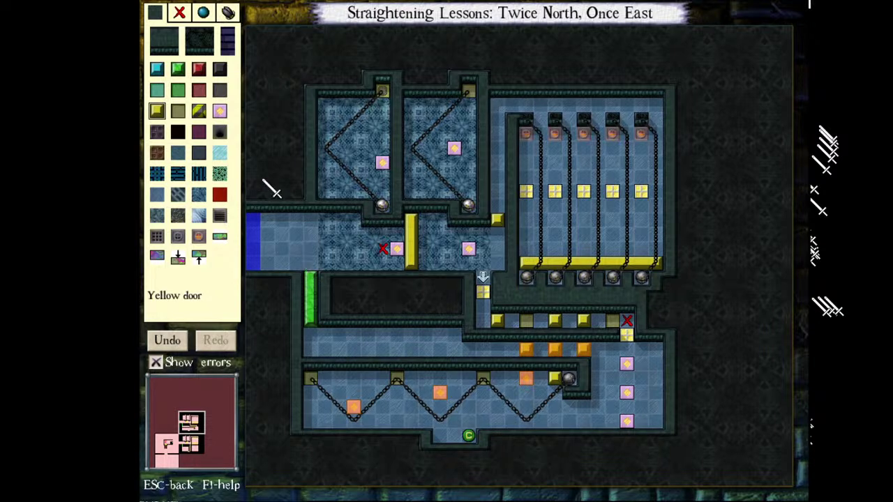
- Link the three plates along the chain, west to east, to toggle the passage's western, middle and eastern yellow doors respectively
left_click(220, 111)
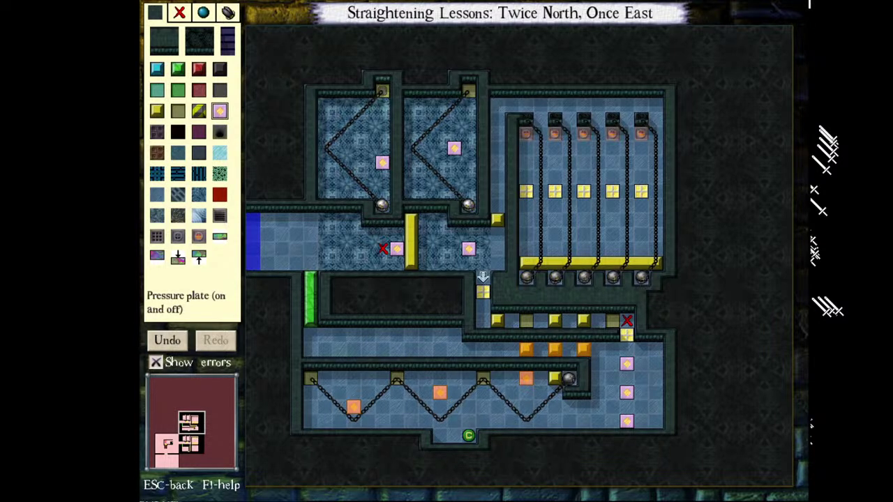
left_click(354, 407)
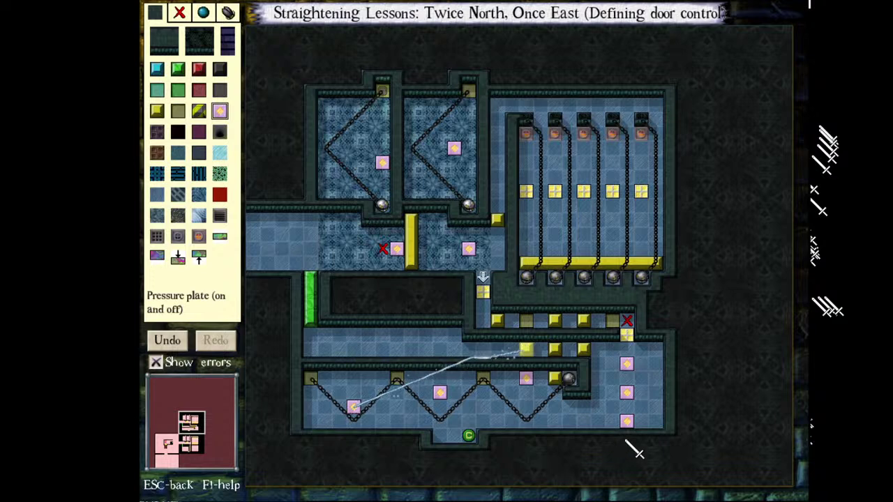
left_click(526, 349)
left_click(436, 386)
left_click(439, 392)
left_click(555, 349)
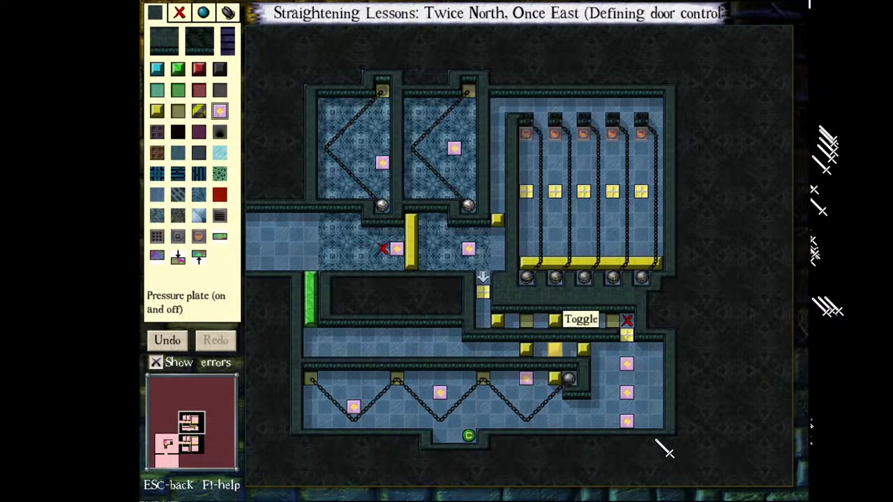
left_click(526, 378)
left_click(583, 349)
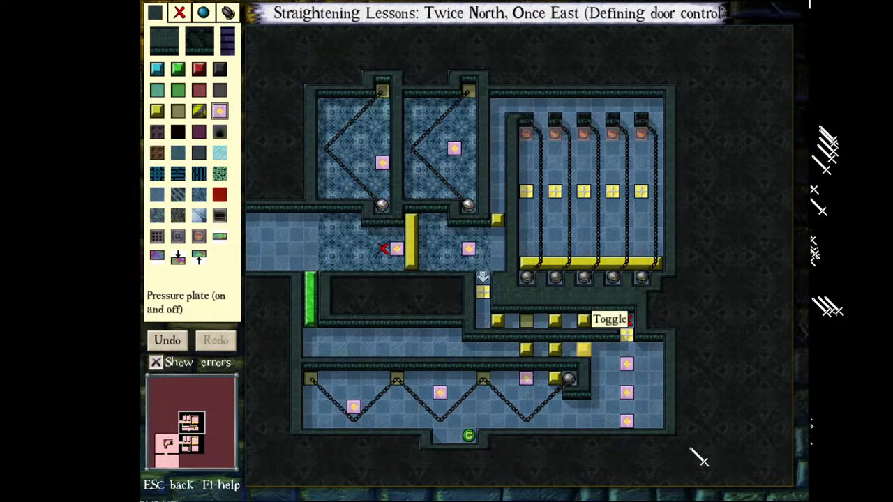
key("Escape")
- Move the conquer token to the passage square west of the three doors, and extend the enclosure's east wall to the hall's south wall
left_click(203, 13)
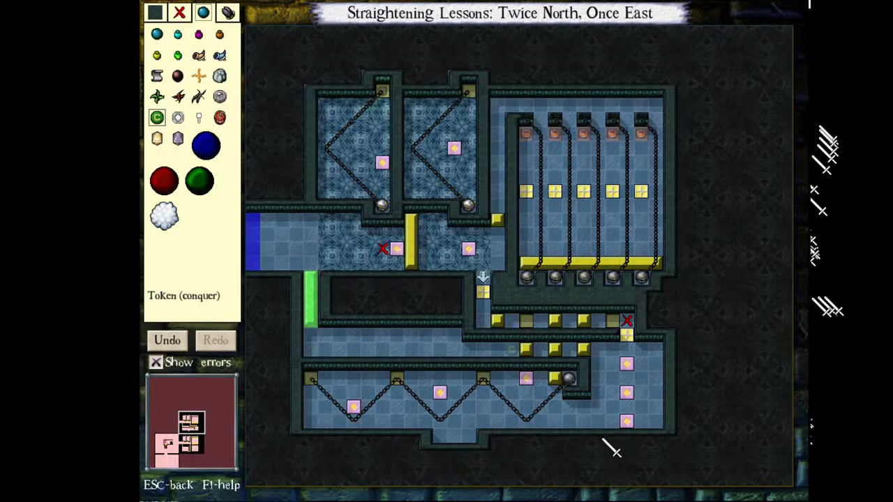
left_click(155, 12)
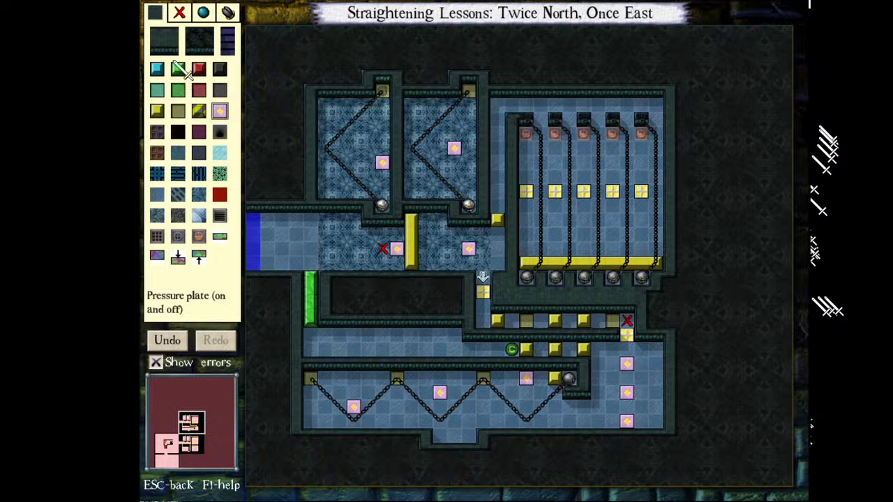
left_click(164, 40)
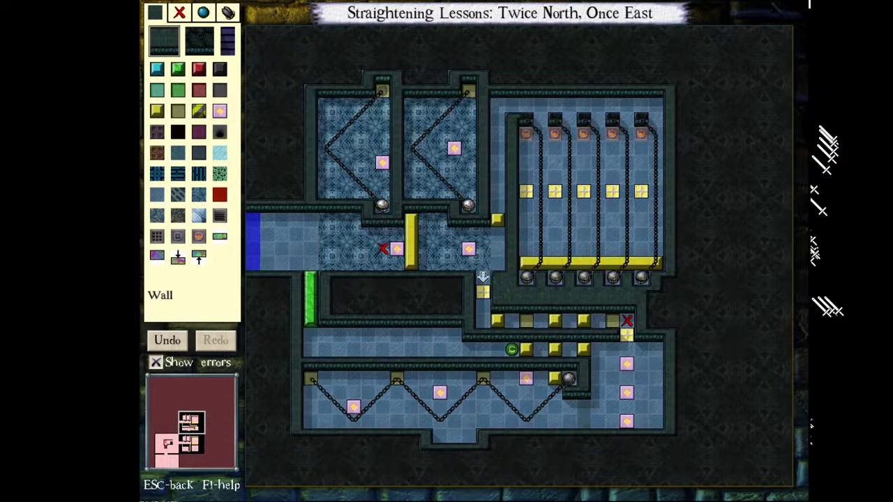
left_click_drag(583, 407, 584, 421)
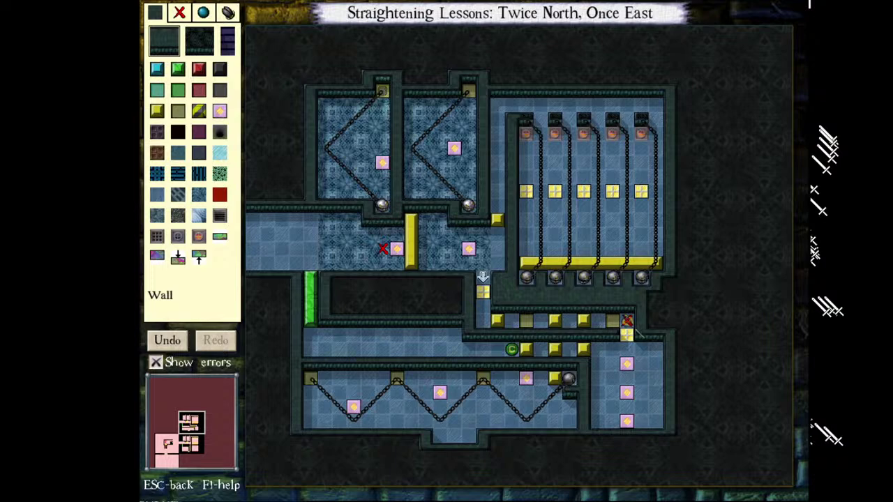
- Playtest from the checkpoint by crossing the one-use plate and stepping on the eastern toggle plates from north to south
left_click(627, 320)
key("Down")
key("Down")
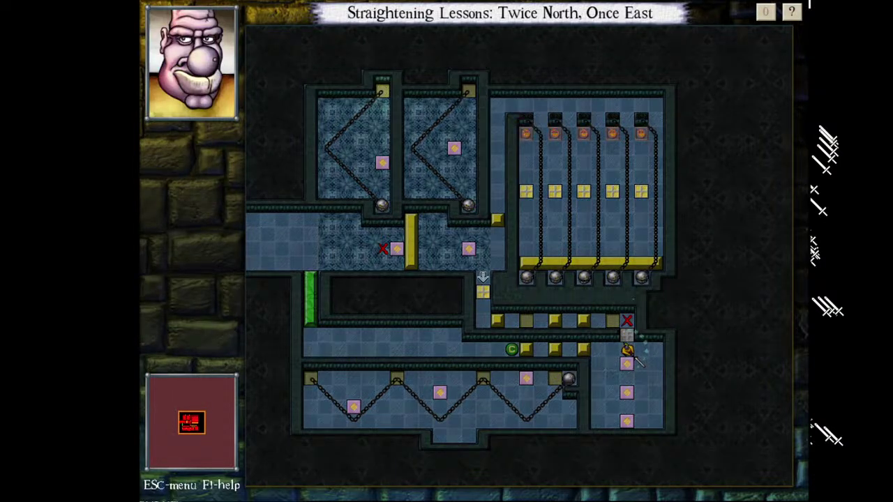
key("Down")
key("KP_5")
key("KP_5")
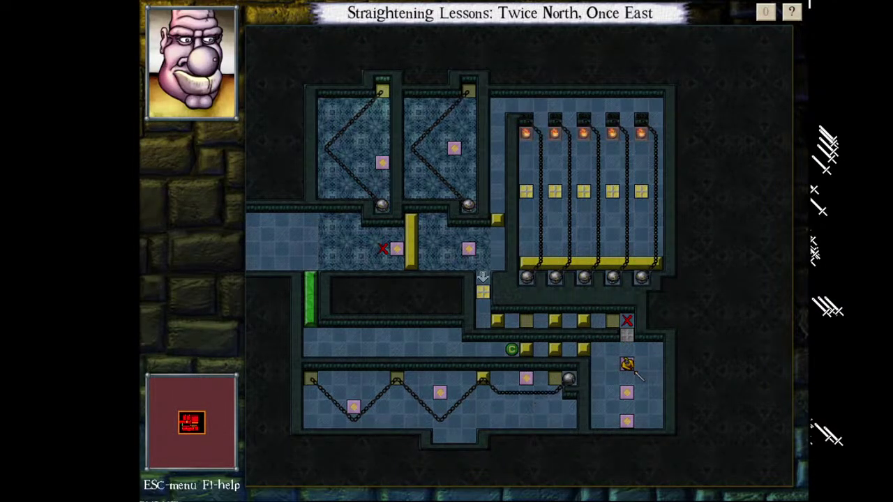
key("KP_3")
key("KP_1")
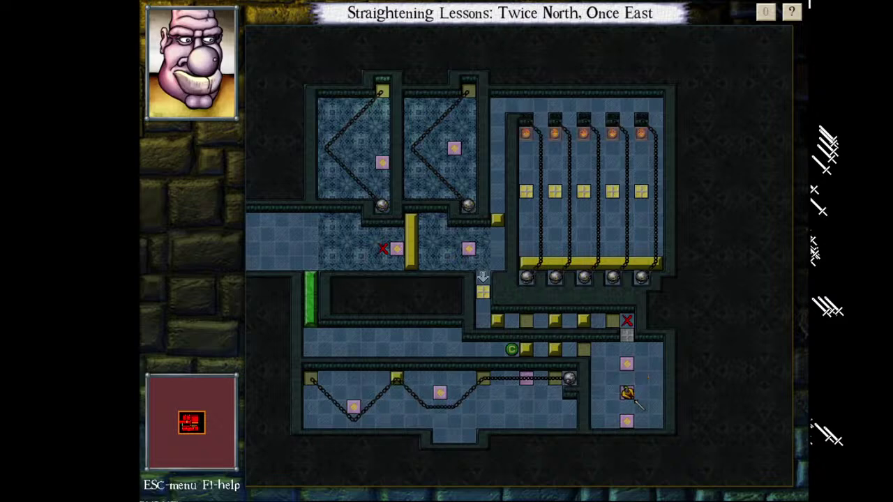
key("KP_5")
key("BackSpace")
key("KP_3")
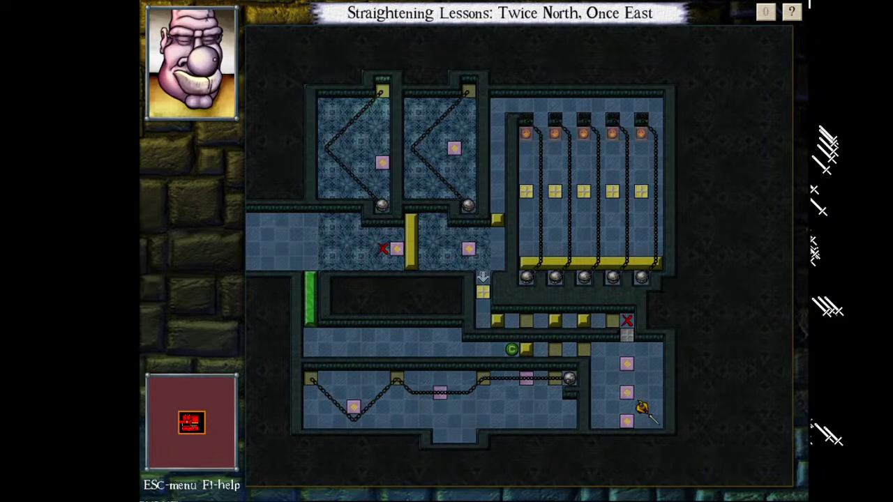
key("KP_1")
- Rewind to the checkpoint, test going around the upper plates onto the southernmost one and back off, and end the playtest
key("BackSpace")
key("BackSpace")
key("BackSpace")
key("BackSpace")
key("BackSpace")
key("BackSpace")
key("BackSpace")
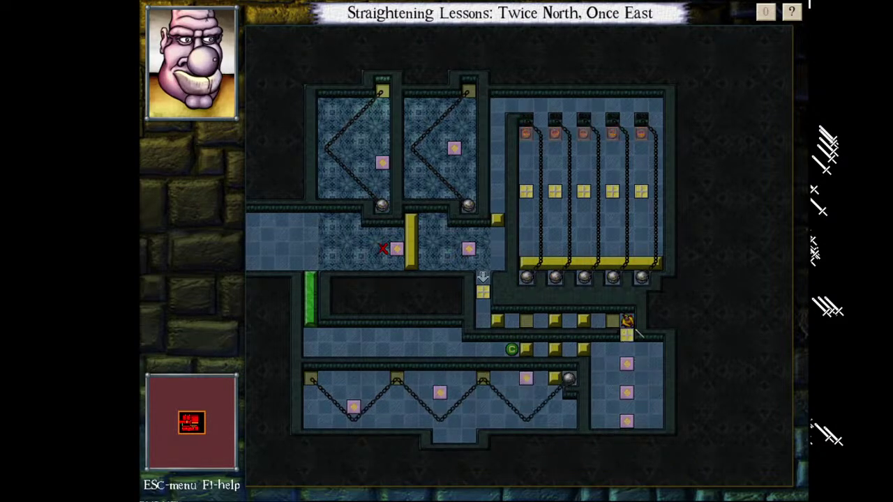
key("KP_2")
key("KP_2")
key("KP_3")
key("KP_2")
key("KP_2")
key("KP_2")
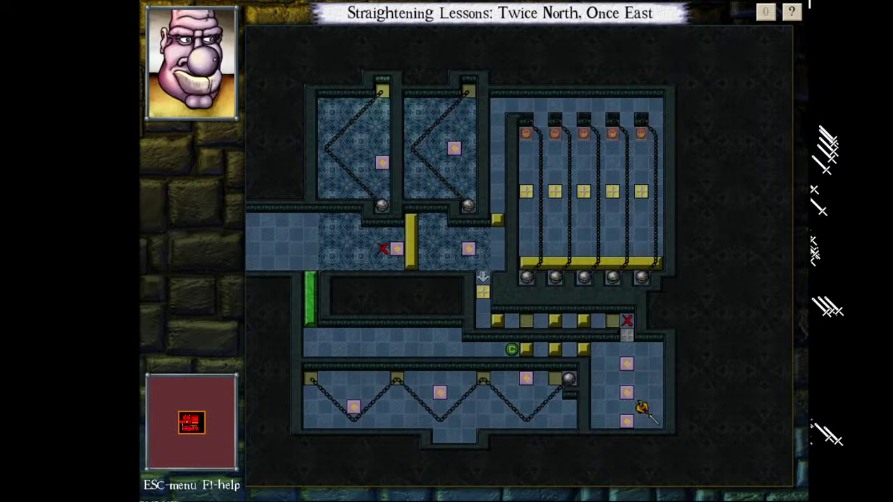
key("KP_End")
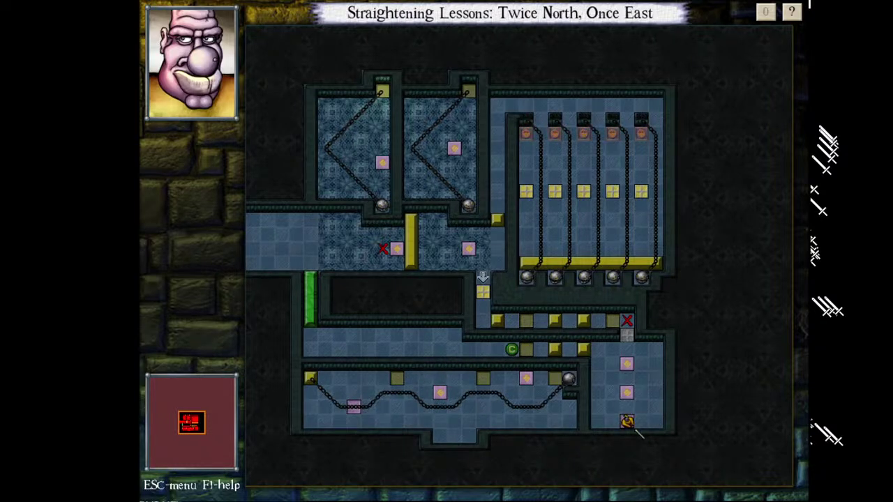
key("KP_Prior")
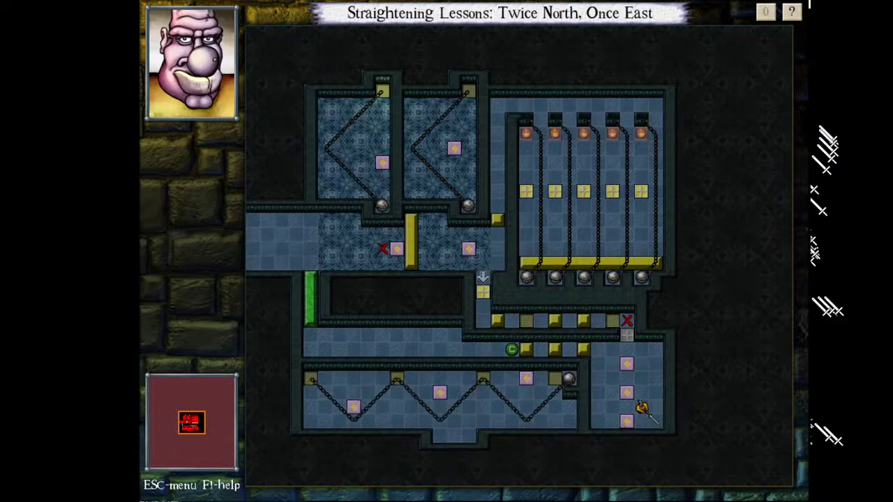
key("Escape")
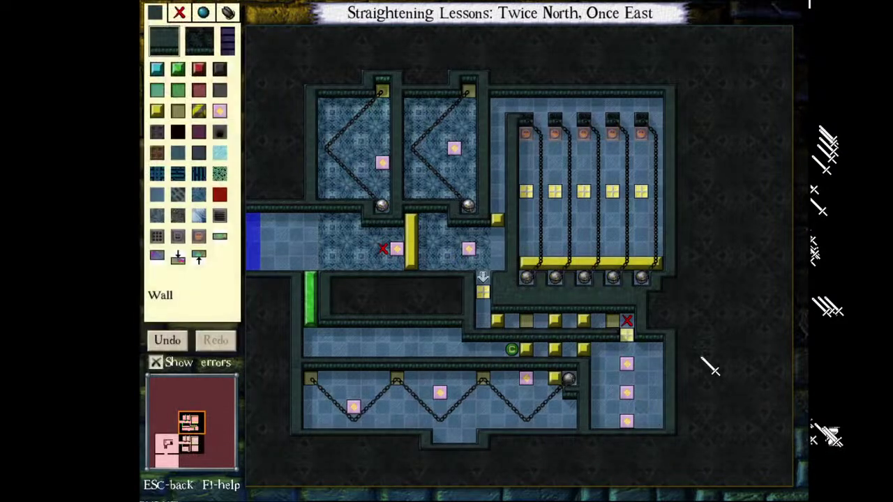
- Shift the three eastern toggle plates one square east and cover the column between them and the east wall with shallow water
left_click(157, 195)
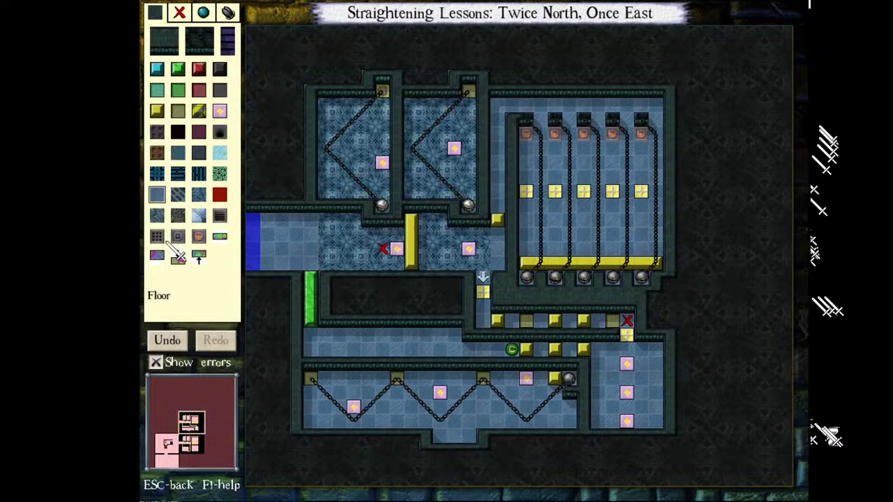
key("w")
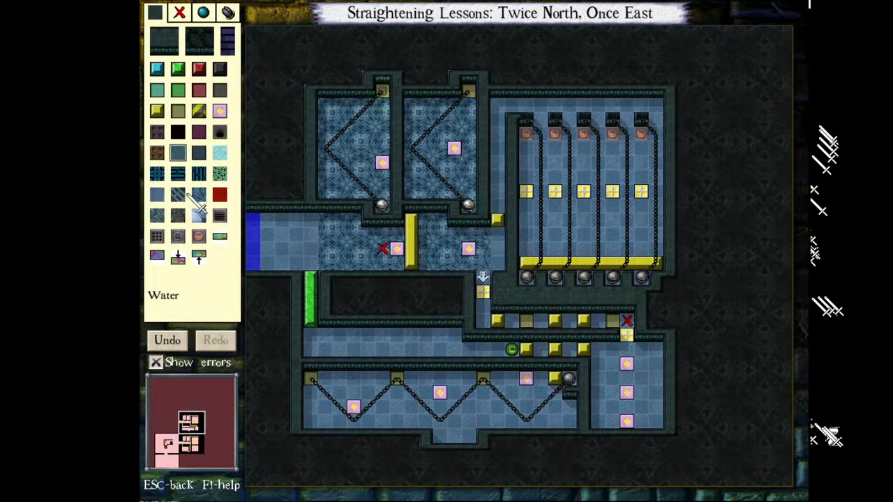
key("w")
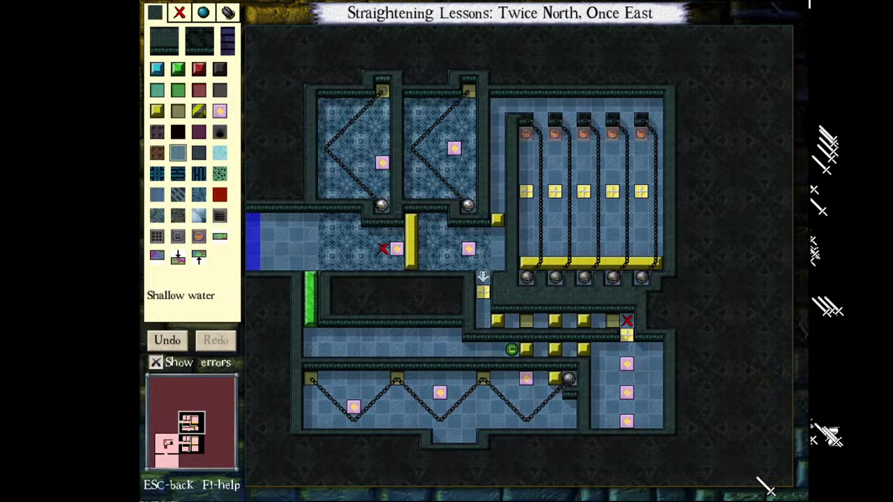
left_click(220, 111)
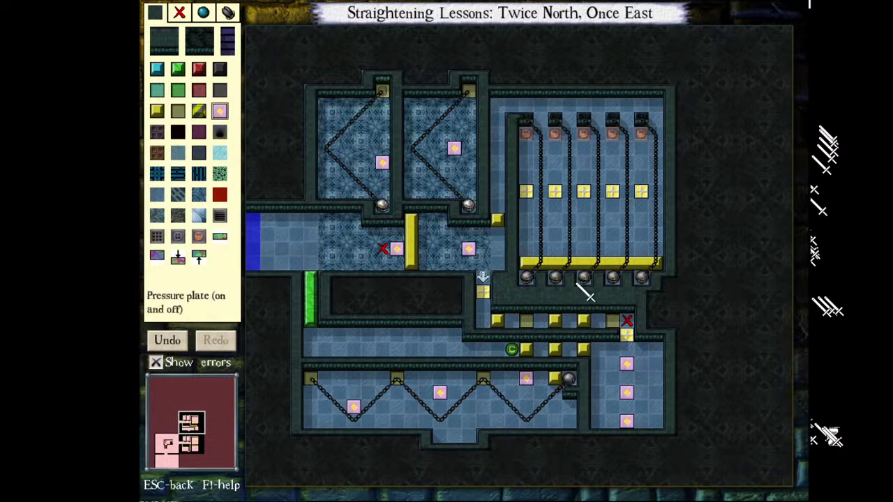
left_click(642, 393)
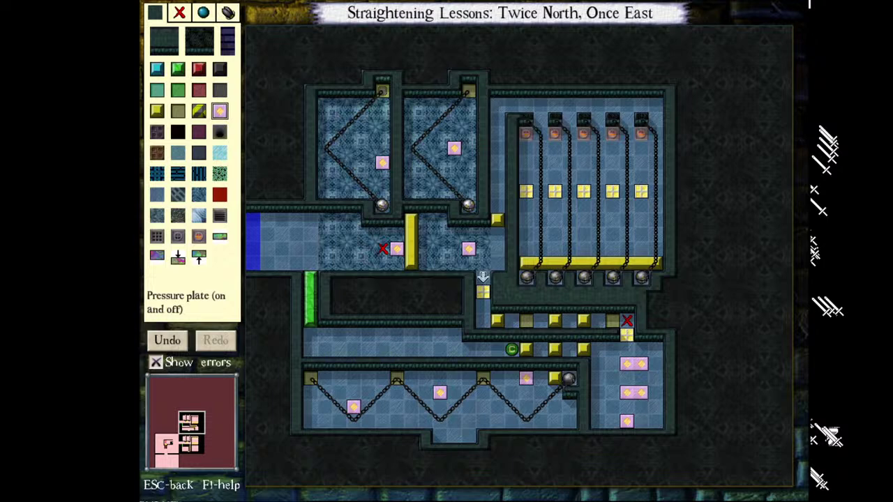
left_click(641, 422)
right_click(627, 421)
right_click(628, 392)
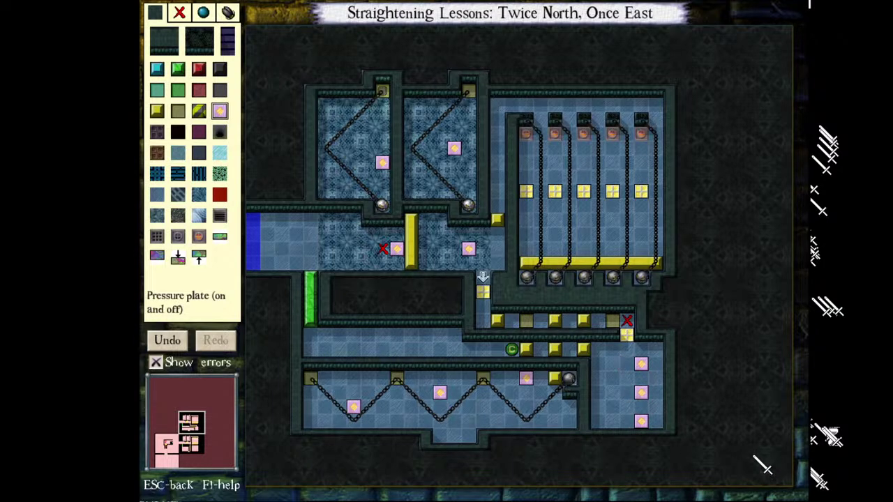
left_click(178, 153)
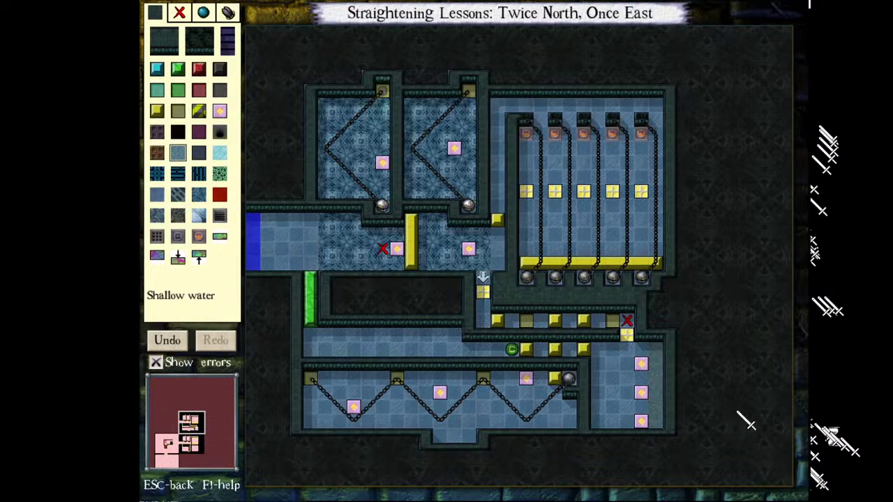
- Playtest from the checkpoint again, walking south through the eastern area onto the southernmost toggle plate
key("F5")
key("F5")
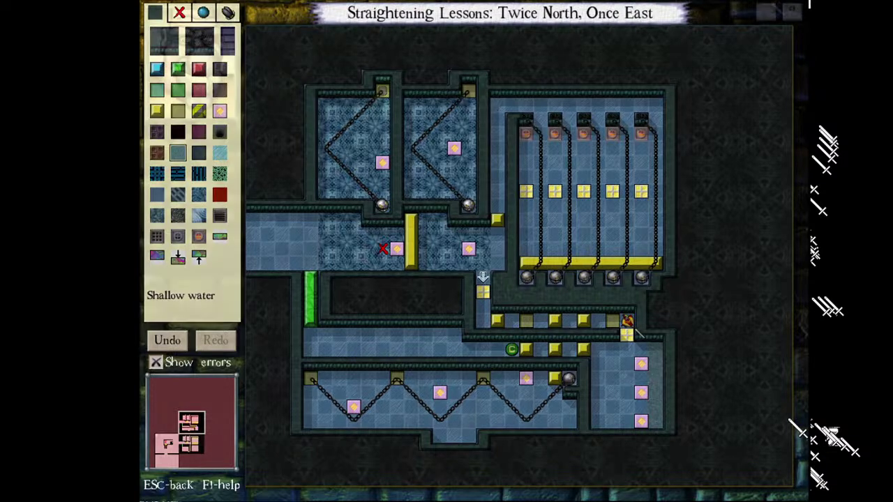
key("Down")
key("Down")
key("Down")
key("Down")
key("Down")
key("Down")
key("Page_Down")
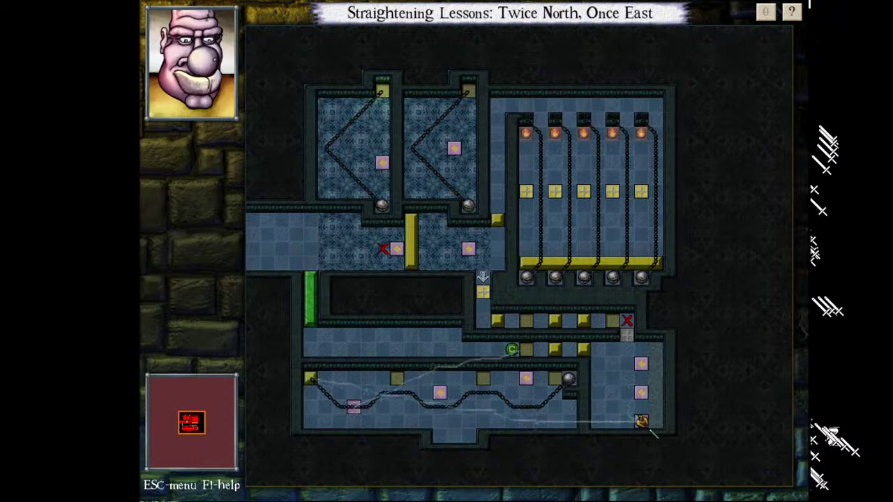
- Test stepping between the southernmost and middle toggle plates and onto the plain floor west of them to compare the chain's reactions
key("Escape")
key("Up")
key("Up")
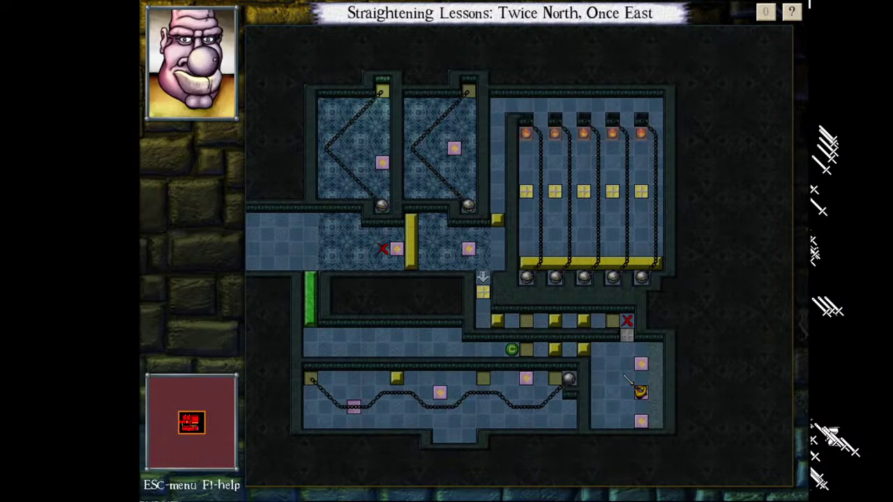
key("Down")
key("Page_Down")
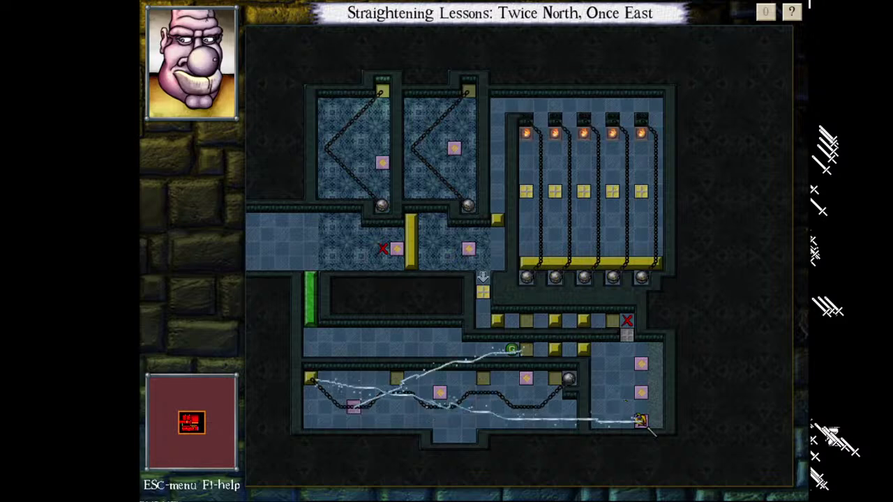
key("Page_Up")
key("Home")
key("Down")
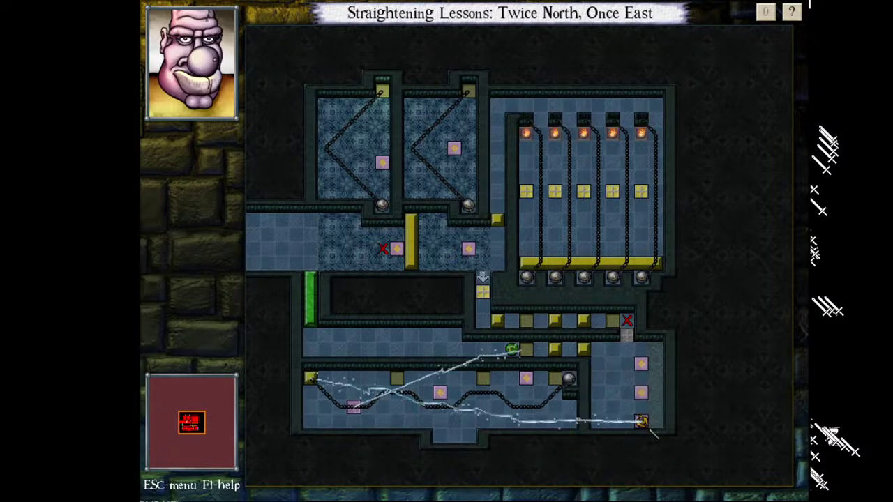
key("KP_7")
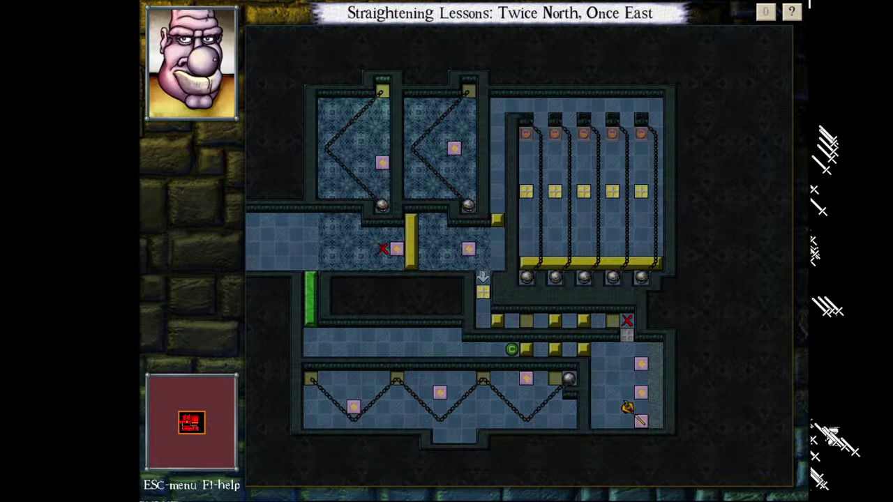
- Try the upper and then the middle pressure plate in the southeast room to straighten the zigzag chain
key("Up")
key("KP_9")
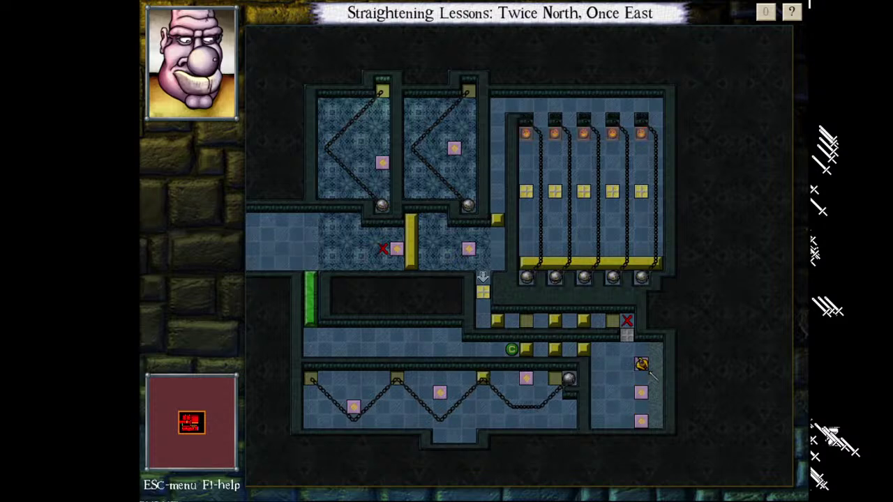
key("Down")
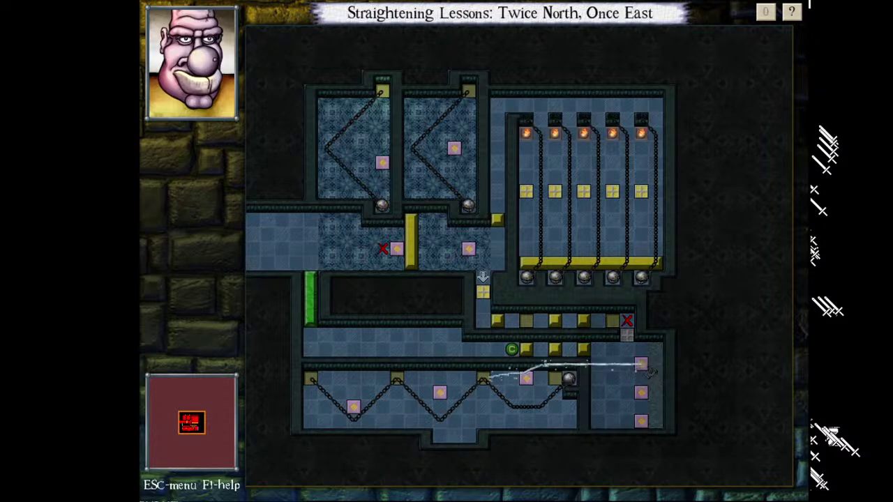
key("w")
key("w")
key("Down")
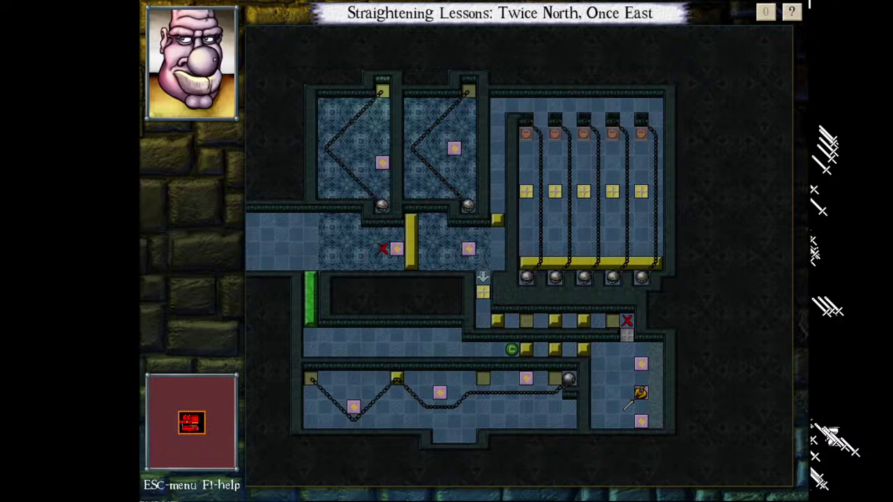
key("KP_5")
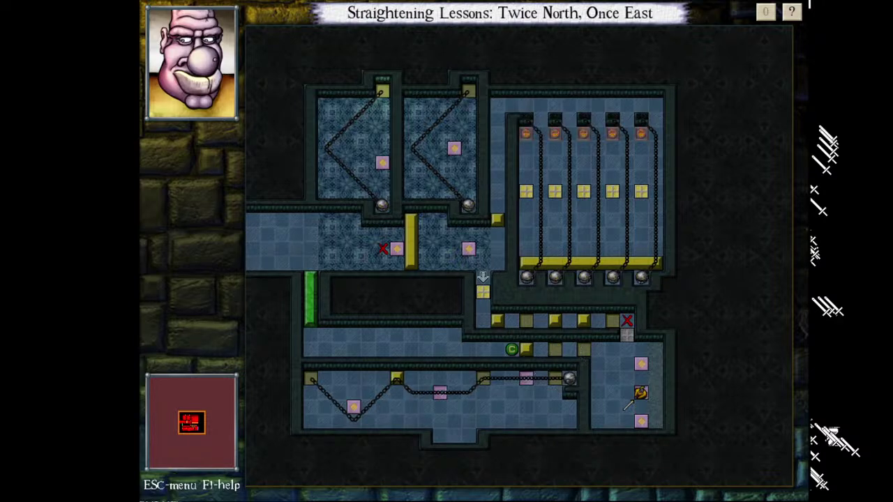
- Undo the moves on the pressure plates back to the square beside the lowest plate
key("BackSpace")
key("BackSpace")
key("BackSpace")
key("BackSpace")
key("BackSpace")
key("BackSpace")
key("BackSpace")
key("BackSpace")
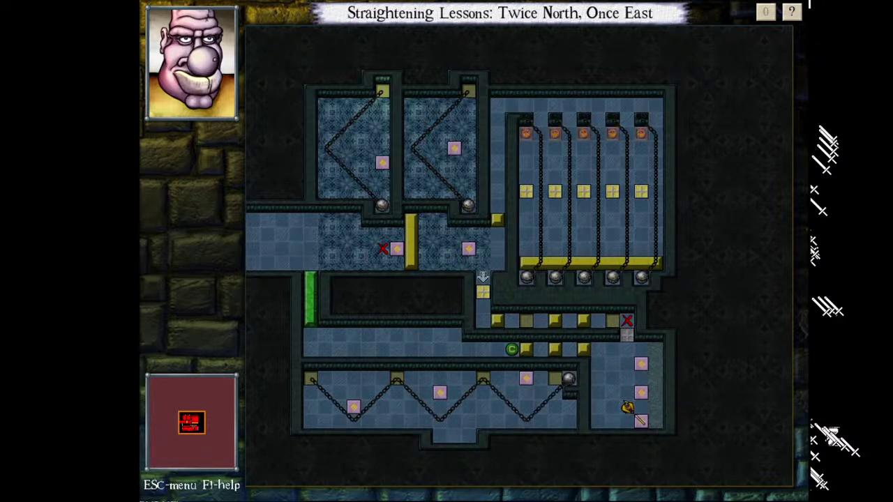
- Test the lowest pressure plate's effect on the zigzag chain, undoing one turn, and end the playtest
key("KP_3")
key("KP_5")
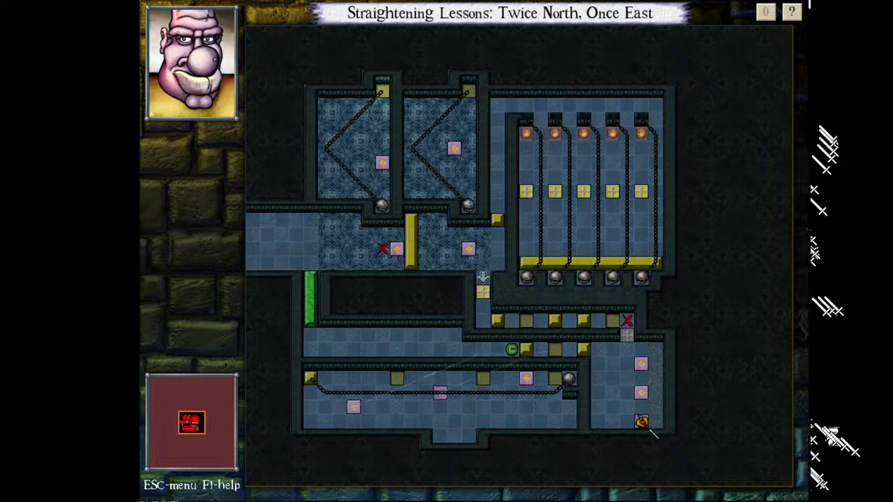
key("BackSpace")
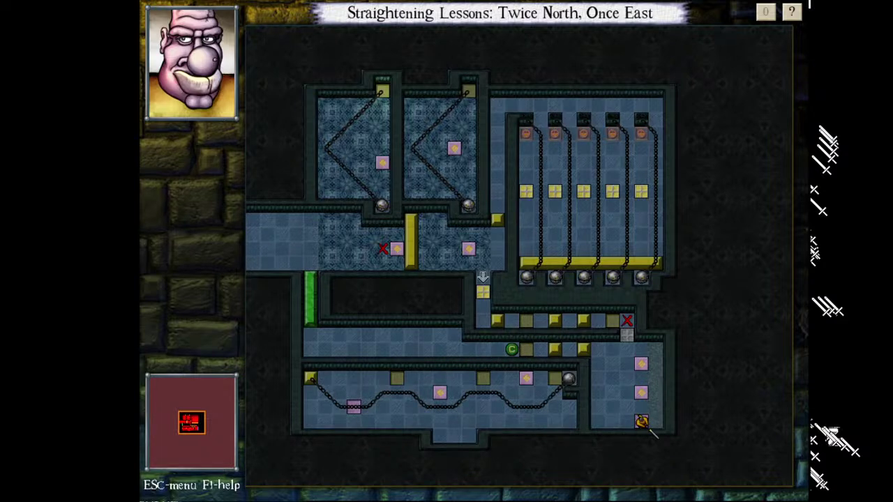
key("KP_9")
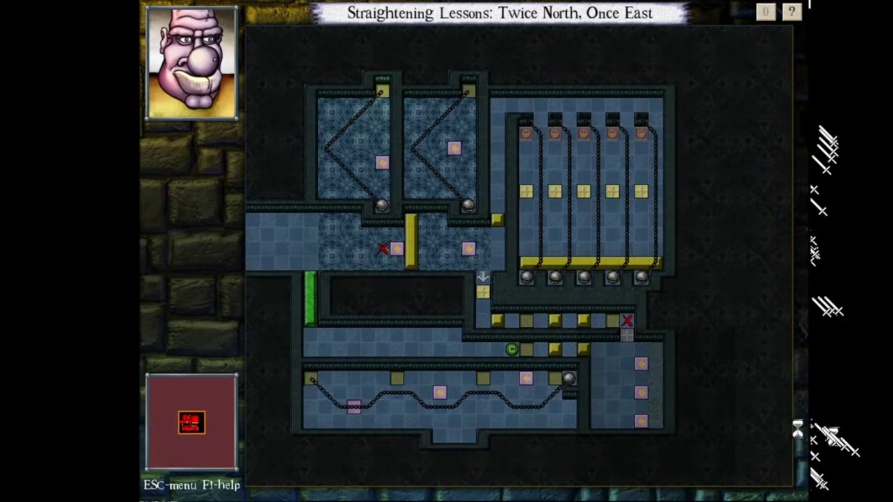
key("Escape")
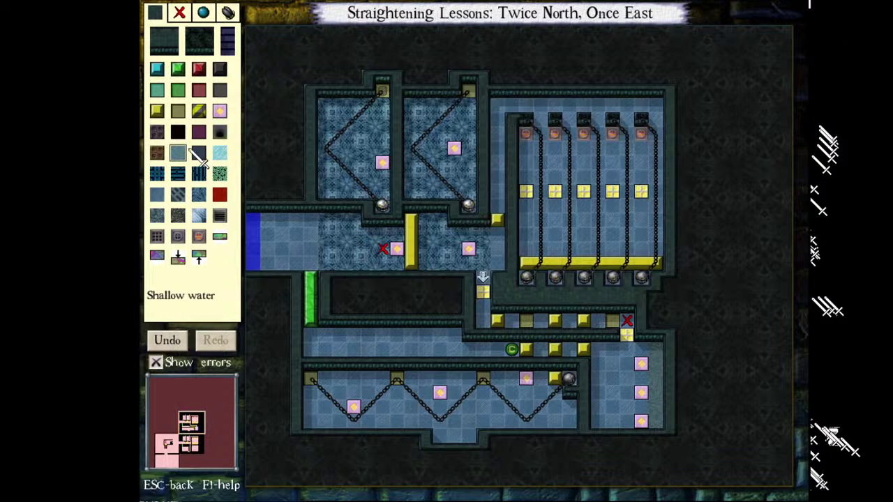
- Extend the three western open yellow doors in the zigzag chain room down to the south wall and check their linked plates
left_click(178, 111)
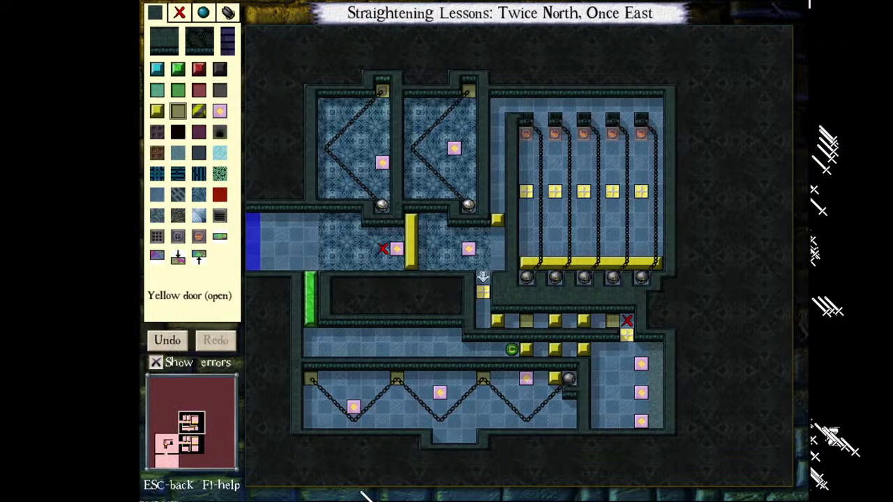
left_click_drag(310, 392, 310, 422)
left_click_drag(396, 388, 396, 424)
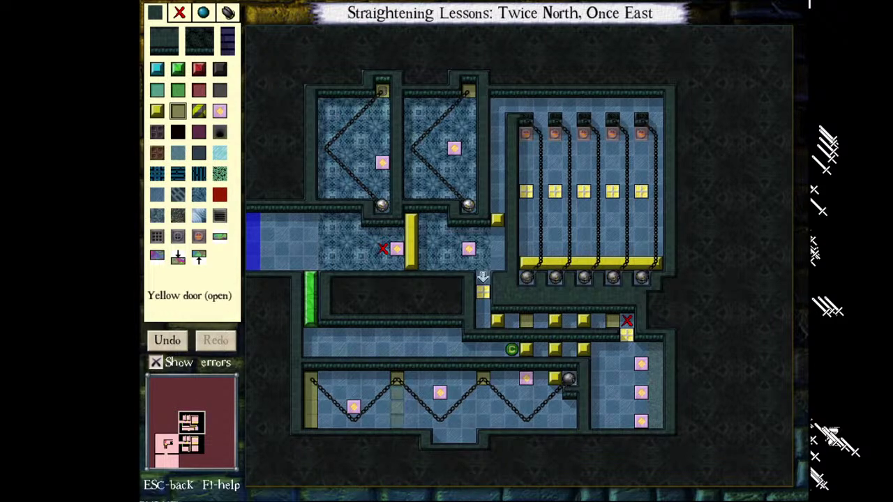
left_click_drag(483, 393, 483, 422)
left_click(483, 422)
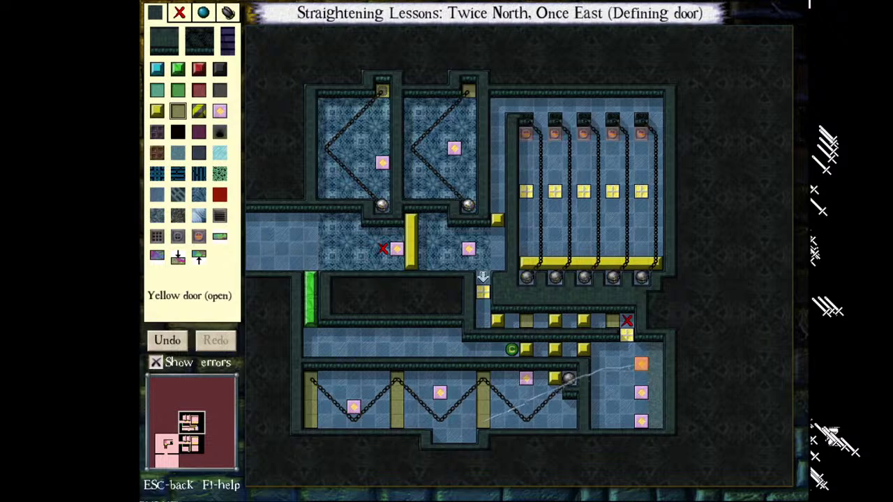
left_click(590, 395)
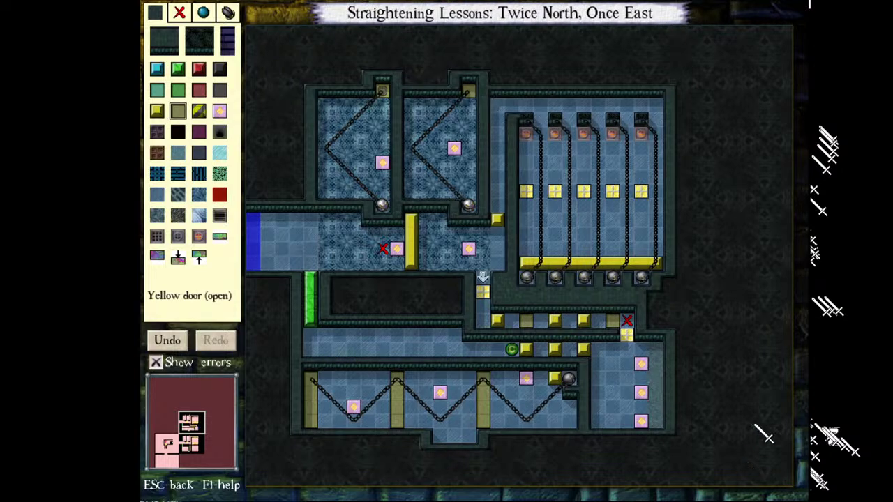
- Start a playtest from the red checkpoint above the plate room and walk south to the lowest pressure plate
key("F5")
left_click(626, 321)
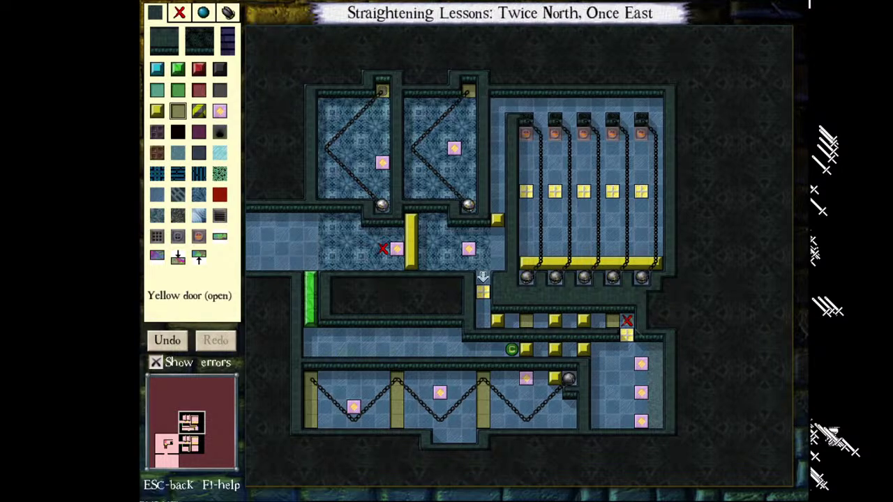
key("Down")
key("Down")
key("Down")
key("Down")
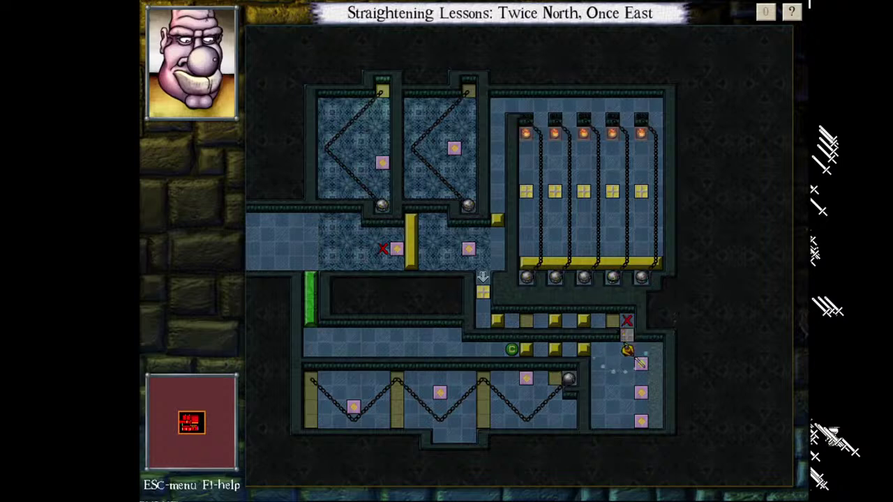
key("Down")
key("Down")
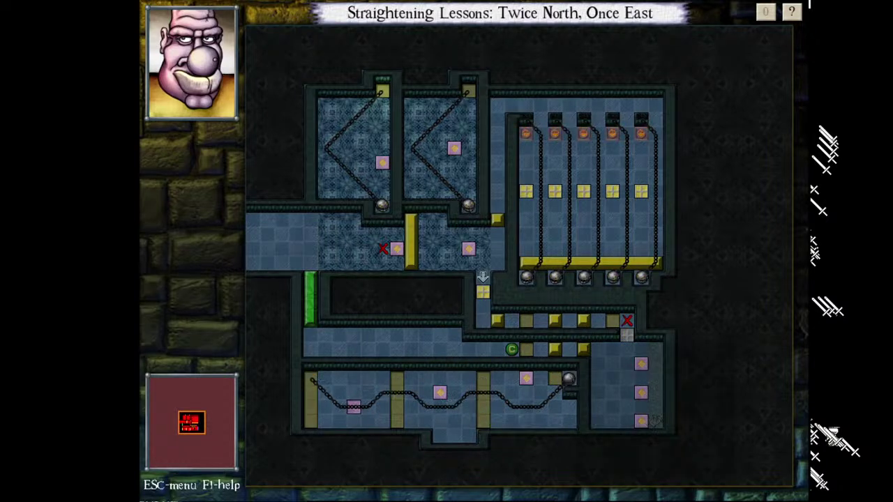
- Turn and walk north over the middle and upper pressure plates to open the corridor's yellow doors
key("w")
key("w")
key("w")
key("w")
key("Right")
key("Up")
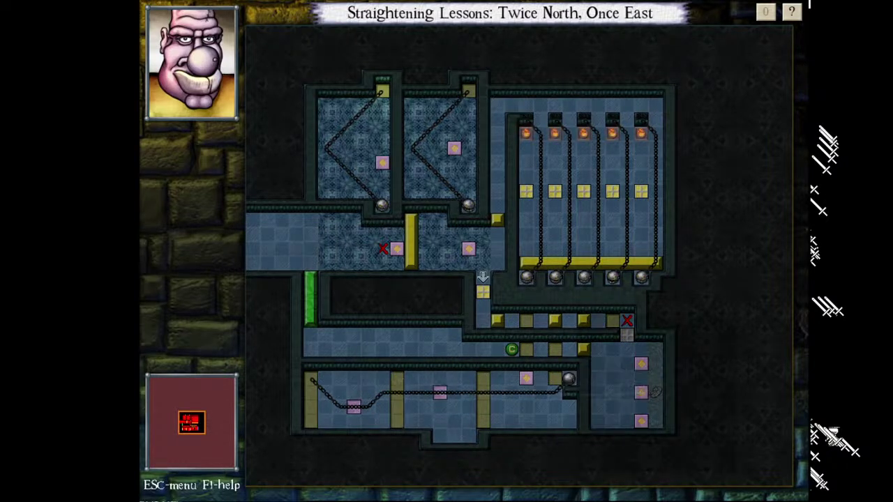
key("Up")
key("Up")
- Walk west through the open yellow doors onto the green conquer token
key("Left")
key("Left")
key("Left")
key("Left")
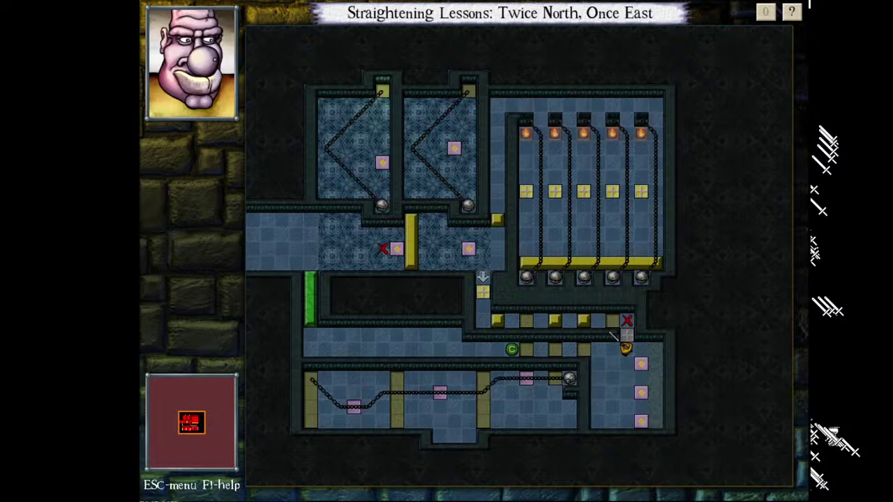
key("Left")
key("Left")
key("Left")
key("Left")
key("Left")
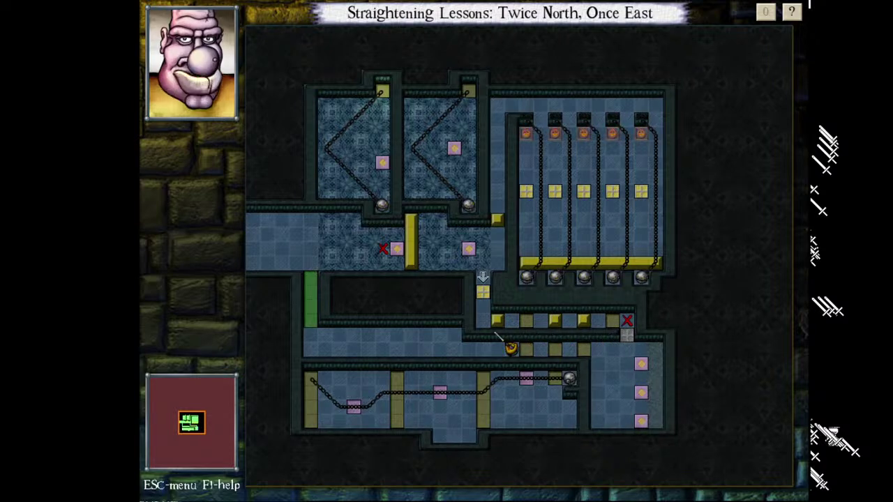
- Continue west along the corridor toward the green door
key("Left")
key("Left")
key("Left")
key("Left")
key("Left")
key("Left")
key("Left")
key("Left")
key("Left")
key("Left")
key("Left")
key("Left")
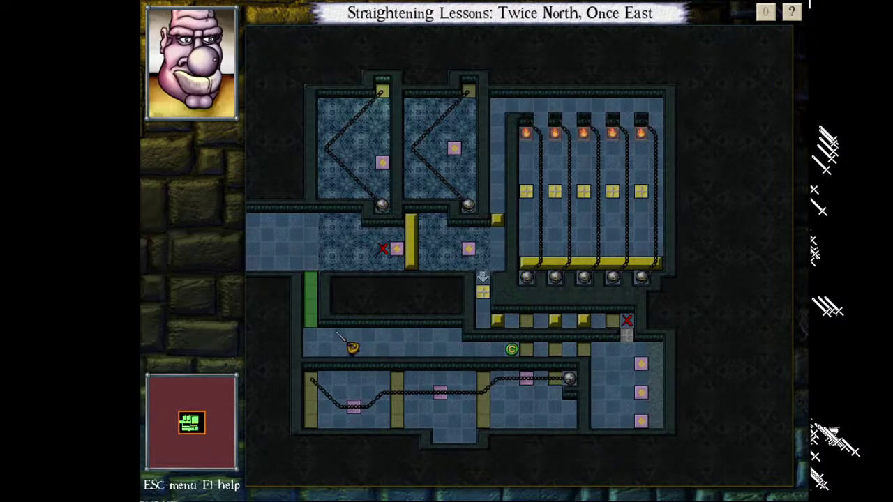
- Walk north through the green door to the room's west edge and end the playtest
key("Home")
key("Home")
key("Up")
key("Up")
key("Up")
key("Home")
key("Left")
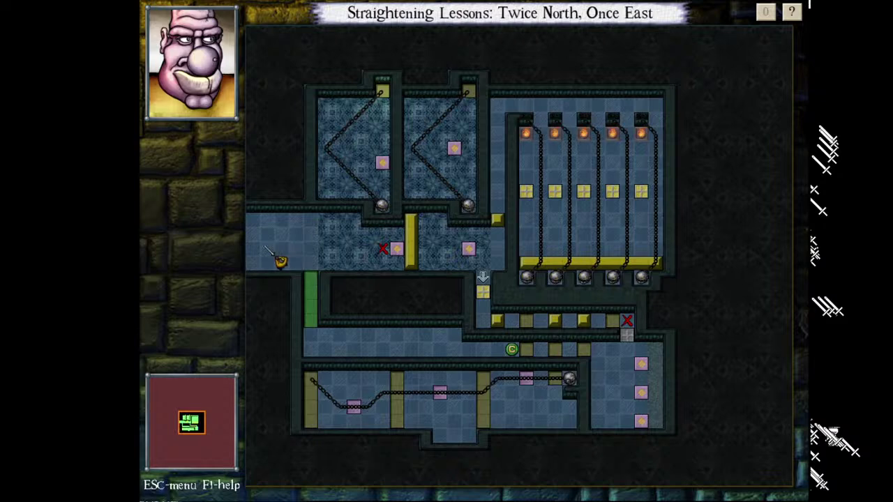
key("Left")
key("Left")
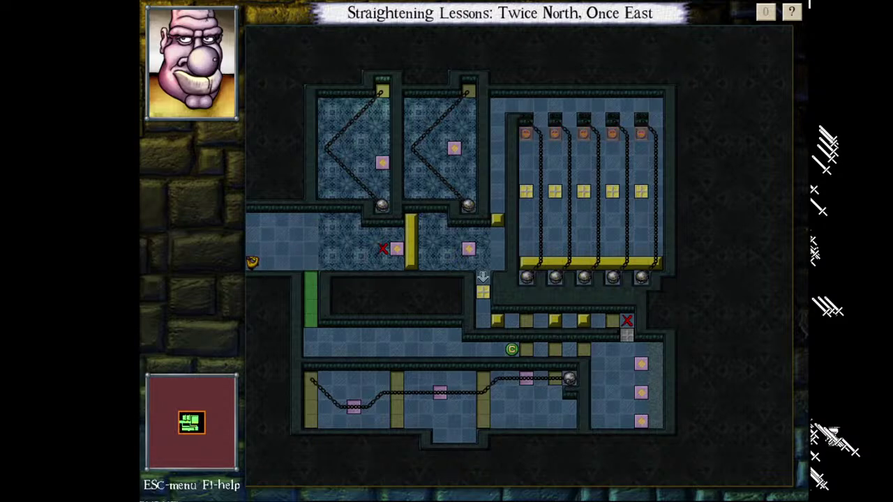
key("Escape")
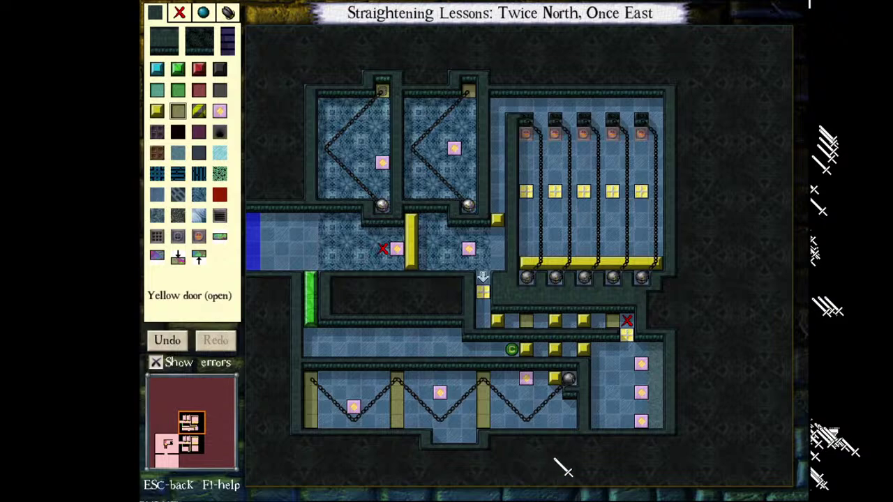
- Leave this room and open the Septence North room of the Chrome Foundry level for editing
key("Escape")
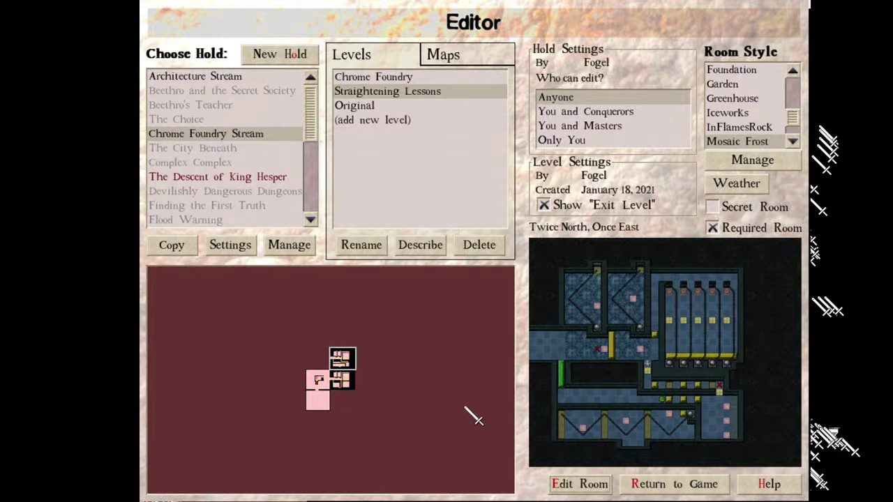
left_click(409, 77)
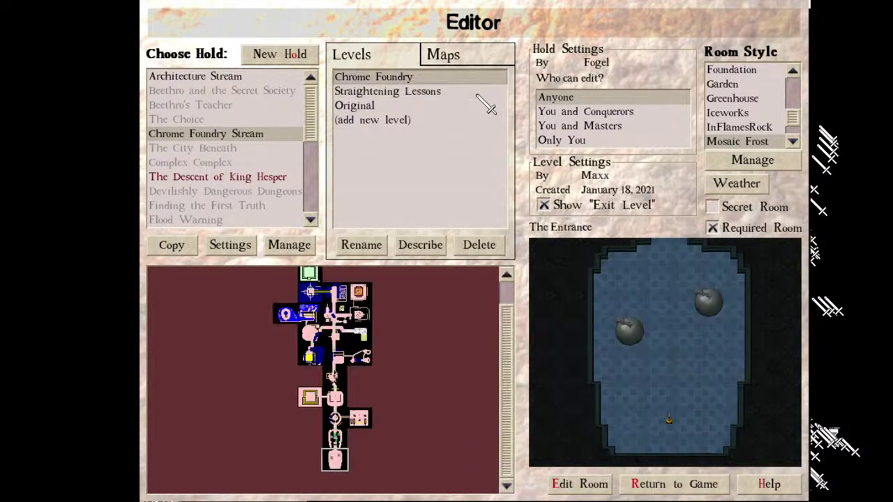
left_click(335, 316)
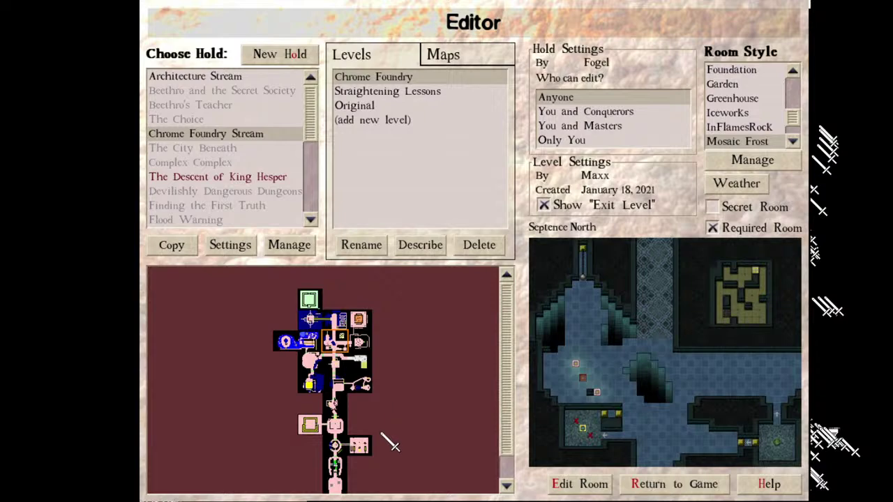
key("e")
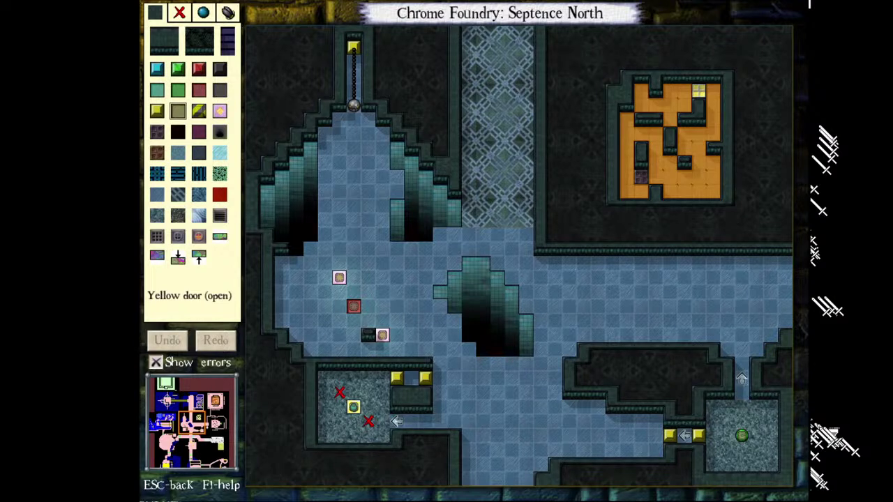
- Start a playtest at the south opening, walk to the potion in the southwest chamber and place the double on the conquer token
left_click(470, 479)
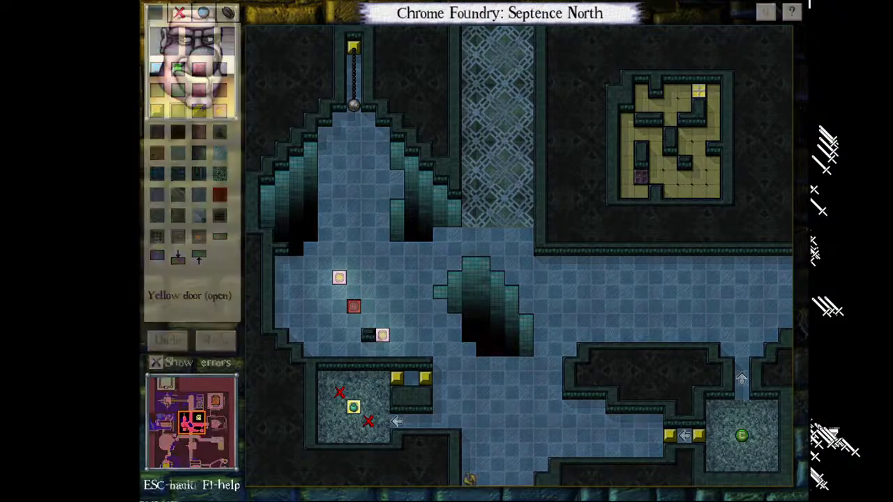
key("Up")
key("Up")
key("Up")
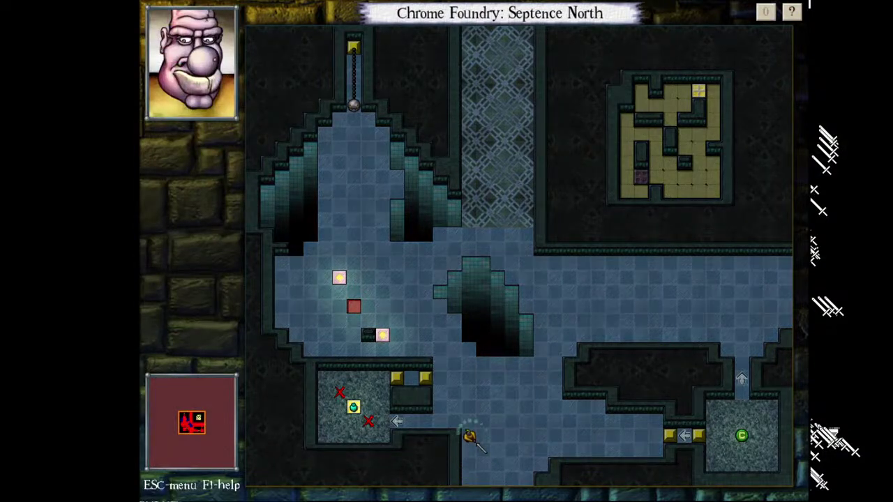
key("Home")
key("Left")
key("Left")
key("Left")
key("Left")
key("Left")
key("Left")
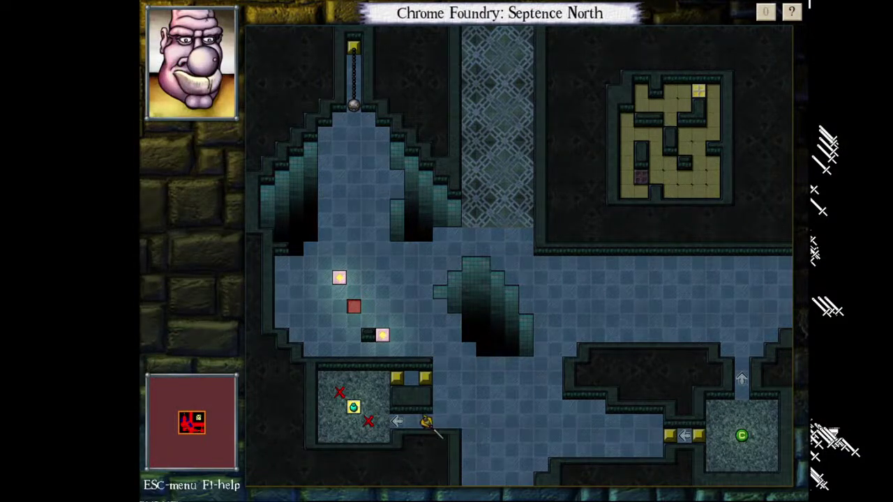
key("Home")
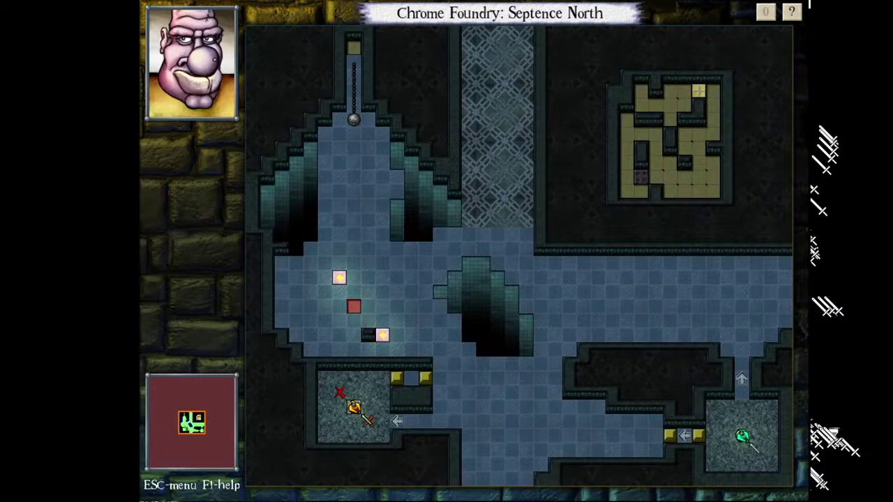
- Wait several turns for the ball and chain to advance and step northwest onto the upper checkpoint
key("KP_5")
key("KP_5")
key("KP_5")
key("KP_5")
key("KP_5")
key("KP_7")
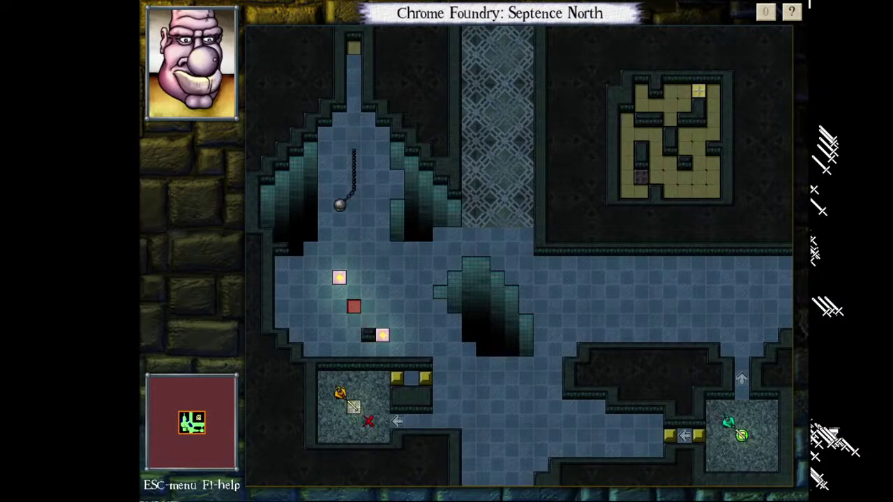
- Step north and walk east along the southwest chamber's north side, drawing the chained ball across both pressure plates
key("KP_8")
key("KP_6")
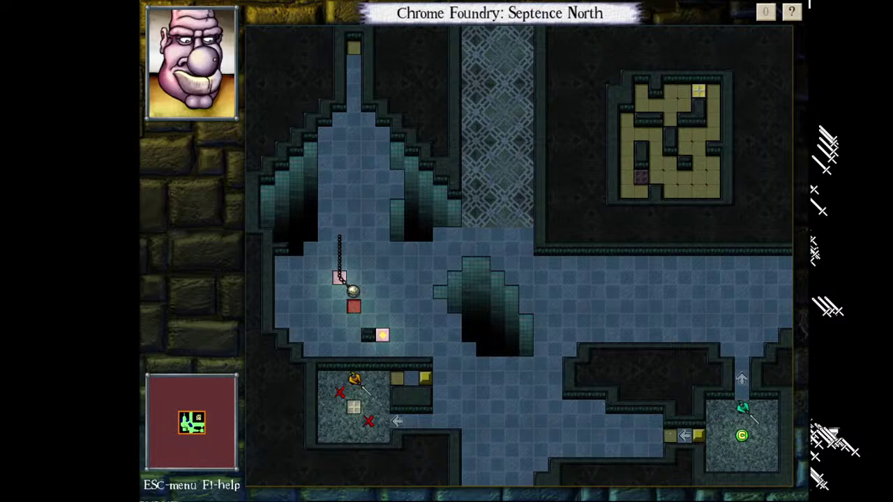
key("KP_6")
key("KP_6")
key("KP_6")
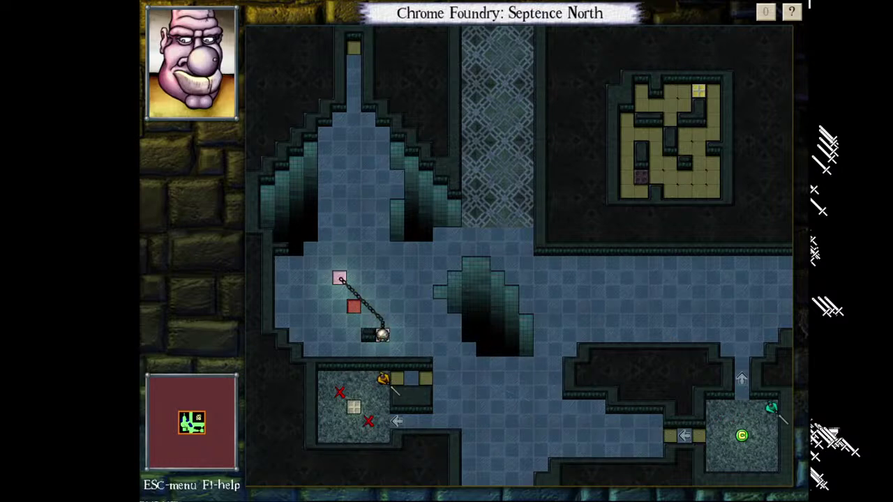
- Back up to the west, then walk east through the yellow doors out of the southwest chamber
key("KP_4")
key("KP_4")
key("KP_6")
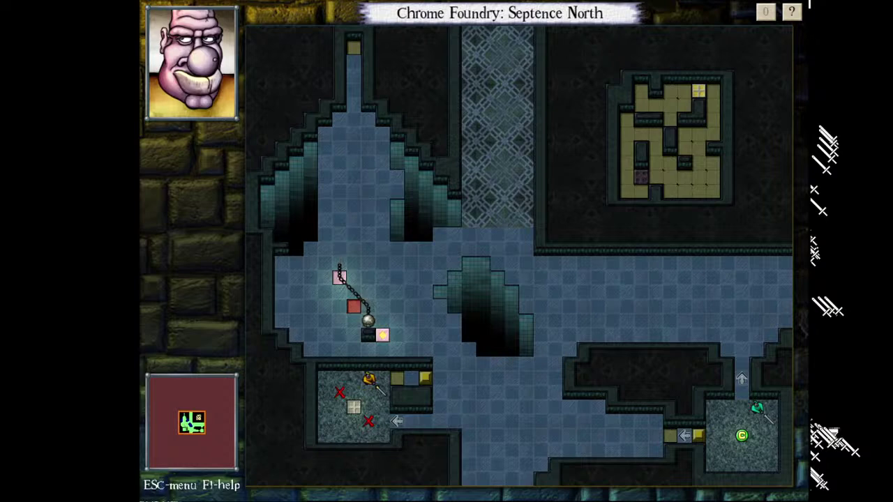
key("KP_6")
key("KP_6")
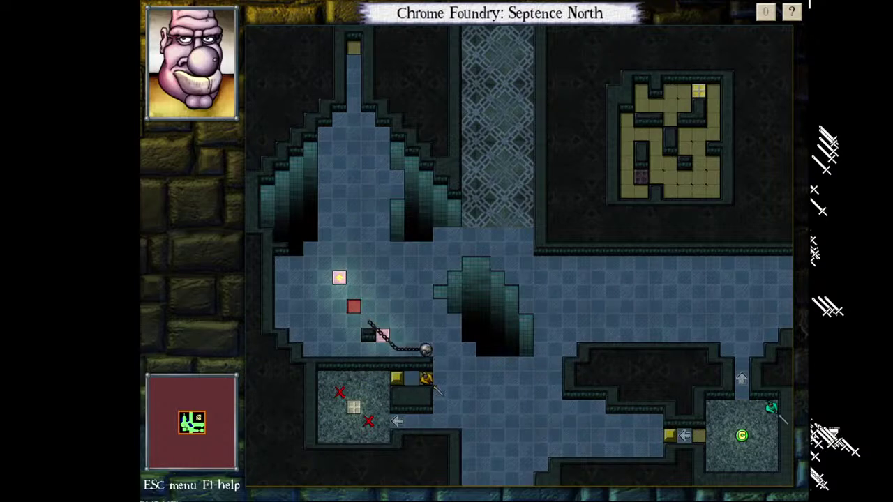
- Walk southeast and south out of the room's south opening and re-enter the room from the south
key("KP_3")
key("KP_3")
key("KP_2")
key("KP_2")
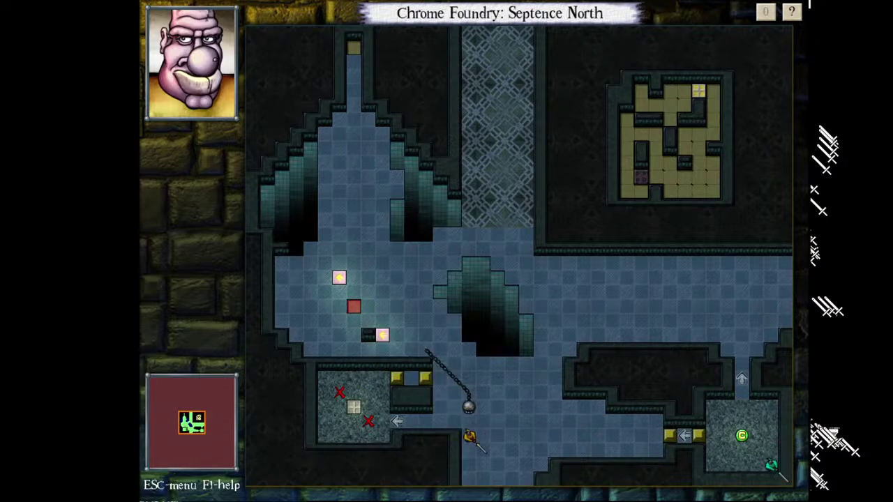
key("KP_8")
key("KP_8")
key("KP_8")
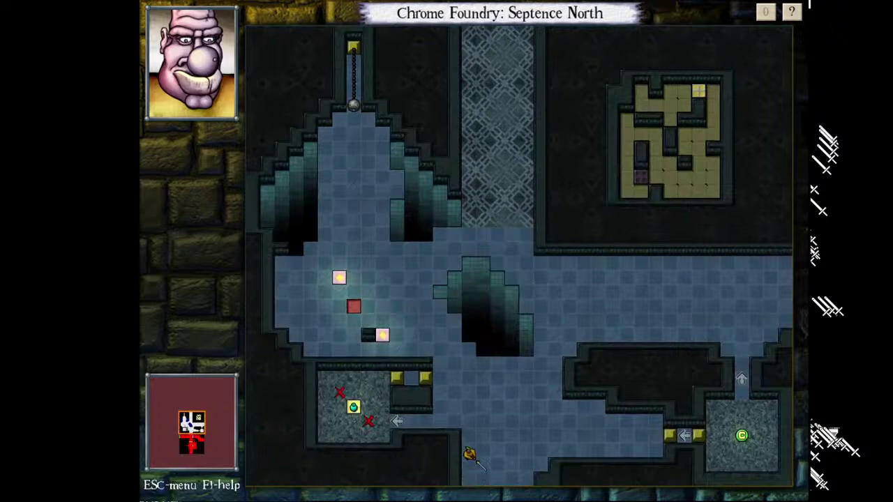
- Walk west to the potion in the southwest chamber and place the double on the plate in the northeast maze
key("KP_7")
key("KP_4")
key("KP_4")
key("KP_4")
key("KP_4")
key("KP_4")
key("KP_7")
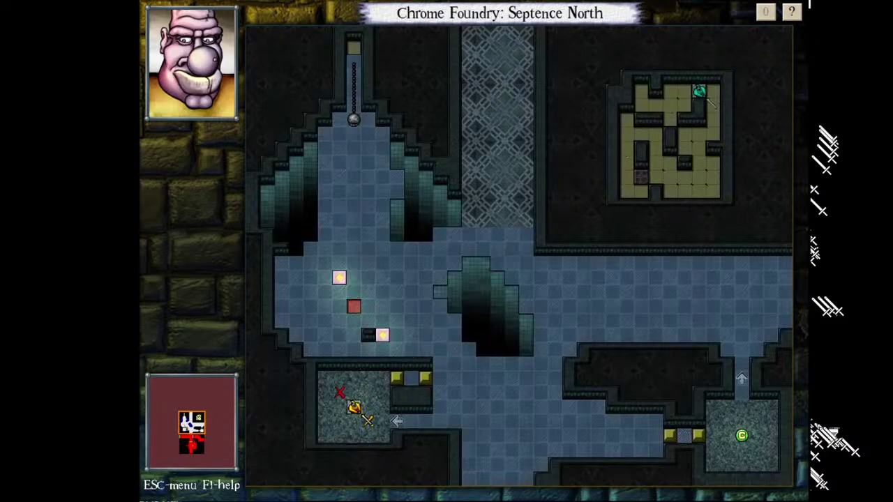
- Try stepping southwest from the potion tile and returning to the chamber's northeast corner while the ball advances
key("KP_1")
key("KP_1")
key("KP_9")
key("KP_9")
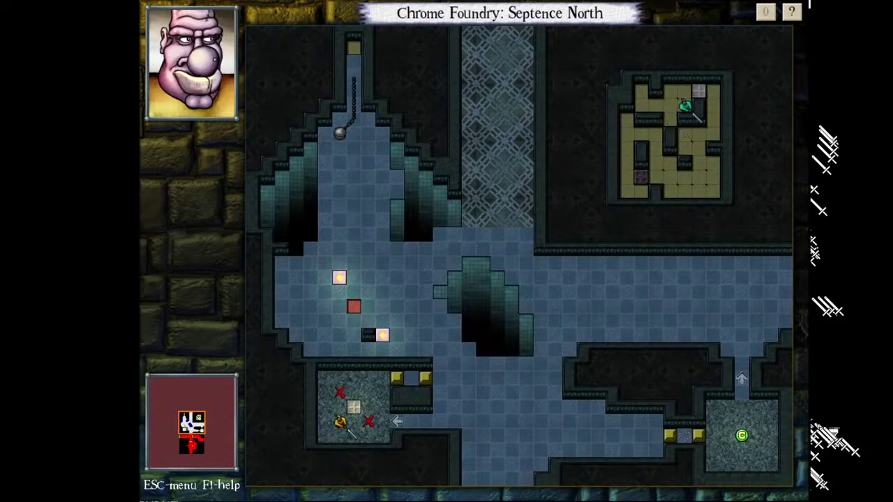
key("KP_3")
key("KP_3")
key("KP_1")
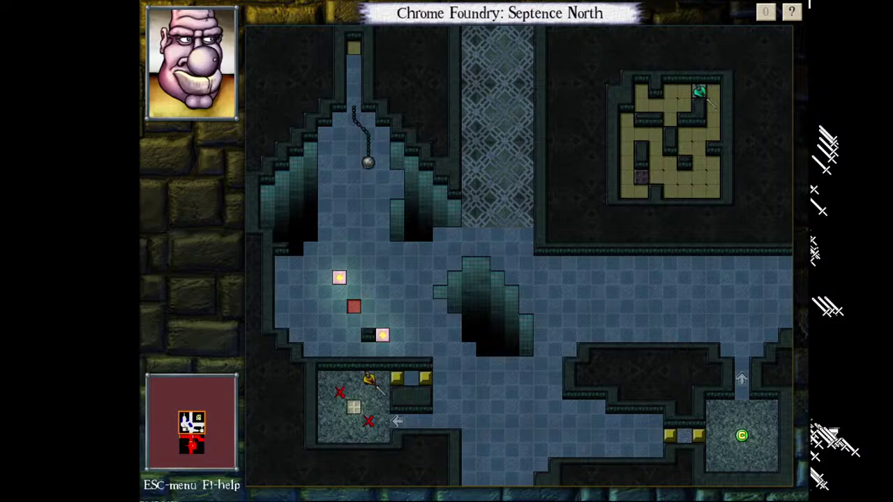
- Move diagonally to the chamber's southwest corner, steering the double southwest through the maze
key("KP_1")
key("KP_1")
key("KP_2")
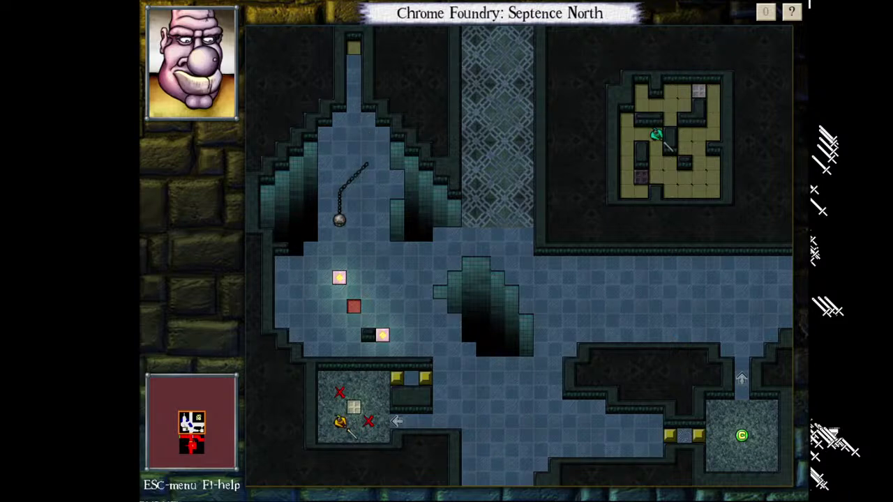
key("KP_6")
key("KP_4")
key("KP_4")
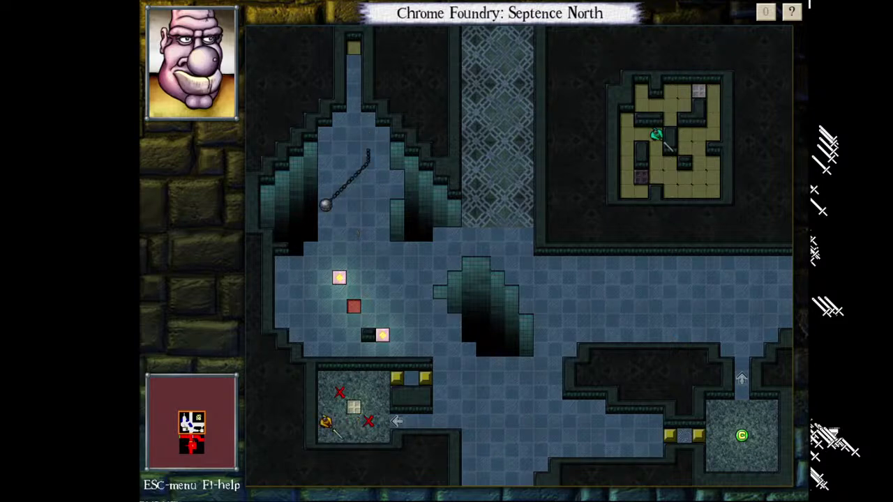
- Walk north past the upper checkpoint and back to the southwest corner, leading the double onto the maze's trapdoor
key("KP_6")
key("KP_8")
key("KP_8")
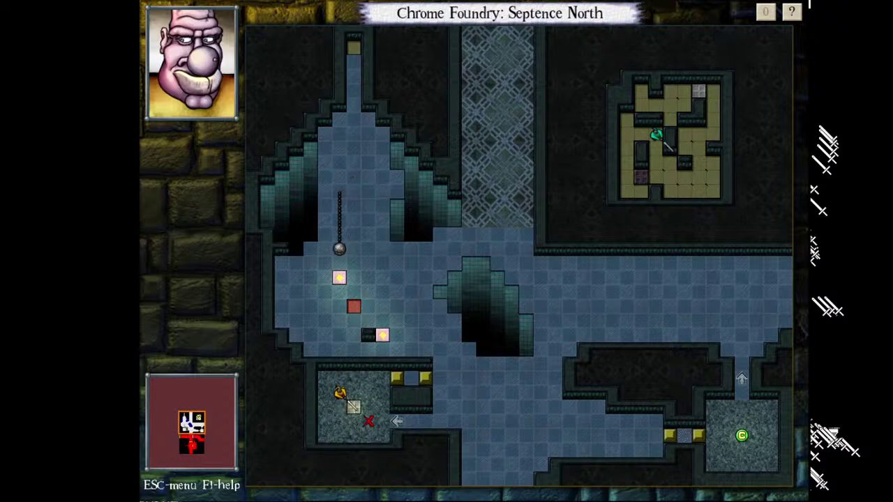
key("KP_8")
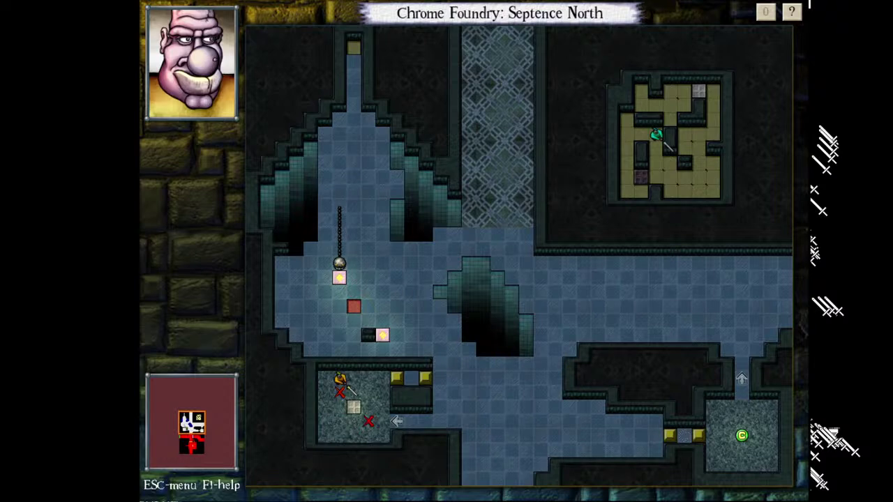
key("KP_2")
key("KP_2")
key("KP_1")
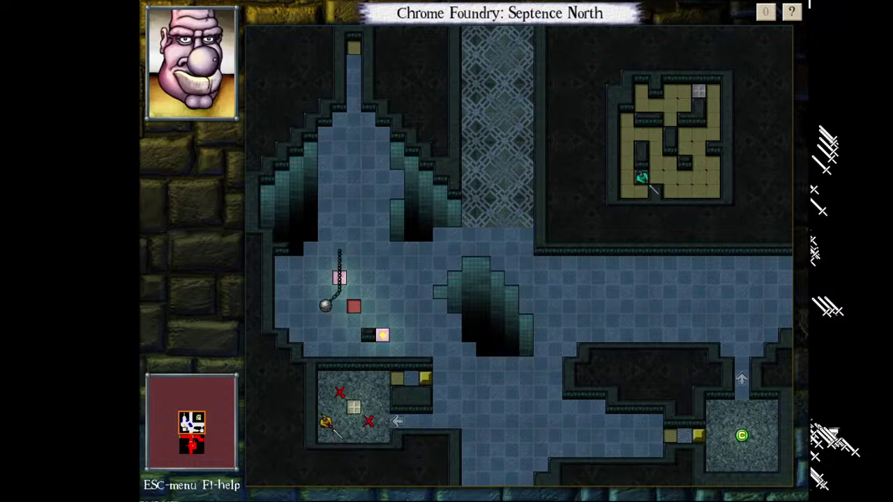
- Undo the last moves to take the ball back off the upper pressure plate
key("BackSpace")
key("BackSpace")
key("BackSpace")
key("BackSpace")
key("BackSpace")
key("BackSpace")
key("BackSpace")
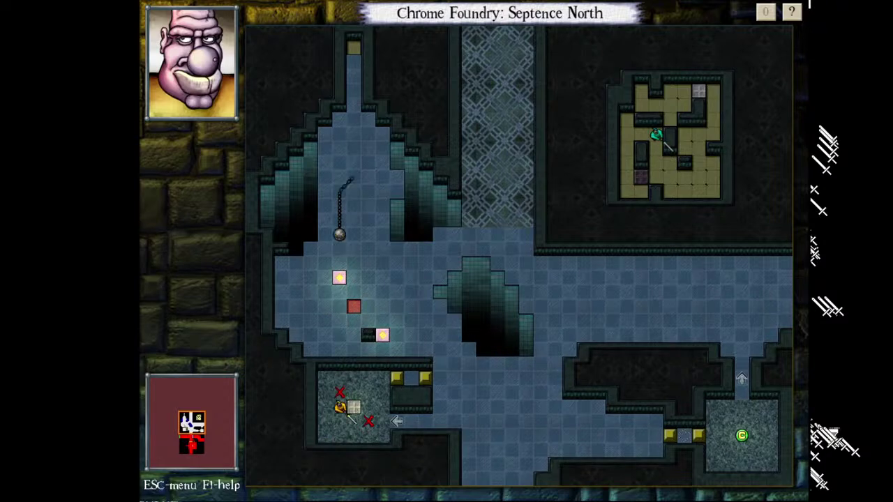
- Move from the southwest corner east, north and northwest to bring the ball onto the upper pressure plate
key("KP_9")
key("KP_1")
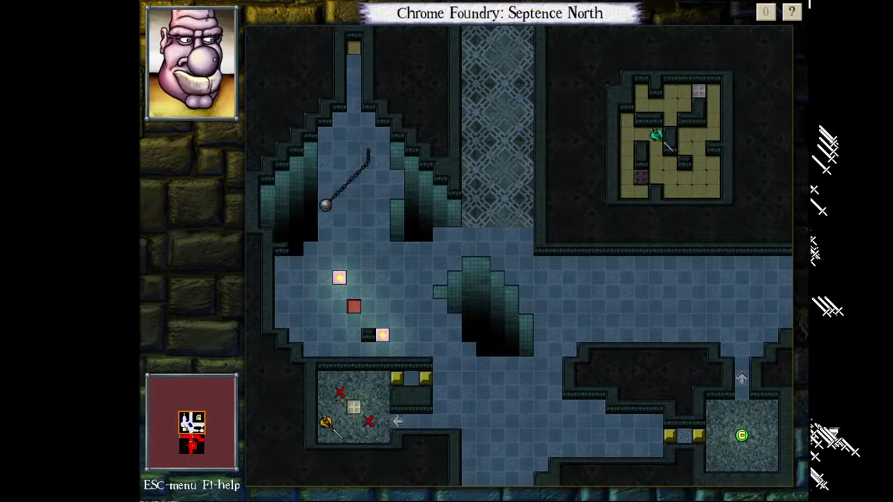
key("KP_3")
key("KP_9")
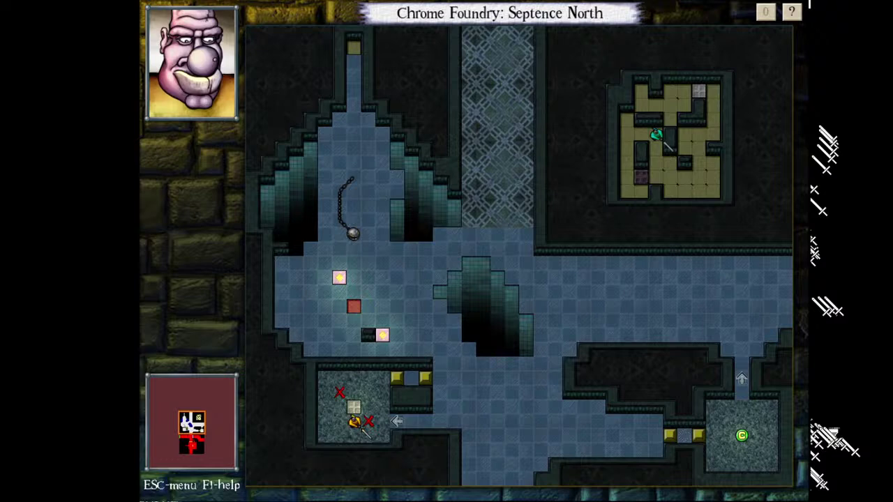
key("KP_8")
key("KP_8")
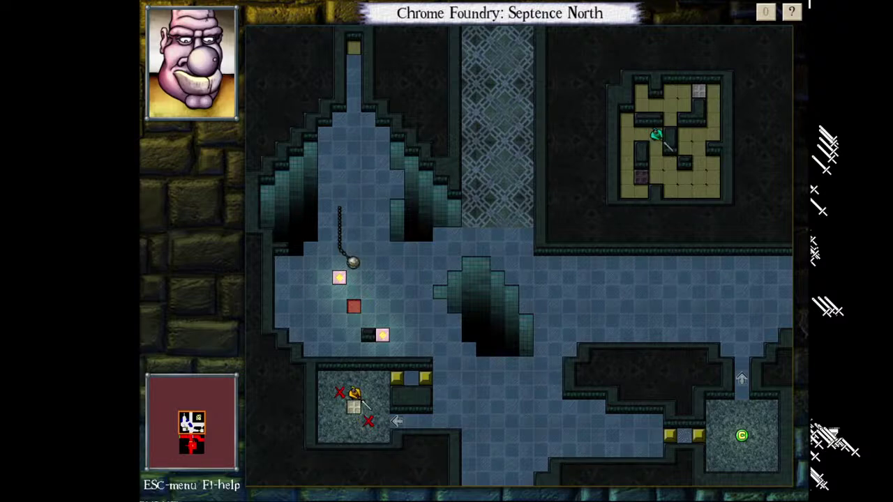
key("KP_7")
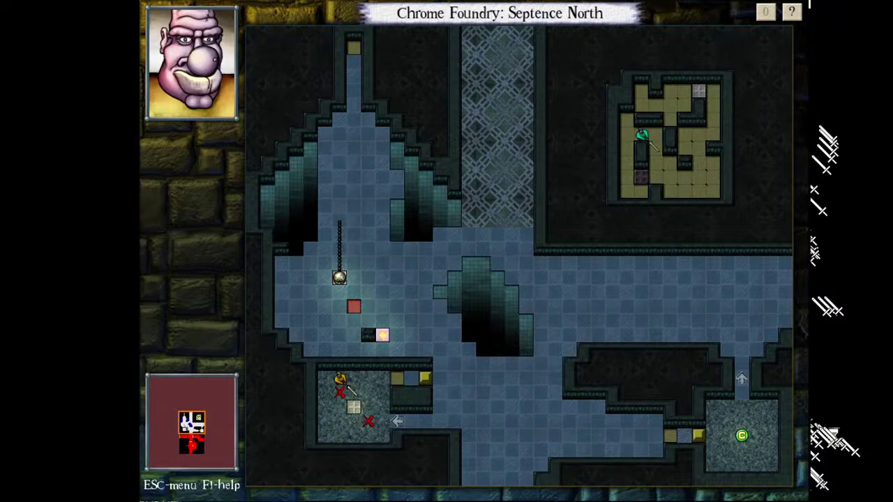
- Try walking south and southeast from the chamber's northwest part, then take the moves back
key("KP_2")
key("KP_2")
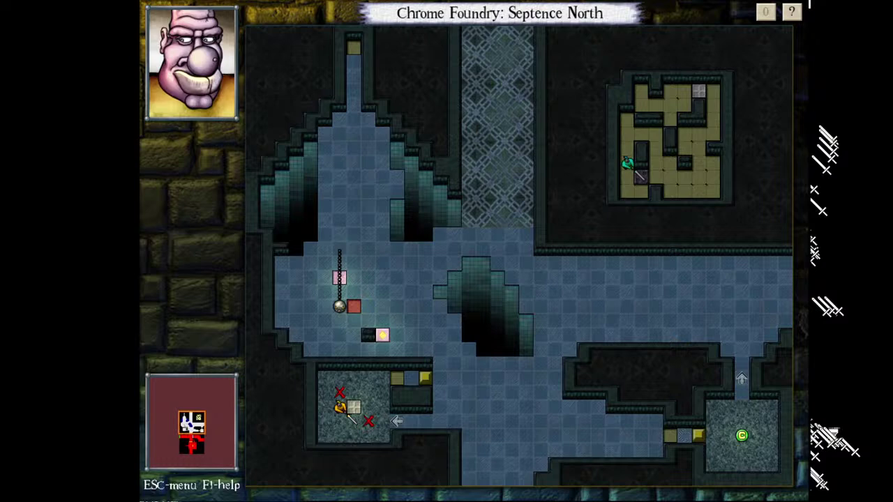
key("KP_3")
key("BackSpace")
key("BackSpace")
key("KP_2")
key("KP_7")
key("KP_9")
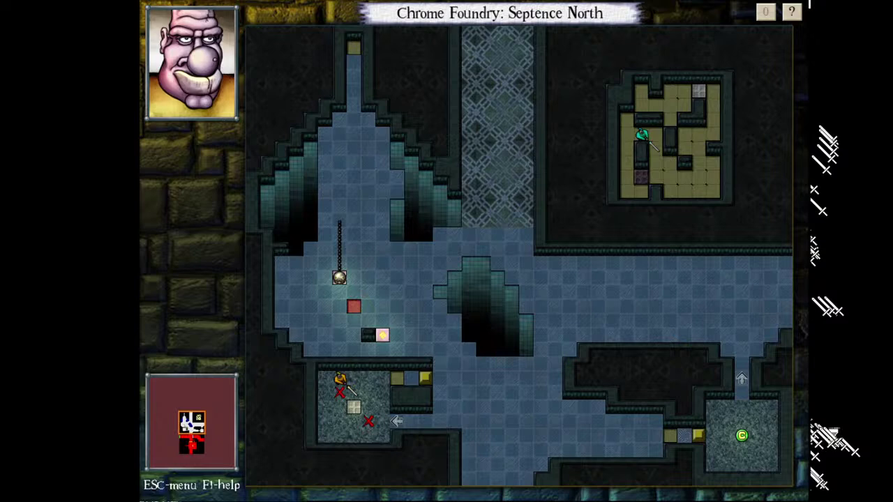
- Walk south to lead the double onto the trapdoor, then loop back along the west side to just above the potion tile
key("KP_2")
key("KP_2")
key("KP_2")
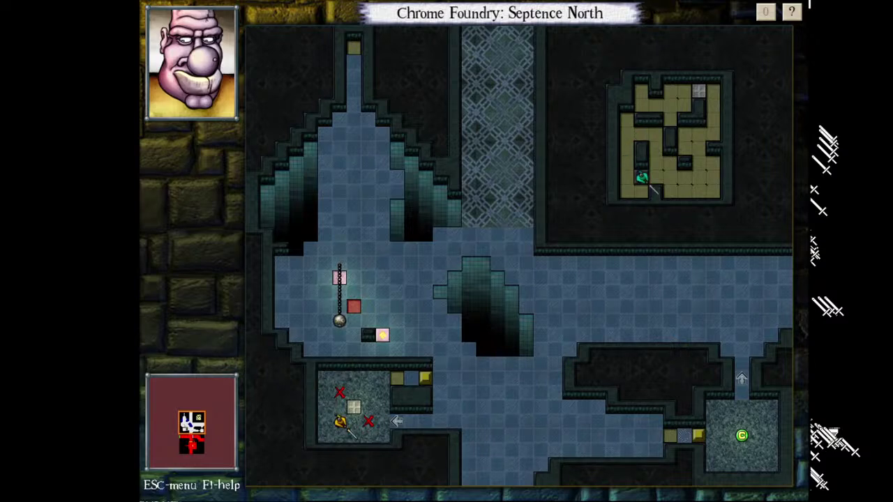
key("KP_6")
key("KP_4")
key("KP_7")
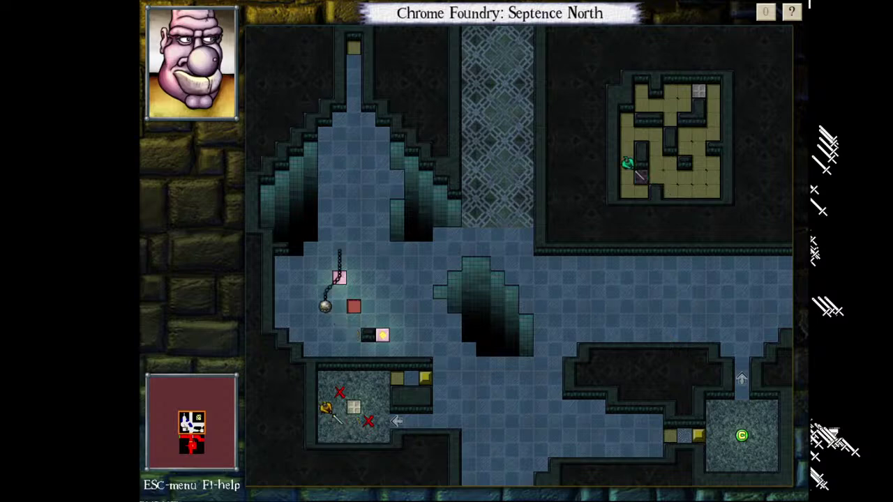
key("KP_8")
key("KP_6")
key("KP_6")
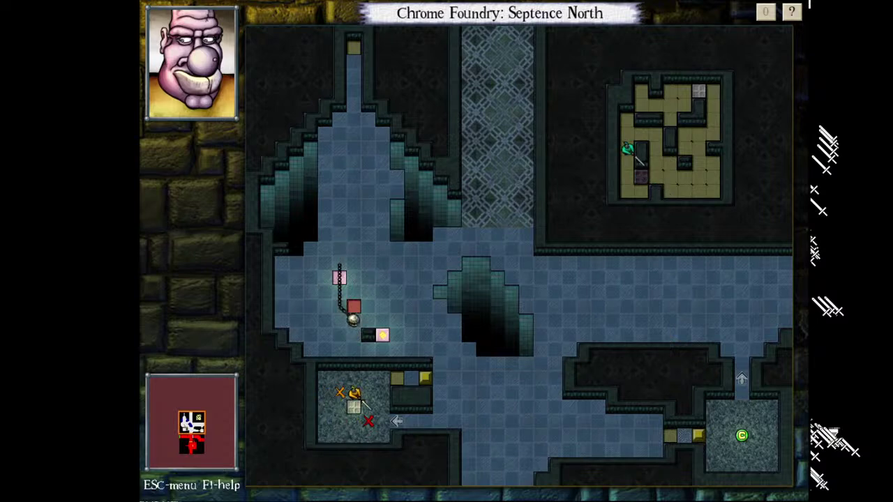
- Undo the moves back to the corridor before the potion and end the playtest
key("BackSpace")
key("BackSpace")
key("BackSpace")
key("BackSpace")
key("BackSpace")
key("BackSpace")
key("BackSpace")
key("BackSpace")
key("BackSpace")
key("BackSpace")
key("BackSpace")
key("BackSpace")
key("BackSpace")
key("BackSpace")
key("BackSpace")
key("BackSpace")
key("BackSpace")
key("BackSpace")
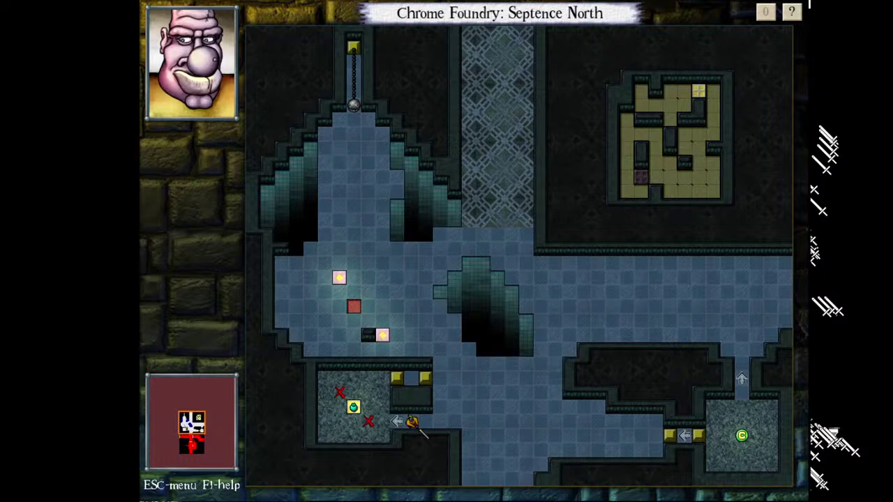
key("Escape")
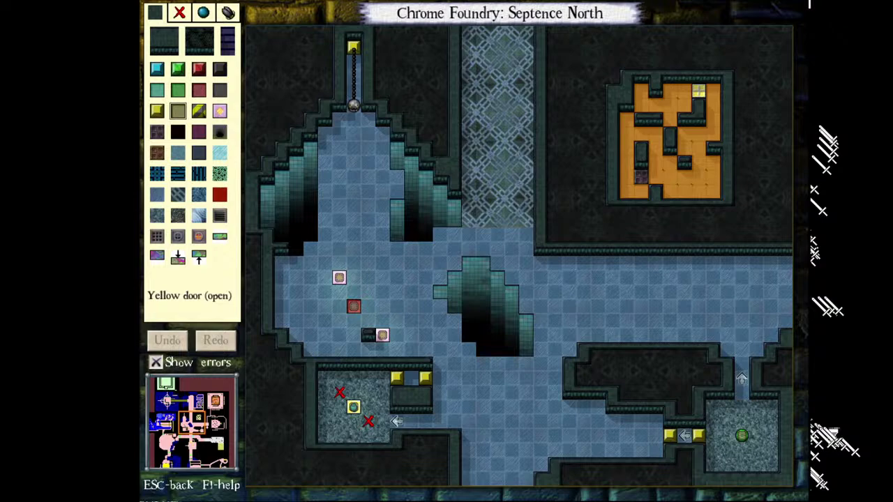
- Start a new playtest at the south opening and walk northwest into the corridor leading to the southwest chamber
left_click(469, 422)
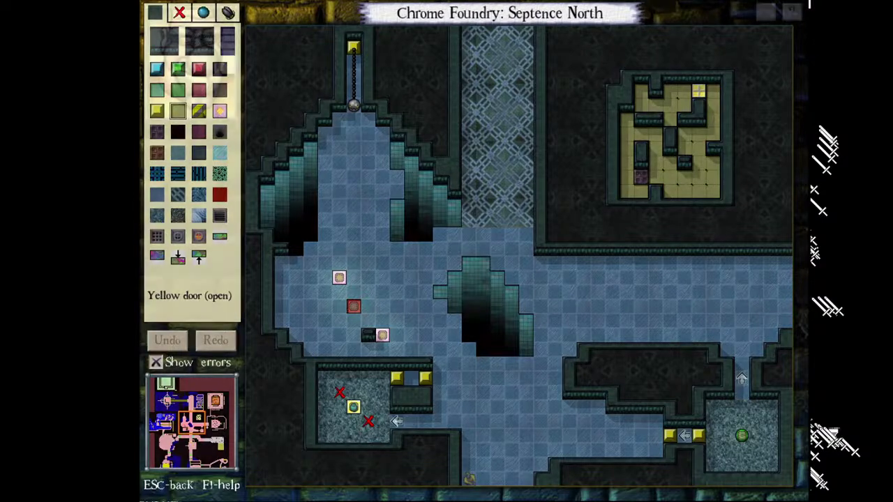
key("q")
key("w")
key("Left")
key("Left")
key("Left")
key("Left")
key("Left")
key("Left")
key("Left")
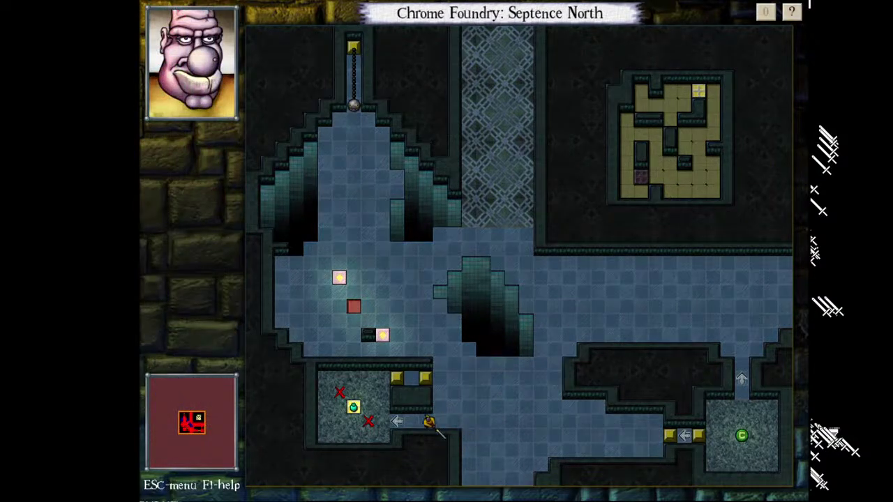
- Take the potion in the southwest chamber and place the double on the northeast maze's pressure plate
key("Home")
key("Page_Up")
key("Page_Up")
key("Page_Up")
key("Page_Up")
key("Page_Up")
key("Page_Up")
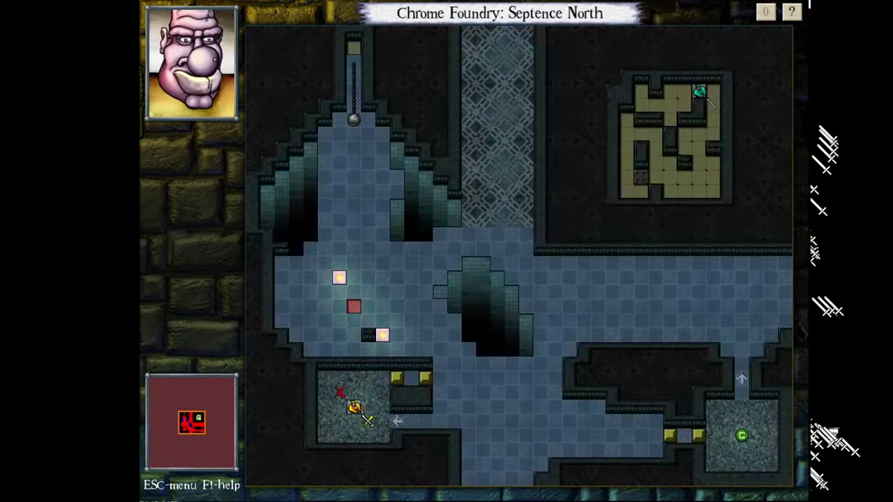
- Step to the chamber's northeast part, then diagonally to the southwest corner, steering the double southwest through the maze
key("KP_9")
key("KP_8")
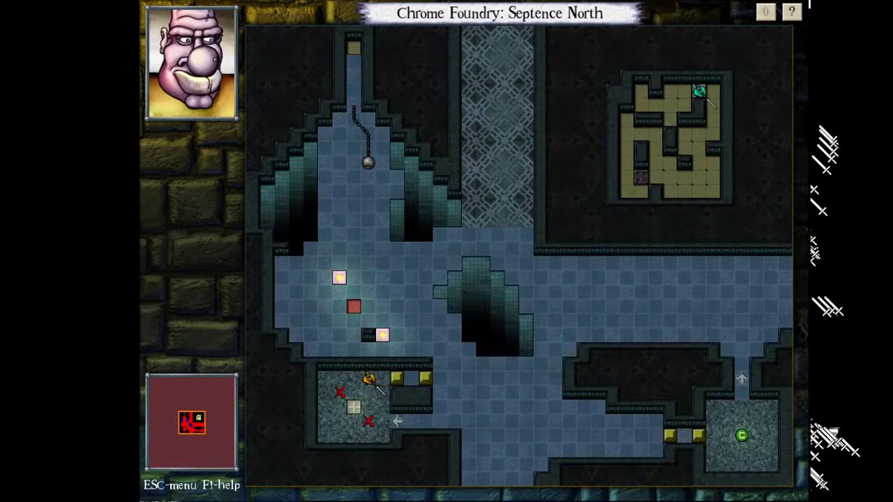
key("KP_4")
key("BackSpace")
key("KP_1")
key("KP_1")
key("KP_1")
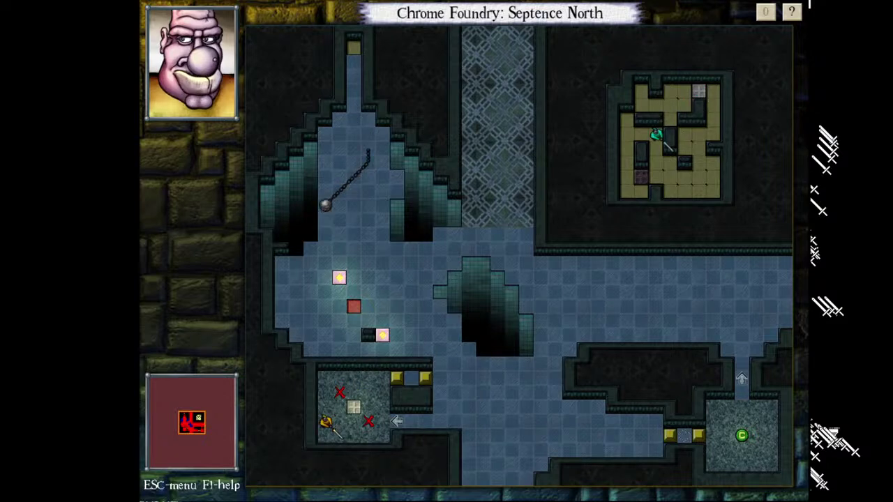
- Step east and walk north past the upper checkpoint to bring the ball down to the upper pressure plate
key("KP_6")
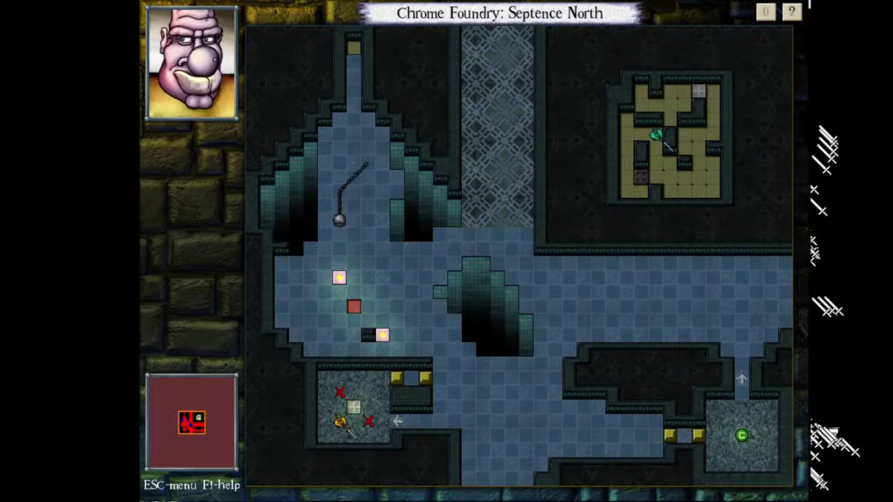
key("KP_8")
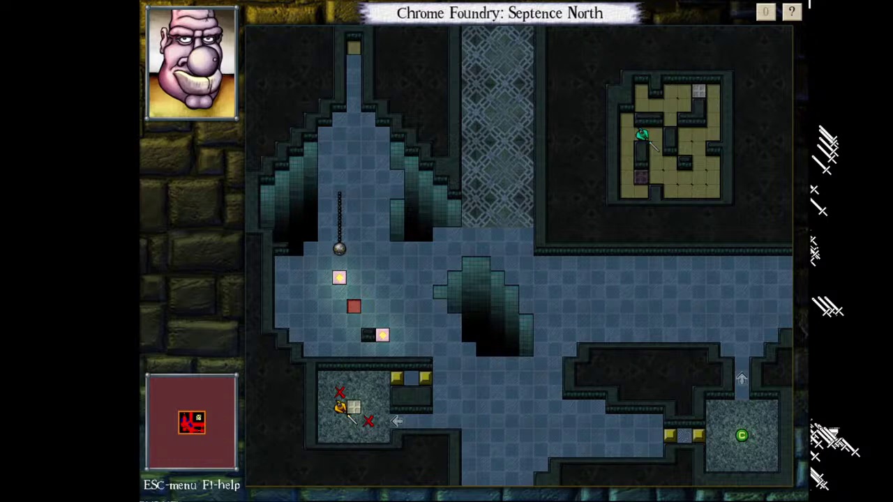
key("KP_8")
key("KP_8")
- Return south along the chamber's west side and walk east to the potion tile, leading the double across the trapdoor
key("KP_1")
key("KP_2")
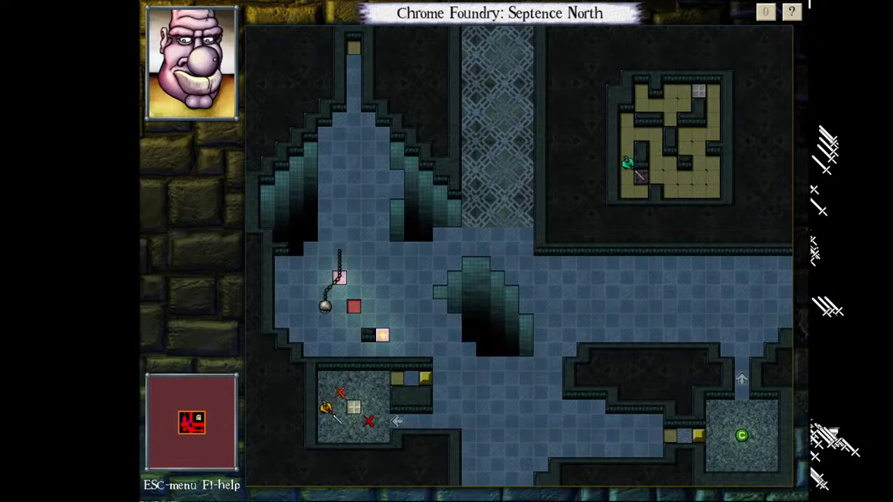
key("KP_6")
key("KP_6")
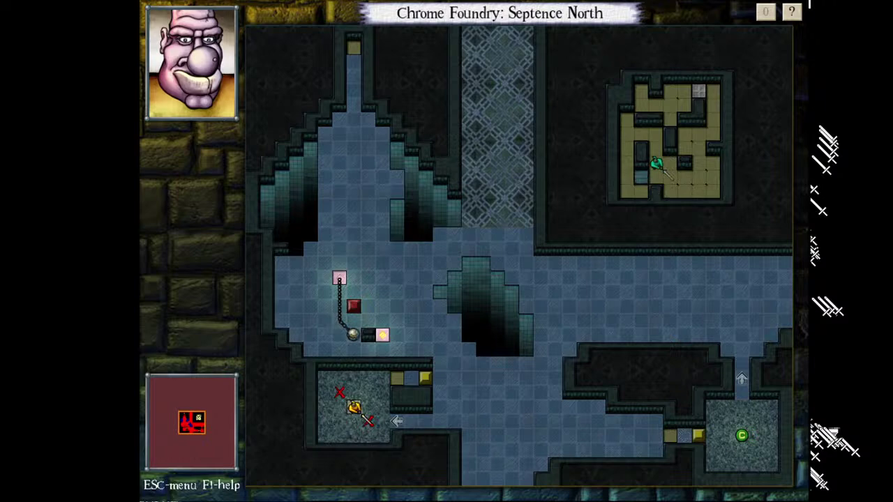
- Rewind the attempt to the potion tile, with the double back on the northeast maze's pressure plate
key("KP_1")
key("KP_7")
key("KP_8")
key("KP_9")
key("KP_2")
key("KP_2")
key("KP_2")
key("KP_6")
key("KP_9")
key("KP_4")
key("KP_4")
key("KP_9")
key("KP_9")
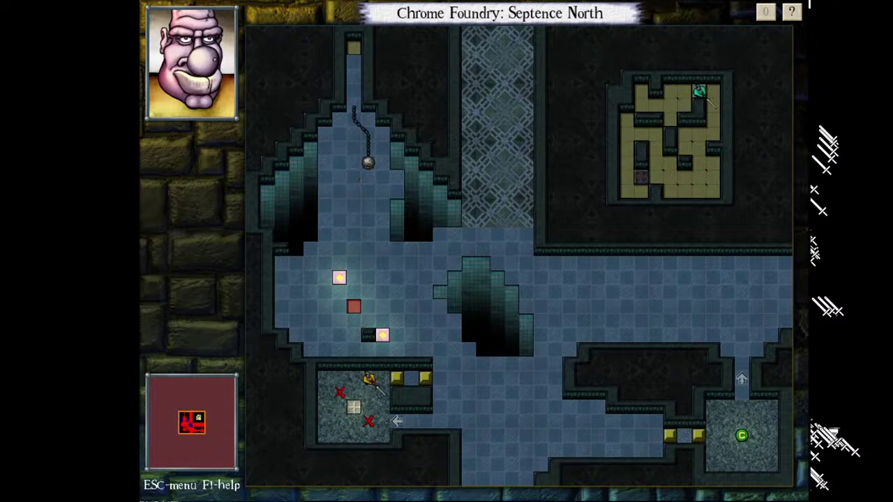
key("KP_2")
key("KP_1")
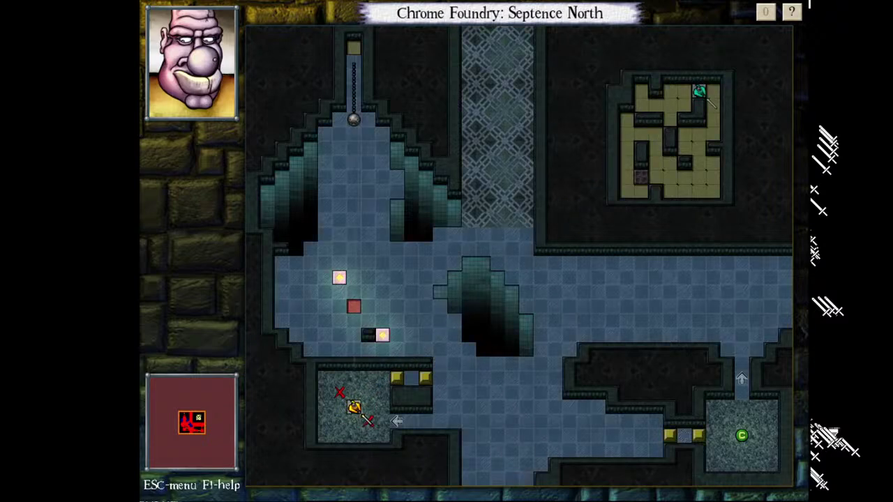
- Step to the chamber's northeast part, then west and diagonally southwest, steering the double through the maze to its western half
key("KP_9")
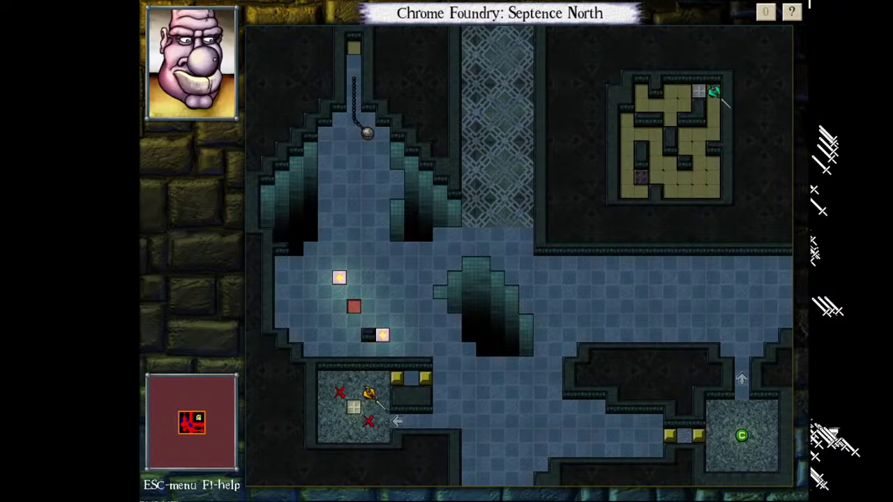
key("KP_8")
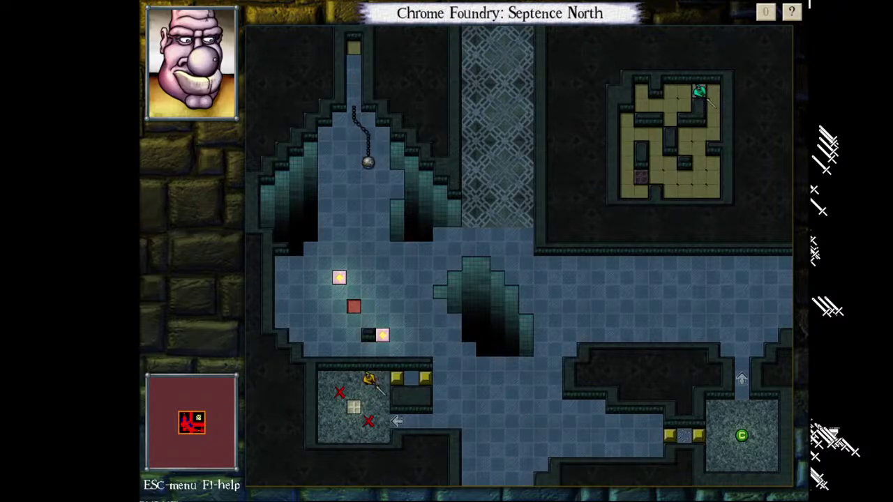
key("KP_1")
key("KP_1")
key("KP_1")
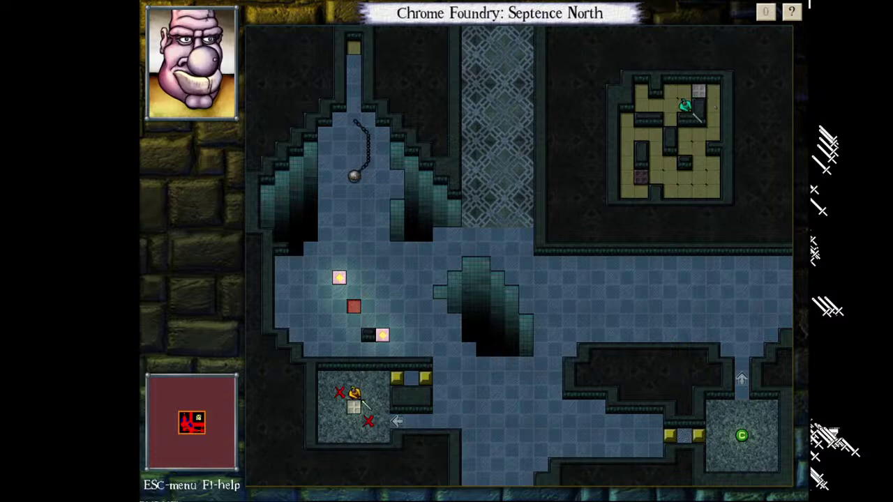
key("KP_6")
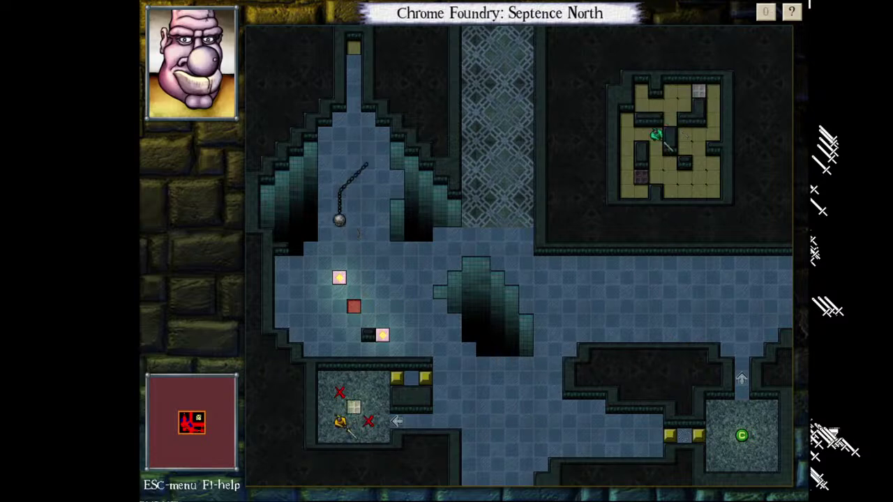
- Walk north past the upper checkpoint to the chamber's northwest corner, then back southeast, bringing the ball onto the upper pressure plate
key("KP_7")
key("KP_9")
key("KP_9")
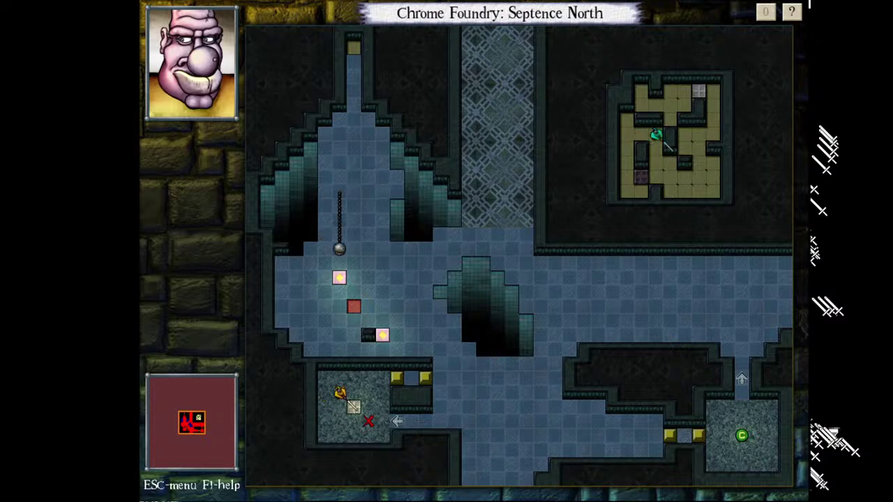
key("KP_4")
key("KP_4")
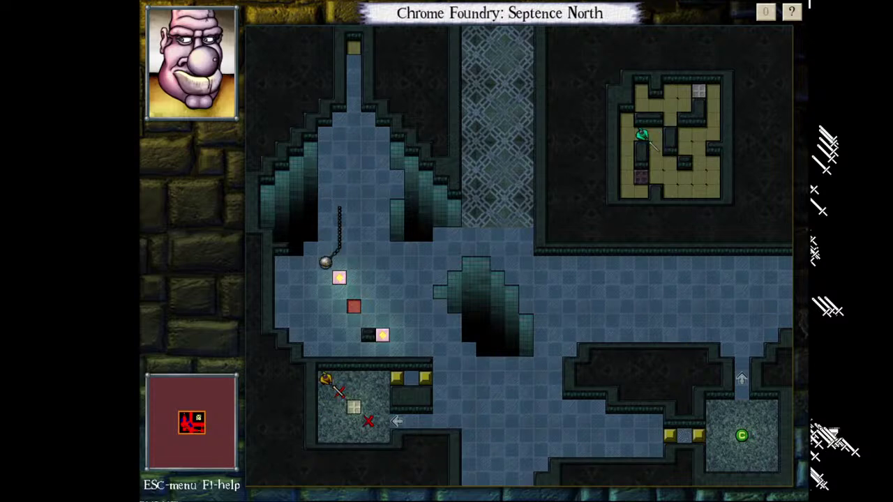
key("KP_3")
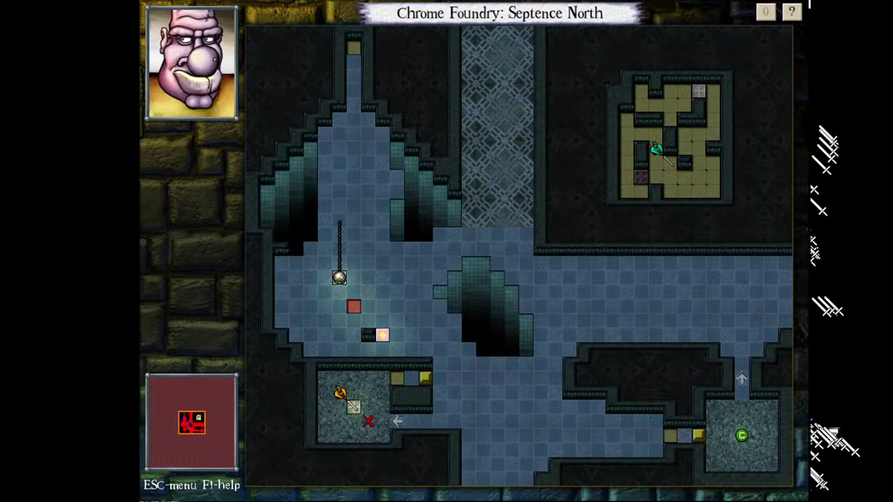
- Circle northeast and south to the potion tile, dragging the ball down across the red tile
key("KP_9")
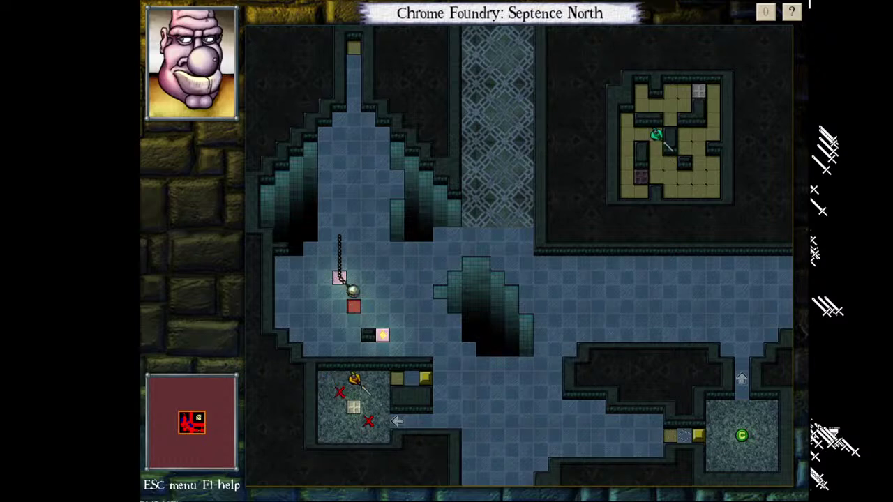
key("KP_2")
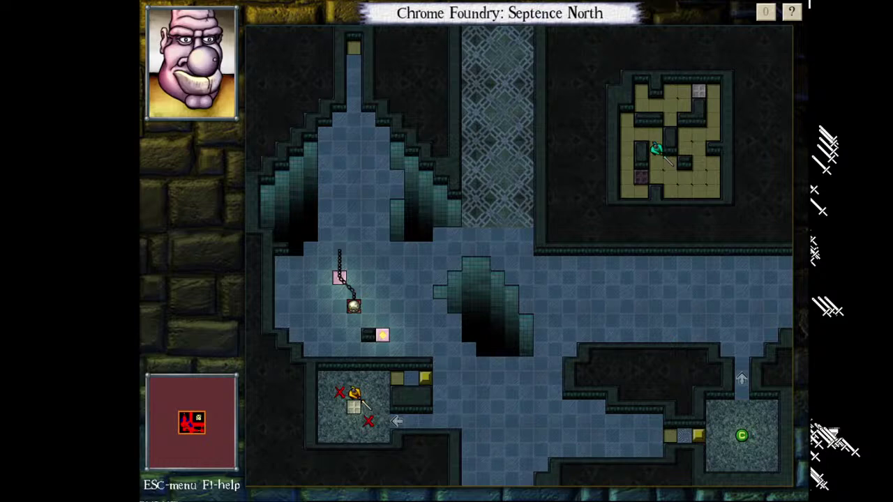
key("KP_2")
key("KP_1")
key("KP_9")
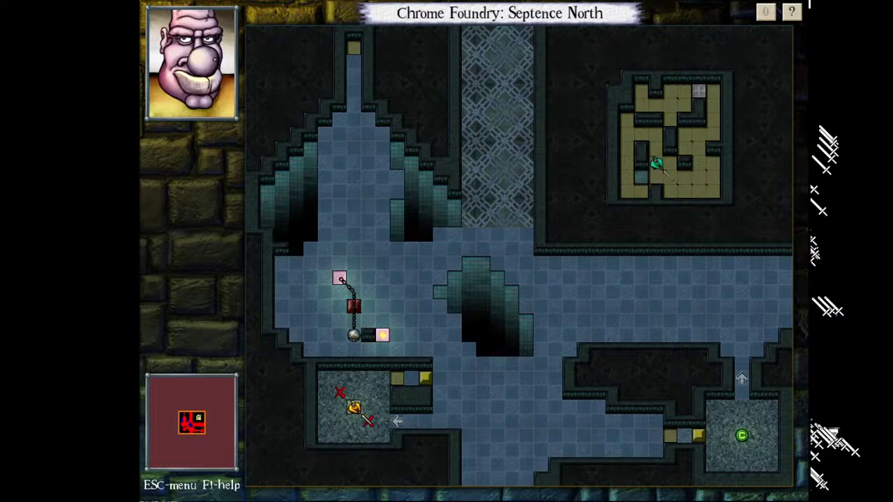
- Rewind the last approach and retry the route to the chamber's west wall, just north of its southwest corner
key("KP_8")
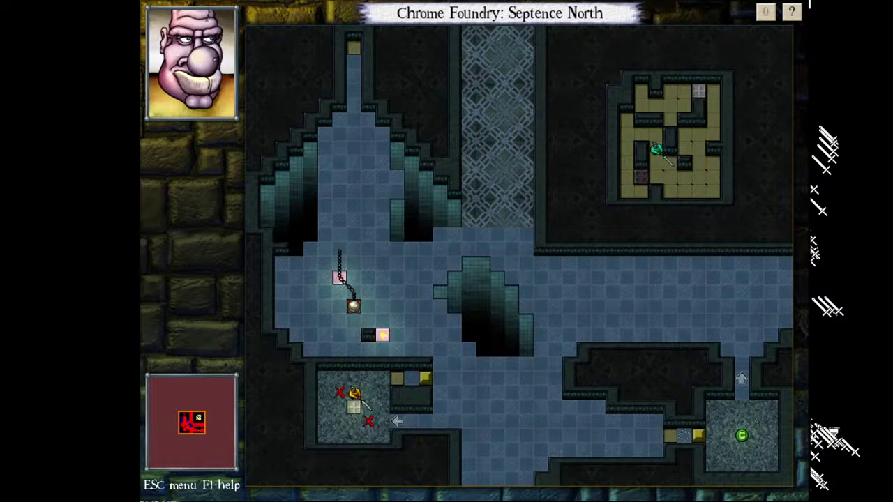
key("KP_8")
key("KP_4")
key("KP_4")
key("KP_3")
key("KP_1")
key("KP_3")
key("KP_4")
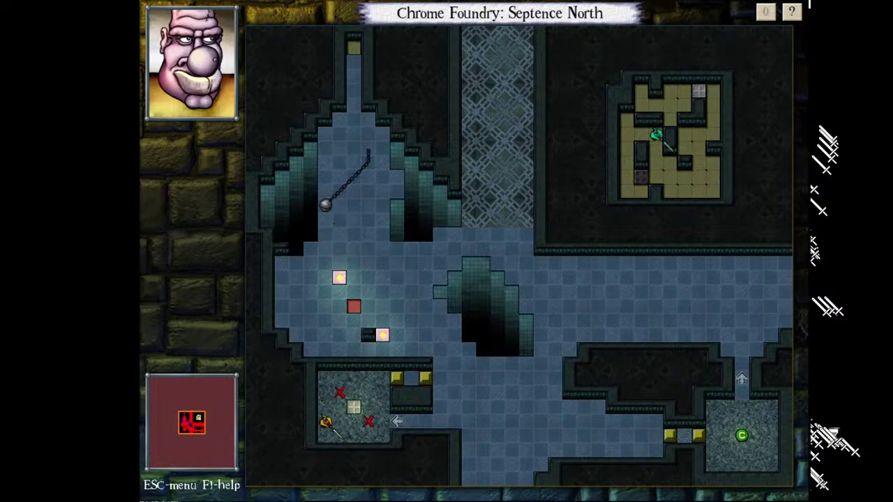
- Rework the route to end on the tile directly south of the potion tile, bringing the ball above the upper pressure plate
key("KP_9")
key("KP_9")
key("KP_9")
key("KP_1")
key("KP_1")
key("KP_1")
key("KP_6")
key("KP_6")
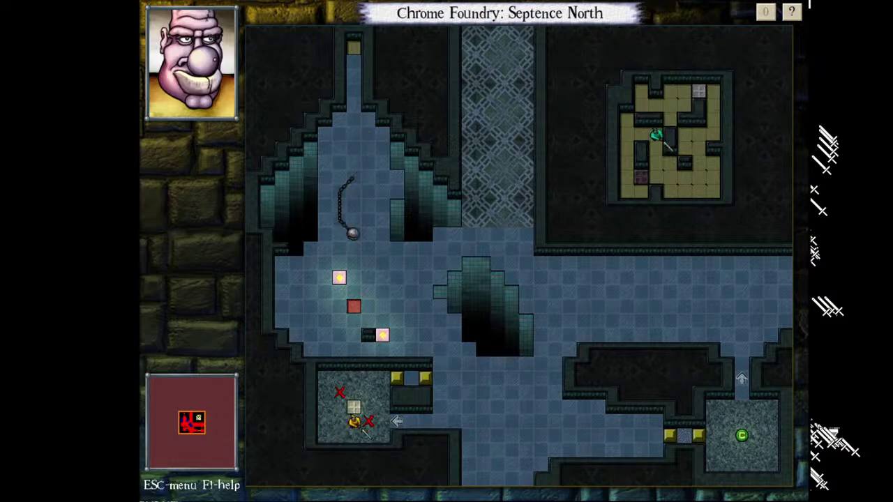
- Try steering the double into the maze's western corridor with northwest and southeast steps around the upper checkpoint
key("KP_7")
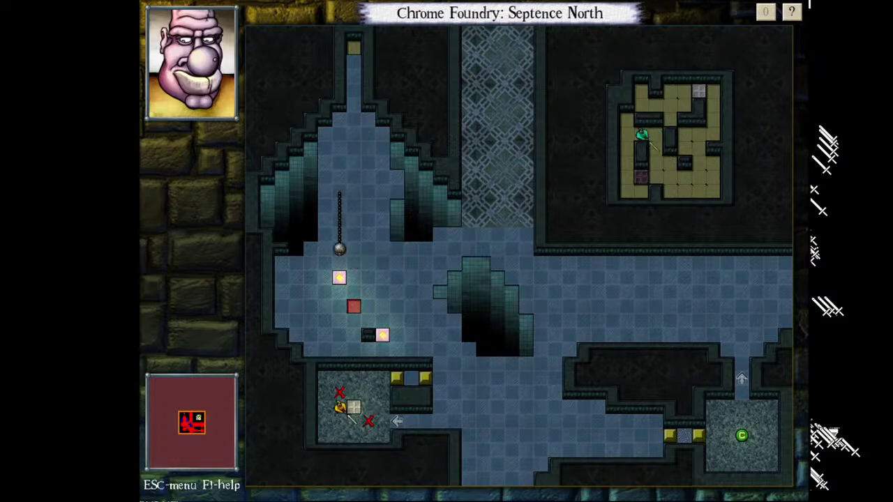
key("KP_7")
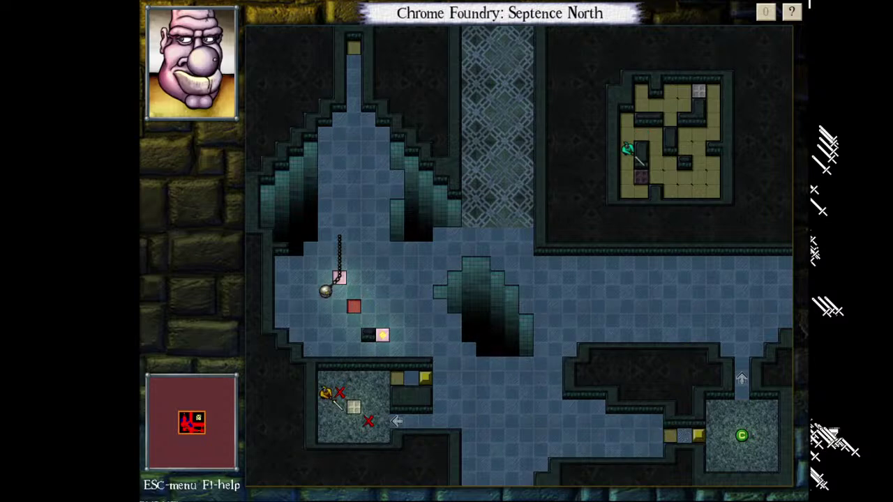
key("KP_3")
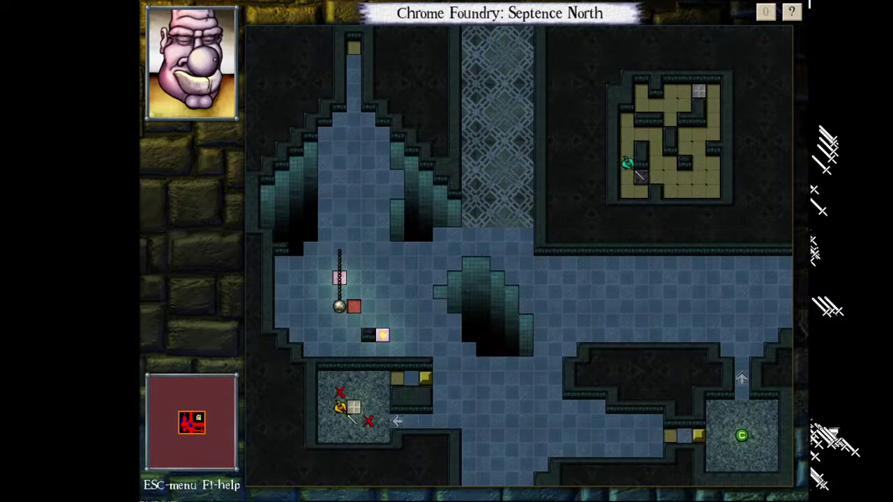
key("KP_7")
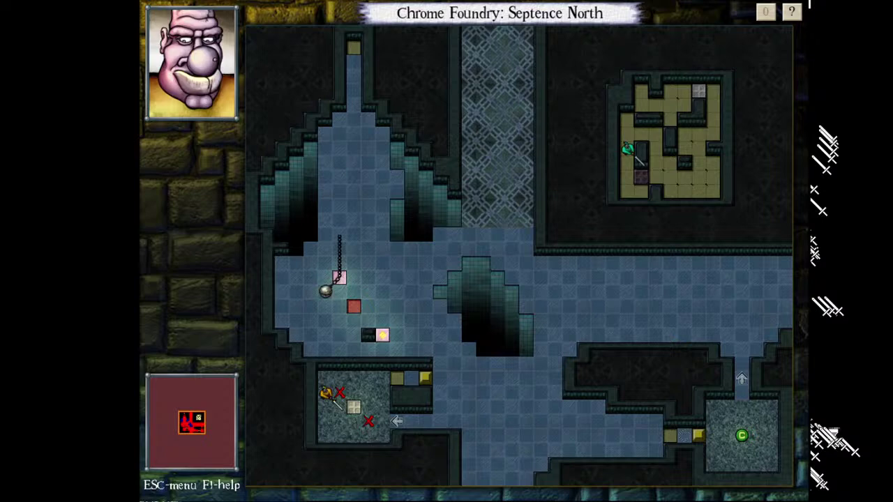
key("KP_9")
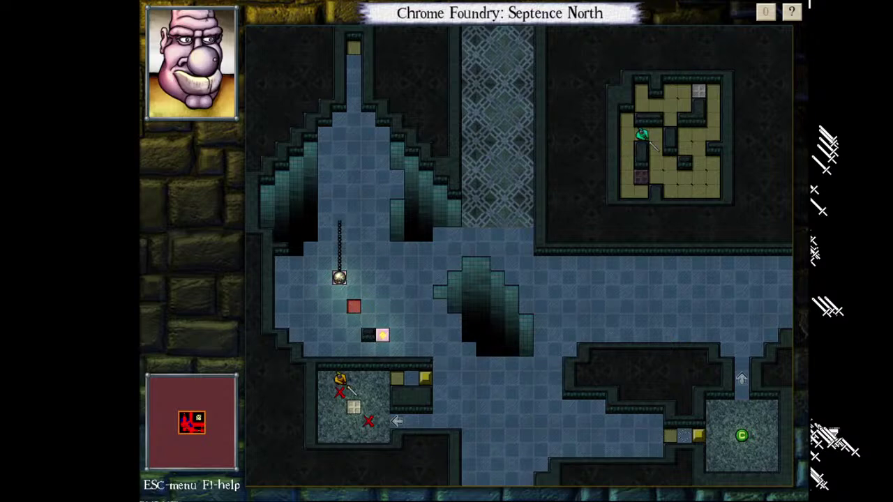
- Rewind the route to the chamber's northeast part, with the double on the maze's pressure plate
key("KP_2")
key("KP_2")
key("KP_3")
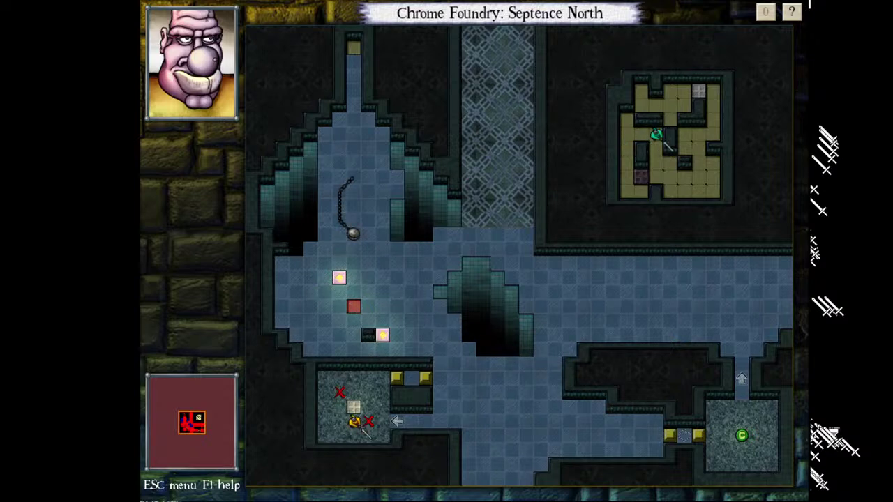
key("KP_1")
key("KP_8")
key("KP_8")
key("KP_9")
key("KP_9")
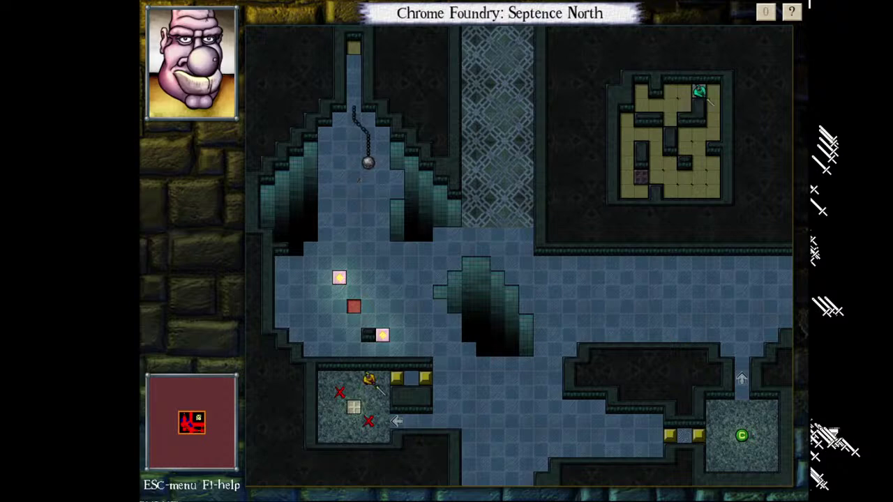
- Walk west along the chamber's north edge, over the upper checkpoint and southwest to the west wall, leading the double southwest
key("KP_6")
key("KP_4")
key("KP_4")
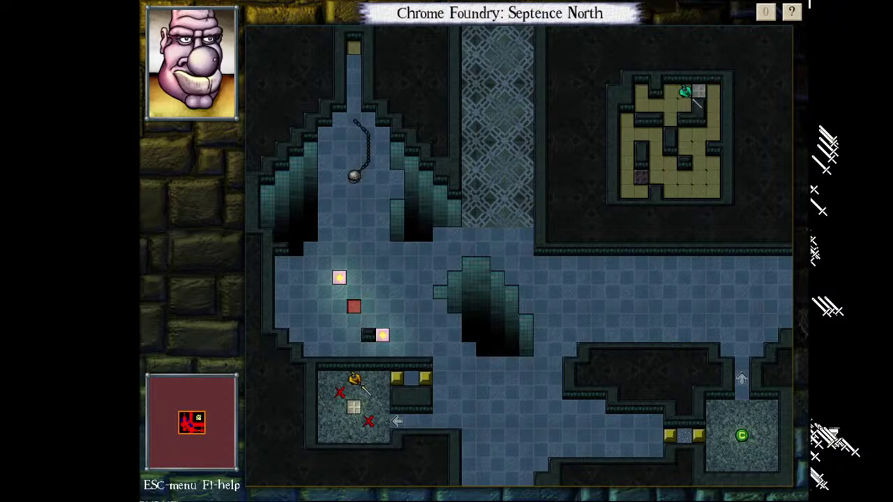
key("KP_1")
key("KP_4")
key("KP_8")
key("KP_3")
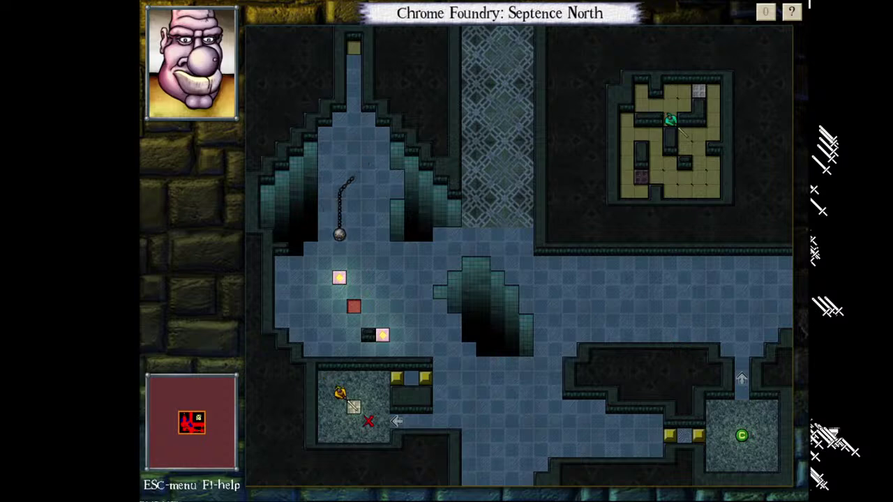
key("KP_1")
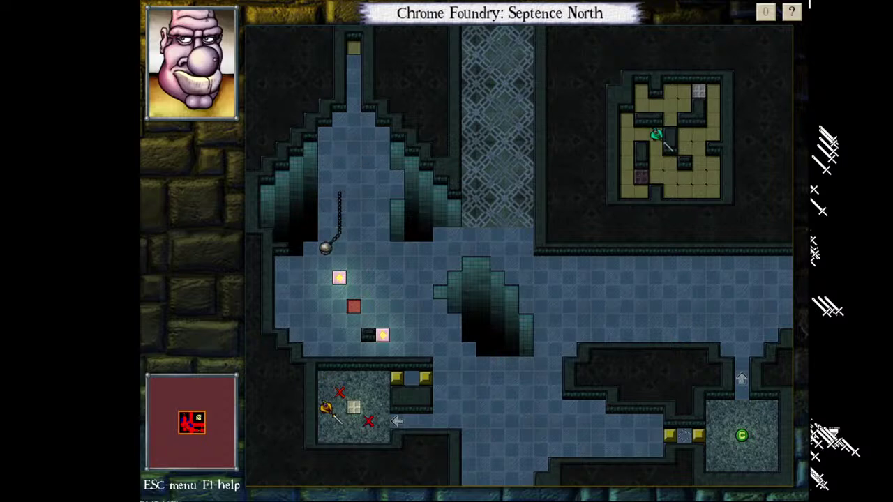
- Step east to the potion tile and northwest onto the upper checkpoint, pulling the ball past the upper pressure plate
key("KP_6")
key("KP_6")
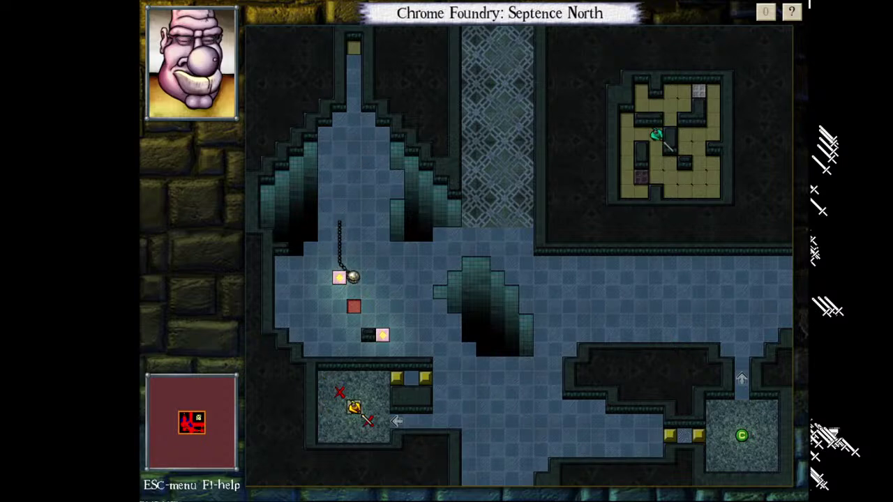
key("KP_7")
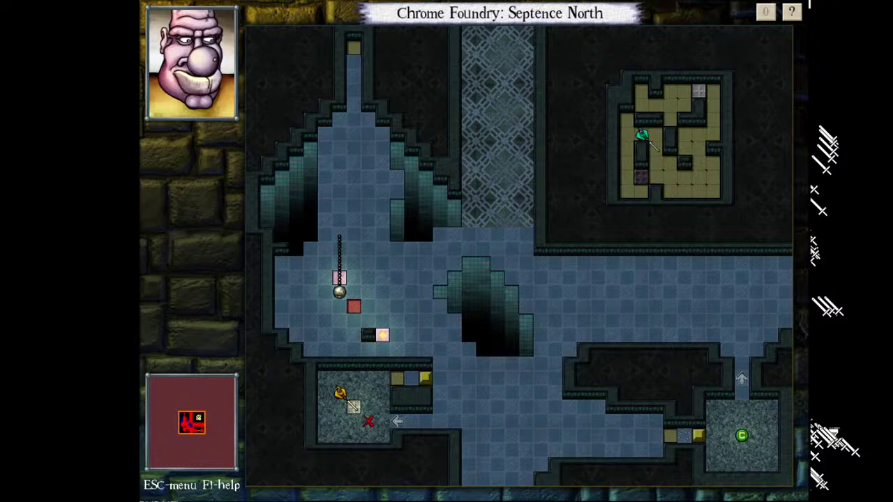
- Move south past the potion tile and southwest to the chamber's south edge, steering the double onto the maze's southwestern special tile
key("KP_1")
key("KP_9")
key("KP_3")
key("KP_2")
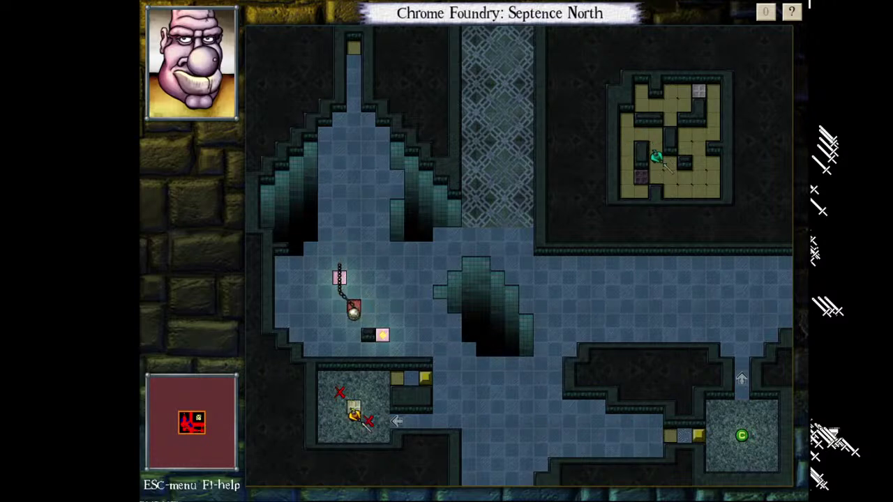
key("KP_1")
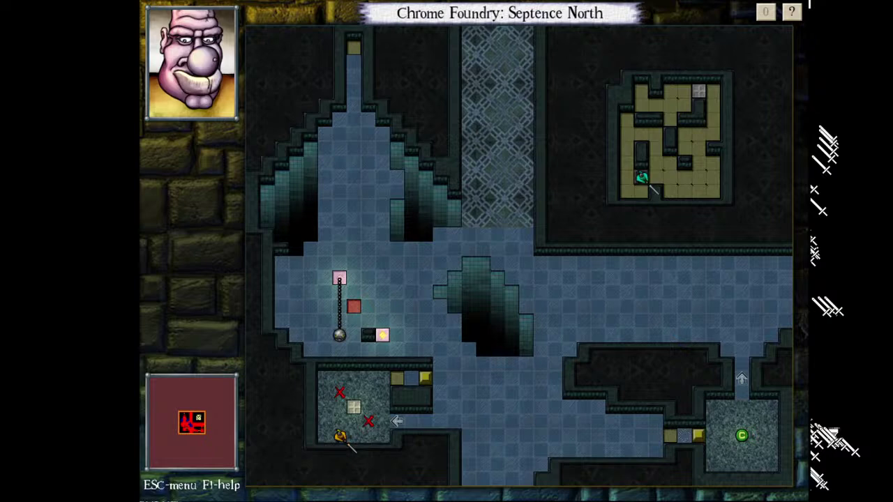
- Undo the moves back to the corridor east of the southwest chamber, before the potion is taken
key("BackSpace")
key("BackSpace")
key("BackSpace")
key("BackSpace")
key("BackSpace")
key("BackSpace")
key("BackSpace")
key("BackSpace")
key("BackSpace")
key("BackSpace")
key("BackSpace")
key("BackSpace")
key("BackSpace")
key("BackSpace")
key("BackSpace")
key("BackSpace")
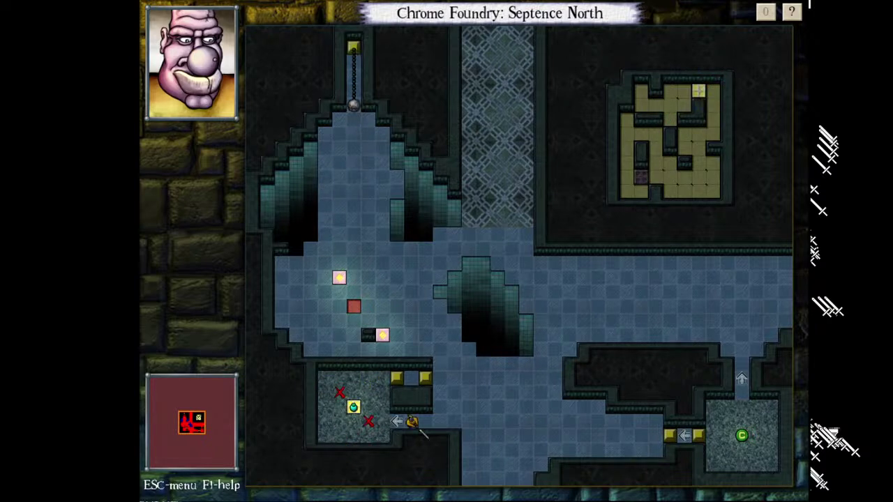
- Enter the southwest chamber over the force arrow and take the potion at its centre
key("KP_4")
key("KP_4")
key("KP_4")
key("KP_7")
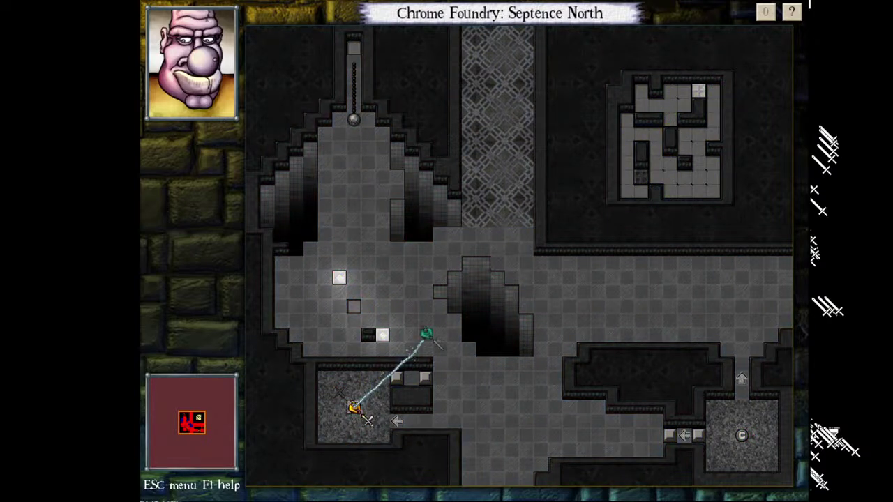
- Place the double on the pressure plate in the northeast maze
key("KP_9")
key("KP_9")
key("KP_9")
key("KP_9")
key("KP_9")
key("KP_9")
key("KP_9")
key("KP_9")
key("KP_9")
key("KP_9")
key("KP_9")
key("KP_9")
key("KP_9")
key("KP_9")
key("KP_9")
key("KP_9")
key("KP_9")
key("KP_9")
key("KP_9")
key("KP_2")
key("KP_2")
key("KP_5")
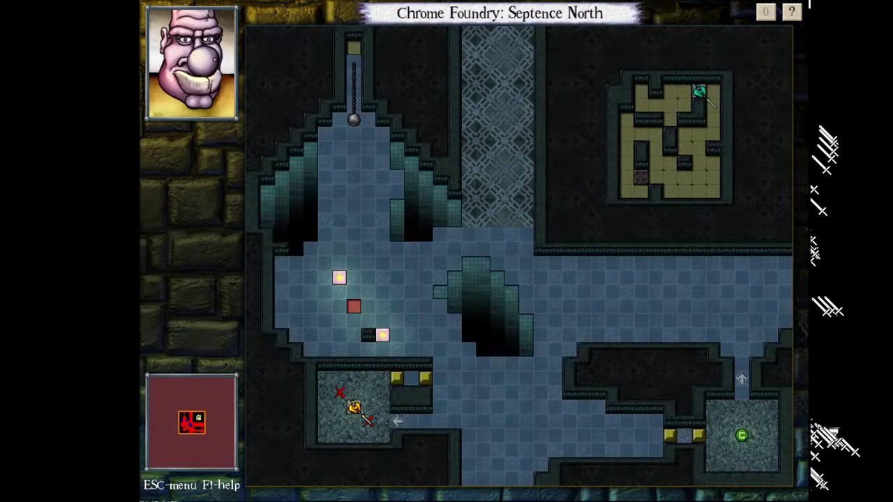
- Step to the chamber's northeast corner, west, then diagonally to the tile west of the potion tile, steering the double southwest through the maze
key("KP_9")
key("KP_9")
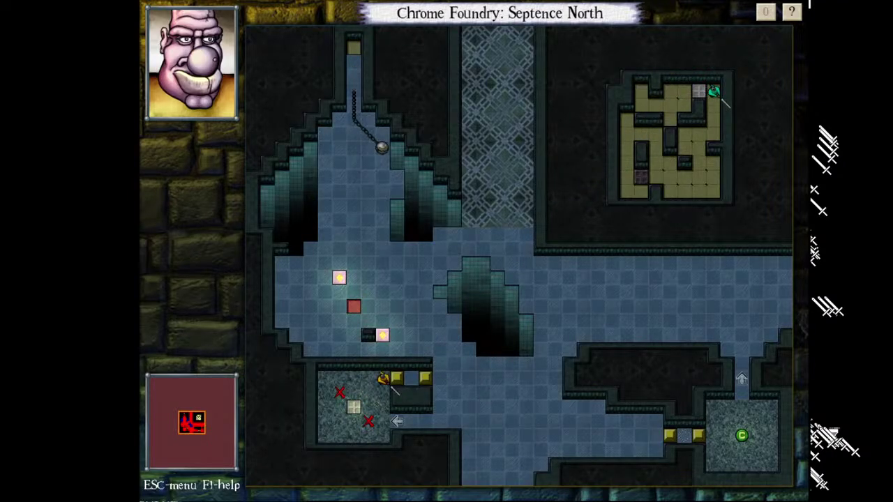
key("KP_4")
key("KP_1")
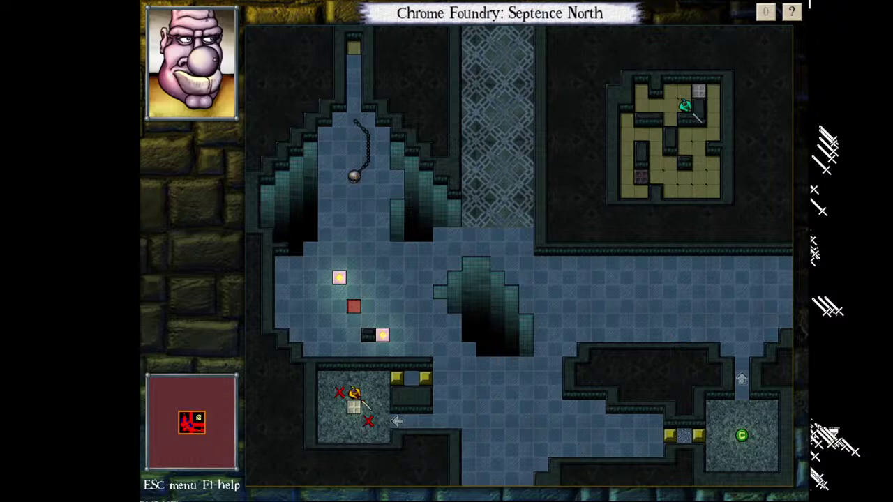
key("BackSpace")
key("KP_1")
key("KP_1")
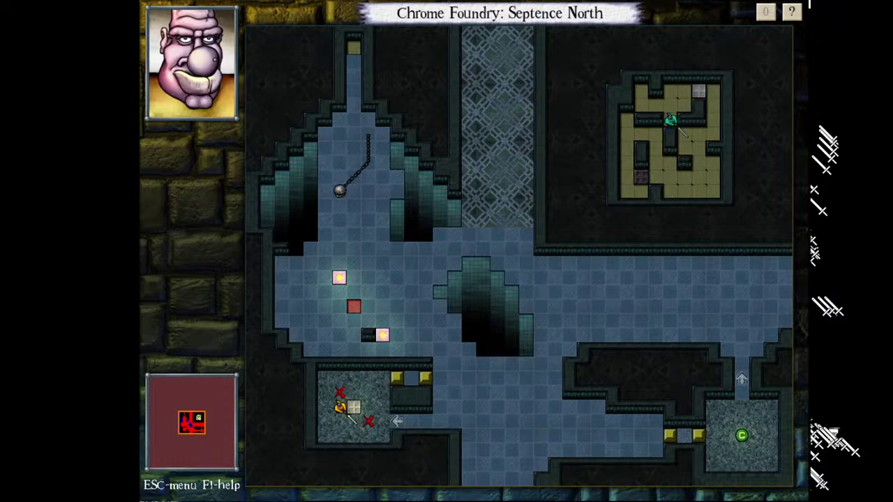
- Move around the southwest chamber's west side via the potion tile, steering the double to the maze's west column
key("KP_4")
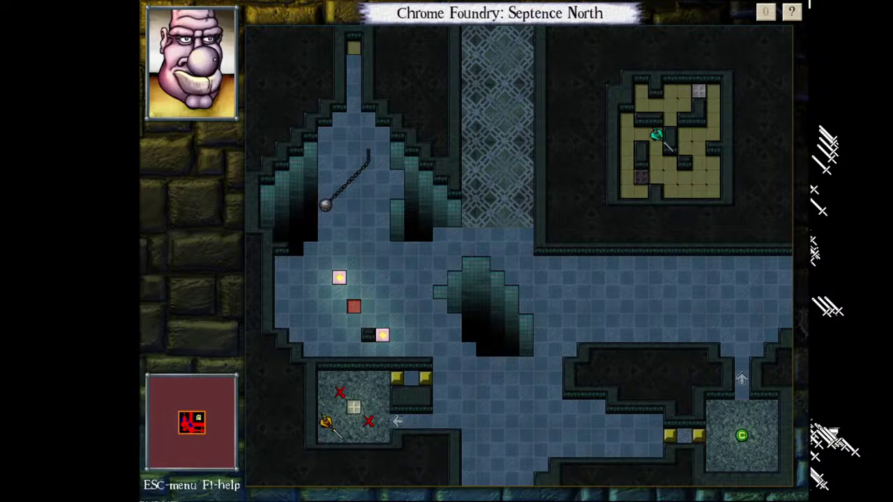
key("KP_6")
key("KP_6")
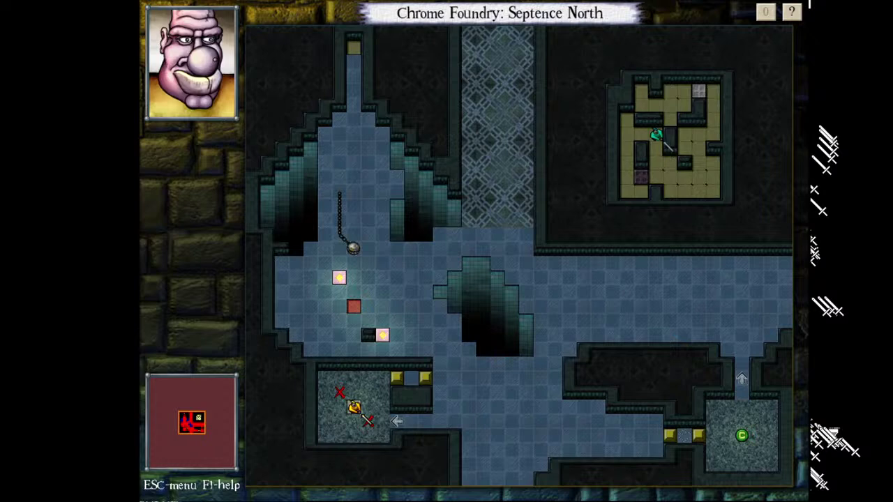
key("KP_4")
key("KP_4")
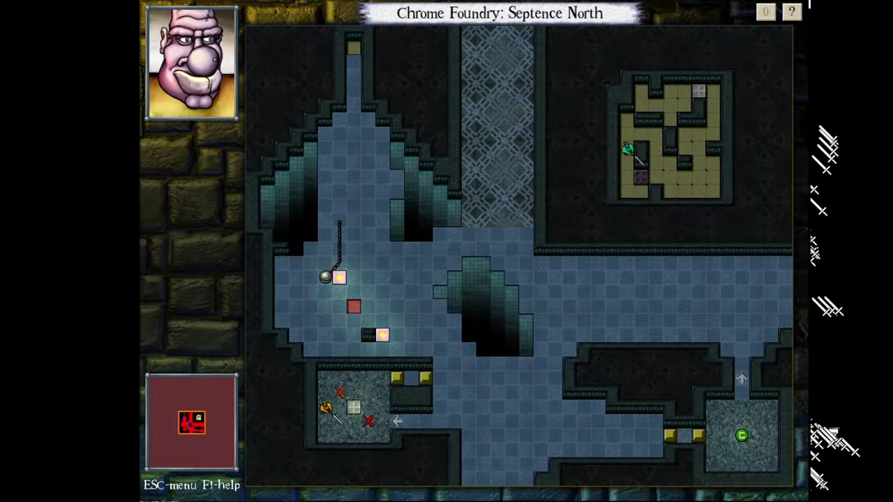
- Try dropping the maze's southwest trapdoor with the double, and undo back to the tile at the chamber's west wall
key("KP_3")
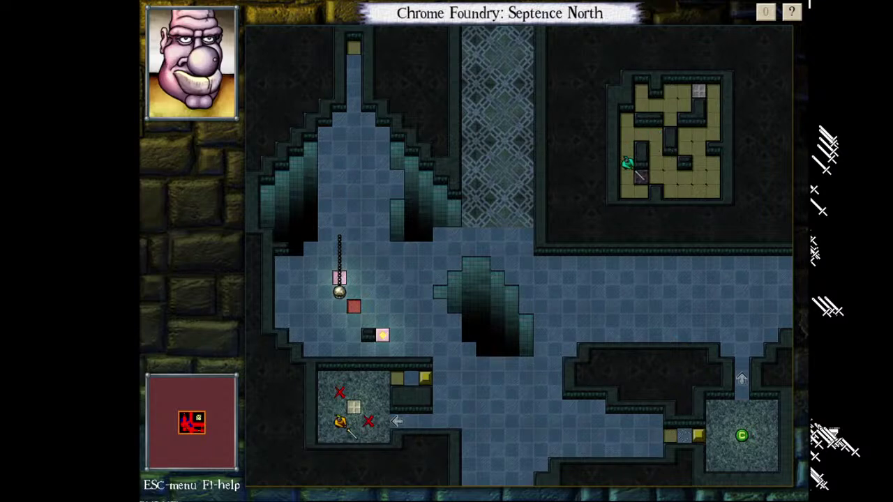
key("KP_3")
key("KP_6")
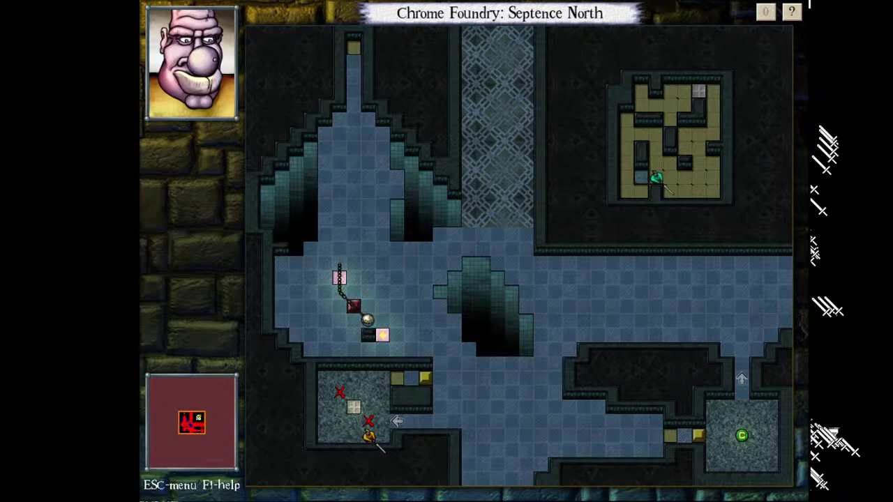
key("KP_6")
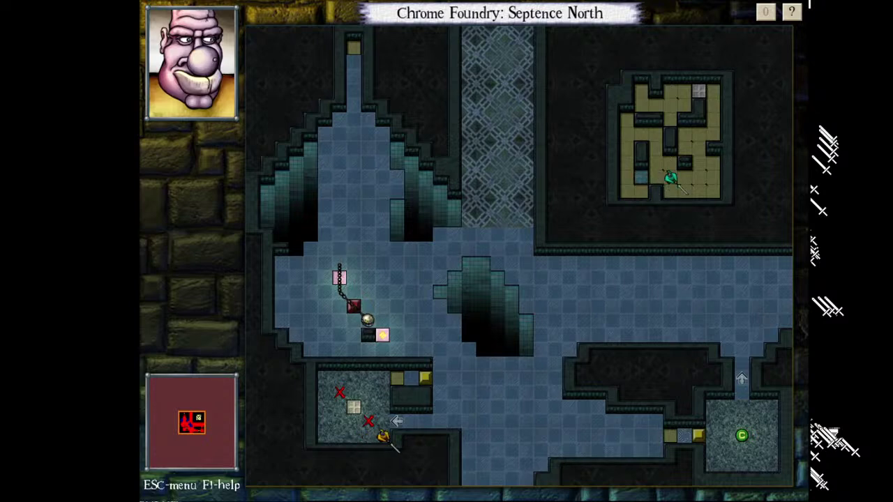
key("BackSpace")
key("BackSpace")
key("BackSpace")
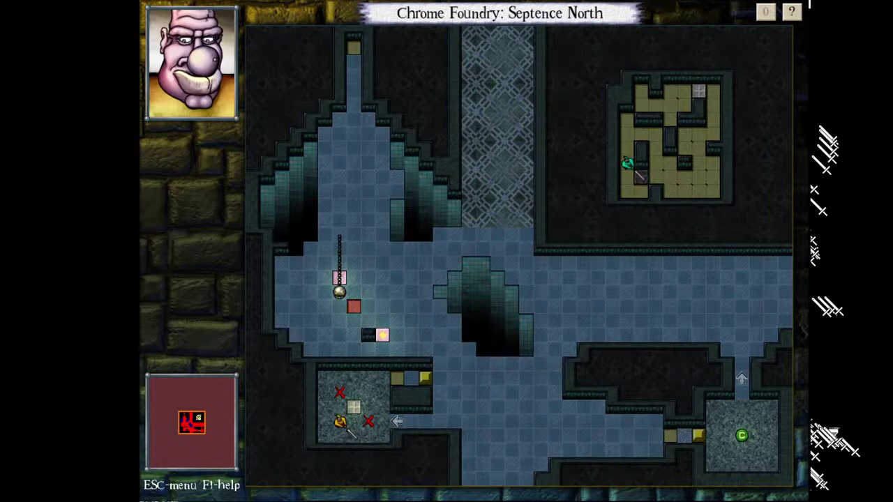
key("KP_3")
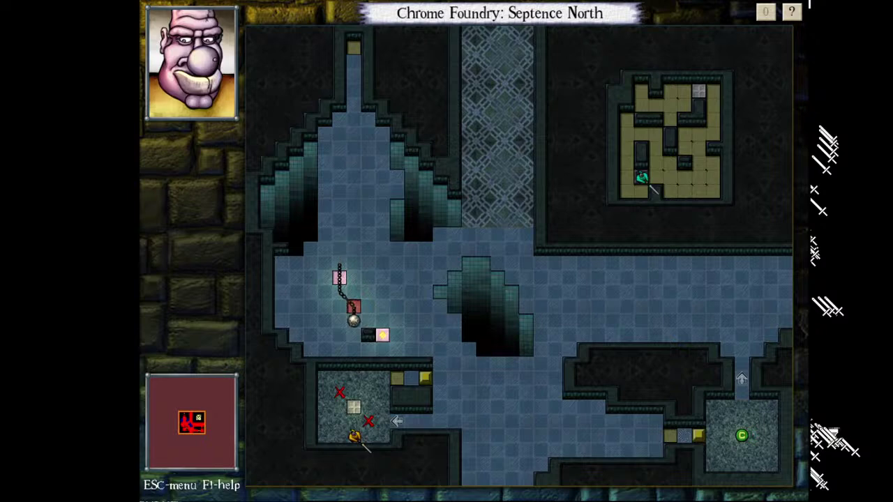
key("KP_7")
key("KP_7")
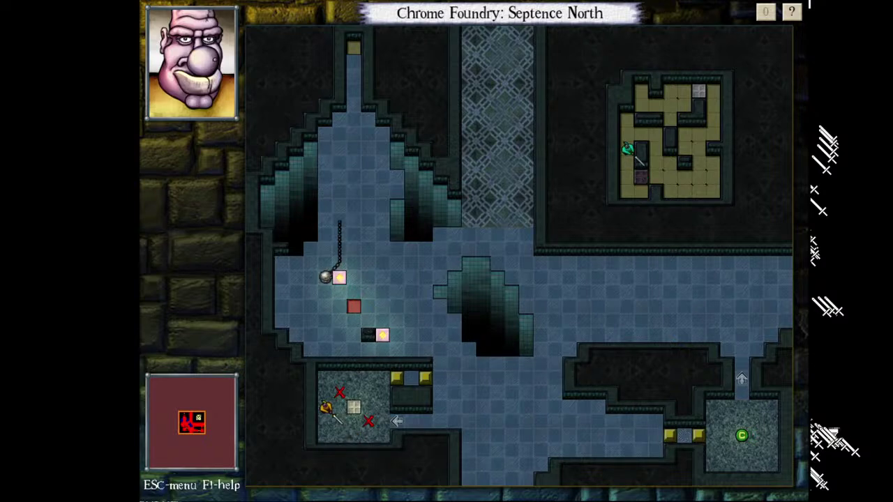
- Move to the chamber's southeast checkpoint, dropping the maze's trapdoor with the double while luring the chained ball onto the southern plate
key("KP_6")
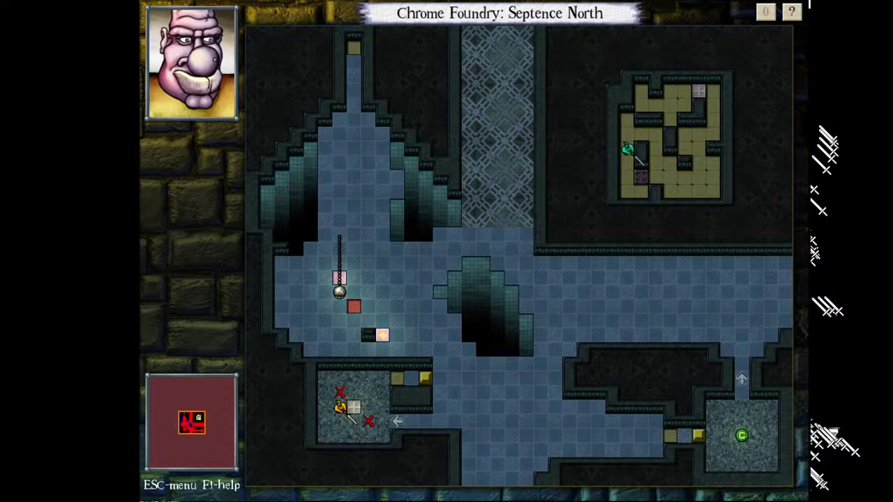
key("Down")
key("Right")
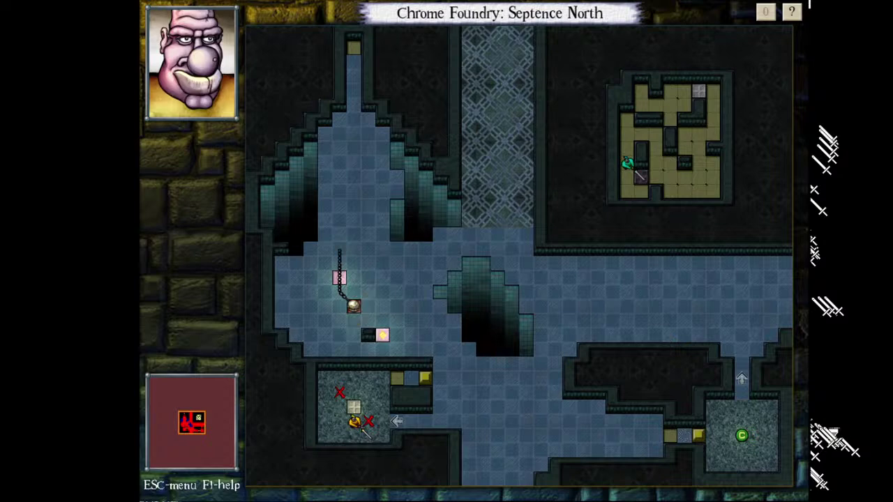
key("Right")
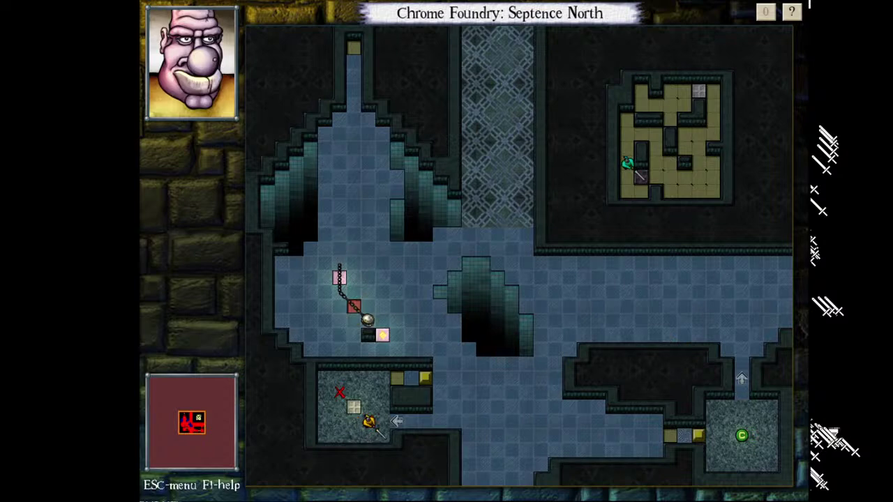
key("KP_3")
key("KP_7")
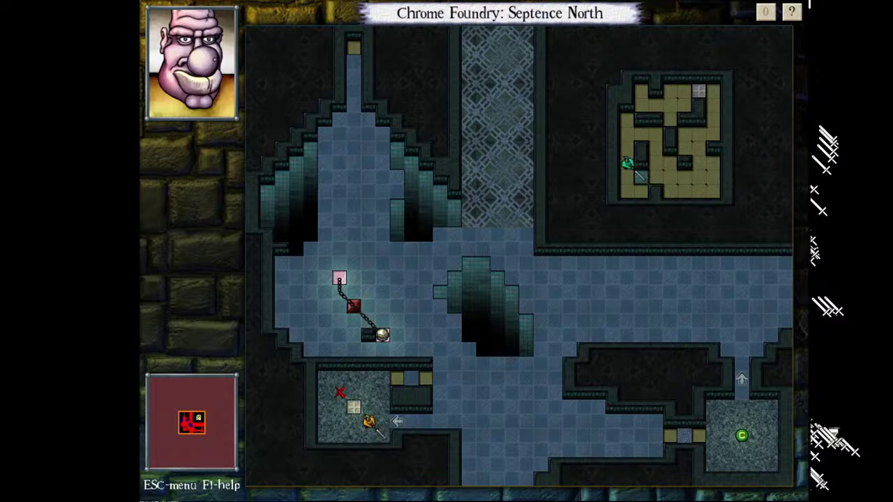
- Leave the southwest chamber through its opened yellow doors and walk east into the central hall
key("KP_9")
key("Up")
key("KP_9")
key("Right")
key("Right")
key("Right")
key("Right")
key("Right")
key("Right")
key("Right")
key("Right")
key("Right")
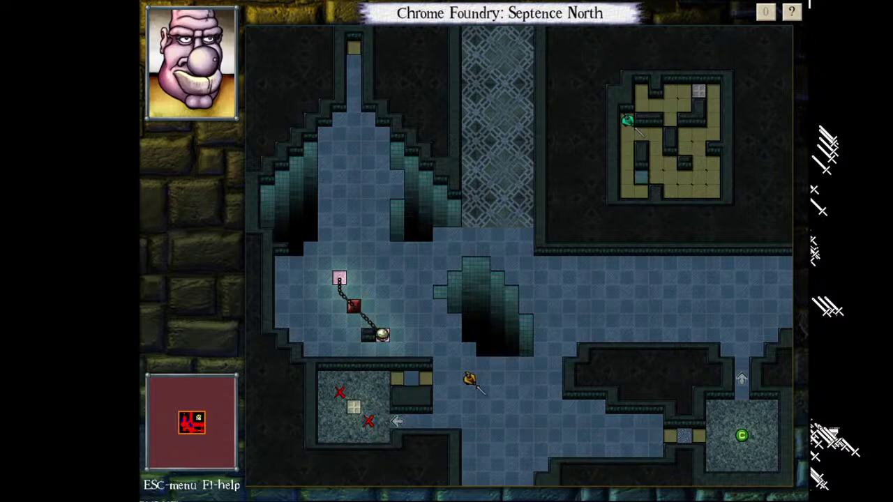
- Cross the hall southeast to the opened west door of the southeast chamber
key("KP_3")
key("KP_3")
key("KP_3")
key("Right")
key("Right")
key("Right")
key("Right")
key("Right")
key("Right")
key("Right")
key("KP_3")
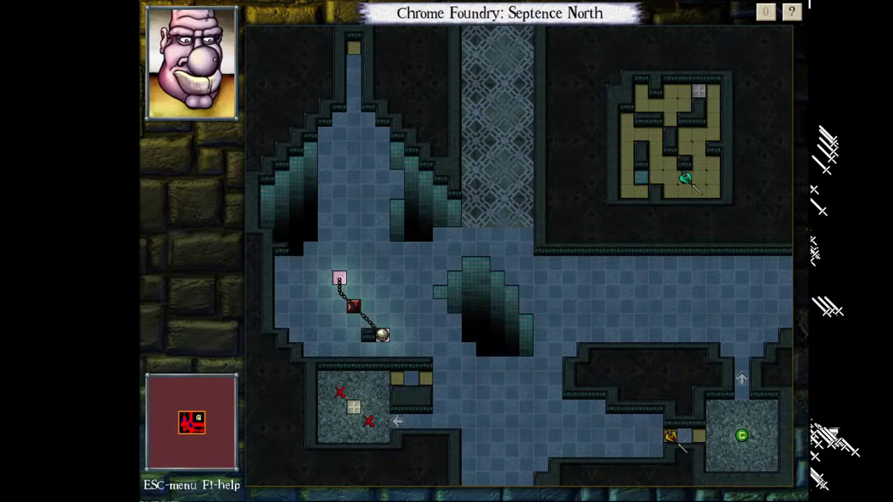
- Enter the southeast chamber, pass its conquer token and leave north toward the force arrow
key("Right")
key("Right")
key("Right")
key("Up")
key("Up")
key("Up")
key("Up")
key("Up")
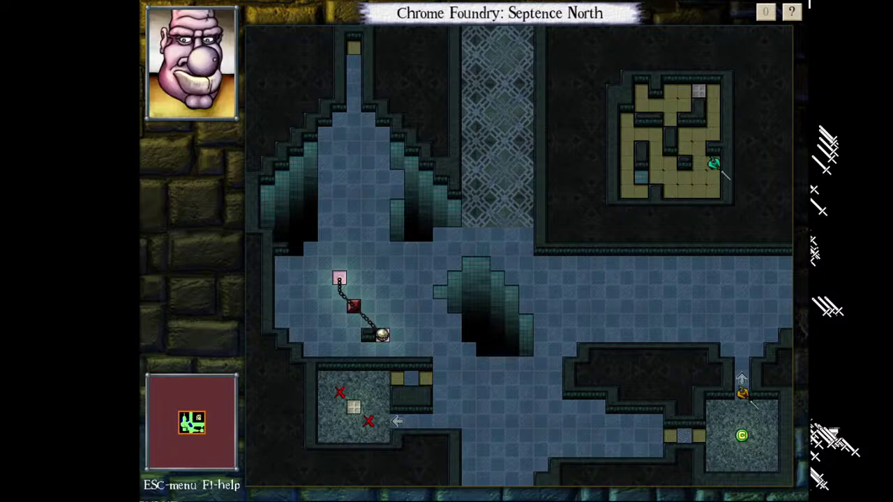
- Cross the room's eastern edge into Septence North, Once East and return to Septence North
key("KP_9")
key("KP_9")
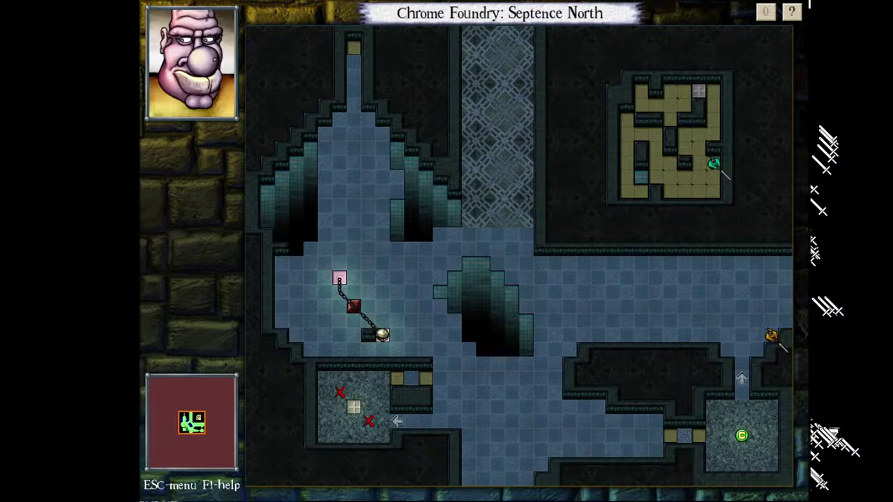
key("KP_9")
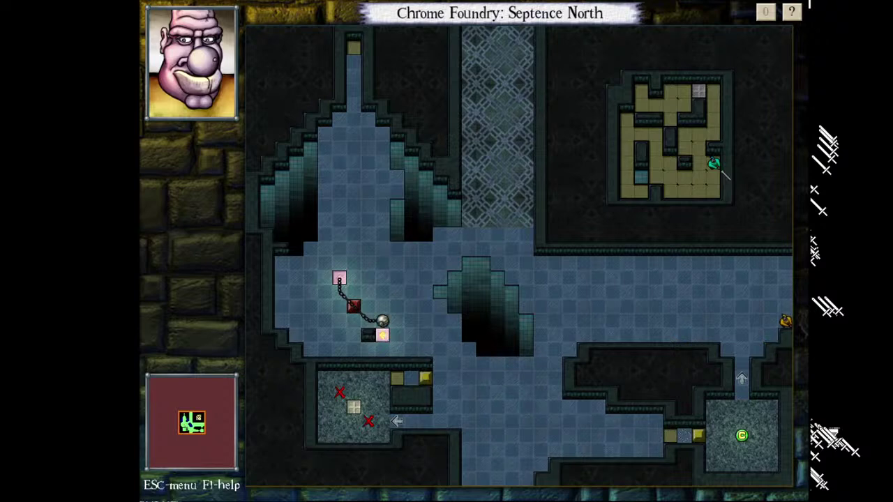
key("KP_6")
key("KP_4")
- Walk west along the main hall, southwest toward the southwest chamber, and end the playtest
key("KP_4")
key("KP_4")
key("KP_4")
key("KP_4")
key("KP_4")
key("KP_4")
key("KP_4")
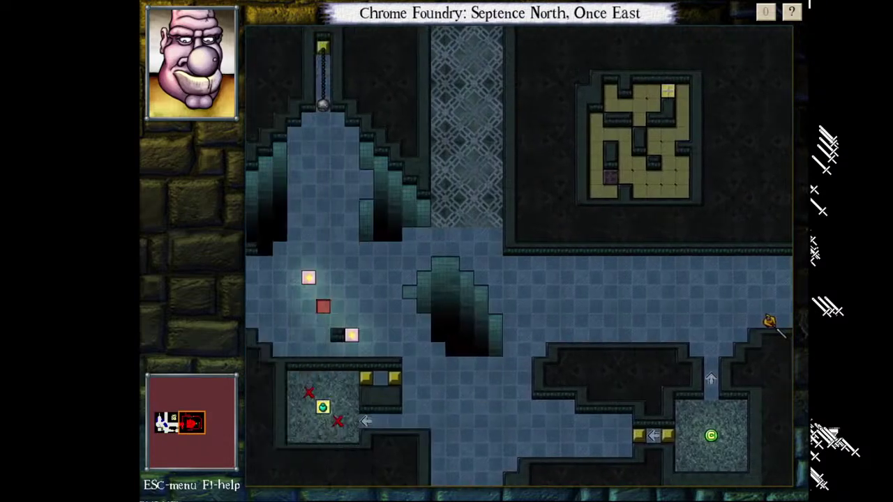
key("KP_4")
key("KP_4")
key("KP_4")
key("KP_4")
key("KP_4")
key("KP_4")
key("KP_4")
key("KP_1")
key("KP_1")
key("KP_1")
key("KP_1")
key("KP_1")
key("KP_4")
key("KP_4")
key("KP_4")
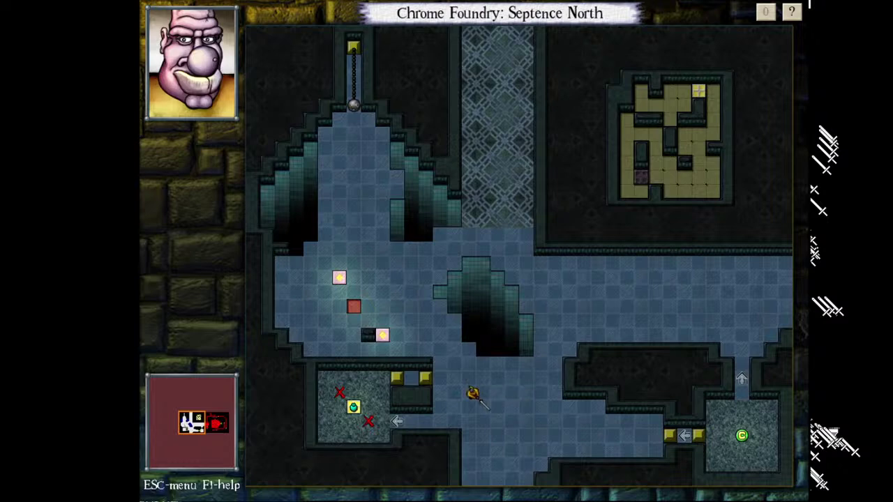
key("KP_7")
key("KP_7")
key("KP_7")
key("Escape")
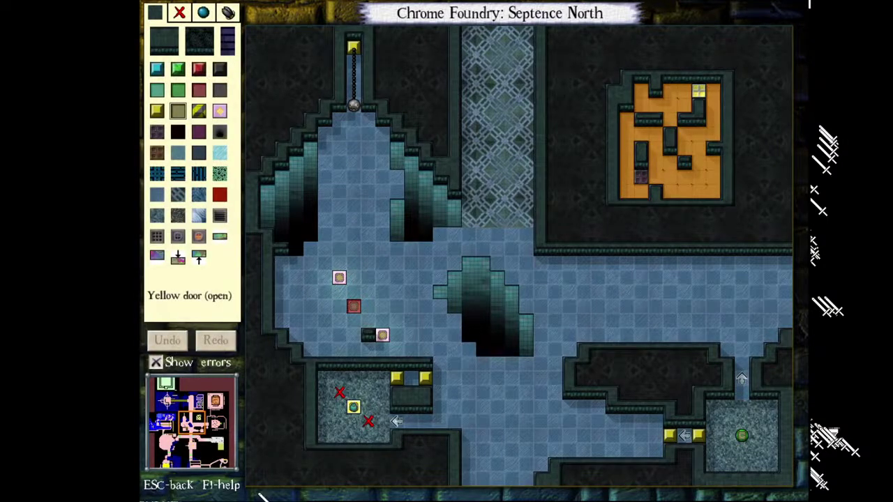
- Switch to the room Once East and start a playtest in its north corridor, walking south to the junction
key("Right")
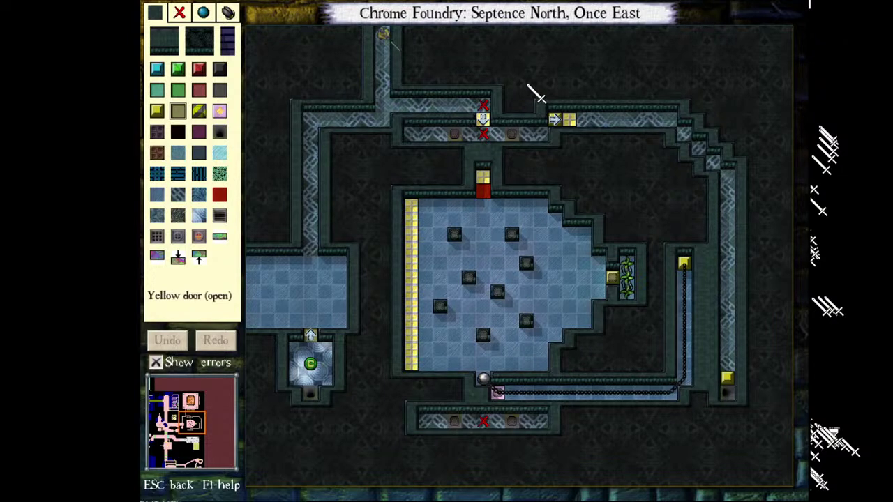
key("F5")
key("Down")
key("Down")
key("Down")
key("Down")
key("Down")
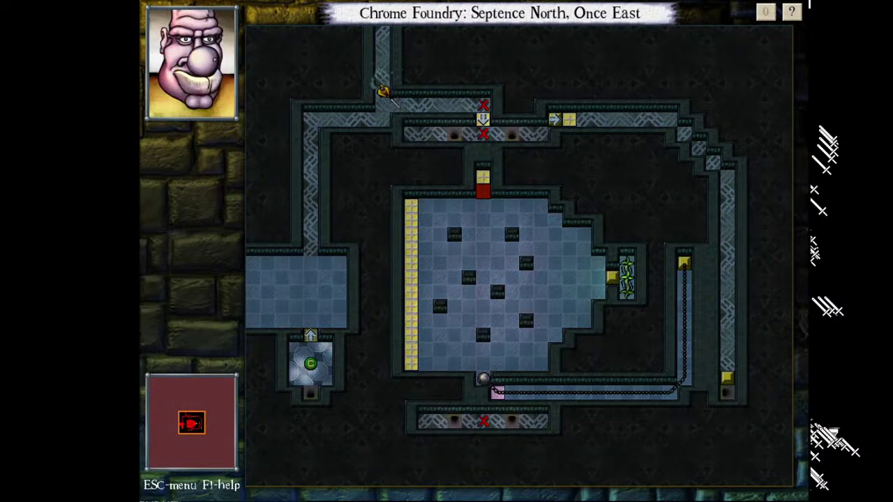
- Walk east along the corridor and step onto the downward-arrow plate below the checkpoint to release the chained ball
key("Right")
key("Right")
key("Right")
key("Right")
key("Right")
key("Right")
key("KP_3")
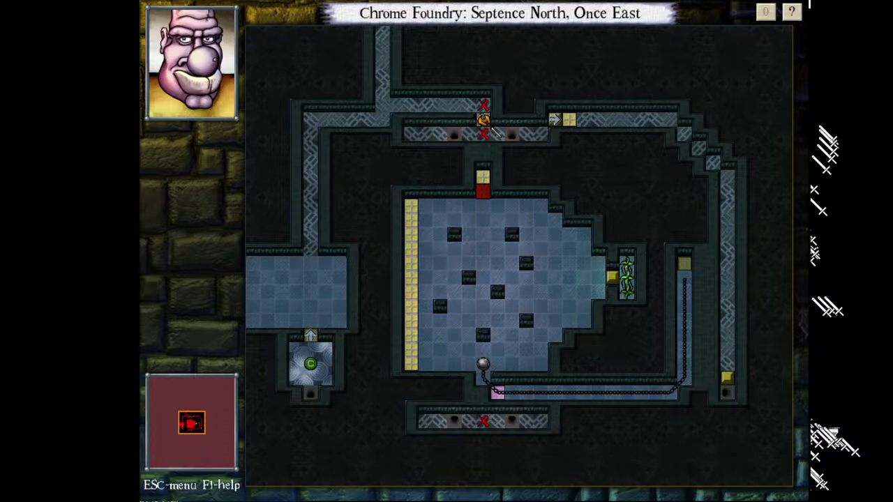
- Enter the passage above the arena and lure the ball north past the west side of the southernmost pillar
key("KP_1")
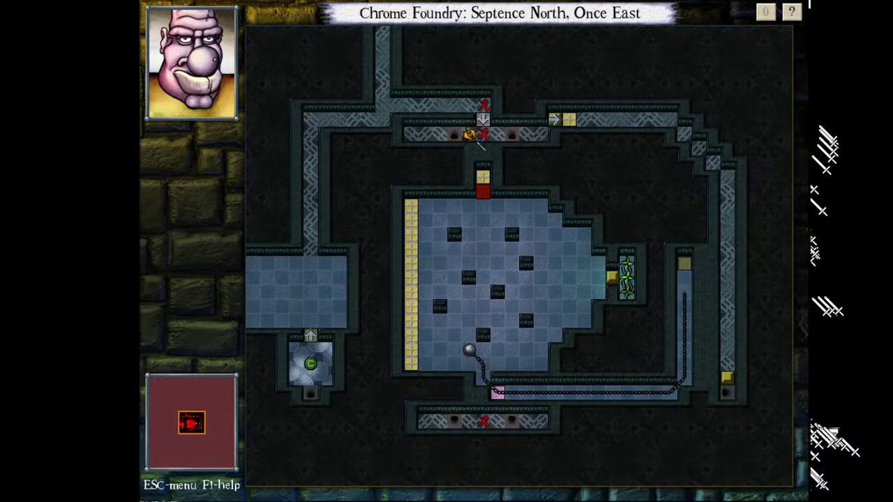
key("KP_6")
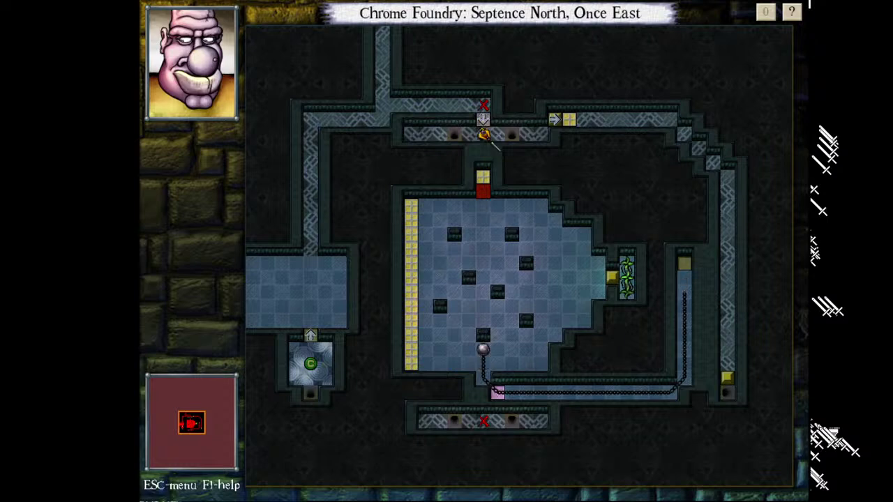
key("KP_4")
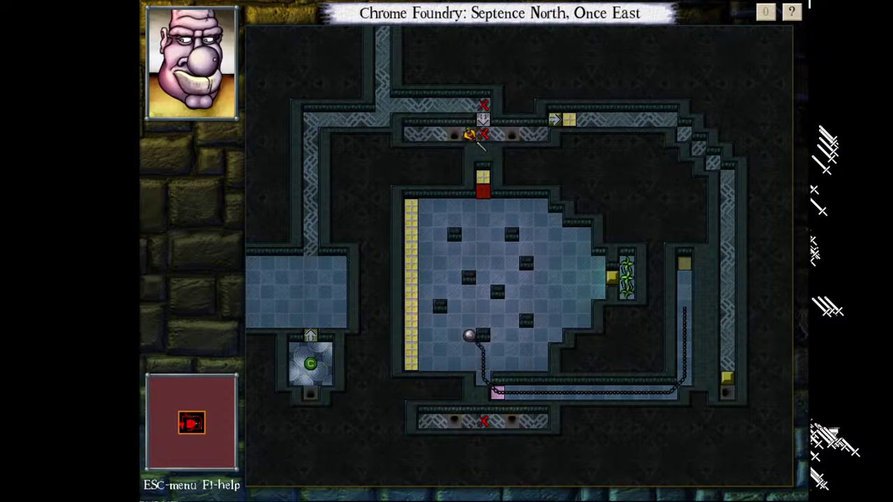
key("KP_5")
key("KP_5")
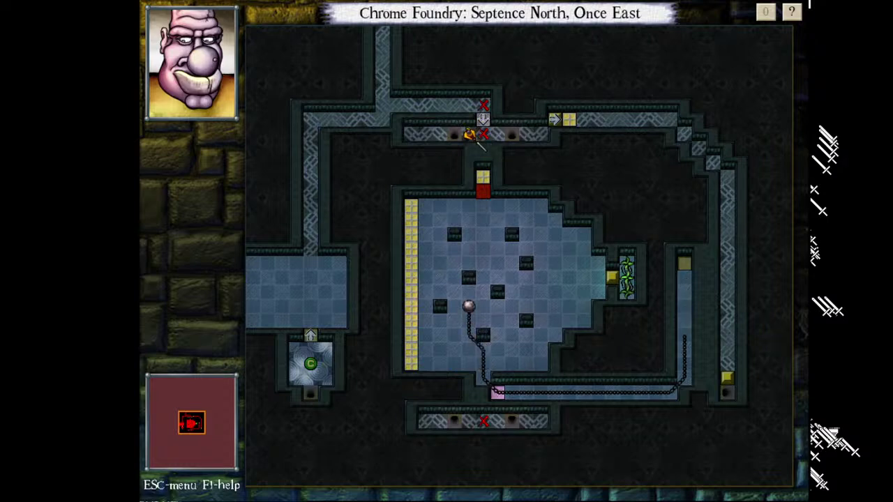
- Wrap the chain around the east side of the central-west pillar, finishing on the passage's west tunnel
key("KP_5")
key("KP_6")
key("KP_4")
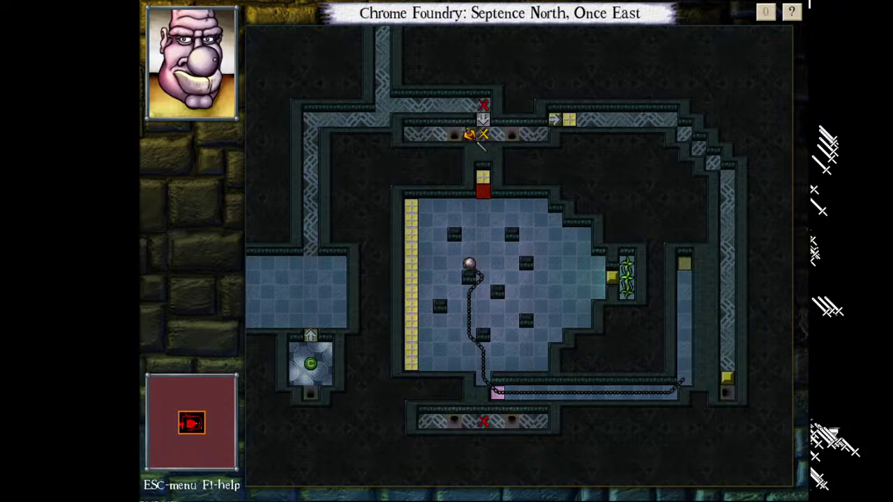
key("KP_4")
key("KP_6")
key("KP_4")
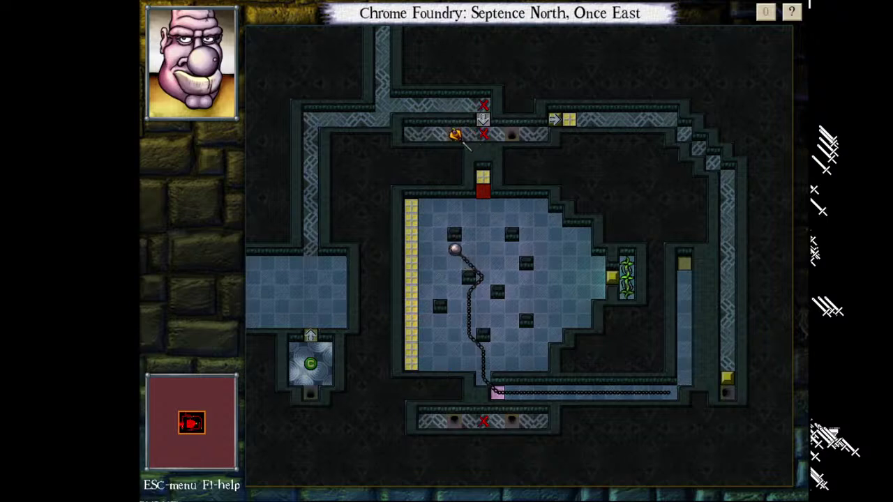
- Take the west tunnel to the southern passage and wait there to draw the ball down between the western pillars
key("KP_2")
key("KP_5")
key("KP_5")
key("KP_5")
key("KP_5")
key("KP_4")
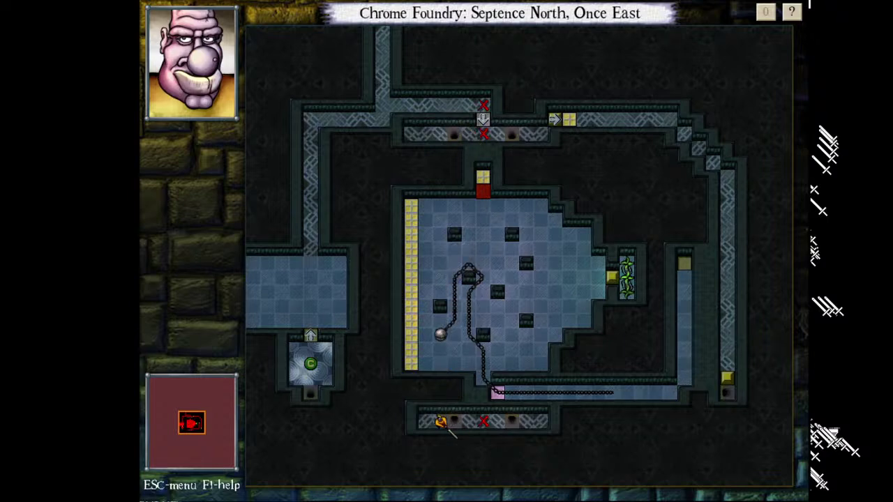
- Undo the last step west, tunnel back north, and lure the ball around the westernmost pillar's far side
key("BackSpace")
key("KP_8")
key("KP_4")
key("KP_4")
key("KP_6")
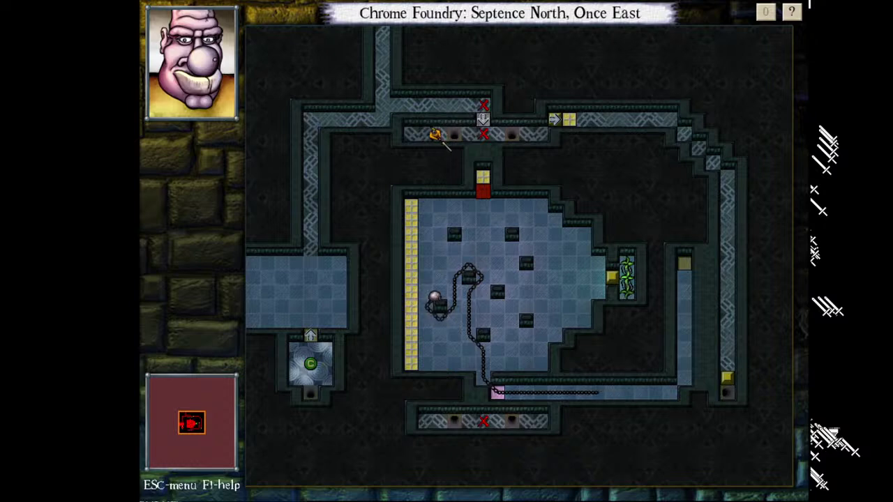
- Wait west of the tunnel to draw the ball north along the arena's west side, undoing the excess turns
key("KP_5")
key("KP_5")
key("KP_5")
key("KP_5")
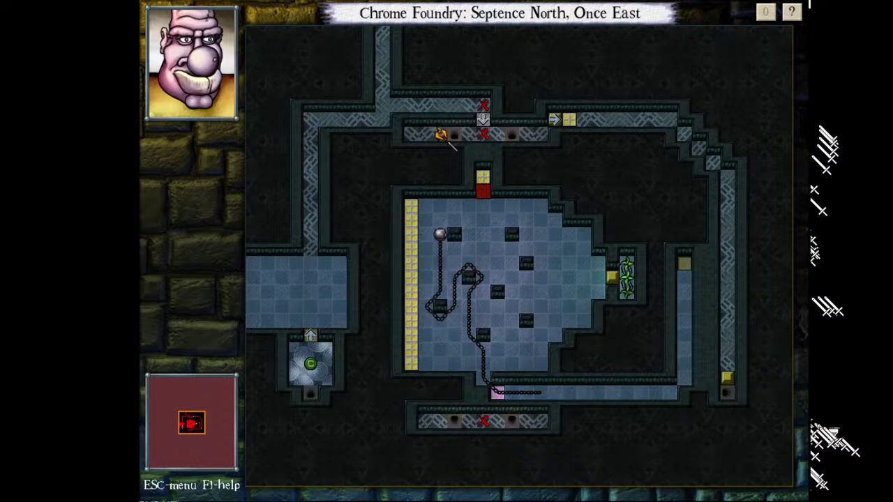
key("BackSpace")
key("KP_6")
key("BackSpace")
key("BackSpace")
- Move east to the passage's checkpoint, pausing on the way to draw the ball onto the red tile
key("KP_6")
key("KP_6")
key("KP_5")
key("KP_5")
key("KP_6")
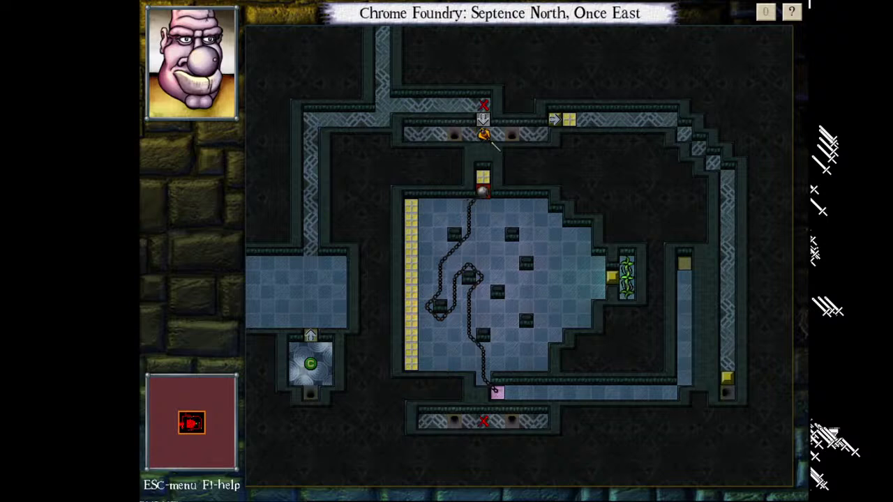
- Wait for the ball to reach the pressure plate beyond the red tile and walk to the passage's east end
key("KP_5")
key("KP_6")
key("KP_6")
key("KP_6")
key("KP_6")
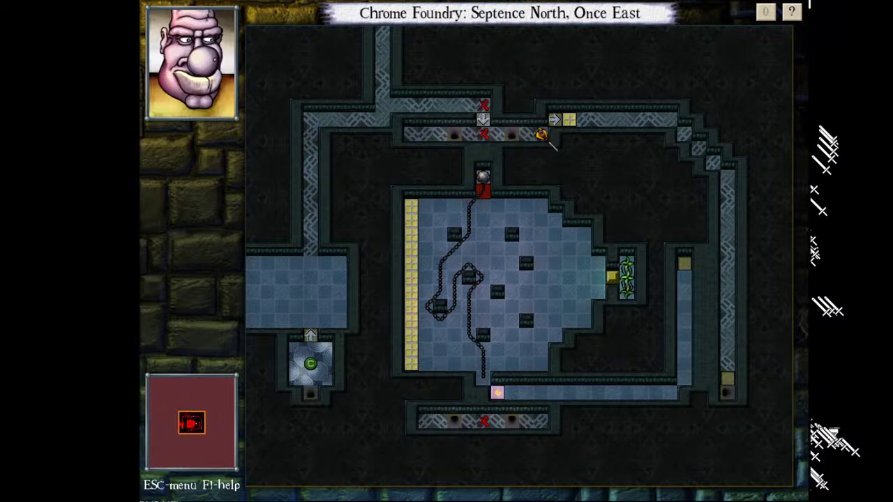
- Cross the pressure plate beyond the east-pointing arrow and follow the corridor east to its diagonal stretch
key("KP_9")
key("KP_6")
key("KP_6")
key("KP_6")
key("KP_6")
key("KP_6")
key("KP_6")
key("KP_6")
key("KP_6")
key("KP_3")
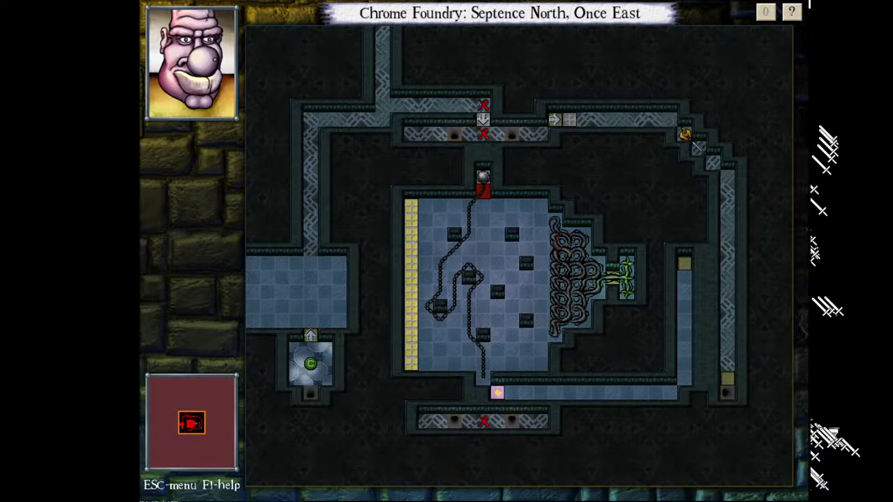
- Follow the corridor down to its south end, cross the last pressure plate, and tunnel to the scroll chamber in the southwest
key("KP_3")
key("KP_3")
key("KP_3")
key("KP_2")
key("KP_2")
key("KP_2")
key("KP_2")
key("KP_2")
key("KP_2")
key("KP_2")
key("KP_2")
key("KP_2")
key("KP_2")
key("KP_2")
key("KP_2")
key("KP_2")
key("KP_2")
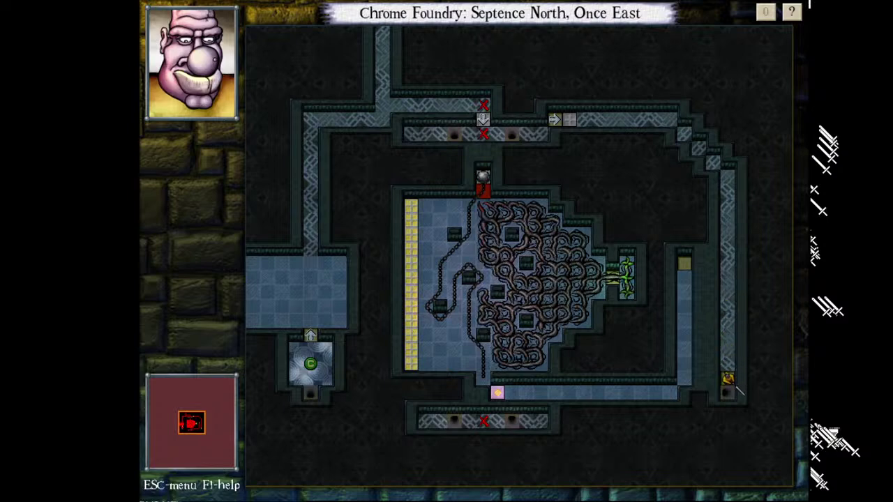
key("KP_2")
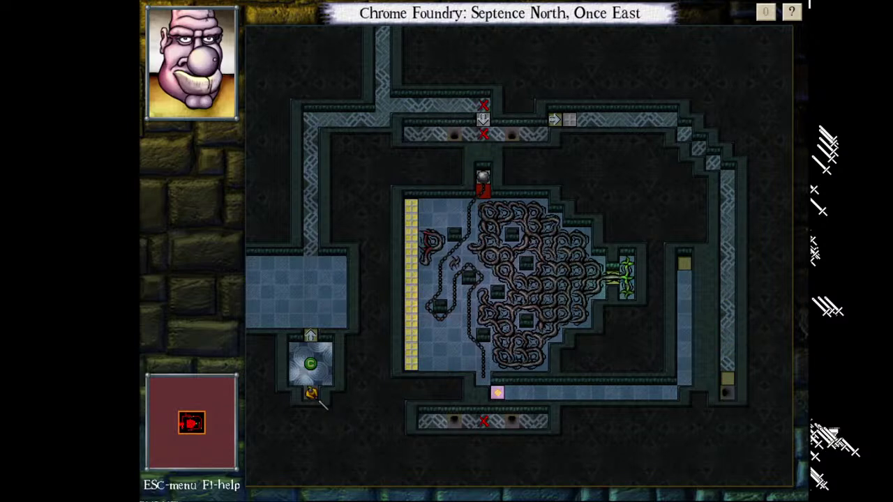
- Undo the recent turns back to the spot just west of the western tunnel in the northern passage
key("BackSpace")
key("BackSpace")
key("BackSpace")
key("BackSpace")
key("BackSpace")
key("BackSpace")
key("BackSpace")
key("BackSpace")
key("BackSpace")
key("BackSpace")
key("BackSpace")
key("BackSpace")
key("BackSpace")
key("BackSpace")
key("BackSpace")
key("BackSpace")
key("BackSpace")
key("BackSpace")
key("BackSpace")
key("BackSpace")
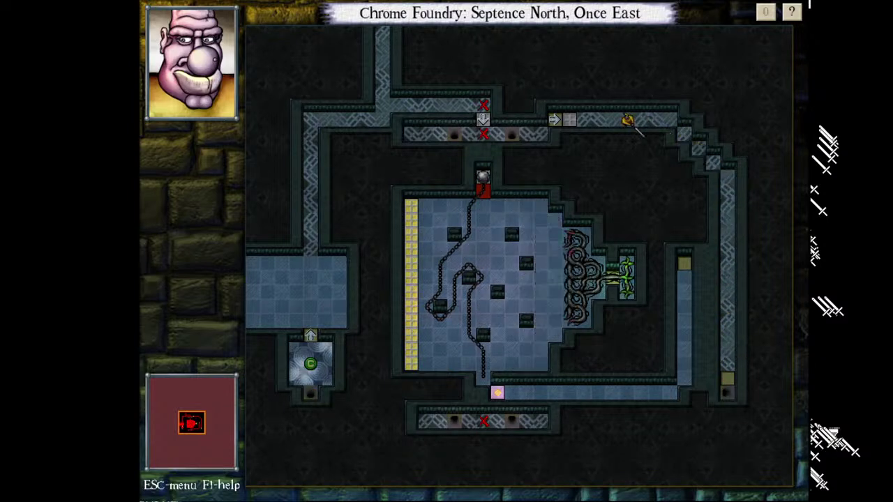
key("BackSpace")
key("BackSpace")
key("BackSpace")
key("BackSpace")
key("BackSpace")
key("BackSpace")
key("BackSpace")
key("BackSpace")
key("BackSpace")
key("BackSpace")
key("BackSpace")
key("BackSpace")
key("BackSpace")
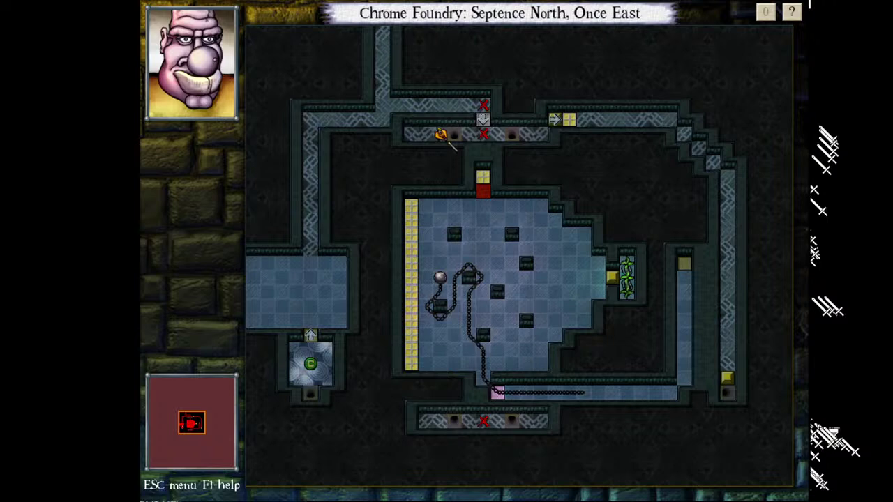
- Advance east to just before the passage's checkpoint, pausing to draw the ball north to the arena's upper wall
key("KP_6")
key("KP_5")
key("KP_6")
key("KP_5")
key("KP_5")
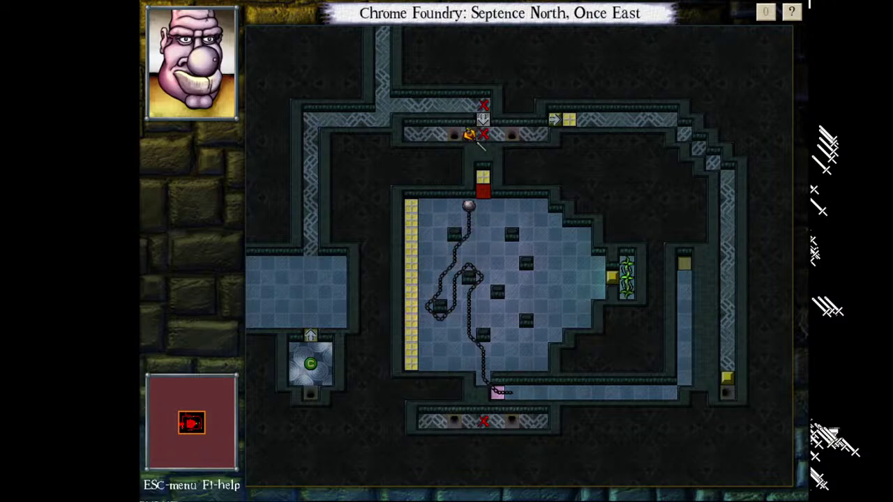
- Pause at the checkpoint to lure the ball over the red tile onto the pressure plate, and walk to the passage's east end
key("KP_6")
key("KP_5")
key("KP_6")
key("KP_6")
key("KP_6")
key("KP_6")
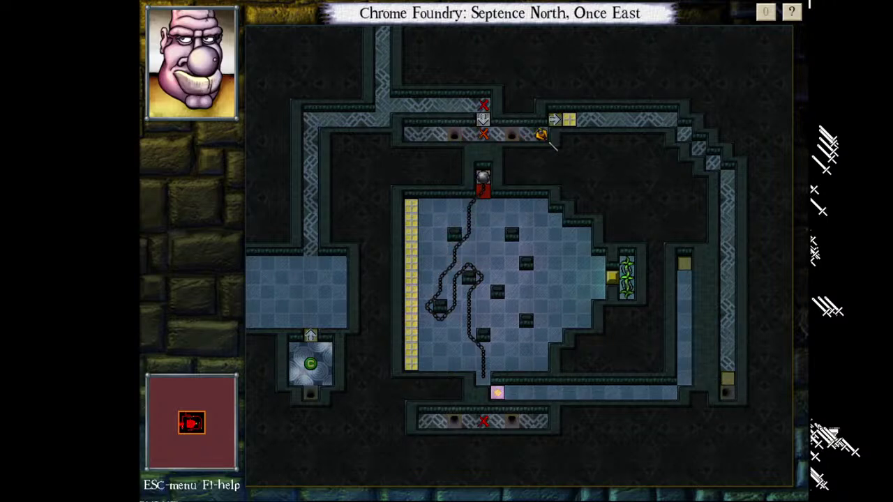
- Pass the east-pointing arrow and its pressure plate again, and follow the corridor onto its diagonal stretch
key("KP_9")
key("KP_6")
key("KP_6")
key("KP_6")
key("KP_6")
key("KP_6")
key("KP_6")
key("KP_6")
key("KP_6")
key("KP_3")
key("KP_3")
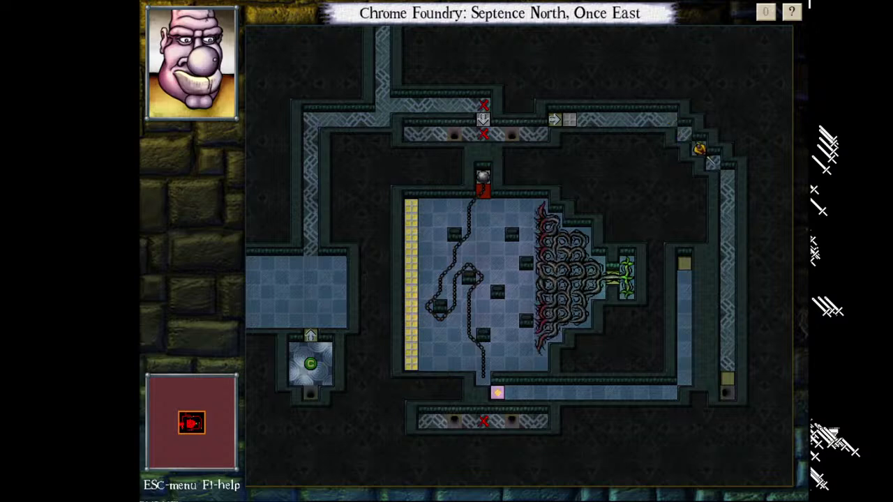
- Walk down the eastern corridor to the tunnel at its south end and tunnel south to the scroll chamber
key("KP_3")
key("KP_3")
key("KP_2")
key("KP_2")
key("KP_2")
key("KP_2")
key("KP_2")
key("KP_2")
key("KP_2")
key("KP_2")
key("KP_2")
key("KP_2")
key("KP_2")
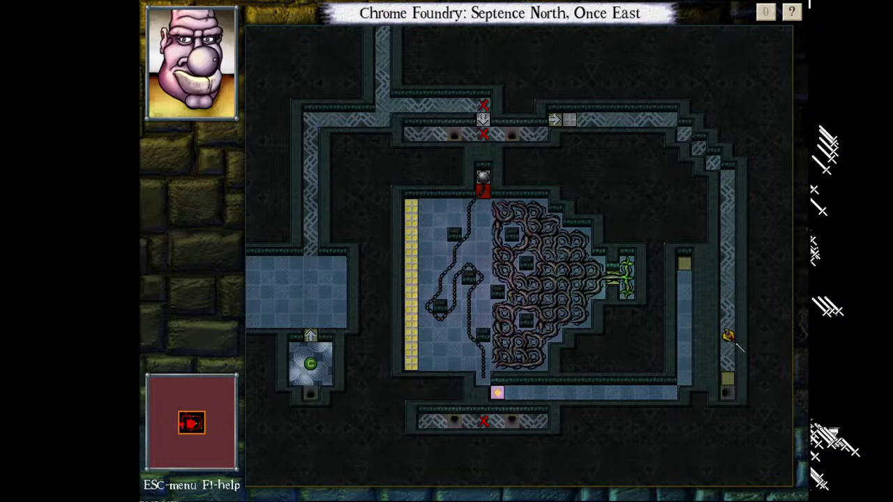
key("KP_2")
key("KP_2")
key("KP_2")
key("KP_2")
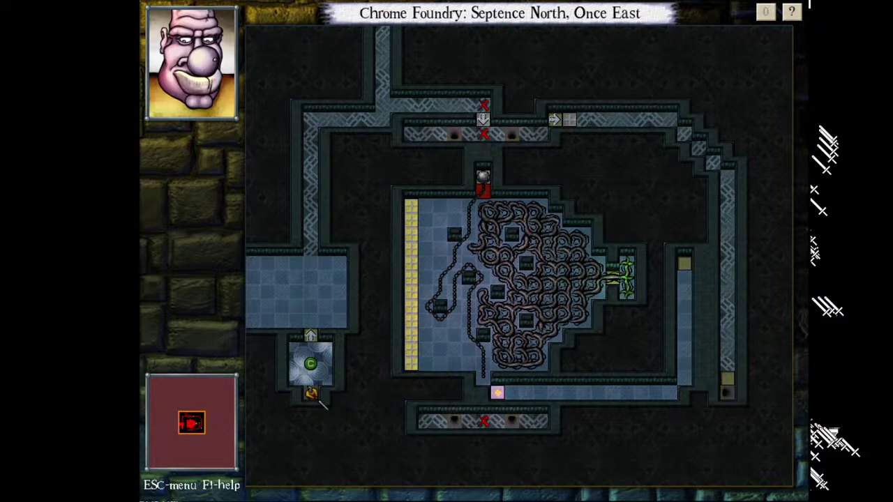
- Leave the scroll chamber over the north-pointing arrow and walk to the room's west edge
key("KP_8")
key("KP_8")
key("KP_8")
key("KP_8")
key("KP_7")
key("KP_4")
key("KP_4")
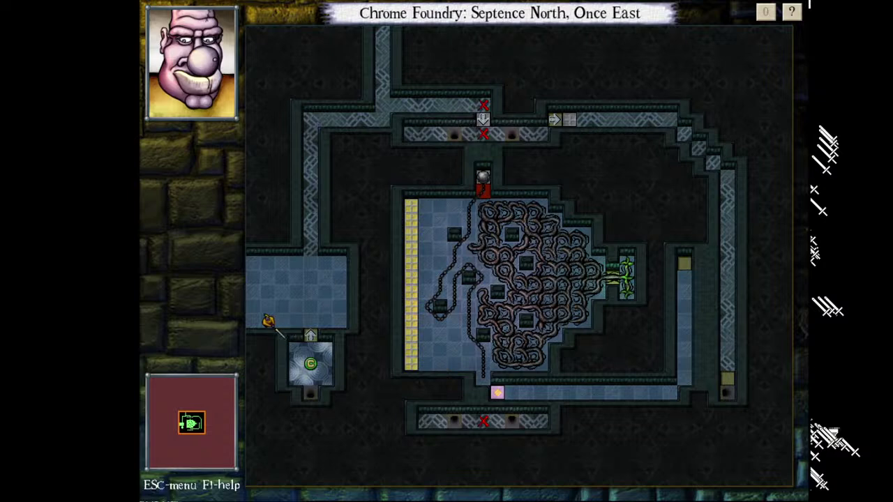
key("KP_4")
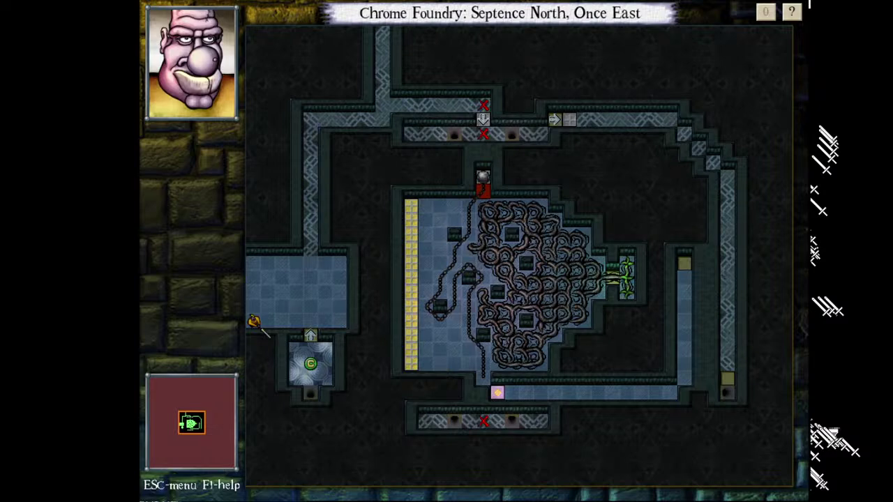
- Cross west into Septence North, return to Septence North, Once East, and head up its northern corridor
key("Left")
key("Right")
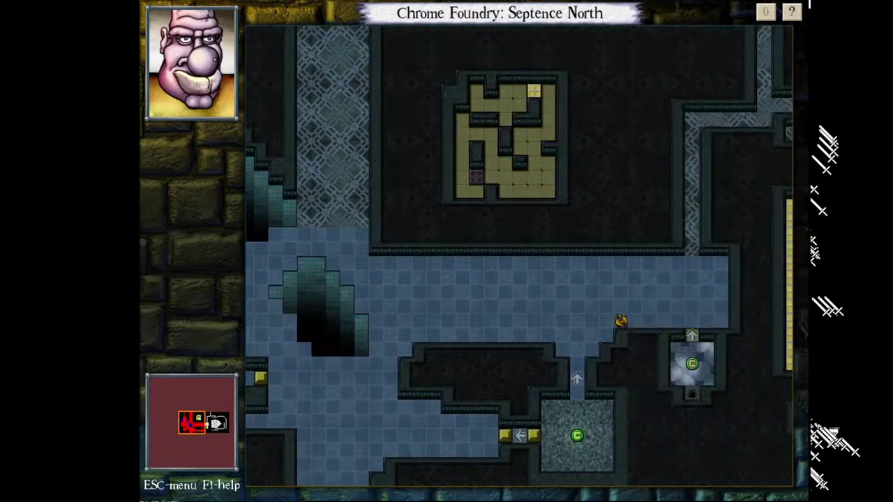
key("Page_Up")
key("Page_Up")
key("Page_Up")
key("Page_Up")
key("Up")
key("Up")
key("Up")
key("Up")
key("Up")
key("Up")
key("Up")
key("Up")
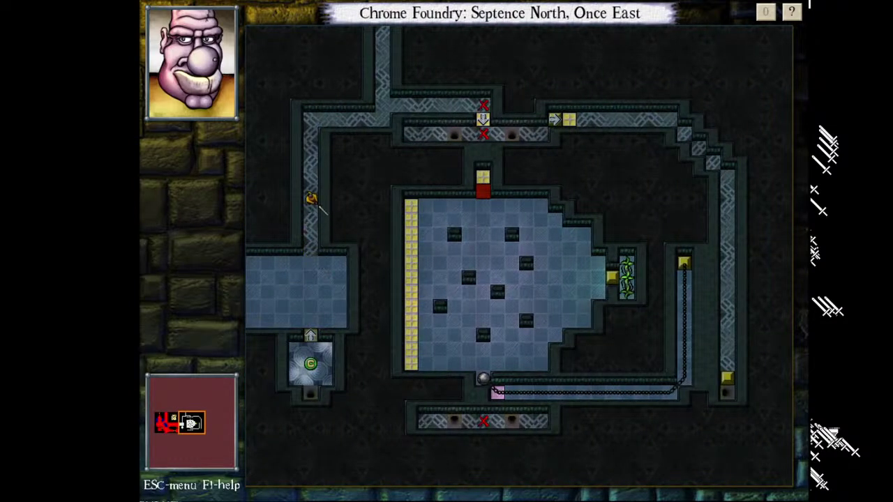
- Follow the corridor north into Octence North, Once East and walk to the checkpoint southwest of the ball's enclosure
key("Up")
key("Right")
key("Up")
key("Up")
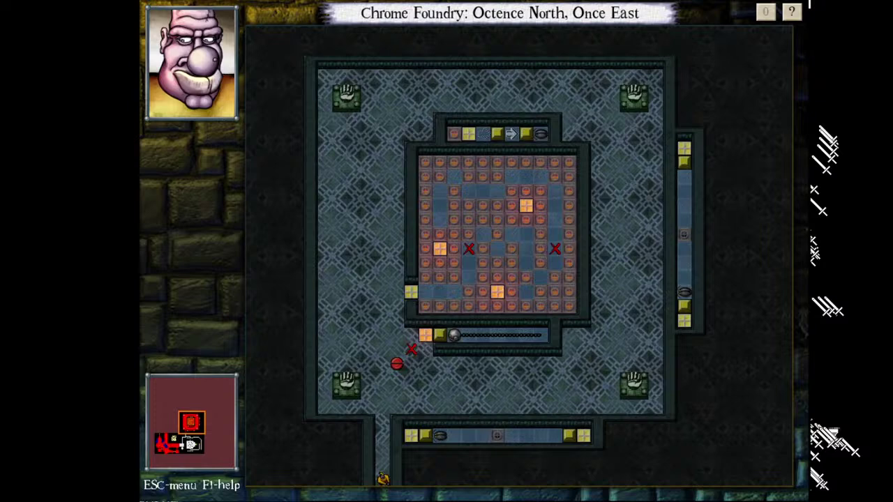
key("Up")
key("Right")
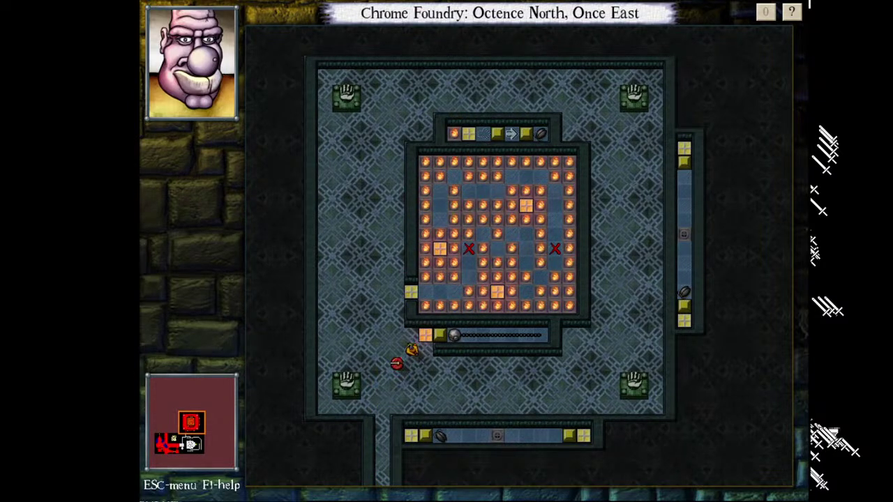
- Try stepping north beside the pressure plate to draw the chained ball, and end the playtest from the checkpoint
key("Up")
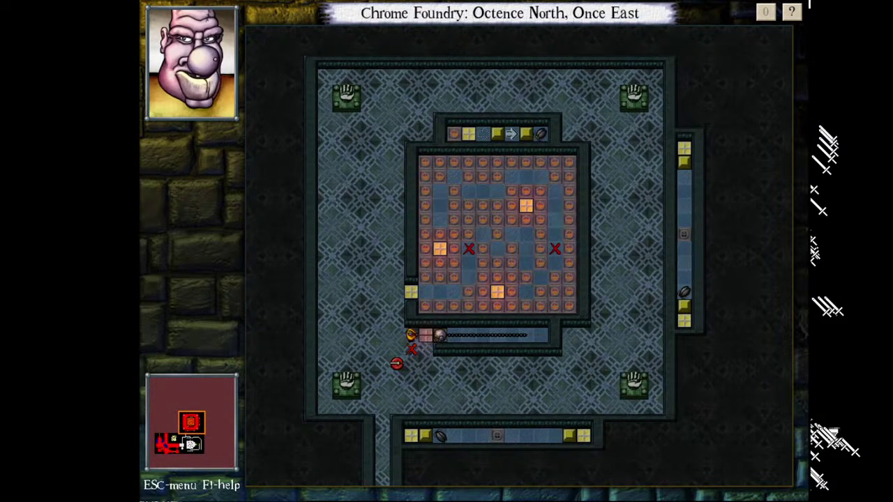
key("Left")
key("Down")
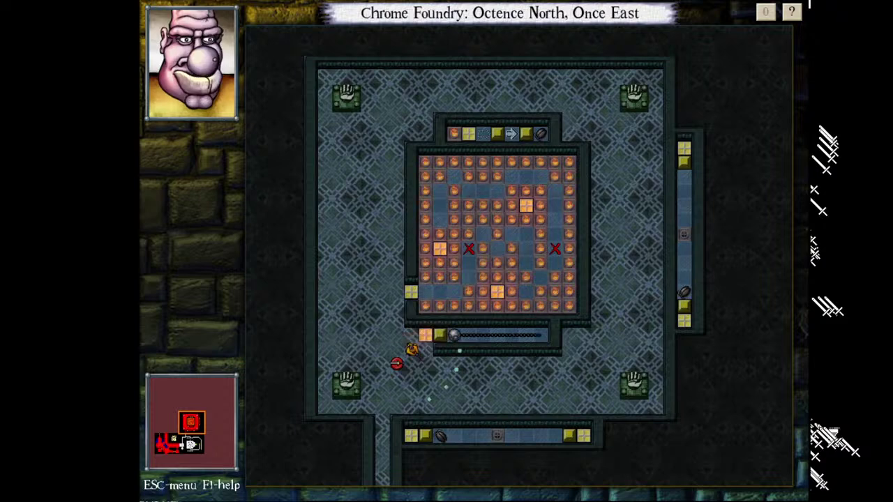
key("Escape")
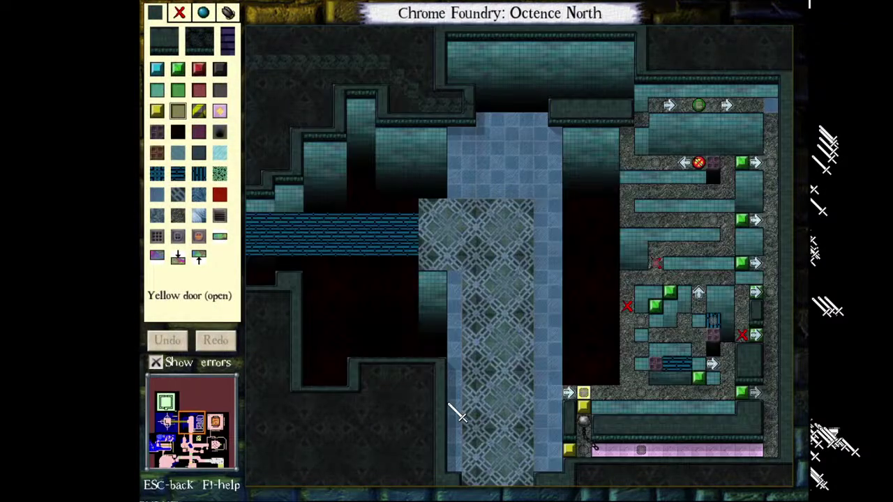
- Start a playtest in Octence North and cross the pressure plate at the eastern maze's entrance to release the chained ball
key("F5")
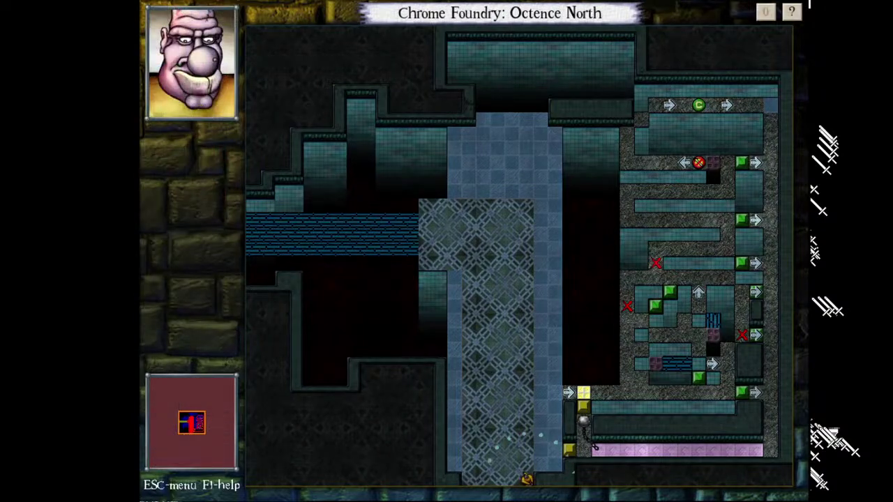
key("Page_Up")
key("Page_Up")
key("Up")
key("Up")
key("Up")
key("Page_Up")
key("Right")
key("Right")
key("Right")
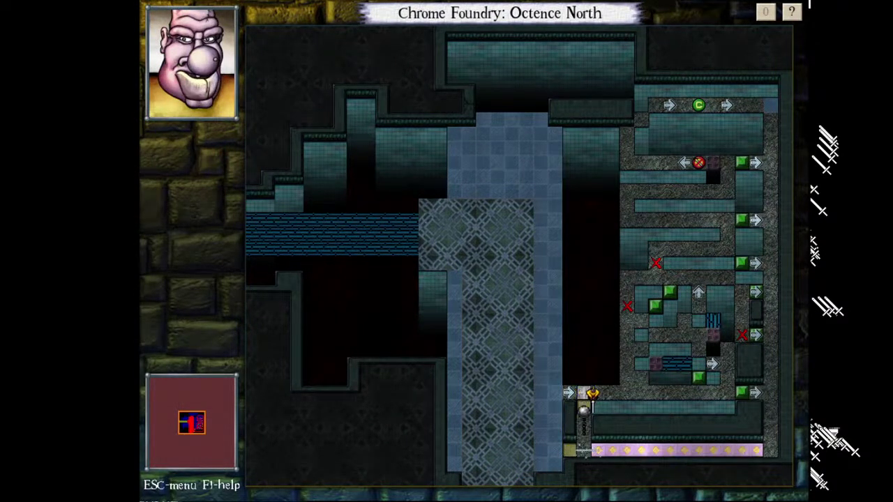
- Lead the chained ball northeast into the maze, moving to the walkway north of the lower bridge
key("KP_9")
key("KP_8")
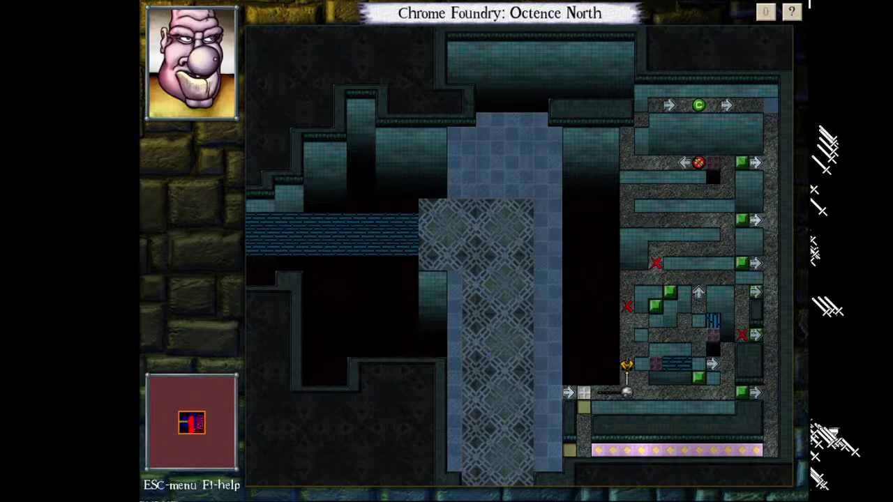
key("KP_9")
key("KP_9")
key("KP_6")
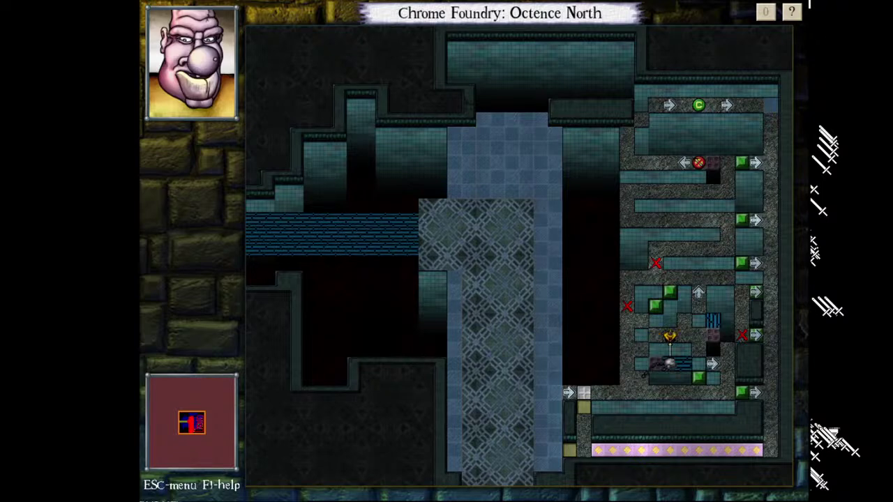
- Move northeast onto the maze's north-pointing arrow with the ball following, turning the sword clockwise on the way
key("KP_9")
key("w")
key("KP_9")
key("KP_8")
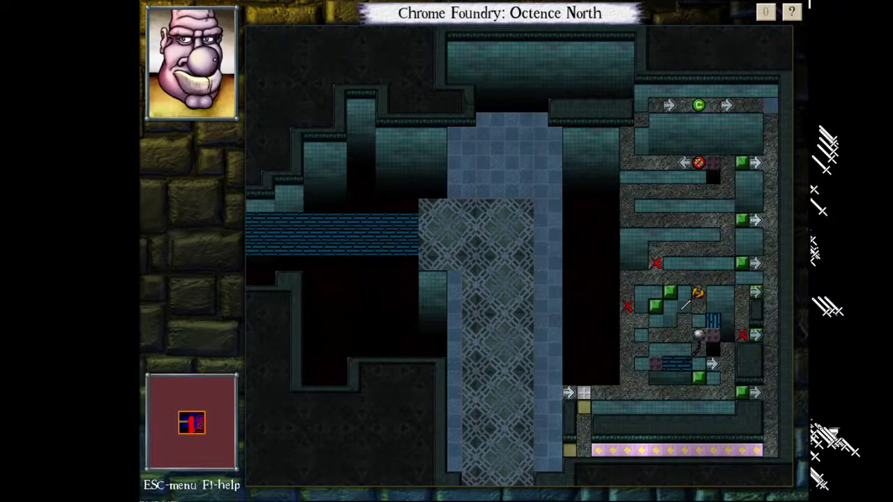
- Try rotating the sword and circling north, then southeast down the eastern walkway, to draw the chained ball onto the north-pointing arrow
key("w")
key("KP_8")
key("q")
key("KP_6")
key("KP_3")
key("KP_2")
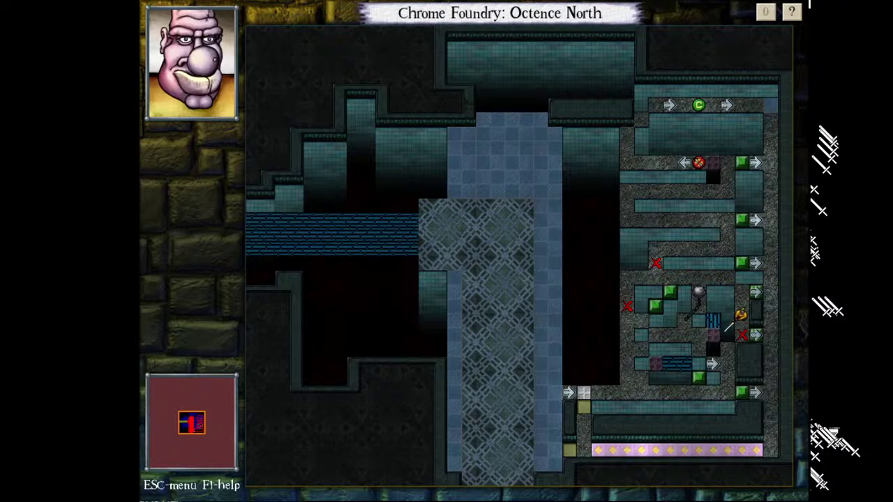
key("KP_3")
key("KP_2")
- From just below the north-pointing arrow, circle northeast around it and down the eastern walkway to draw the ball onto the arrow
key("KP_7")
key("KP_7")
key("KP_4")
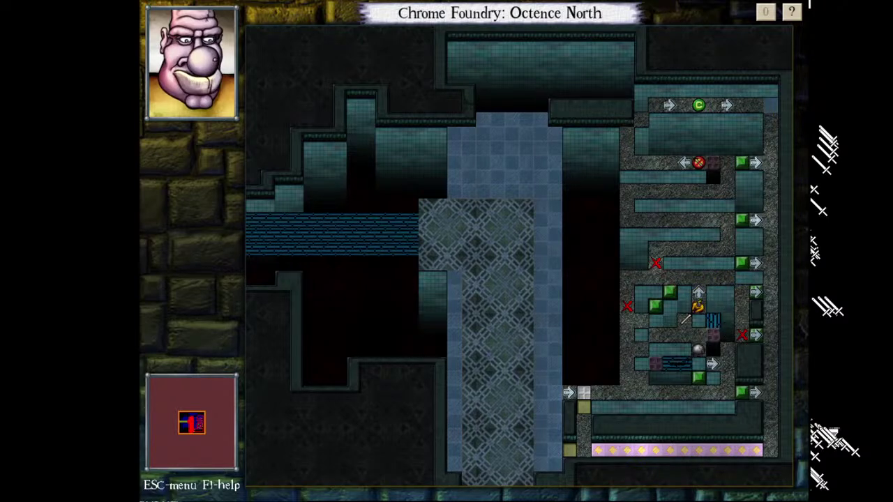
key("KP_9")
key("KP_8")
key("KP_4")
key("KP_6")
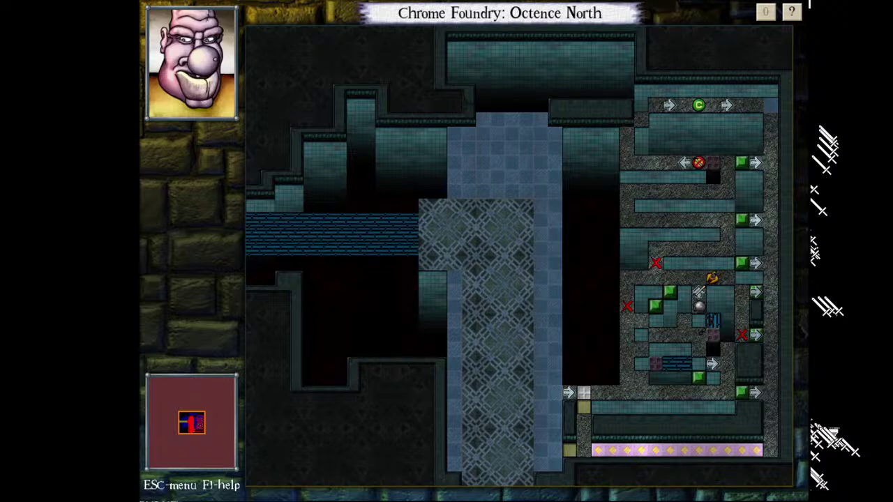
key("KP_3")
key("KP_3")
key("KP_2")
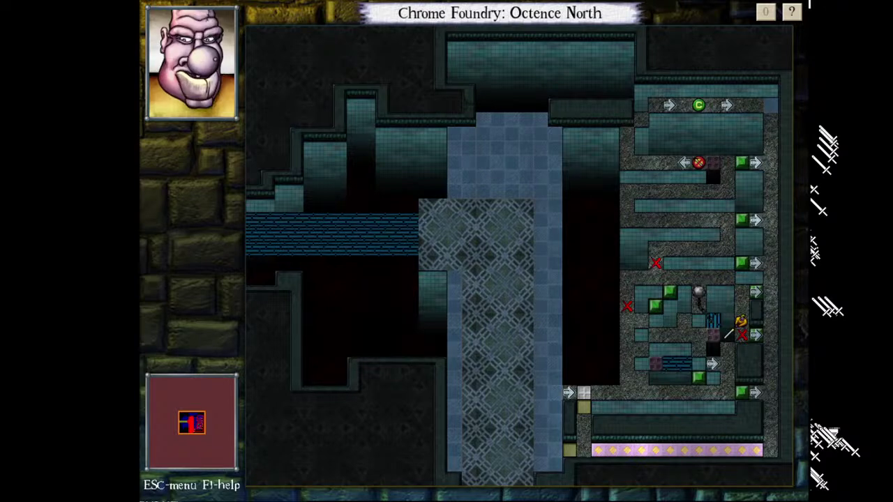
- Go south past the checkpoint and cross the trapdoor westward to drop the small bridge attached to it
key("KP_8")
key("KP_2")
key("KP_2")
key("KP_1")
key("KP_7")
key("KP_1")
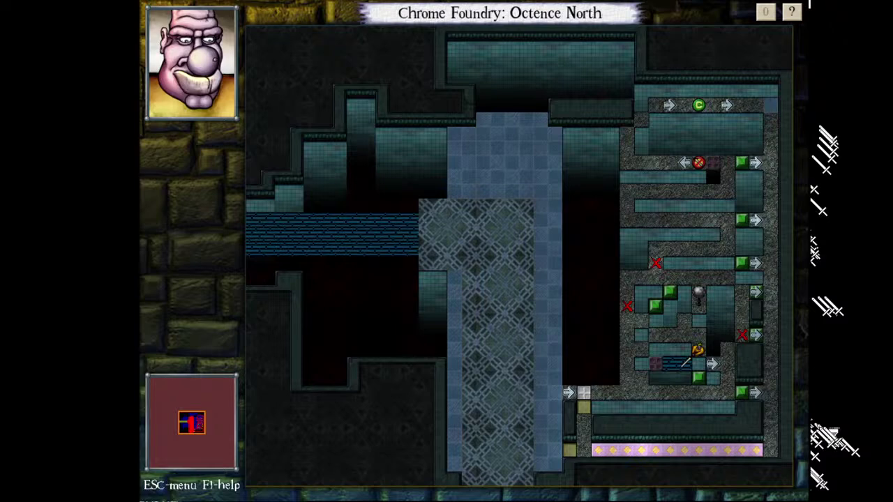
- Return over the lower east-pointing arrow and go north up the eastern walkway, pulling the ball north off its arrow
key("w")
key("KP_3")
key("KP_9")
key("KP_9")
key("KP_8")
key("KP_8")
key("KP_8")
key("KP_7")
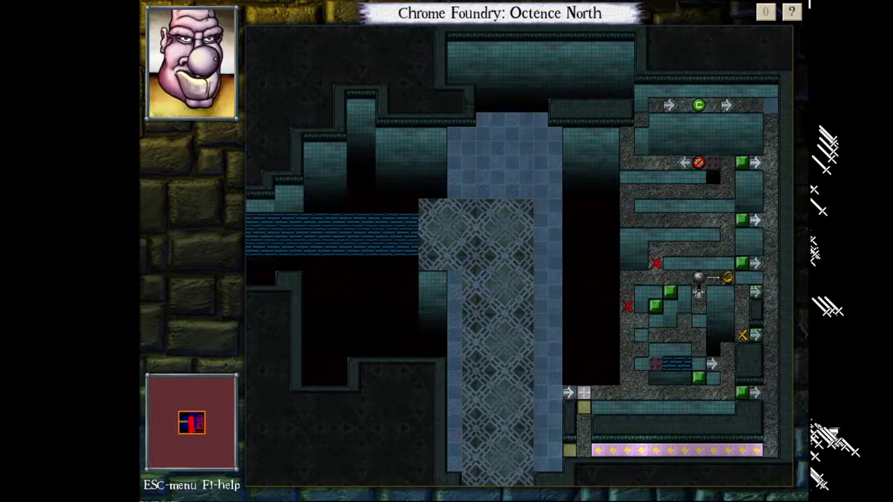
- Lead the ball back down the eastern walkway, past the checkpoint, toward the maze's lower corridor
key("KP_3")
key("KP_2")
key("KP_2")
key("KP_2")
key("KP_1")
key("KP_2")
key("KP_2")
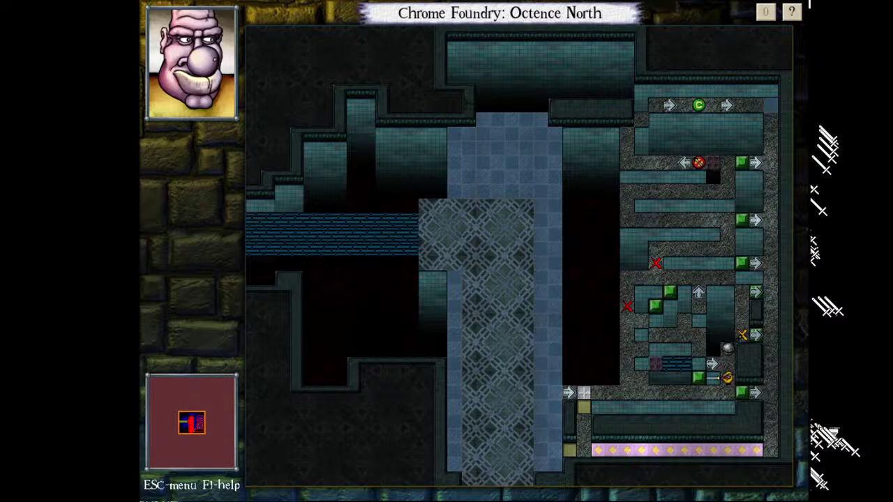
- Pull the ball around the corner and west along the lower corridor, beneath the green door
key("KP_2")
key("KP_4")
key("KP_4")
key("KP_4")
key("KP_4")
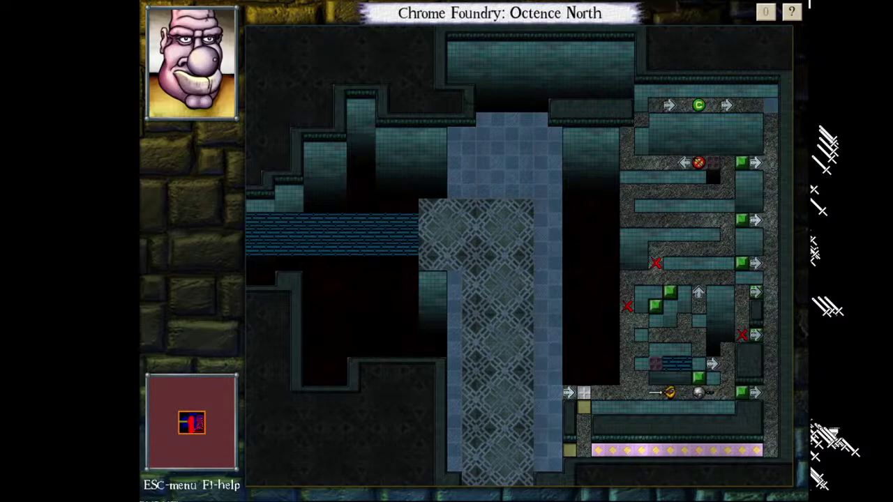
- Lead the ball northwest around the lower bridge to its trapdoor's northwest side, and rotate the sword counterclockwise
key("KP_4")
key("KP_7")
key("KP_7")
key("KP_9")
key("q")
key("q")
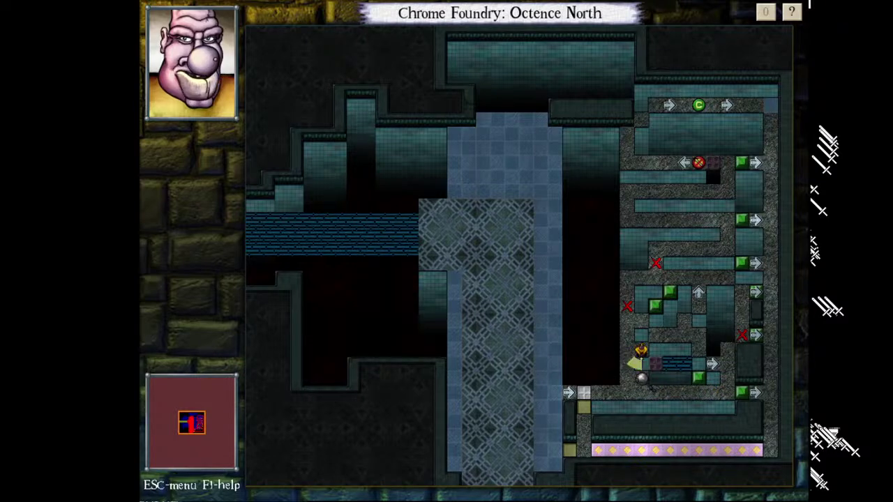
- Walk east along the path above the lower bridge and back west so the ball is drawn onto the bridge
key("KP_9")
key("KP_6")
key("KP_6")
key("KP_4")
key("KP_4")
key("KP_1")
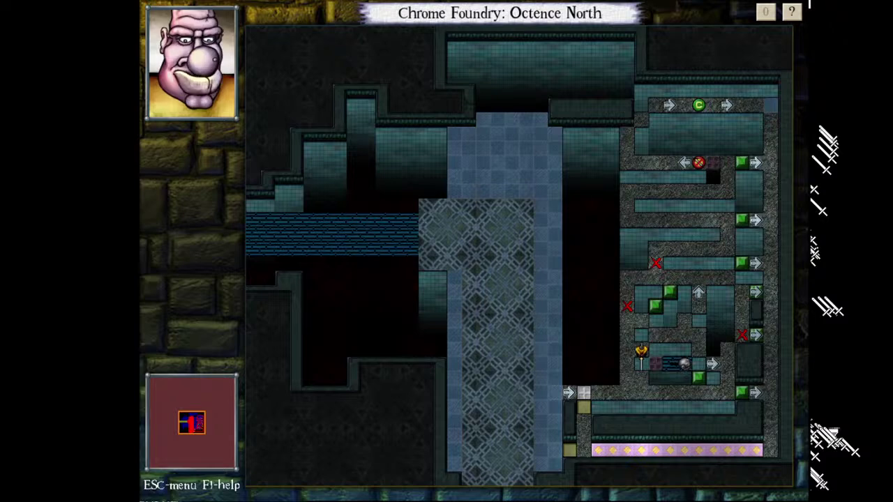
- Step south across the lower bridge's trapdoor to drop the bridge and ball, and head north along the western walkway past the checkpoint
key("KP_2")
key("KP_2")
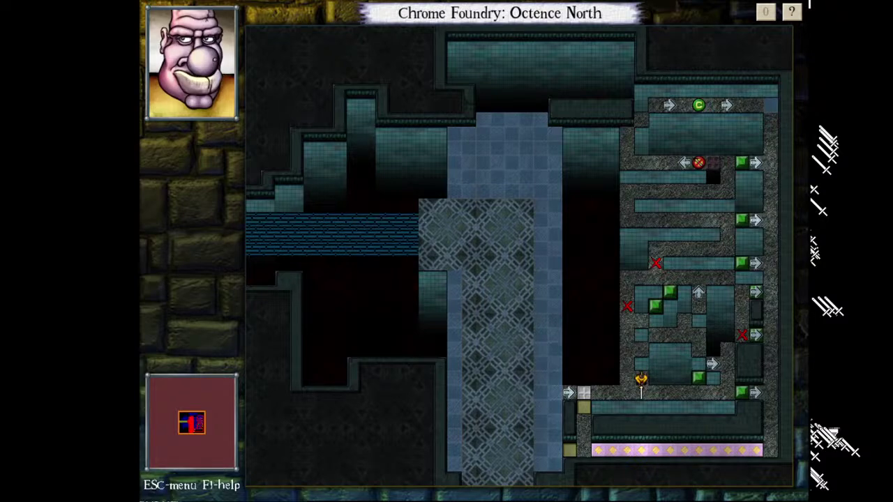
key("KP_7")
key("KP_8")
key("KP_8")
key("KP_8")
key("KP_8")
key("KP_8")
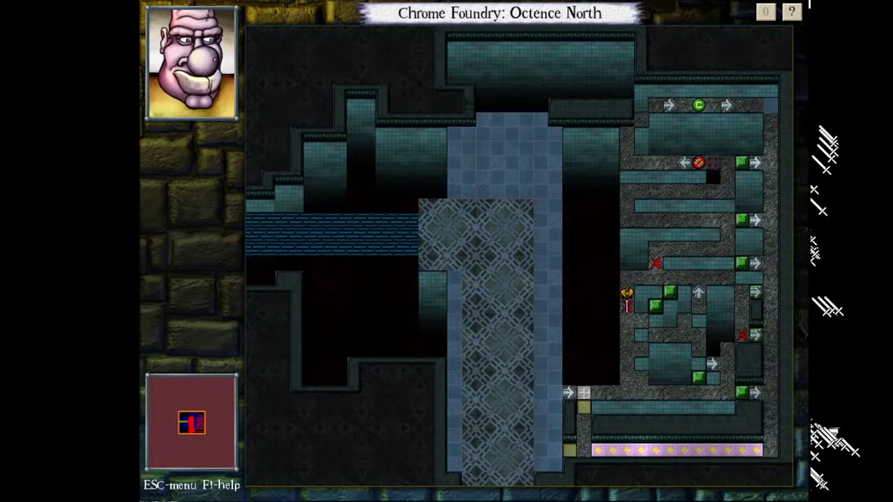
- Follow the winding upper maze north past the second checkpoint, east, and back west to the next bend
key("KP_9")
key("KP_9")
key("KP_9")
key("KP_6")
key("KP_6")
key("KP_6")
key("KP_9")
key("KP_7")
key("KP_4")
key("KP_4")
key("KP_4")
key("KP_4")
key("KP_4")
key("KP_7")
- Continue east and back west over the remaining trapdoor, and climb to the start of the northern corridor
key("KP_9")
key("KP_6")
key("KP_6")
key("KP_6")
key("KP_6")
key("KP_6")
key("KP_9")
key("KP_7")
key("KP_4")
key("KP_4")
key("KP_4")
key("KP_4")
key("KP_4")
key("KP_7")
key("KP_8")
key("KP_9")
key("KP_9")
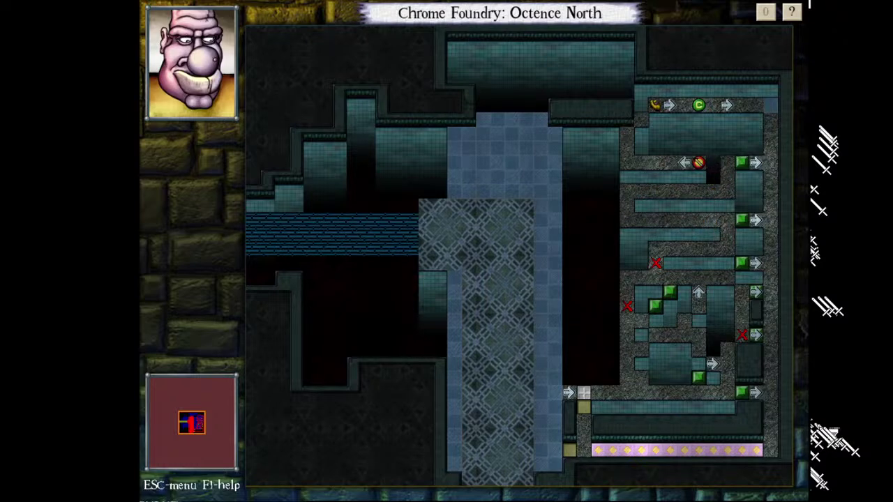
- Cross the conquer token eastward along the northern corridor and start south down the room's eastern edge
key("KP_6")
key("KP_6")
key("KP_6")
key("KP_6")
key("KP_6")
key("KP_6")
key("KP_6")
key("KP_3")
key("KP_2")
key("KP_2")
key("KP_2")
key("KP_2")
key("KP_2")
key("KP_2")
key("KP_2")
key("KP_2")
key("KP_2")
key("KP_2")
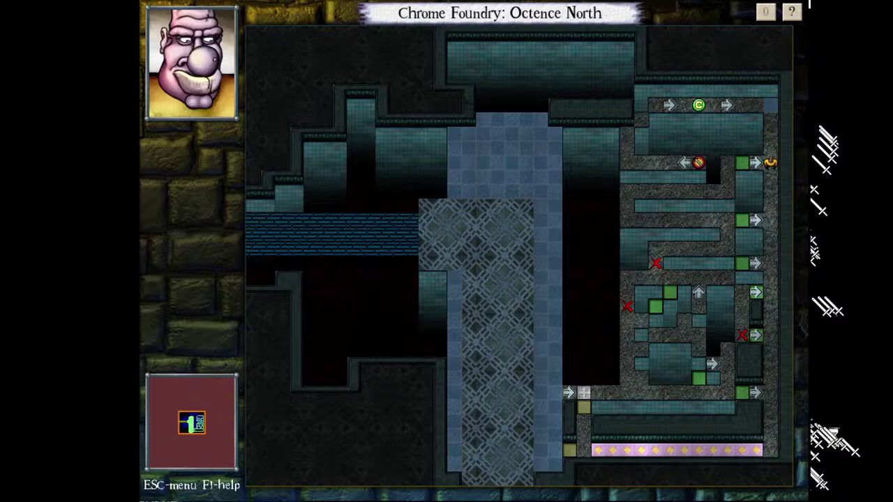
- Walk south down the eastern edge and step onto the east end of the long purple pressure plate
key("KP_2")
key("KP_2")
key("KP_2")
key("KP_2")
key("KP_2")
key("KP_2")
key("KP_2")
key("KP_2")
key("KP_2")
key("KP_2")
key("KP_2")
key("KP_1")
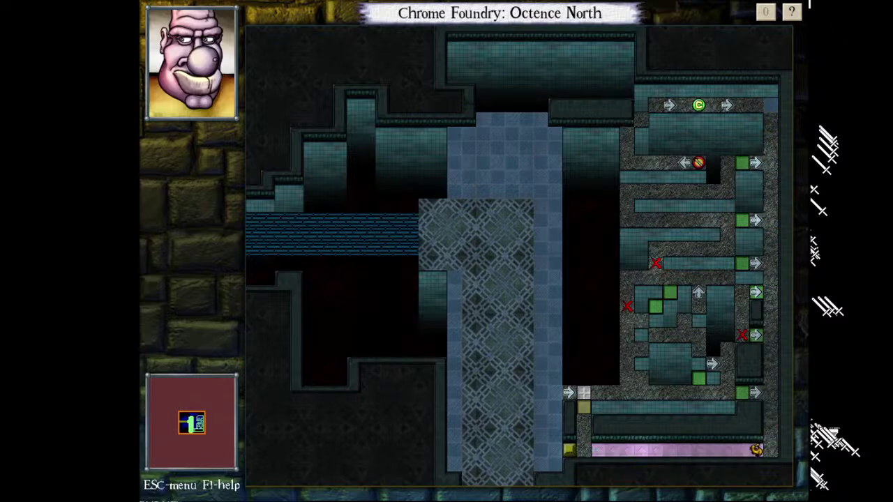
- Walk west along the whole purple pressure plate and step off its western end
key("KP_4")
key("KP_4")
key("KP_4")
key("KP_4")
key("KP_4")
key("KP_4")
key("KP_4")
key("KP_4")
key("KP_4")
key("KP_4")
key("KP_4")
key("KP_4")
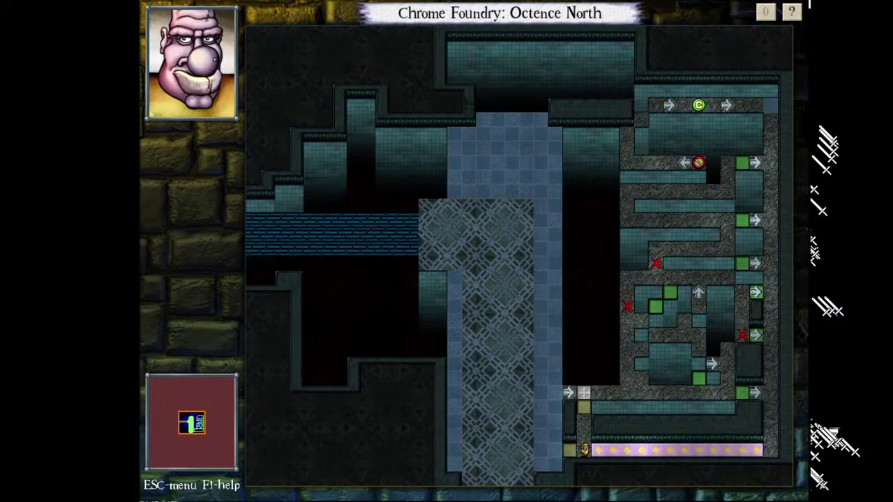
- Test the yellow doors by stepping on and off the purple plate's western end, and enter the western doorway
key("KP_4")
key("KP_9")
key("Up")
key("Down")
key("Down")
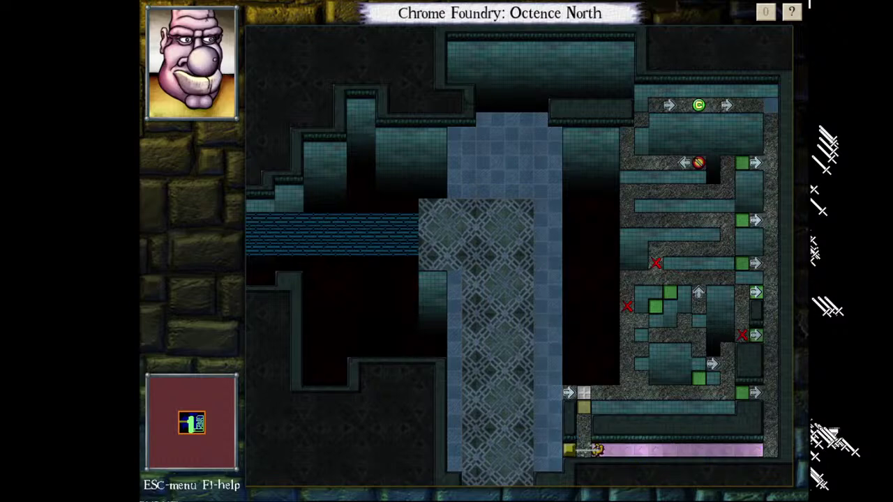
key("Right")
key("Home")
key("End")
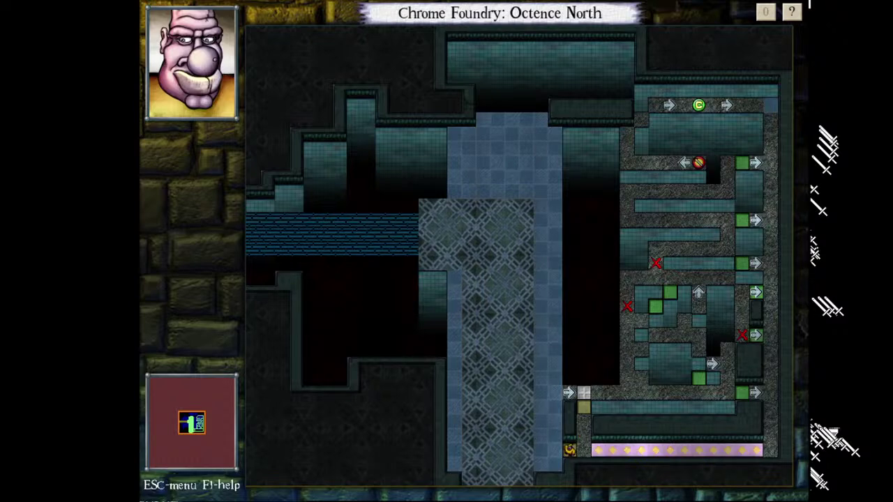
- End the playtest and go via Septence North, Once West to the testing room Sence North, Once West
key("Escape")
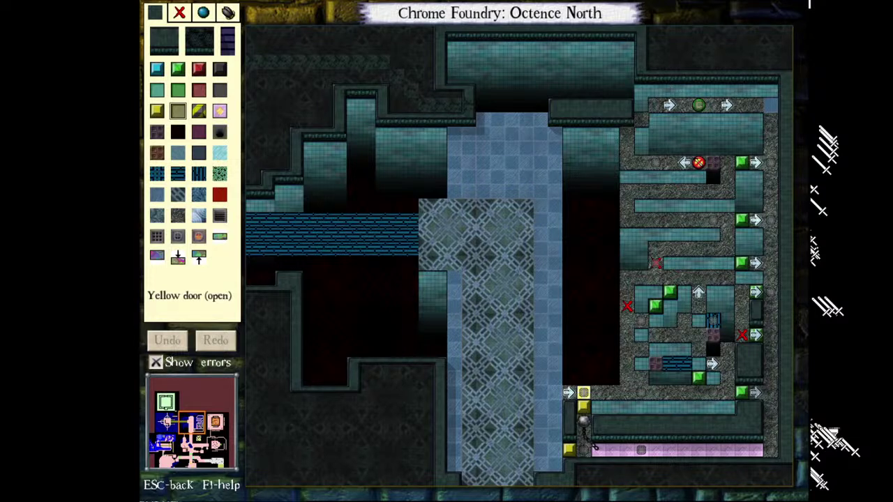
key("Down")
key("Left")
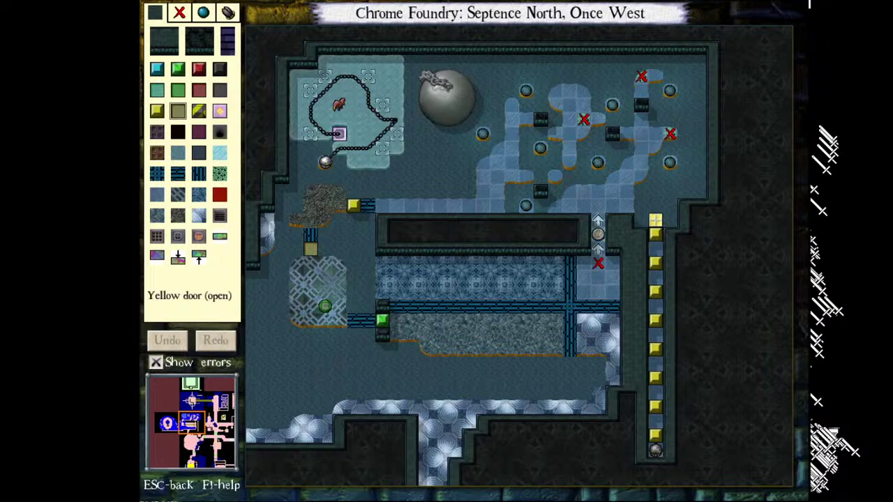
key("Down")
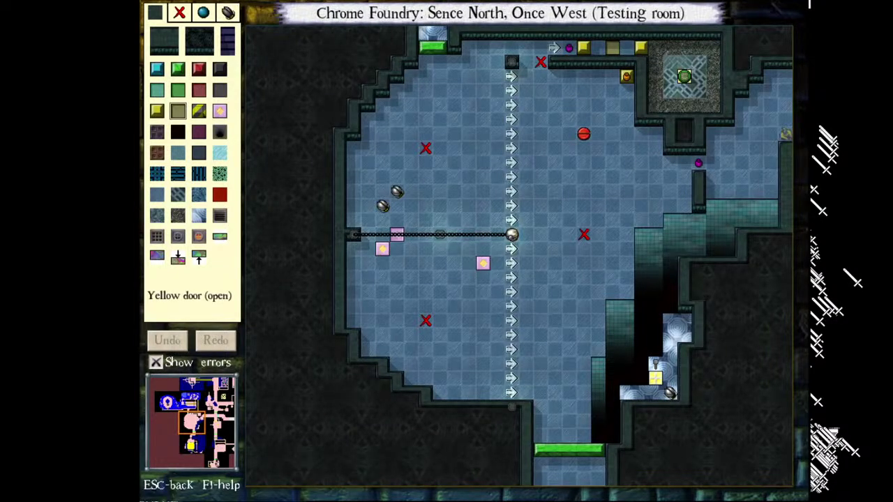
- Start a playtest from the room's eastern entrance and walk west toward the invisibility potion in the doorway
left_click(764, 157)
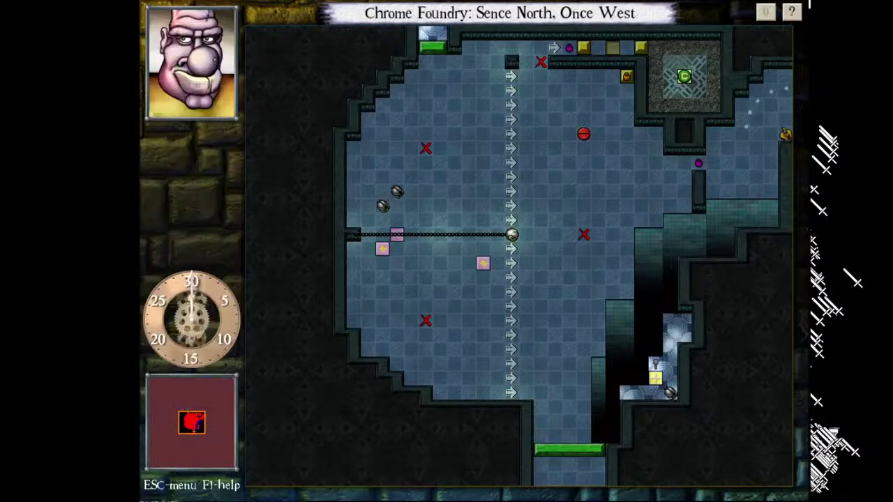
key("Left")
key("Left")
key("Left")
key("Left")
key("Left")
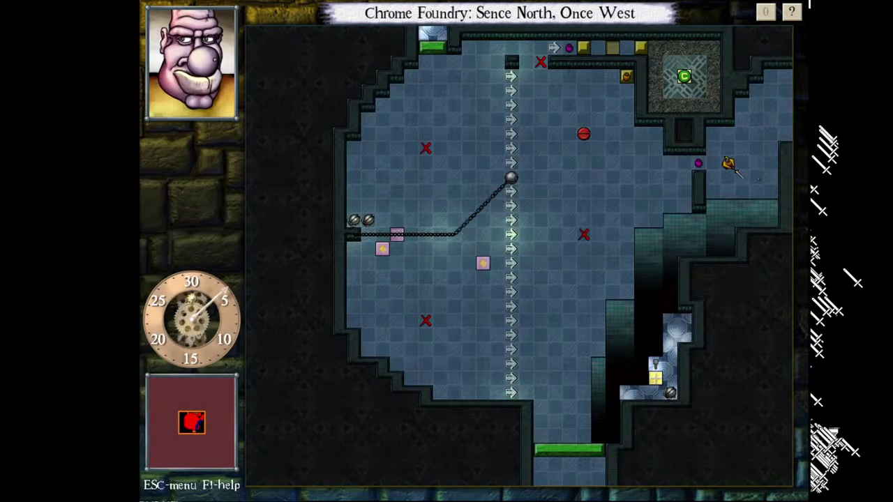
- Drink the invisibility potion in the eastern doorway and continue west into the main chamber
key("Left")
key("Left")
key("Left")
key("Left")
key("Left")
key("Left")
key("Left")
key("Left")
key("Left")
key("Left")
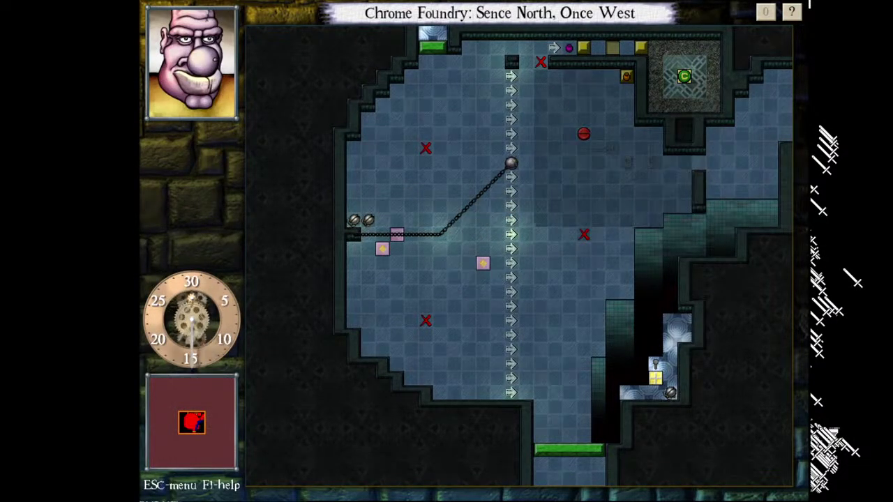
- Approach the northern part of the force-arrow column from the east
key("Left")
key("Left")
key("Left")
key("Left")
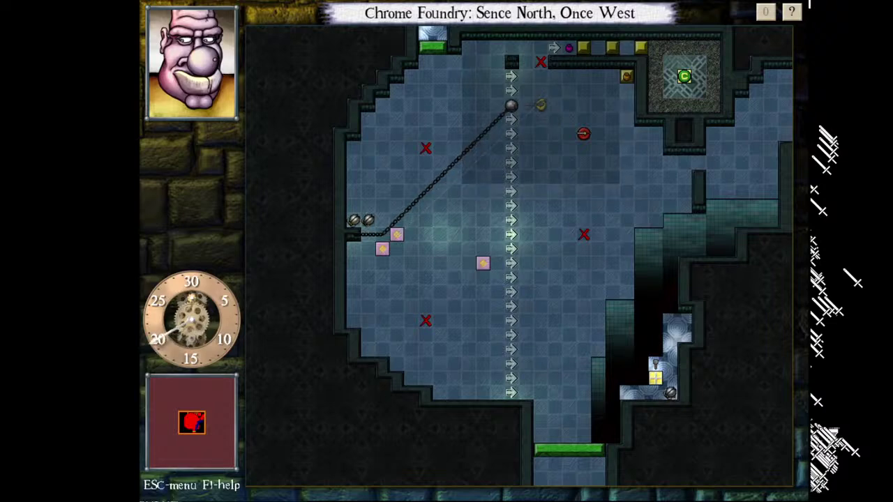
key("Down")
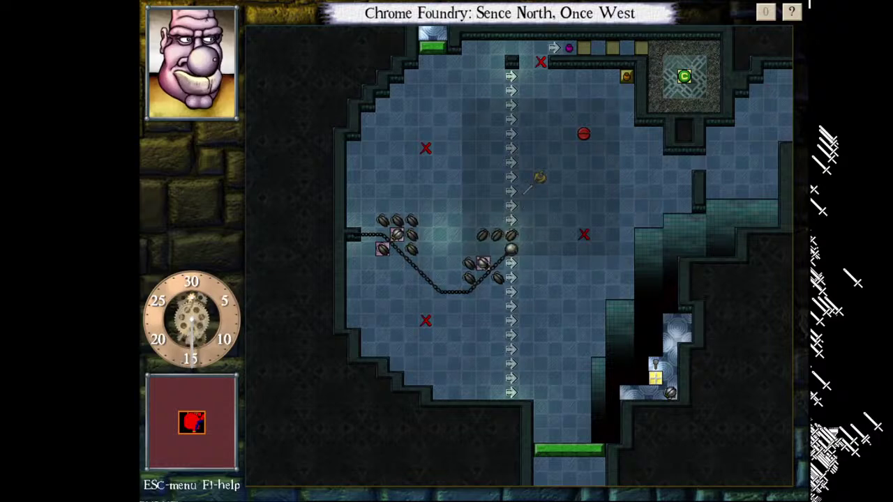
- Try to kill the roaches crossing to the east side of the force-arrow column
key("KP_6")
key("KP_3")
key("w")
key("KP_2")
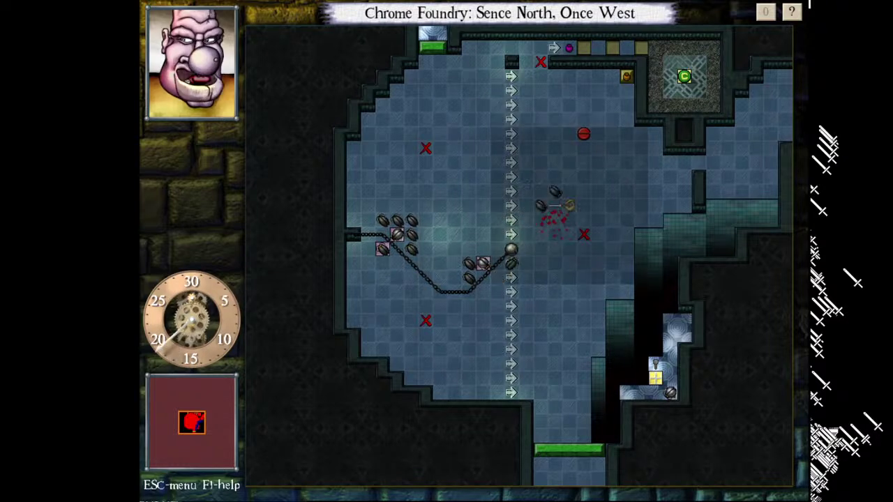
key("w")
key("q")
key("KP_2")
key("KP_4")
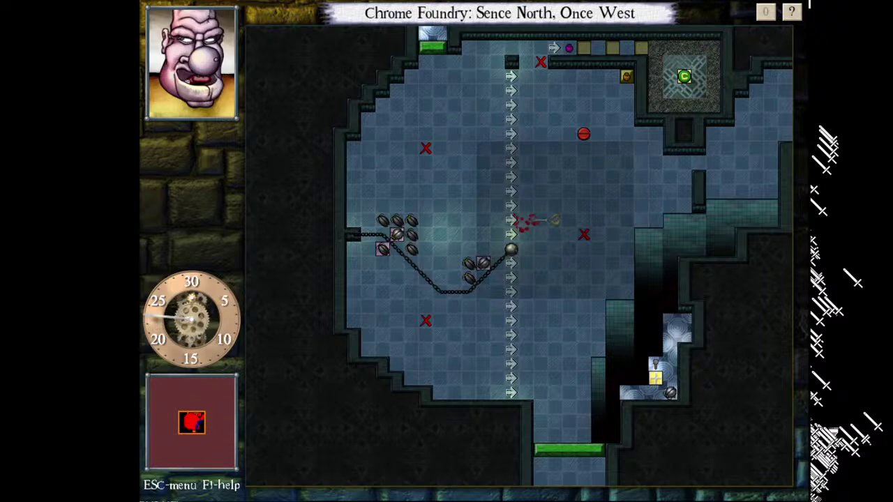
- Undo the roach fight back to the turn with unhatched eggs around the roach queens
key("BackSpace")
key("BackSpace")
key("BackSpace")
key("BackSpace")
key("BackSpace")
key("BackSpace")
key("BackSpace")
key("BackSpace")
key("BackSpace")
key("BackSpace")
key("BackSpace")
key("BackSpace")
key("BackSpace")
key("BackSpace")
key("BackSpace")
key("BackSpace")
key("BackSpace")
key("BackSpace")
key("BackSpace")
key("BackSpace")
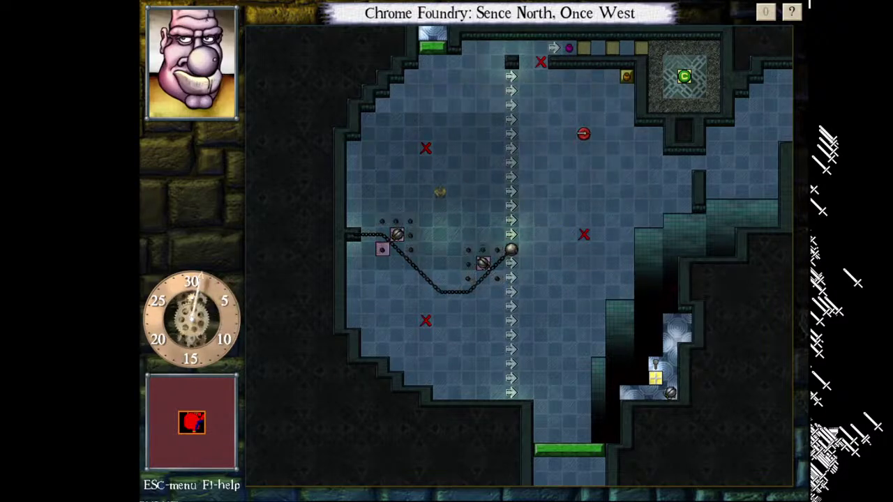
- Rewind further and take position just north of the roach queen near the western wall
key("KP_4")
key("BackSpace")
key("BackSpace")
key("BackSpace")
key("BackSpace")
key("BackSpace")
key("BackSpace")
key("BackSpace")
key("BackSpace")
key("BackSpace")
key("KP_4")
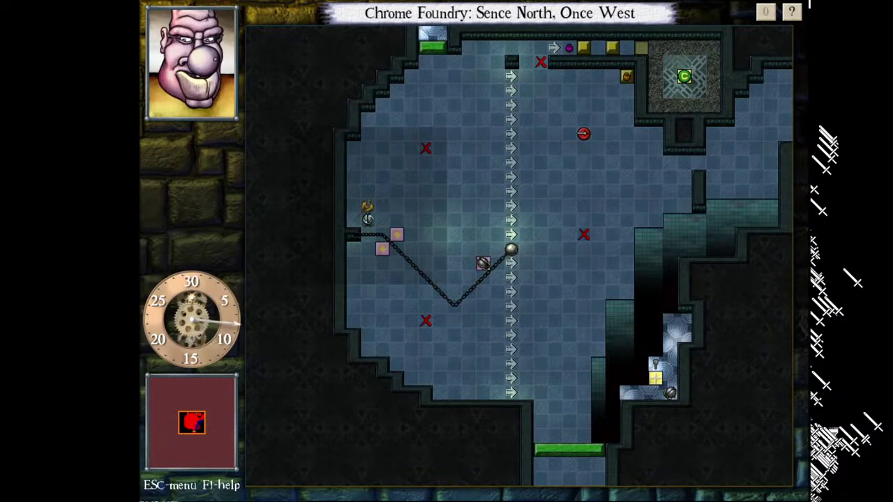
- Walk northeast away from the western wall, letting the roach queen move onto the northern of the two western plates
key("KP_6")
key("KP_6")
key("KP_8")
key("KP_9")
key("KP_9")
key("KP_9")
key("KP_9")
key("KP_9")
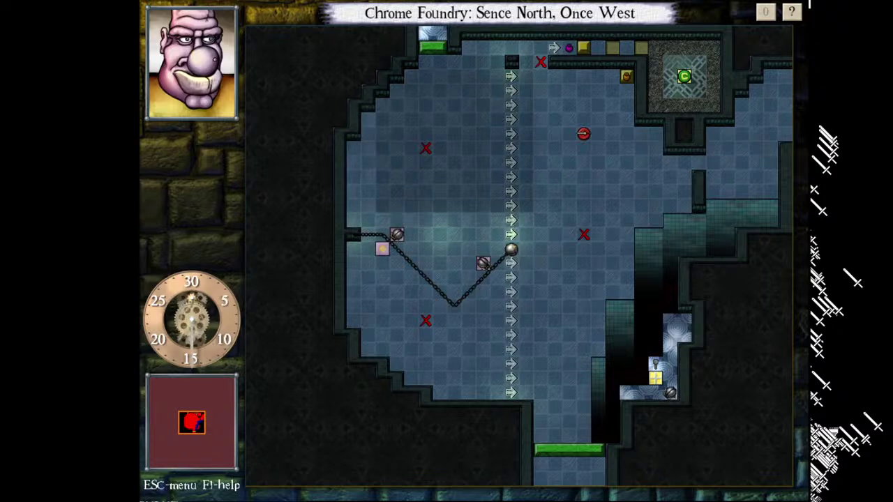
- Cross east over the force-arrow column to the area beside the round red marker
key("KP_6")
key("KP_6")
key("KP_6")
key("KP_6")
key("KP_5")
key("KP_5")
key("KP_5")
key("KP_5")
key("KP_5")
key("KP_5")
key("KP_5")
key("KP_5")
key("KP_5")
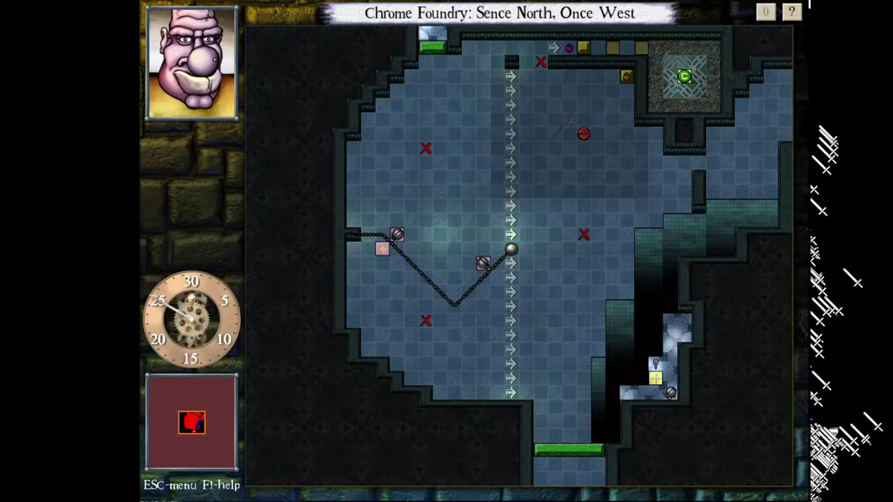
- Return to the western half of the chamber, just west of the upper force arrows
key("KP_5")
key("KP_5")
key("KP_5")
key("KP_5")
key("KP_5")
key("KP_5")
key("KP_5")
key("KP_5")
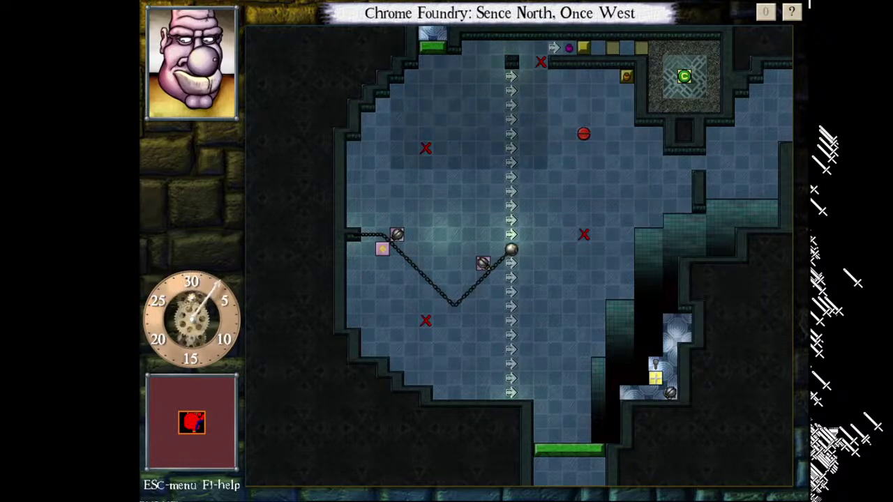
- Walk southwest to the roach queen on the northern western plate and wait beside her for the egg-laying turn
key("KP_5")
key("KP_5")
key("KP_5")
key("KP_5")
key("KP_5")
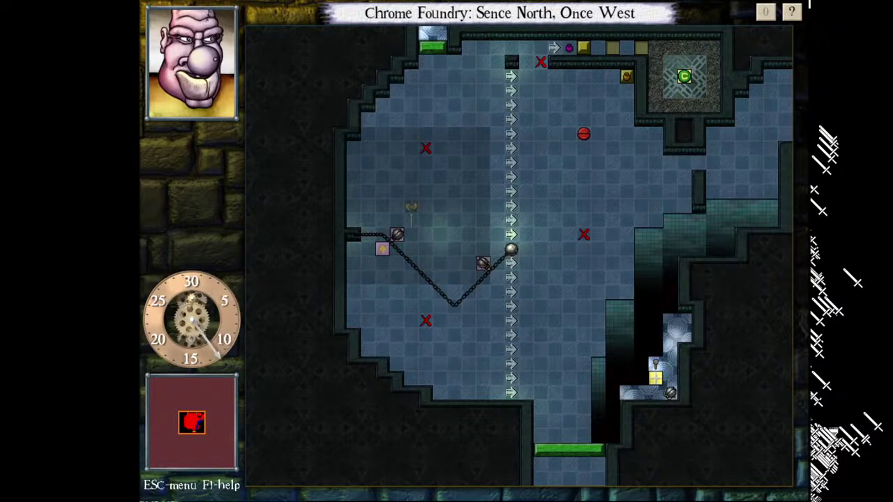
key("KP_5")
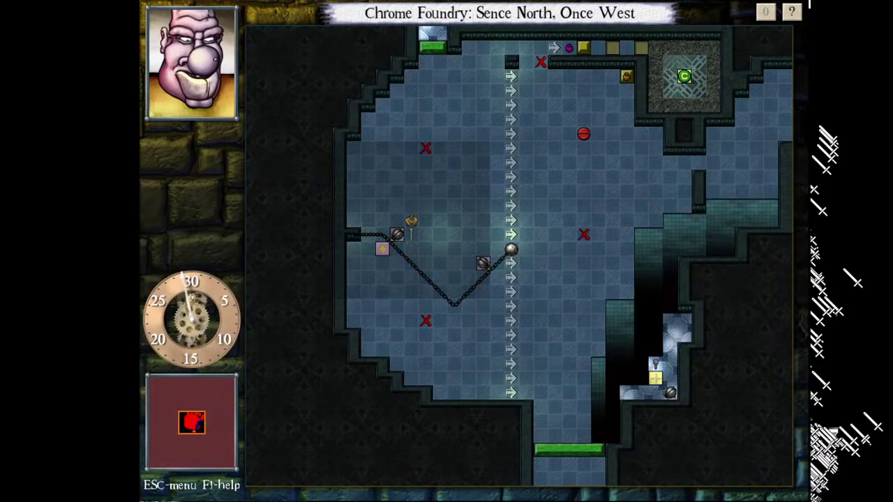
- Try to clear the eggs around the roach queen on the northern western plate by moving and turning the sword
key("KP_4")
key("KP_8")
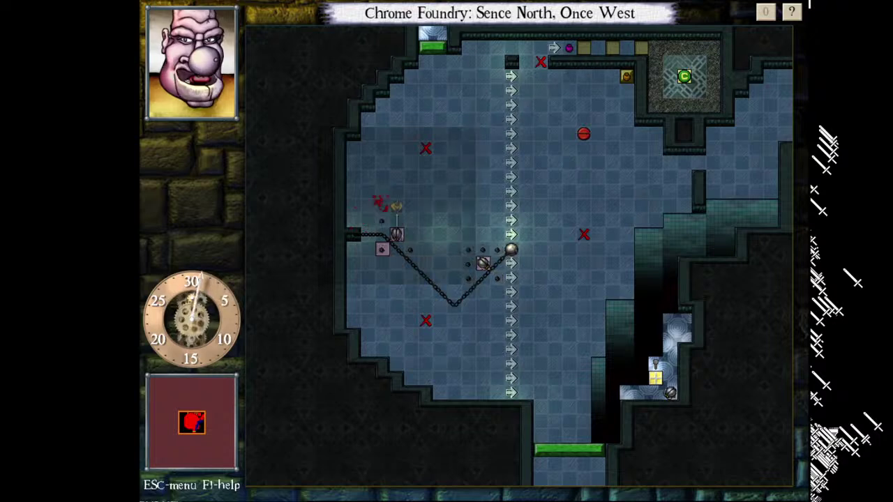
key("w")
key("KP_6")
key("q")
key("KP_2")
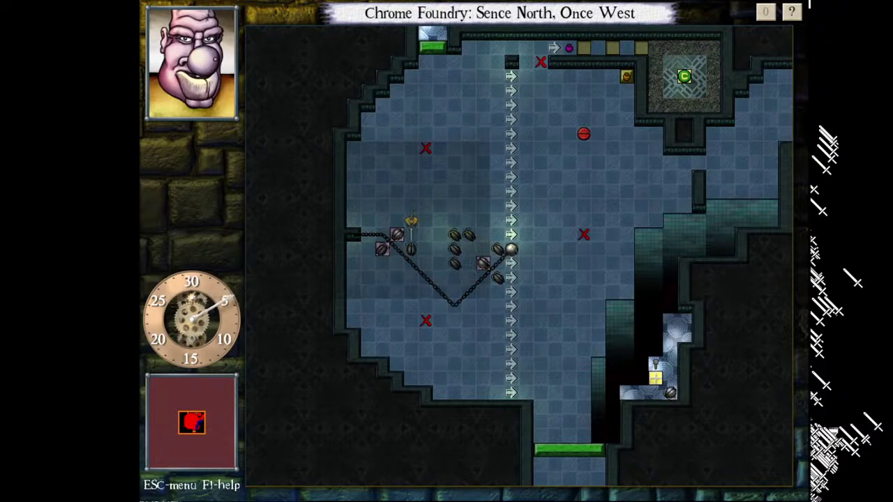
- Retreat north from the western plates and fight the hatched roaches in the western half of the chamber
key("KP_8")
key("q")
key("KP_8")
key("KP_8")
key("w")
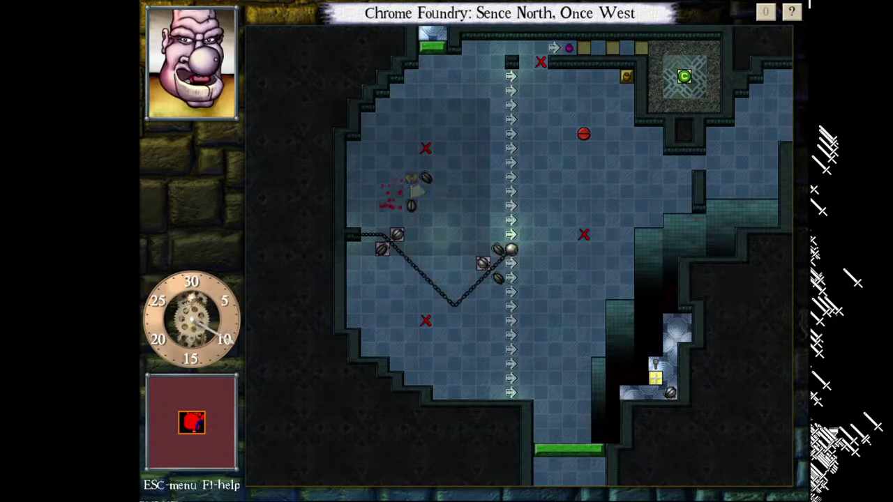
key("KP_9")
key("KP_2")
key("KP_3")
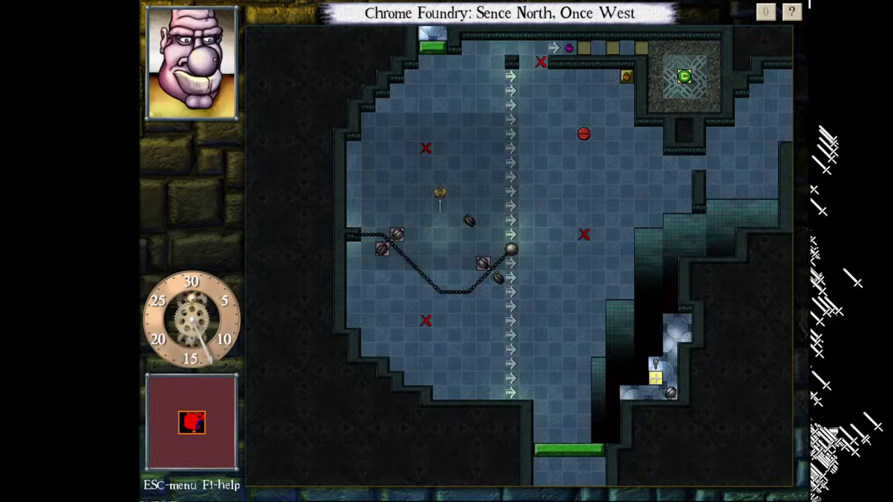
- Kill the roach to the east and move northeast over the force-arrow column
key("KP_6")
key("KP_6")
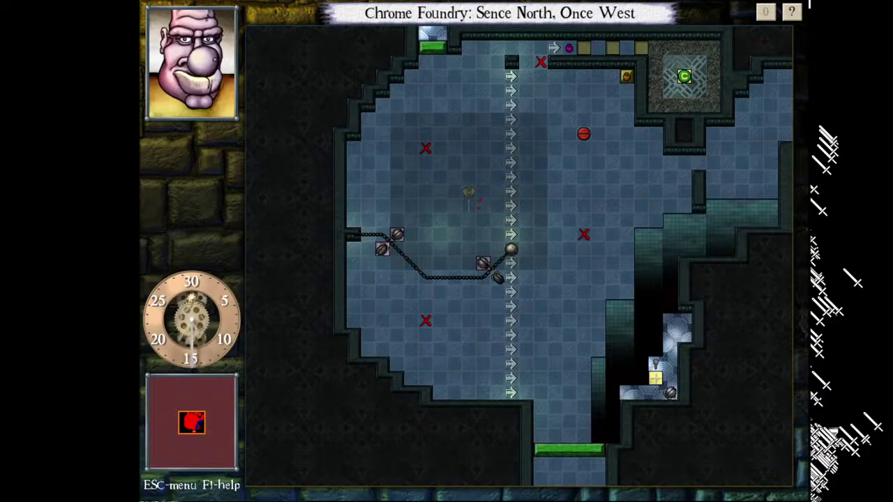
key("q")
key("KP_9")
key("KP_9")
key("KP_9")
key("KP_6")
key("KP_6")
key("KP_6")
key("KP_6")
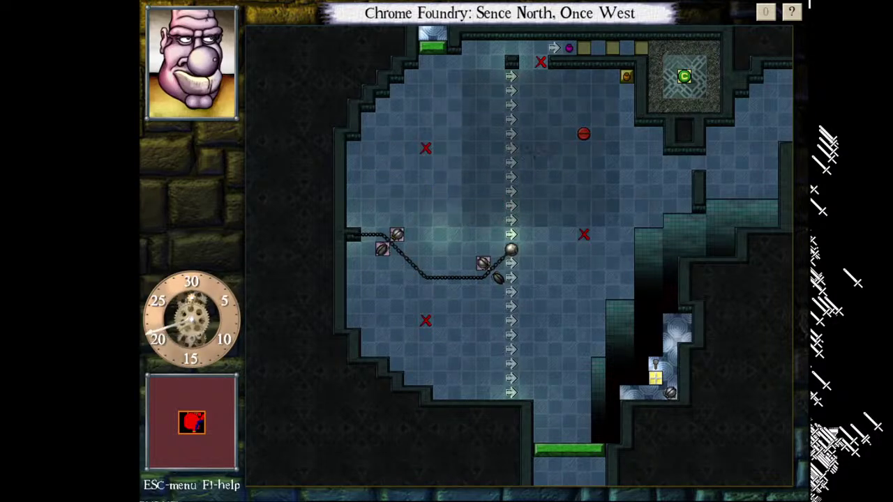
- Walk east and then south toward the red X east of the force arrows, luring the last roach across
key("KP_9")
key("w")
key("w")
key("KP_2")
key("KP_2")
key("KP_2")
key("KP_2")
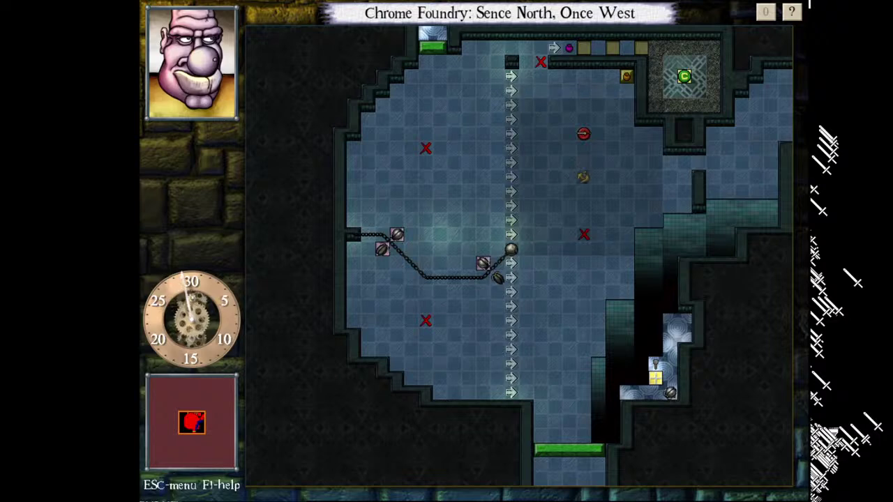
key("KP_2")
key("KP_1")
key("KP_2")
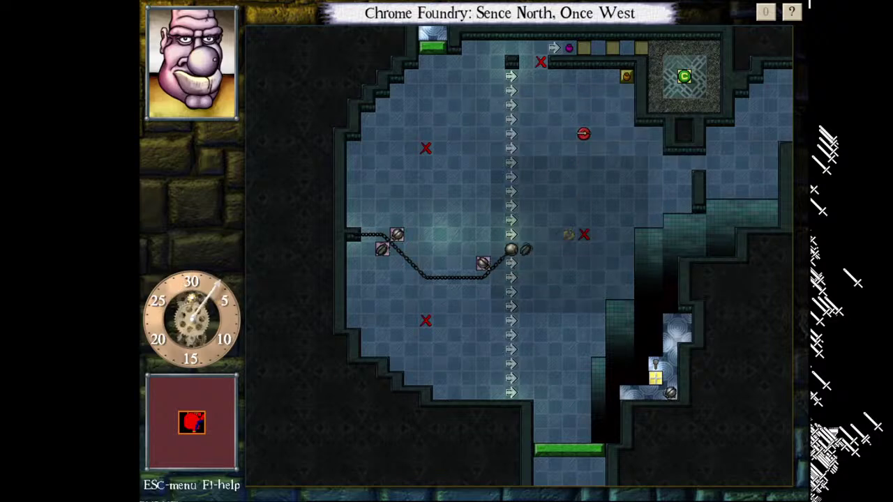
- Undo the trip to the east side, back to a turn west of the force-arrow column
key("BackSpace")
key("BackSpace")
key("BackSpace")
key("BackSpace")
key("BackSpace")
key("BackSpace")
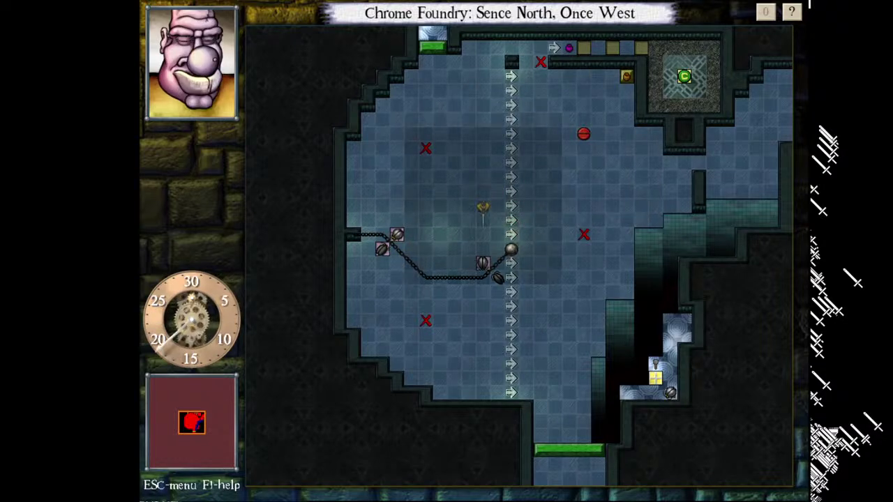
- Try a different way of fighting the hatched roaches north of the western plates
key("q")
key("w")
key("Up")
key("Left")
key("Left")
key("Left")
key("Home")
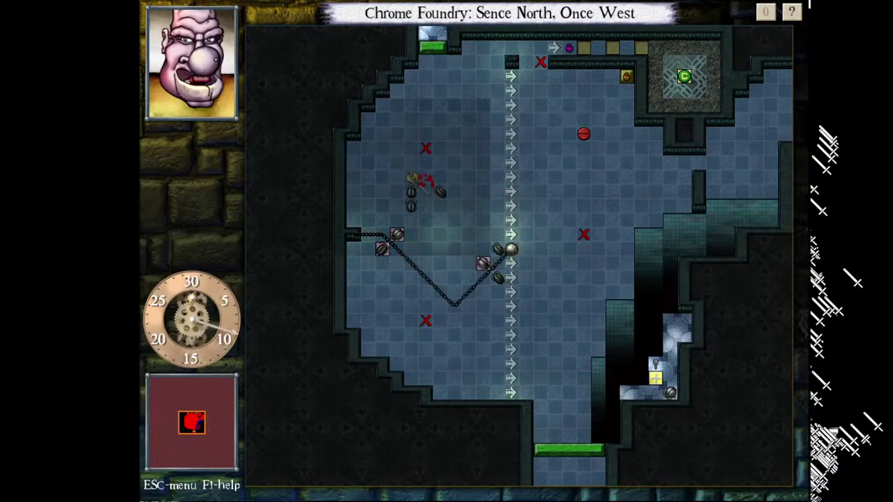
key("Down")
key("Down")
key("End")
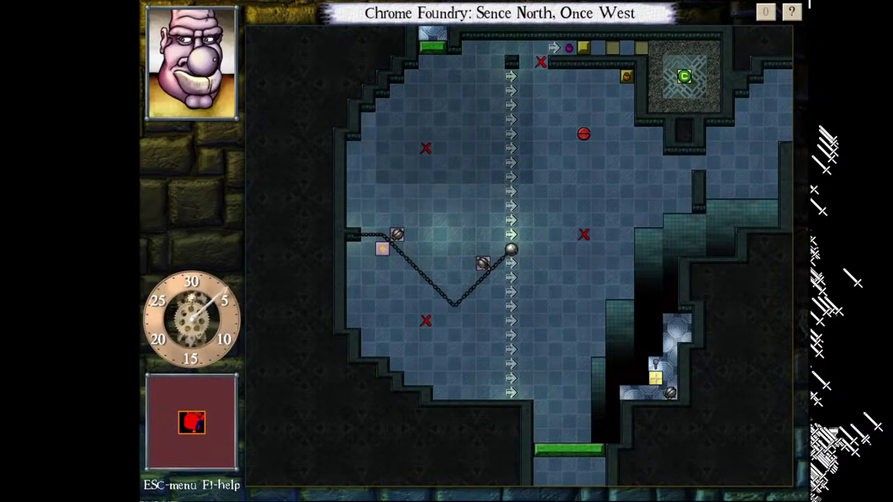
- Undo the roach fight in the western half, back to a turn east of the force-arrow column near the red X
key("BackSpace")
key("BackSpace")
key("BackSpace")
key("BackSpace")
key("BackSpace")
key("BackSpace")
key("BackSpace")
key("BackSpace")
key("BackSpace")
key("BackSpace")
key("BackSpace")
key("BackSpace")
key("BackSpace")
key("BackSpace")
key("BackSpace")
key("BackSpace")
key("BackSpace")
key("BackSpace")
key("BackSpace")
key("BackSpace")
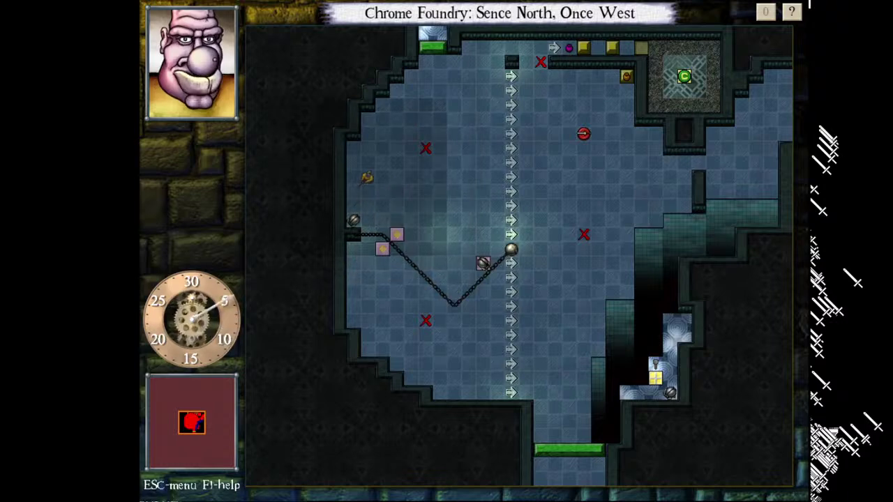
key("KP_2")
key("KP_2")
key("KP_2")
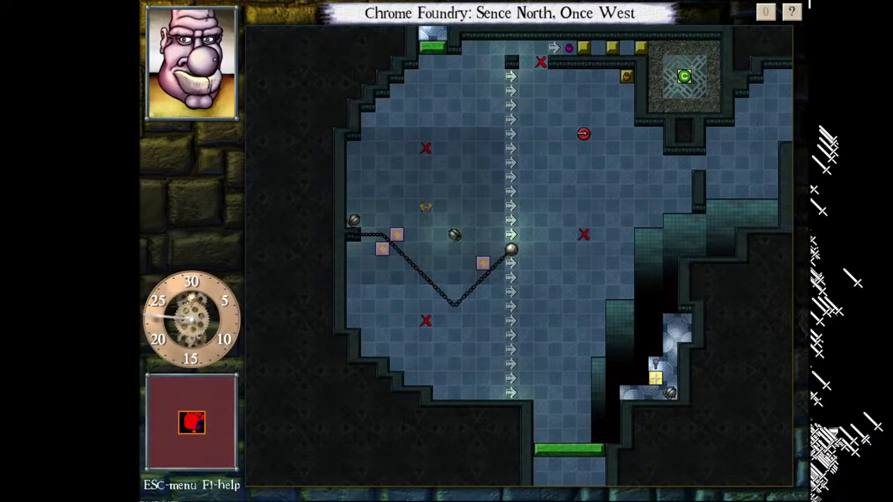
key("BackSpace")
key("BackSpace")
key("BackSpace")
key("BackSpace")
key("BackSpace")
key("BackSpace")
key("BackSpace")
key("BackSpace")
key("BackSpace")
key("BackSpace")
key("BackSpace")
key("BackSpace")
key("BackSpace")
key("BackSpace")
key("BackSpace")
key("BackSpace")
key("BackSpace")
key("BackSpace")
key("BackSpace")
key("BackSpace")
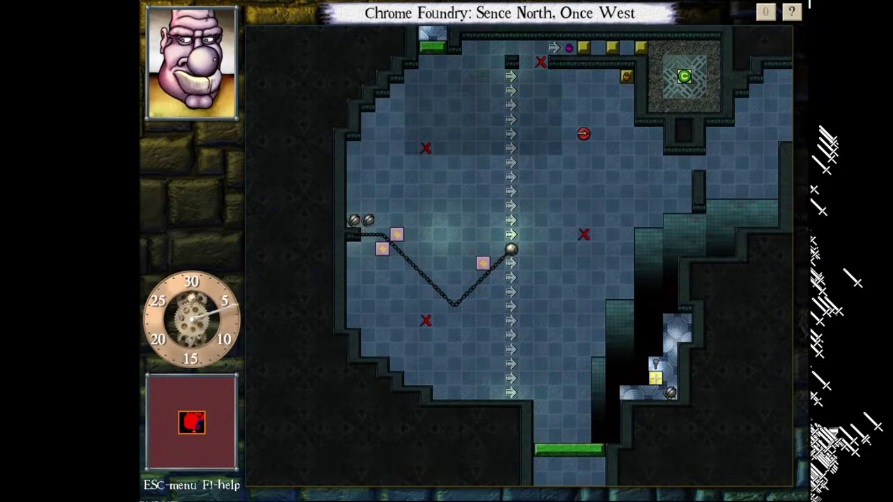
key("BackSpace")
key("BackSpace")
key("BackSpace")
key("BackSpace")
key("BackSpace")
key("BackSpace")
key("BackSpace")
key("BackSpace")
key("BackSpace")
- Try short moves, a sword turn and waits just west of the eastern red X to shift the chain over the plates
key("KP_1")
key("KP_4")
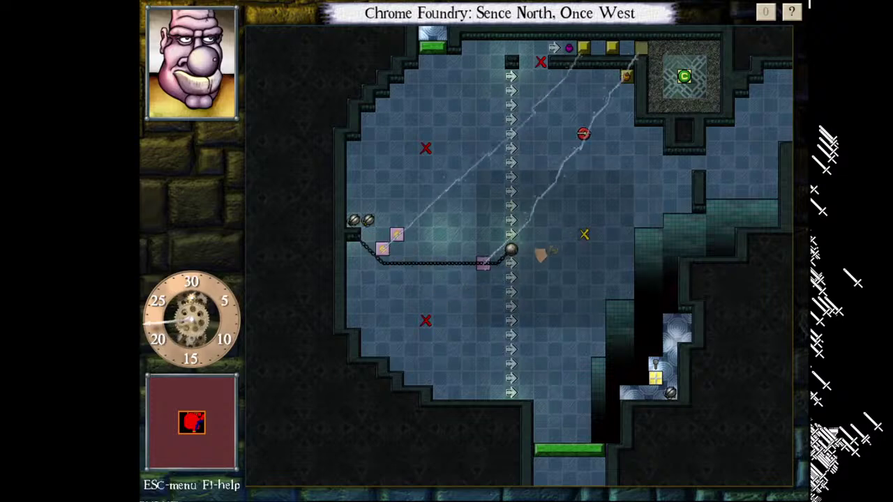
key("BackSpace")
key("BackSpace")
key("q")
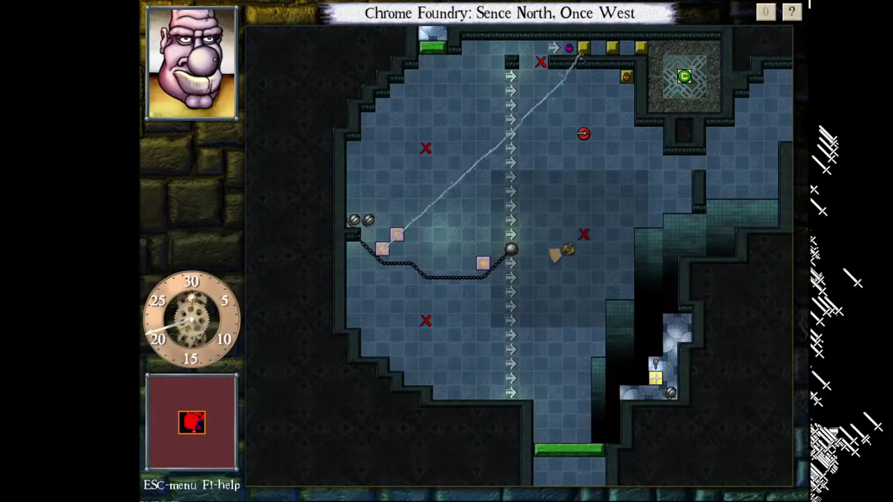
key("KP_5")
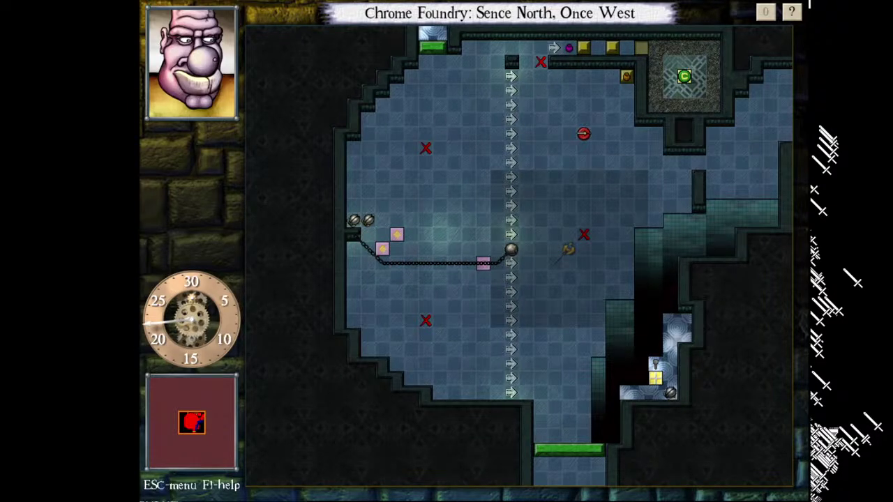
key("KP_6")
key("KP_4")
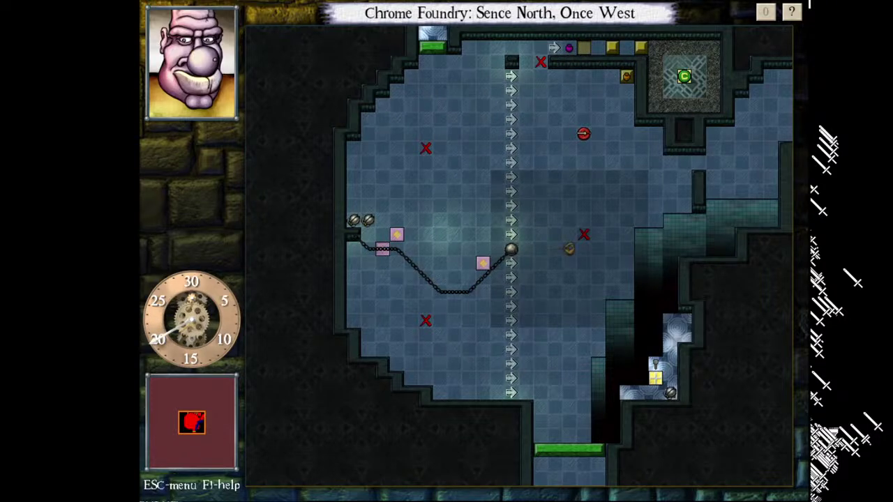
key("KP_5")
key("BackSpace")
key("BackSpace")
key("BackSpace")
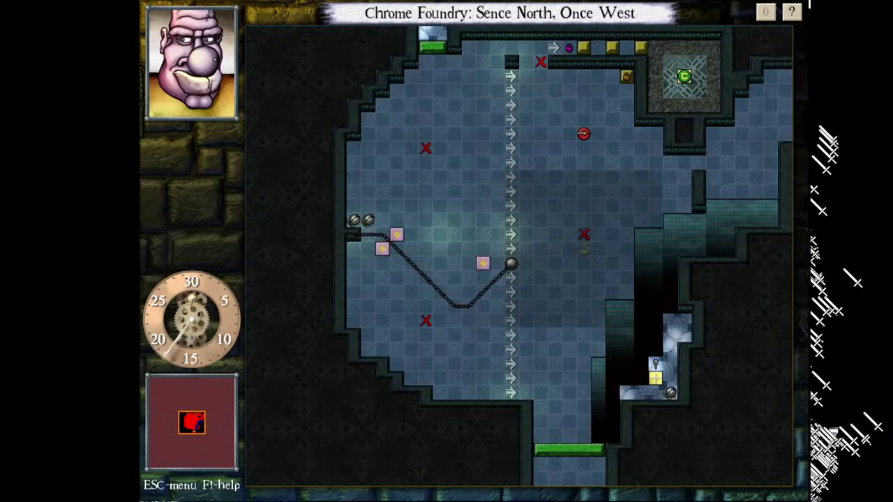
- Try walking north over the eastern red X and back south, dragging the iron ball along the force arrows
key("KP_8")
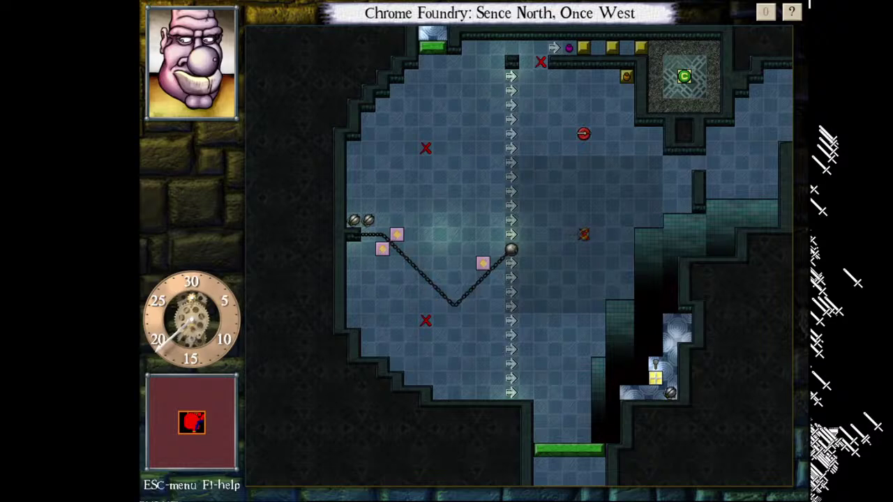
key("KP_8")
key("KP_3")
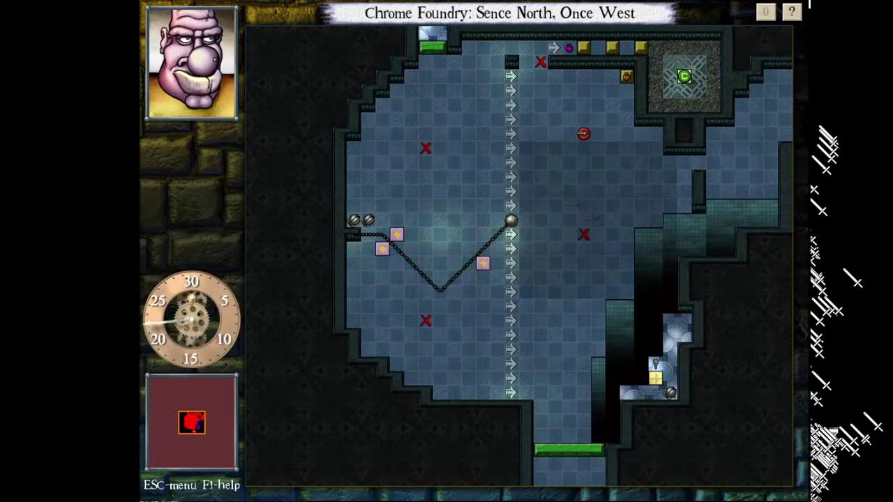
key("KP_1")
key("KP_2")
key("KP_2")
key("KP_3")
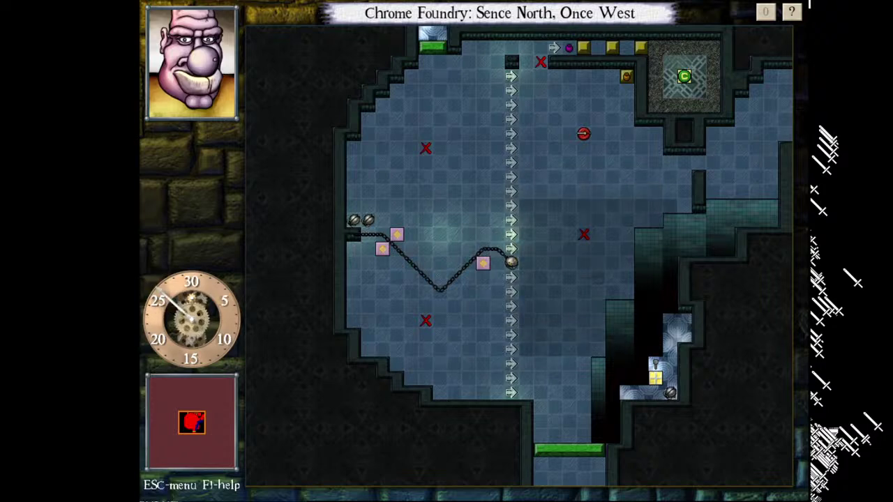
key("KP_7")
key("KP_1")
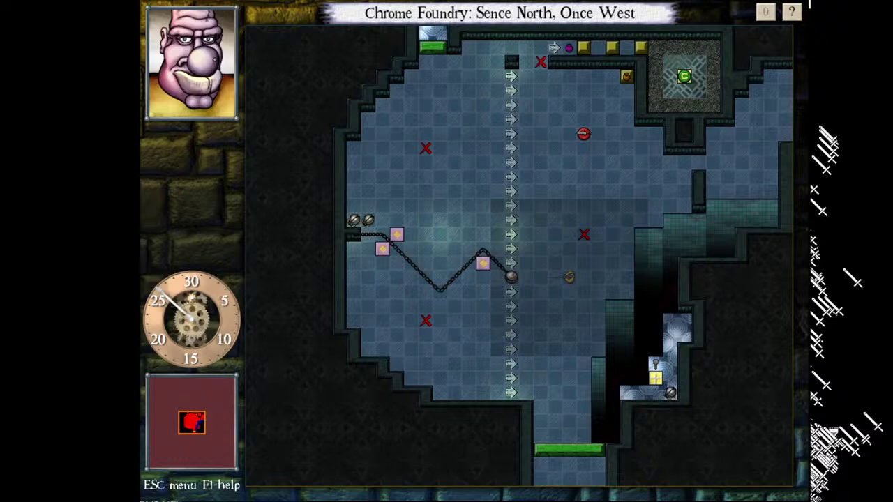
- Undo the loop over the eastern red X, back to an earlier turn three tiles south of it
key("BackSpace")
key("BackSpace")
key("BackSpace")
key("BackSpace")
key("BackSpace")
key("BackSpace")
key("BackSpace")
key("BackSpace")
key("BackSpace")
key("BackSpace")
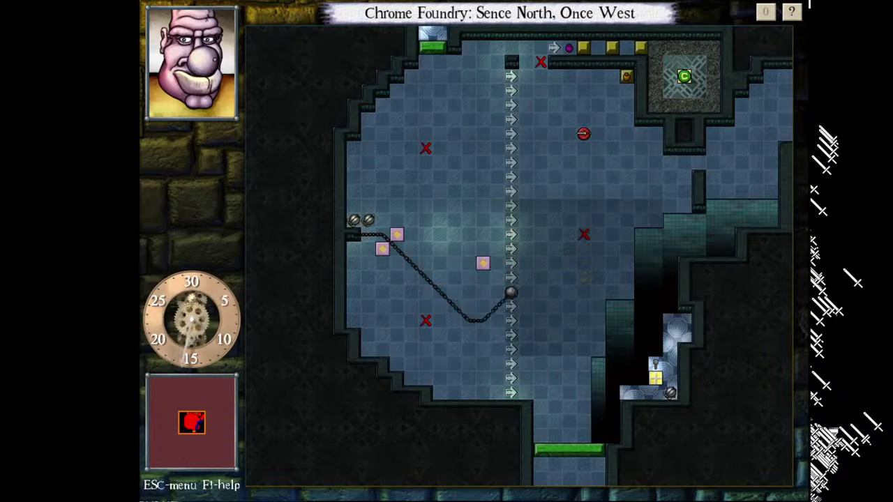
- Try going straight north onto the eastern red X to drape the chain over the plate nearest the force arrows, and back off south
key("KP_8")
key("KP_8")
key("KP_8")
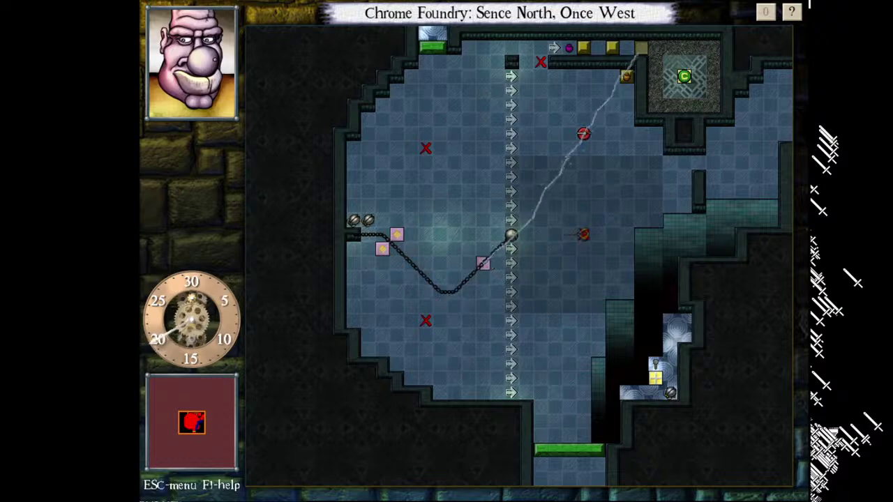
key("KP_2")
key("KP_2")
key("KP_2")
key("KP_2")
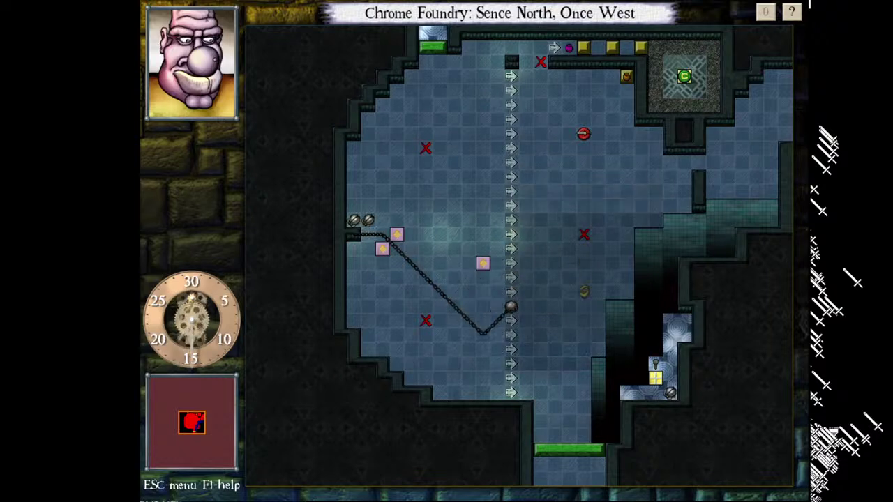
- Try different steps and a wait beside the iron ball at the southern force arrows to reposition the chain
key("KP_1")
key("KP_1")
key("KP_1")
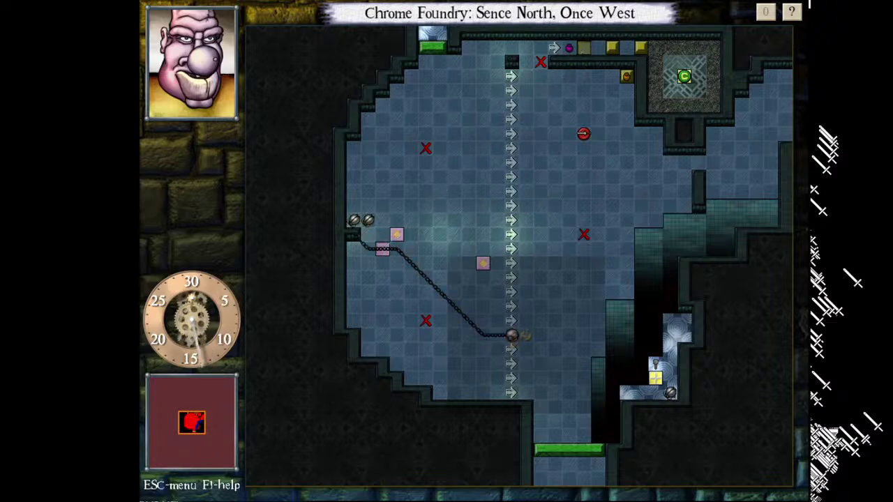
key("KP_9")
key("KP_1")
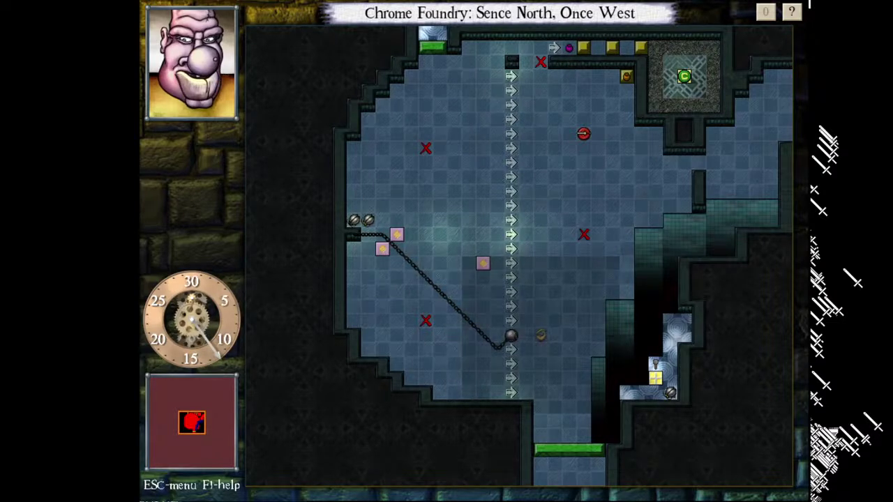
key("KP_4")
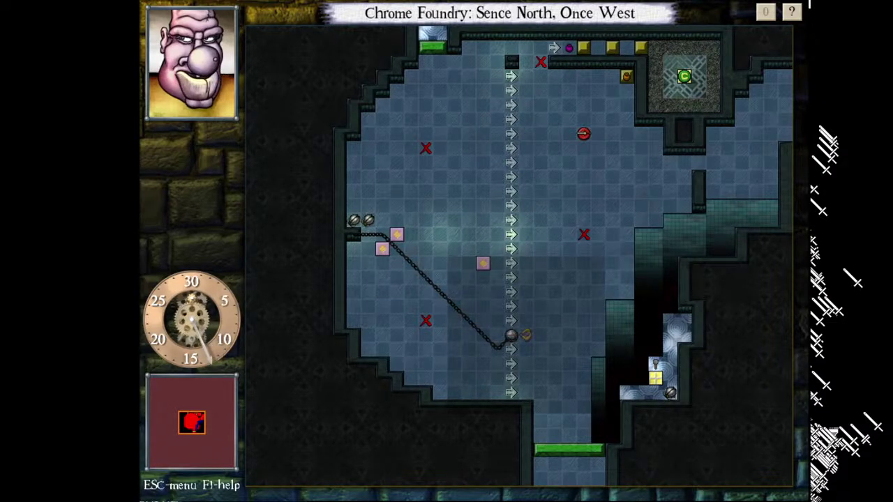
key("KP_6")
key("KP_5")
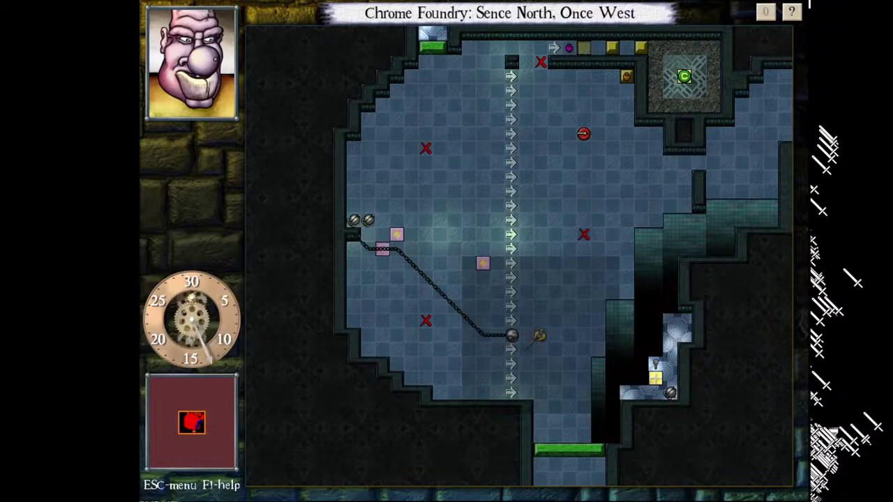
- Undo the moves around the iron ball, back to an earlier turn just northeast of it beside the southern force arrows
key("BackSpace")
key("BackSpace")
key("BackSpace")
key("BackSpace")
key("BackSpace")
key("BackSpace")
key("BackSpace")
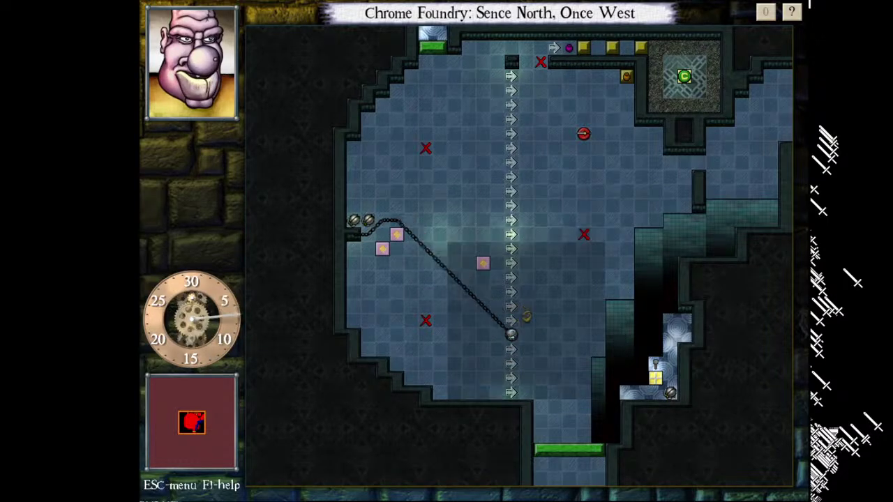
- Walk three tiles south along the east side of the force arrows and step northeast
key("KP_2")
key("KP_2")
key("KP_2")
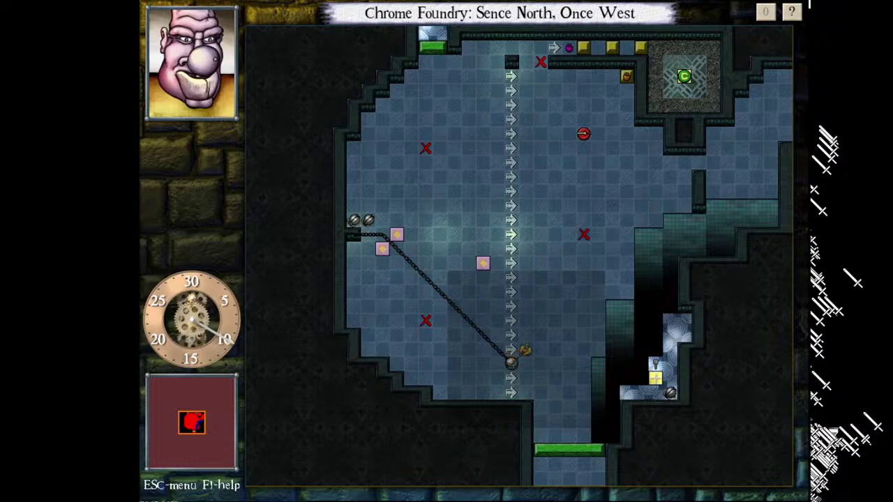
key("KP_2")
key("BackSpace")
key("KP_9")
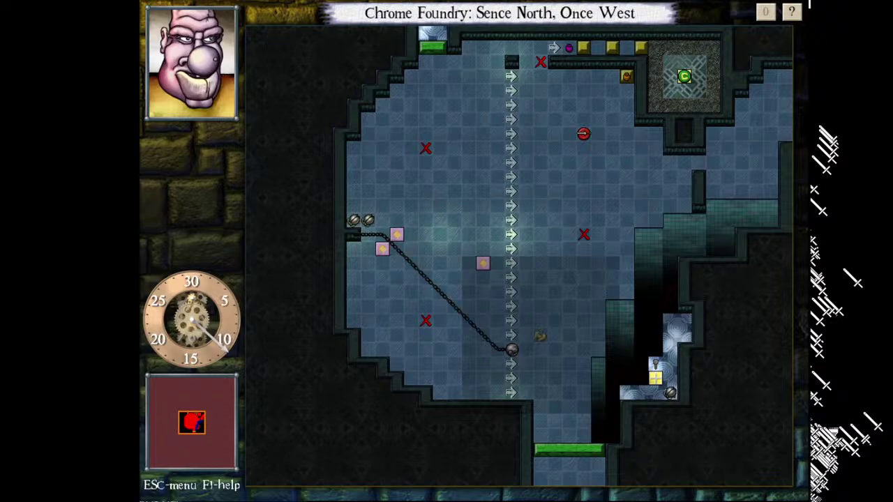
- Return west to the force arrows, turn the sword clockwise, walk north nearly level with the eastern red X and step northeast
key("KP_4")
key("w")
key("KP_8")
key("KP_8")
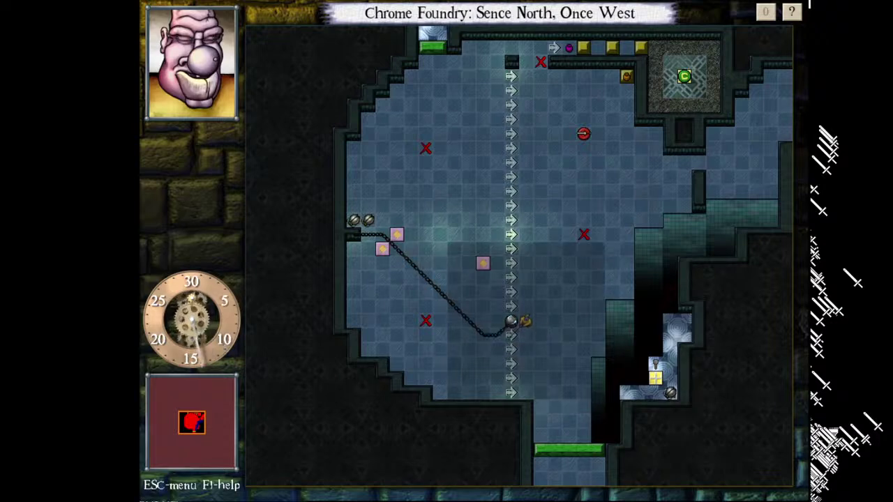
key("KP_8")
key("KP_8")
key("KP_8")
key("KP_8")
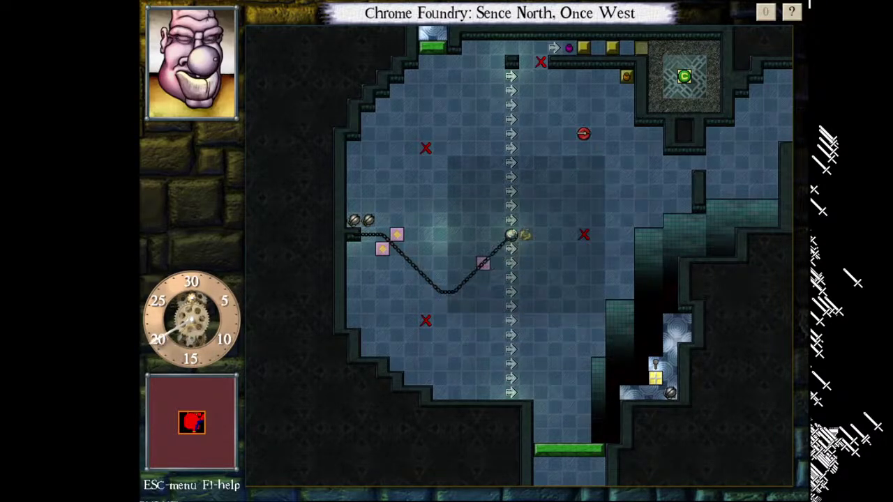
key("KP_8")
key("KP_2")
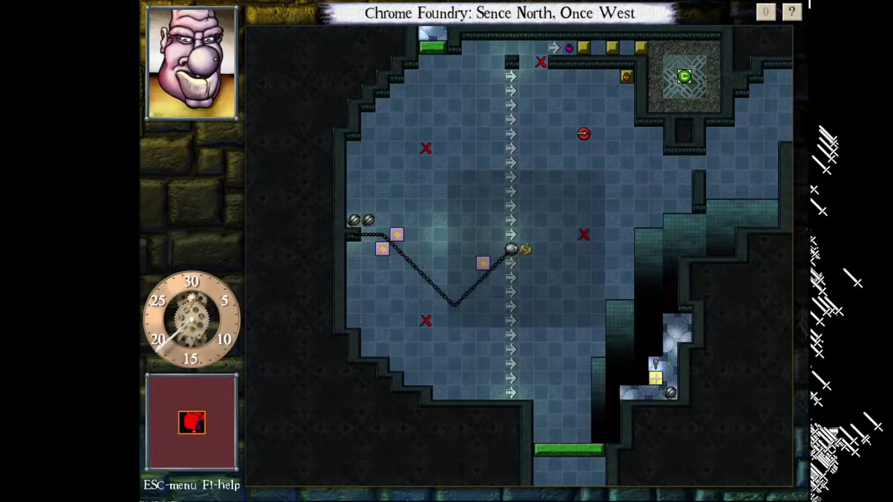
key("KP_9")
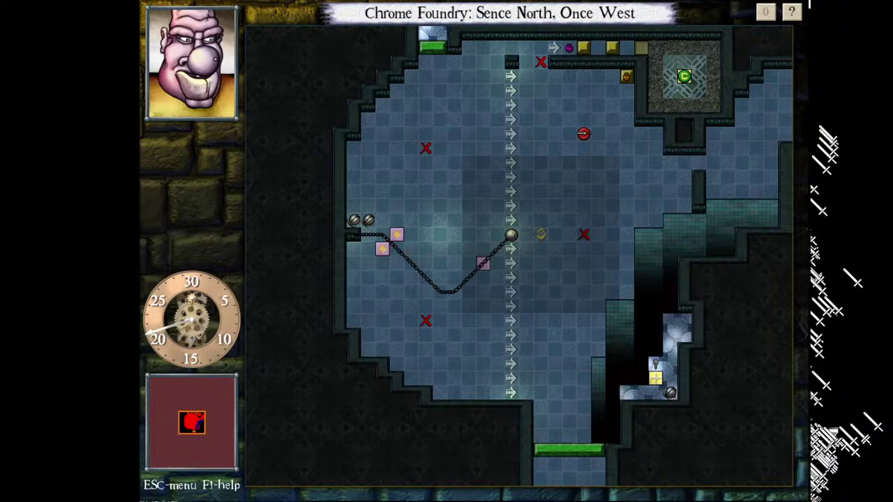
- Try stepping northwest and heading directly south along the force arrows to spread the chain over the plates
key("KP_7")
key("KP_2")
key("KP_2")
key("KP_2")
key("KP_2")
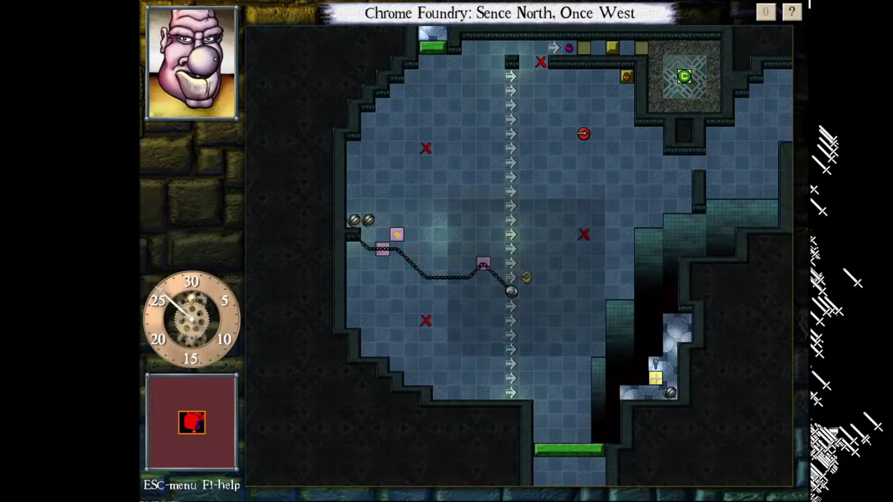
key("KP_8")
key("KP_8")
key("KP_9")
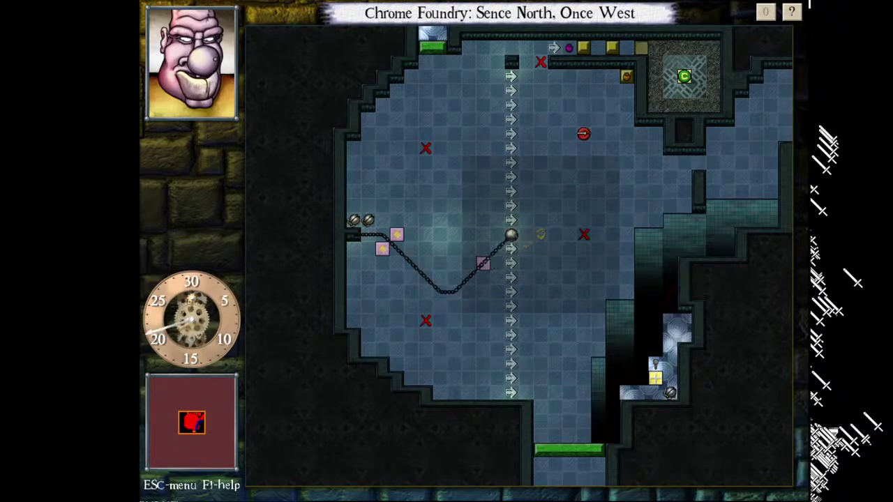
- Wait three turns two tiles east of the force arrows and step northwest, pulling the chain over the northern plate
key("KP_5")
key("KP_5")
key("KP_5")
key("KP_7")
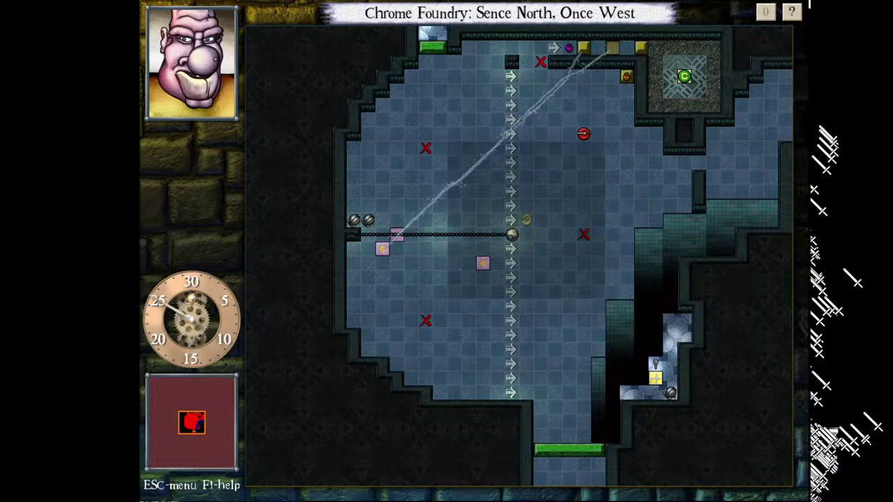
- Try walking south along the force arrows, sidestepping southeast and southwest, and returning north to move the chain between plates
key("KP_2")
key("KP_2")
key("KP_2")
key("KP_2")
key("KP_2")
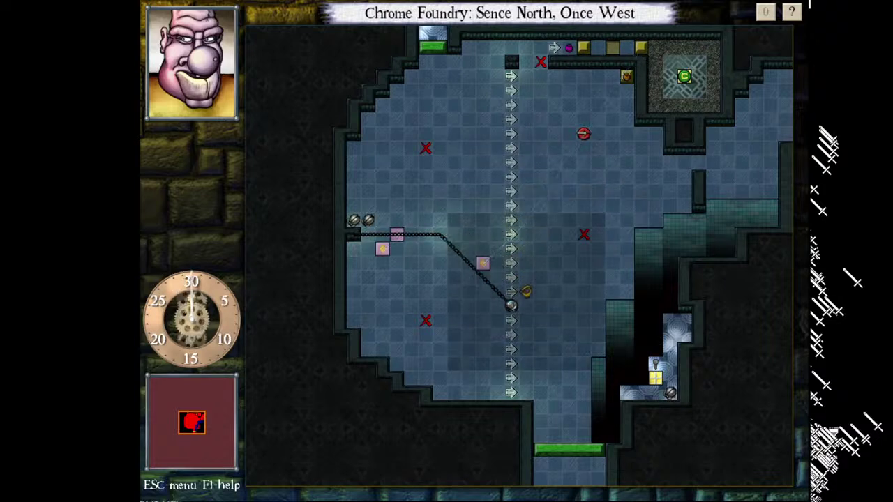
key("KP_3")
key("KP_1")
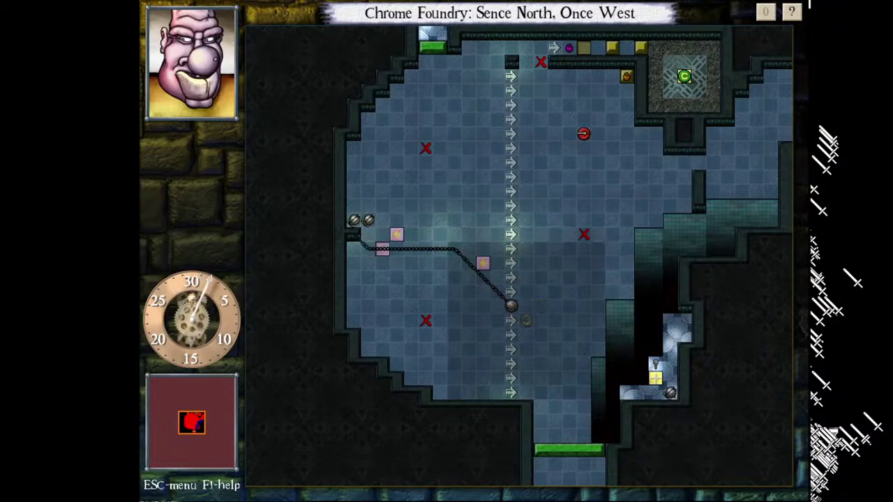
key("KP_8")
key("KP_8")
key("KP_8")
key("KP_8")
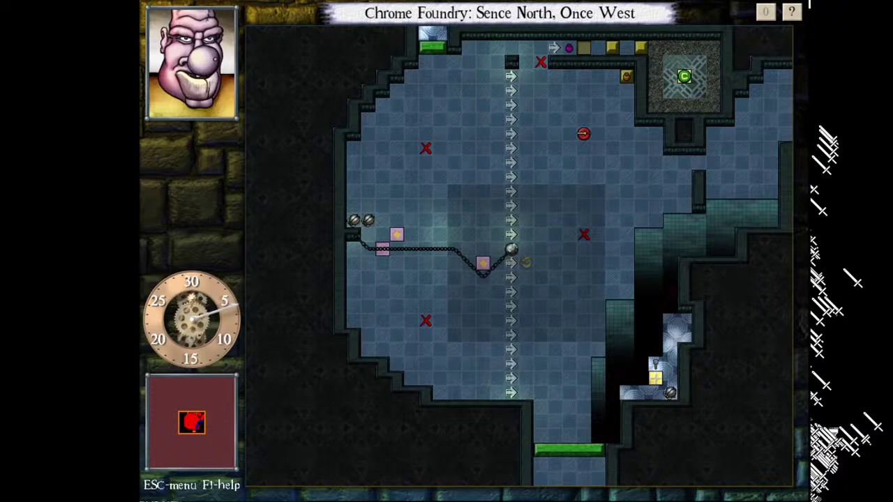
- Undo the southward walk, back to the turn just after the northwest step beside the force arrows
key("BackSpace")
key("BackSpace")
key("BackSpace")
key("KP_8")
key("KP_8")
key("KP_8")
key("KP_8")
key("KP_9")
key("KP_7")
key("w")
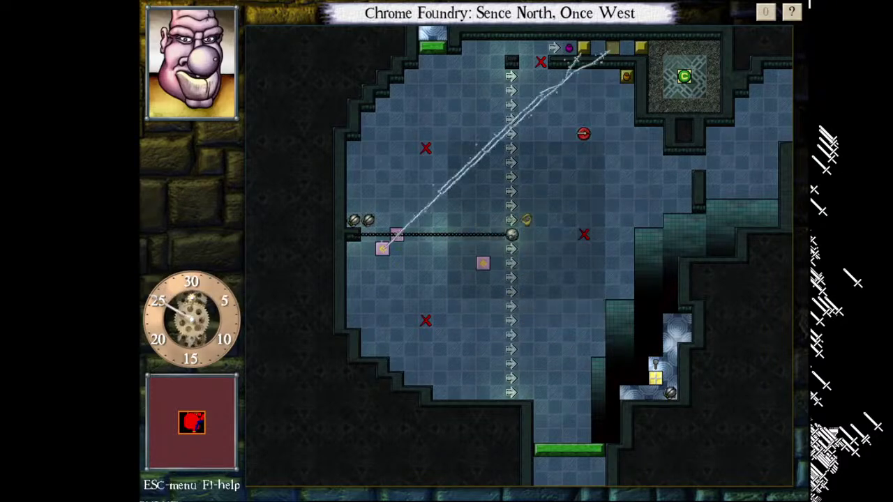
- Walk south along the force arrows, then step northeast and south to draw the ball and chain below the central plate
key("KP_3")
key("KP_4")
key("KP_2")
key("KP_2")
key("KP_2")
key("KP_2")
key("KP_9")
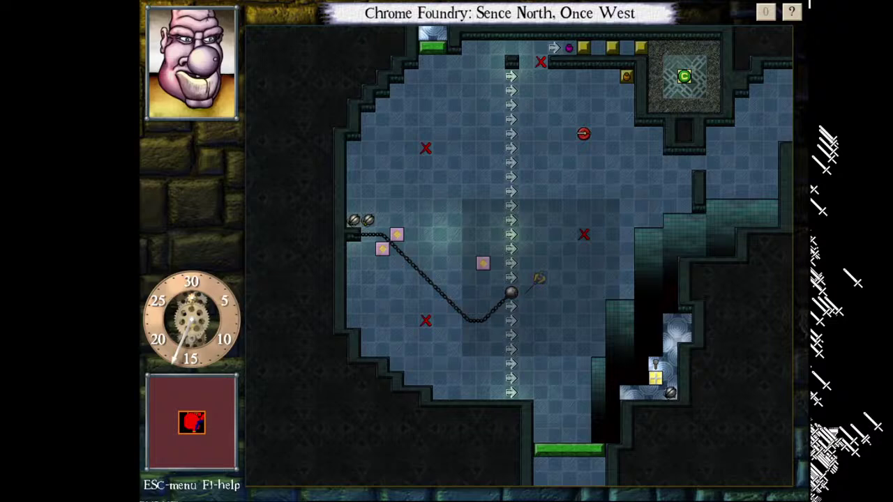
key("KP_2")
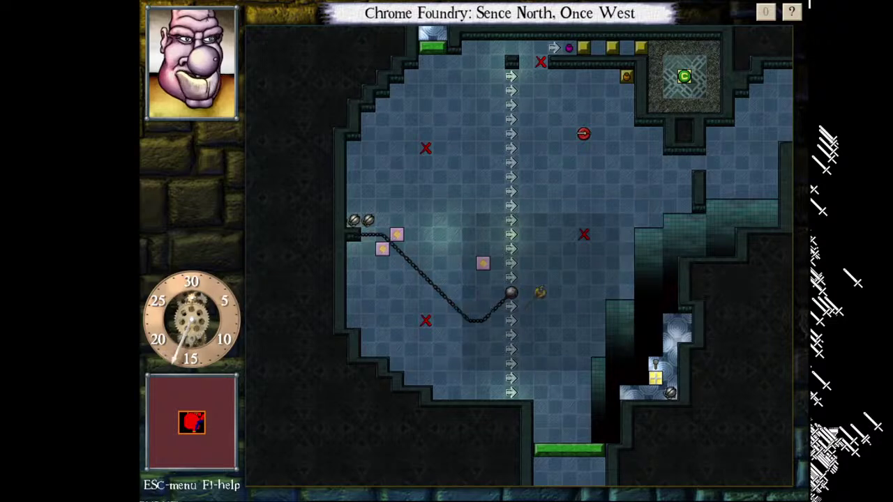
- Zigzag northeast away from the ball and walk five tiles north up the eastern side of the room
key("KP_9")
key("KP_3")
key("KP_9")
key("KP_9")
key("KP_9")
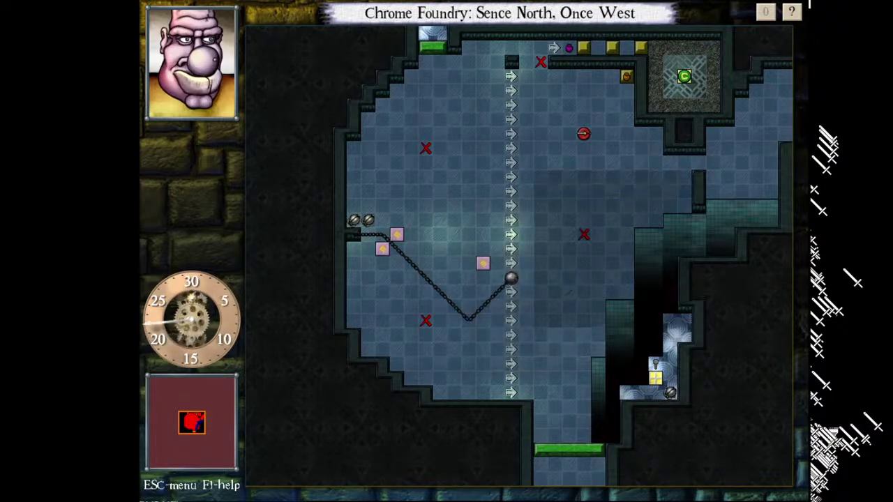
key("KP_8")
key("KP_8")
key("KP_8")
key("KP_8")
key("KP_8")
- Head northwest and north, then round the pillar above the force arrows into the western half of the room
key("KP_7")
key("KP_7")
key("KP_7")
key("KP_7")
key("KP_7")
key("KP_8")
key("KP_8")
key("KP_8")
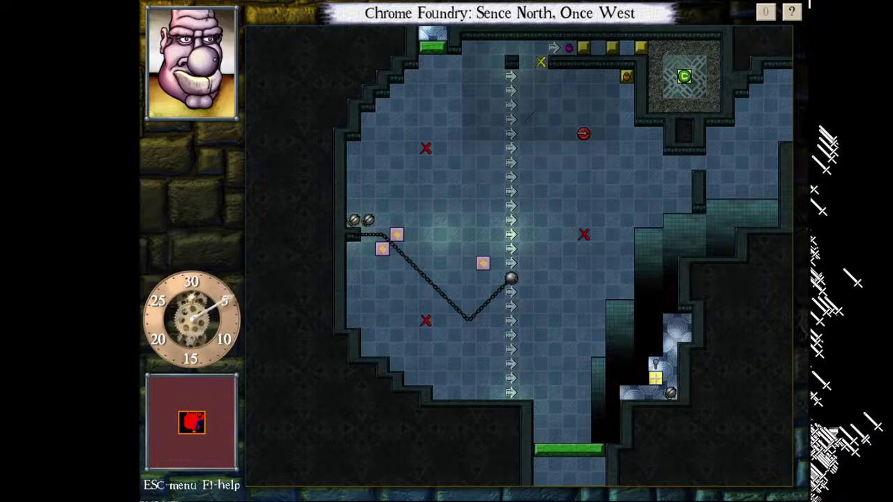
key("KP_7")
key("KP_4")
key("KP_4")
key("KP_1")
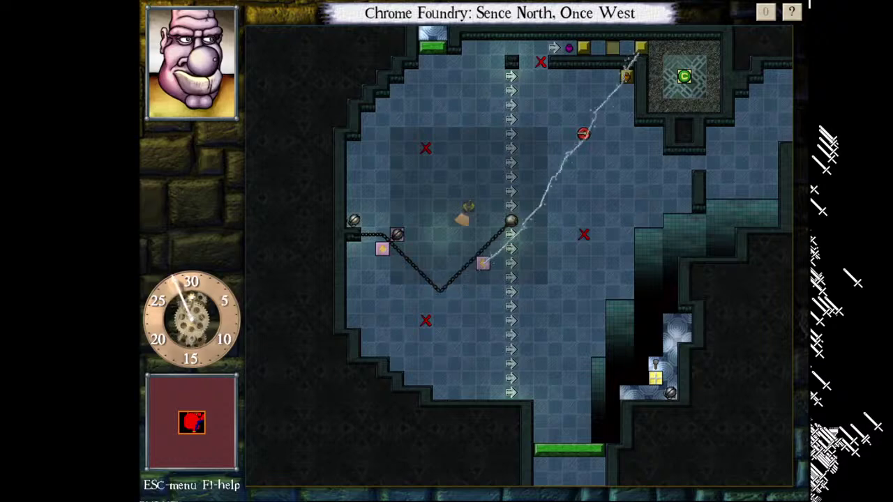
- Wait one turn, then walk northeast across the force arrows and east onto the red disarm token
key("KP_5")
key("KP_9")
key("KP_9")
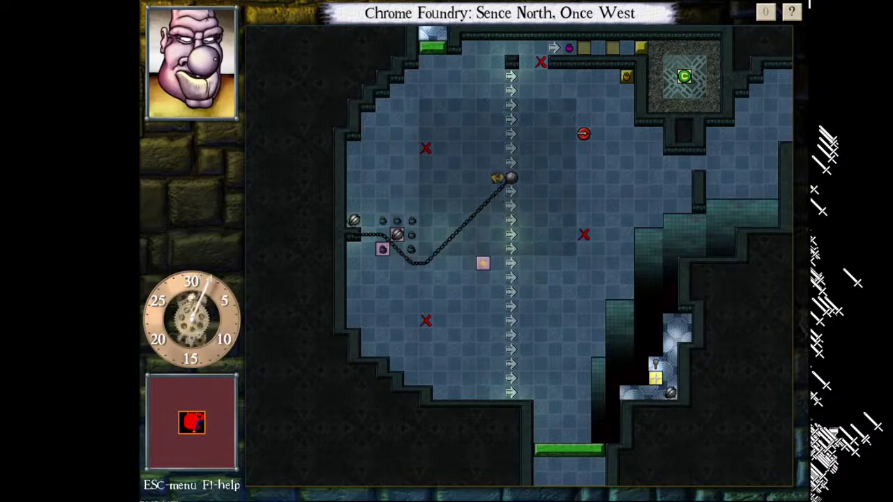
key("KP_9")
key("KP_9")
key("KP_9")
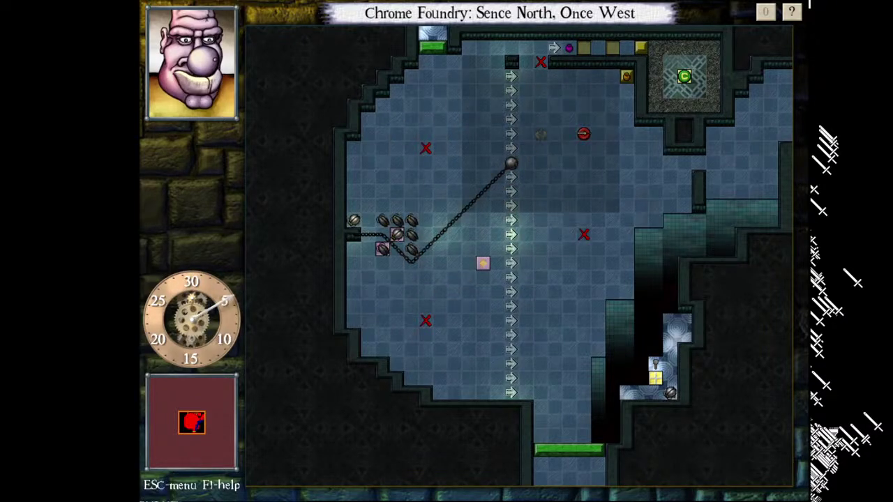
key("KP_6")
key("KP_6")
key("KP_6")
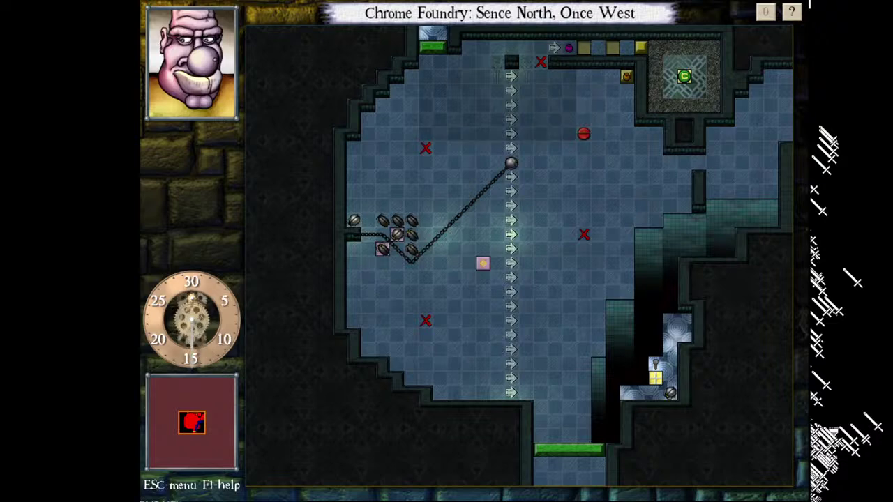
- Walk south down the western side and cut down the approaching roaches, turning the sword to face them
key("KP_2")
key("KP_2")
key("KP_2")
key("KP_2")
key("w")
key("KP_6")
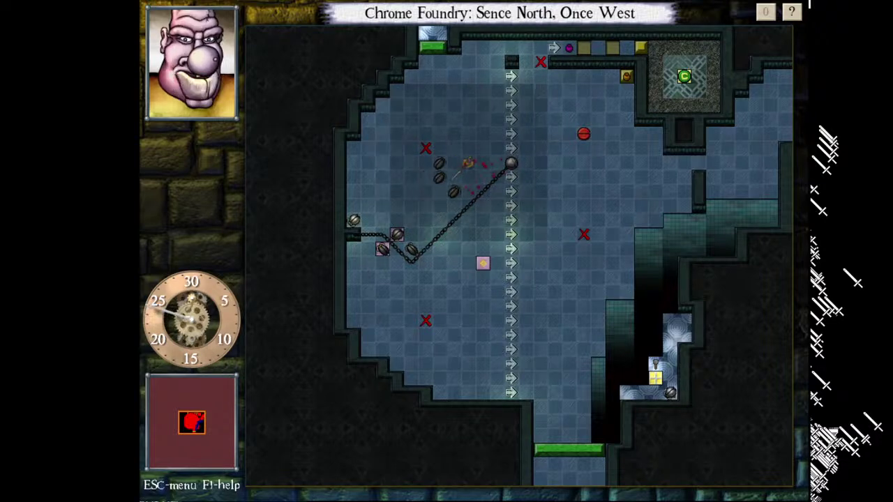
key("KP_7")
key("KP_6")
key("q")
key("KP_1")
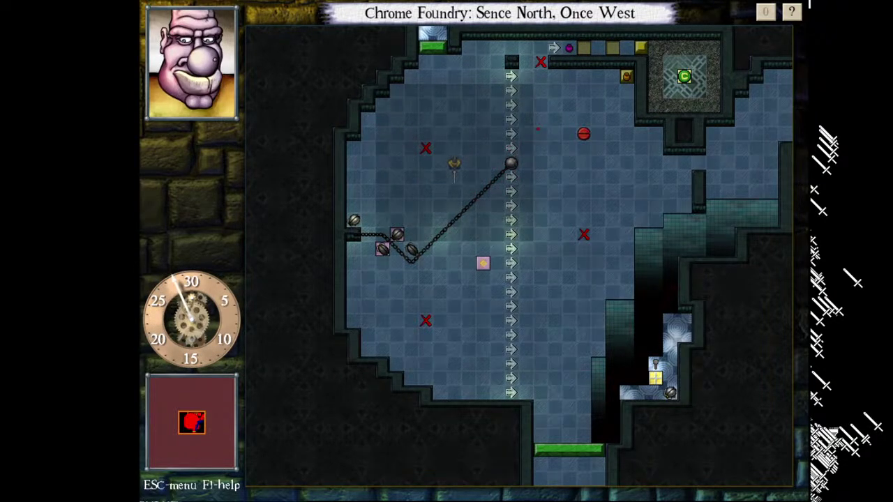
key("KP_2")
key("KP_9")
key("BackSpace")
key("BackSpace")
key("BackSpace")
- Step southwest and south, then wait and manoeuvre northeast to kill the remaining loose roach near the chain
key("KP_1")
key("KP_2")
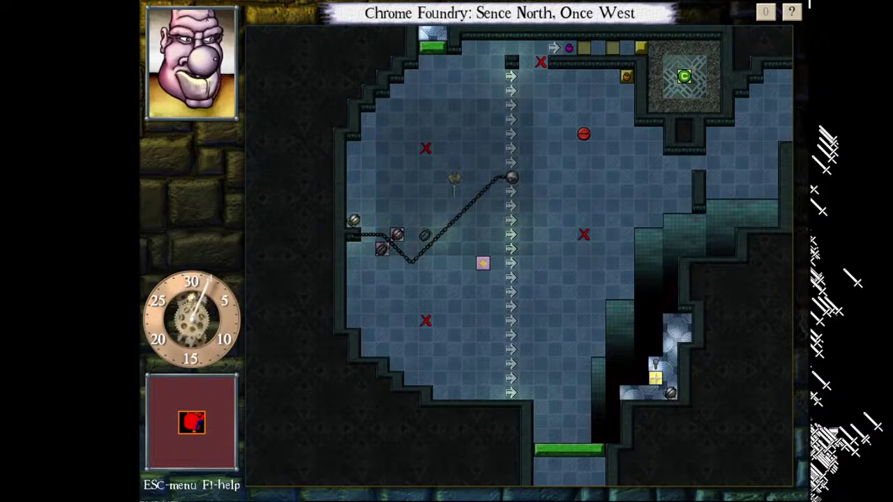
key("KP_9")
key("KP_5")
key("KP_5")
key("KP_2")
key("KP_9")
key("KP_9")
key("KP_9")
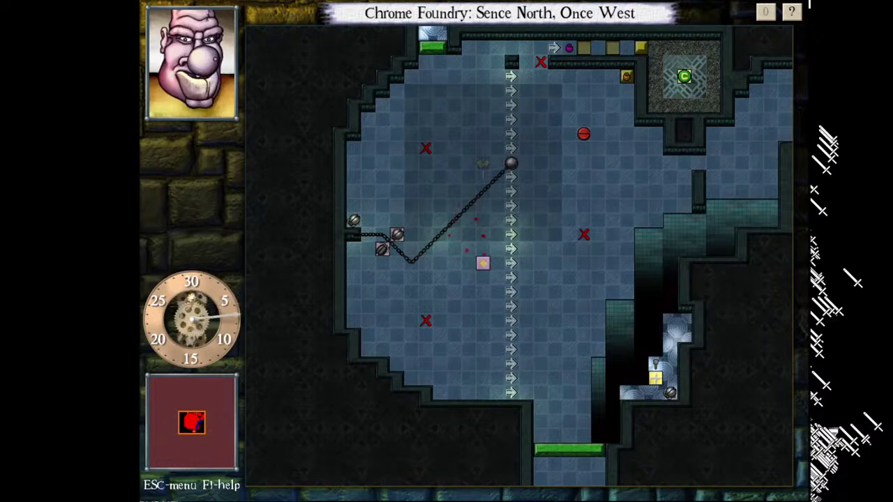
- Walk north just west of the force arrows to pull the ball and chain northward, taking back surplus steps
key("BackSpace")
key("KP_8")
key("KP_8")
key("KP_8")
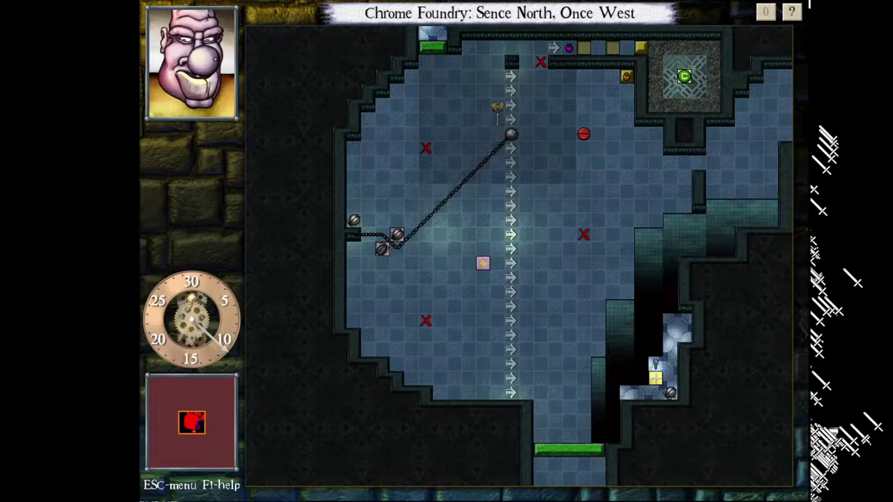
key("BackSpace")
- Cross the force arrows eastward and step southeast onto the red disarm token, turning the sword clockwise twice
key("KP_9")
key("KP_6")
key("KP_6")
key("KP_6")
key("KP_3")
key("w")
key("w")
key("KP_3")
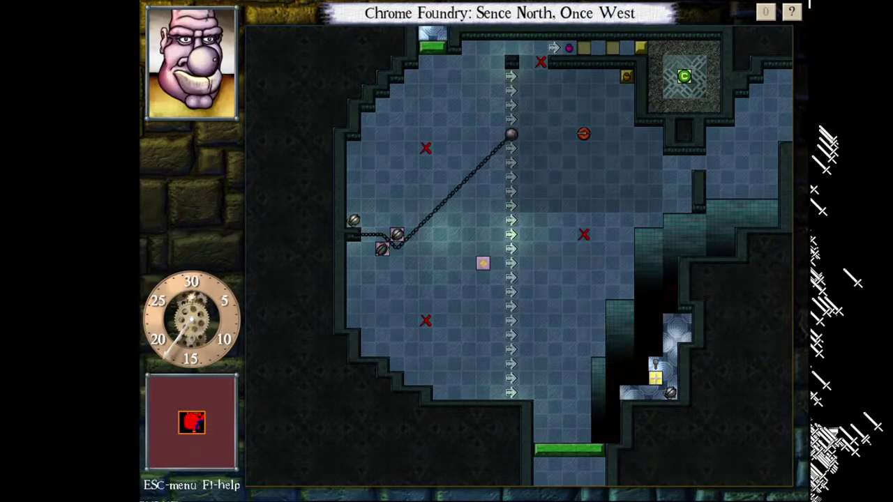
- Return west to the force arrows and walk south beside them to drag the ball south past the central plate
key("KP_4")
key("KP_7")
key("KP_4")
key("KP_4")
key("KP_2")
key("KP_2")
key("KP_2")
key("KP_2")
key("KP_2")
key("KP_2")
key("KP_2")
key("KP_2")
key("KP_2")
key("KP_2")
key("KP_2")
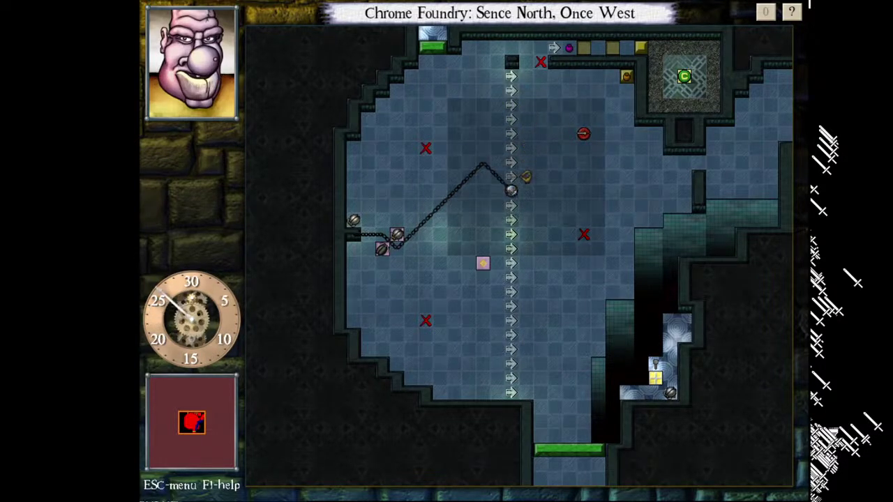
key("KP_2")
- Step northeast twice and wait two turns so the ball comes back up beside the central plate
key("KP_9")
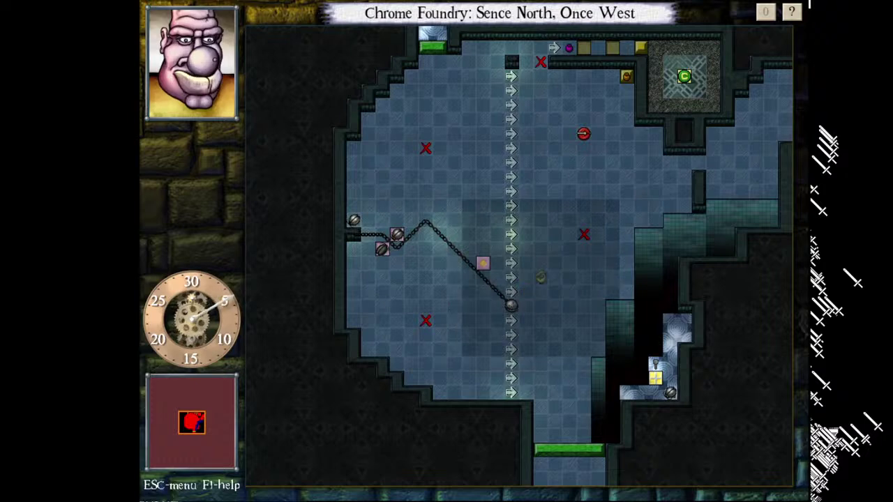
key("KP_9")
key("KP_5")
key("KP_5")
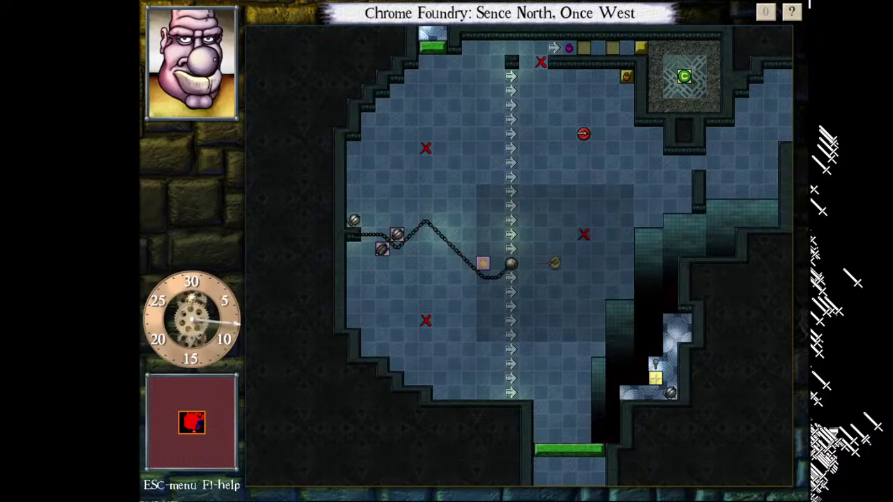
- Test northeast steps, taking back unwanted ones, and use southeast, north and northeast moves to bend the chain beneath the central plate
key("KP_9")
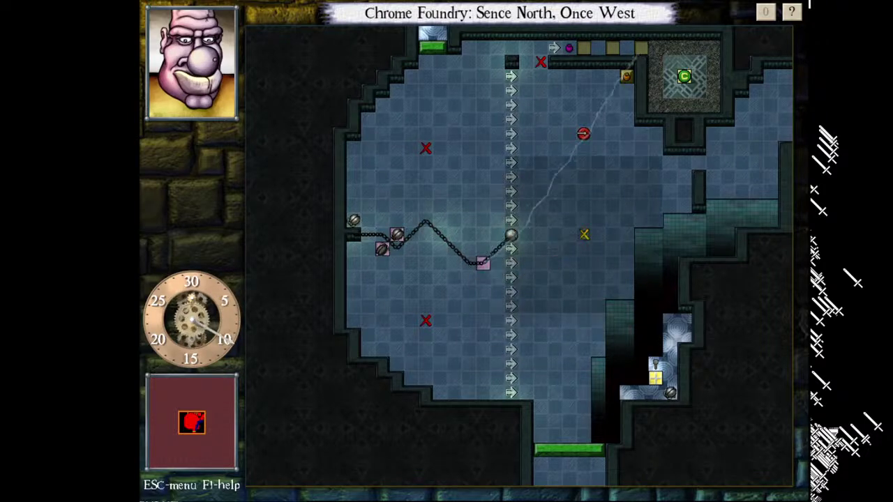
key("BackSpace")
key("KP_3")
key("KP_9")
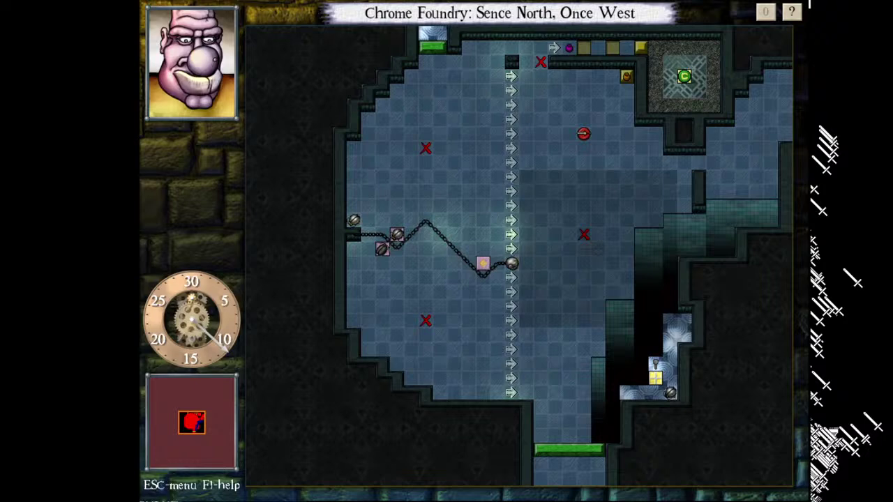
key("BackSpace")
key("KP_8")
key("KP_9")
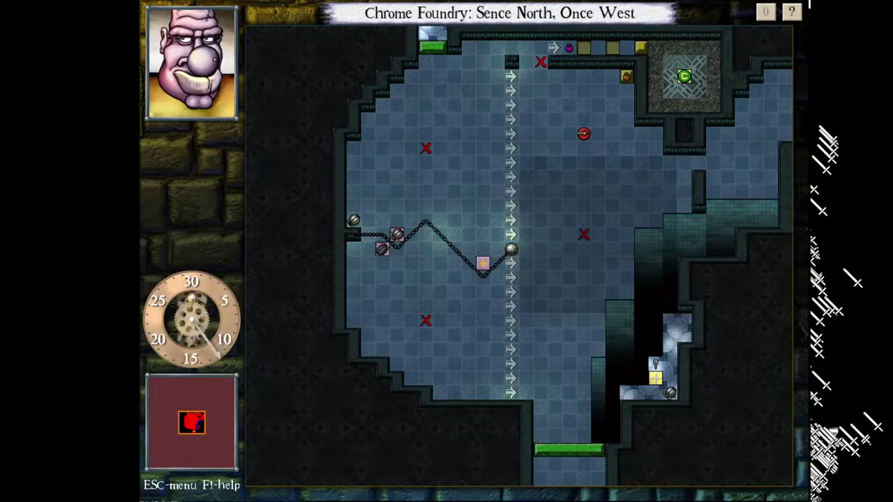
- Walk north up the eastern side and northwest around the pillar above the force arrows
key("KP_8")
key("KP_8")
key("KP_8")
key("KP_8")
key("KP_8")
key("KP_8")
key("KP_4")
key("KP_7")
key("KP_7")
key("KP_7")
key("KP_7")
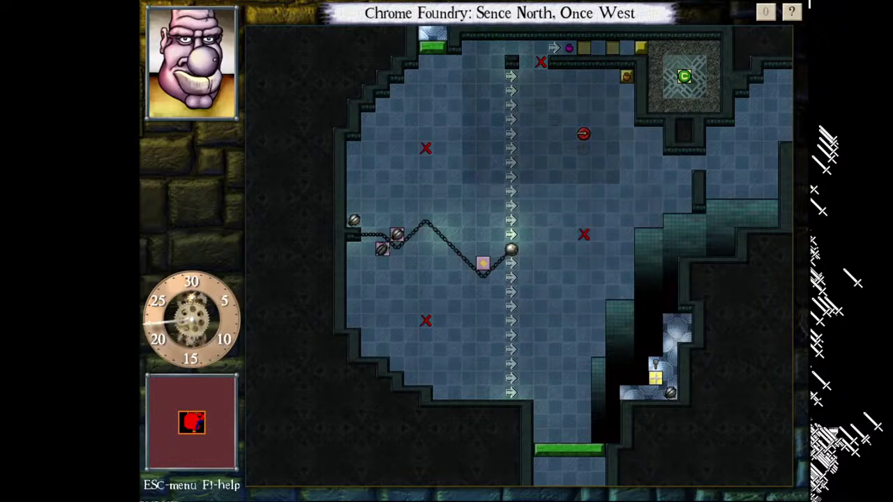
key("KP_8")
key("KP_8")
key("KP_7")
- Walk southwest down the western half of the room toward the remaining roach queen, taking back one step
key("KP_1")
key("KP_1")
key("KP_4")
key("KP_1")
key("KP_1")
key("KP_1")
key("KP_1")
key("KP_1")
key("KP_1")
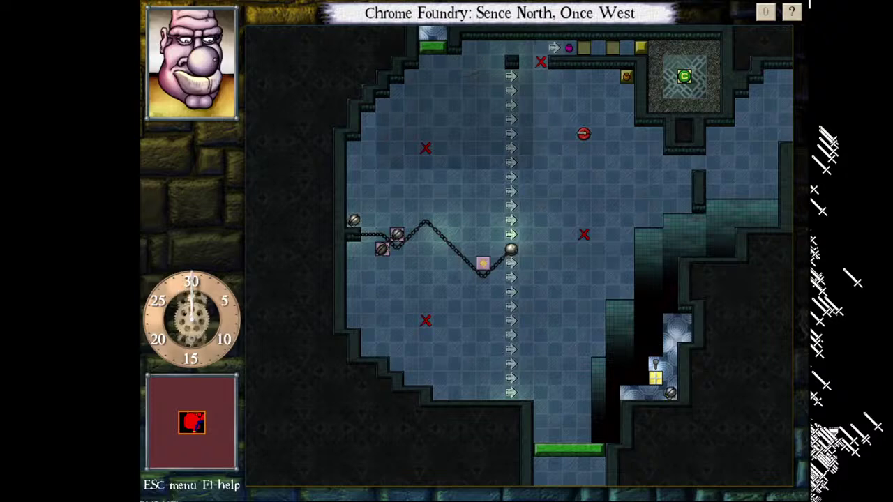
key("KP_1")
key("BackSpace")
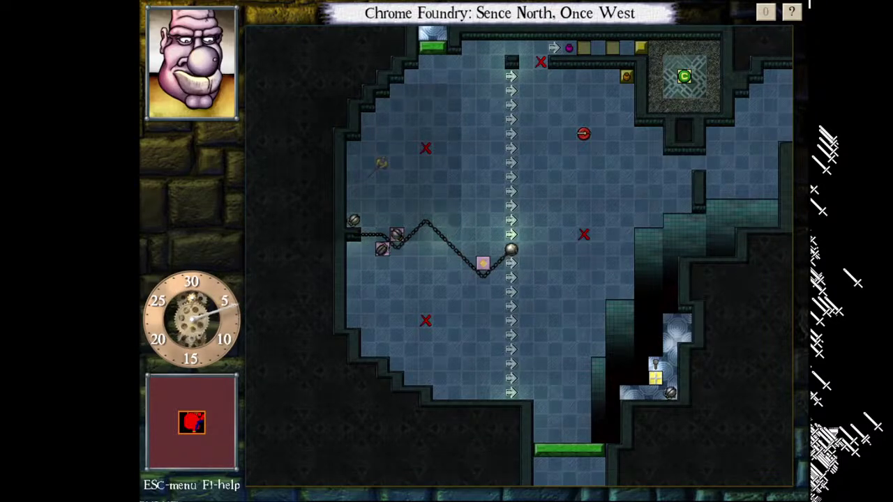
- Move into the corner beside the western wall to flush out the roach queen, turning the sword counterclockwise twice
key("KP_1")
key("KP_1")
key("KP_2")
key("q")
key("q")
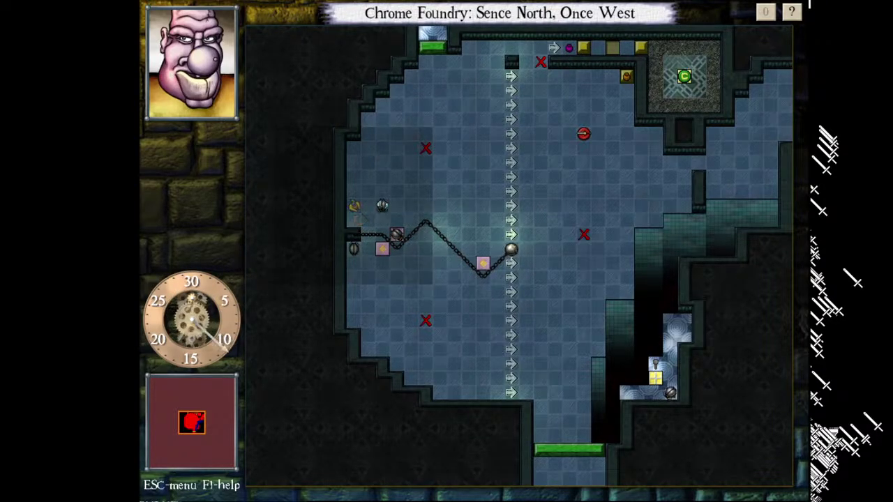
- Step north and walk three tiles east behind the roach queen to drive it eastward above the chain
key("KP_8")
key("KP_6")
key("KP_6")
key("KP_6")
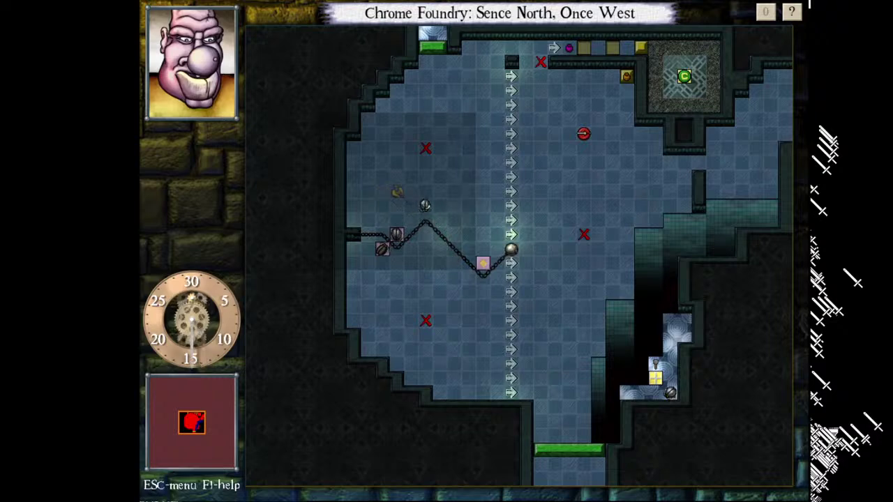
- Step north and northeast, turn the sword clockwise twice, and wait before stepping southeast to send the queen onto the central plate
key("KP_8")
key("KP_9")
key("w")
key("w")
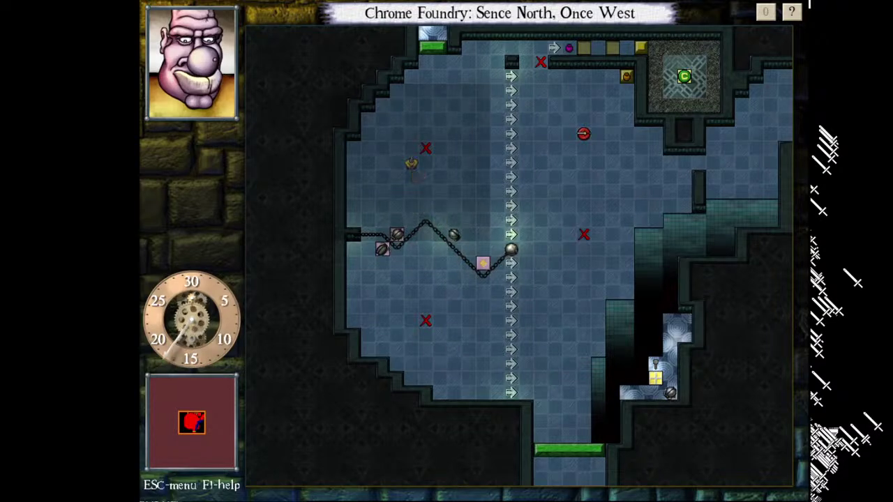
key("KP_5")
key("KP_3")
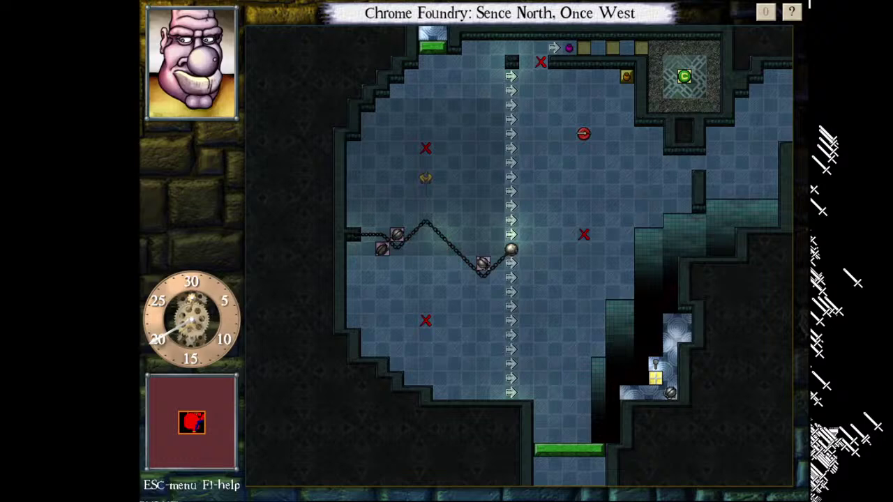
- Walk northeast, east across the arrow column, and northeast again to strike the red orb in the eastern half
key("KP_9")
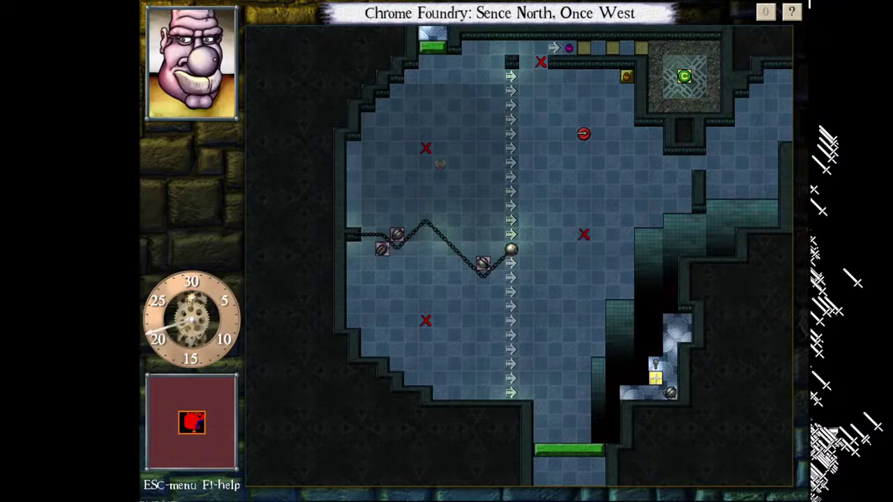
key("KP_6")
key("KP_6")
key("KP_6")
key("KP_6")
key("KP_6")
key("KP_6")
key("KP_6")
key("KP_9")
key("KP_9")
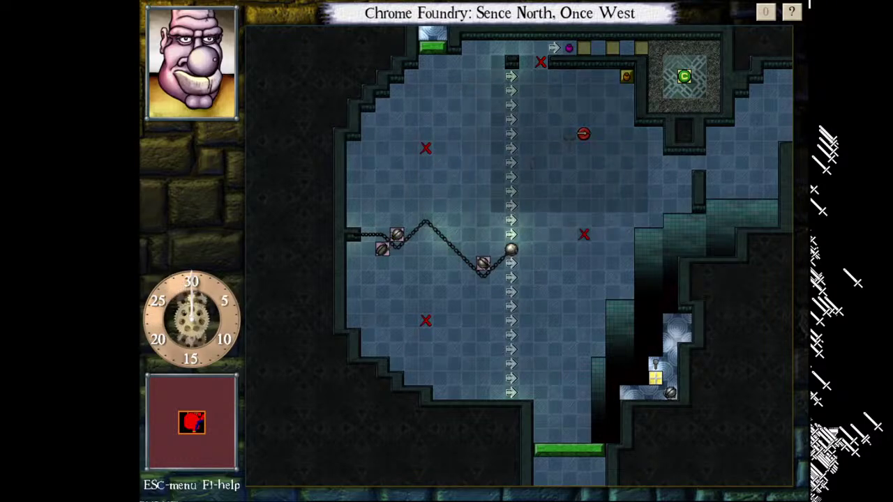
- Try stepping away from the red orb to the southwest and south, and take back the last ten moves
key("KP_6")
key("KP_1")
key("KP_1")
key("KP_2")
key("BackSpace")
key("BackSpace")
key("BackSpace")
key("BackSpace")
key("BackSpace")
key("BackSpace")
key("BackSpace")
key("BackSpace")
key("BackSpace")
key("BackSpace")
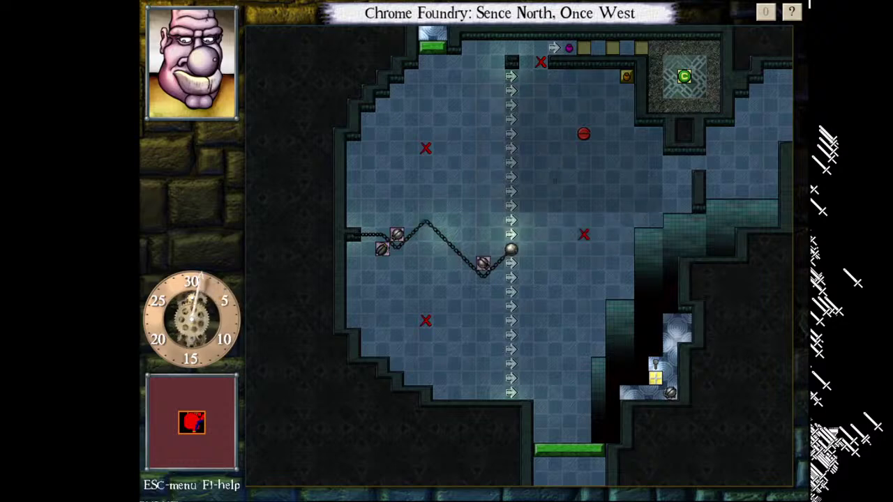
- Try walking east and northeast, and northwest and north to the entrance of the northern corridor
key("KP_6")
key("KP_6")
key("KP_6")
key("KP_9")
key("KP_9")
key("KP_6")
key("KP_6")
key("KP_7")
key("KP_7")
key("KP_7")
key("KP_8")
key("KP_8")
key("KP_9")
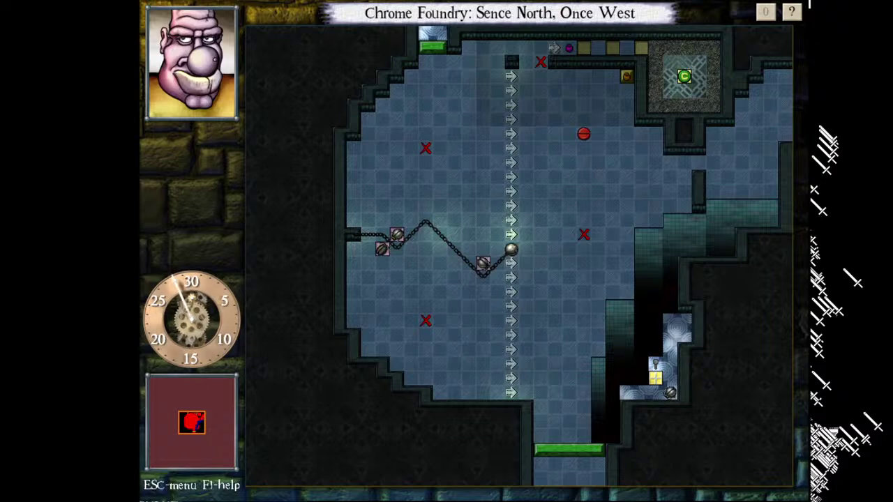
- Try walking east through the northern corridor over the potion and heading back west, taking back the last six moves
key("KP_6")
key("KP_6")
key("KP_6")
key("KP_6")
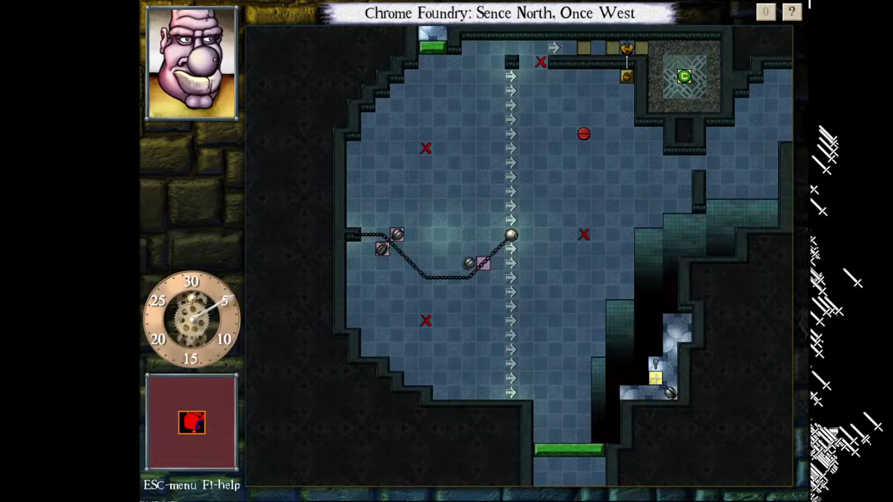
key("KP_4")
key("KP_4")
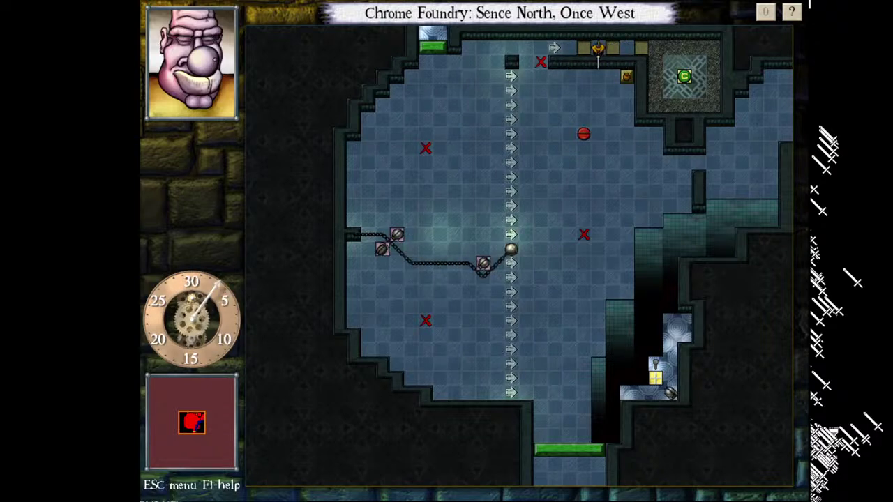
key("KP_4")
key("KP_4")
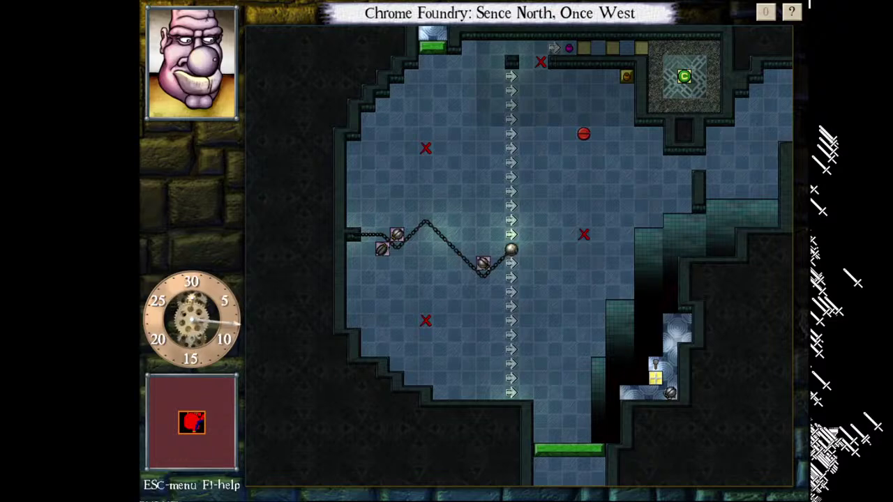
key("BackSpace")
key("BackSpace")
key("BackSpace")
key("BackSpace")
key("BackSpace")
key("BackSpace")
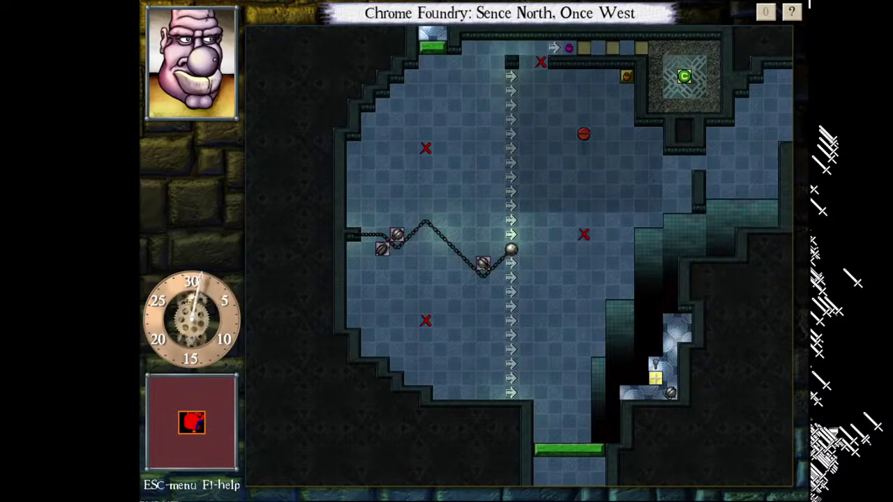
- Walk four tiles southwest from the eastern half toward the chain
key("KP_1")
key("KP_1")
key("KP_1")
key("KP_1")
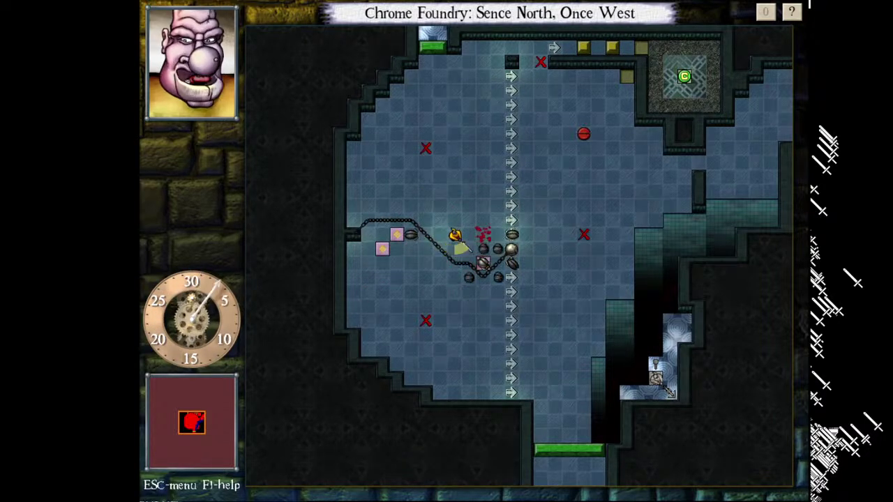
- Step southeast to kill the roach queen on the central plate, and move two tiles north
key("KP_3")
key("KP_8")
key("KP_8")
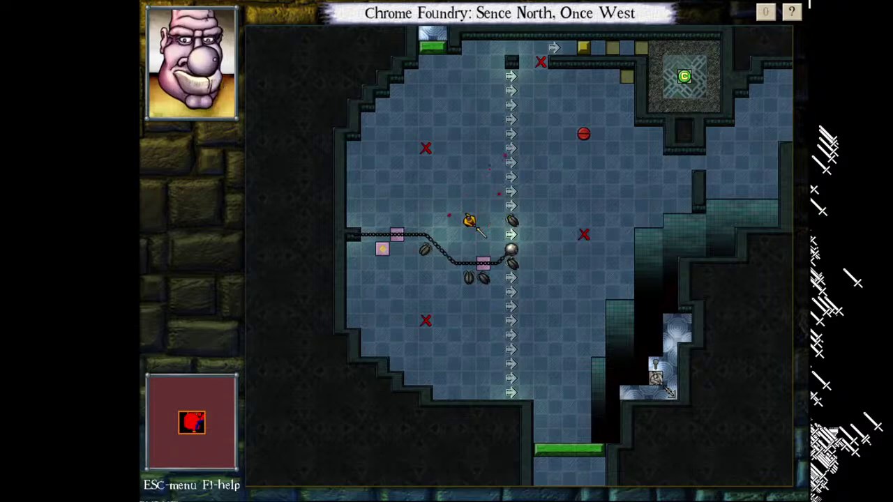
- Step southwest, turn the sword clockwise twice, and move west and southeast to cut down the roaches near the chain
key("KP_1")
key("w")
key("w")
key("KP_4")
key("KP_3")
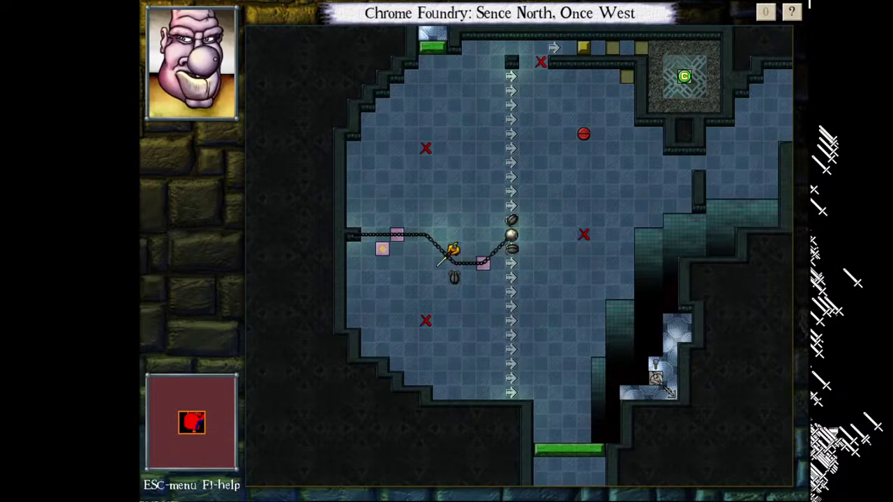
- Step northwest and back southeast to kill the roach below, and turn the sword counterclockwise twice
key("KP_7")
key("KP_3")
key("q")
key("q")
- Move two tiles east and one northeast, turn the sword counterclockwise once, and step north to kill the last roaches
key("KP_6")
key("KP_6")
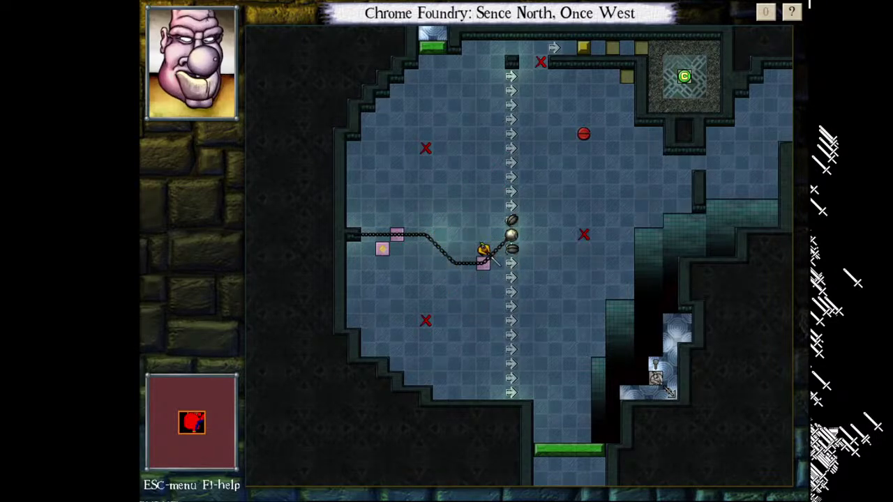
key("KP_9")
key("q")
key("KP_8")
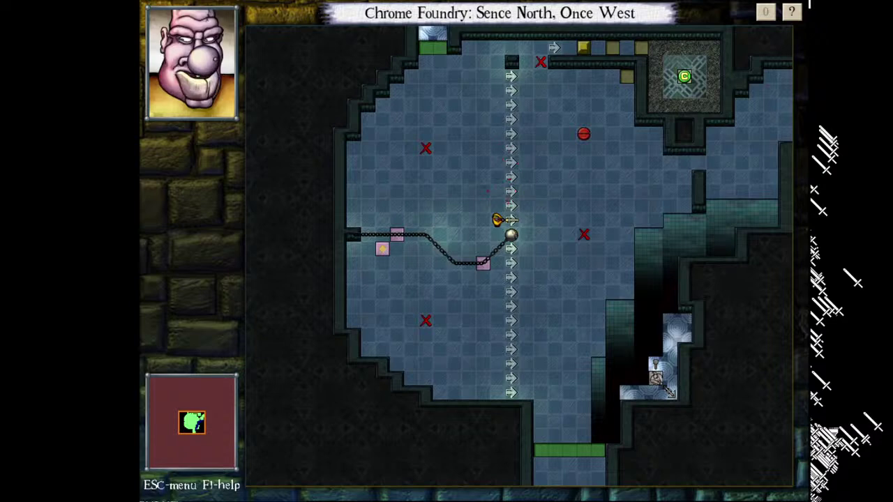
- Walk four tiles northeast and continue east to the room's eastern exit, ending with a step west
key("KP_9")
key("KP_9")
key("KP_9")
key("KP_9")
key("KP_6")
key("KP_6")
key("KP_6")
key("KP_6")
key("KP_6")
key("KP_6")
key("KP_6")
key("KP_6")
key("KP_6")
key("KP_6")
key("KP_6")
key("KP_6")
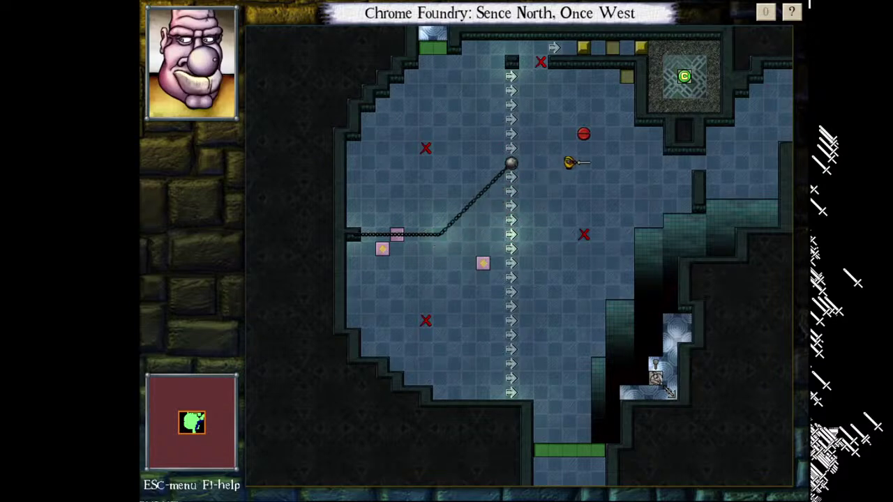
key("KP_6")
key("KP_6")
key("KP_6")
key("KP_6")
key("KP_6")
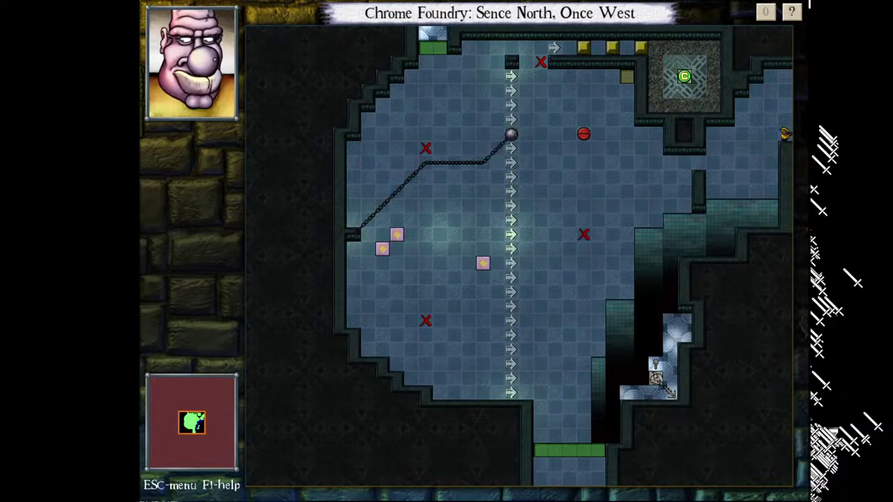
key("KP_4")
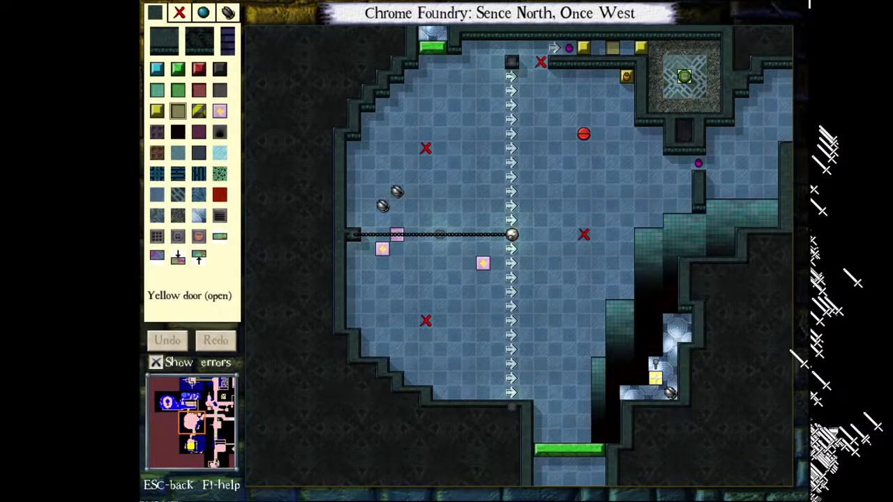
- Look over the neighbouring rooms Septence North and Sence North in the level editor
key("Right")
key("Up")
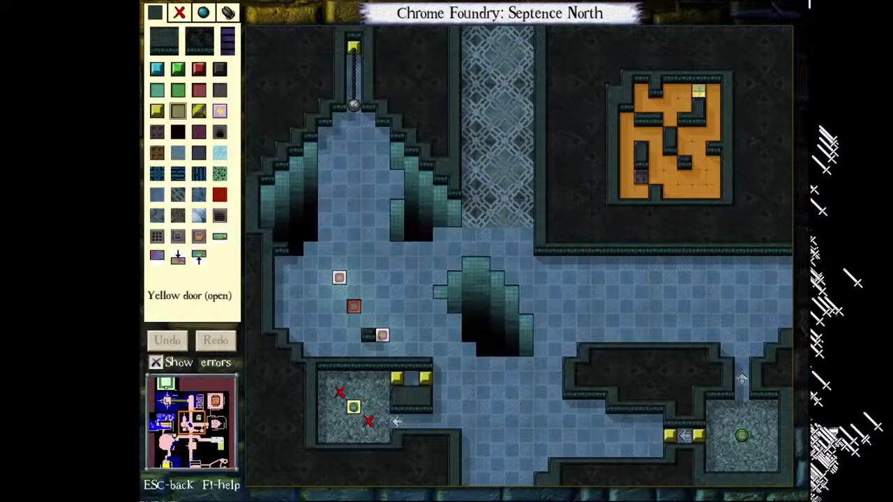
key("Down")
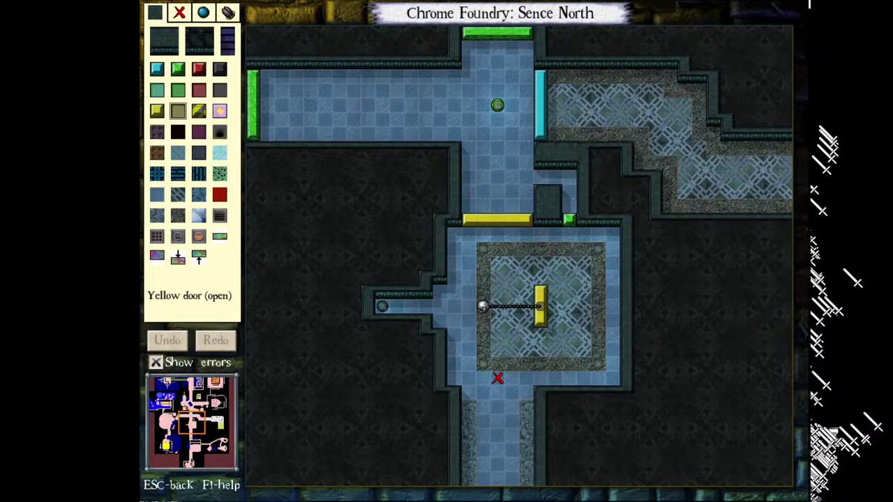
key("Up")
key("Down")
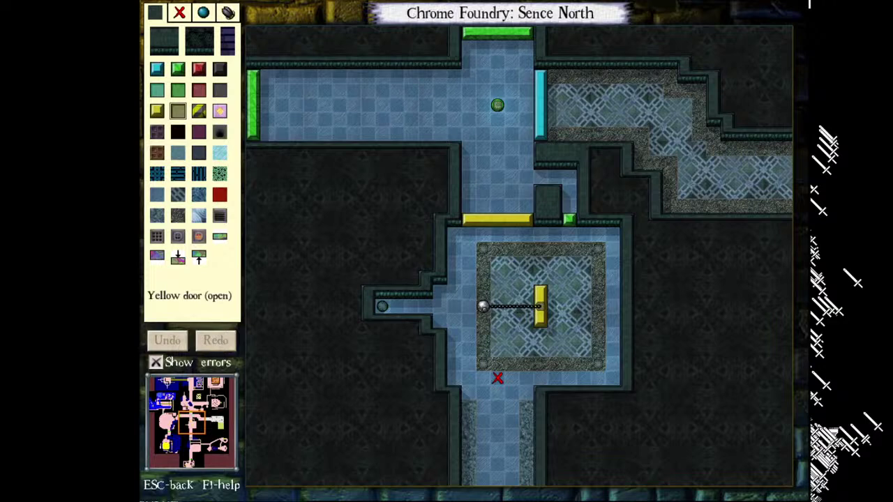